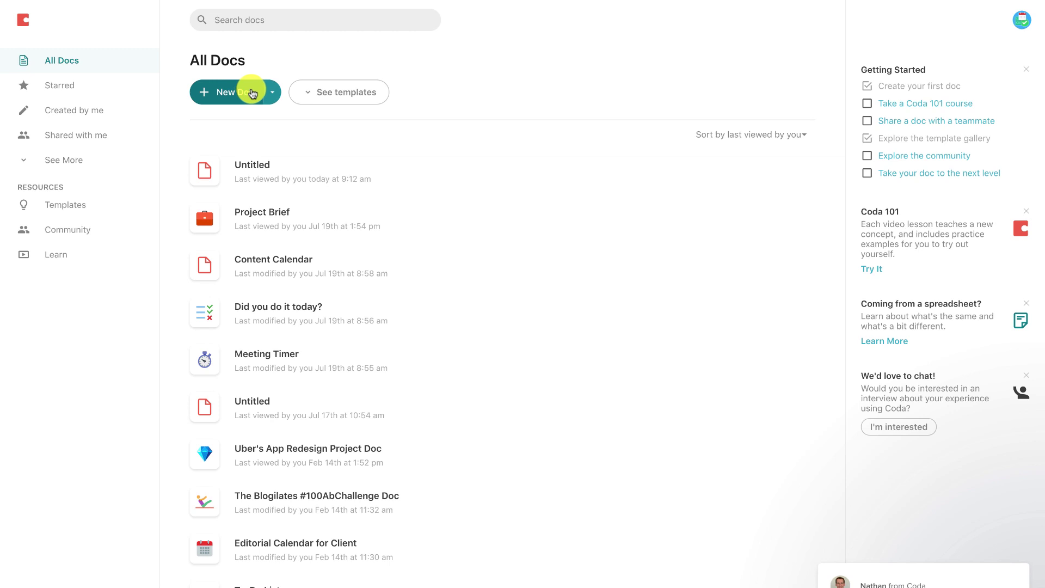
left_click(1022, 20)
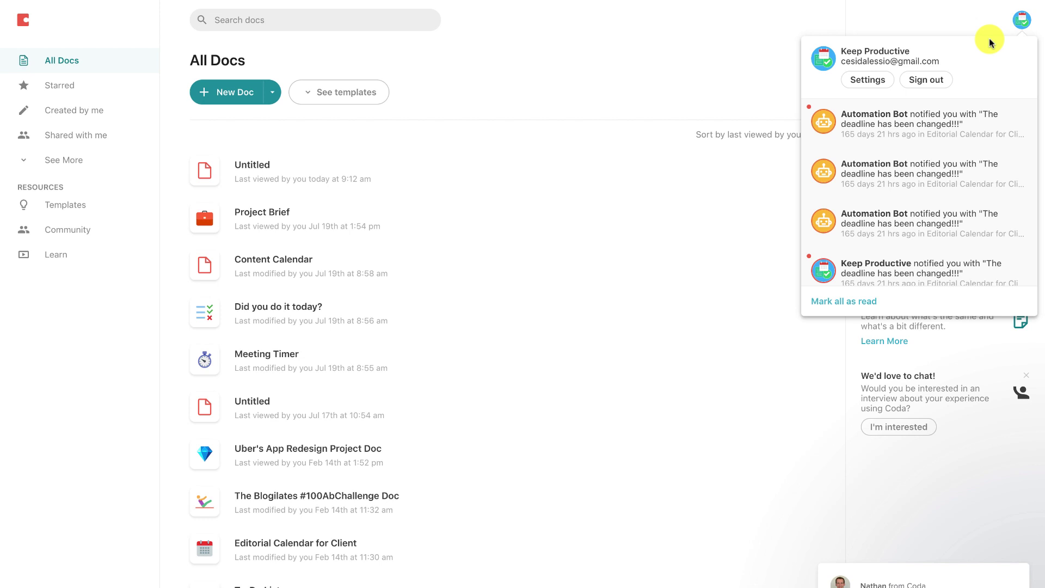
left_click(719, 43)
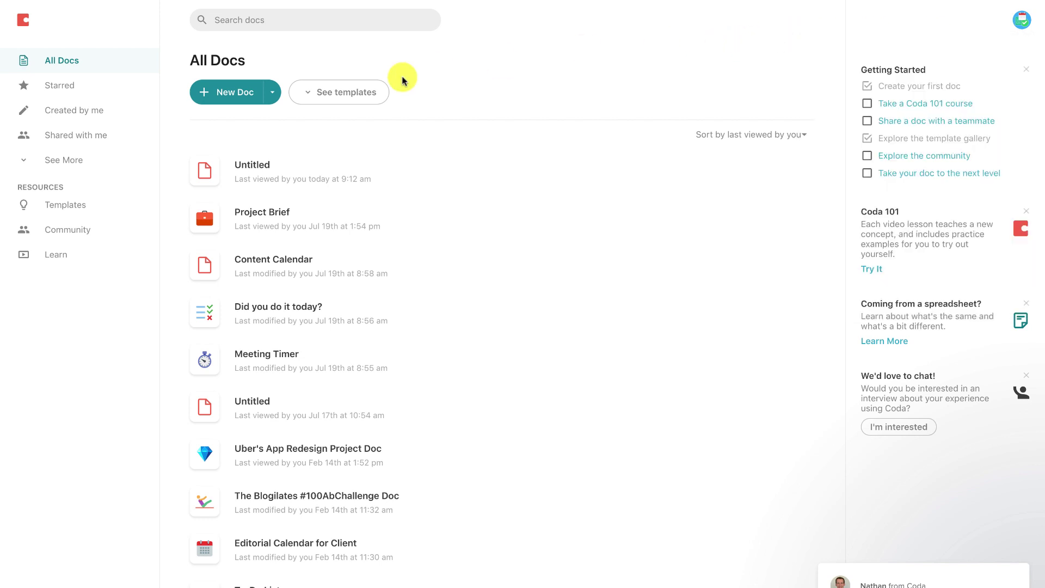
left_click(273, 93)
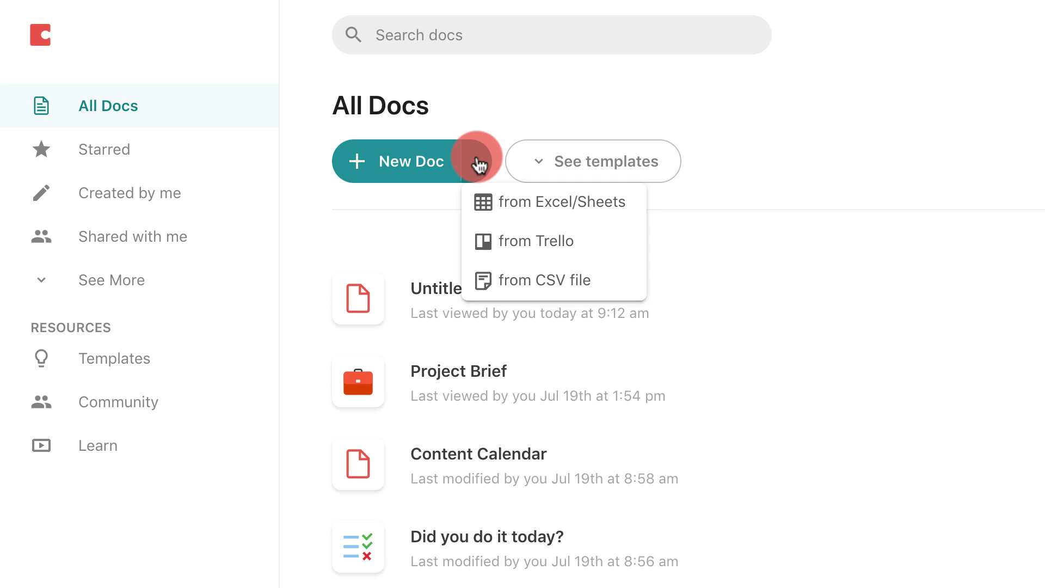
left_click(477, 162)
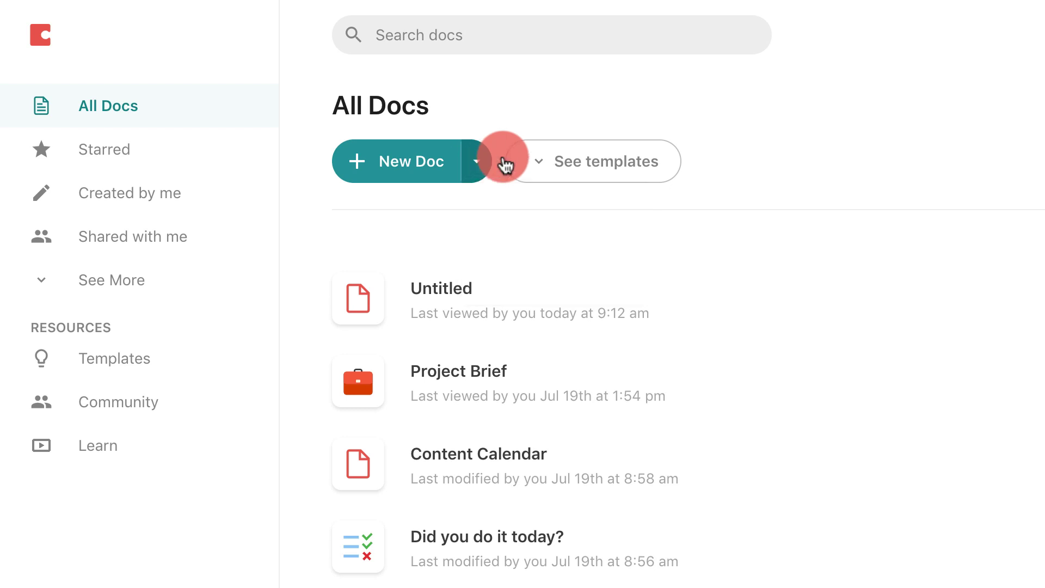
- Create a new blank doc and title it "Manual for New Employees"
left_click(386, 175)
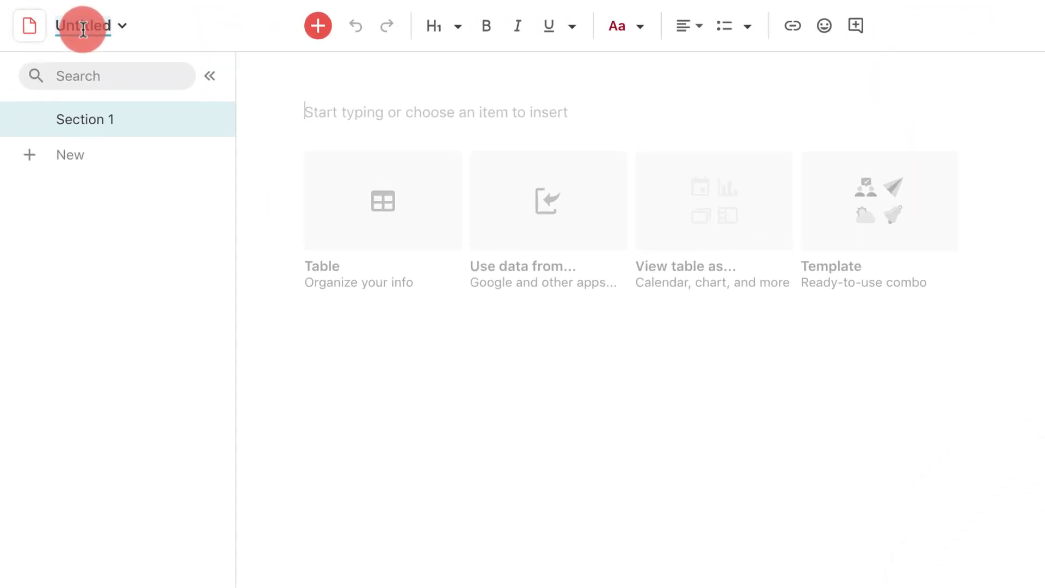
double_click(92, 32)
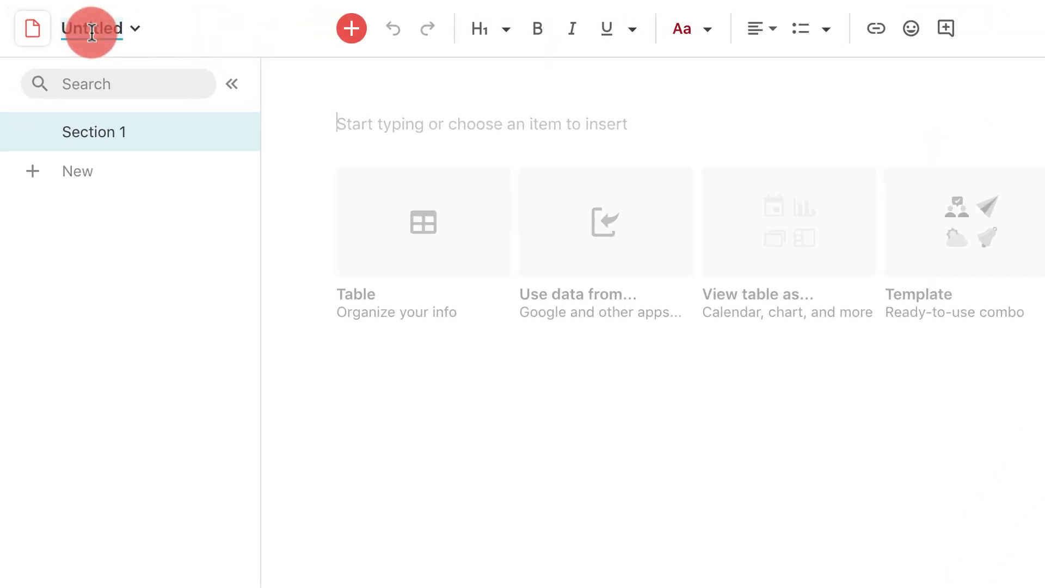
type("Manul ")
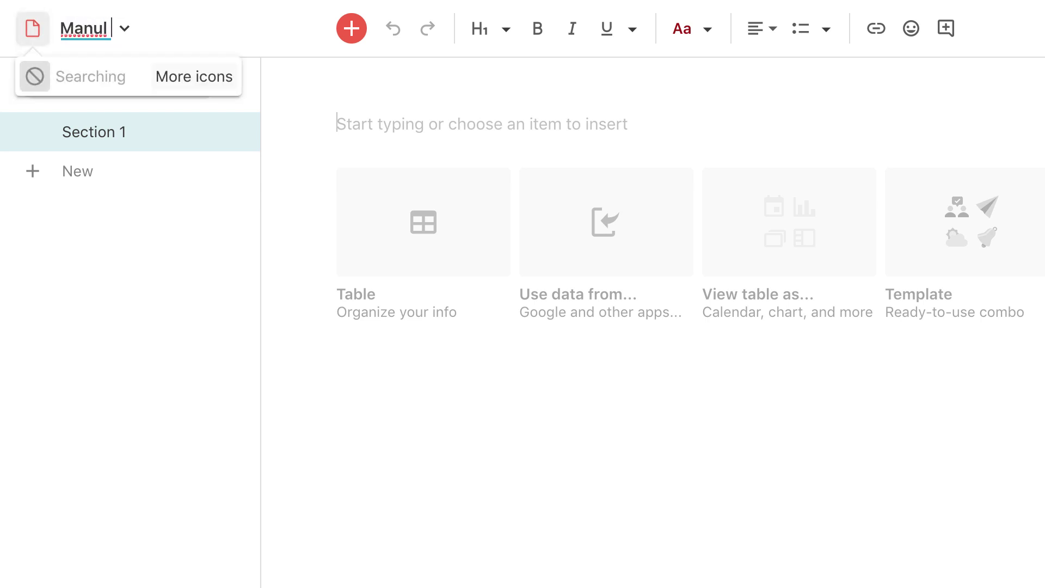
type("for NEw E")
key("BackSpace")
key("BackSpace")
key("BackSpace")
key("BackSpace")
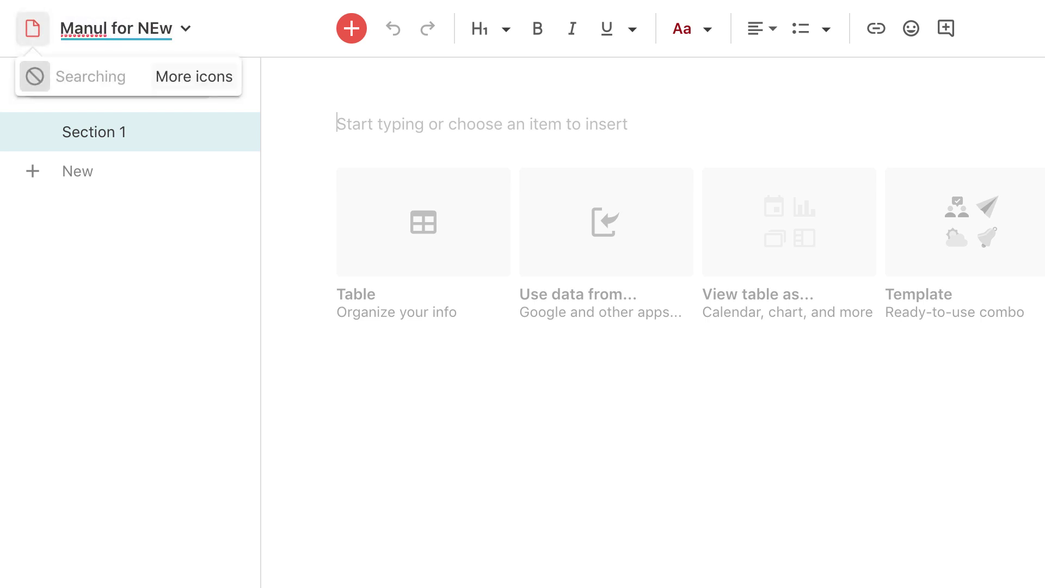
type("ew Employees")
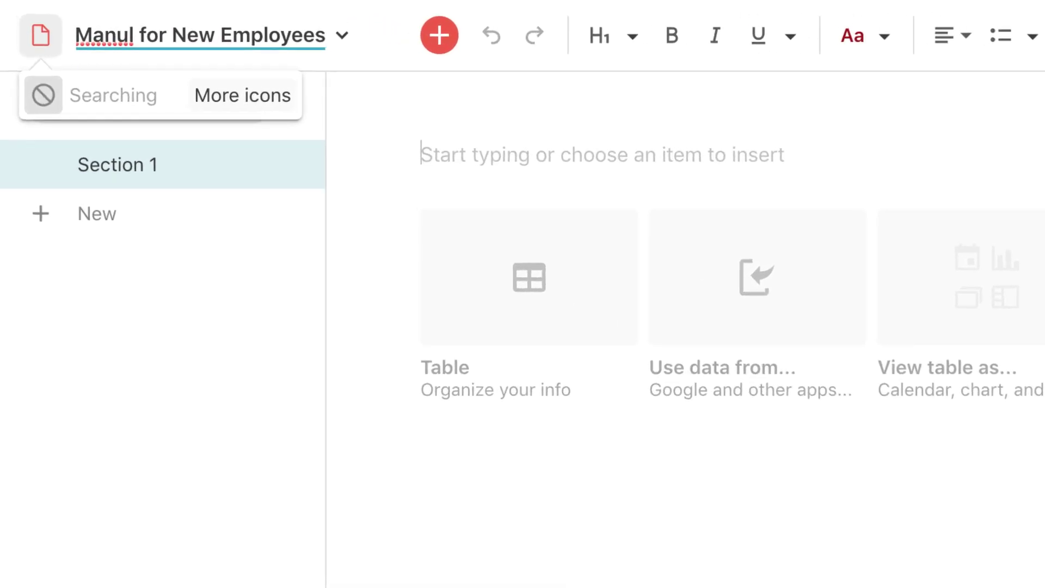
left_click(114, 35)
type("a")
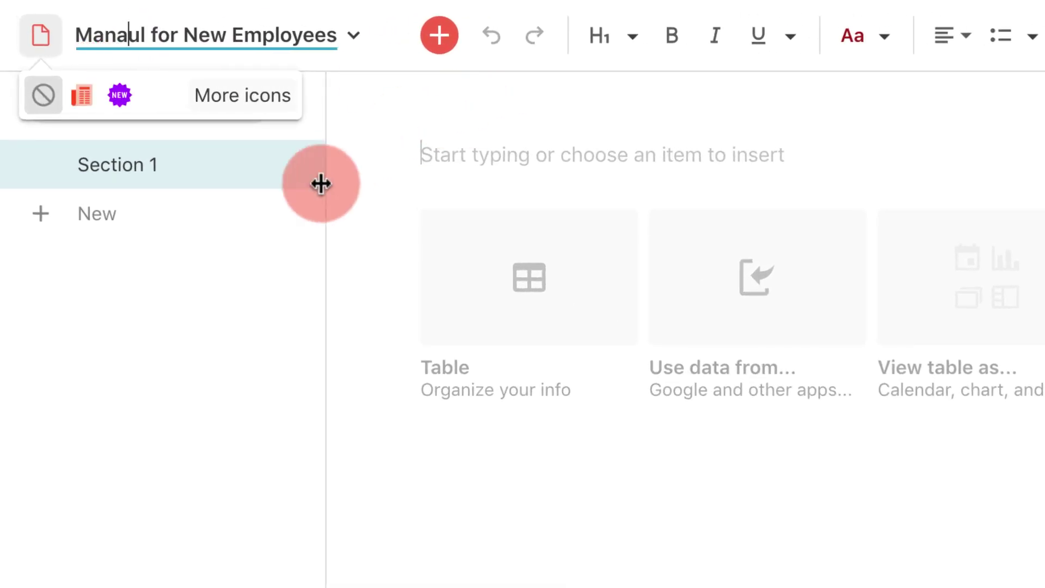
key("BackSpace")
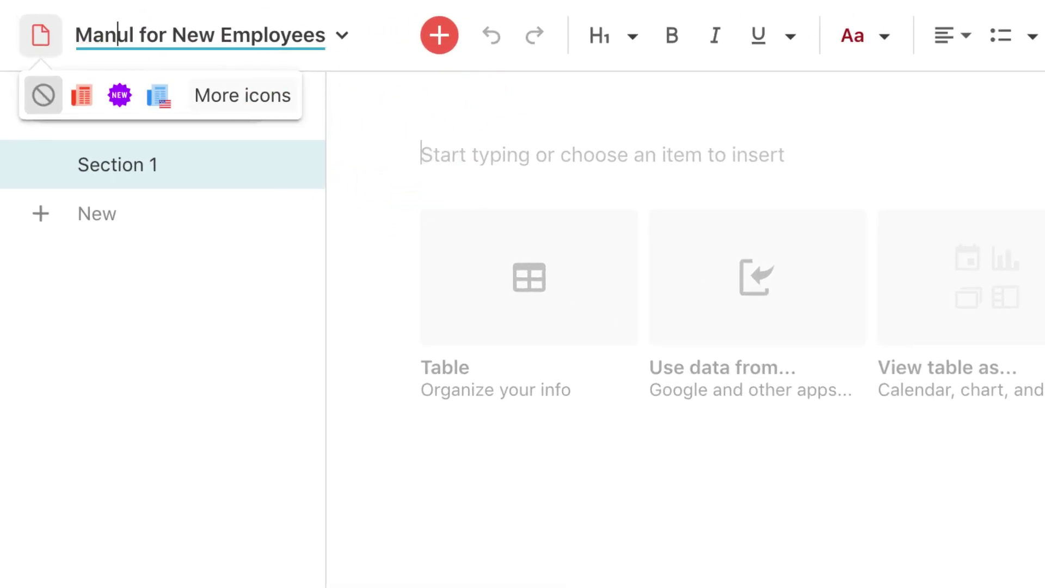
key("Right")
type("a")
left_click(359, 123)
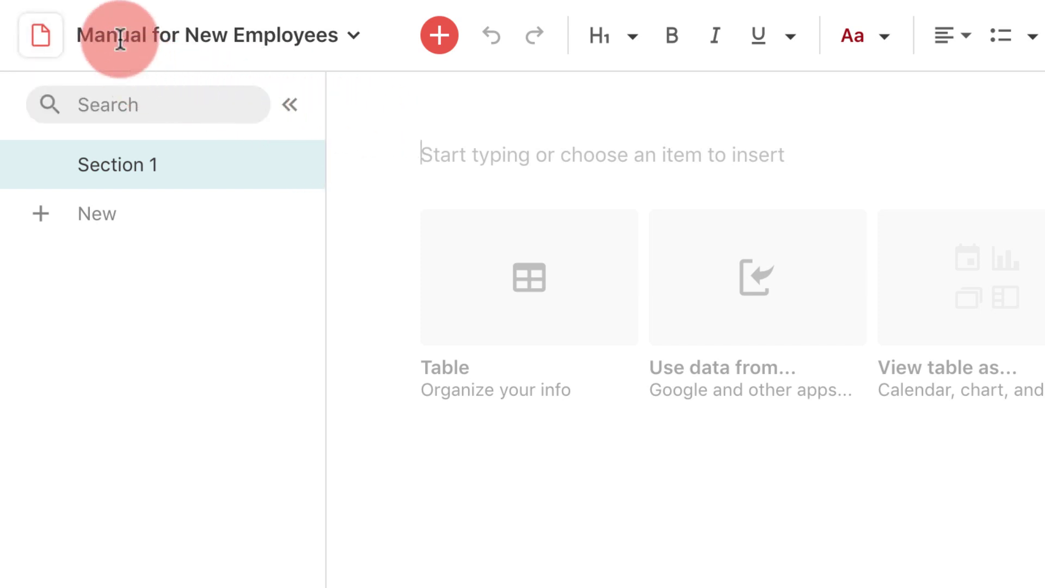
- Search the doc icons for "note", set the yellow sticky note as the doc's icon, and dismiss the chat message
left_click(38, 38)
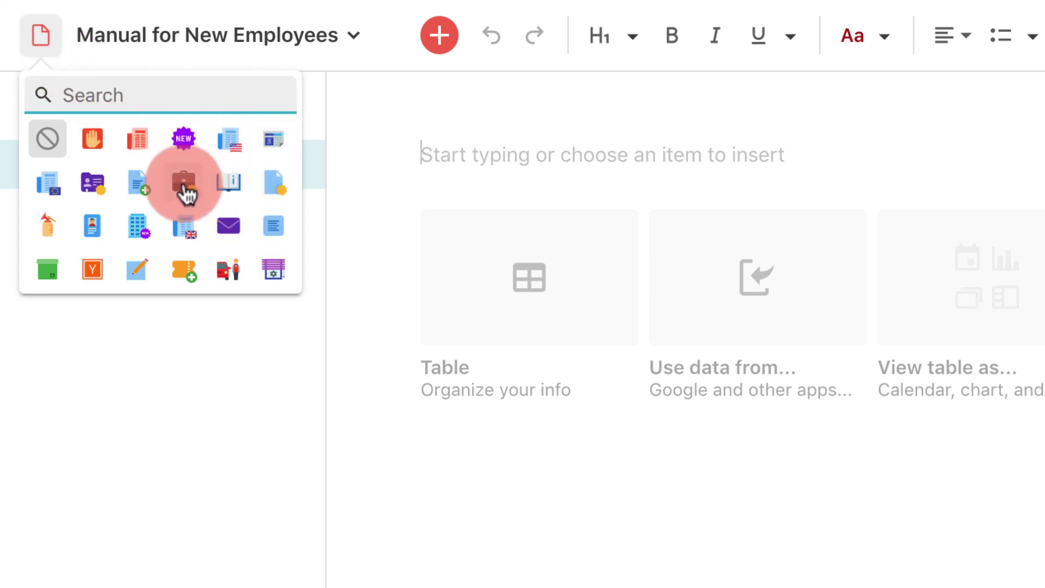
type("note")
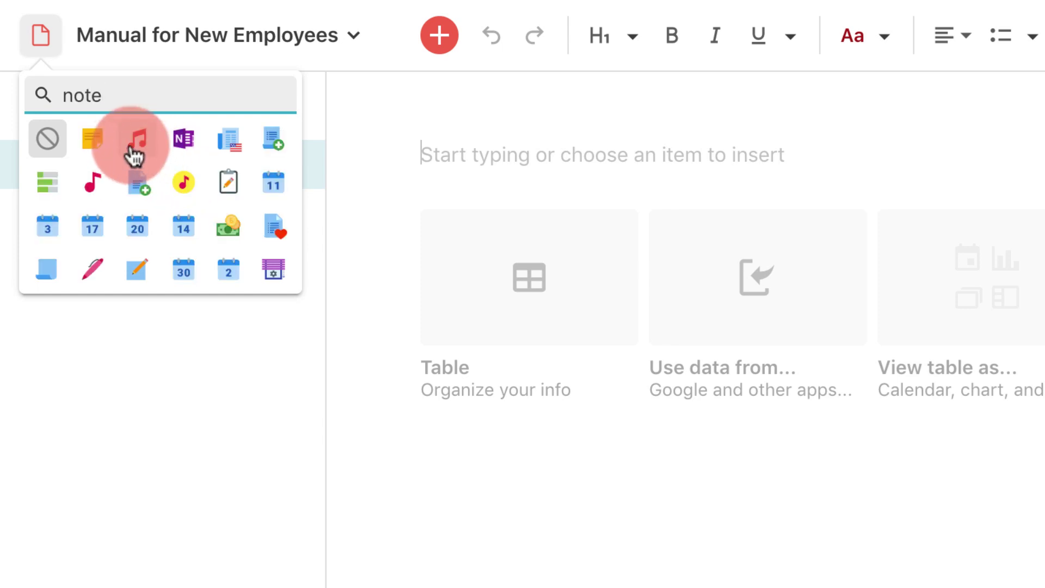
left_click(97, 153)
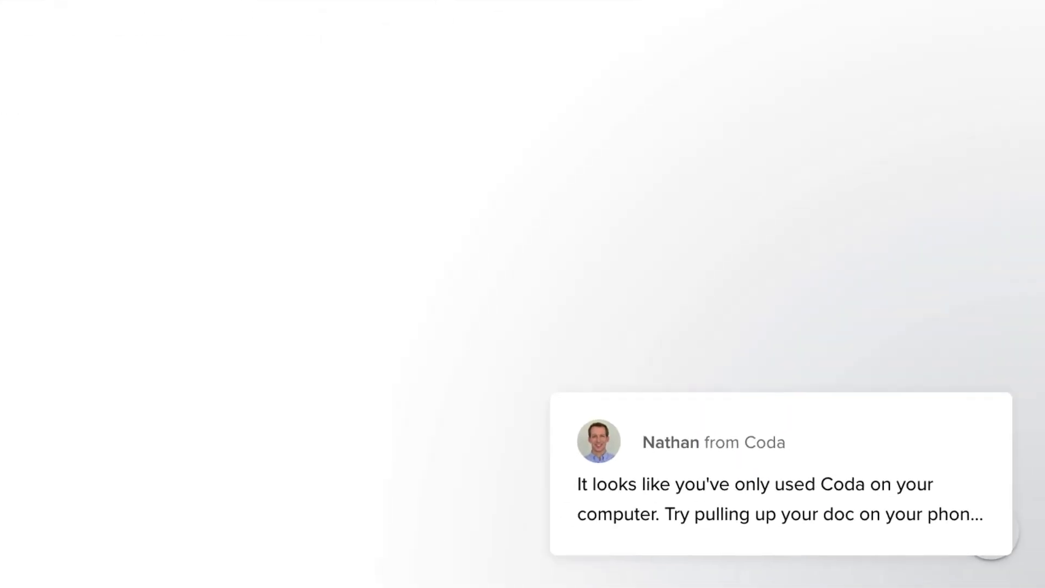
mouse_move(959, 370)
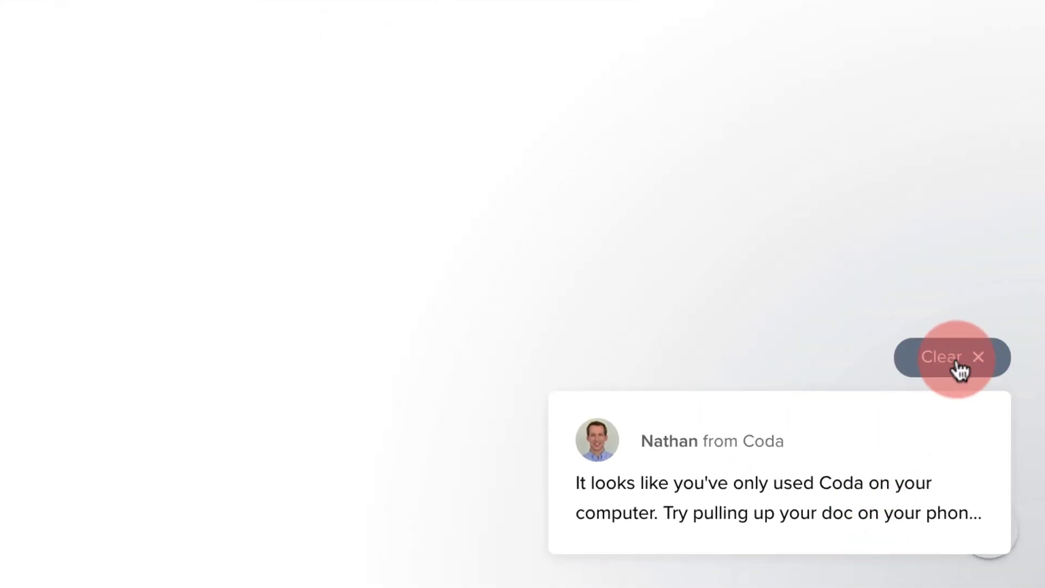
left_click(964, 361)
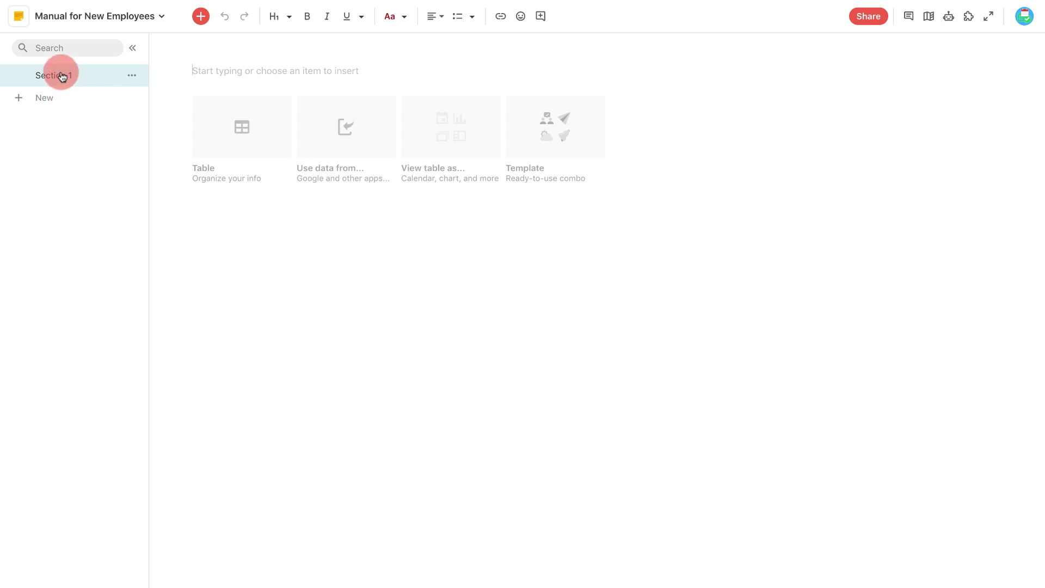
- Rename Section 1 as "Welcome" and give it the suggested icon of a person's head
double_click(61, 77)
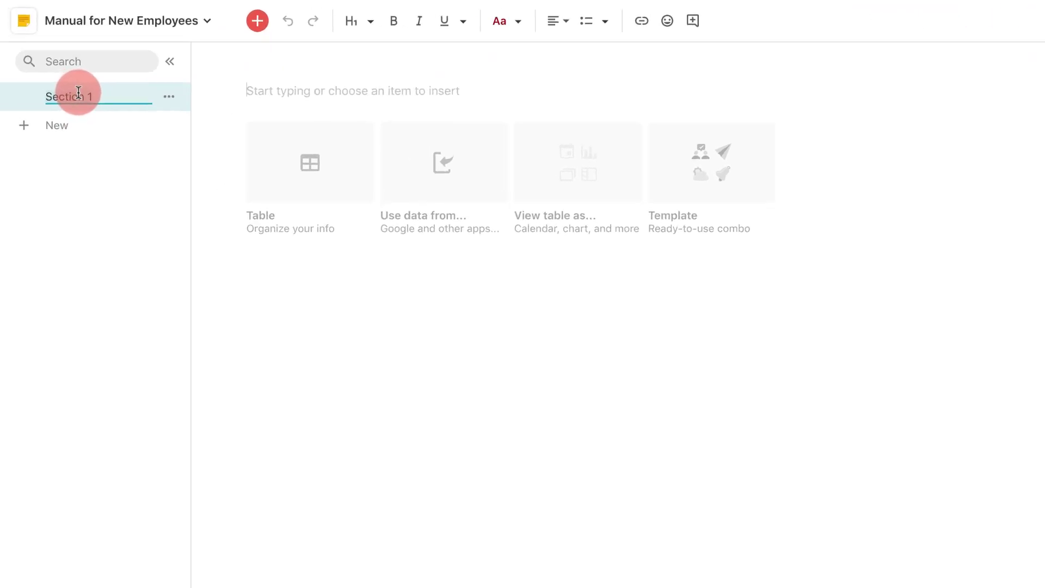
type("Wecl")
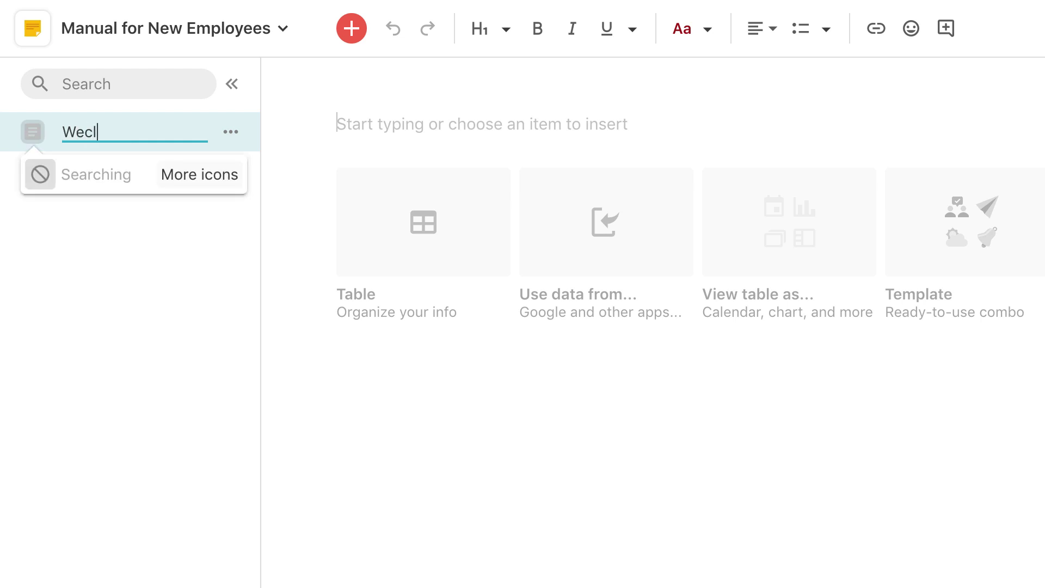
type("lcome")
left_click(107, 127)
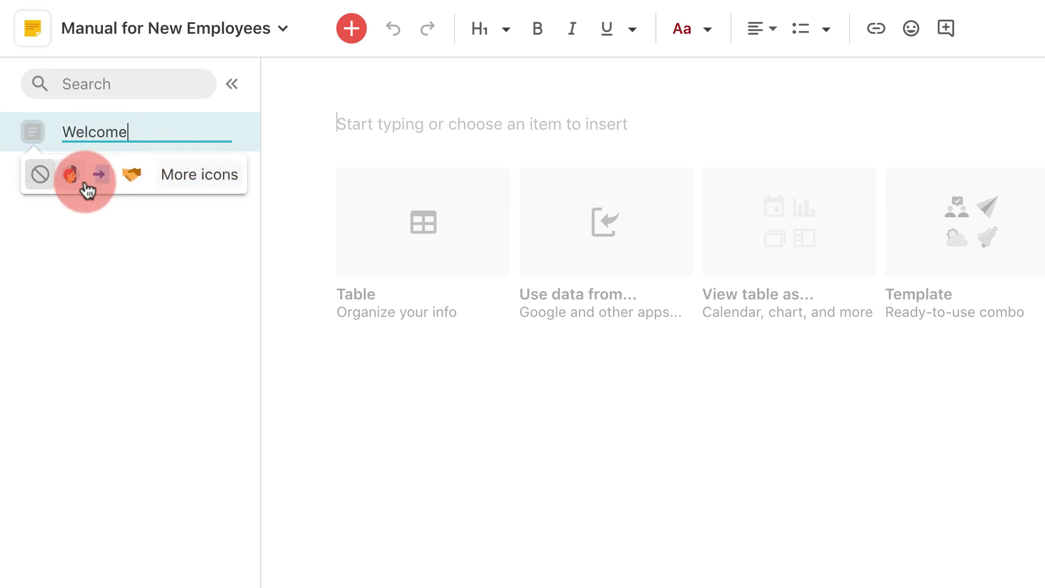
left_click(72, 175)
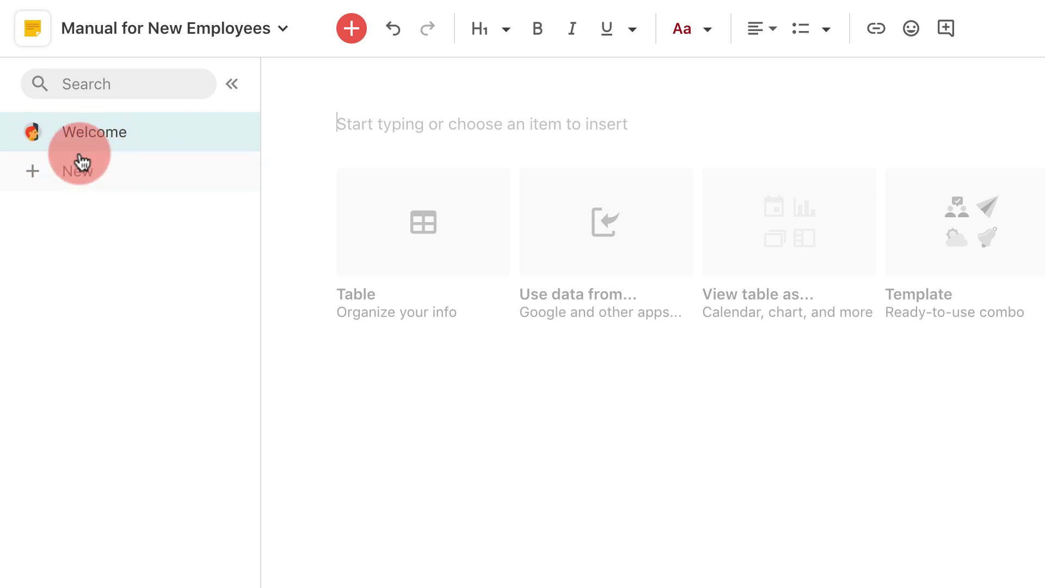
- Add a new folder below the Welcome section and name it "Important Areas"
left_click(80, 179)
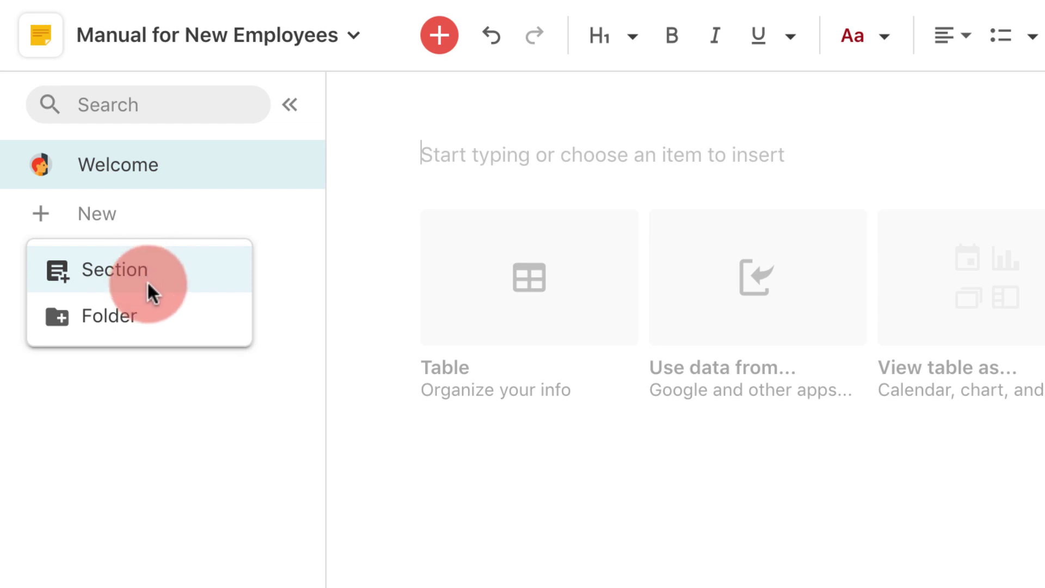
left_click(261, 180)
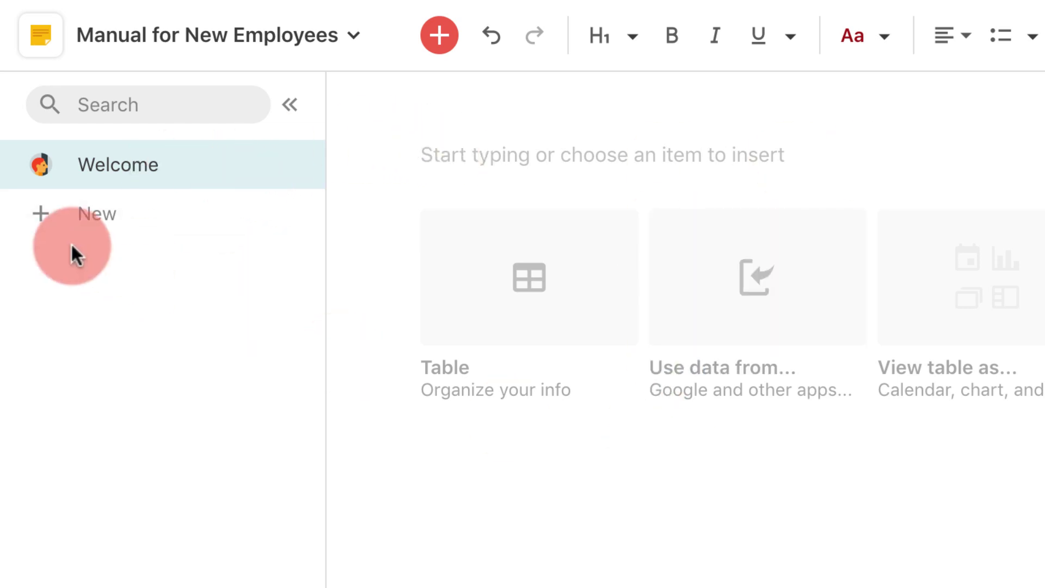
left_click(106, 214)
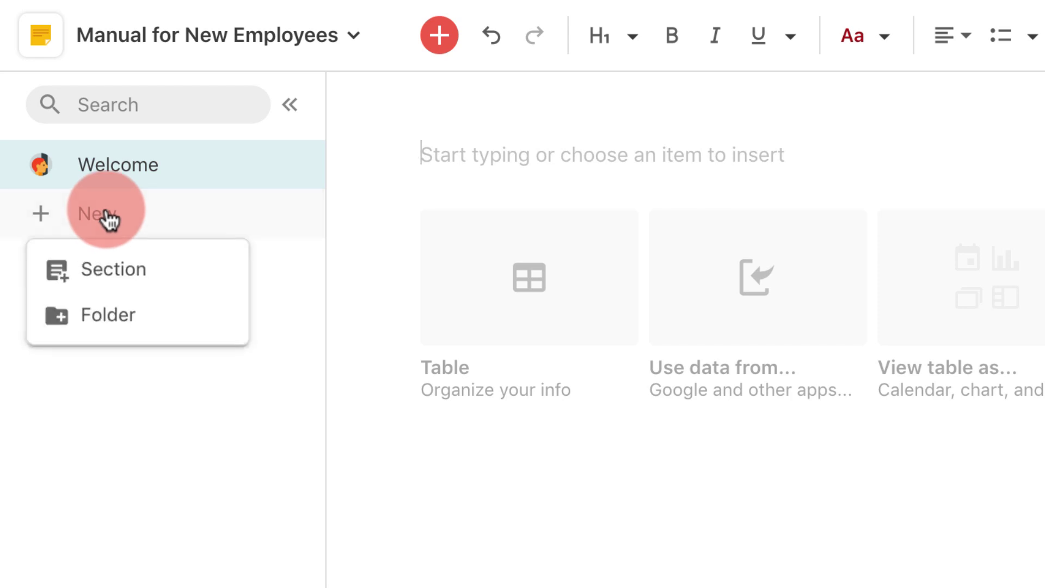
left_click(133, 316)
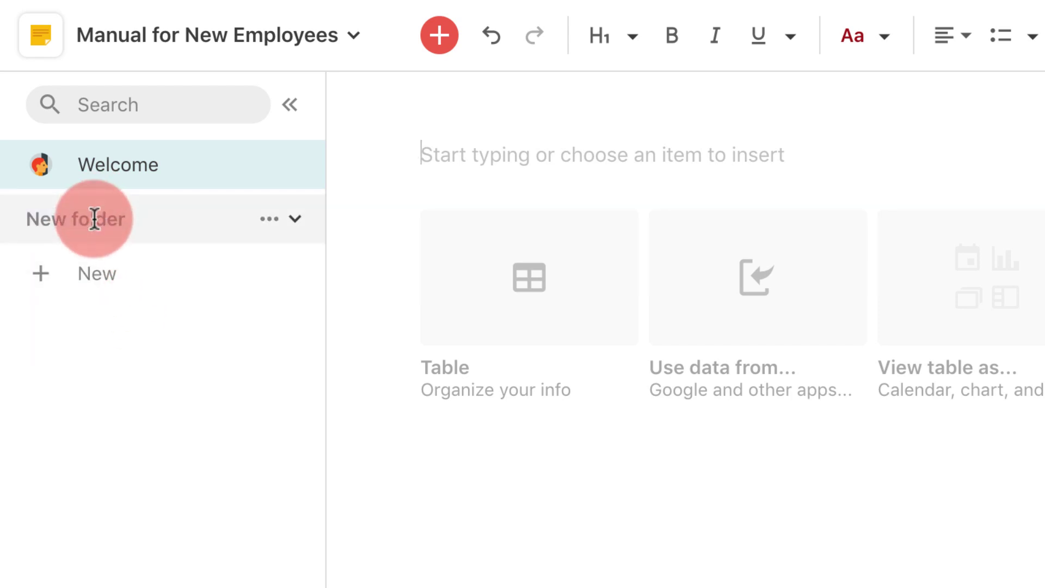
type("Importamn")
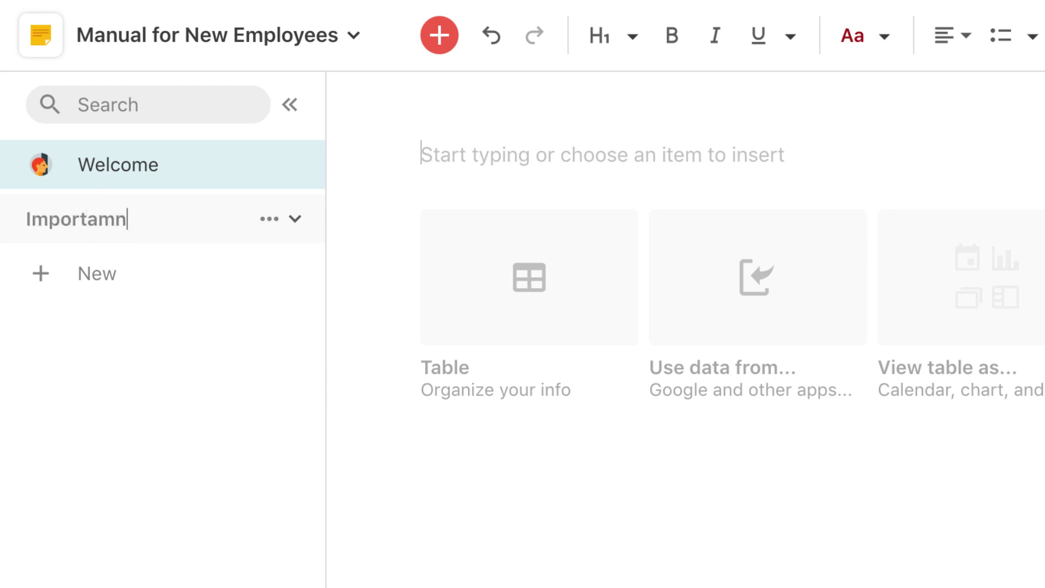
key("BackSpace")
key("BackSpace")
type("nt Areas")
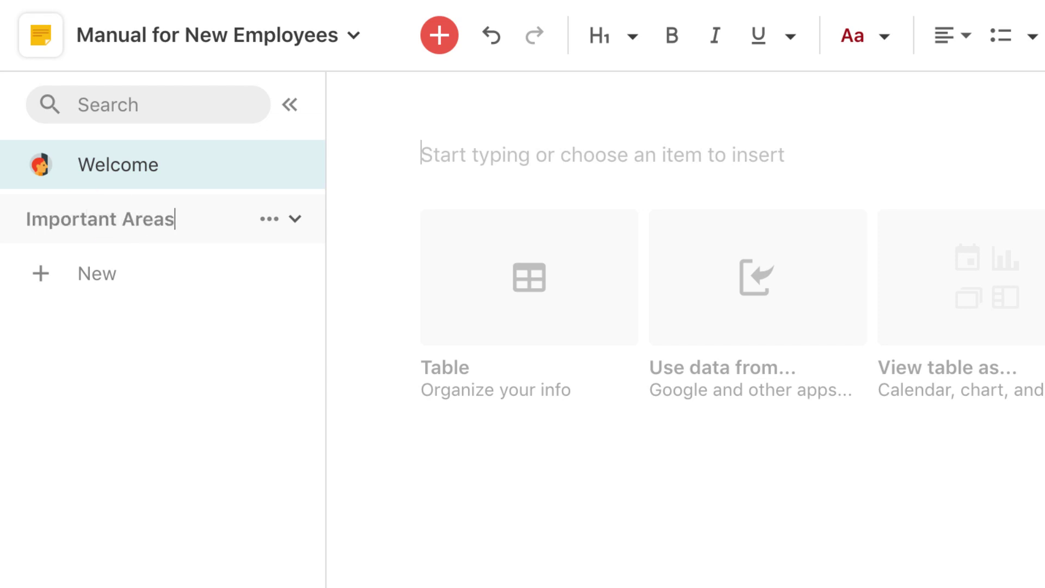
- Add a new section inside the Important Areas folder and return to the Welcome section with the folder collapsed
left_click(269, 220)
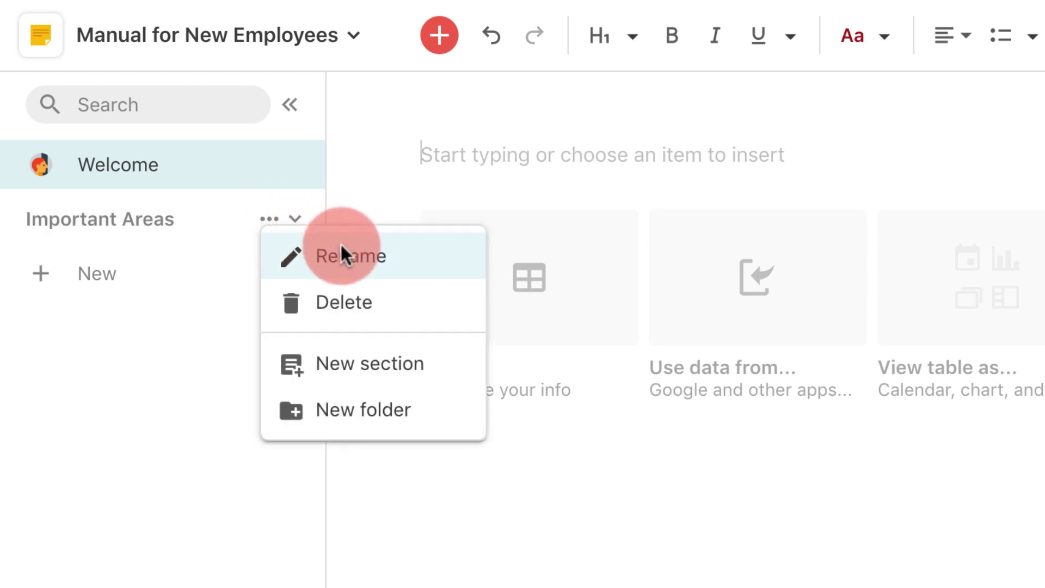
left_click(368, 375)
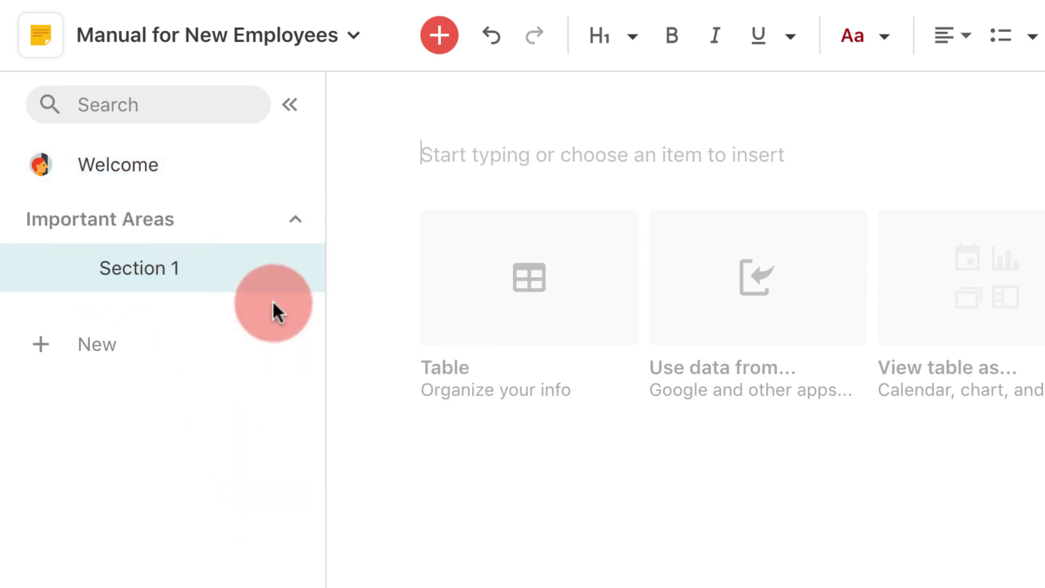
left_click(295, 221)
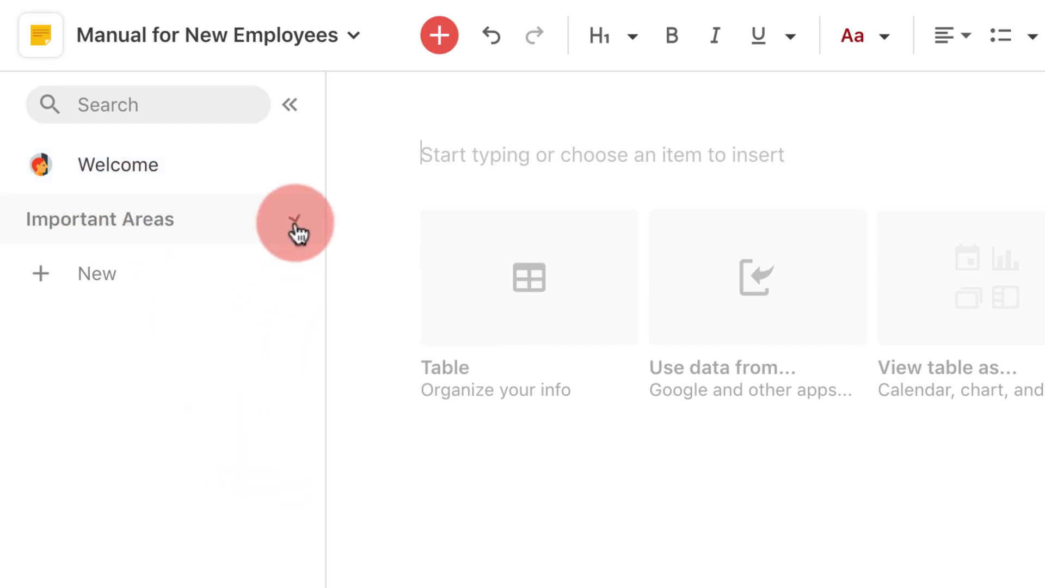
left_click(187, 175)
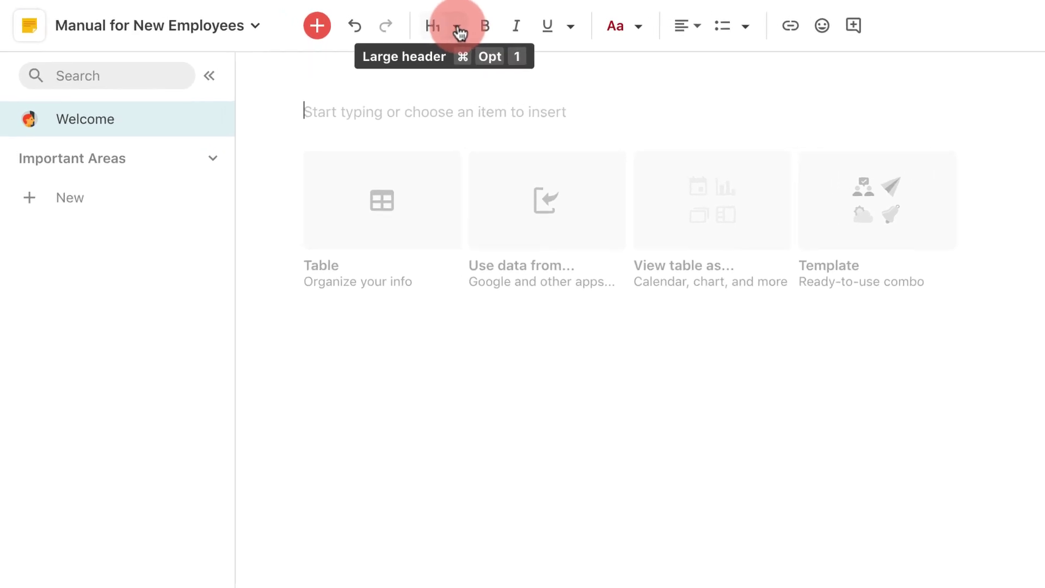
left_click(458, 28)
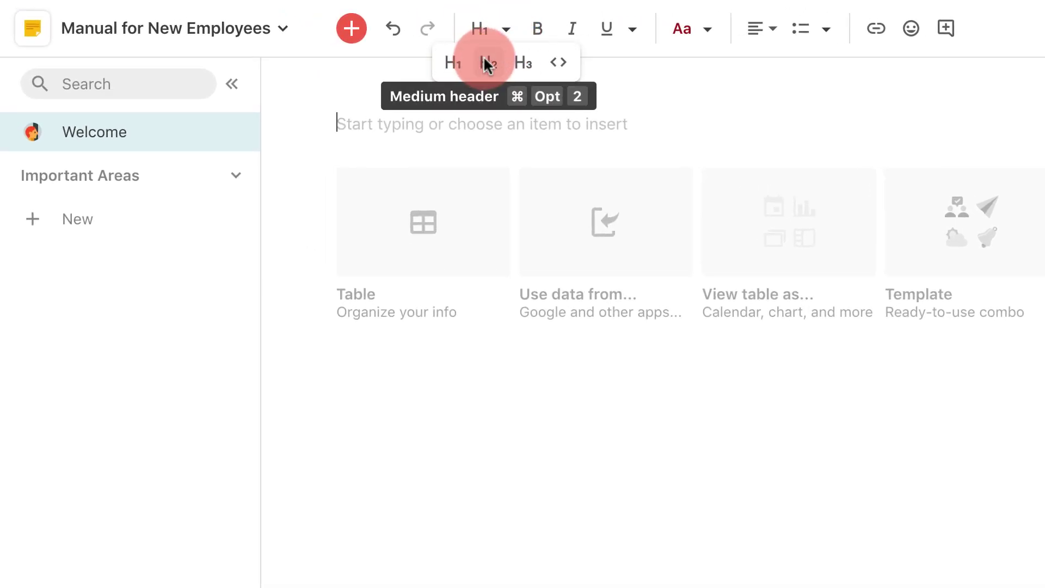
left_click(633, 33)
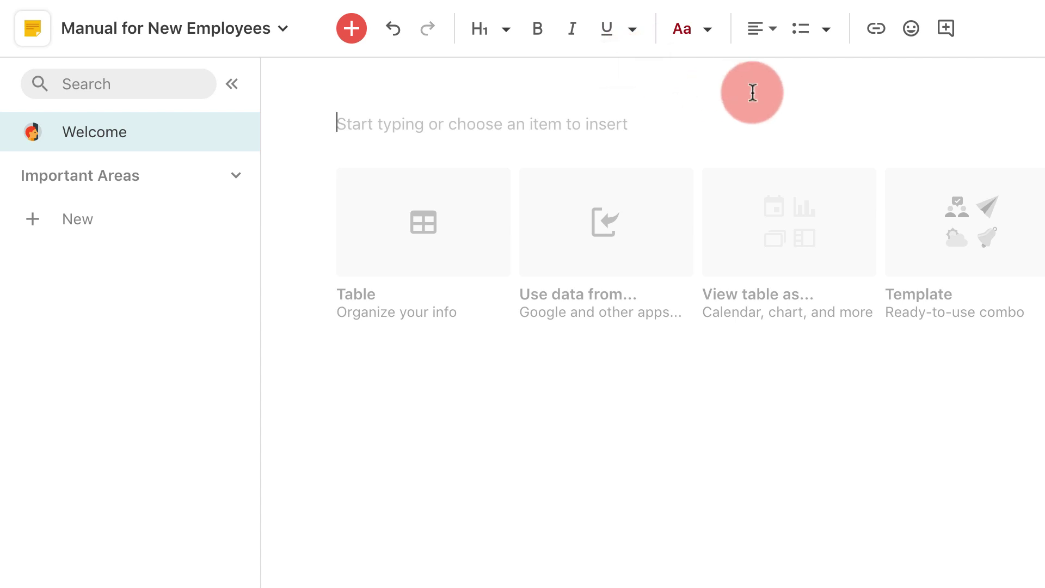
left_click(706, 37)
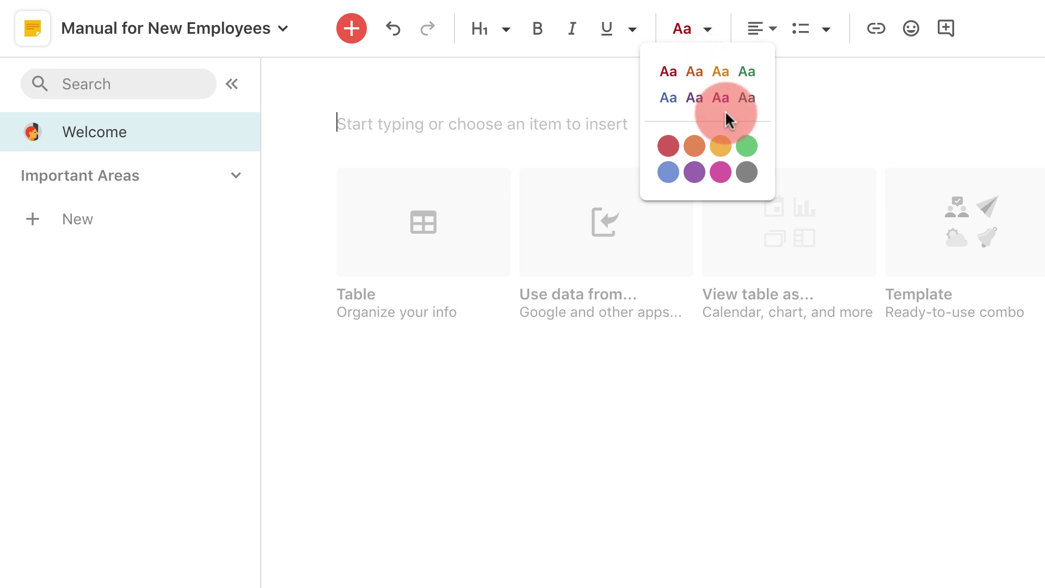
left_click(822, 107)
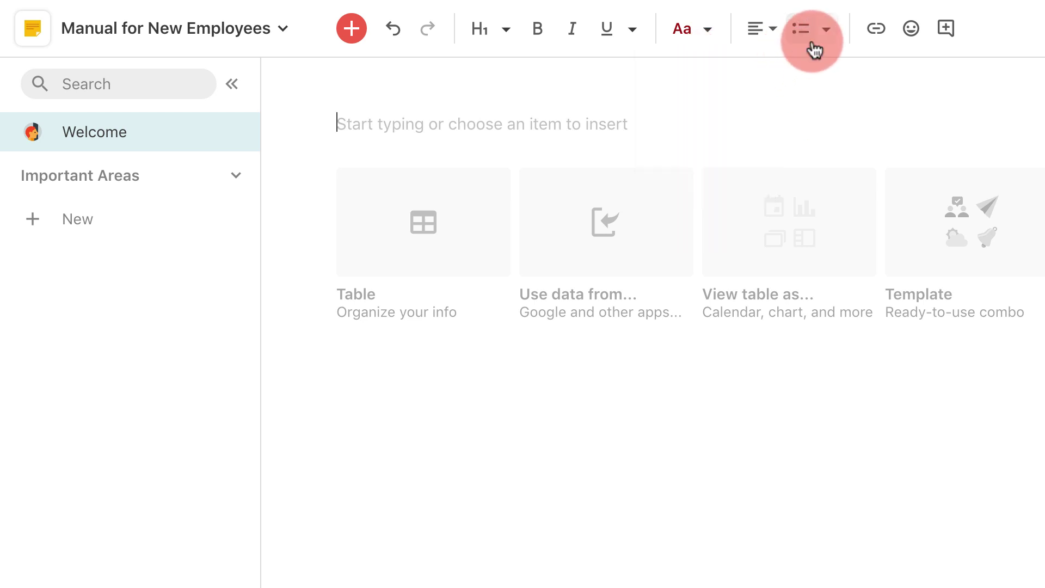
left_click(827, 34)
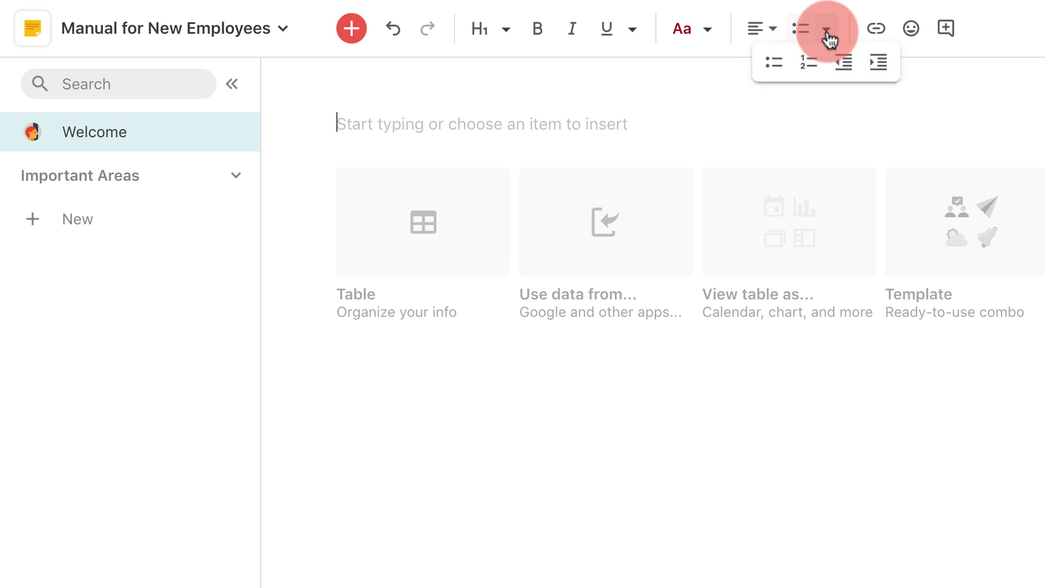
left_click(897, 101)
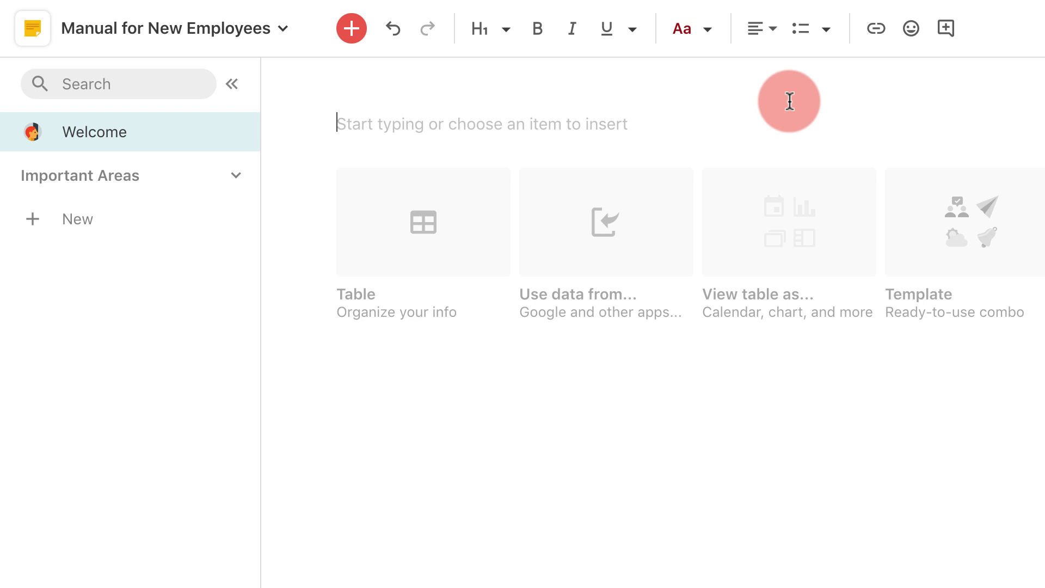
- Add the level 1 heading "Welcome to all the new employees" to the Welcome section and start a new line below it
left_click(481, 31)
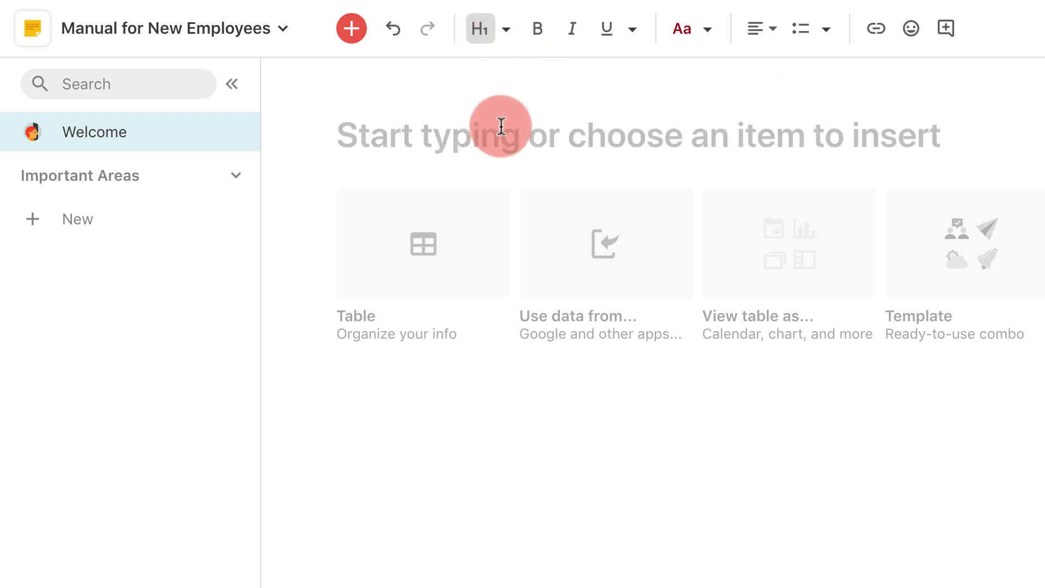
type("Wecl")
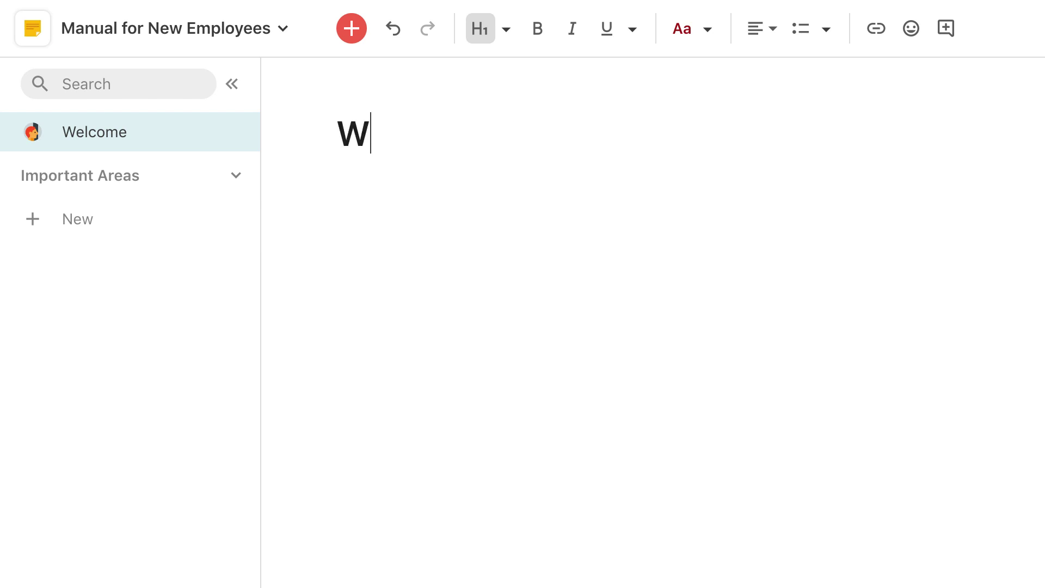
key("BackSpace")
key("BackSpace")
type("lcome to al")
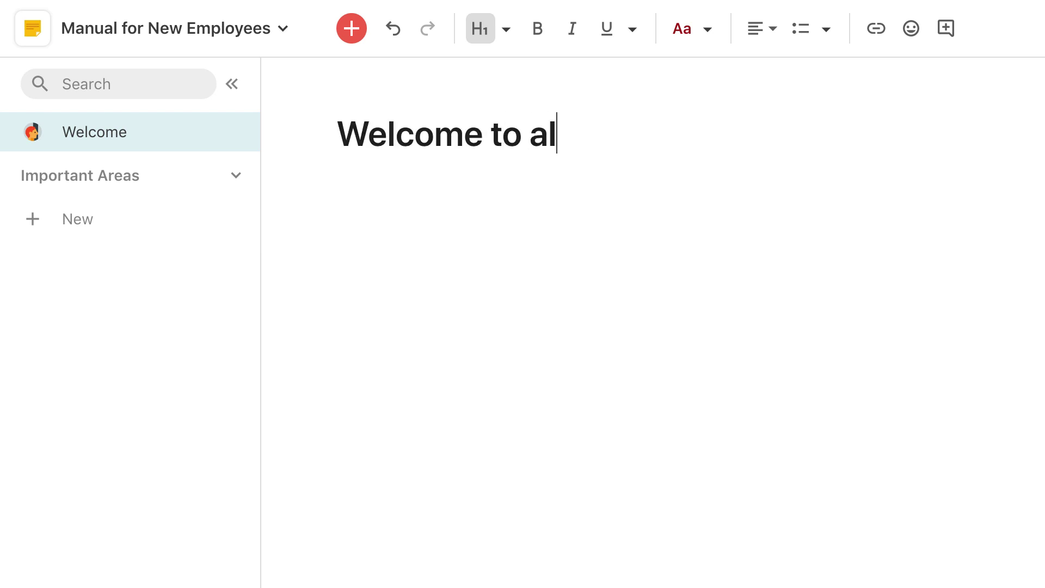
type("l the new employyes")
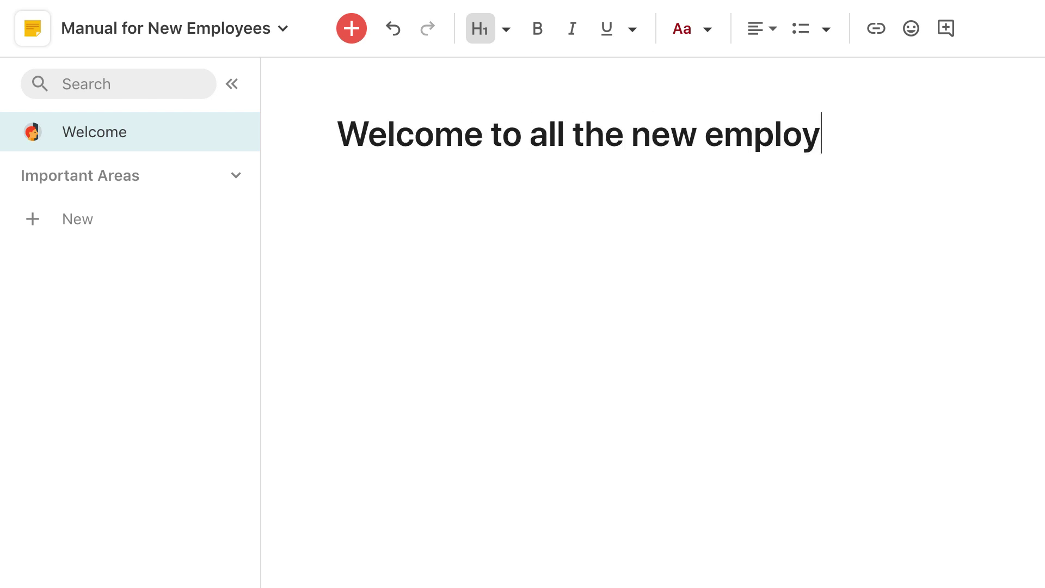
key("BackSpace")
key("BackSpace")
key("BackSpace")
type("ees")
key("Return")
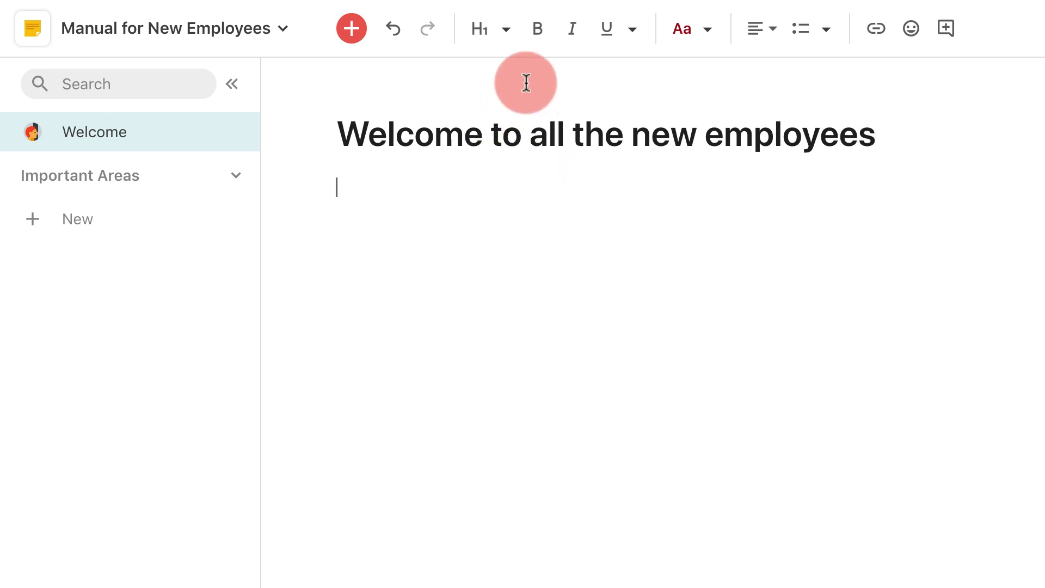
- Examine the kinds of content that can be inserted below the heading, from tables, calendars and charts to formulas, buttons and controls
left_click(357, 30)
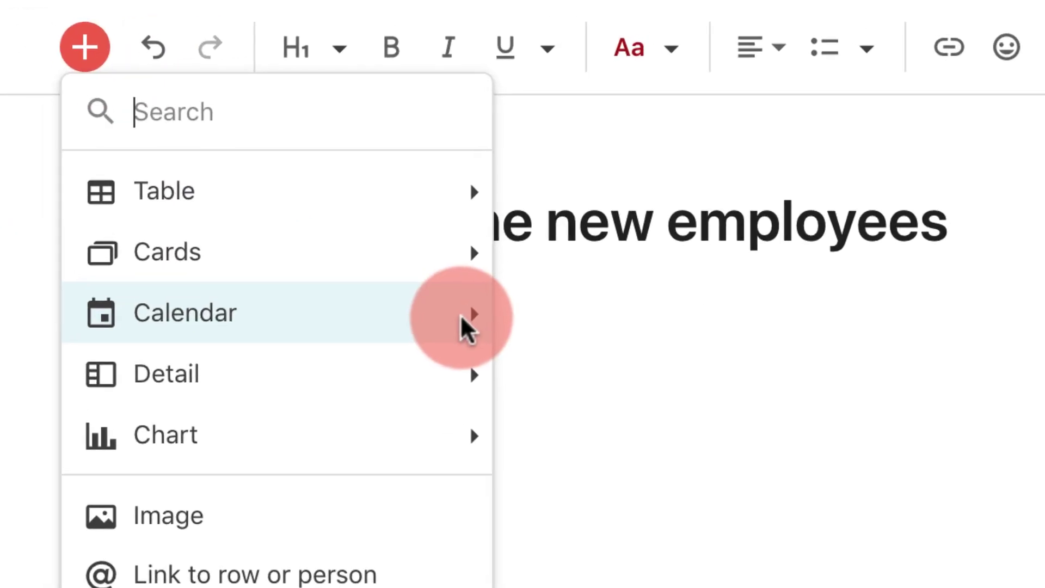
mouse_move(461, 322)
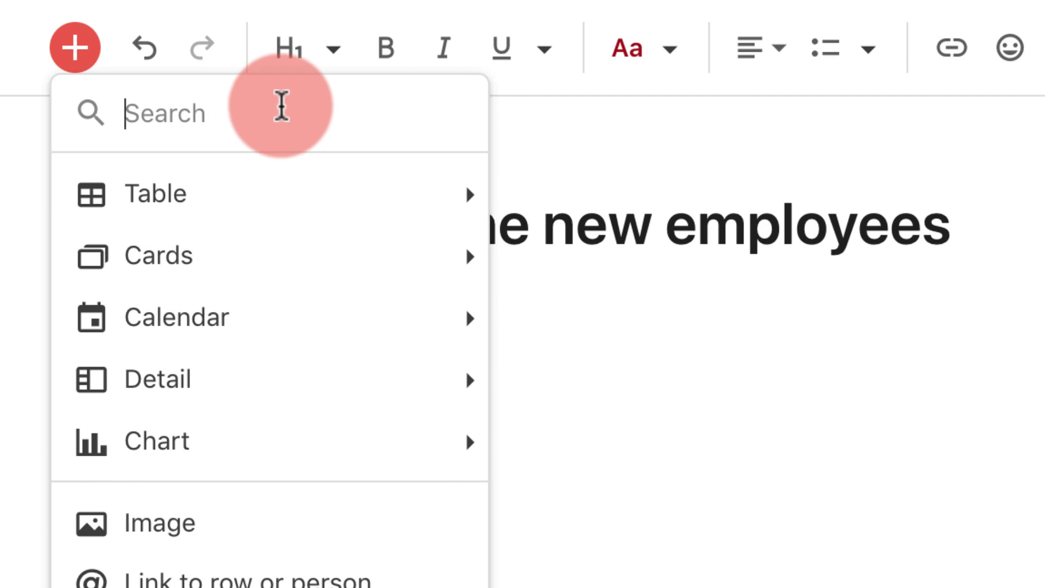
mouse_move(429, 206)
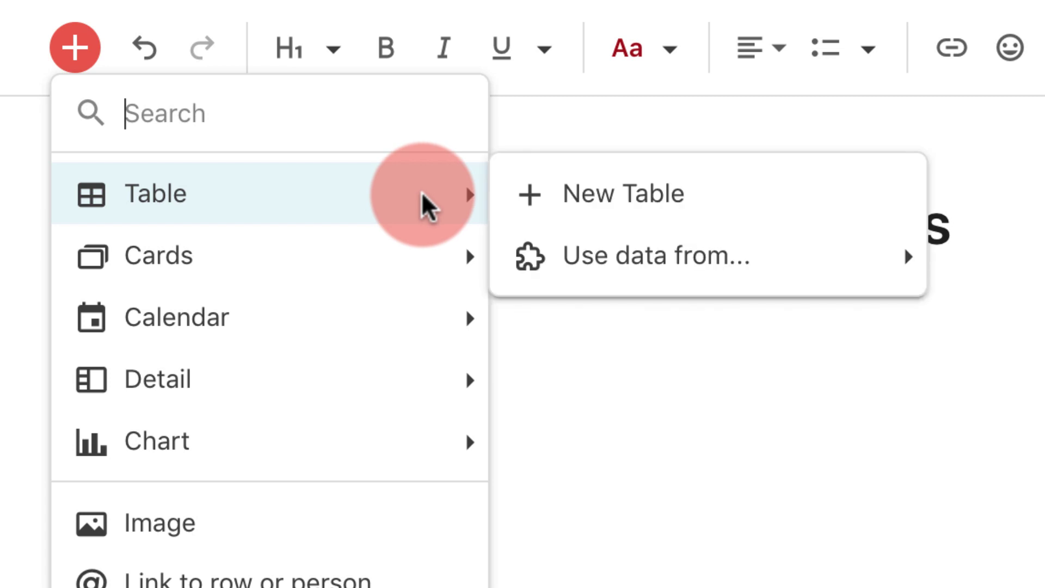
mouse_move(696, 275)
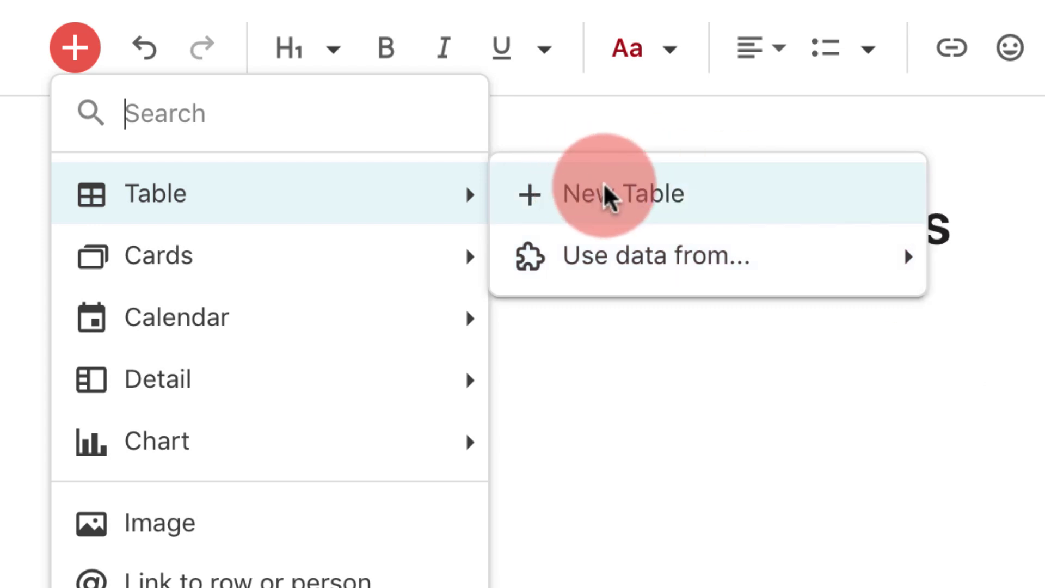
mouse_move(327, 264)
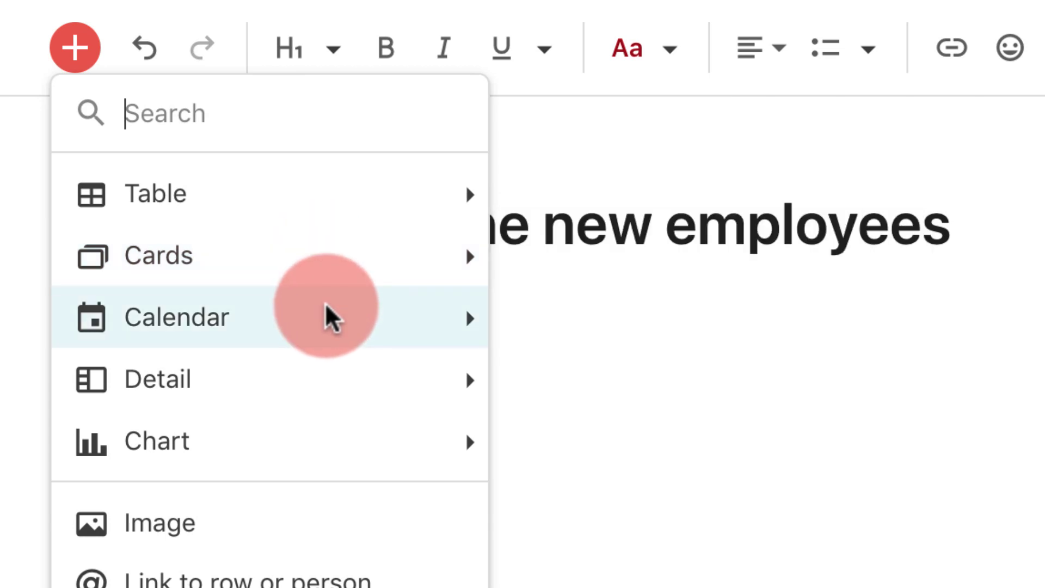
mouse_move(329, 324)
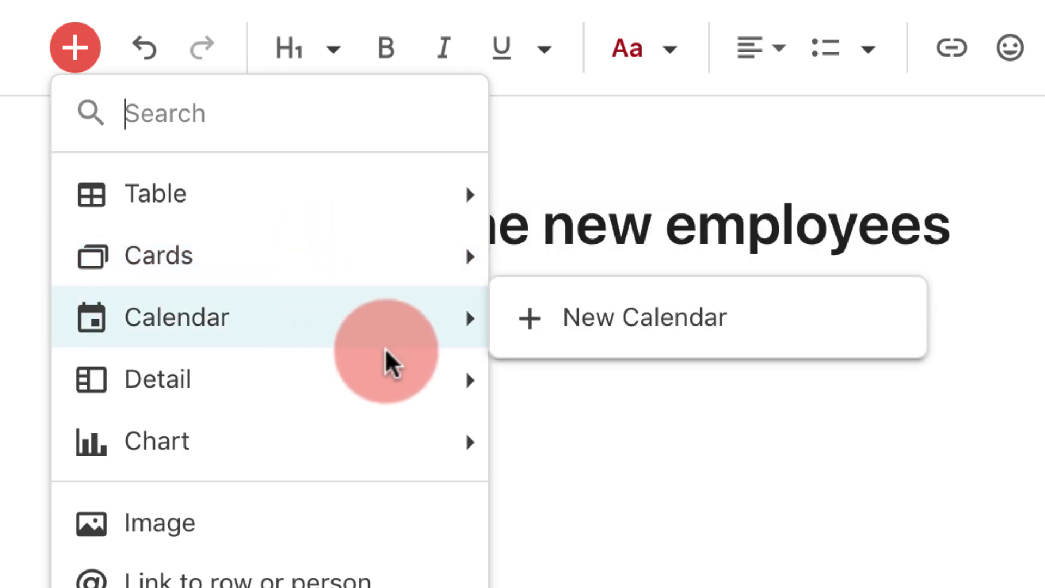
mouse_move(401, 378)
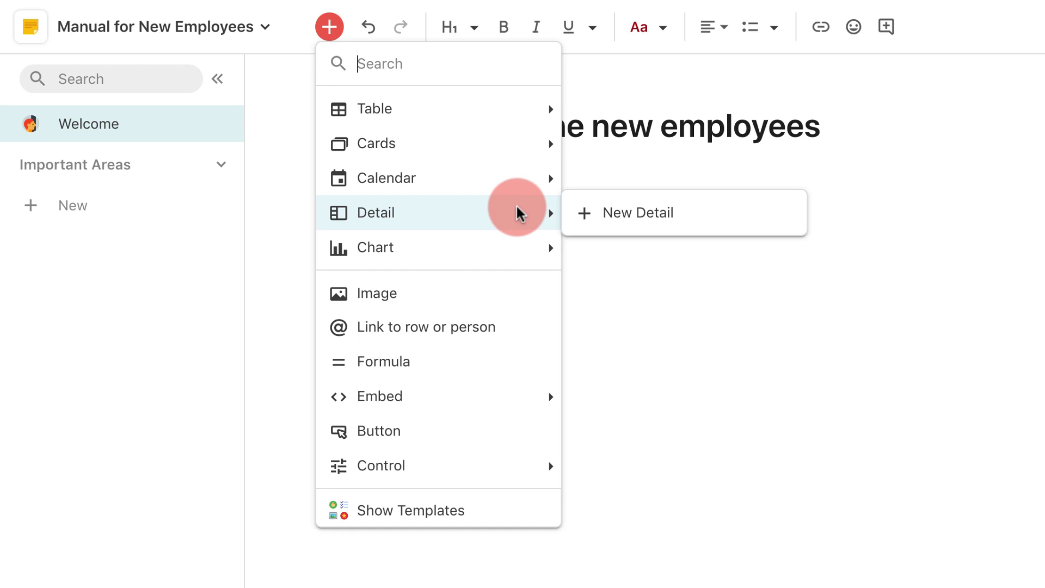
mouse_move(519, 253)
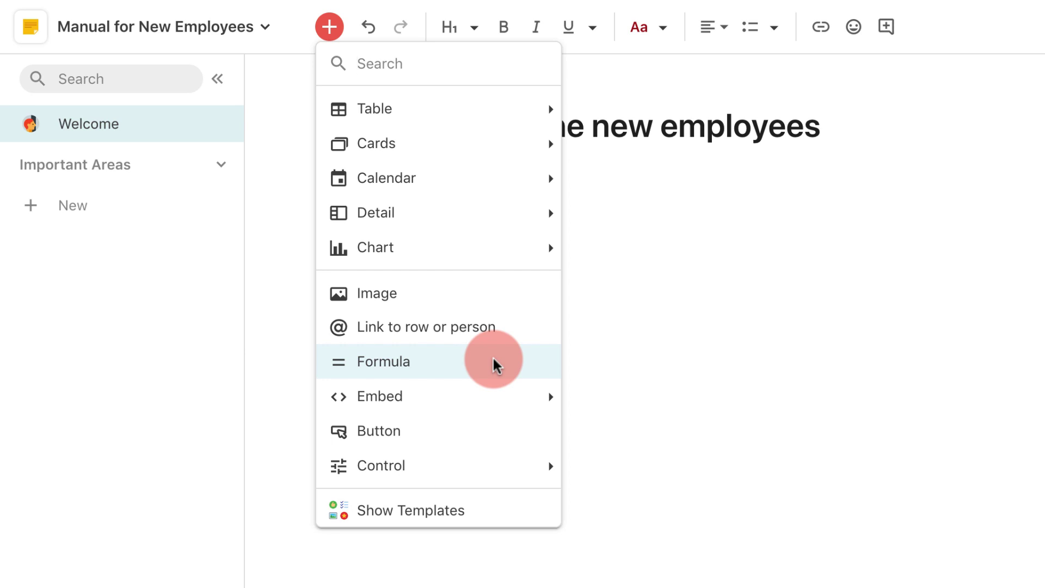
mouse_move(513, 399)
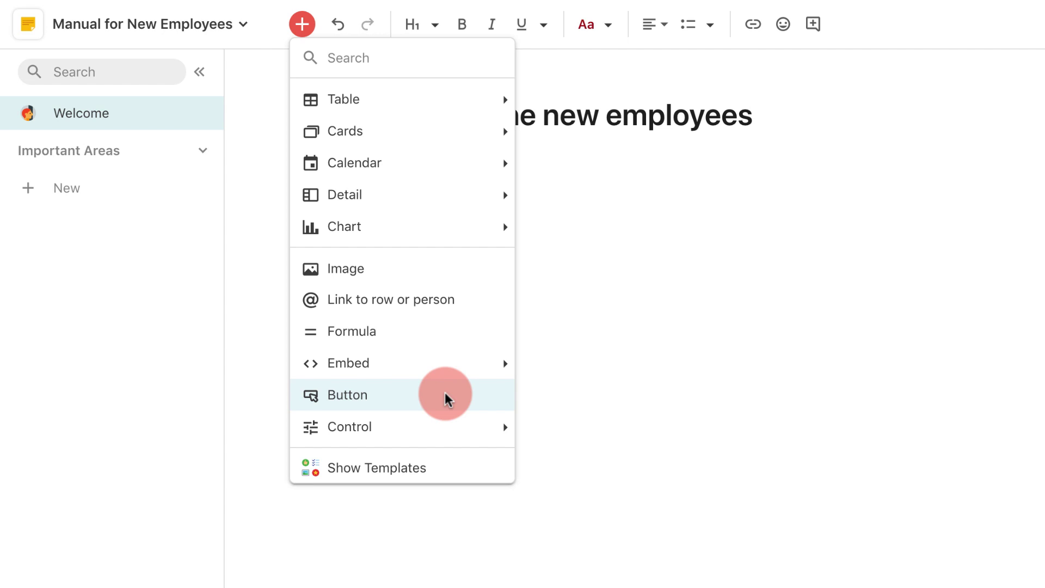
mouse_move(451, 427)
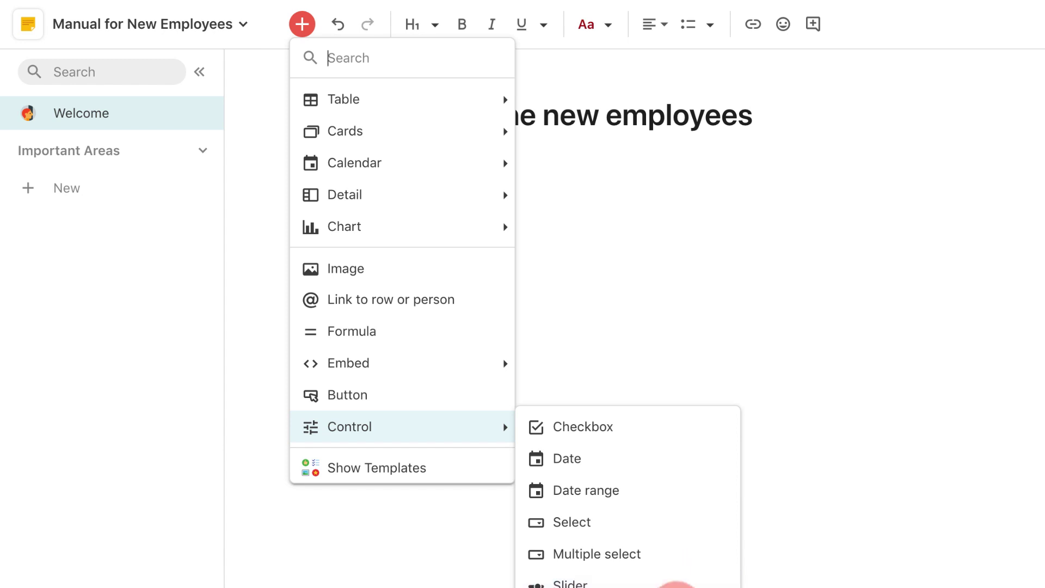
left_click(432, 506)
left_click(427, 432)
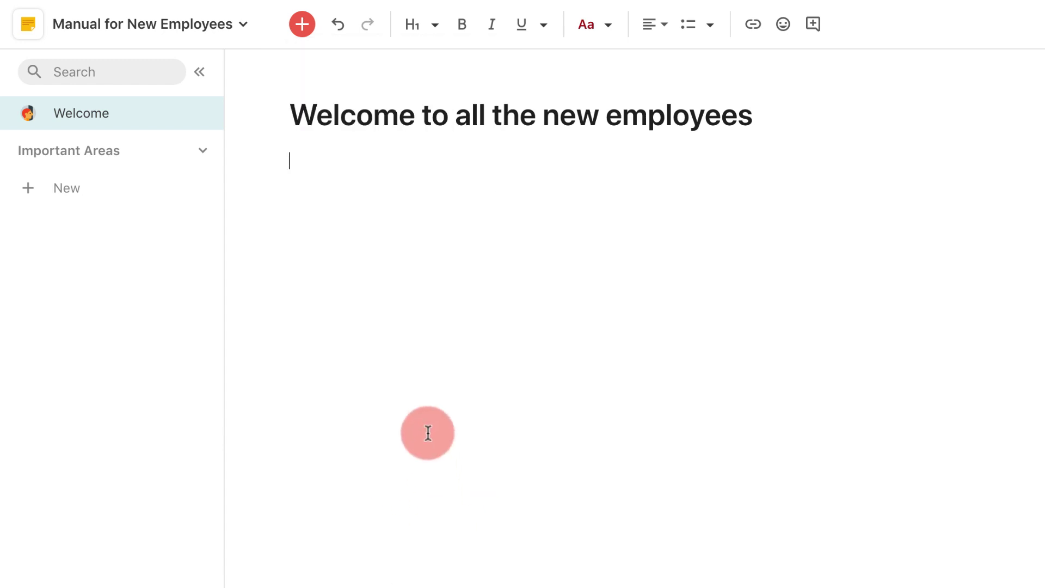
- Look over the available doc templates and close the list without inserting one
left_click(301, 24)
left_click(396, 471)
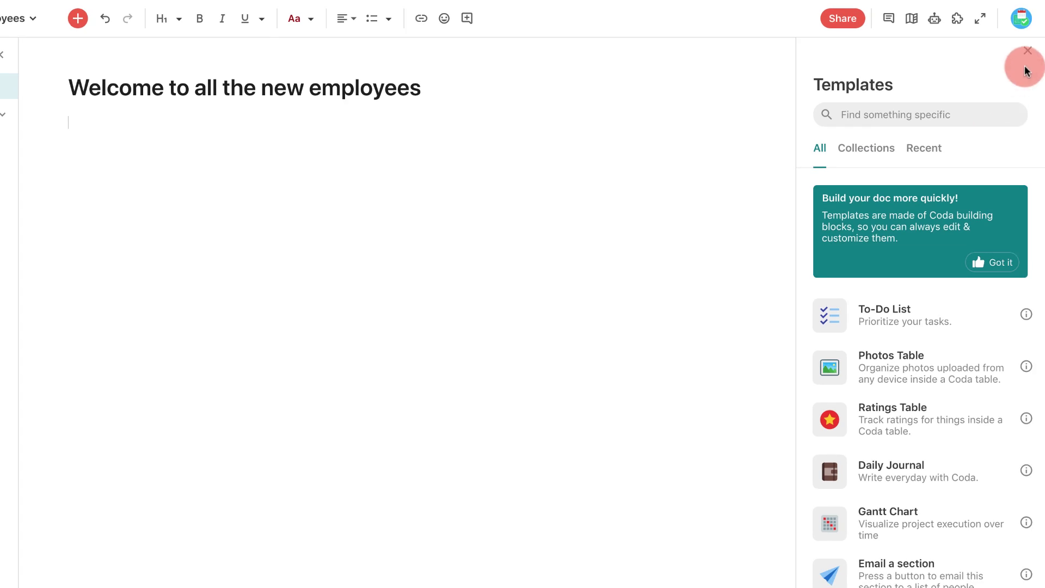
left_click(1028, 53)
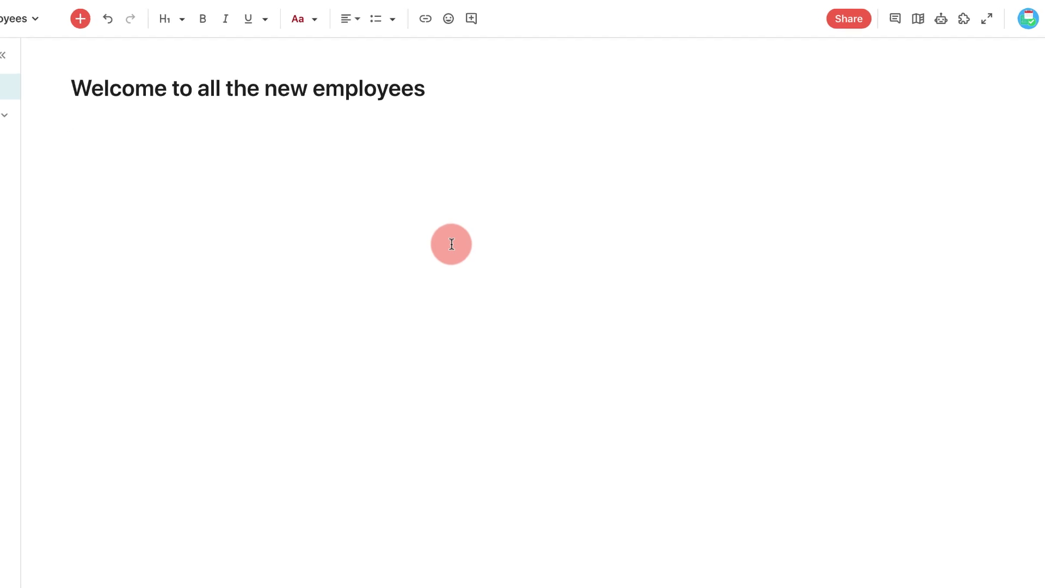
- Write "Good news! You're part of the company." as body text below the welcome heading
type("G")
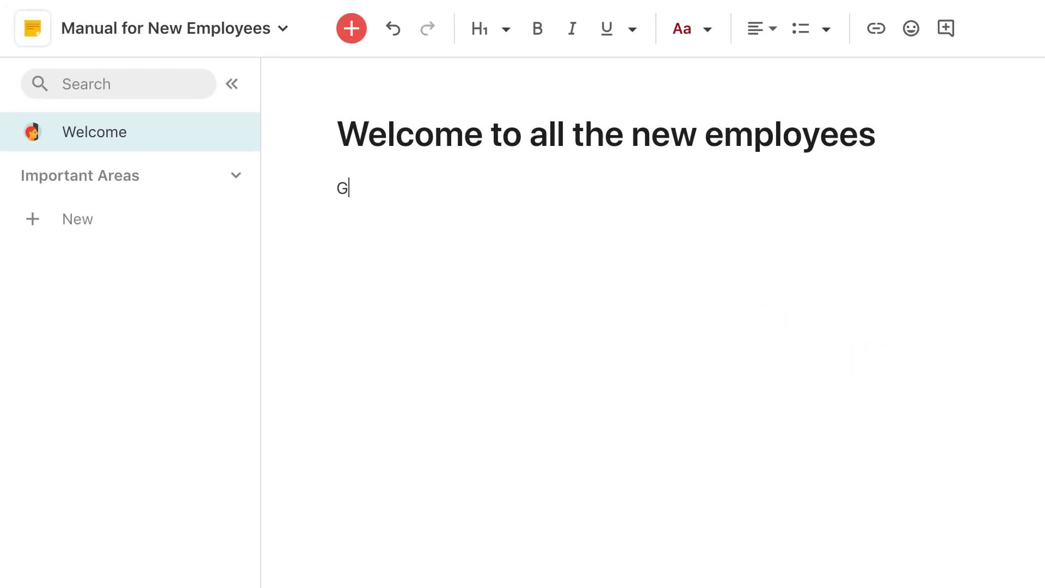
type("ood news! ")
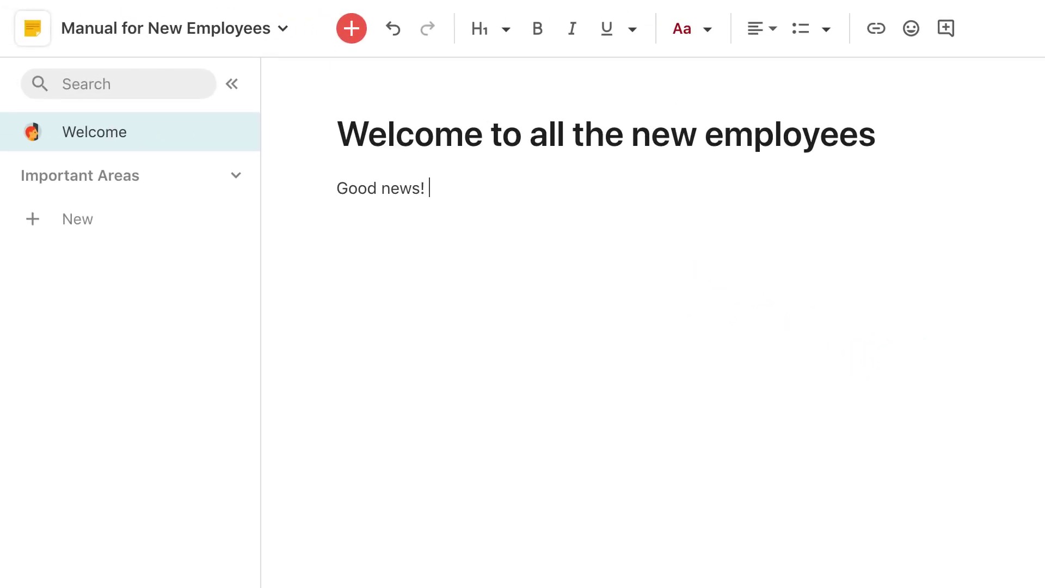
type("You're part of")
key("BackSpace")
type("f the company.")
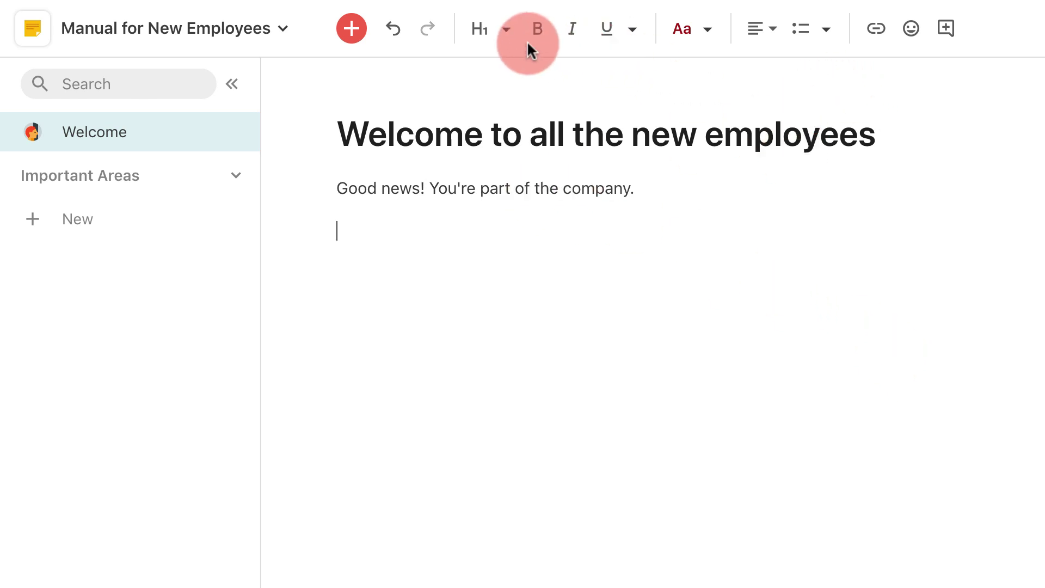
- Add the level 2 heading "Your First Day Checklist" below the body text and start a new line
left_click(504, 36)
left_click(489, 62)
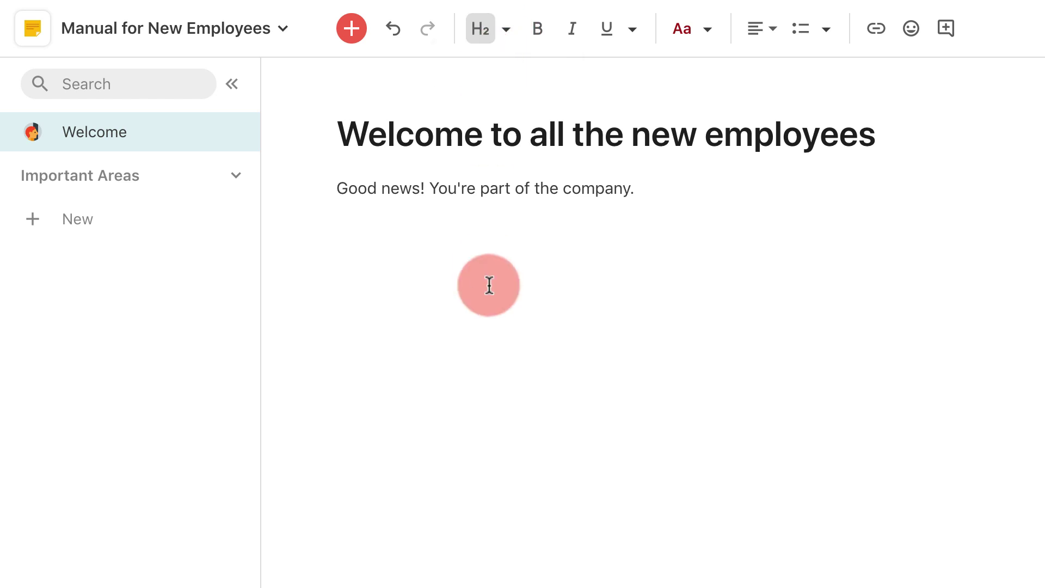
type("Your Firsty")
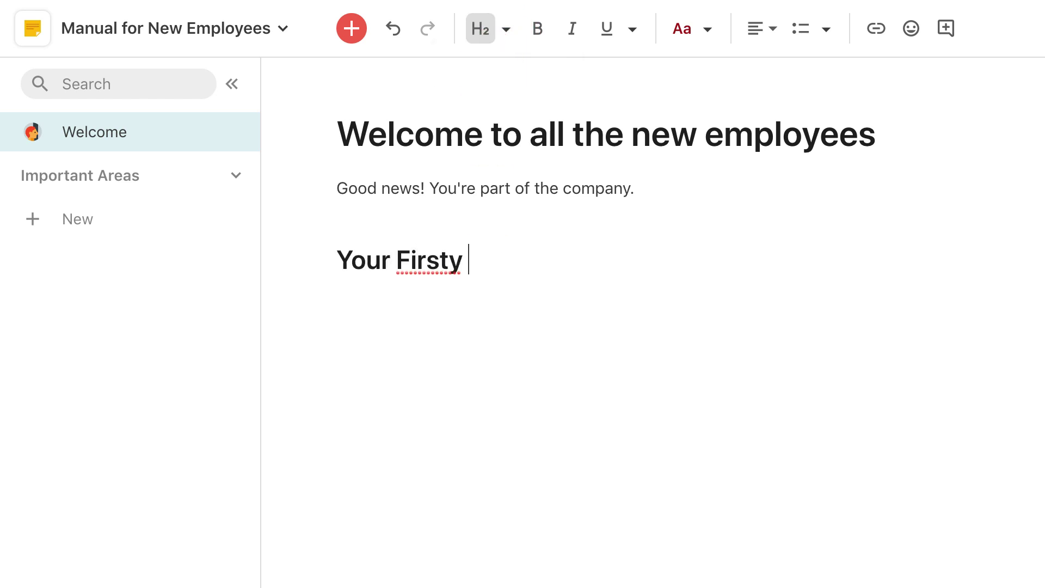
key("BackSpace")
type("Day Checklist")
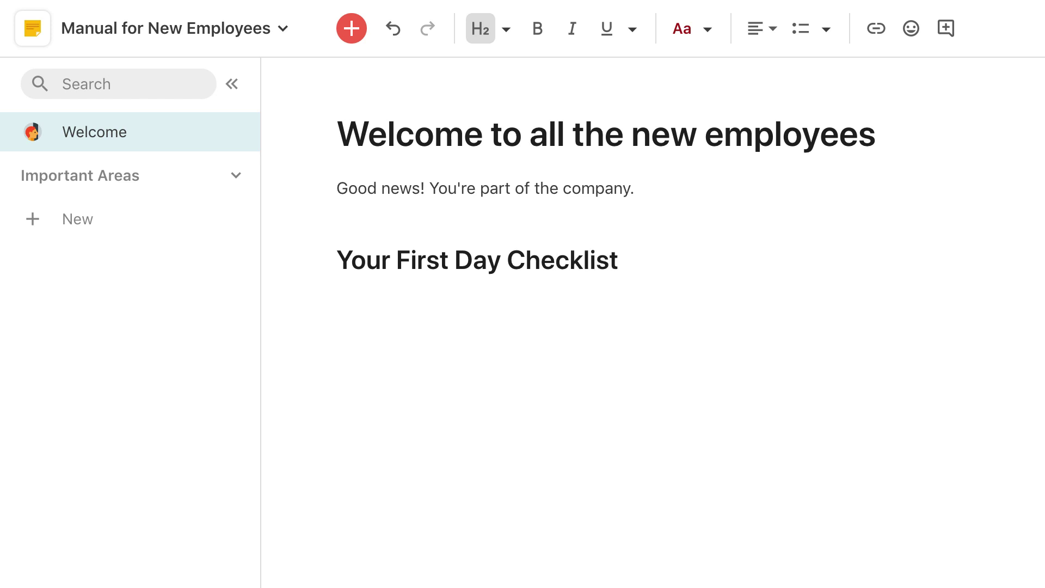
key("Return")
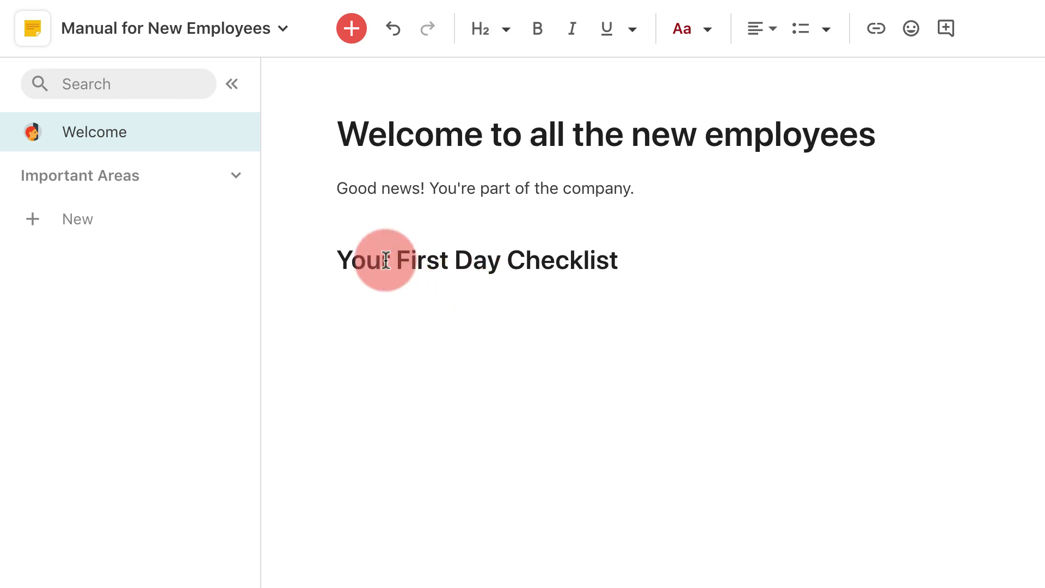
- Insert a checkbox control below the checklist heading and write "Meet your team and agree KPIs" beside it
left_click(360, 31)
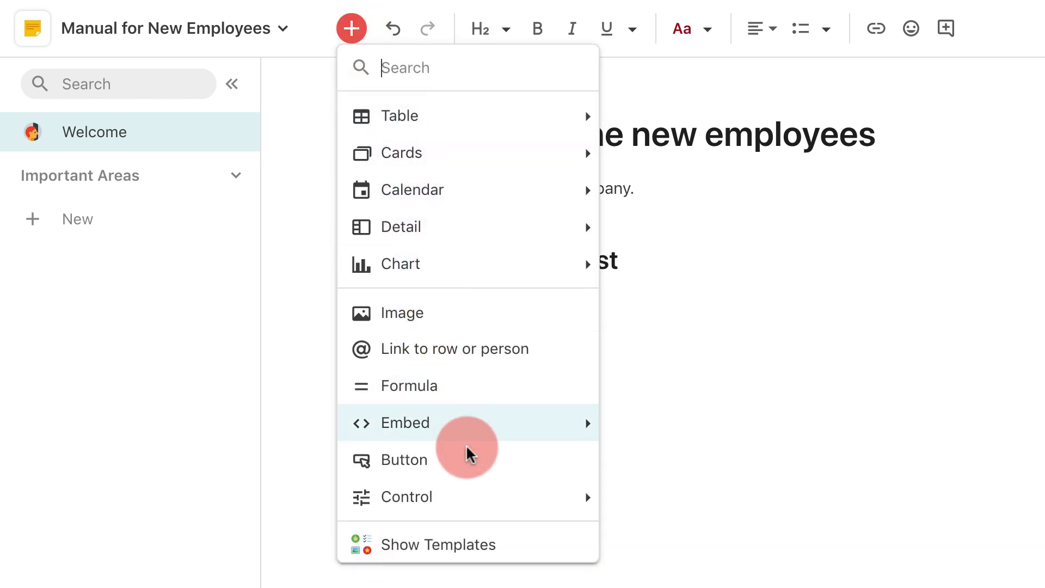
mouse_move(505, 499)
left_click(634, 499)
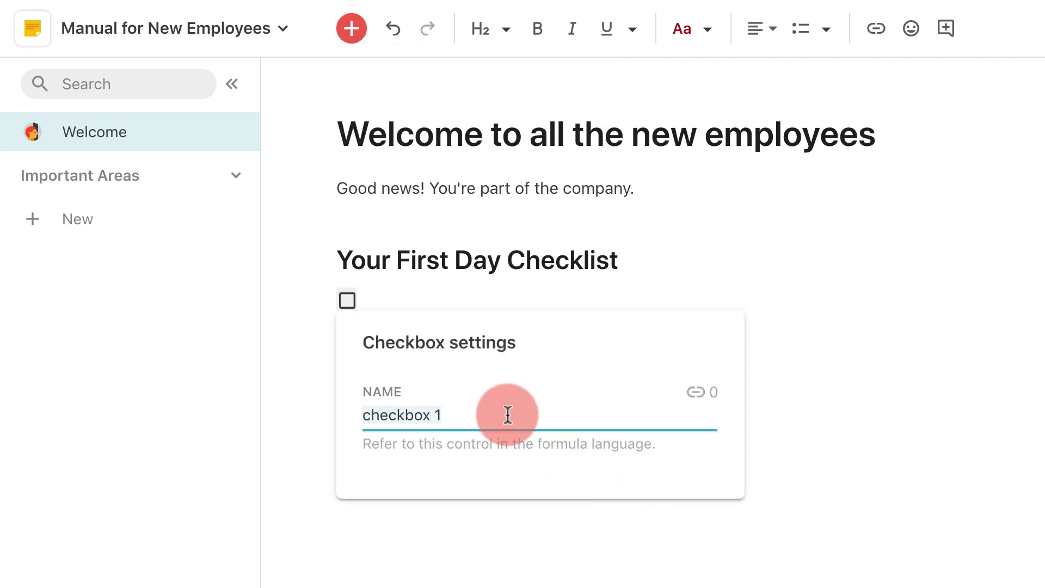
left_click(484, 303)
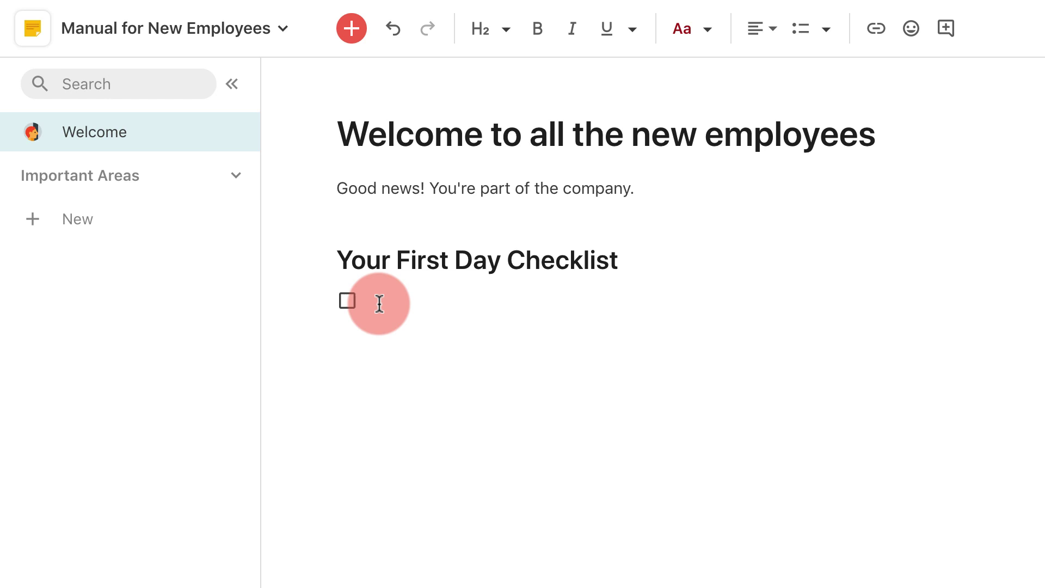
type("Meet your te")
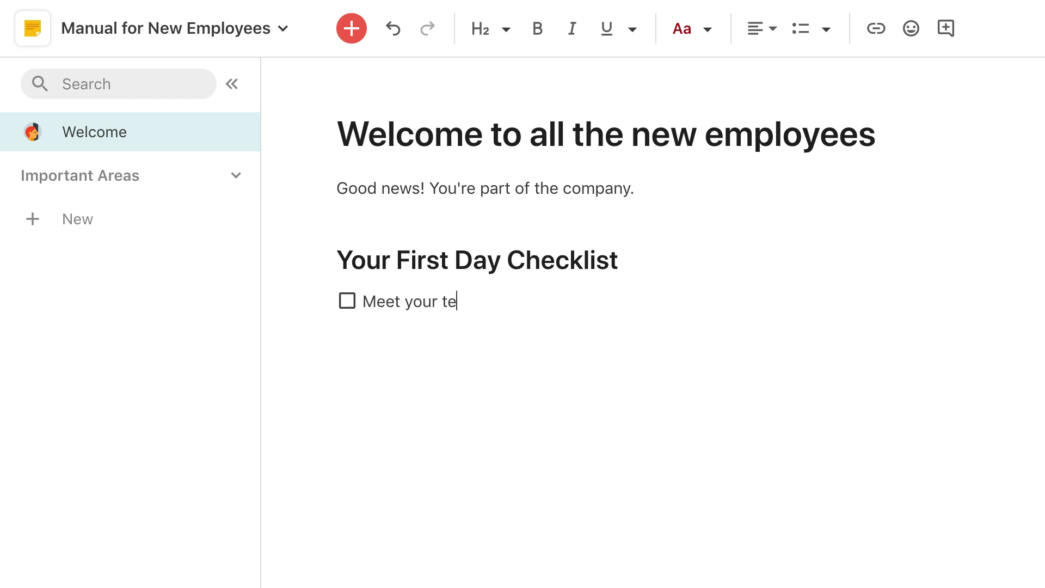
type("am and agree ")
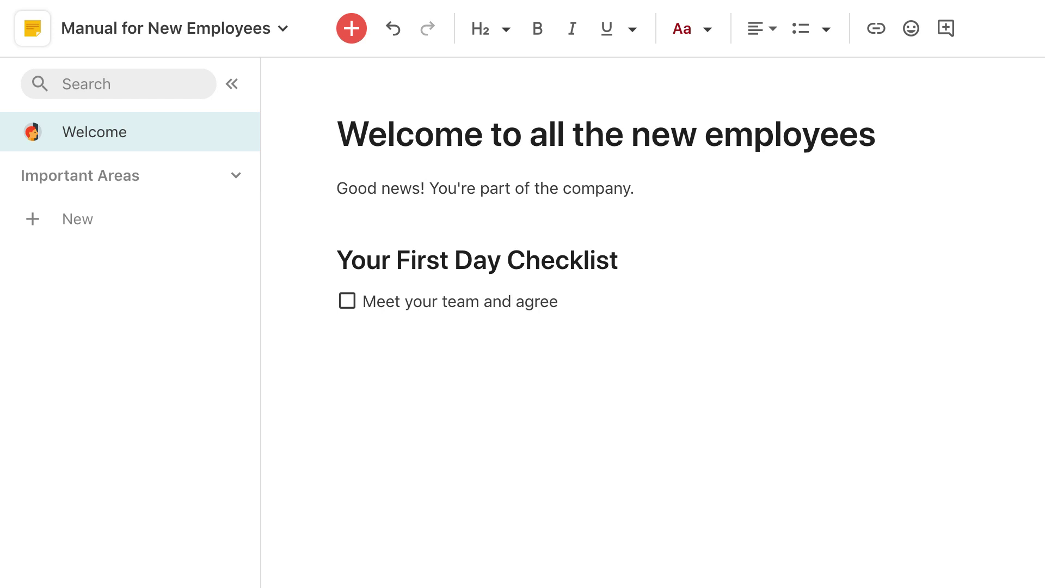
type("KPIs")
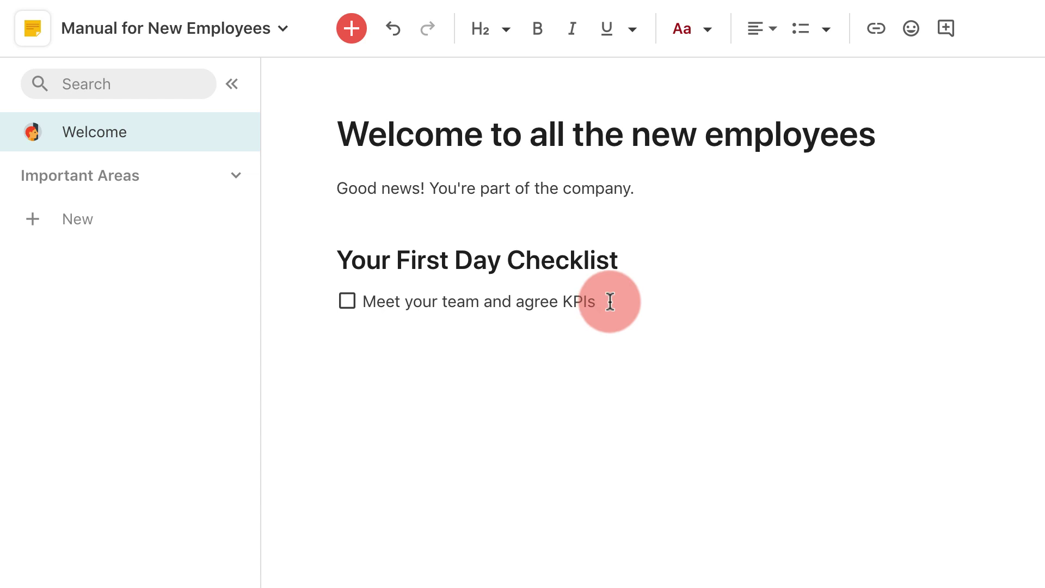
- Format the "Meet your team and agree KPIs" checkbox line as a bulleted list item
left_click_drag(609, 301, 306, 299)
left_click(821, 32)
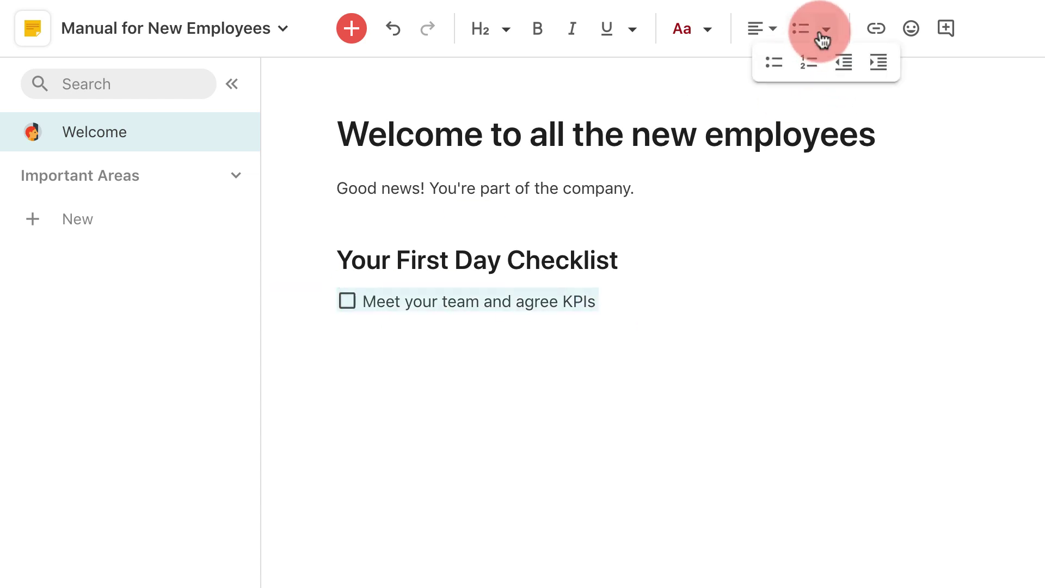
left_click(779, 63)
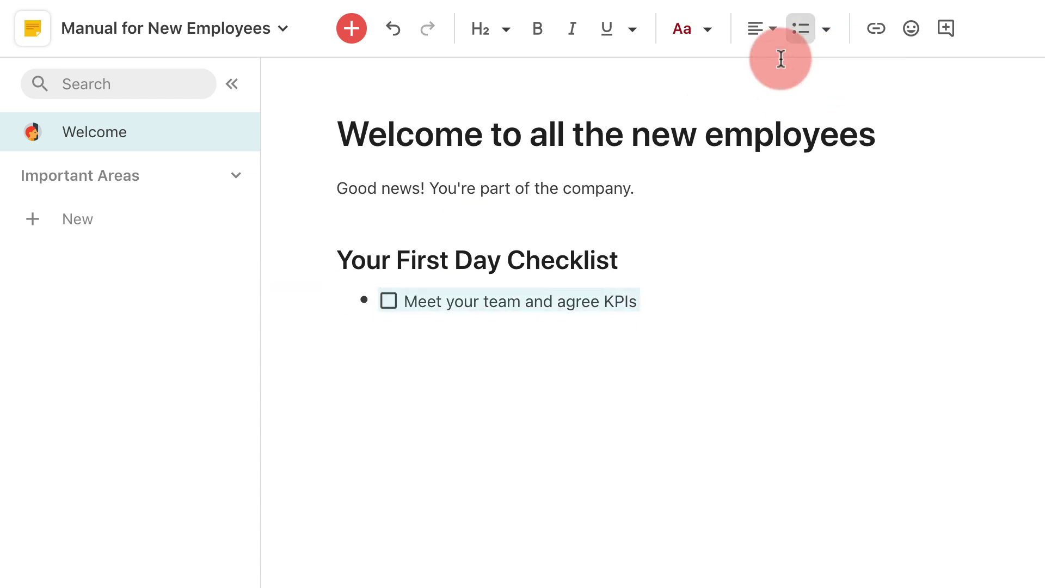
- Remove the checkbox from the "Meet your team and agree KPIs" bullet and end the list below it
left_click(408, 300)
key("BackSpace")
left_click(630, 310)
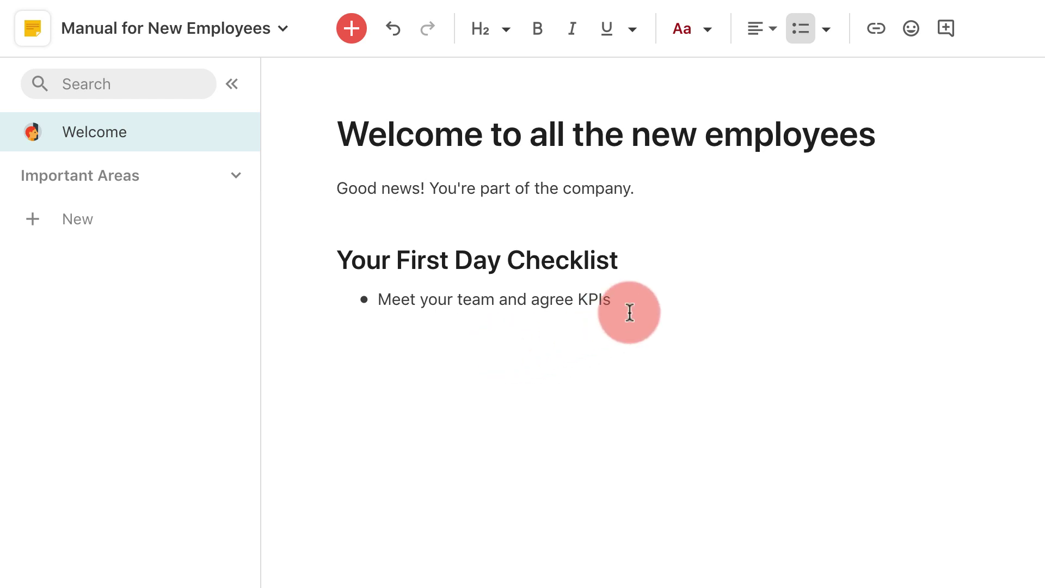
key("Return")
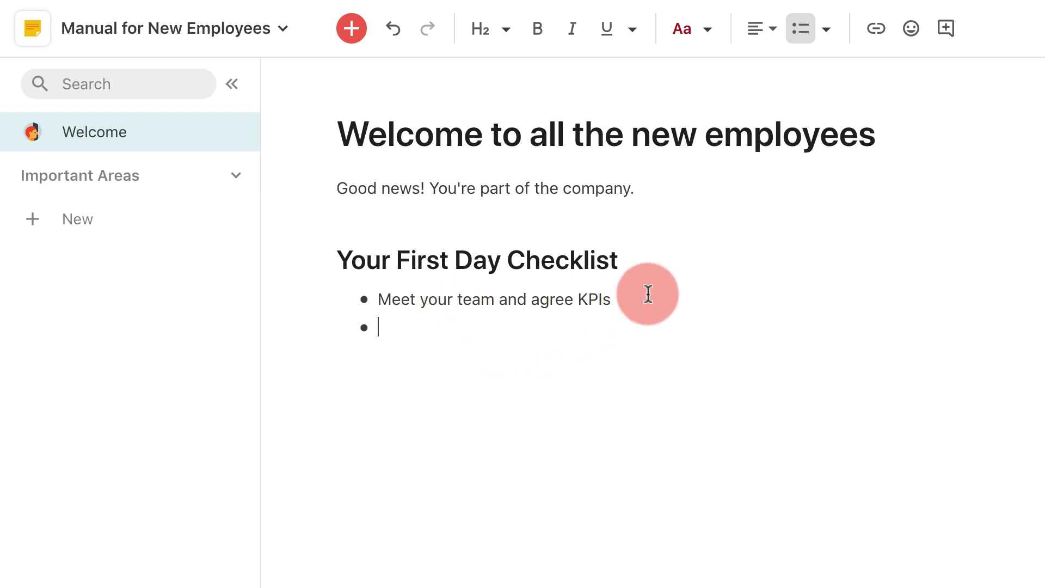
key("Return")
key("Return")
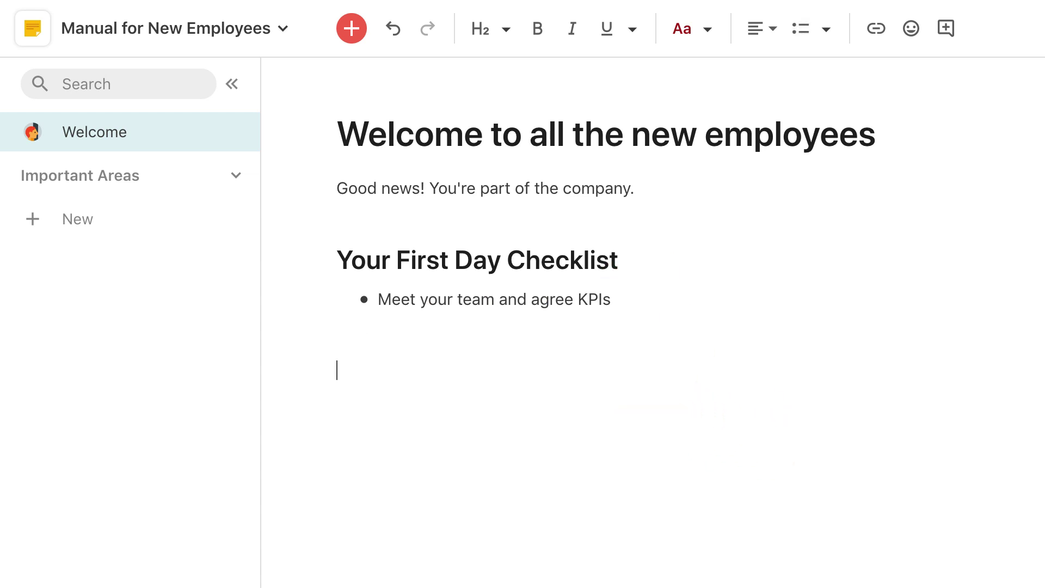
- Add the bullets "Speak with your manage about personal development sessions" and "Unwrap your new office presents" to the checklist
left_click(634, 306)
key("Return")
type("Speak with your manage about personal development sessions")
key("Return")
type("Unwrap your new office presents")
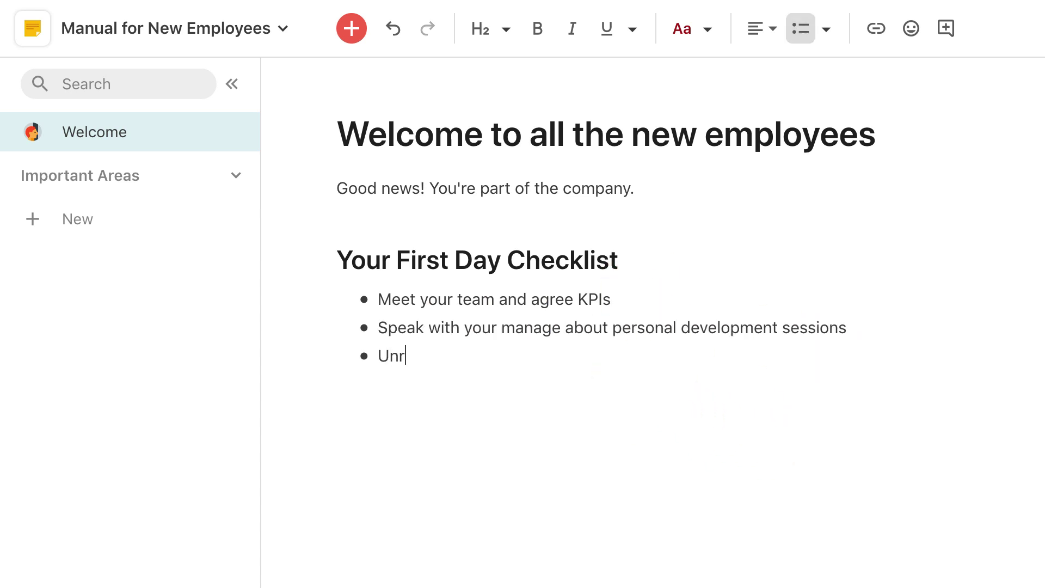
- Add the bullets "Order your new laptop for work", "Visit marketing pages for numbers" and "Review the team and their roles", and end the list
key("Return")
type("Order your new laptop for work")
key("Return")
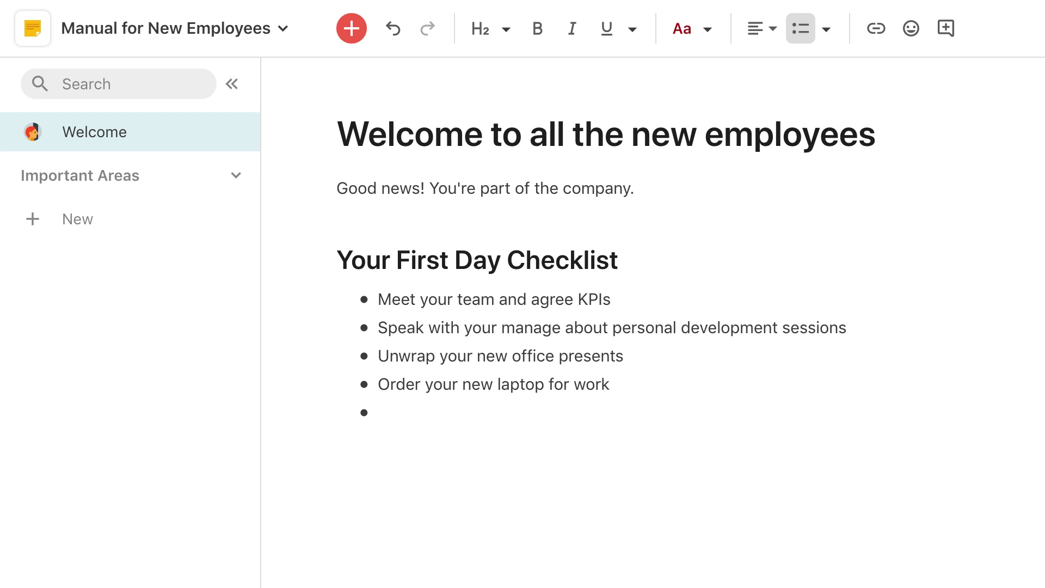
type("Visit marketing pages for numbers")
key("Return")
type("Review the team and their roles")
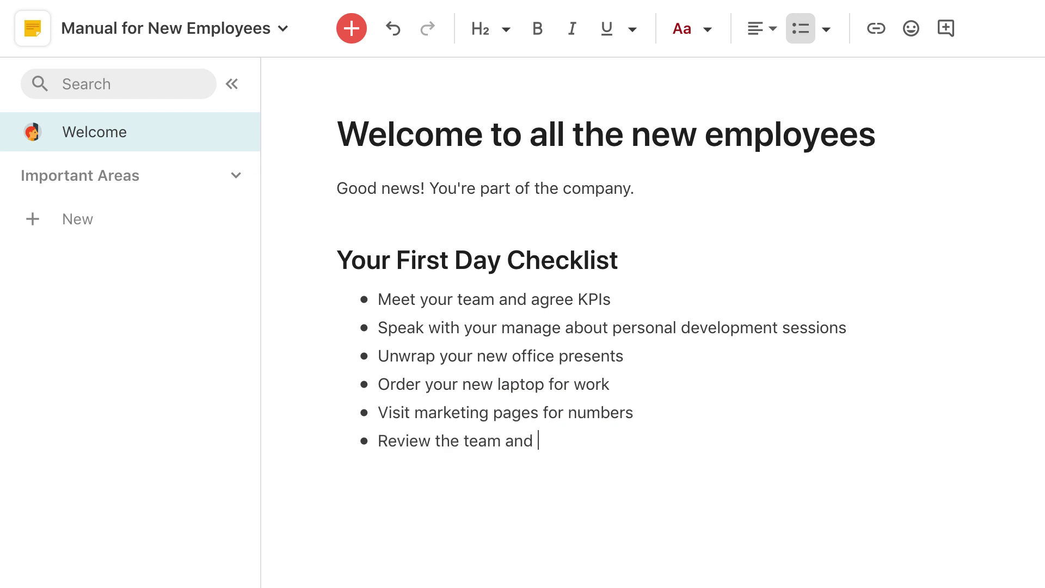
key("Return")
key("Return")
key("Return")
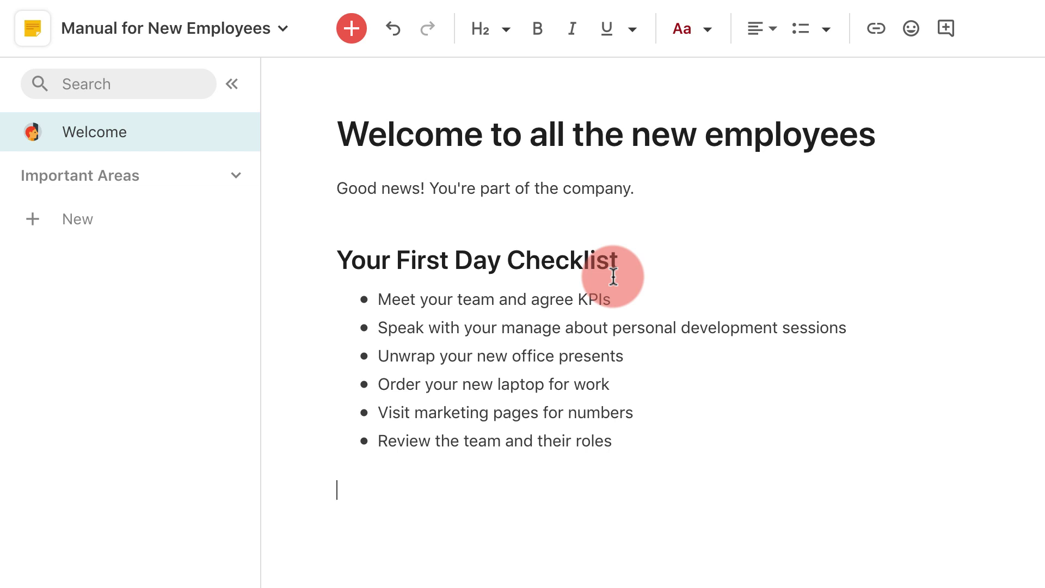
- Try out an @ reference after the "Meet your team and agree KPIs" bullet and dismiss the explanation of references
left_click(633, 299)
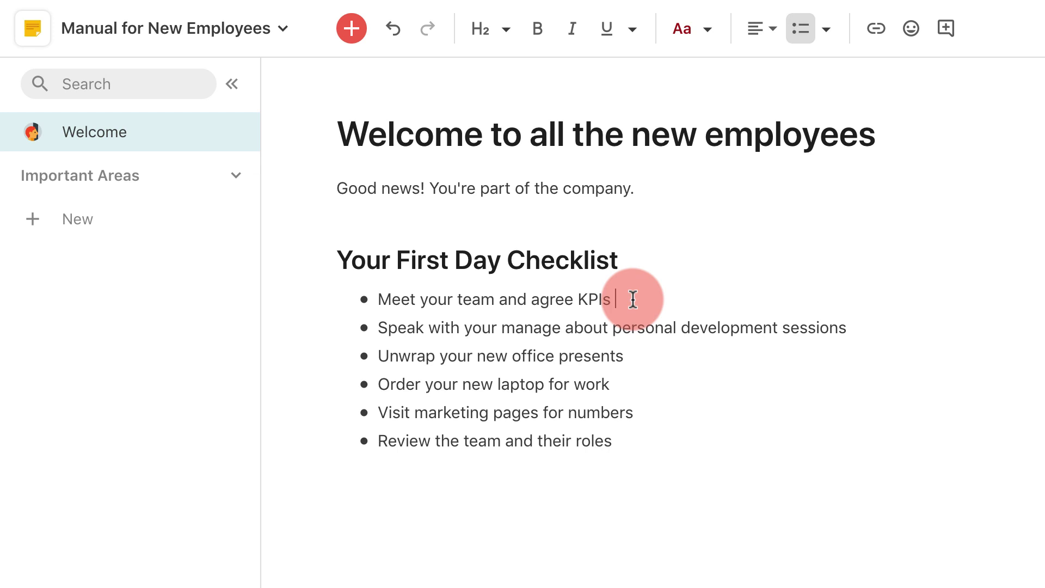
type("@")
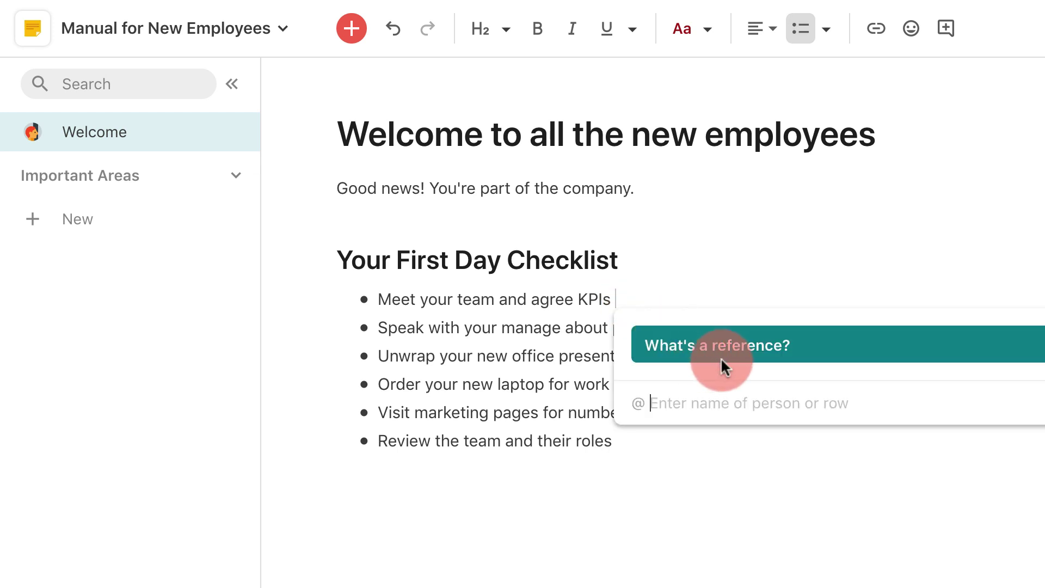
left_click(698, 402)
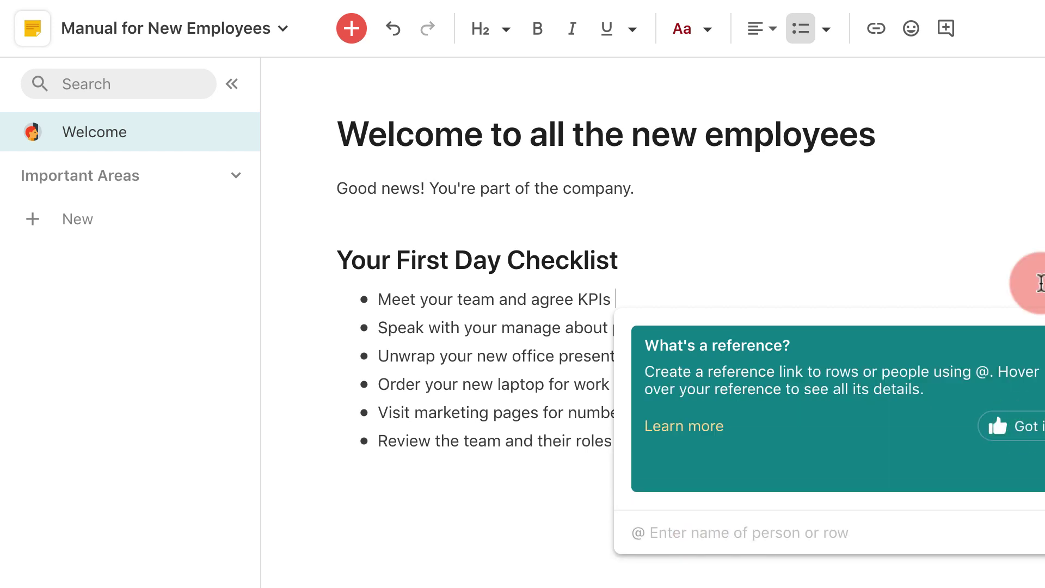
left_click(1011, 427)
left_click(886, 492)
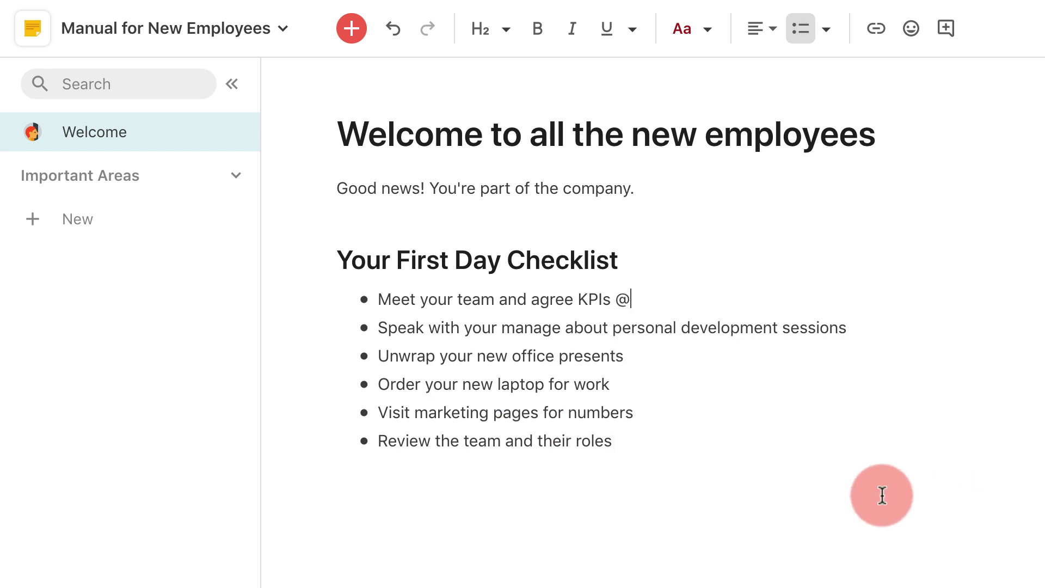
key("BackSpace")
key("BackSpace")
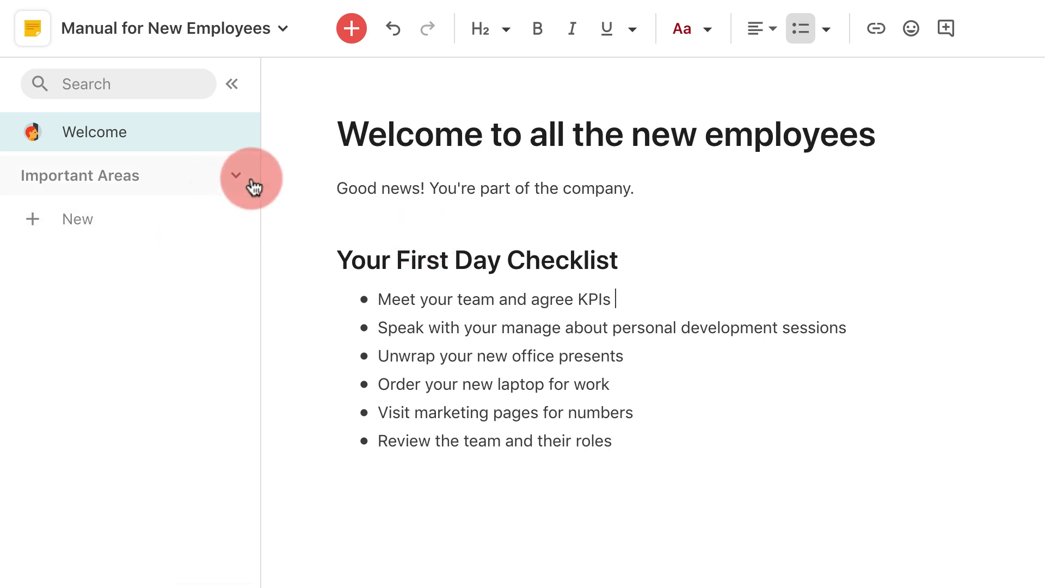
- Open the section inside the Important Areas folder, rename it "The Team" and give it a two-people icon
left_click(234, 182)
left_click(420, 130)
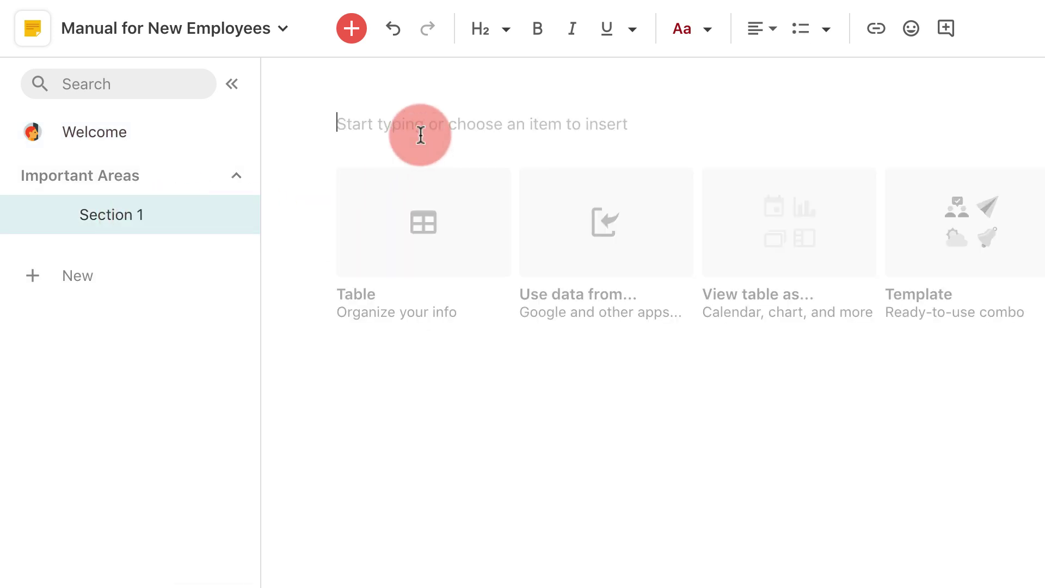
left_click(232, 215)
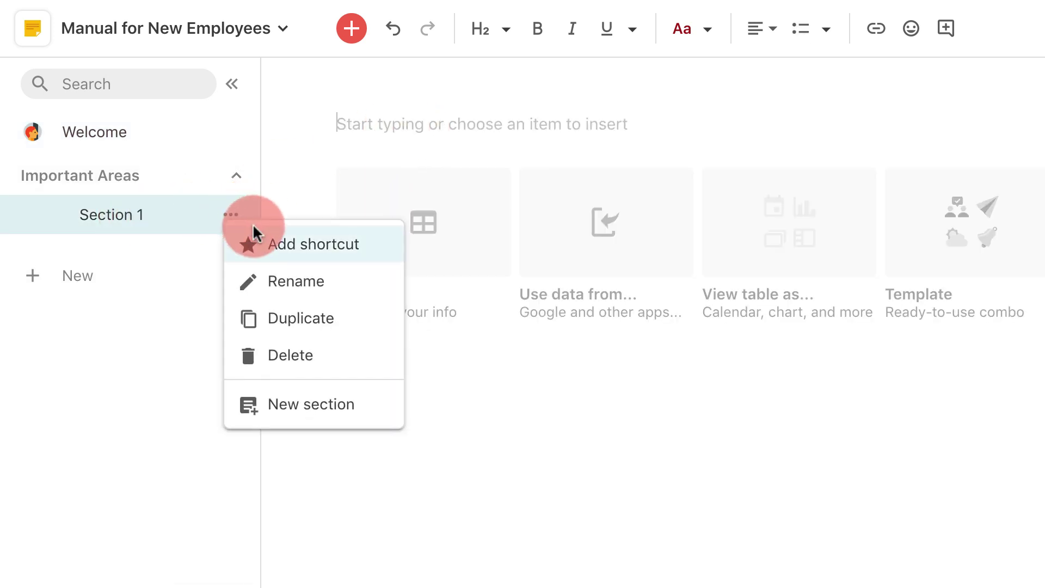
left_click(283, 279)
type("The Team")
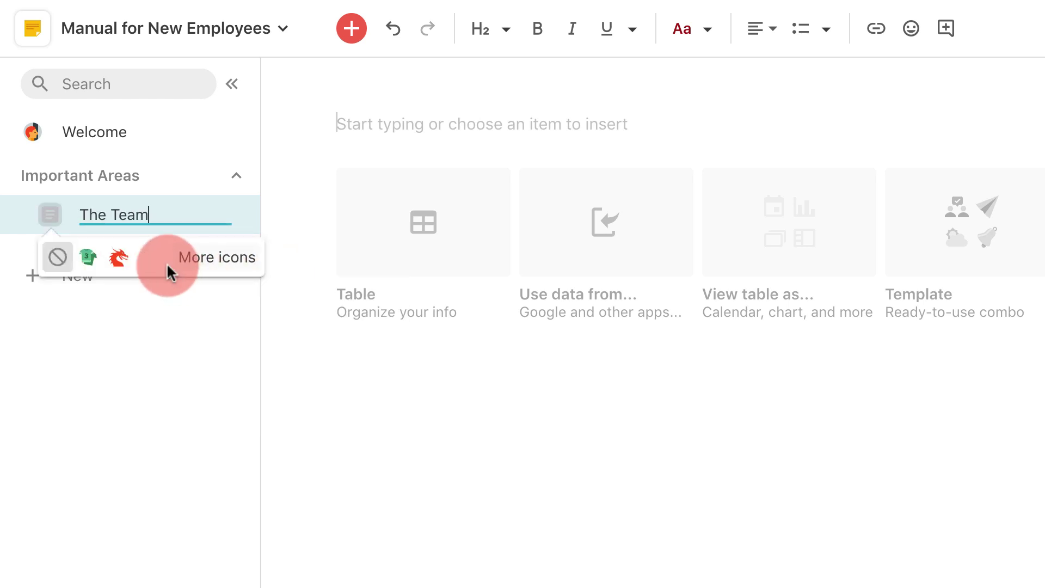
left_click(147, 259)
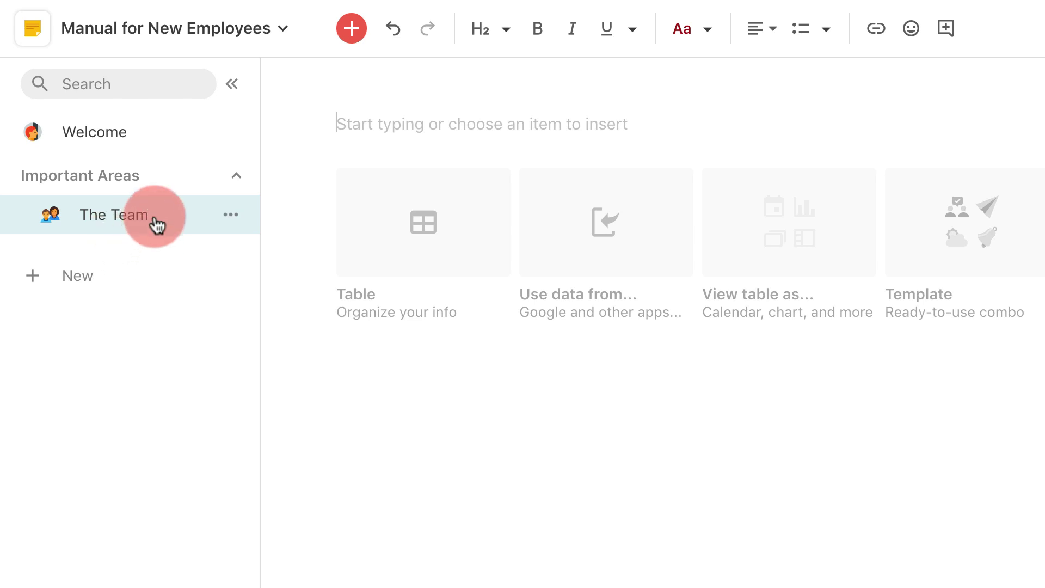
- Add the level 2 heading "Who's in our team?" to The Team section and start a new line
left_click(398, 147)
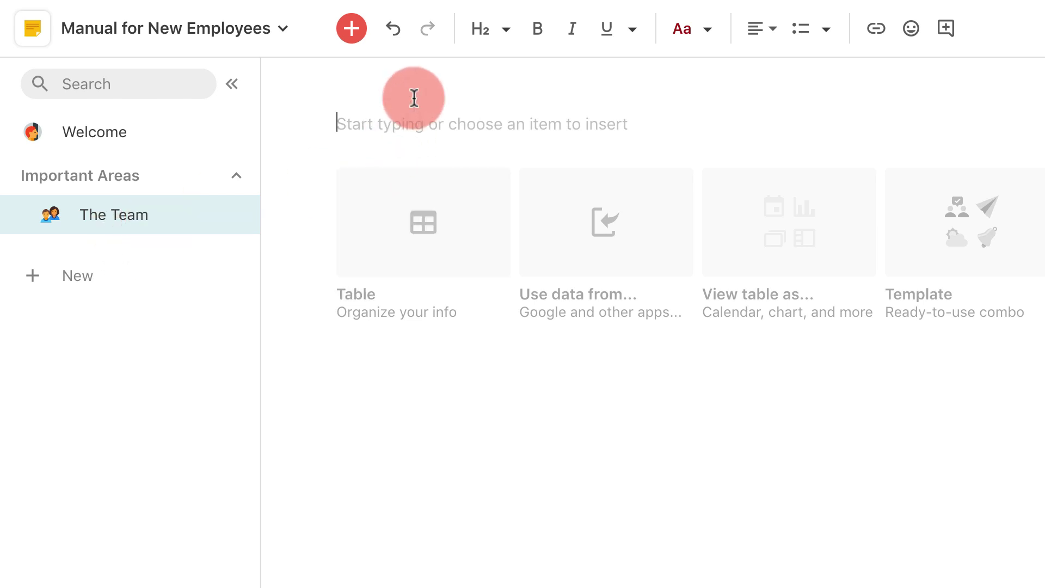
left_click(479, 32)
left_click(506, 34)
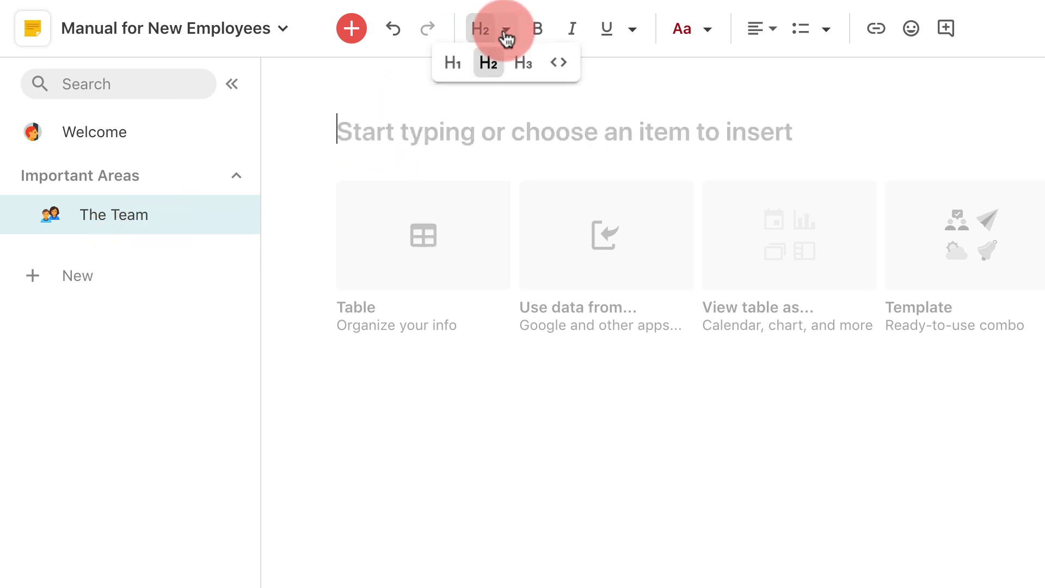
left_click(467, 63)
left_click(482, 31)
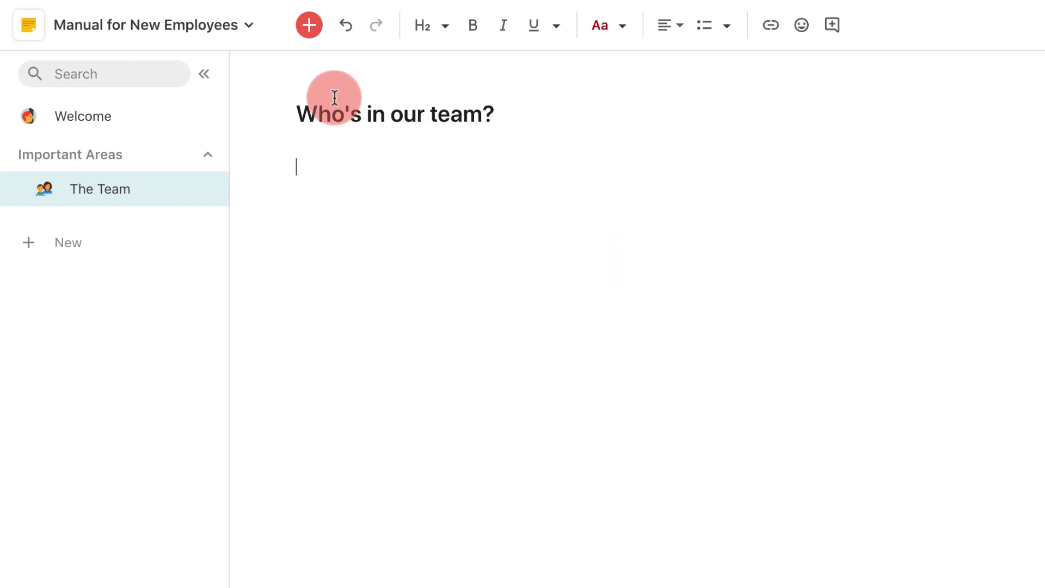
- Insert a new Detail view below the "Who's in our team?" heading and title it "Team: Get To Know"
left_click(442, 143)
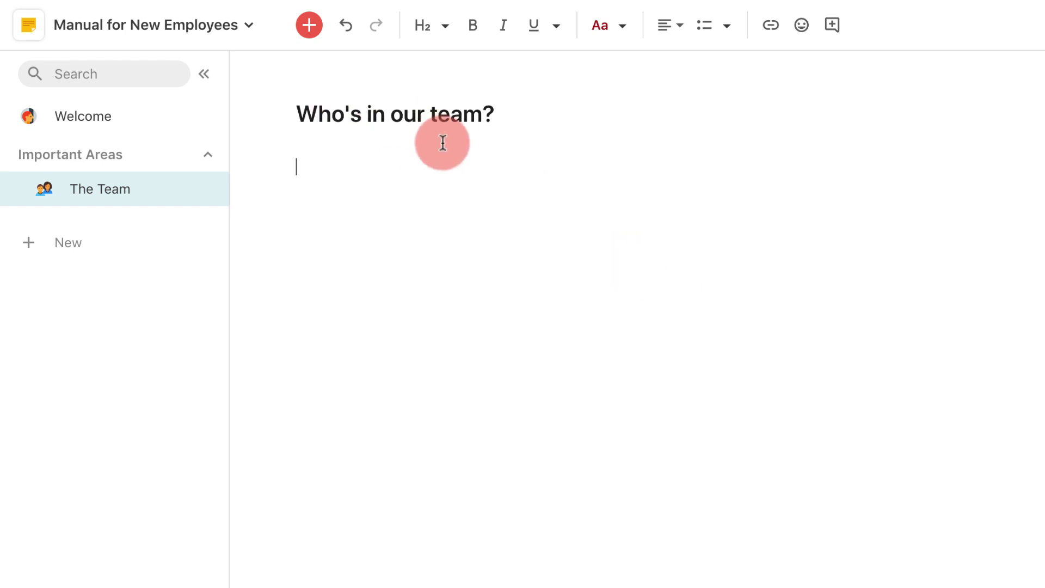
left_click(309, 25)
mouse_move(434, 193)
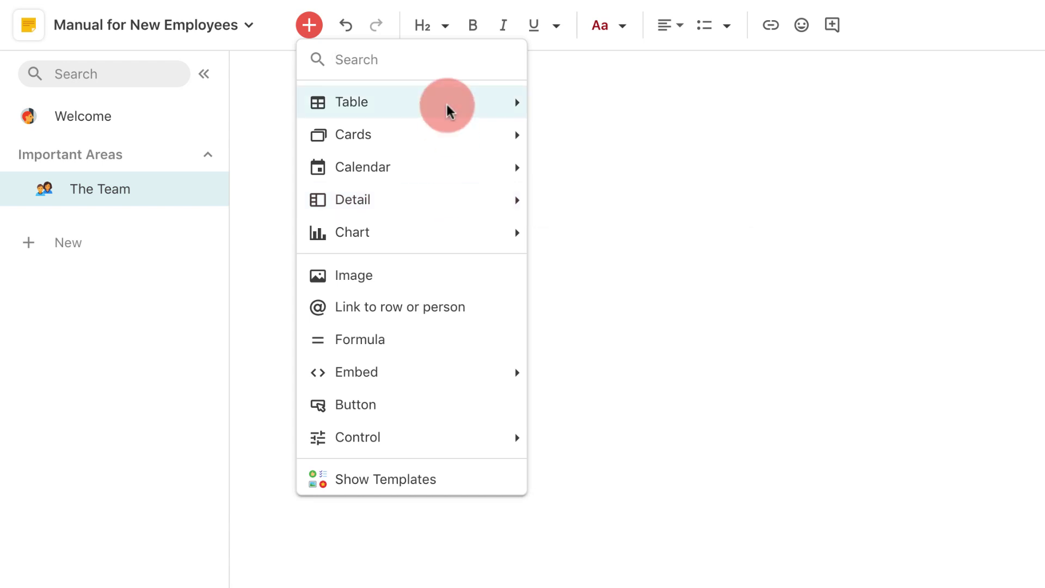
mouse_move(469, 234)
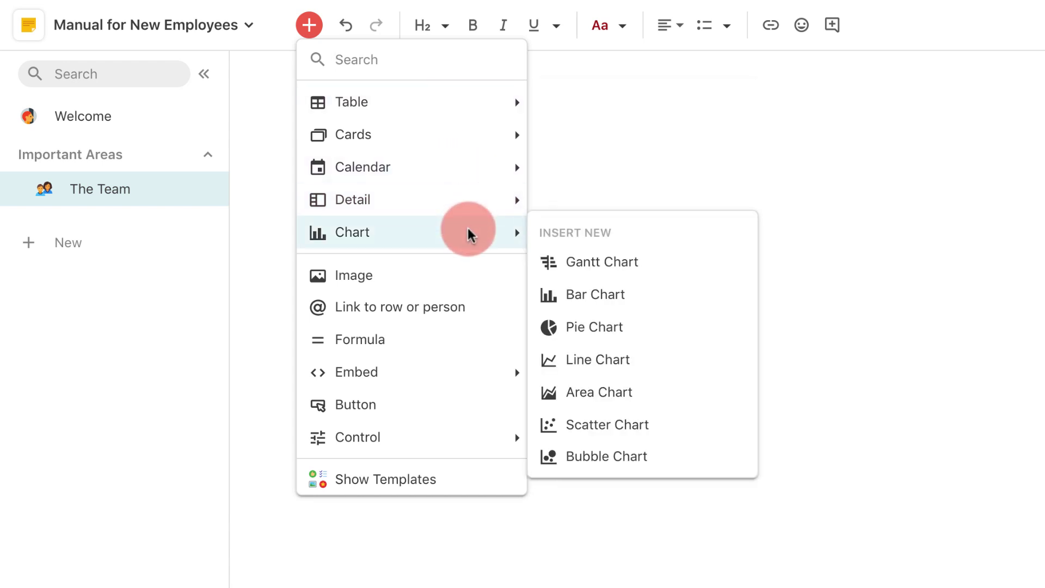
mouse_move(472, 210)
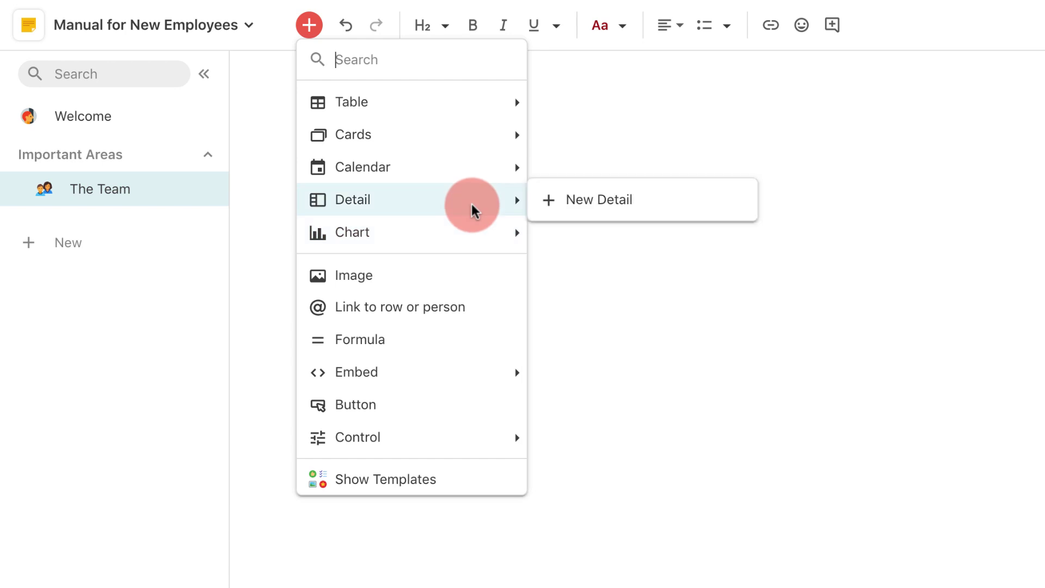
left_click(644, 206)
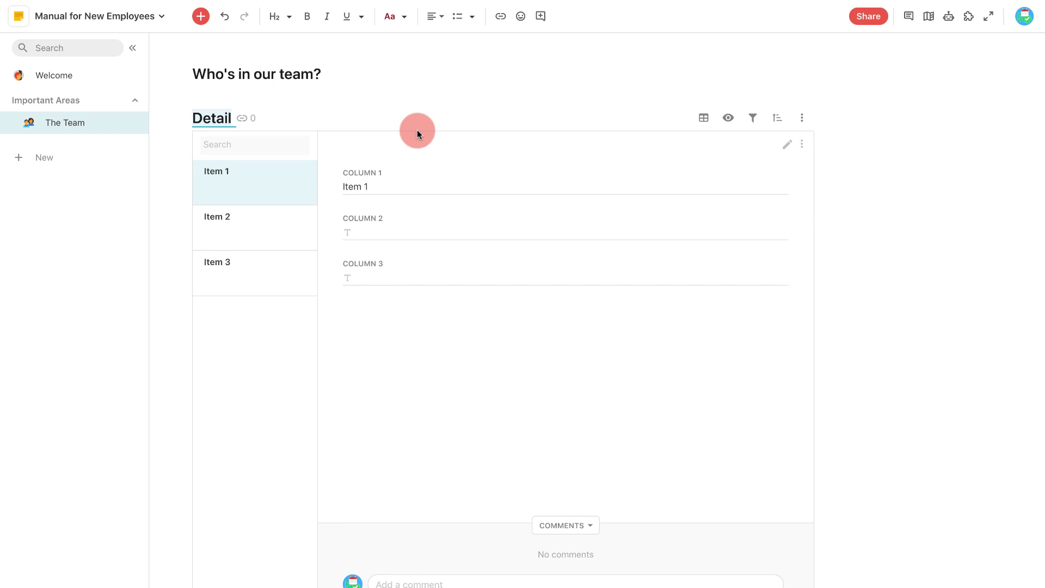
type("Team")
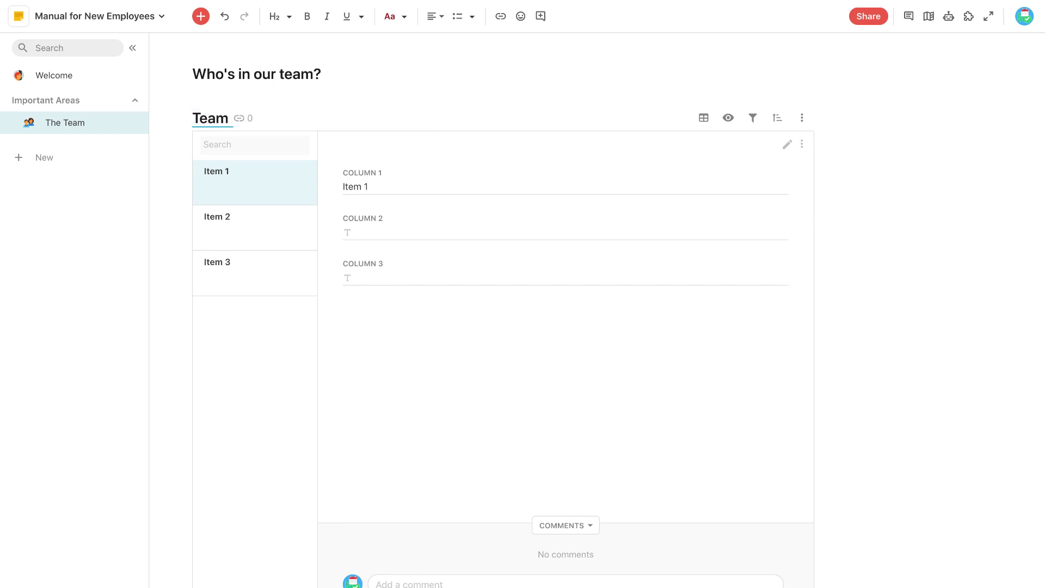
type(": Get To Kn")
type("ow")
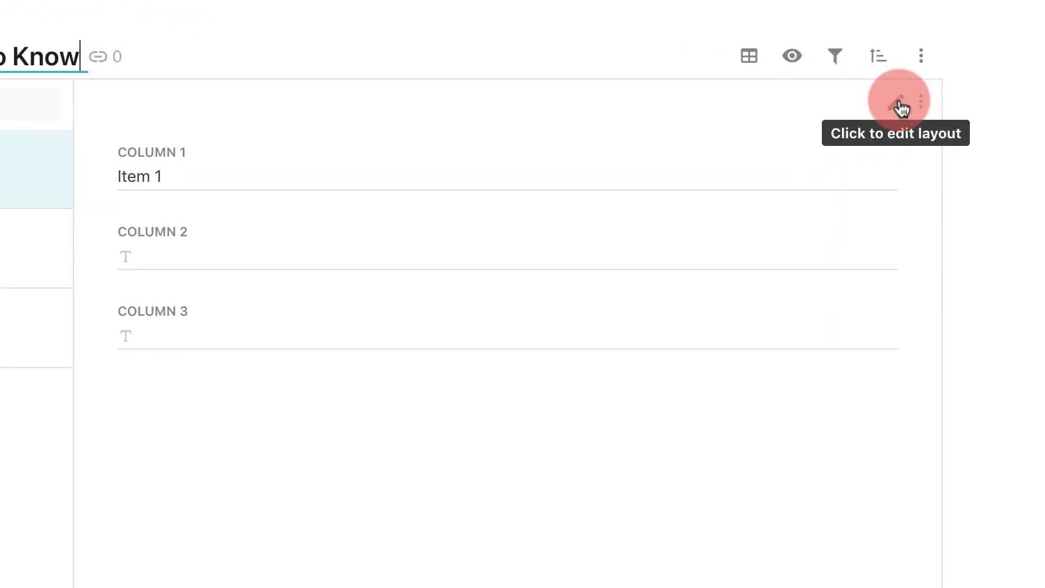
- Edit the detail layout to use the quick style with a large image area beside the title, and turn off comments and activities
left_click(899, 106)
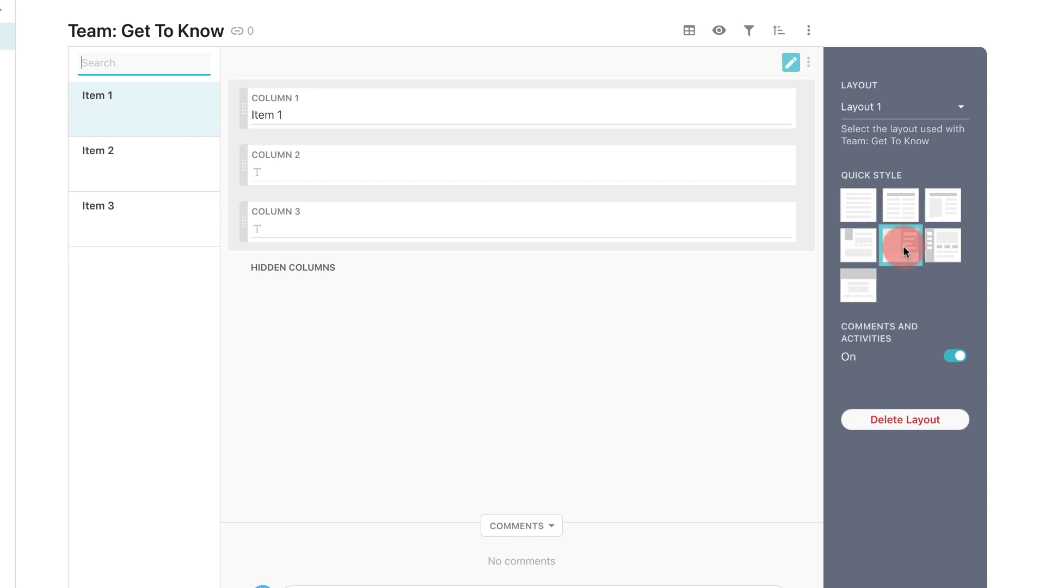
left_click(903, 246)
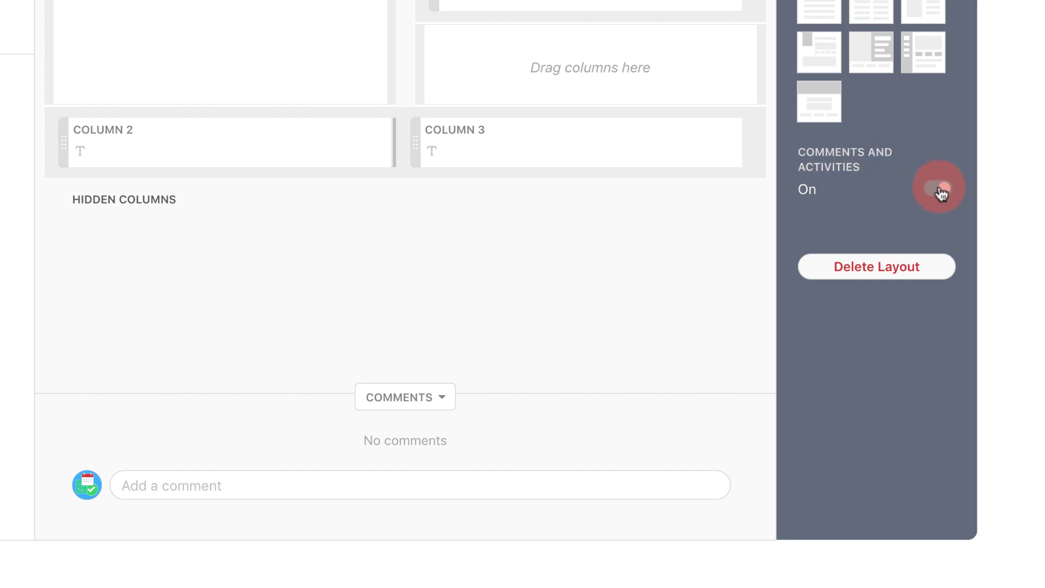
left_click(937, 188)
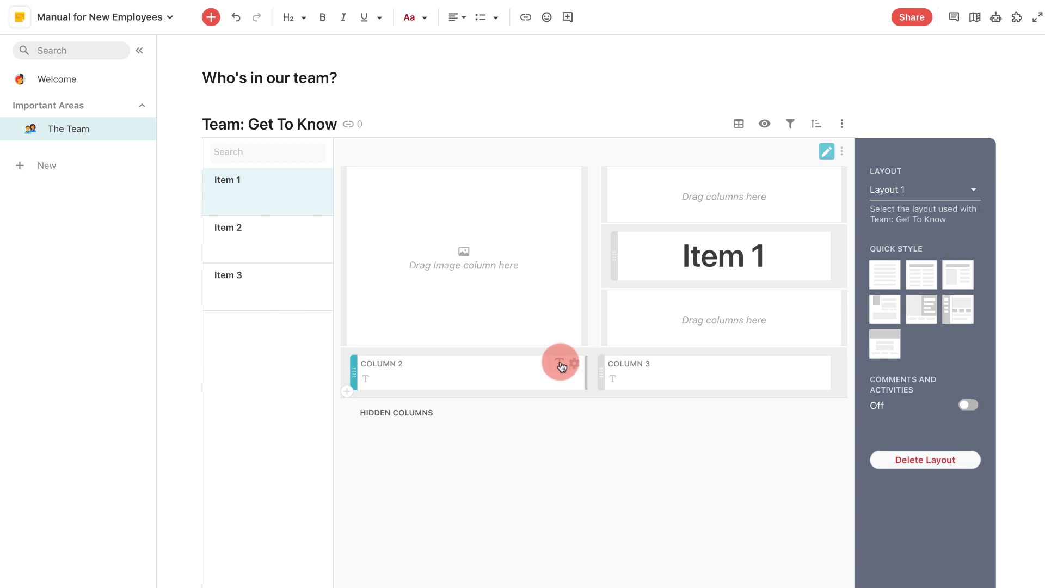
- Examine Column 2's alignment, label and font settings and the format types available for the column
left_click(574, 363)
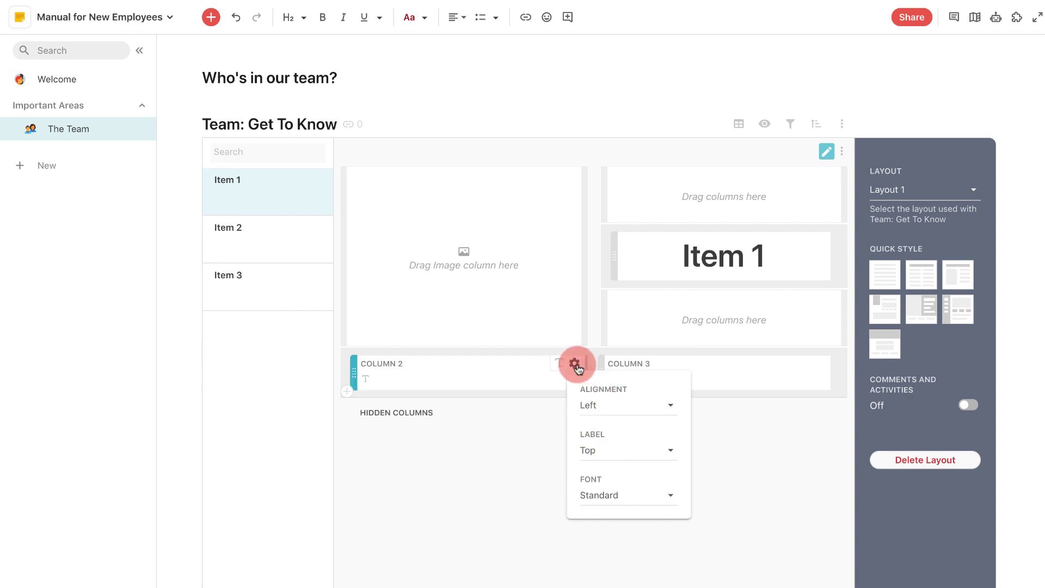
left_click(560, 364)
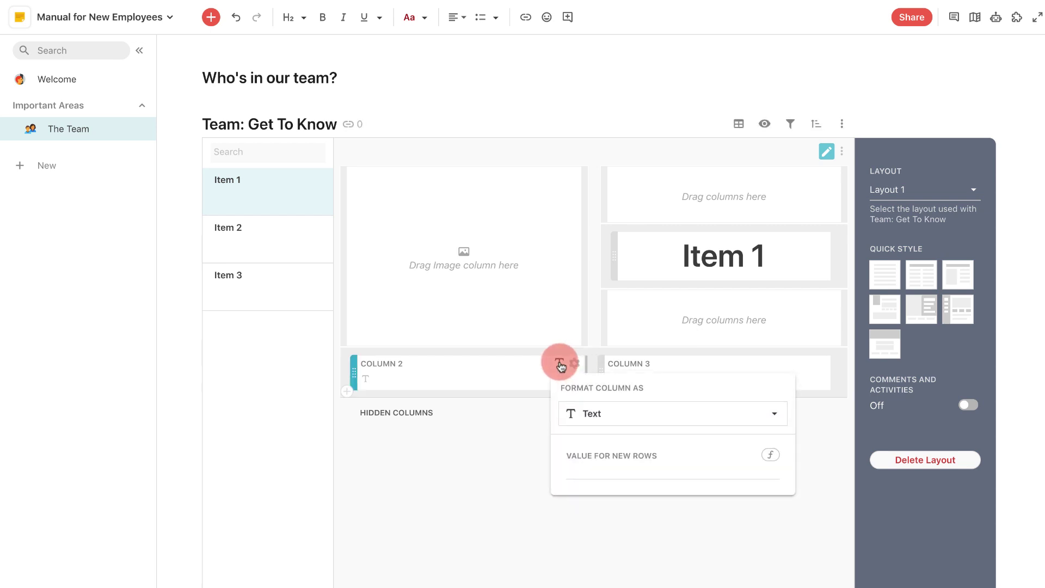
left_click(600, 413)
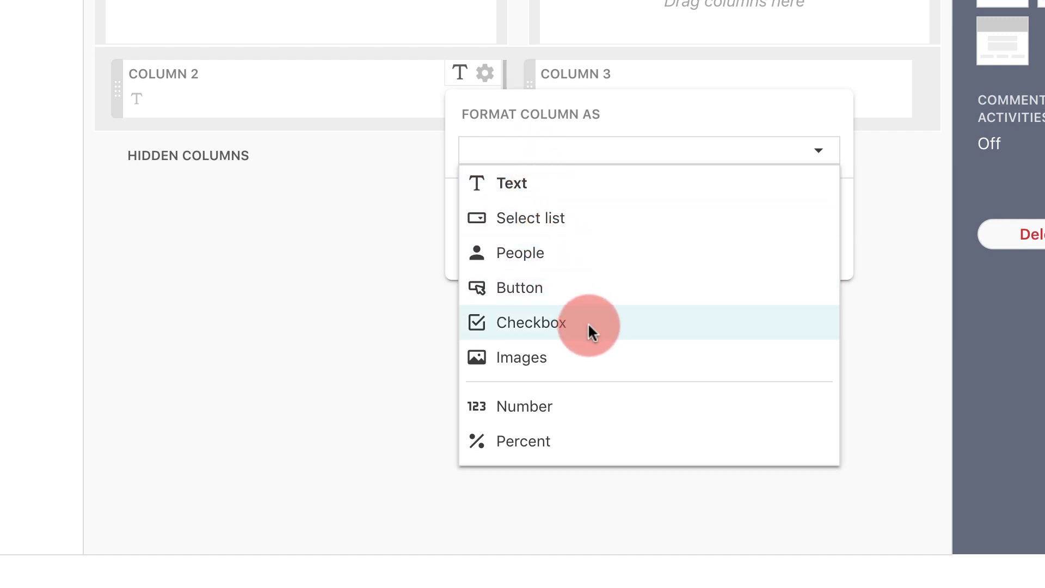
left_click(435, 150)
- Rename Column 2 in the detail layout as "KEY RESPONSIBILITIES"
left_click(169, 76)
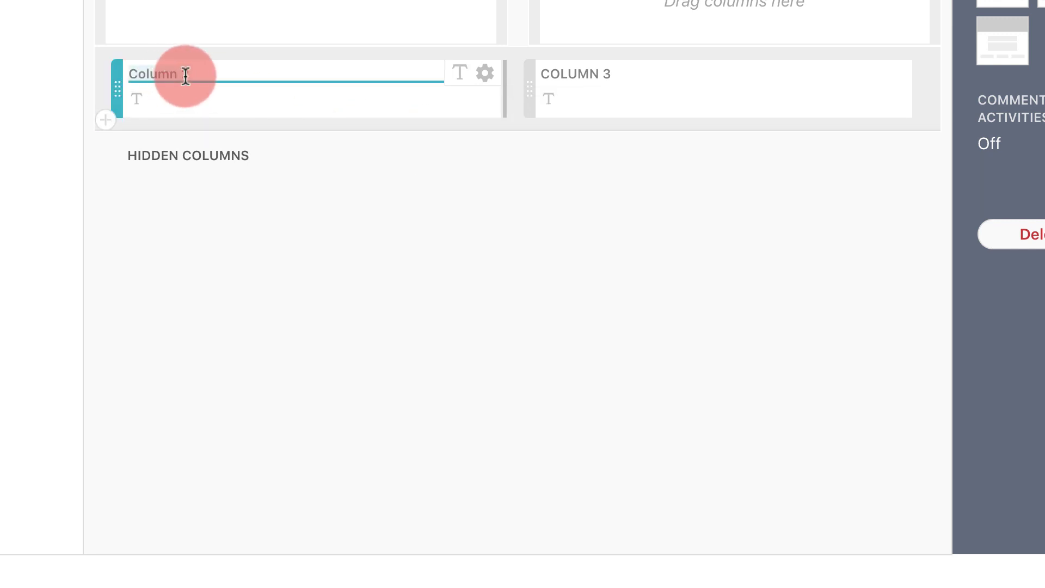
type("KEY REPS")
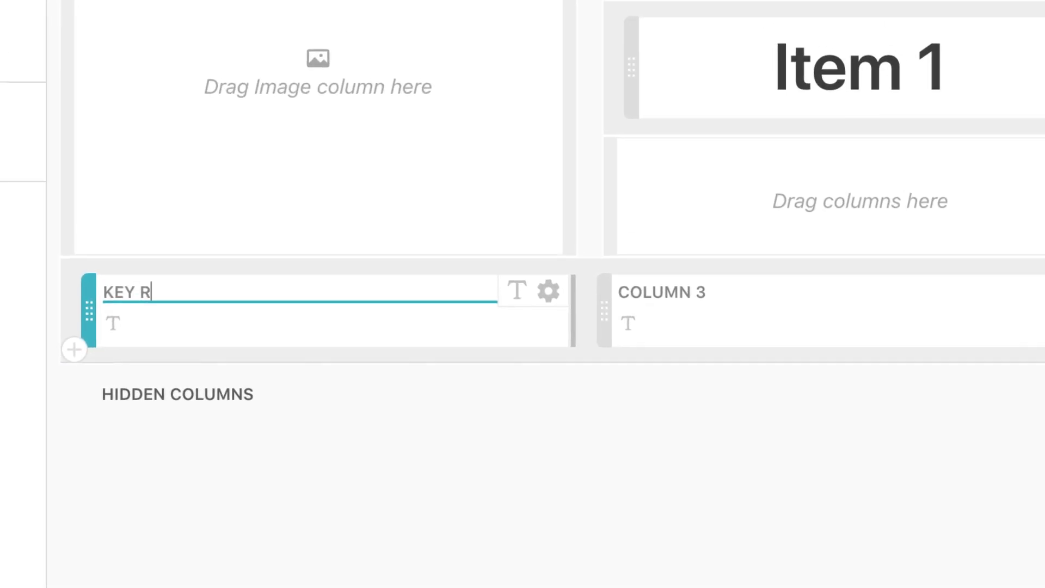
key("BackSpace")
key("BackSpace")
type("SPONSN")
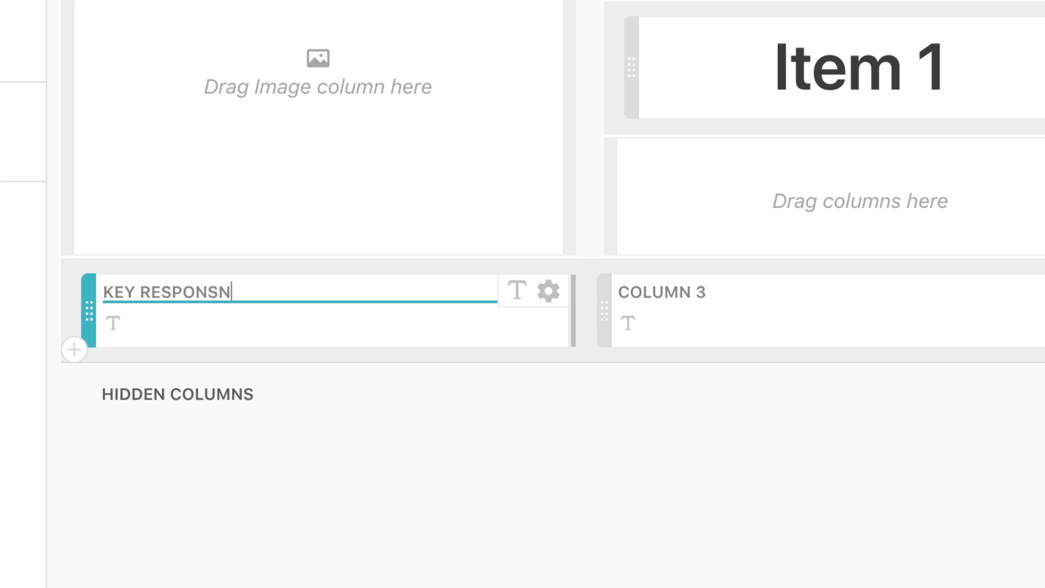
key("BackSpace")
type("IBILITIES")
- Rename Column 3 in the detail layout as "FUN FACT"
left_click(697, 289)
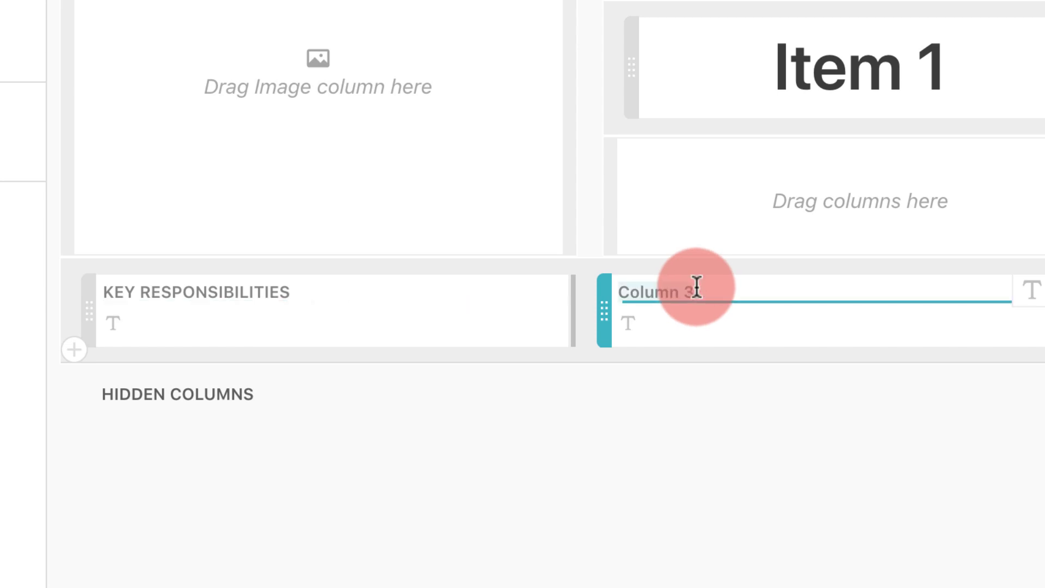
type("FUN FA")
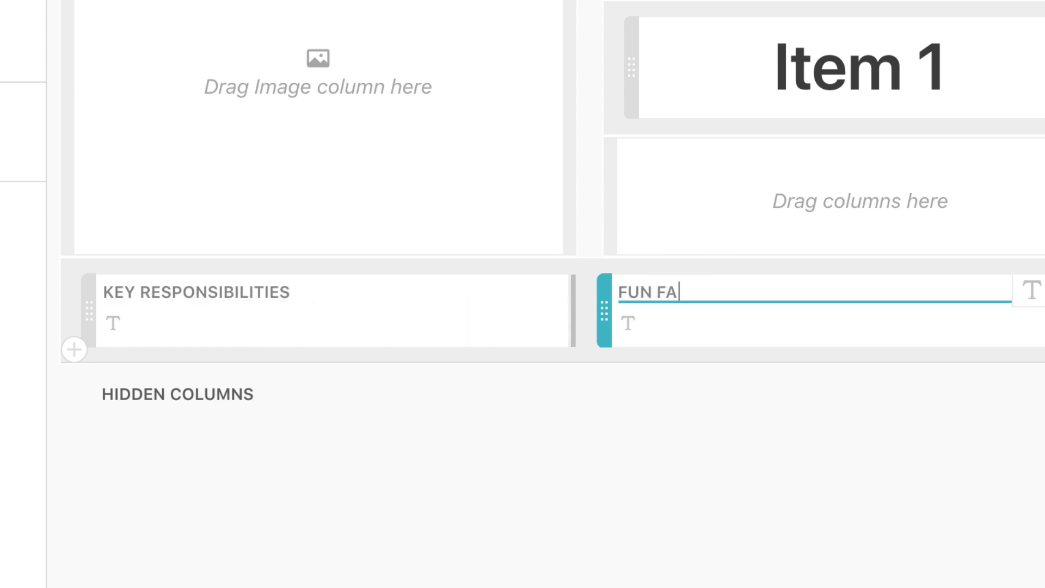
type("CT")
left_click(856, 472)
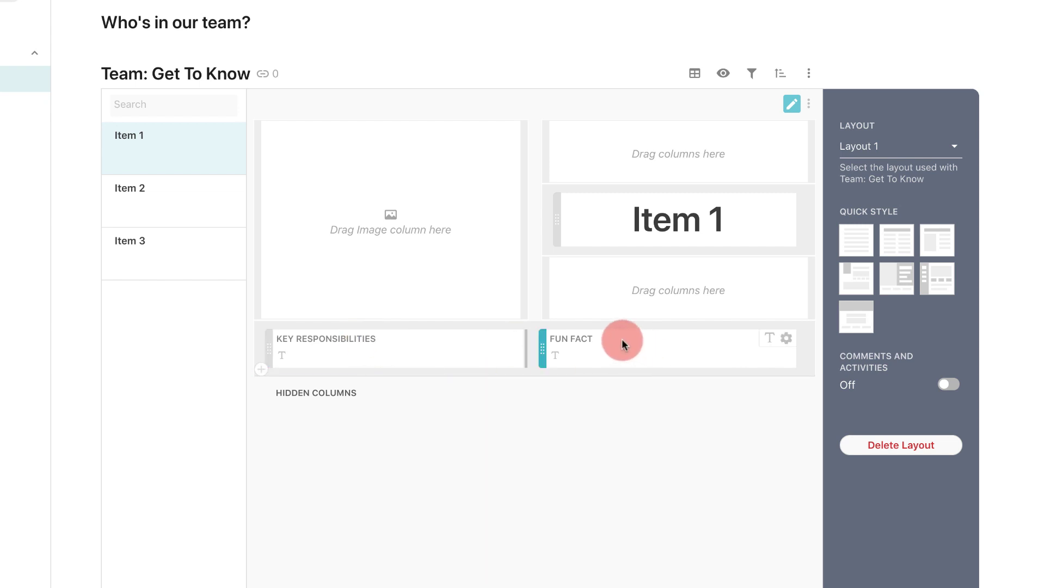
- Add an image column to the large image area of the Team: Get To Know layout and finish editing the layout
left_click(796, 107)
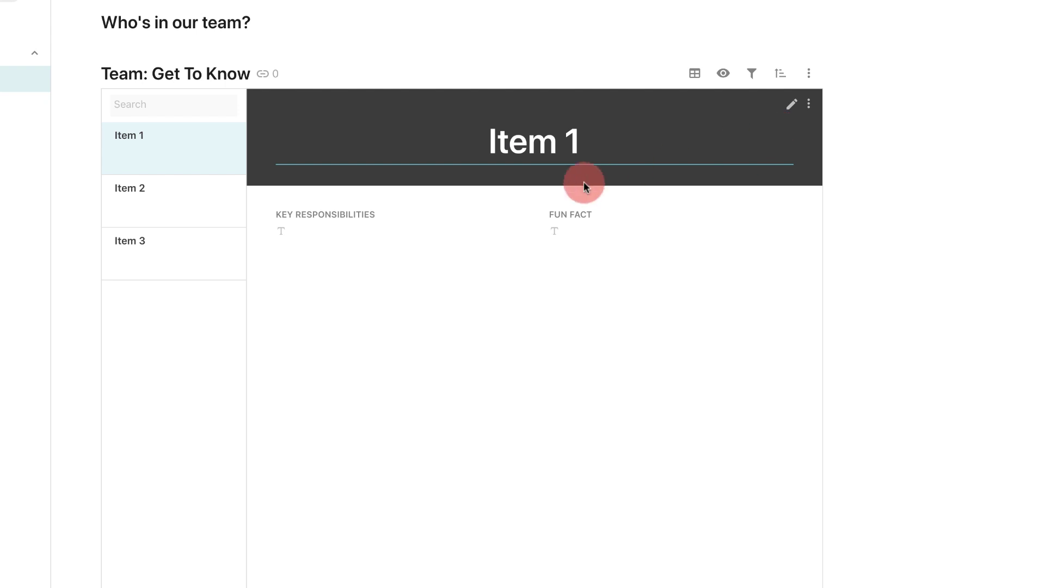
left_click(792, 107)
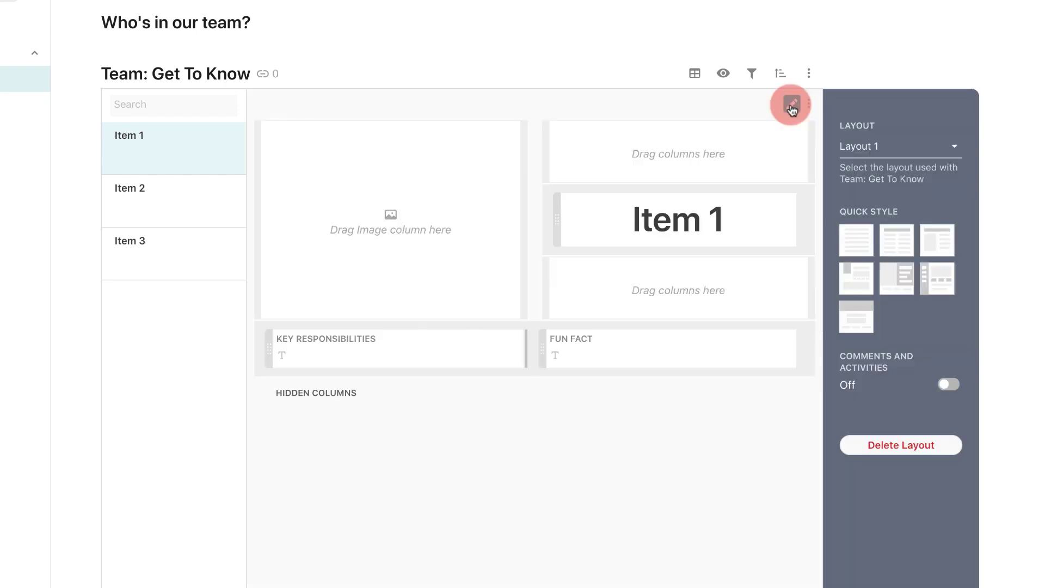
left_click(260, 313)
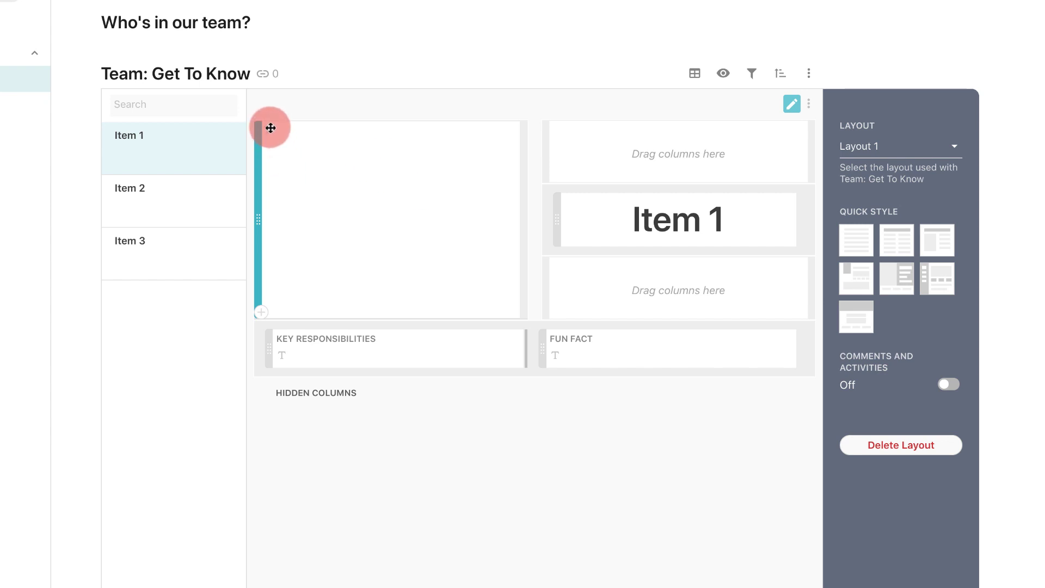
left_click(261, 312)
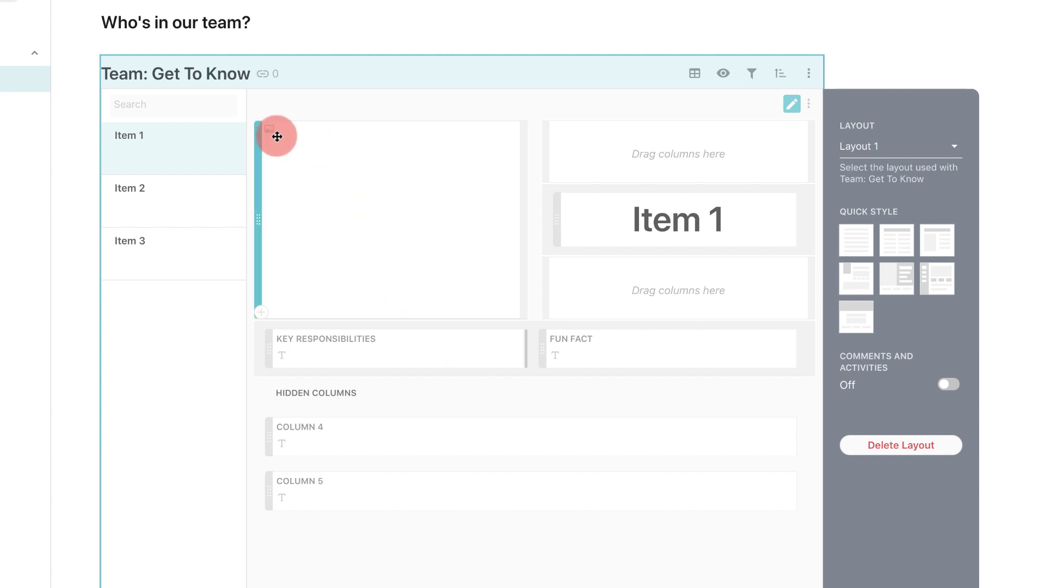
left_click_drag(361, 205, 263, 305)
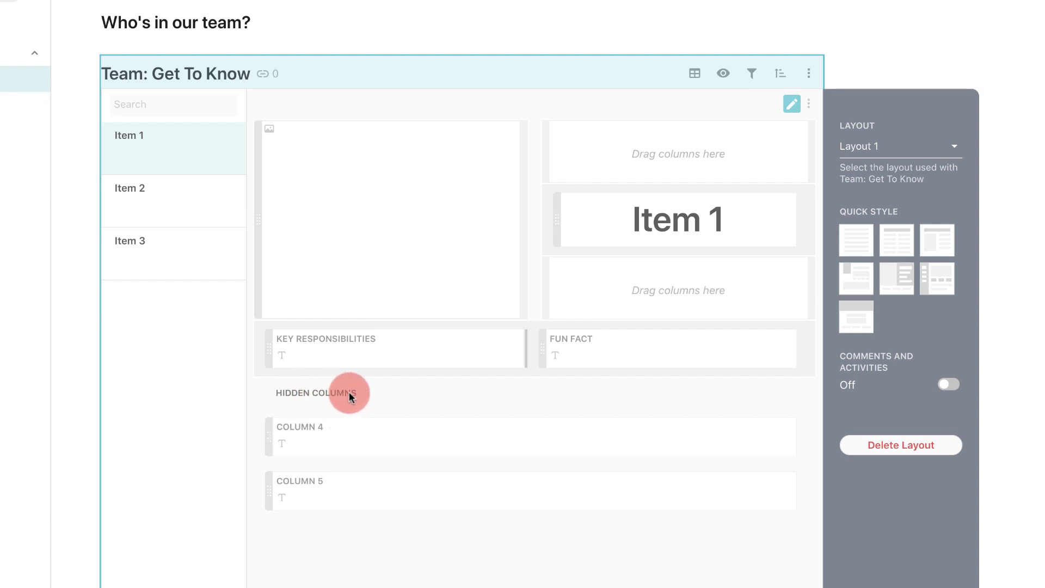
left_click(792, 104)
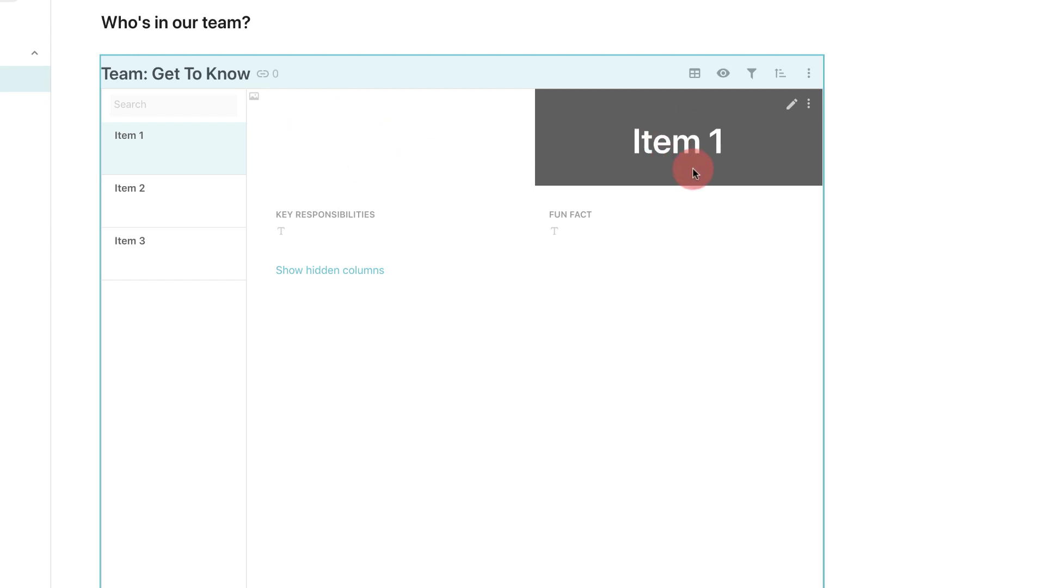
- Rename Item 1 as "Frodo Baggins" and add the picture of the four cloaked hobbits to its image area
left_click(689, 136)
double_click(653, 129)
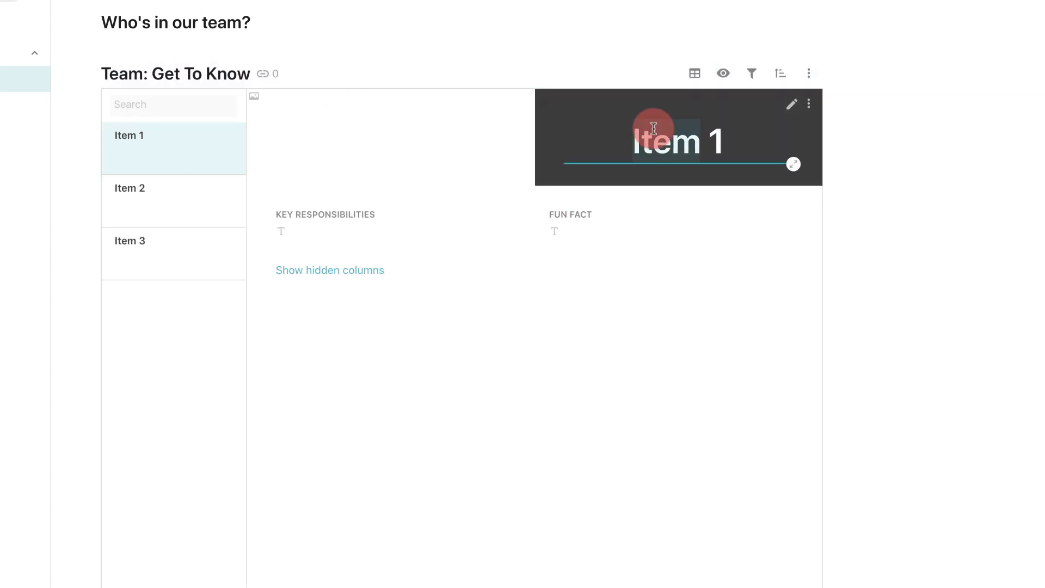
left_click(654, 129)
type("Fkr]]")
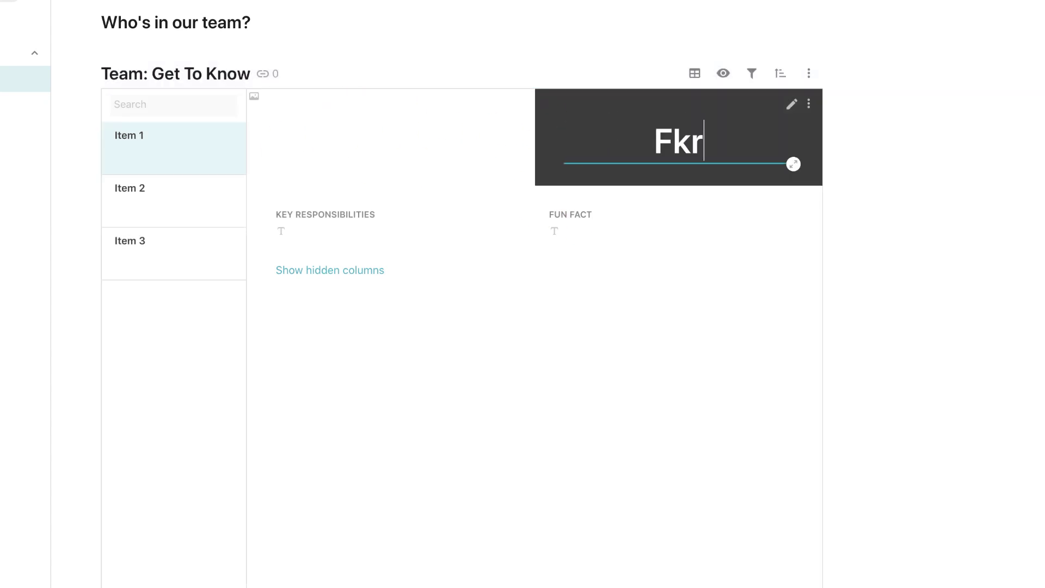
key("BackSpace")
key("BackSpace")
key("BackSpace")
key("BackSpace")
key("BackSpace")
type("Frodo Baggins")
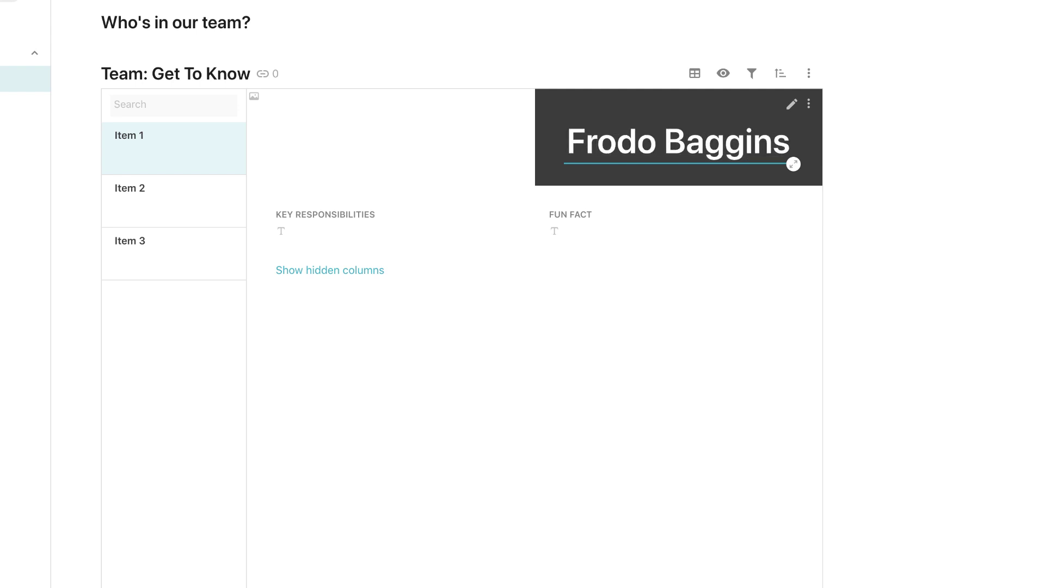
left_click(256, 99)
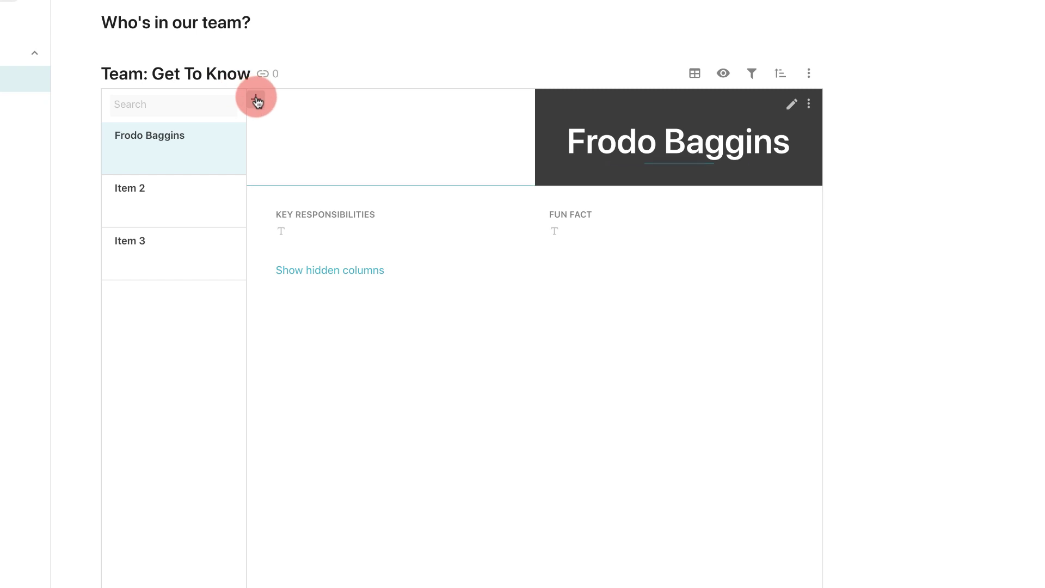
left_click(303, 101)
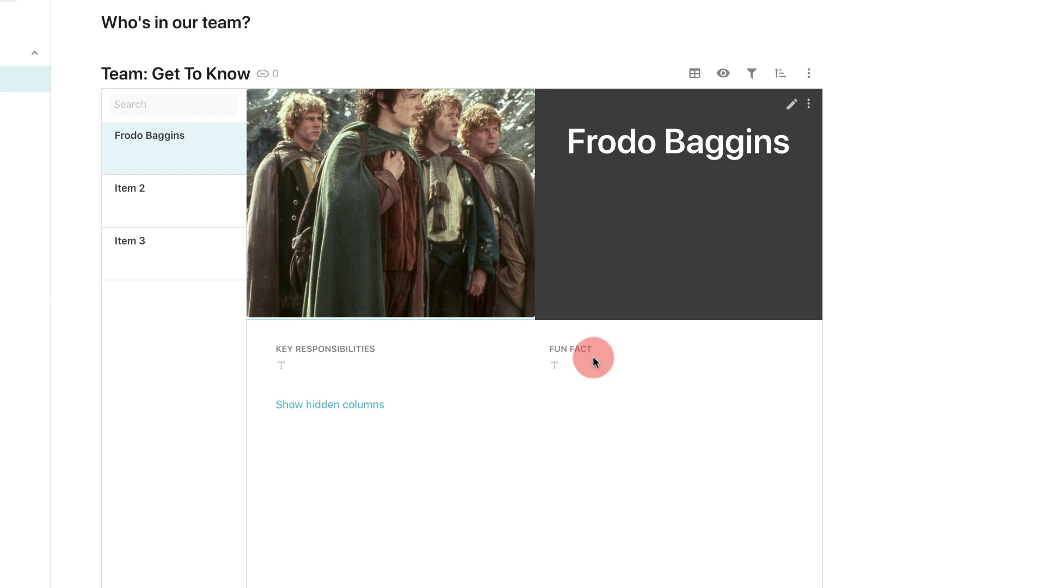
- Fill in Frodo Baggins's key responsibilities as "Direction to Mount Doom" and the fun fact as "I wear Methrill"
left_click(325, 361)
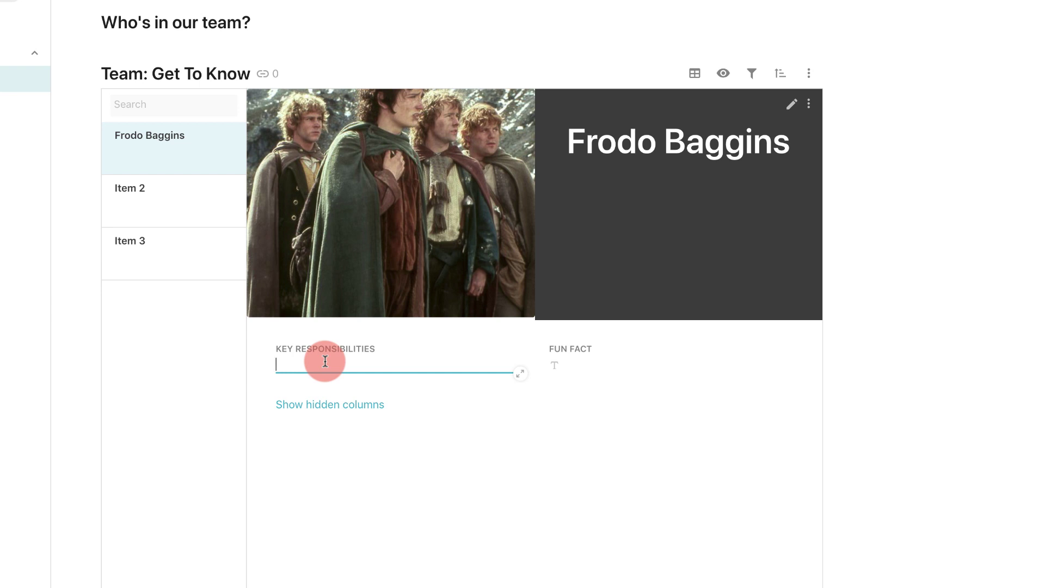
type("Direction to ")
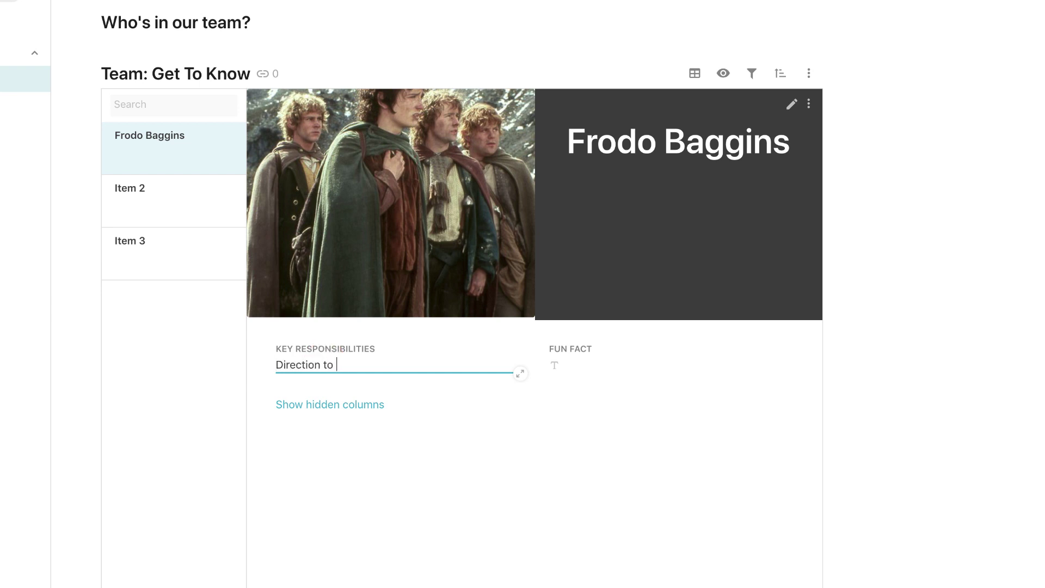
type("Mount Doom")
left_click(325, 362)
left_click(635, 366)
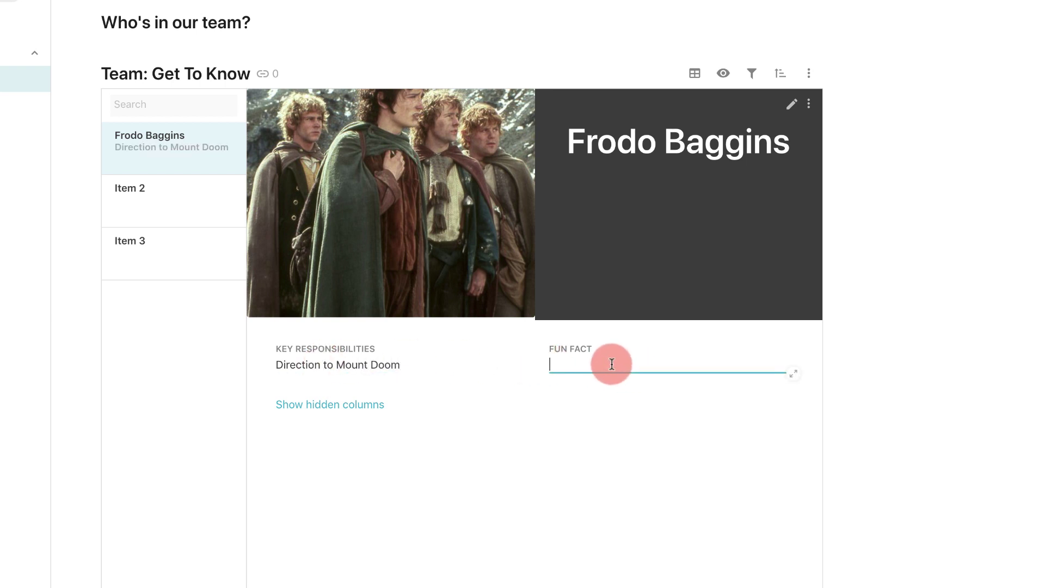
type("I wear Methril")
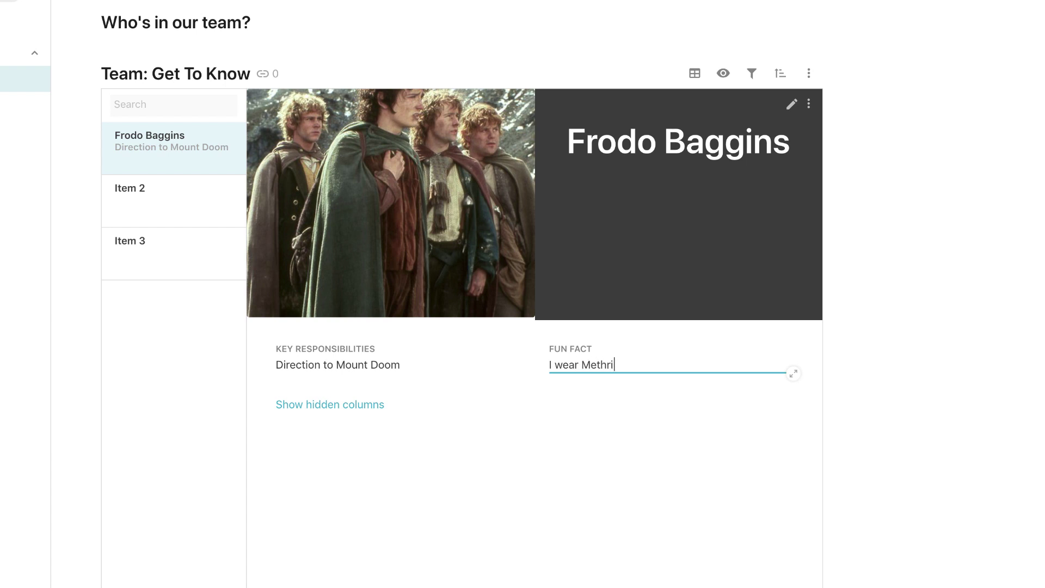
type("l")
left_click(701, 453)
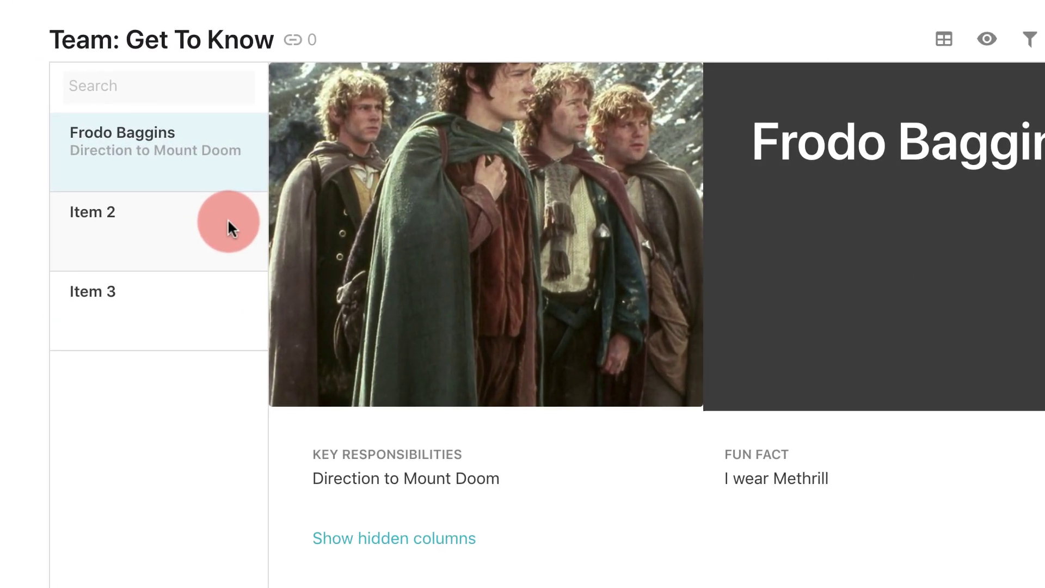
- Rename Item 2 in the team list as "Sam Wise"
left_click(228, 217)
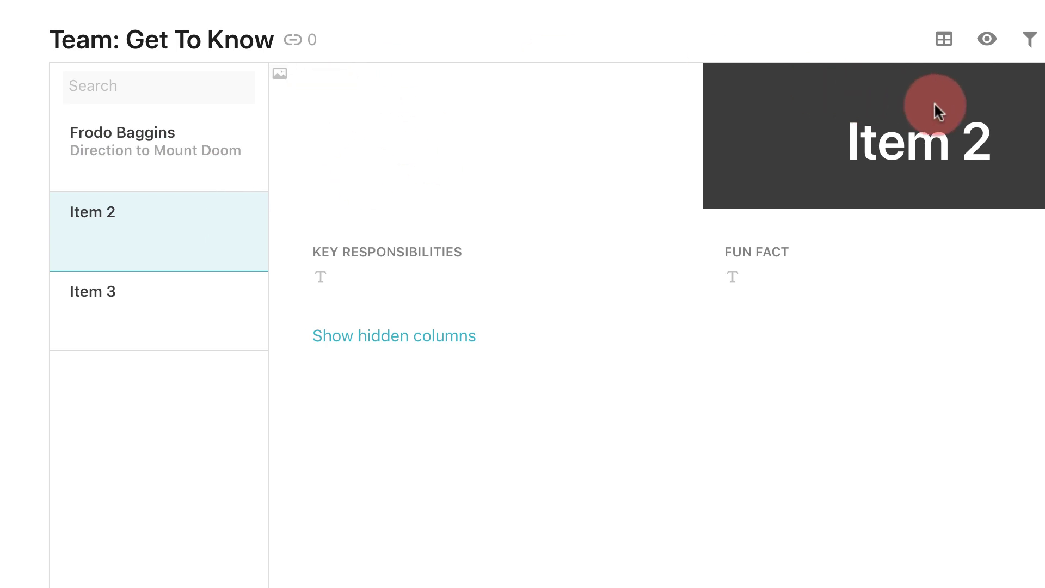
left_click(933, 143)
triple_click(934, 143)
type("Sam ")
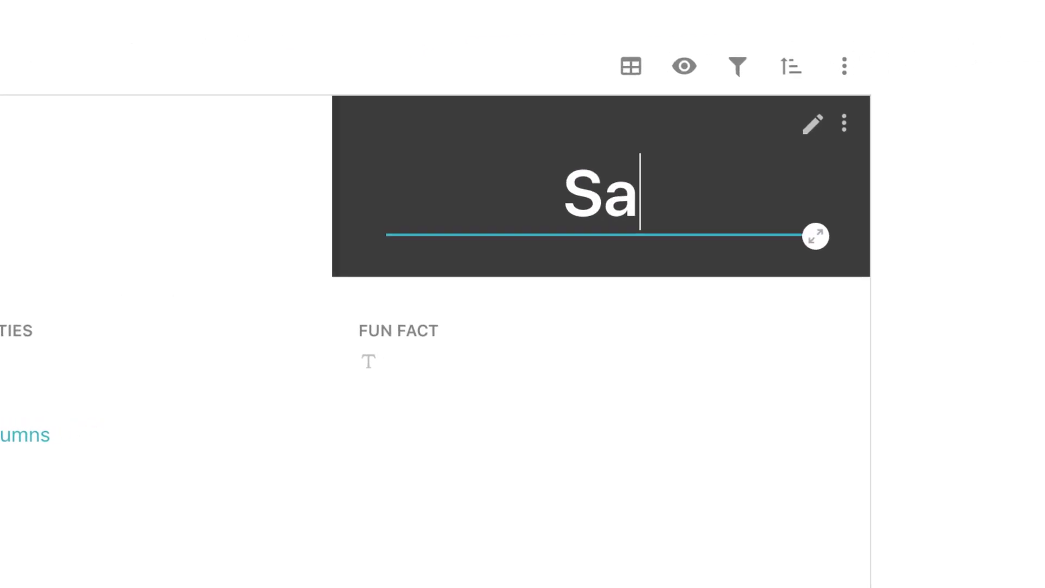
type("Wise")
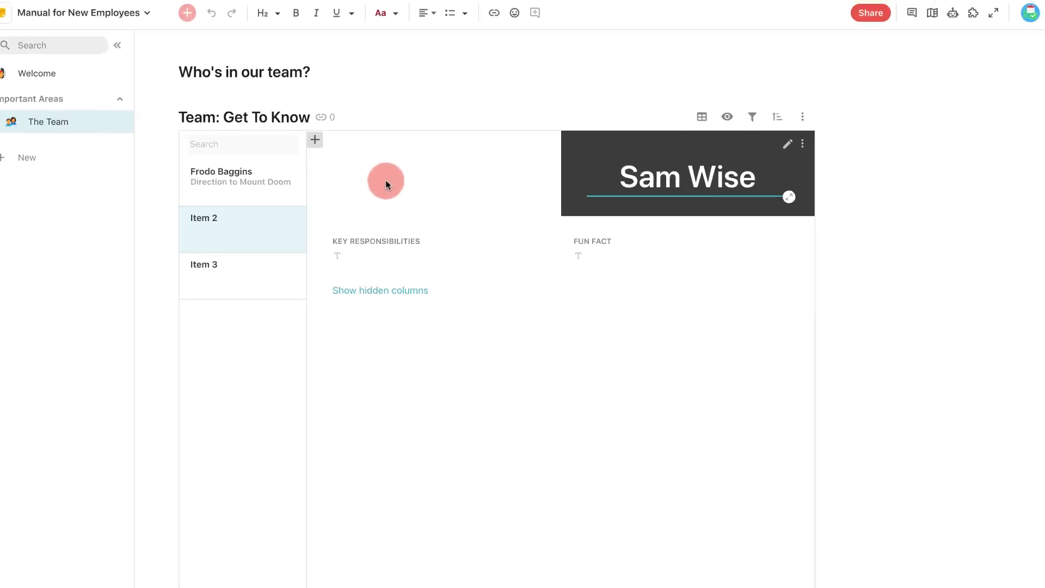
left_click(387, 415)
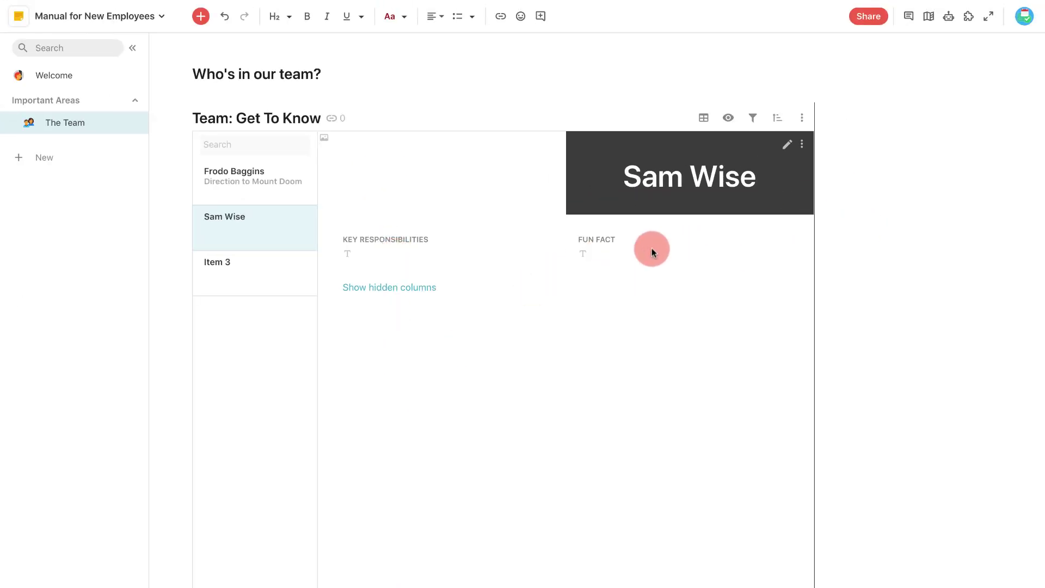
- Examine the hidden columns of the Frodo Baggins item and collapse them again
left_click(271, 174)
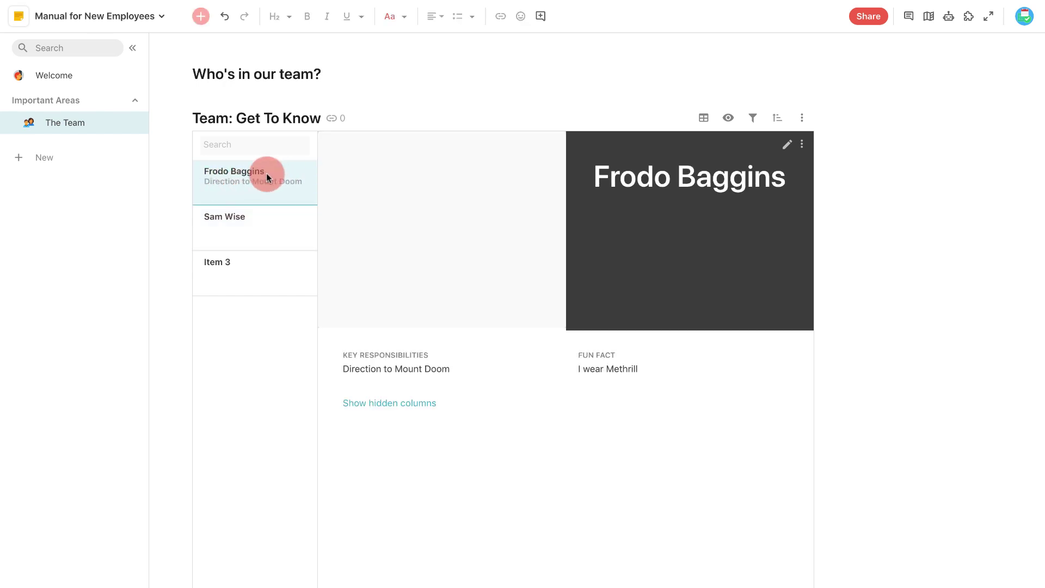
left_click(392, 413)
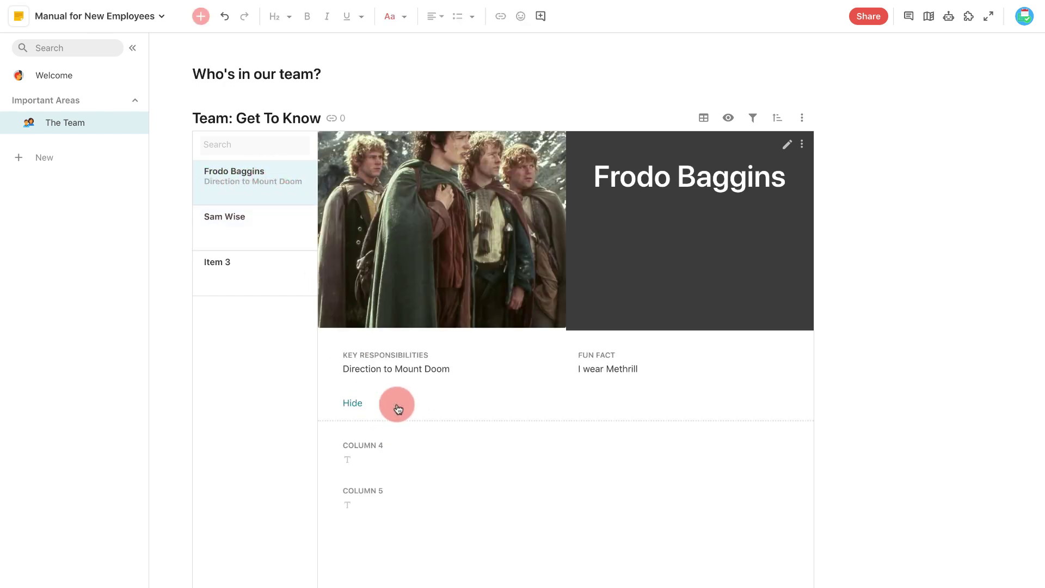
left_click(356, 403)
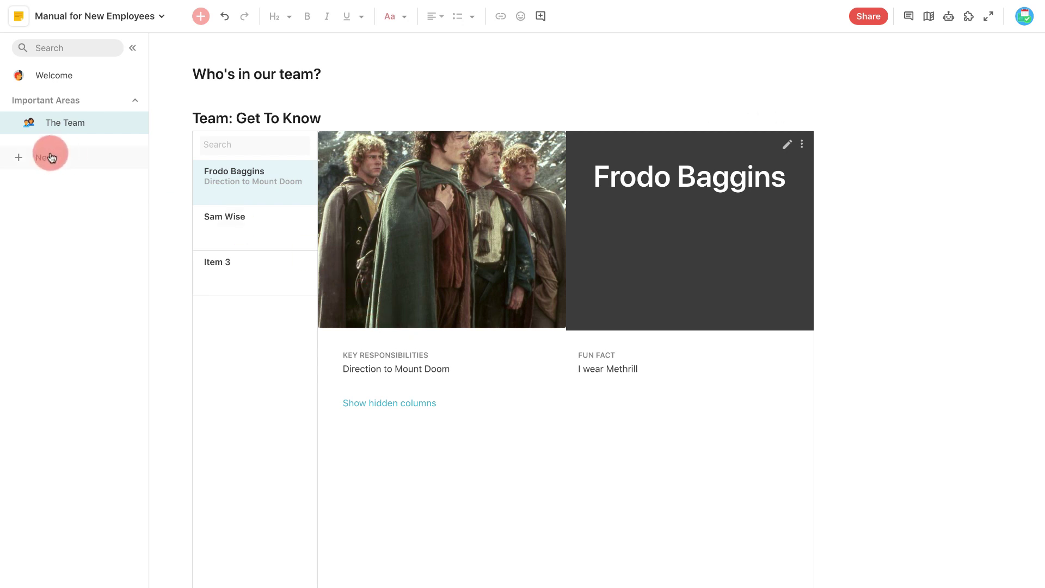
- Create a new blank section and move it below The Team in the Important Areas folder
left_click(68, 75)
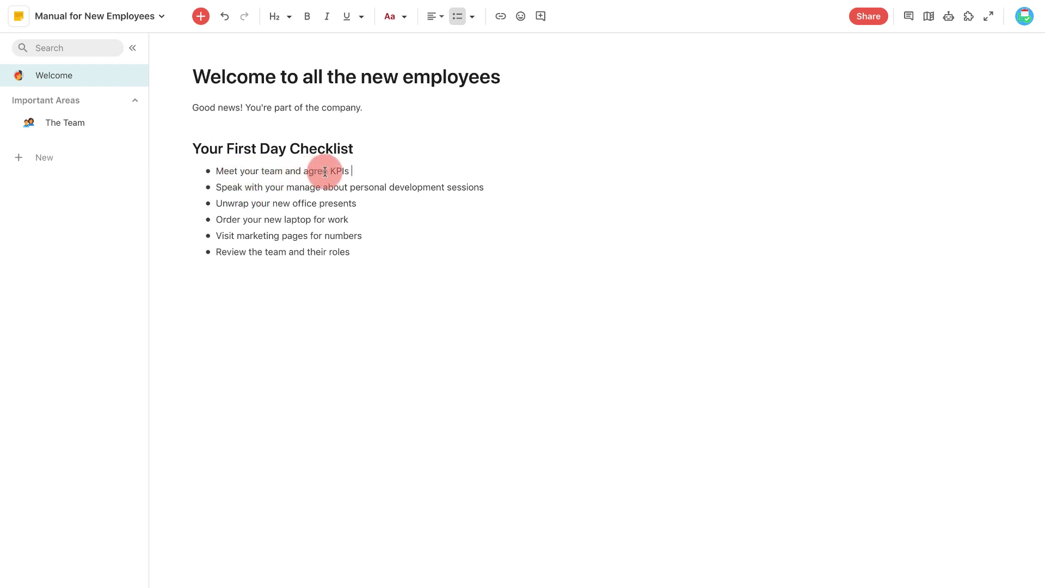
left_click(37, 157)
left_click(52, 183)
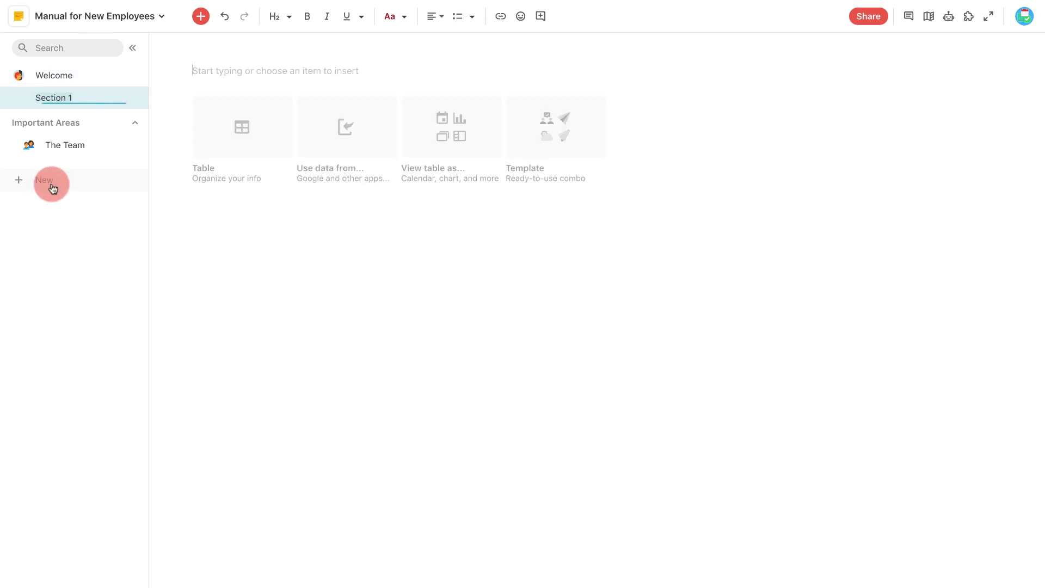
left_click(64, 142)
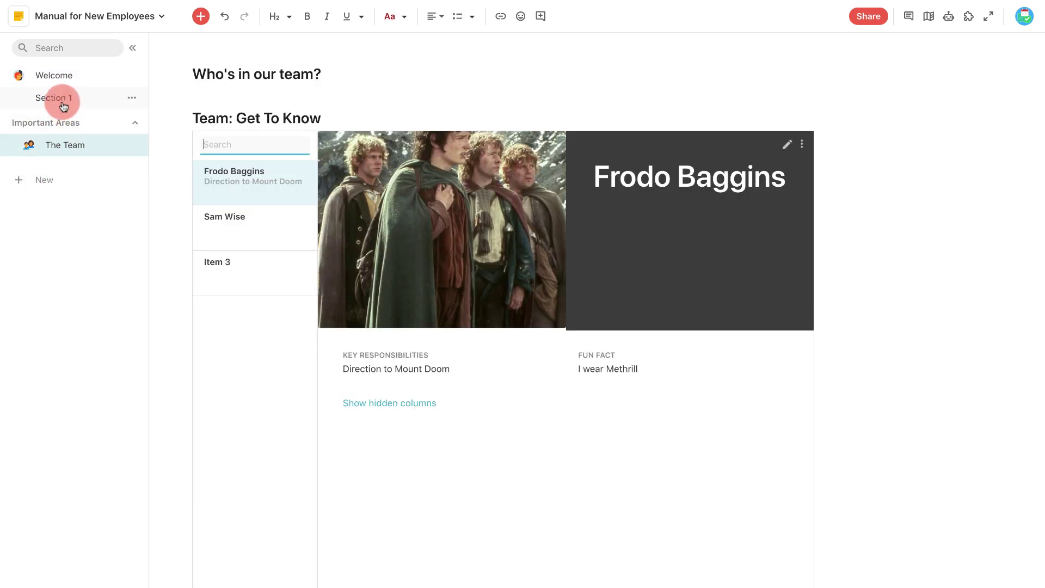
left_click_drag(63, 106, 67, 157)
- Rename the new section as "OKRs" and give it the checklist icon
double_click(66, 151)
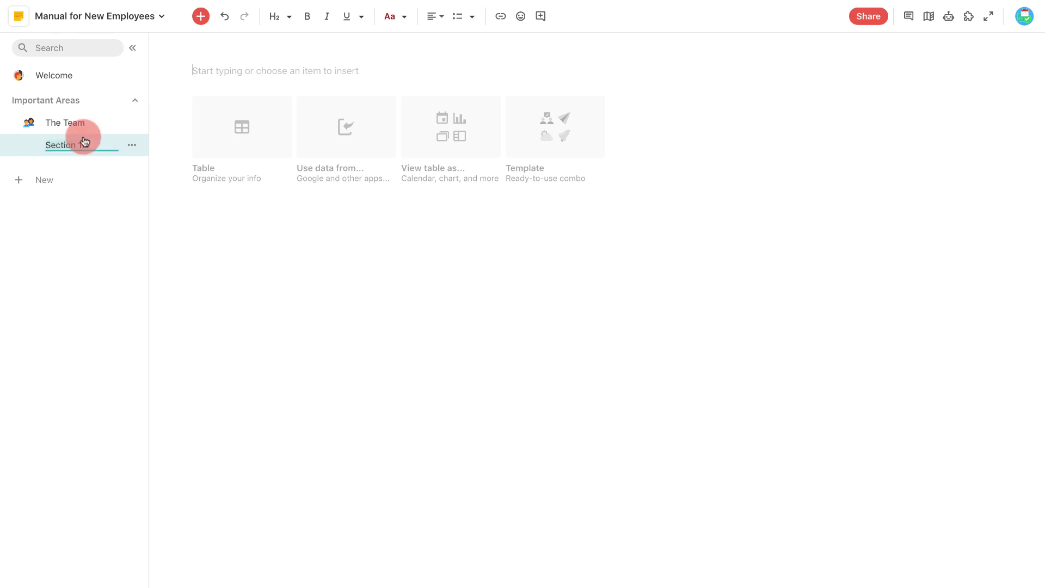
type("OKRs")
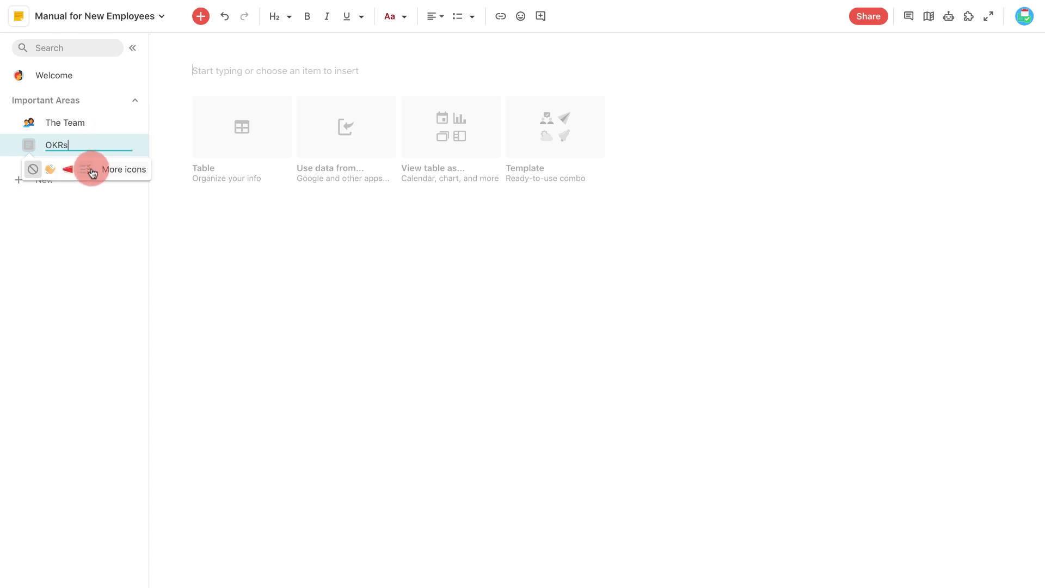
left_click(89, 170)
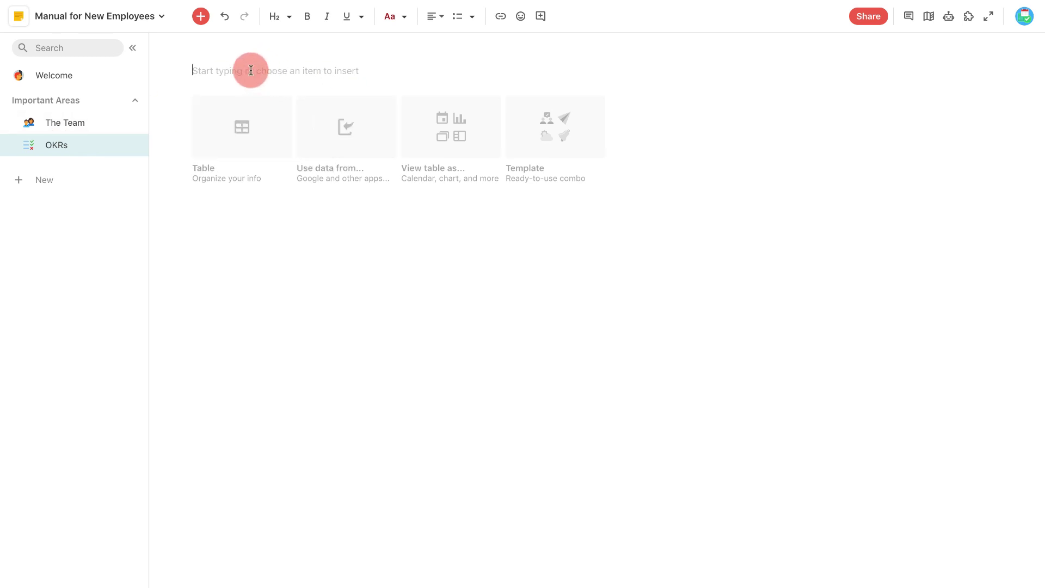
- Add the heading "Key Performance Objectives" in Heading 2 style to the blank OKRs section
left_click(274, 16)
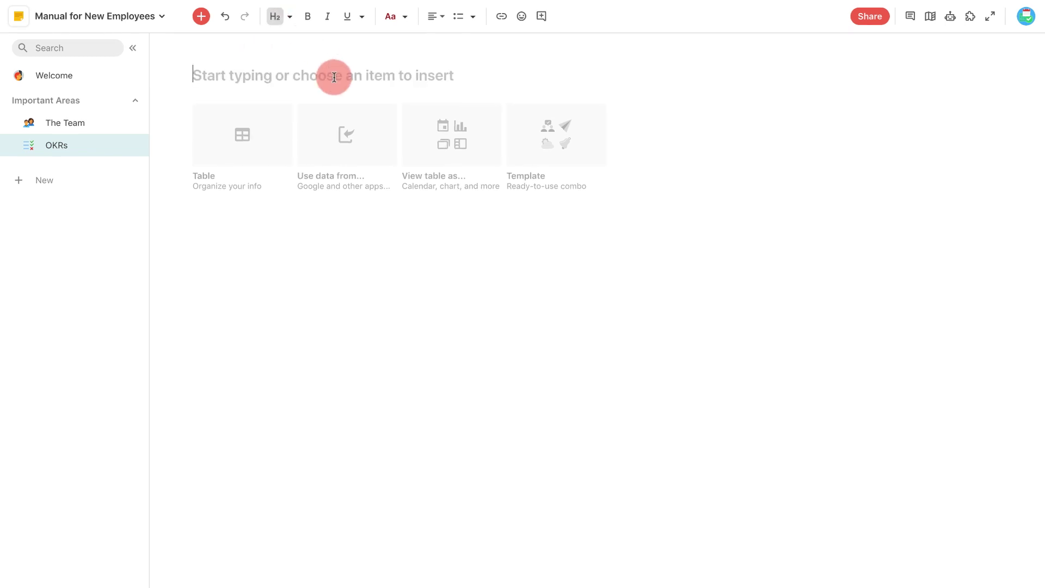
type("Ke")
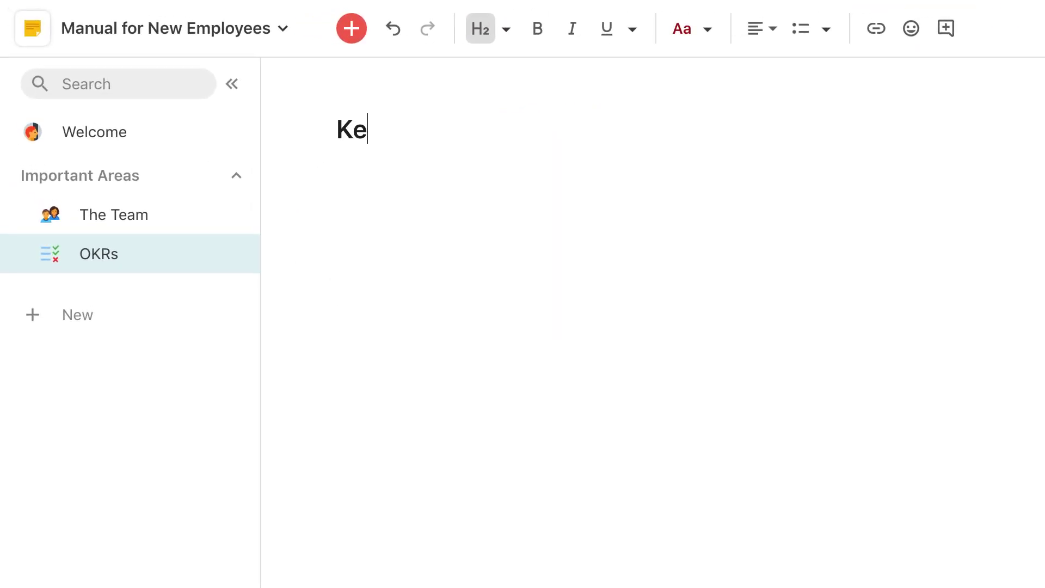
type("y Perfor")
key("BackSpace")
type("or")
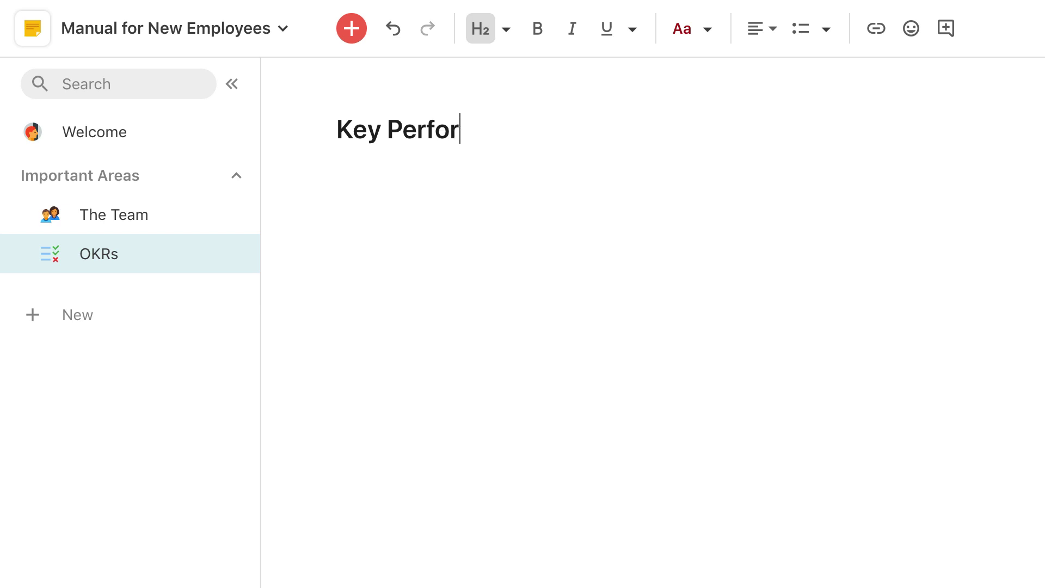
type("mance Objecti")
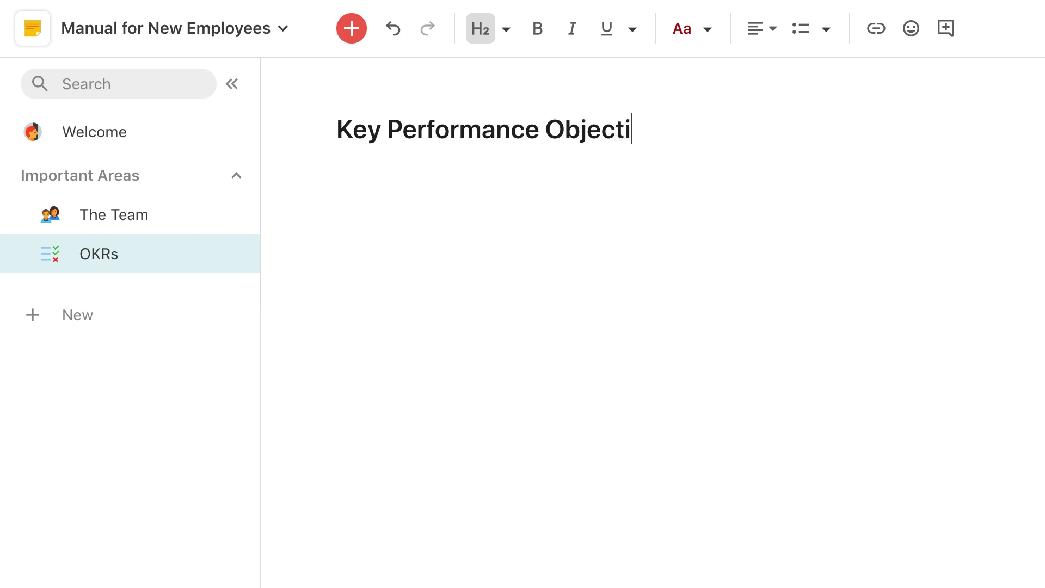
type("ves")
- Rename the OKRs section as "KPIs"
double_click(100, 254)
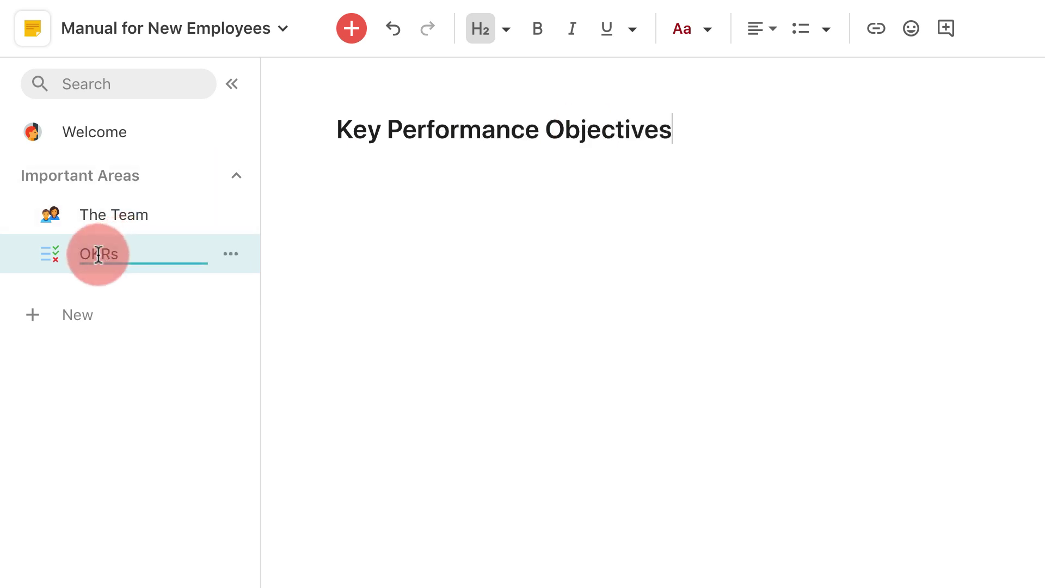
type("KPIs")
left_click(603, 277)
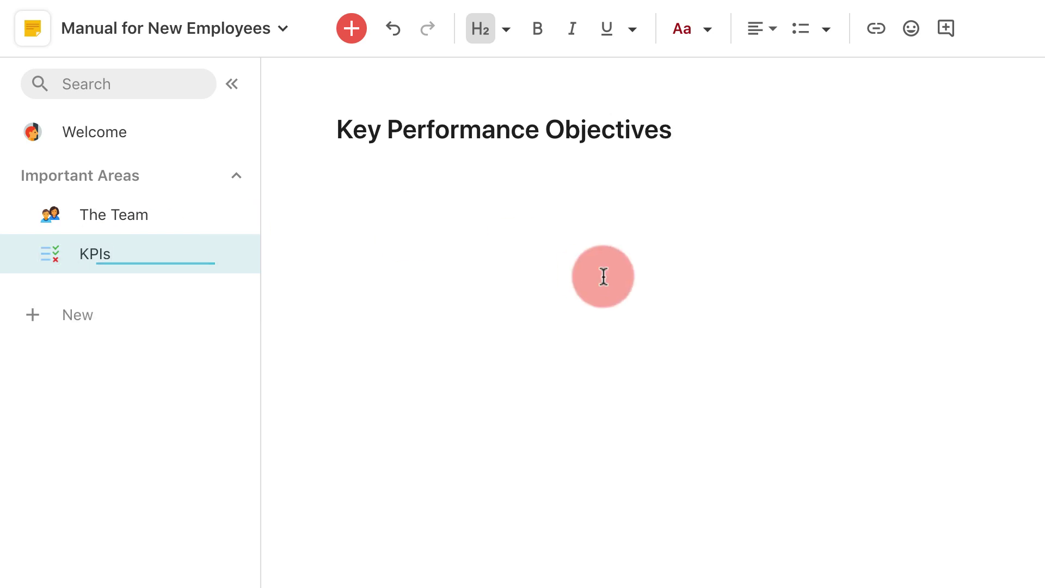
- Insert a new cards view below the Key Performance Objectives heading and title it "Progress"
key("Return")
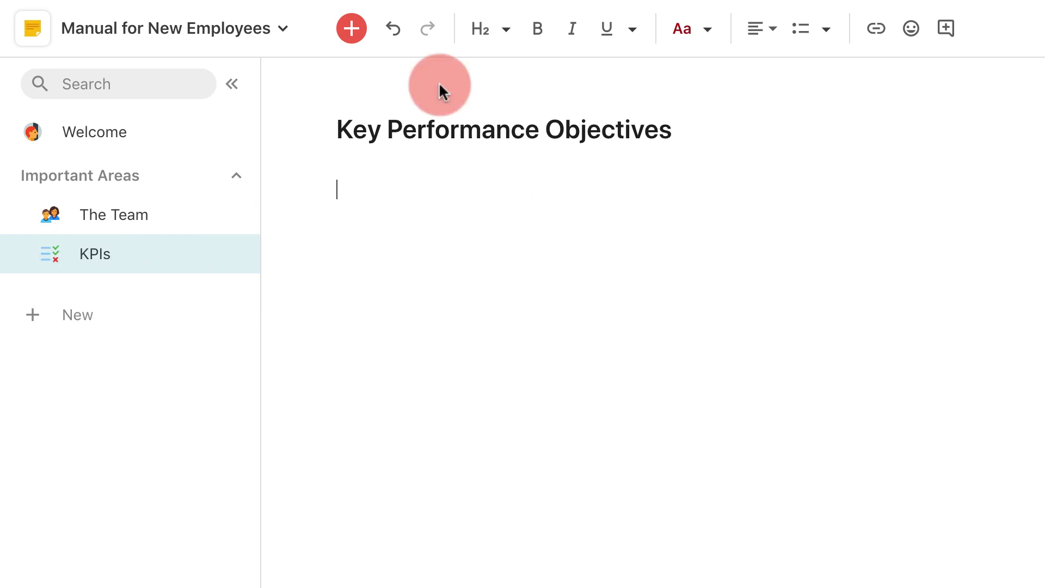
left_click(351, 32)
mouse_move(430, 153)
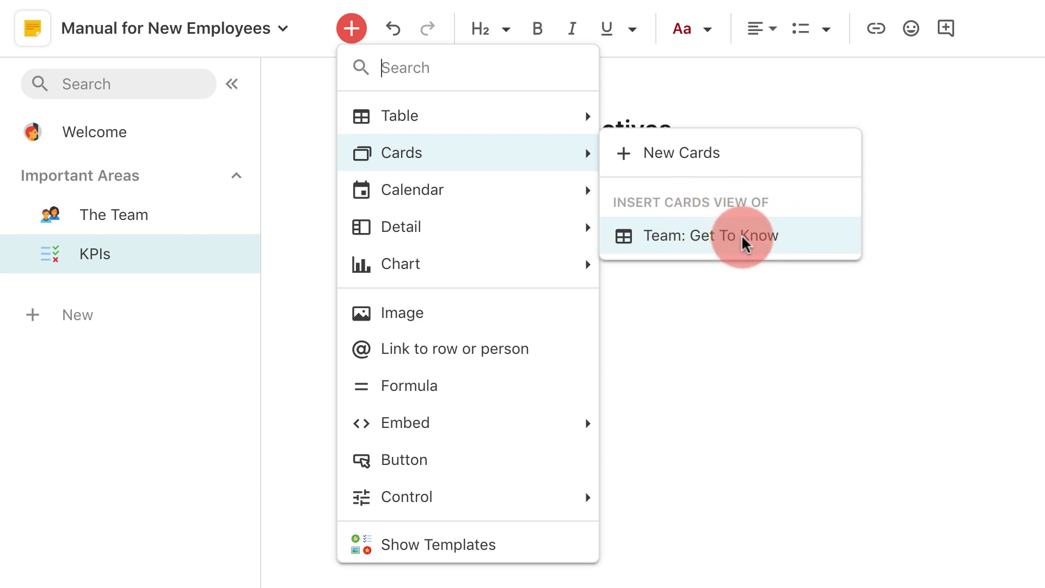
left_click(746, 171)
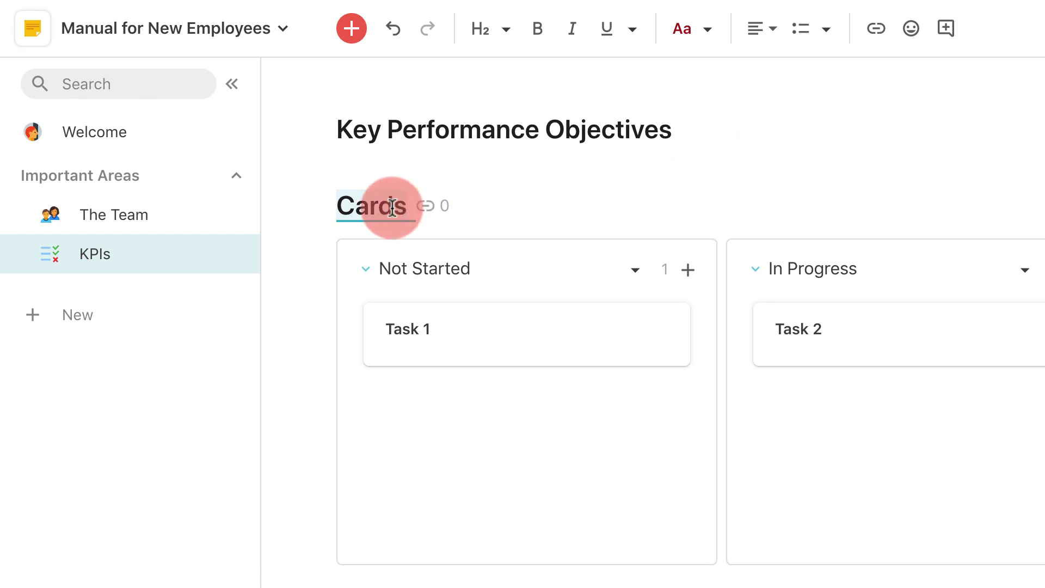
type("Progres")
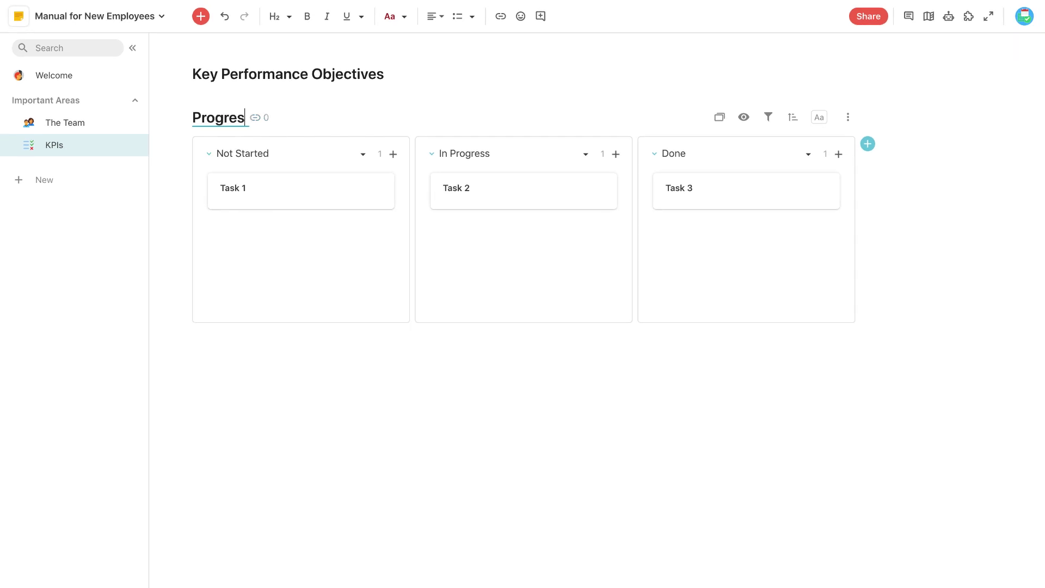
type("s")
left_click(263, 154)
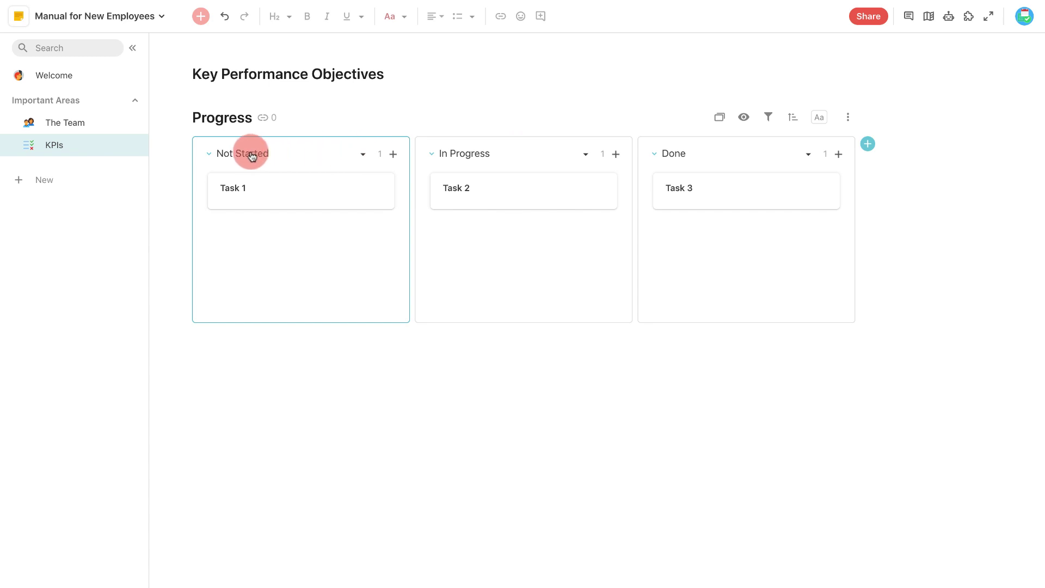
- Open the Task 1 card's layout for editing and apply the second quick style, with its large title
left_click(255, 196)
left_click(243, 190)
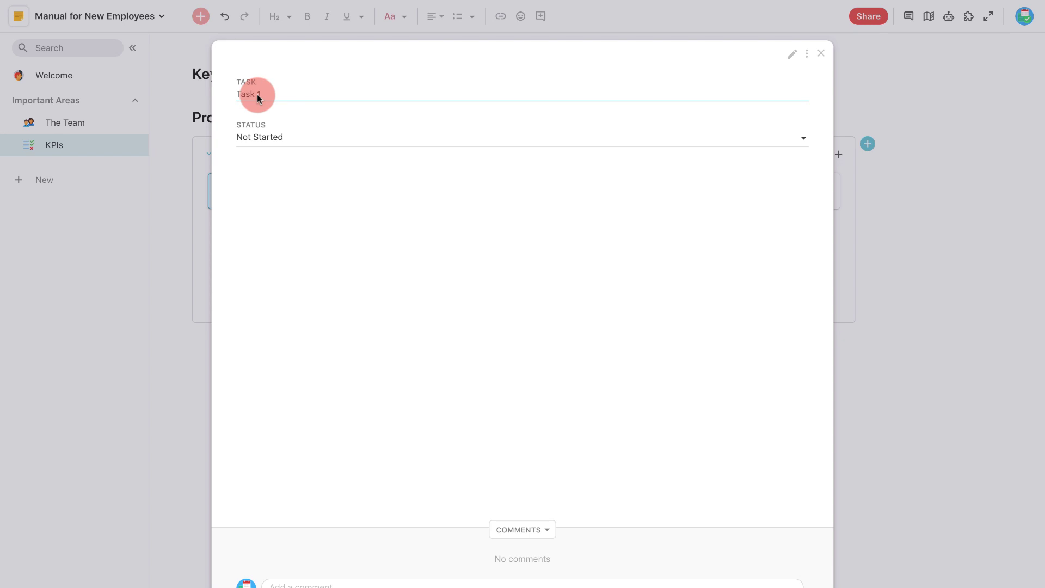
left_click(793, 54)
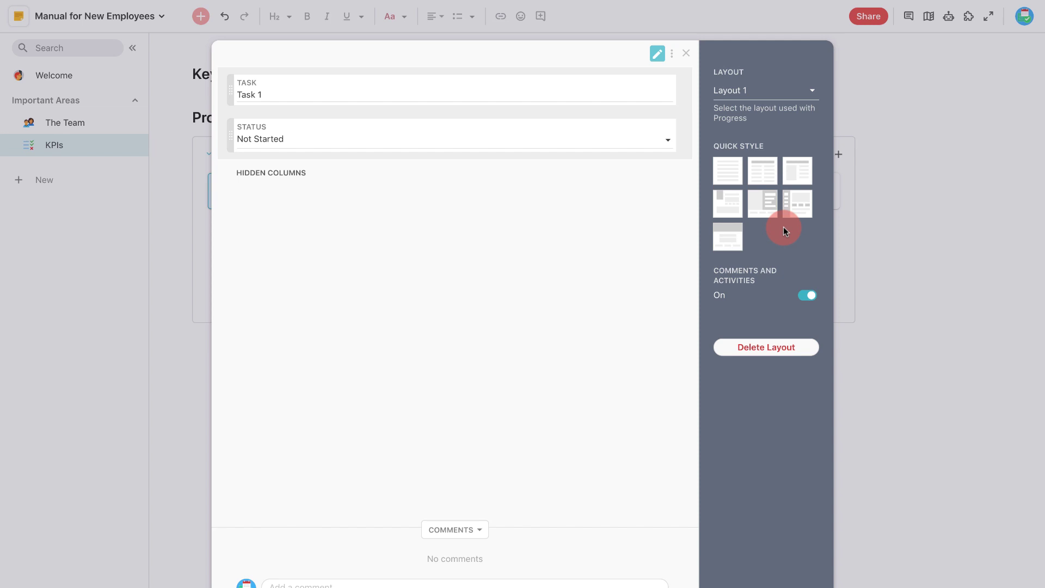
left_click(756, 175)
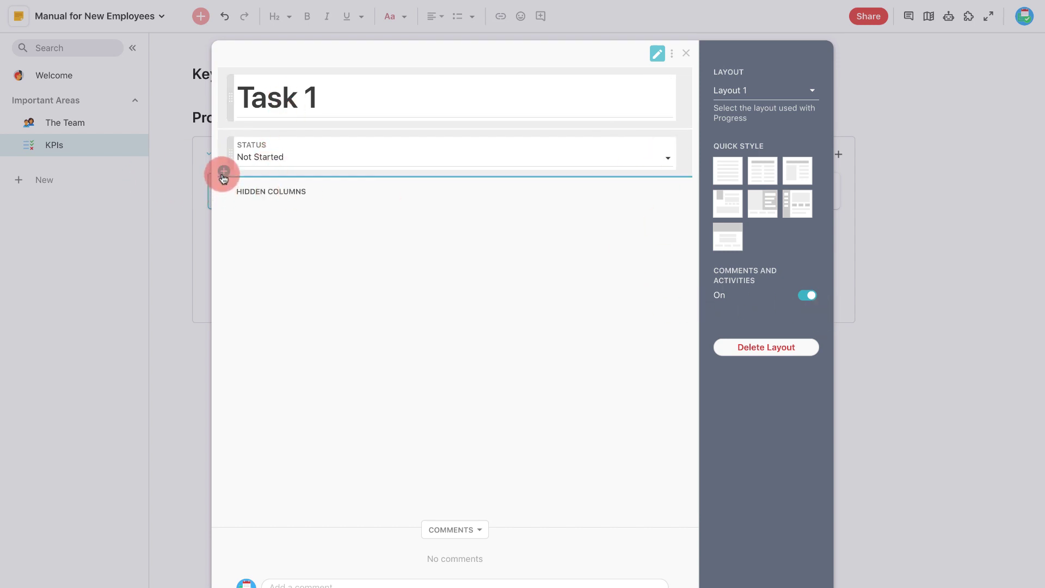
- Add a new column below Status in the card layout and name it "PERSON IT AFFECTS"
left_click(222, 172)
left_click(273, 196)
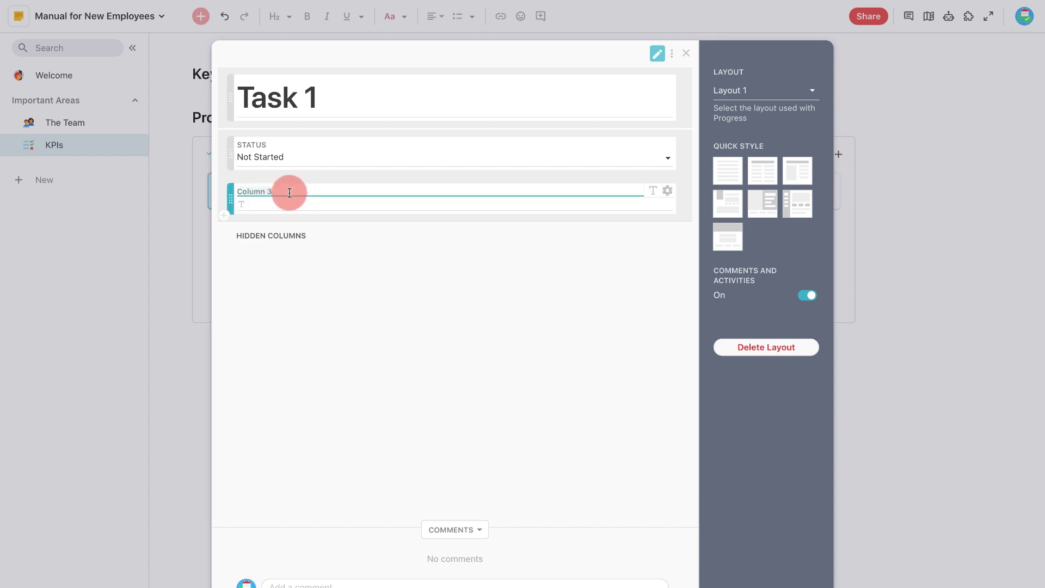
key("BackSpace")
type("PERSON IT AFFECTS")
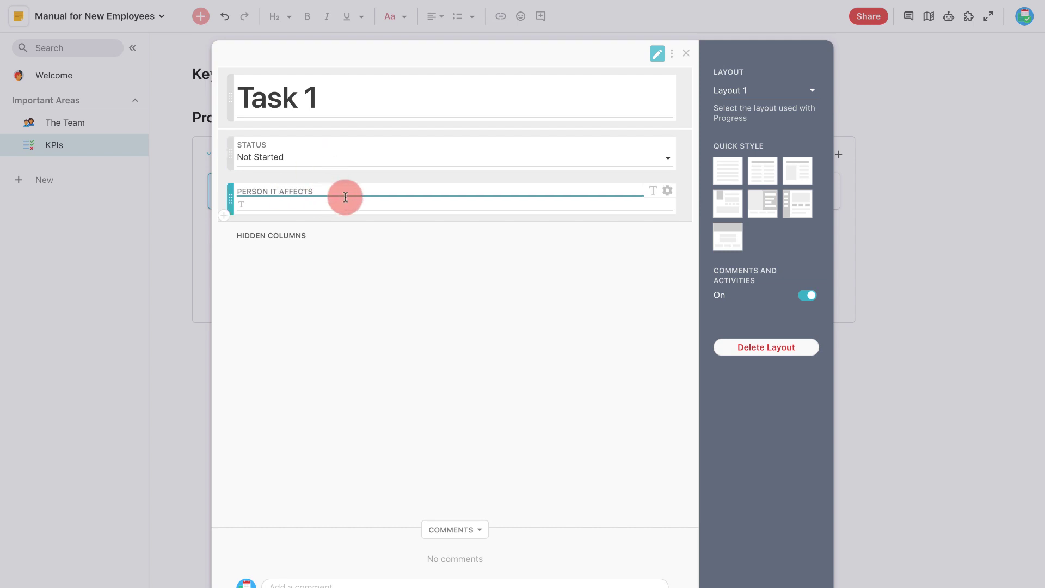
- Format the Person It Affects column as People with multiple selections and avatar-only display enabled, and finish editing the layout
left_click(653, 191)
left_click(673, 238)
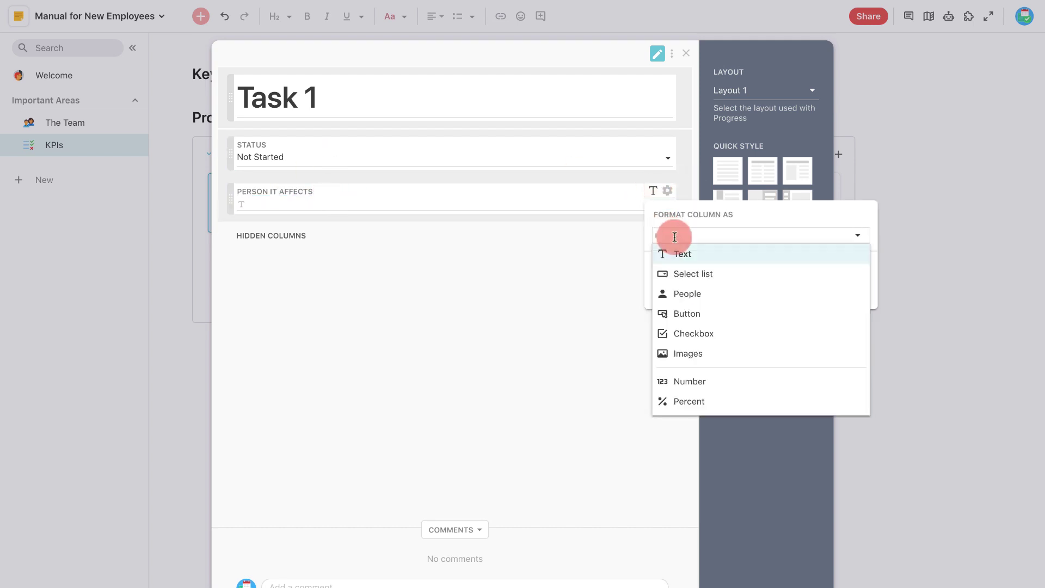
left_click(690, 293)
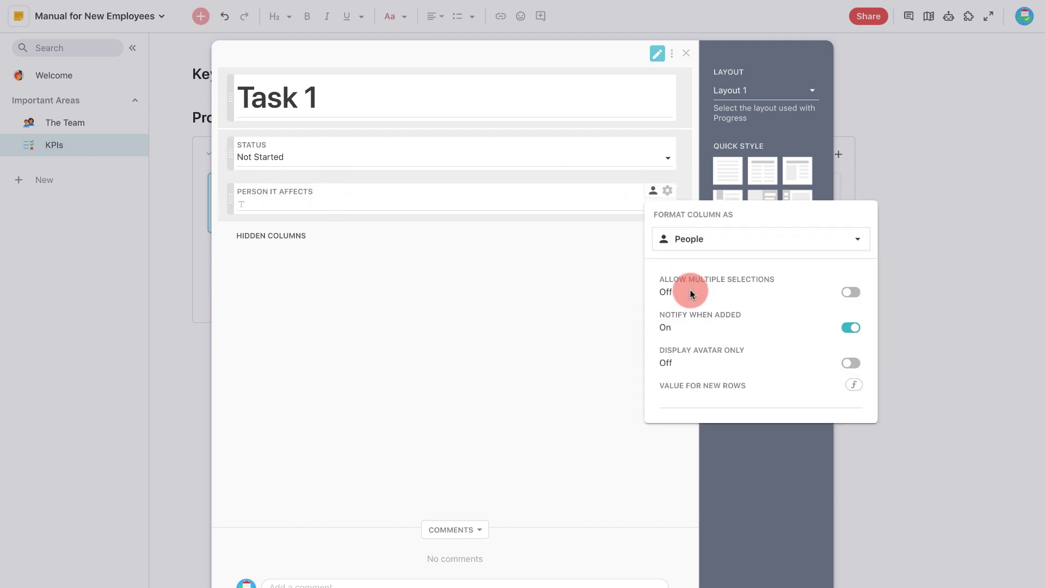
left_click(849, 295)
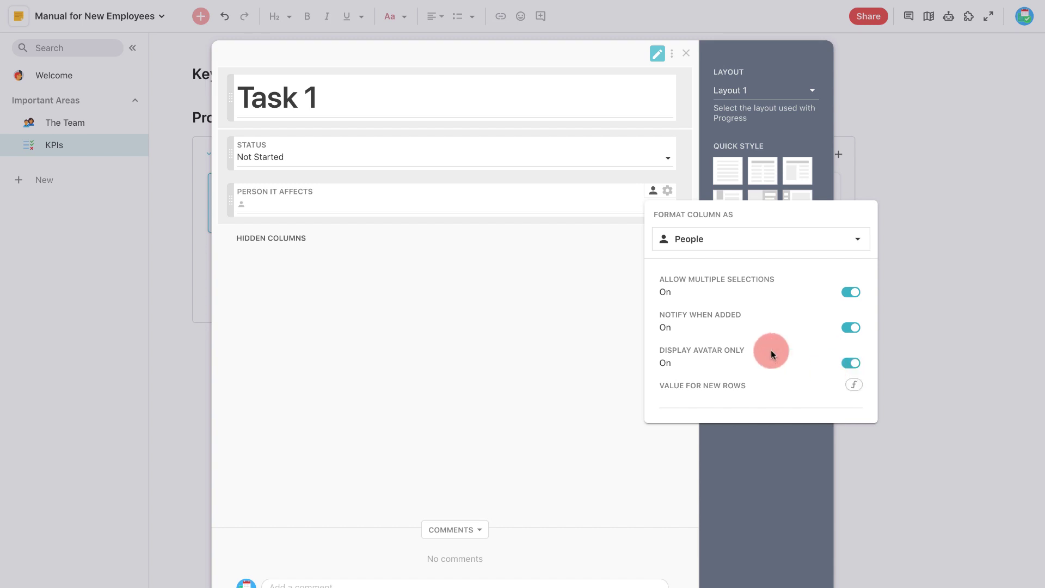
left_click(583, 267)
left_click(733, 253)
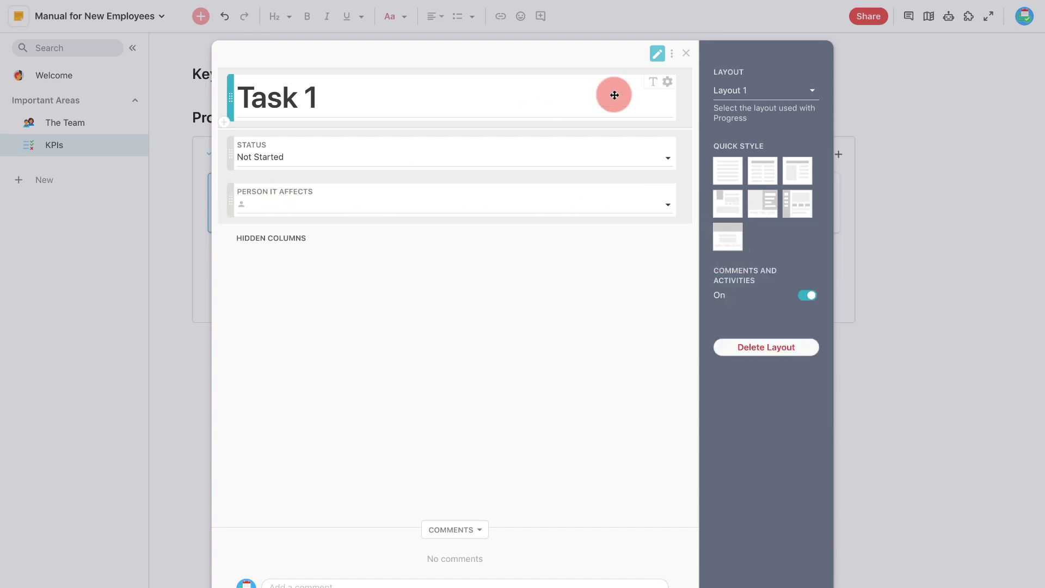
left_click(656, 54)
- Check the options available for Person It Affects and Status on the Task 1 card
left_click(563, 219)
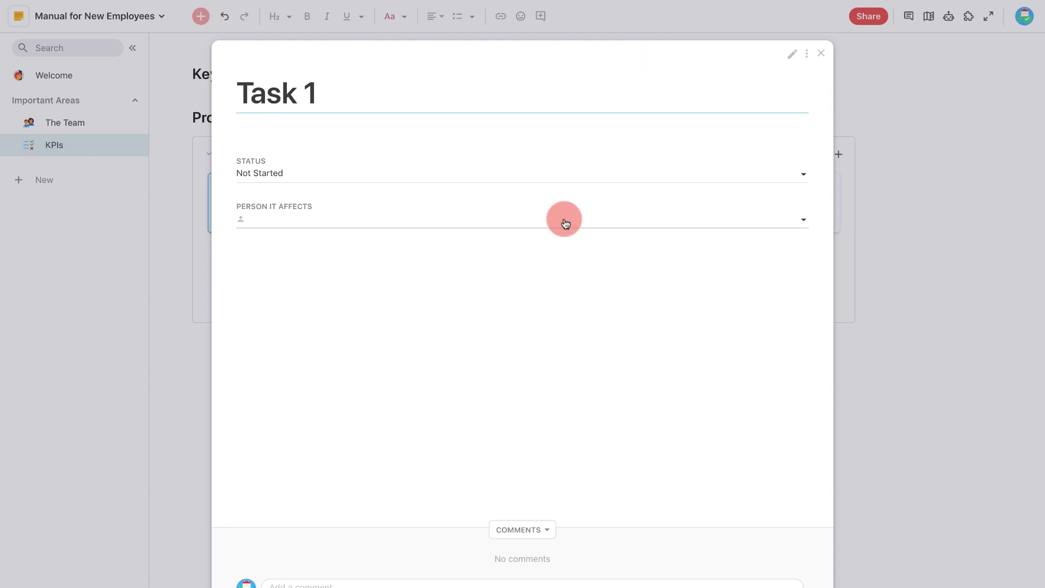
mouse_move(464, 236)
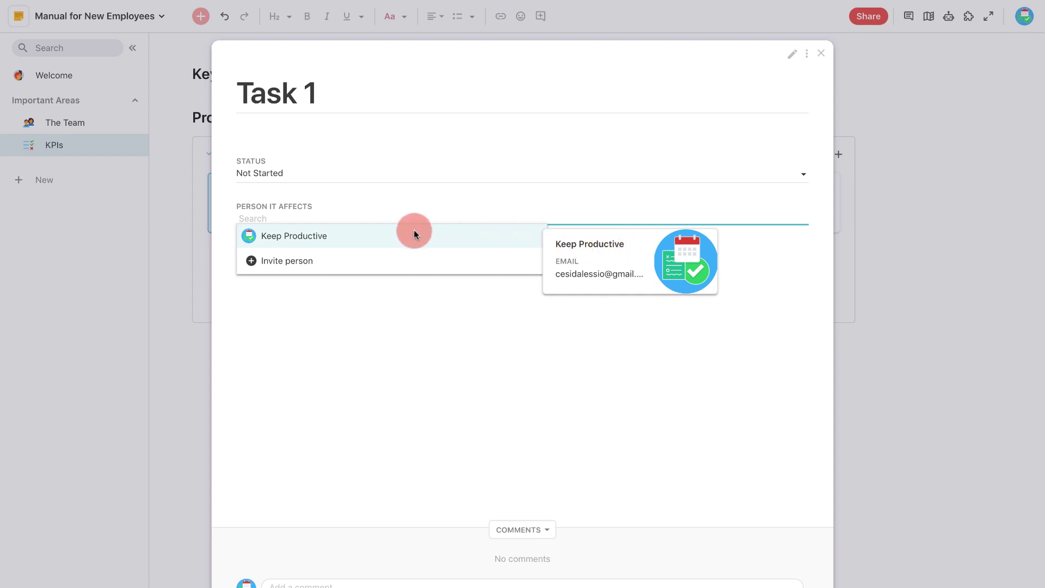
left_click(413, 354)
left_click(280, 165)
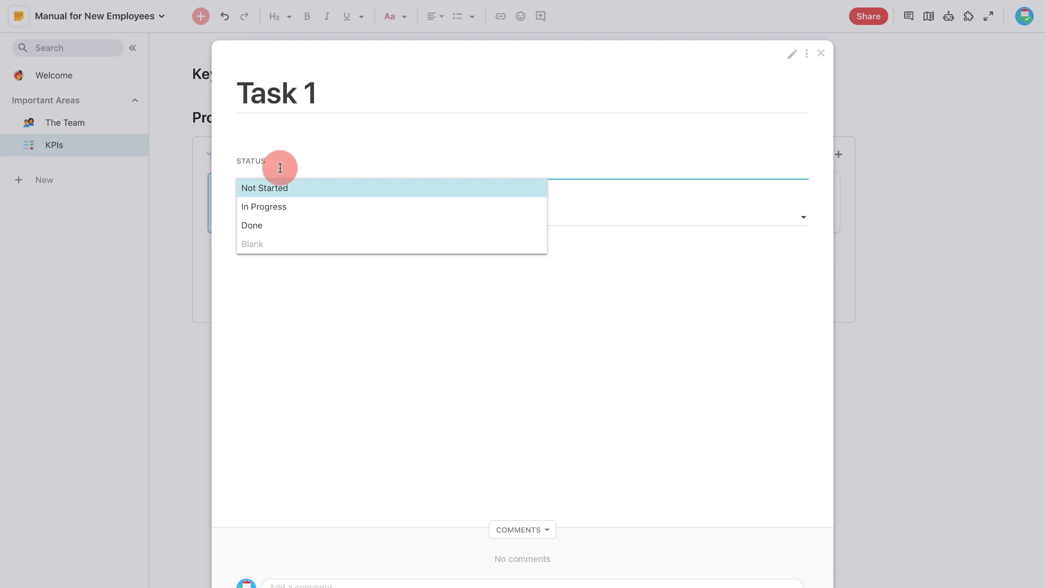
- Rename the Task 1 card as "Achieve 4,000 followers on Twitter" and close it
left_click(277, 99)
triple_click(277, 100)
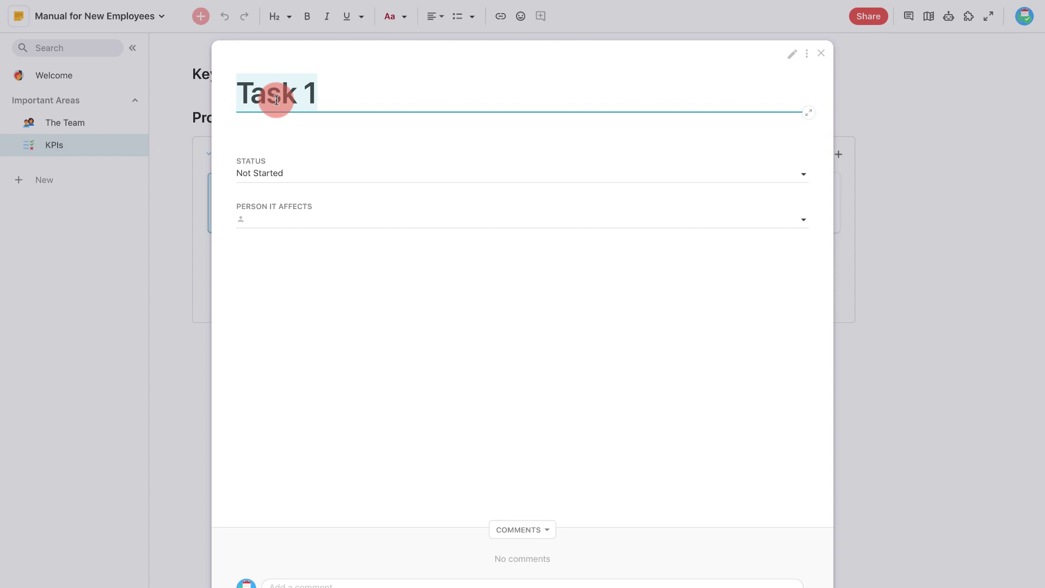
type("A")
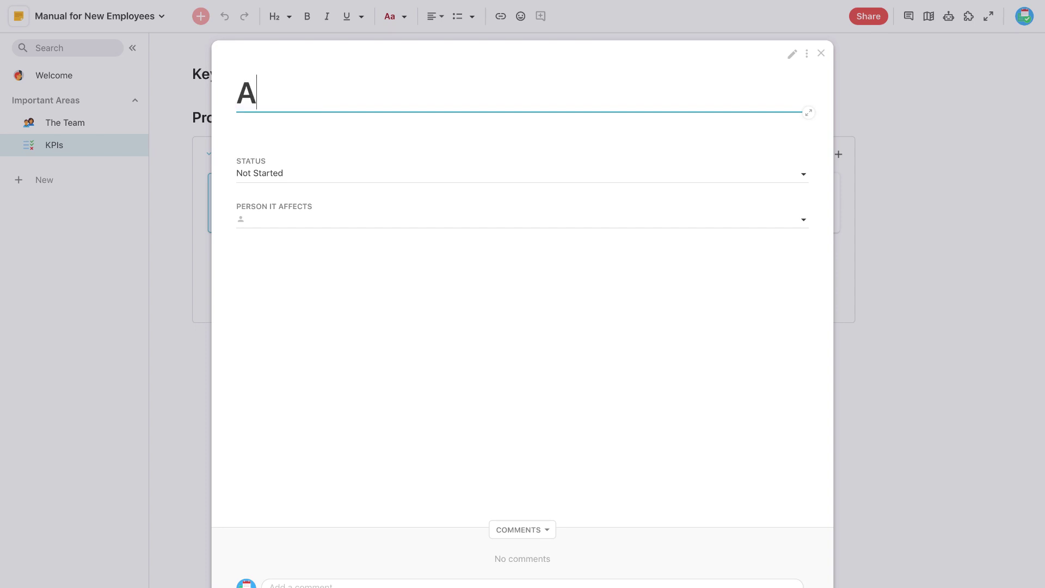
type("chieve 4,000 ")
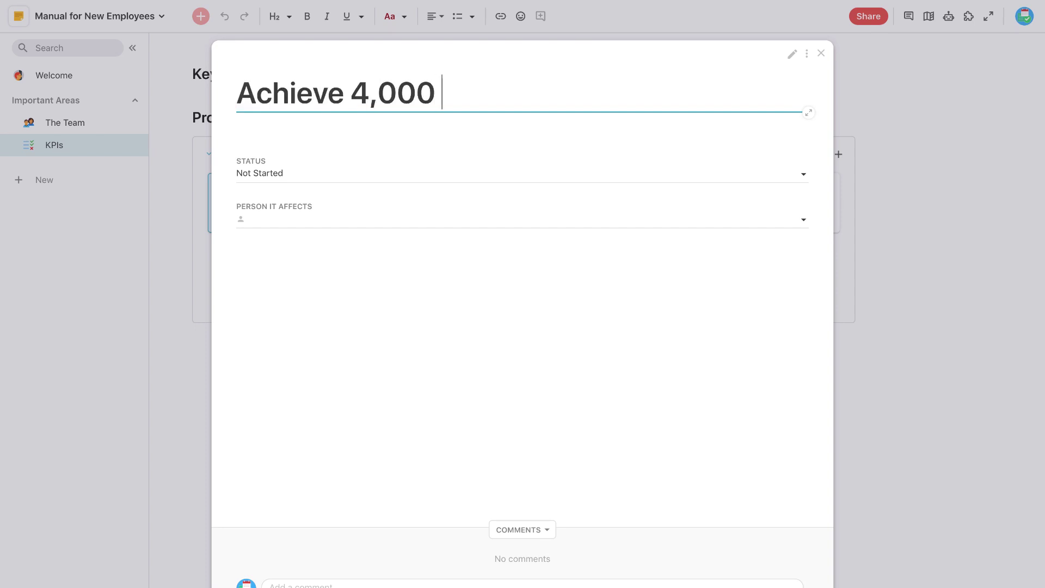
type("followers on Twitter")
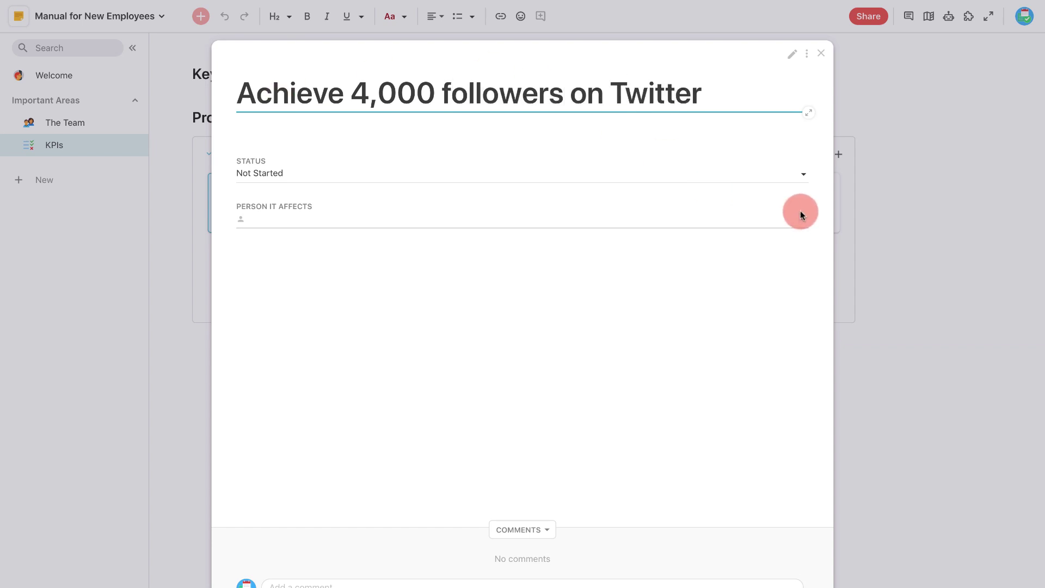
left_click(884, 190)
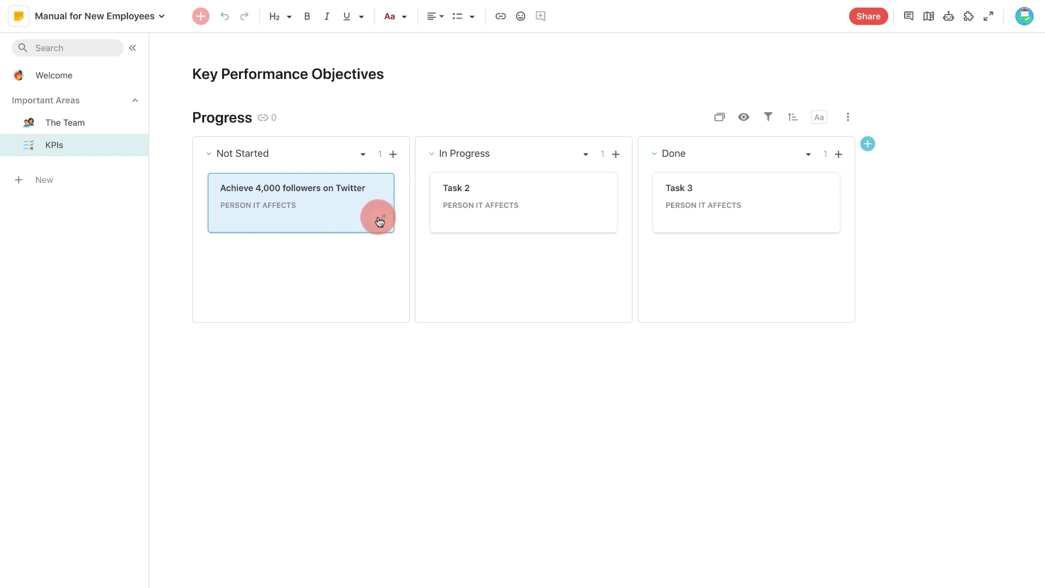
- View the Twitter followers card's details and comment area, browse through to the Task 3 card and close it
left_click_drag(537, 185, 262, 185)
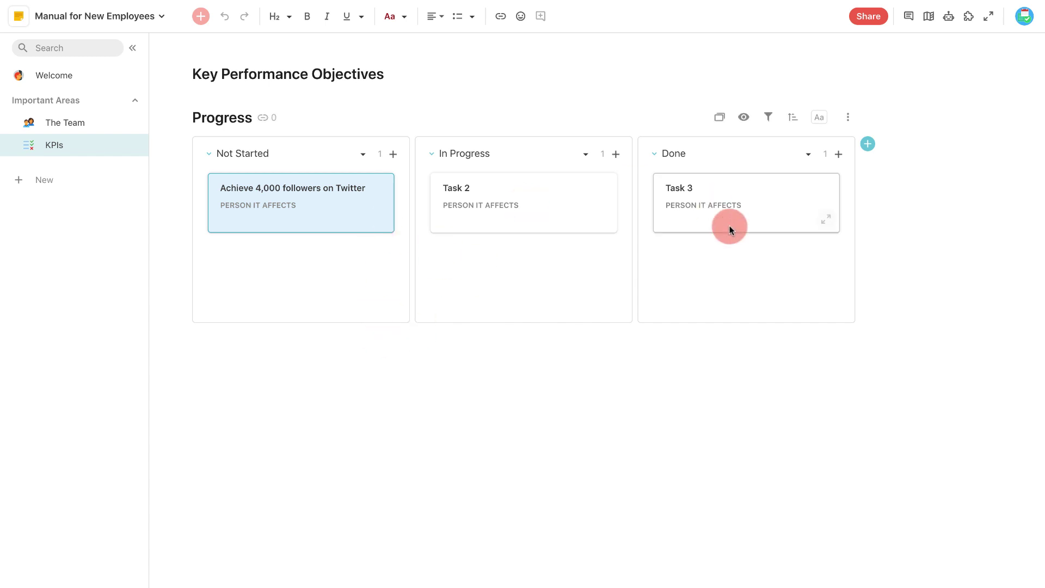
left_click(381, 218)
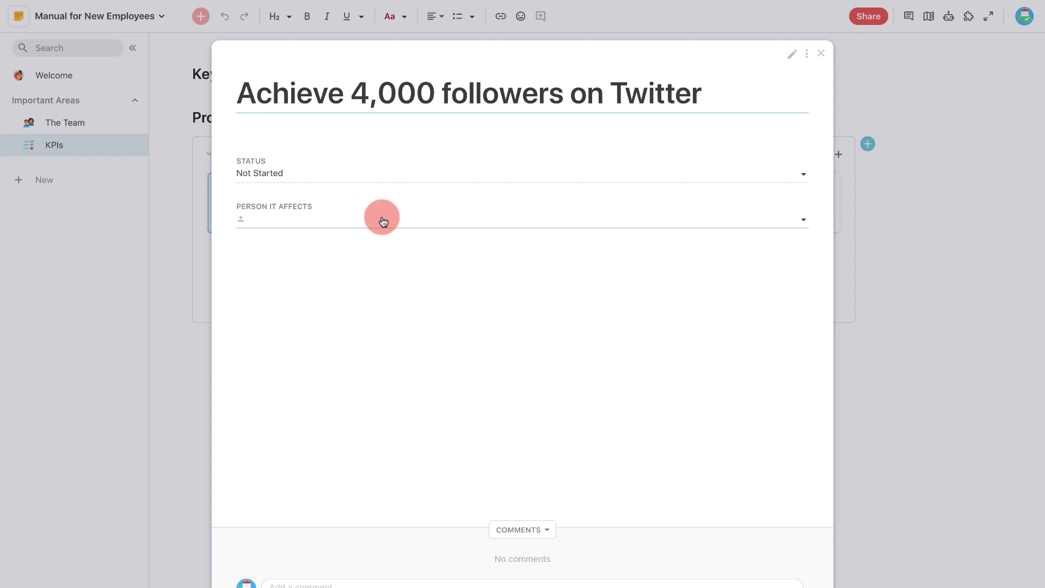
left_click(357, 581)
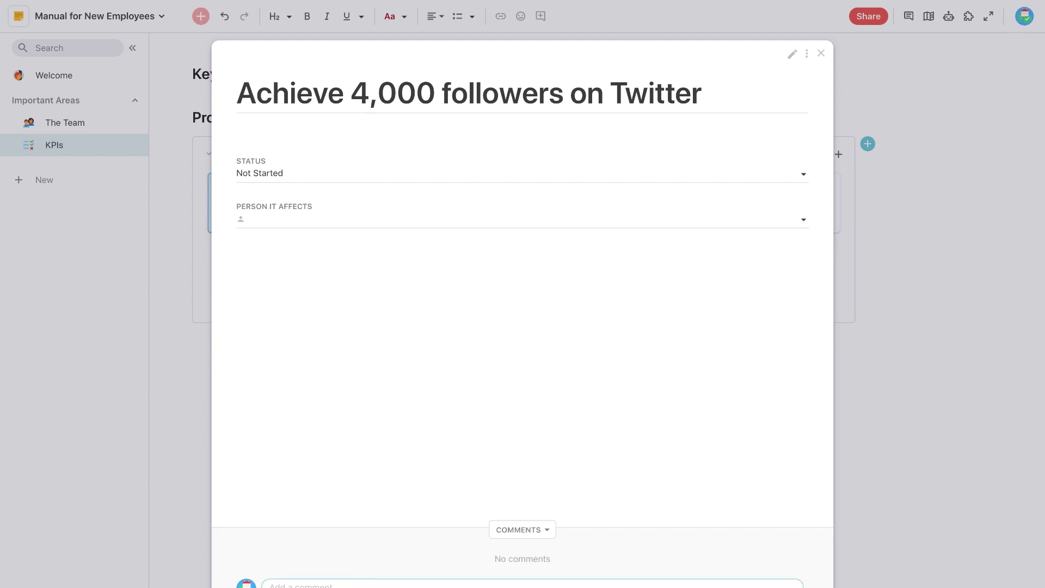
key("Right")
key("Right")
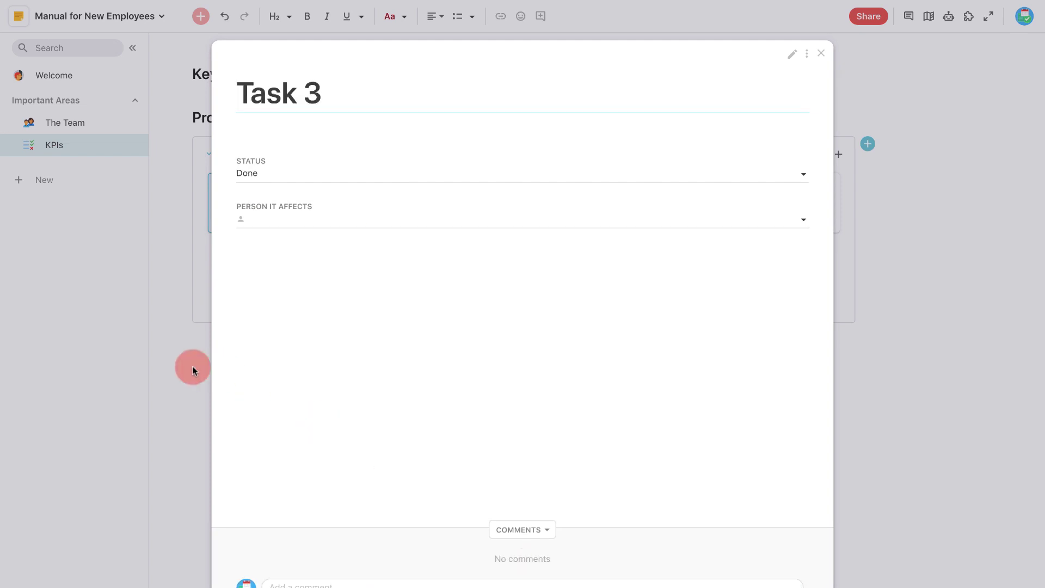
left_click(159, 371)
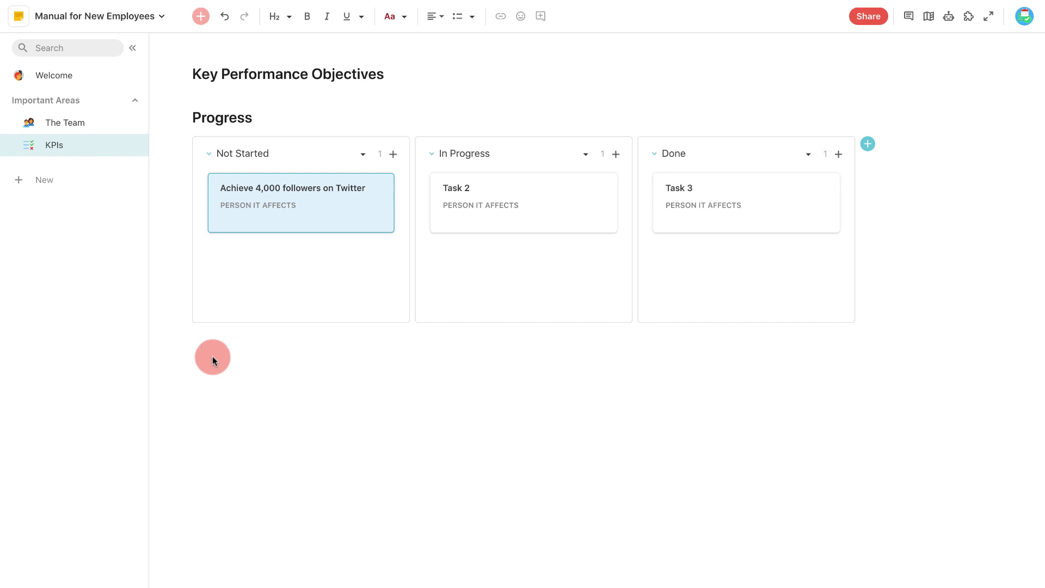
- Move the Task 2 and Task 3 cards into the Not Started group
left_click_drag(540, 193, 375, 255)
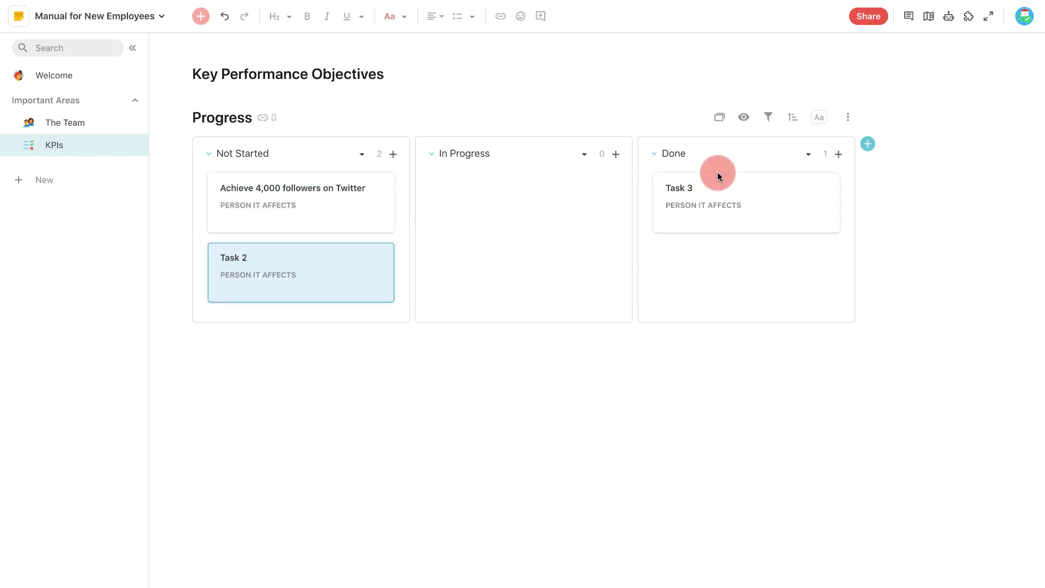
left_click_drag(717, 174, 300, 300)
- Rename the Task 2 card as "Win New Contract with Sony" and set Person It Affects to Keep Productive
left_click(299, 289)
triple_click(334, 91)
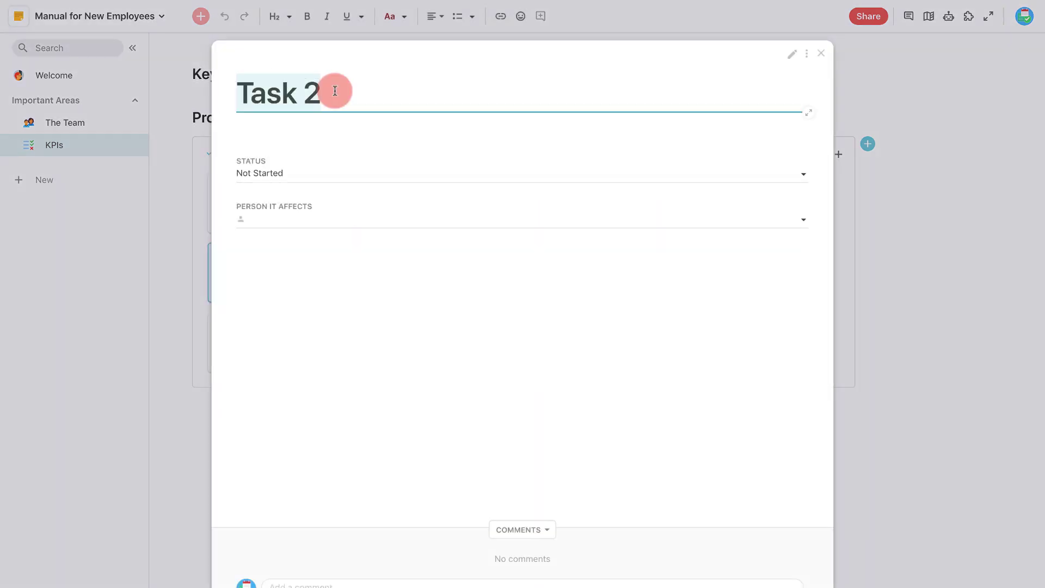
type("Win New Contract with Sony")
left_click(301, 220)
left_click(299, 238)
left_click(177, 305)
- Rename the Task 3 card as "Start Instagram Ads" and set Person It Affects to Keep Productive
left_click(299, 342)
triple_click(320, 97)
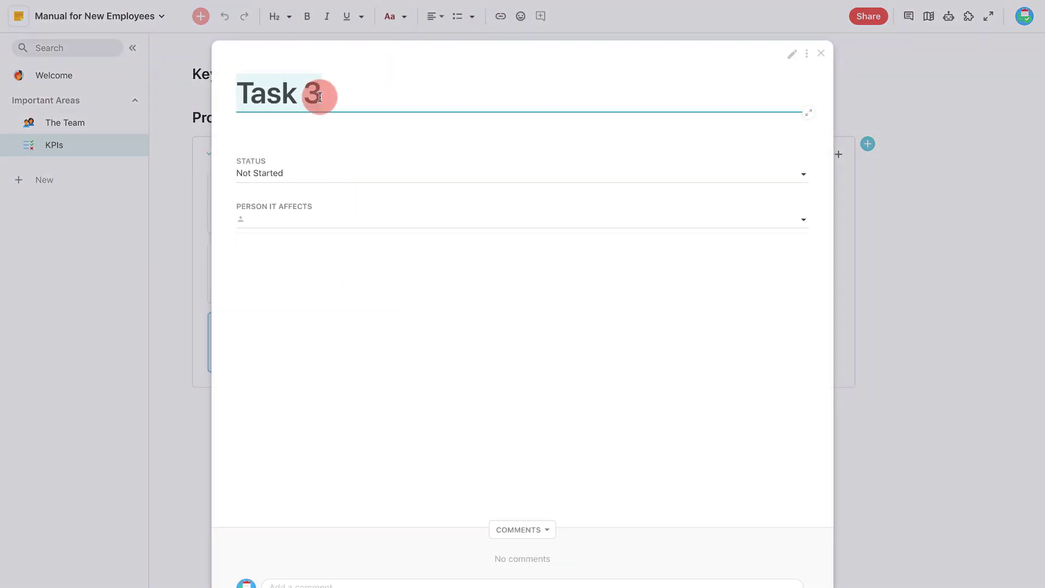
type("Start Instagram Ads")
left_click(300, 220)
left_click(299, 238)
left_click(185, 228)
- Set Person It Affects to Keep Productive on the "Achieve 4,000 followers on Twitter" card
left_click(291, 205)
left_click(294, 220)
left_click(293, 239)
left_click(196, 223)
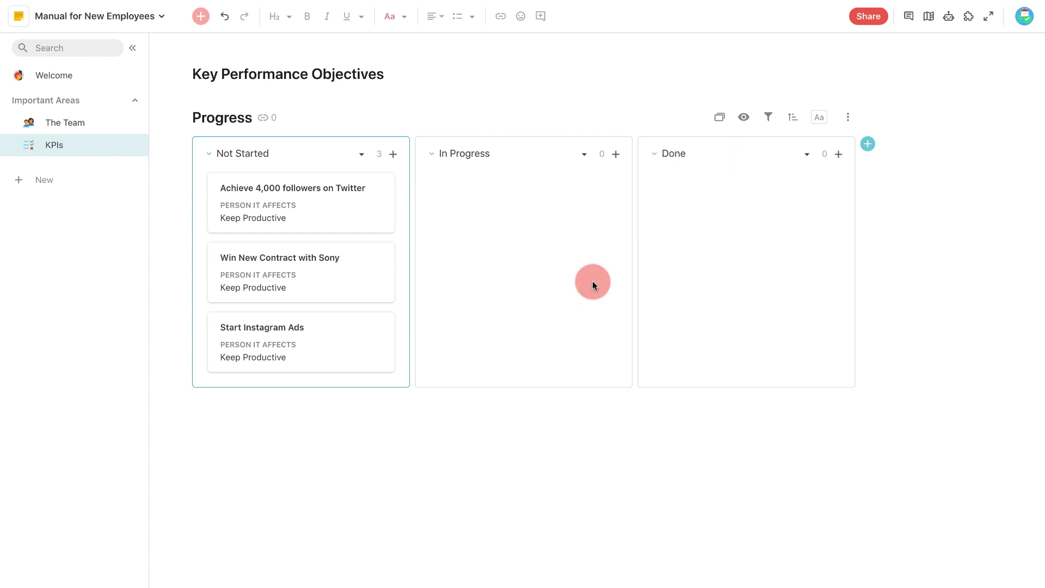
- Add a new group to the Progress board and name it "Beginning Stage"
left_click(867, 145)
scroll(885, 165, "right", 2)
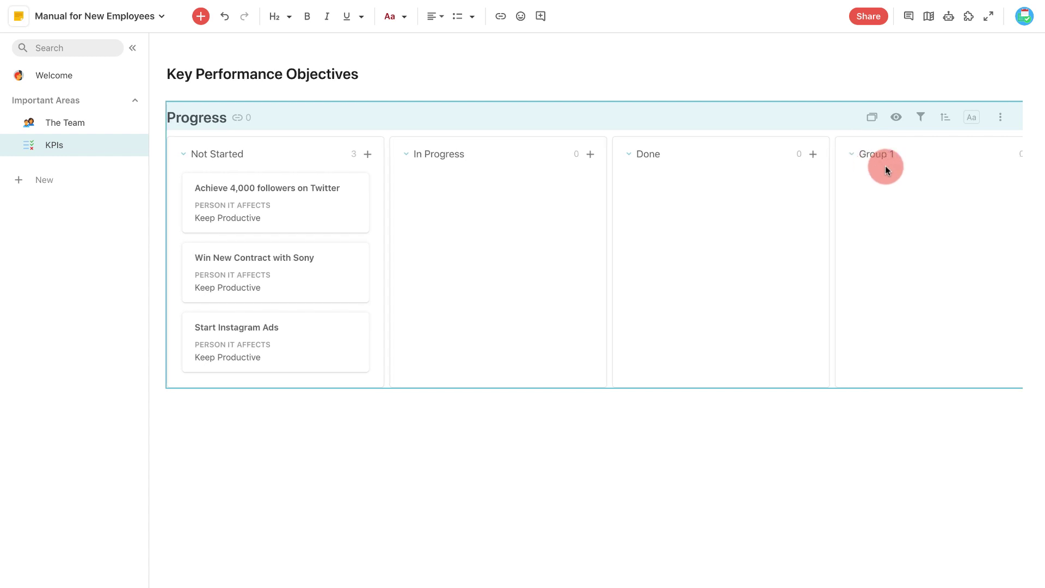
left_click(818, 154)
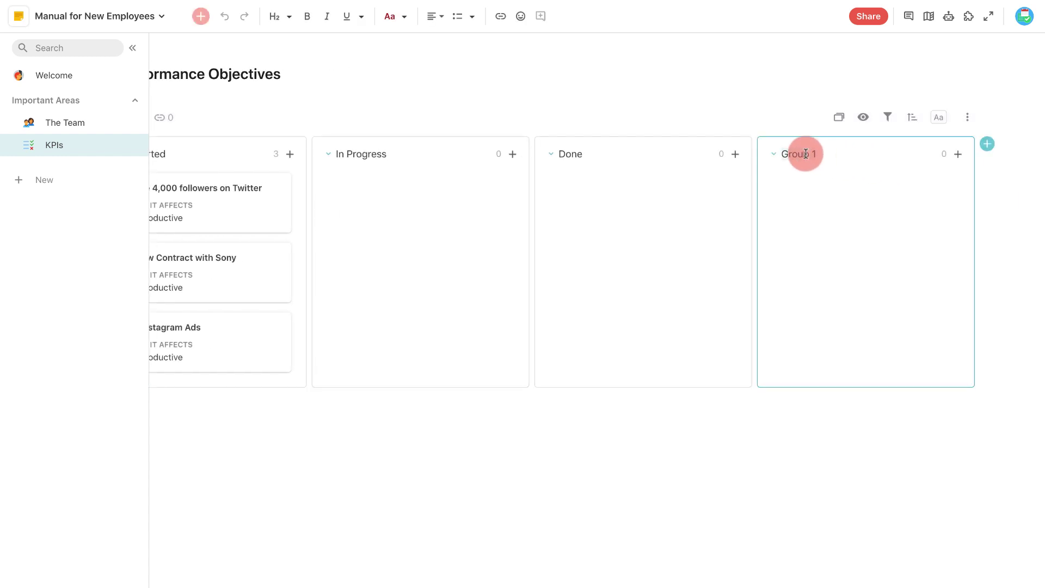
type("Beginning Stafg")
- Place the Beginning Stage group directly after Not Started and move the "Win New Contract with Sony" card into it
left_click_drag(788, 163, 418, 182)
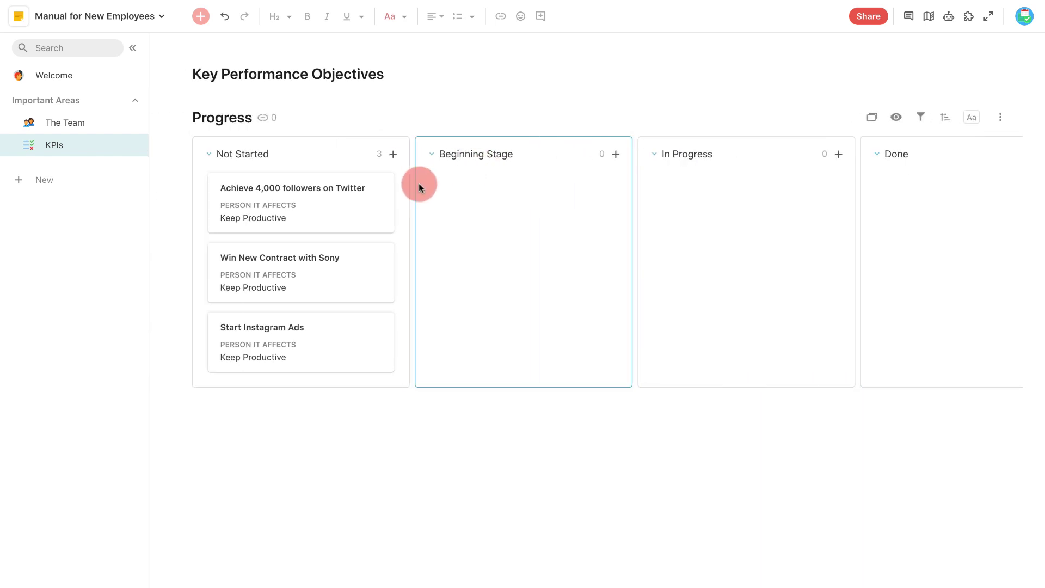
left_click_drag(295, 273, 532, 201)
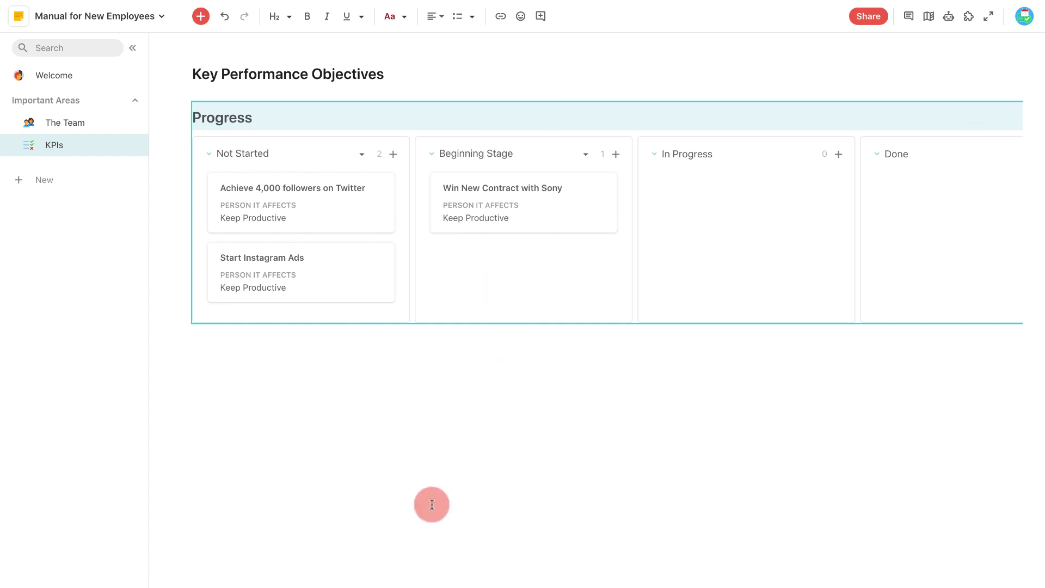
left_click(431, 502)
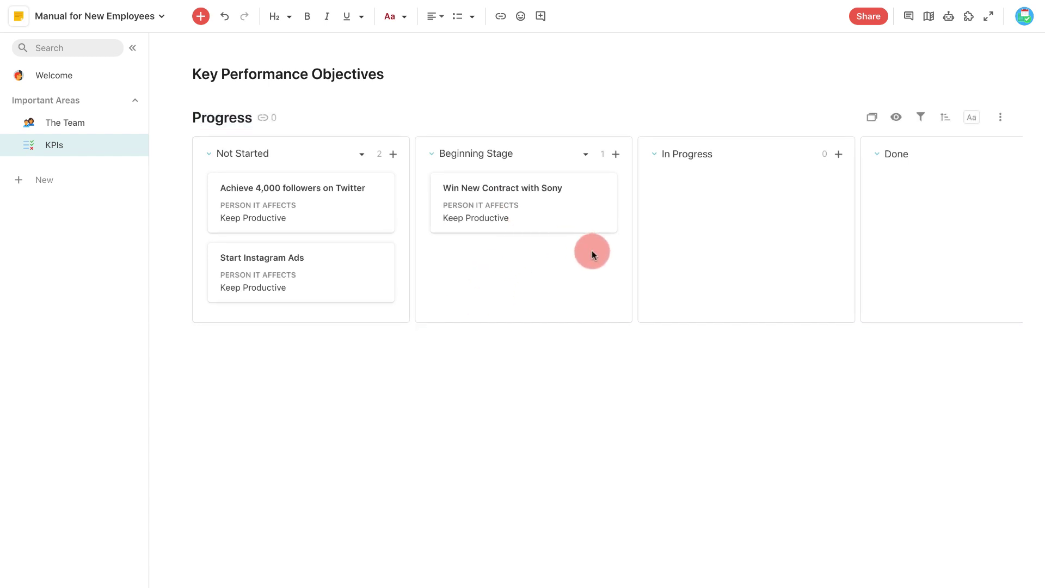
- Add a section named "Laptop Orders" with a laptop icon and place it below KPIs in the Important Areas folder
left_click(64, 78)
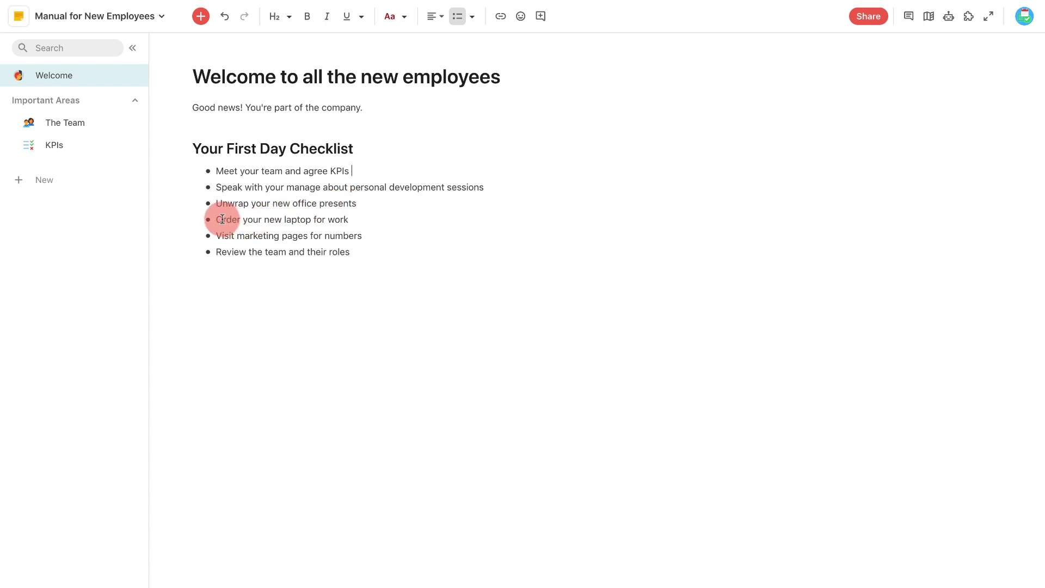
left_click(43, 178)
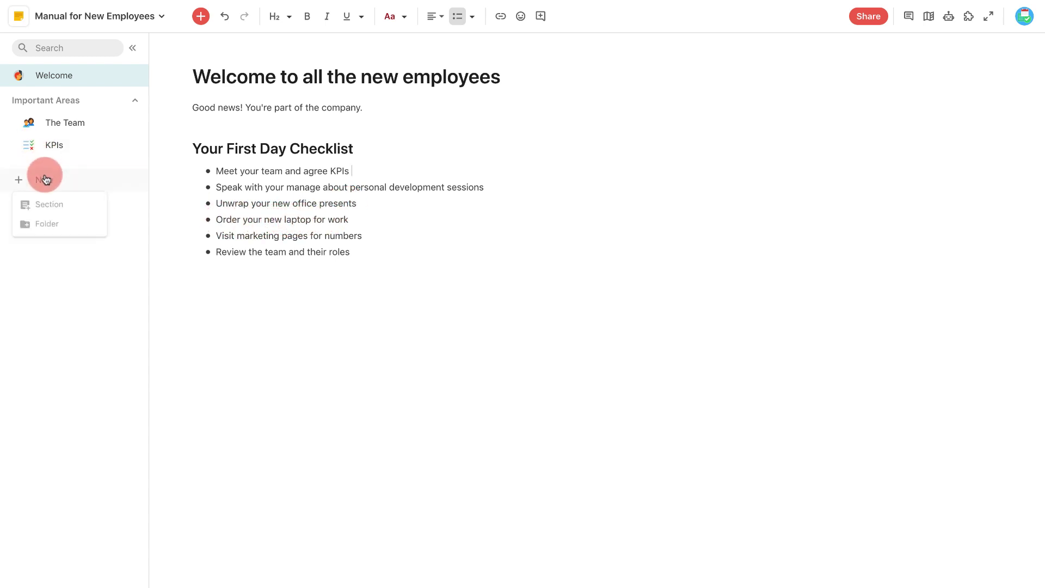
left_click(60, 205)
type("L")
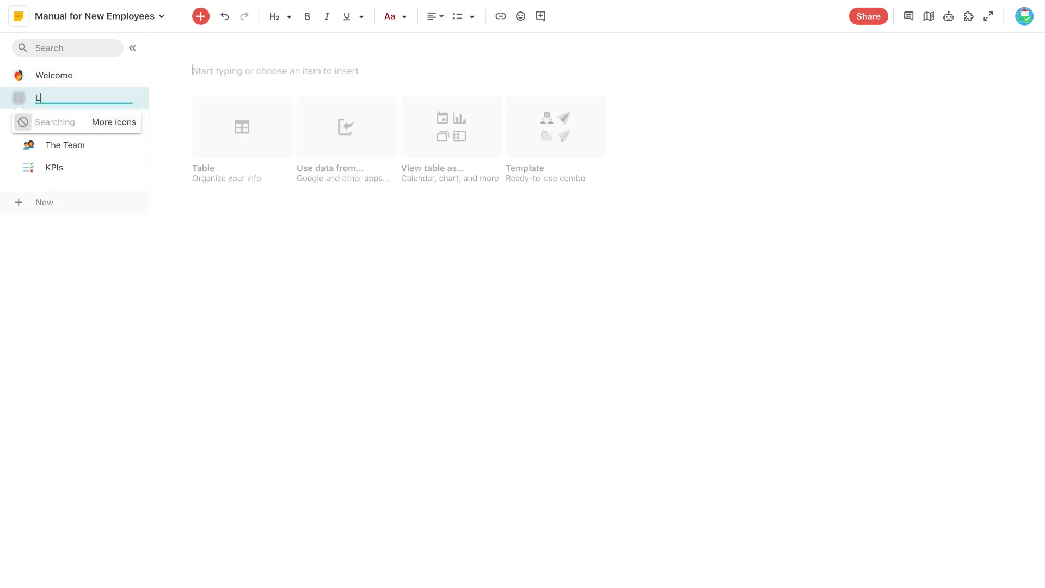
type("aptopo")
left_click(45, 124)
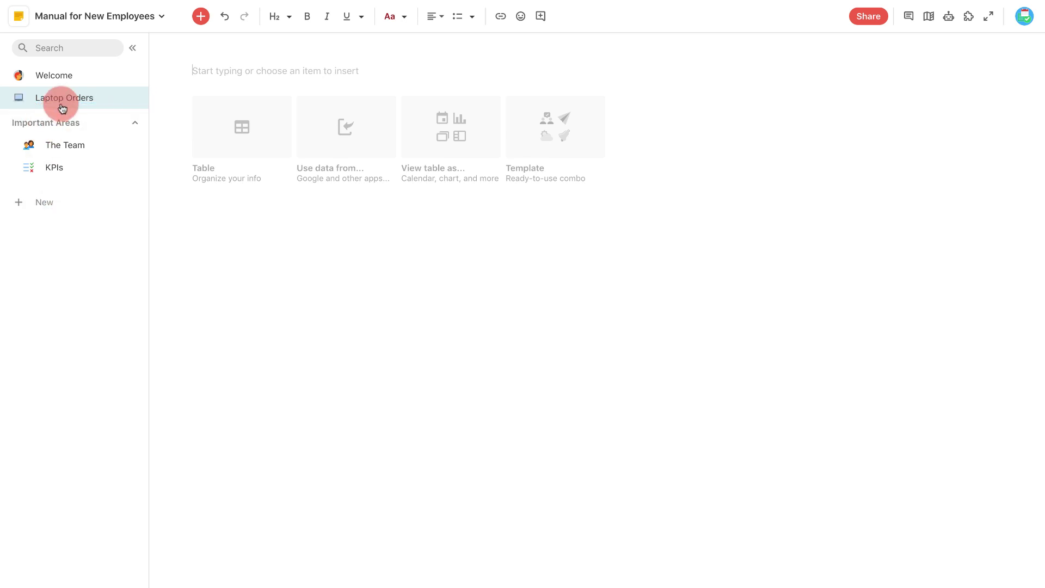
left_click_drag(67, 104, 89, 154)
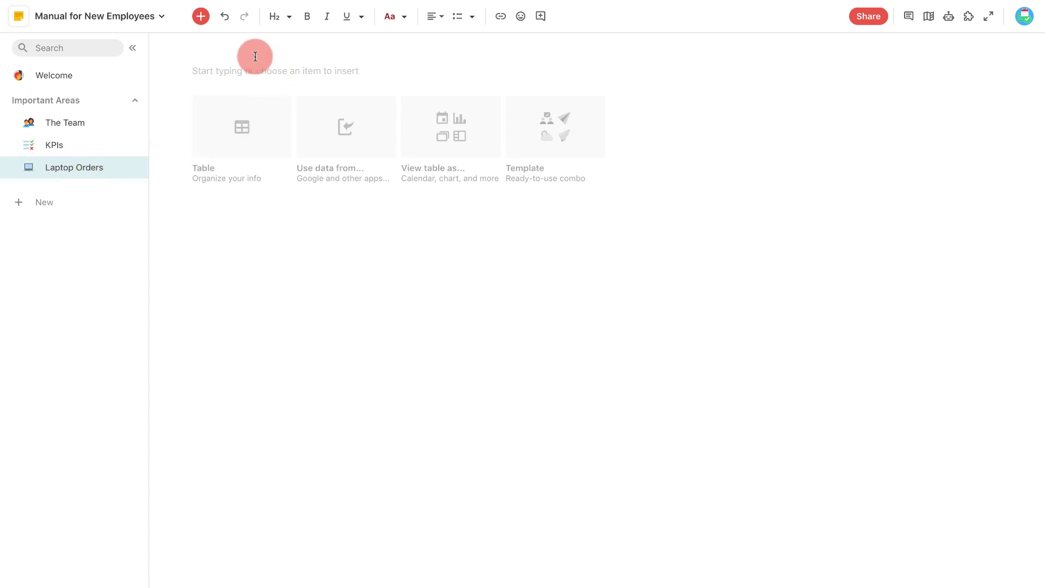
- Add the H2 heading "Laptop Order Form" to the Laptop Orders section and start a new line below it
left_click(274, 21)
left_click(312, 79)
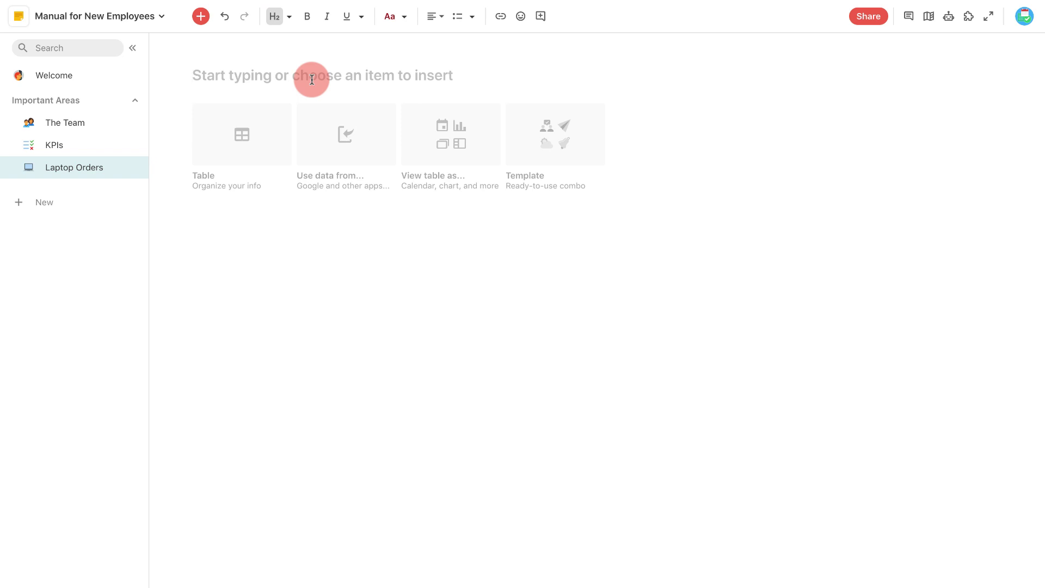
type("Laptop Order Fo")
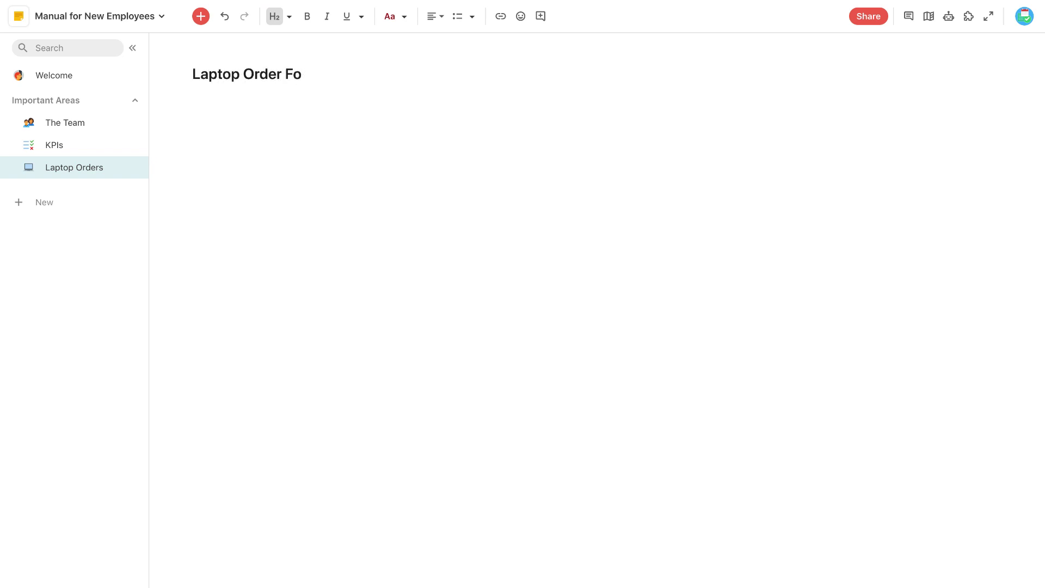
type("rm")
key("Return")
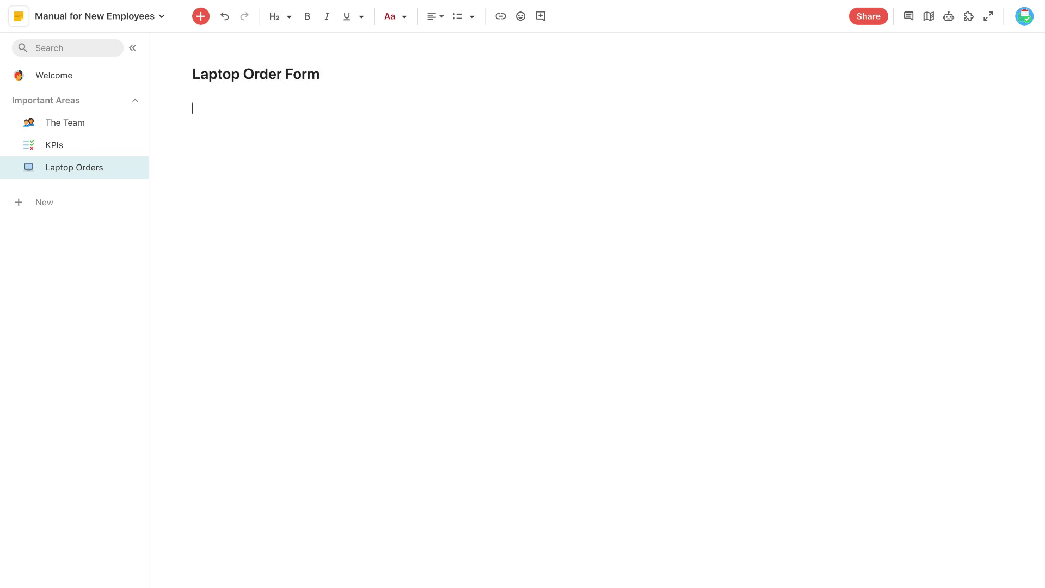
- Start a form embed below the Laptop Order Form heading and open its link for entry
left_click(201, 16)
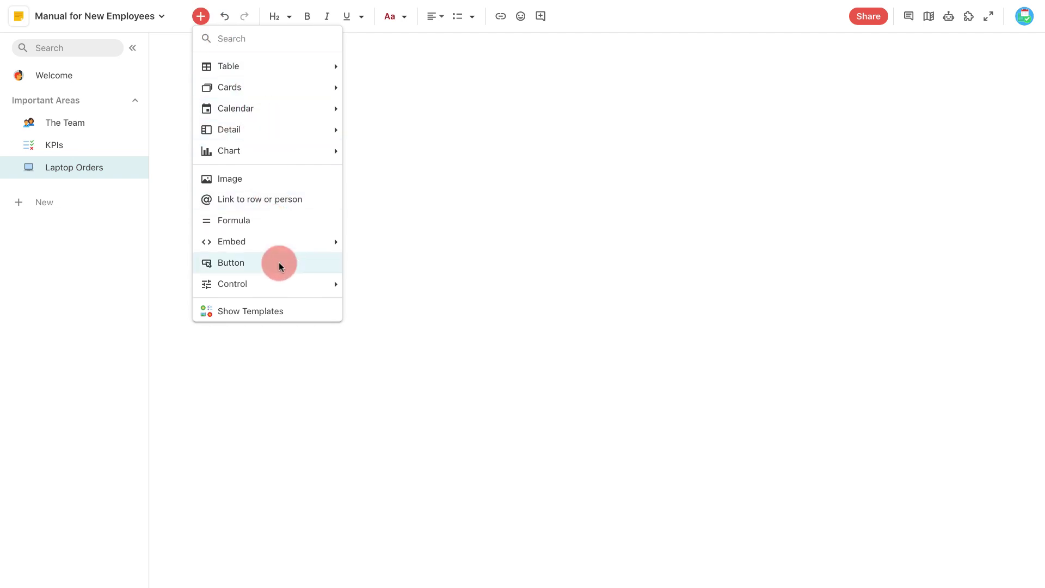
mouse_move(281, 287)
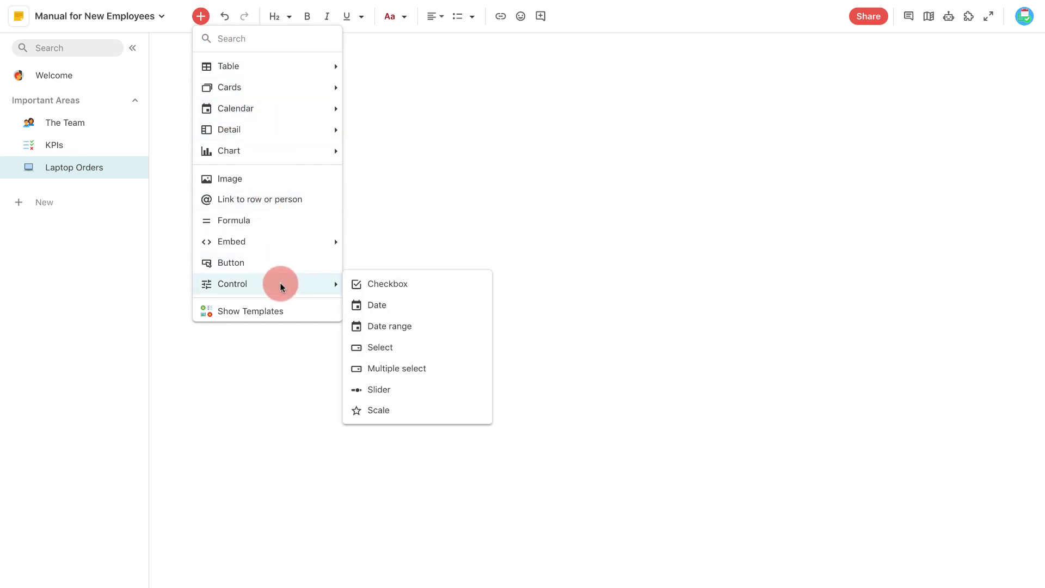
mouse_move(280, 246)
left_click(384, 346)
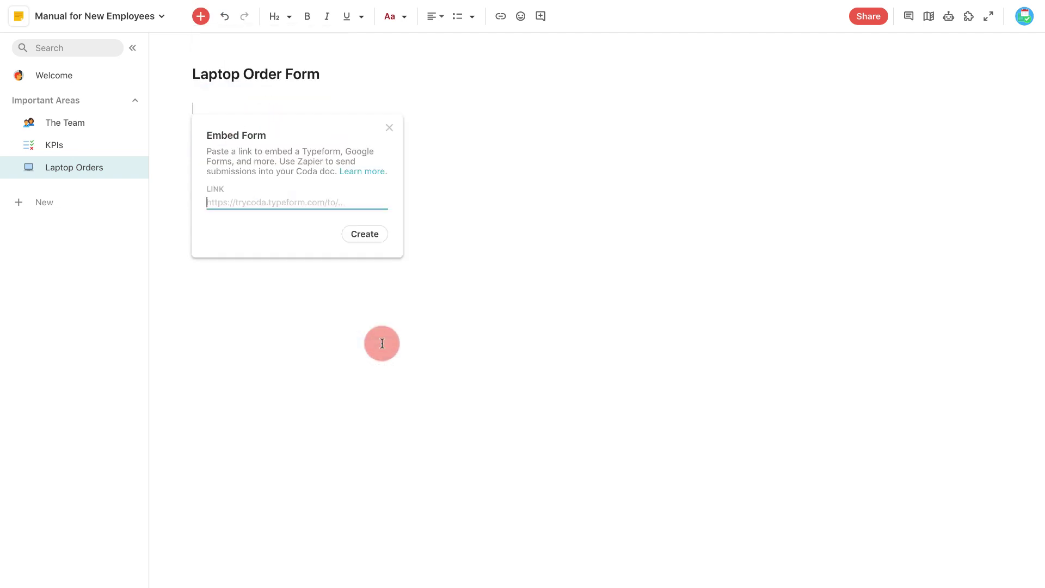
left_click(357, 200)
- Exit the browser's full-screen view and open Google Drive in a new tab
mouse_move(221, 4)
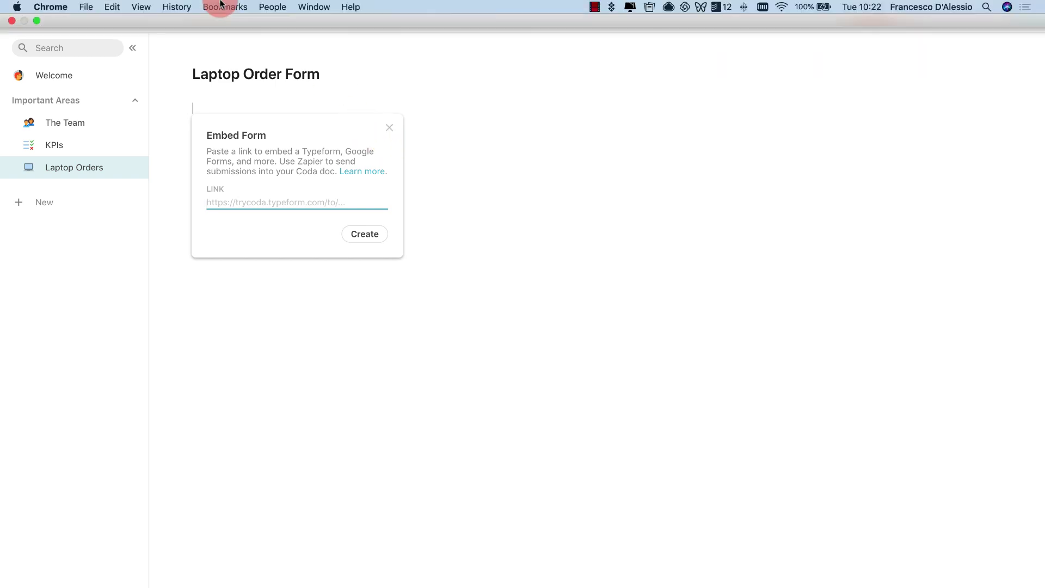
left_click(38, 21)
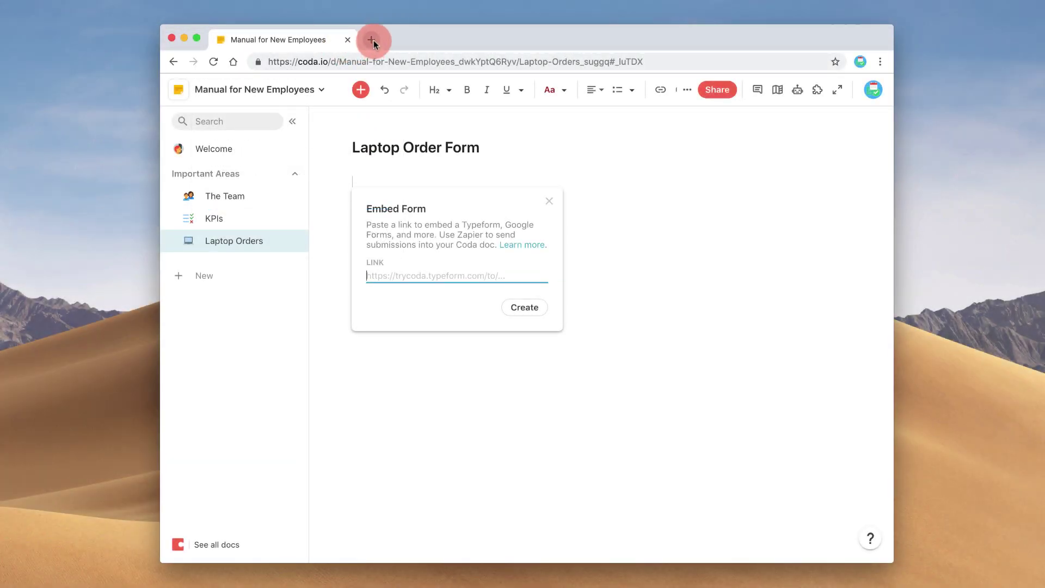
left_click(373, 40)
left_click(445, 89)
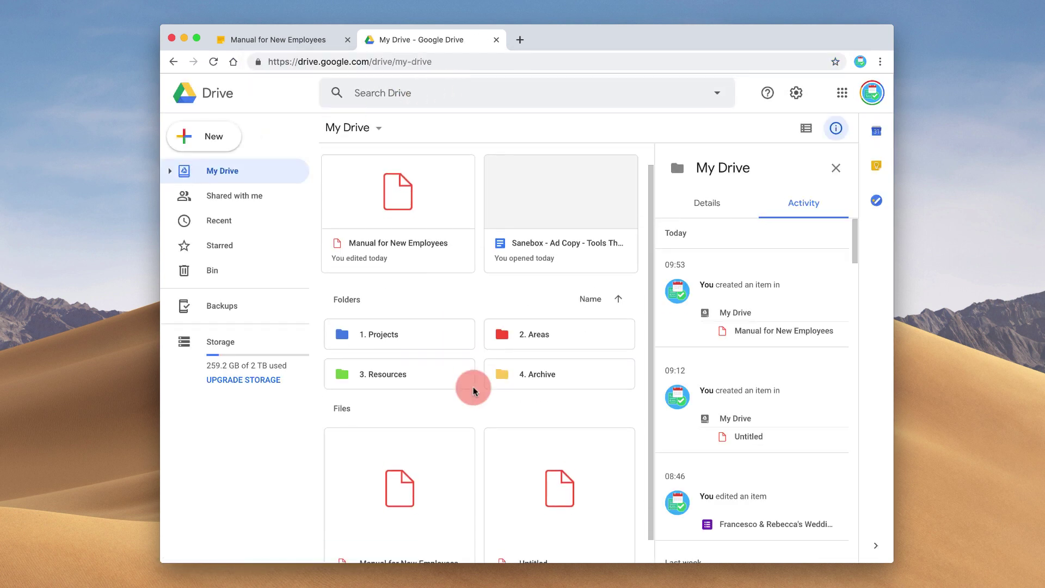
- Locate the Manual for New Employees file in My Drive and examine its activity and details
left_click(434, 225)
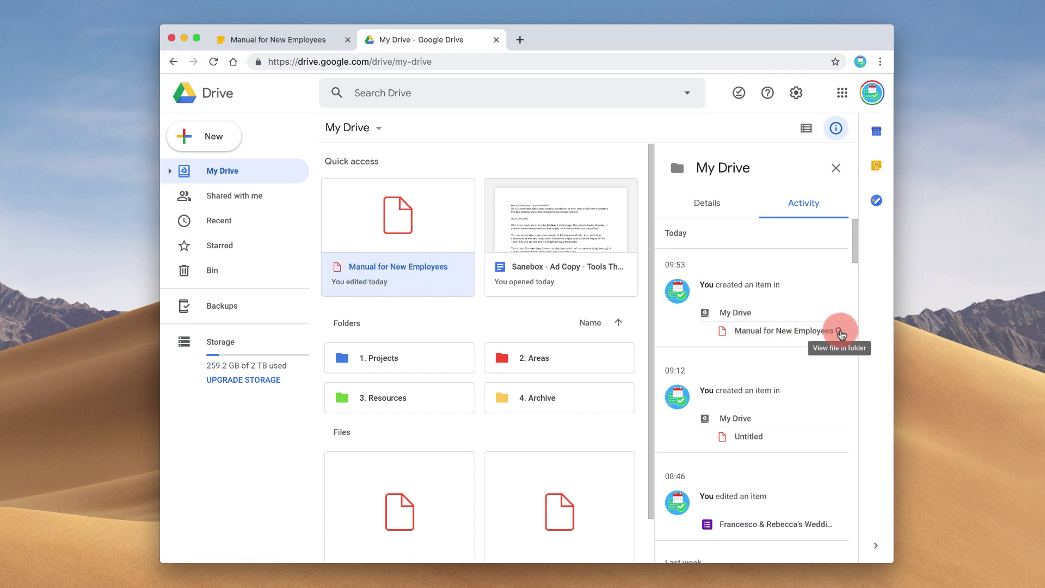
left_click(841, 333)
left_click(442, 429)
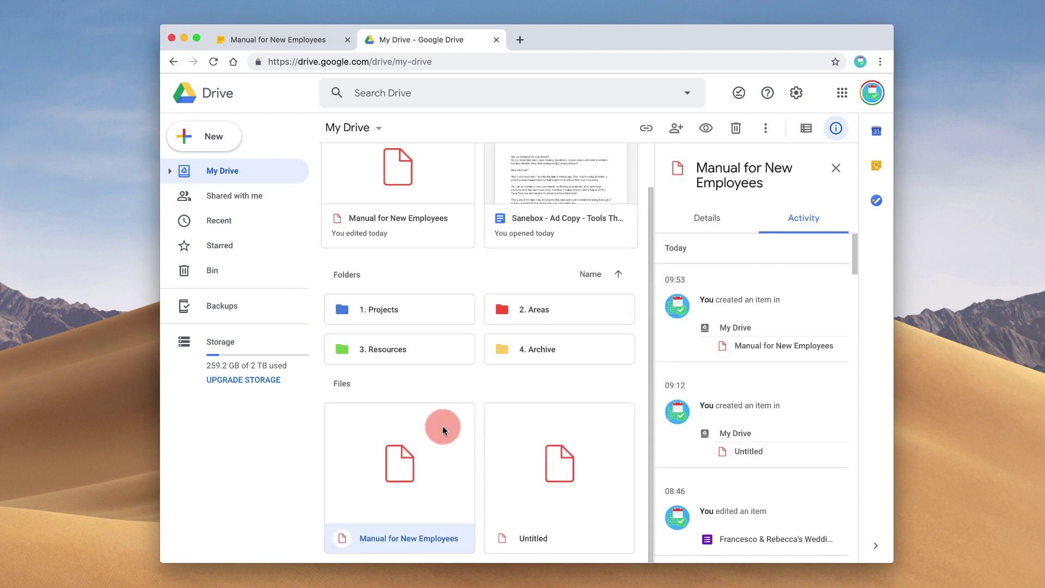
left_click(720, 216)
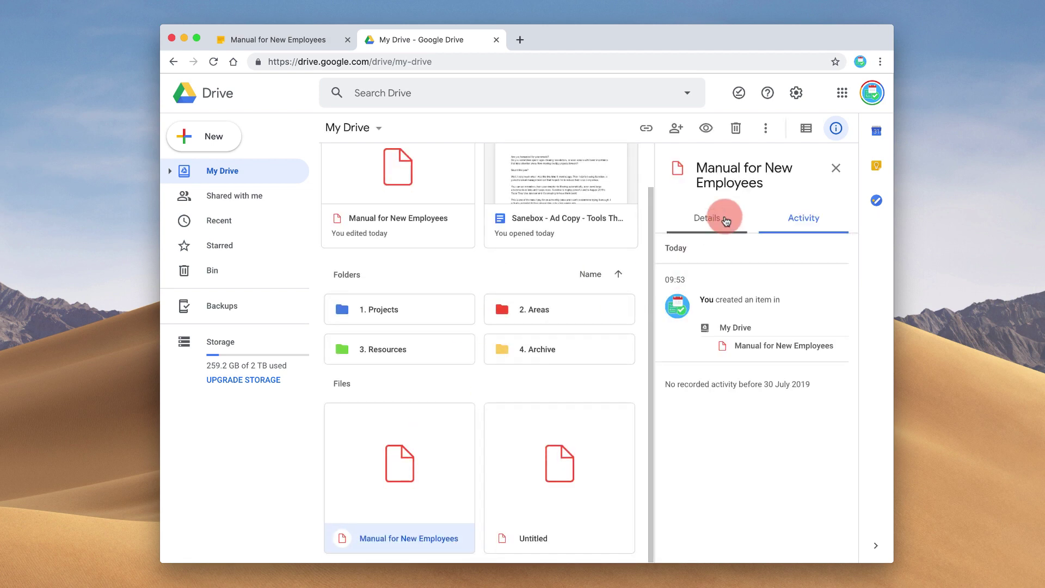
left_click_drag(736, 325, 760, 334)
left_click(760, 334)
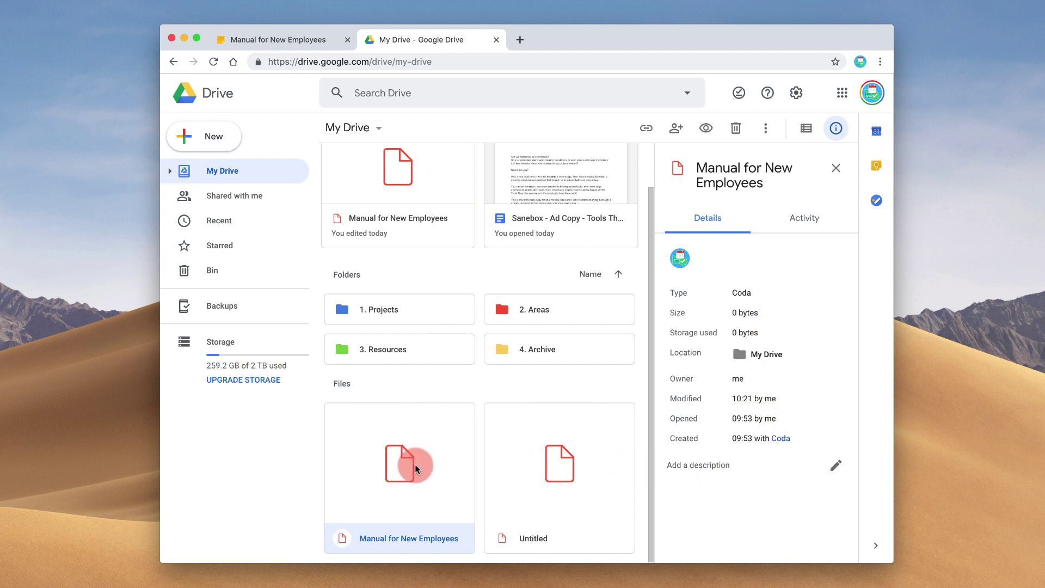
- Create a new Google Form from Drive and title it "Laptop Form Sign-up"
left_click(230, 140)
mouse_move(344, 280)
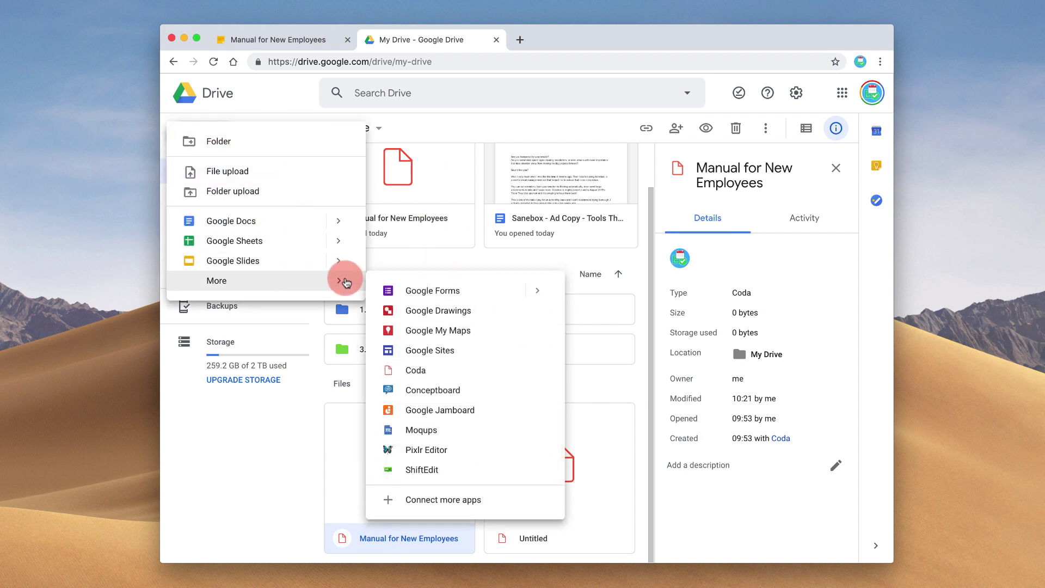
left_click(408, 294)
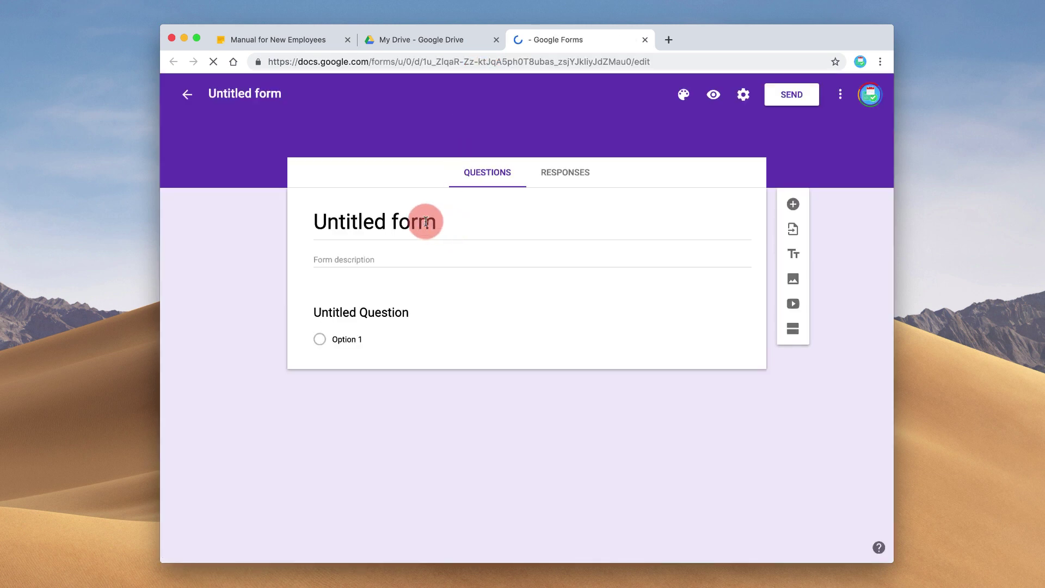
left_click(423, 223)
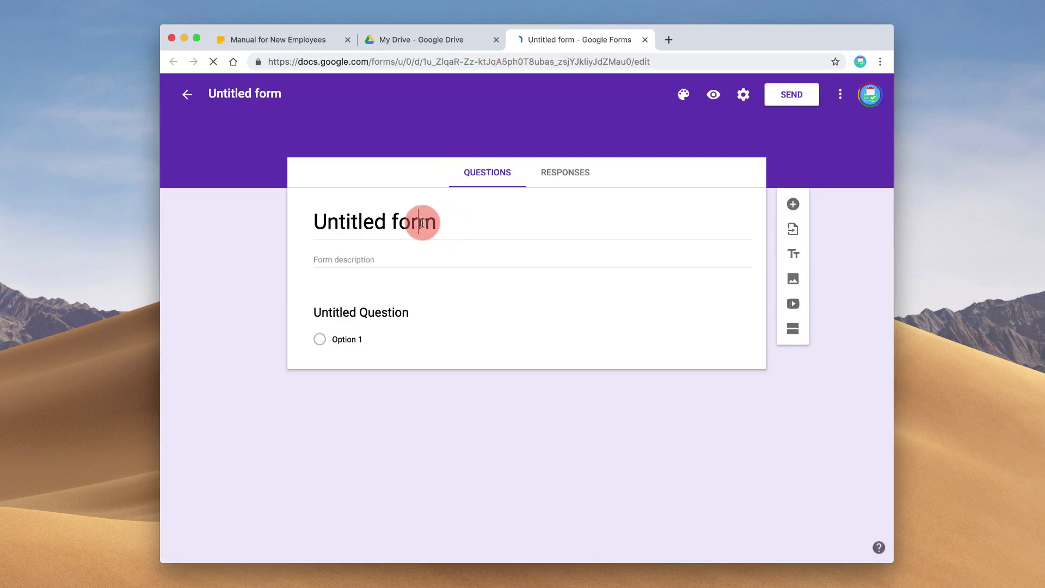
left_click(422, 222)
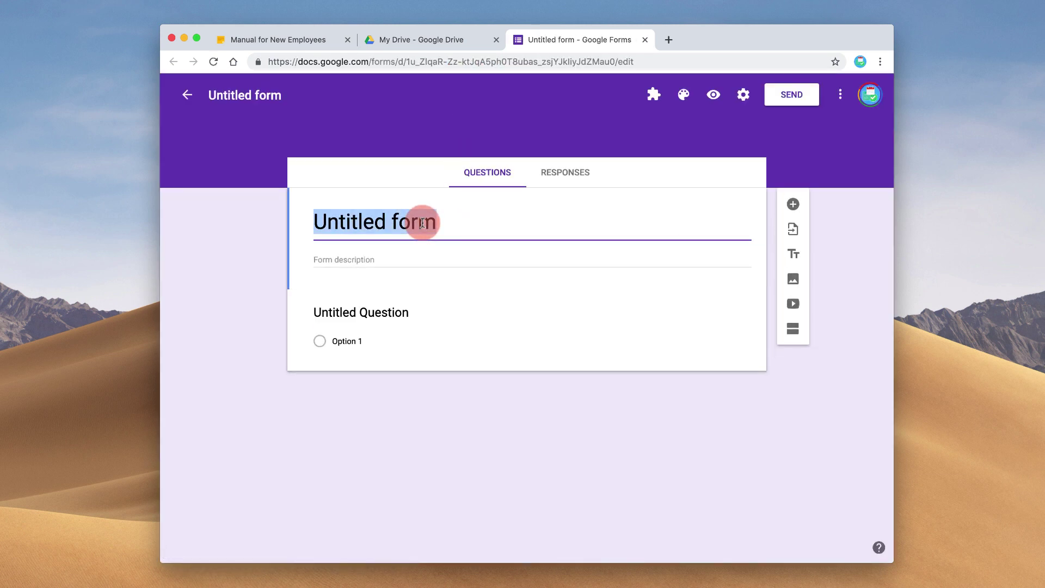
type("Laptop Form Sign-up")
- Set the first question to "What laptop would you like?" with the options Mac and PC, and make it required
left_click(364, 314)
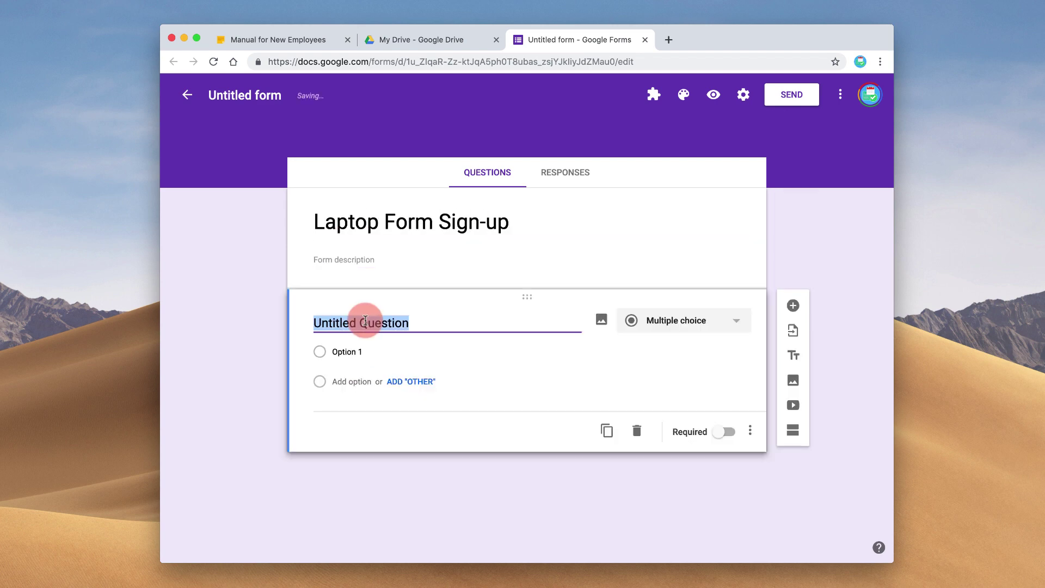
type("What laptop would you like?")
left_click(348, 352)
type("Mac")
left_click(352, 382)
type("PC")
left_click(724, 461)
- Add a short-answer question reading "What power do you need?"
left_click(793, 309)
type("What power? ")
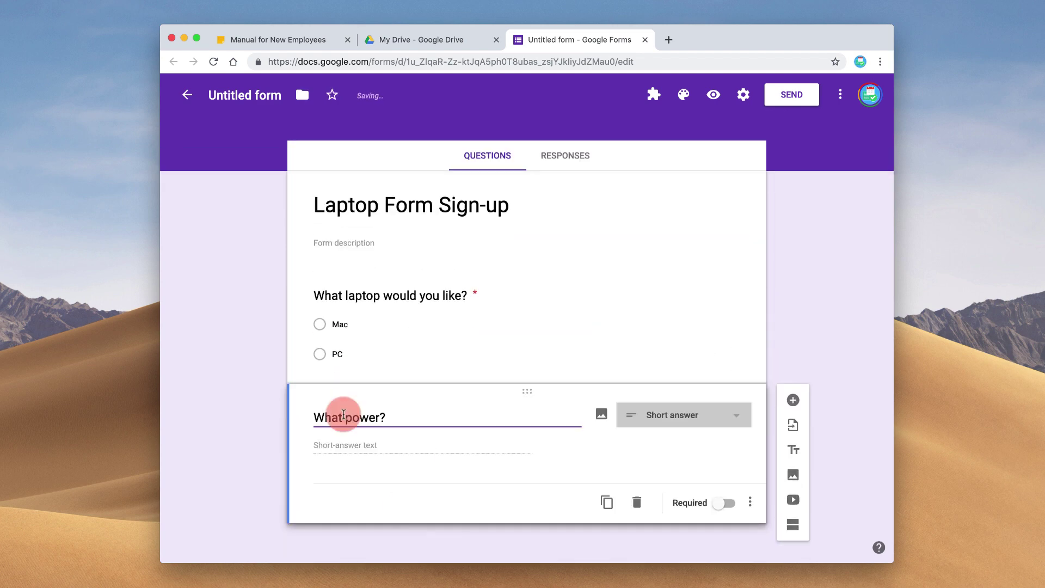
type("do you need")
- Add a date question reading "When do you need it by?"
left_click(793, 400)
left_click(377, 422)
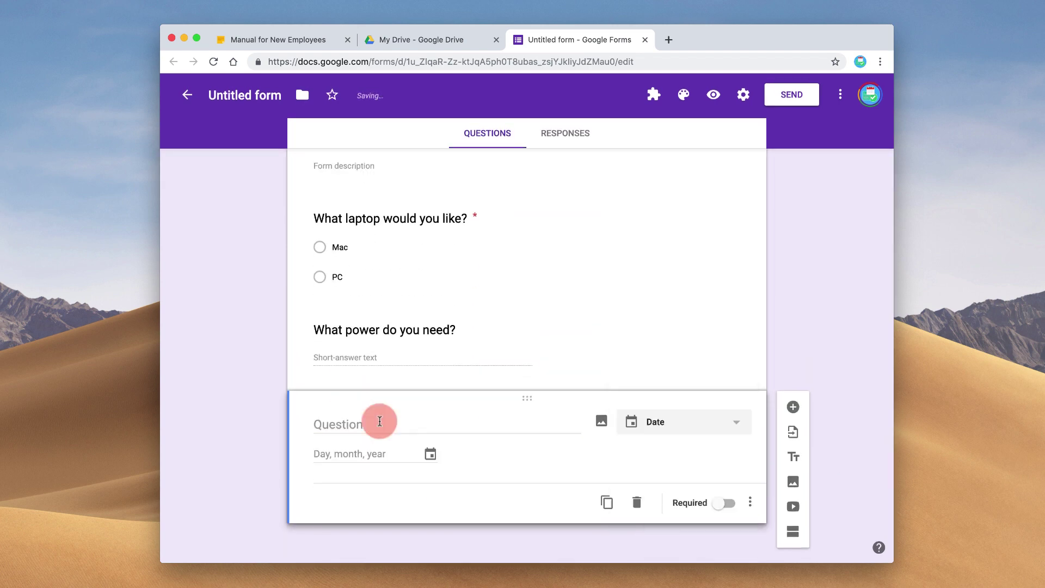
type("When do you need it by?")
- Open the send options of the laptop form and copy its shareable link
scroll(722, 238, "up", 3)
left_click(783, 97)
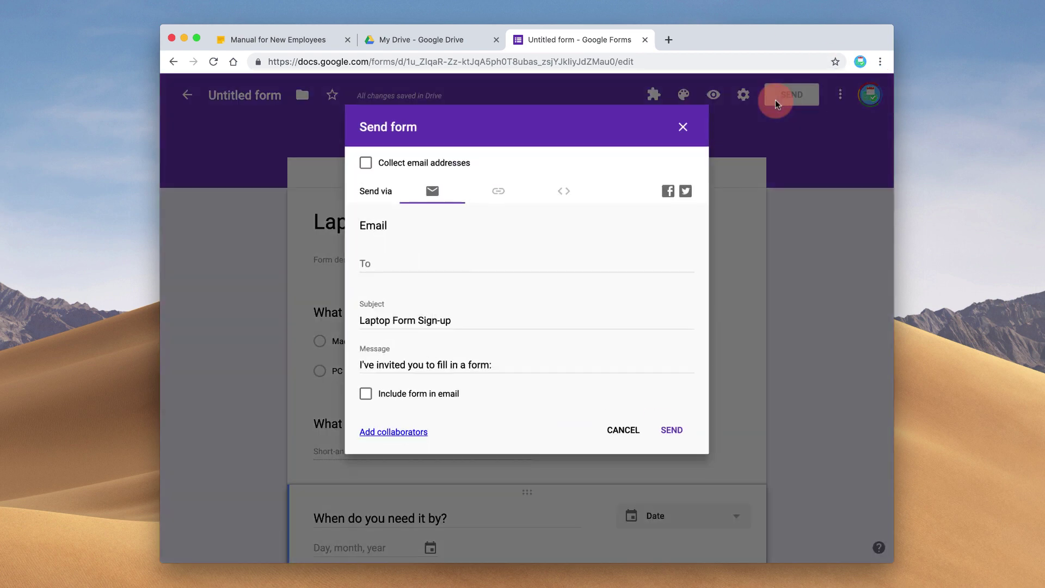
left_click(528, 187)
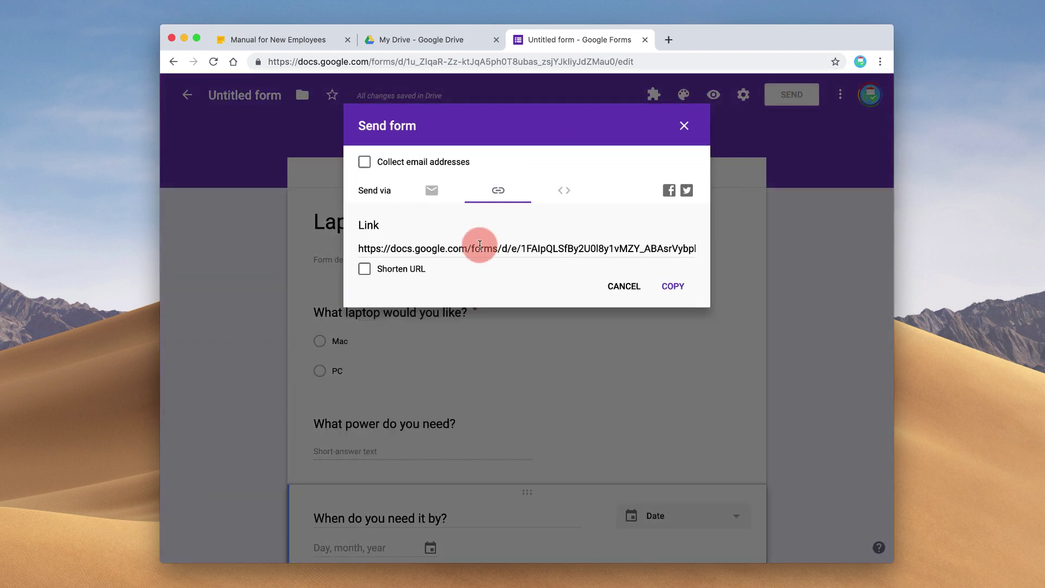
left_click(403, 249)
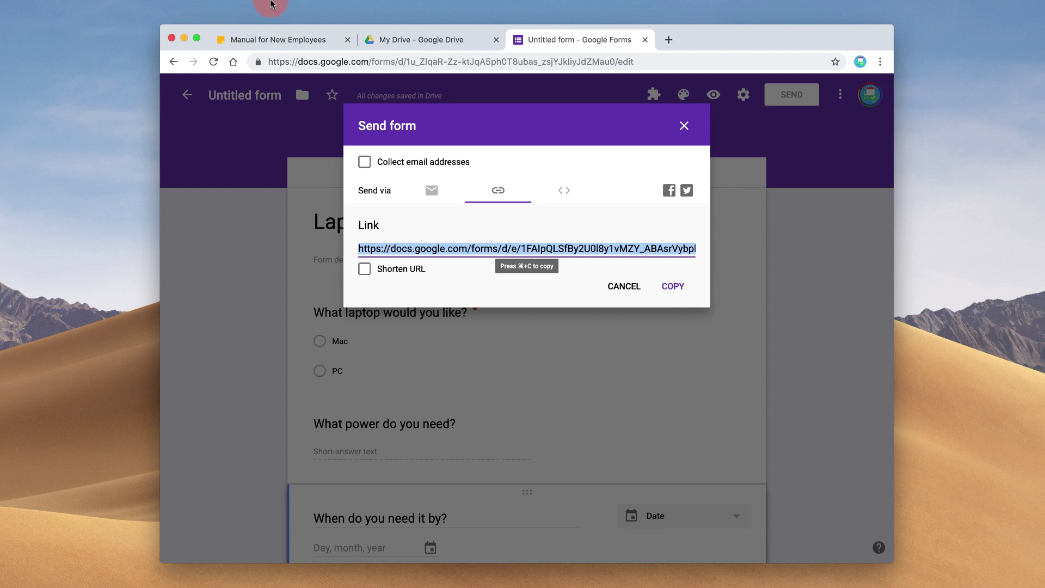
- Switch to the Coda doc and embed the Google Form below the "Laptop Order Form" heading using the copied link
left_click(265, 43)
left_click(396, 263)
key("cmd+v")
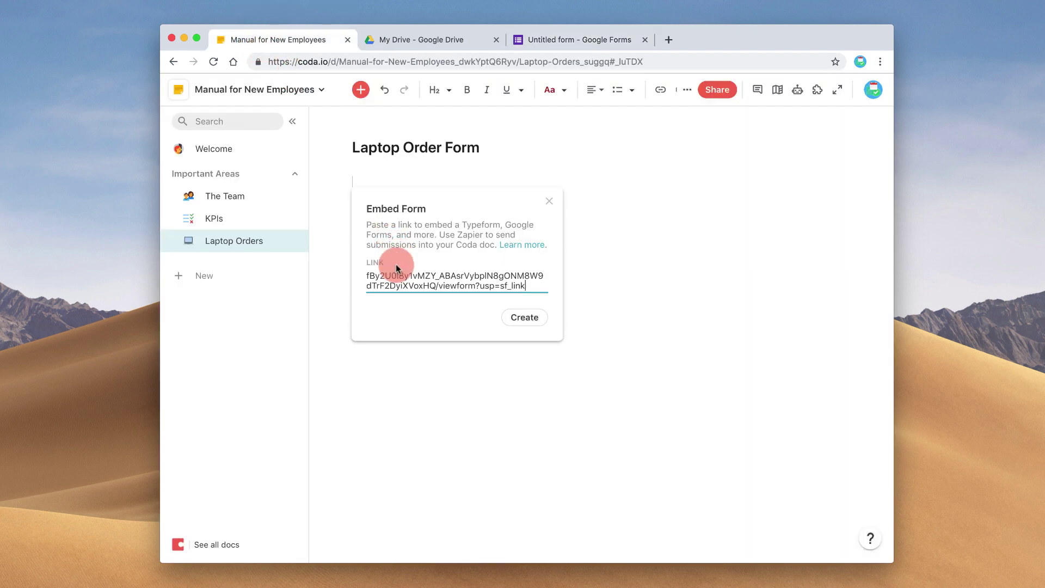
left_click(524, 325)
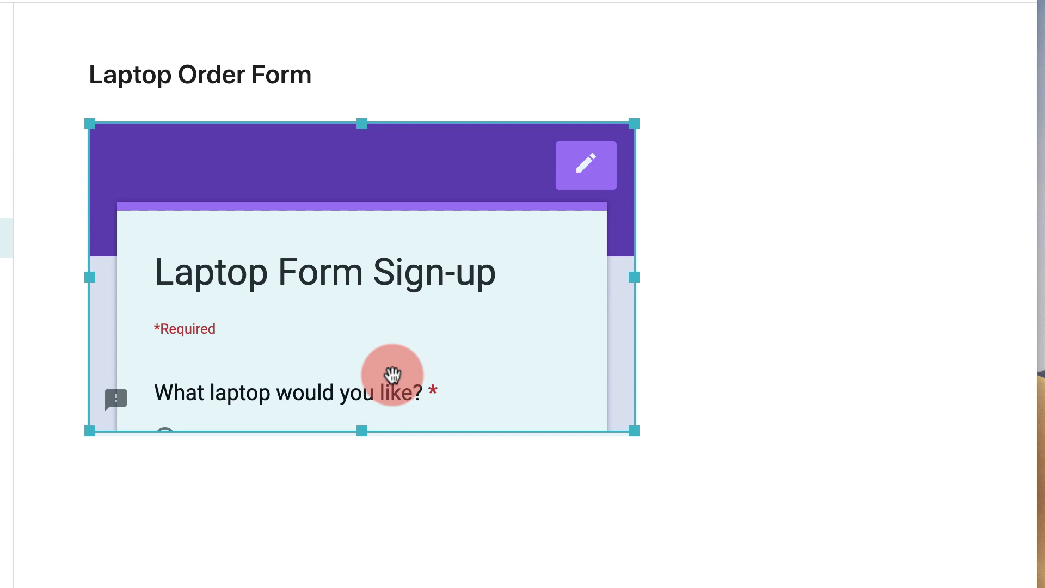
- Enlarge the embedded form in height and width so that its questions fit inside the frame
left_click_drag(364, 431, 375, 587)
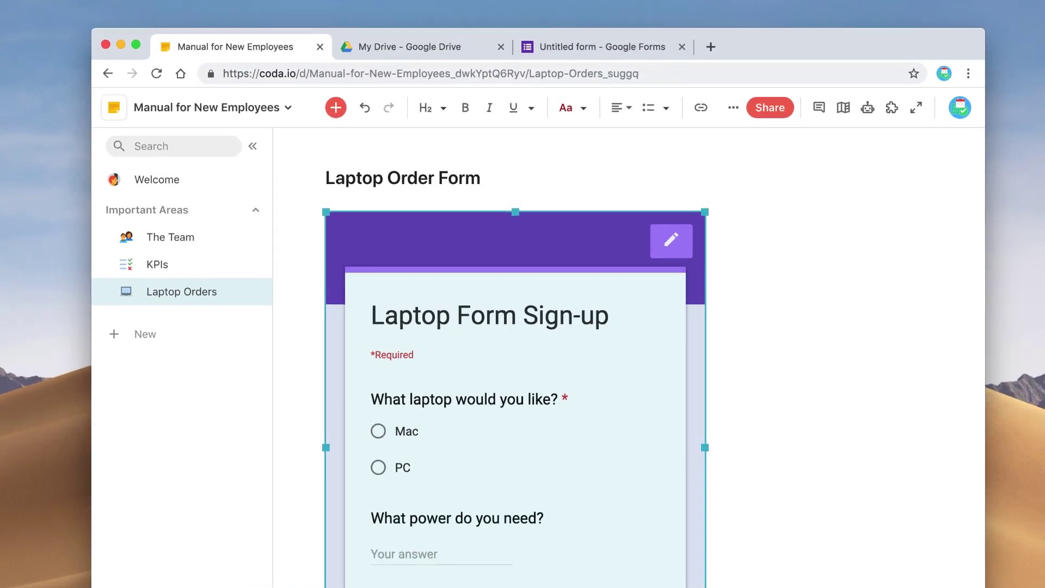
left_click(560, 533)
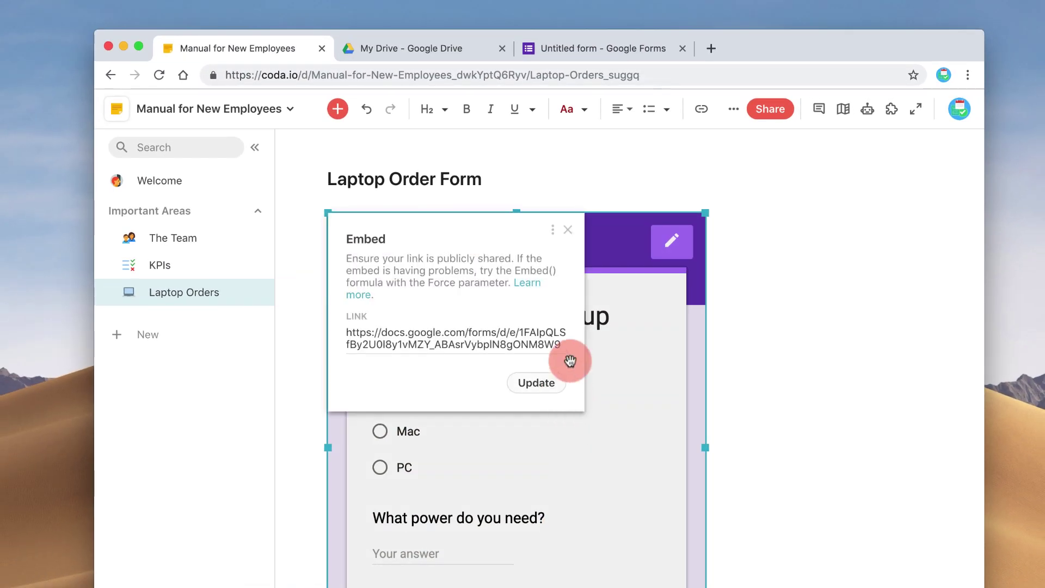
left_click(570, 229)
scroll(570, 228, "down", 1)
scroll(624, 342, "down", 1)
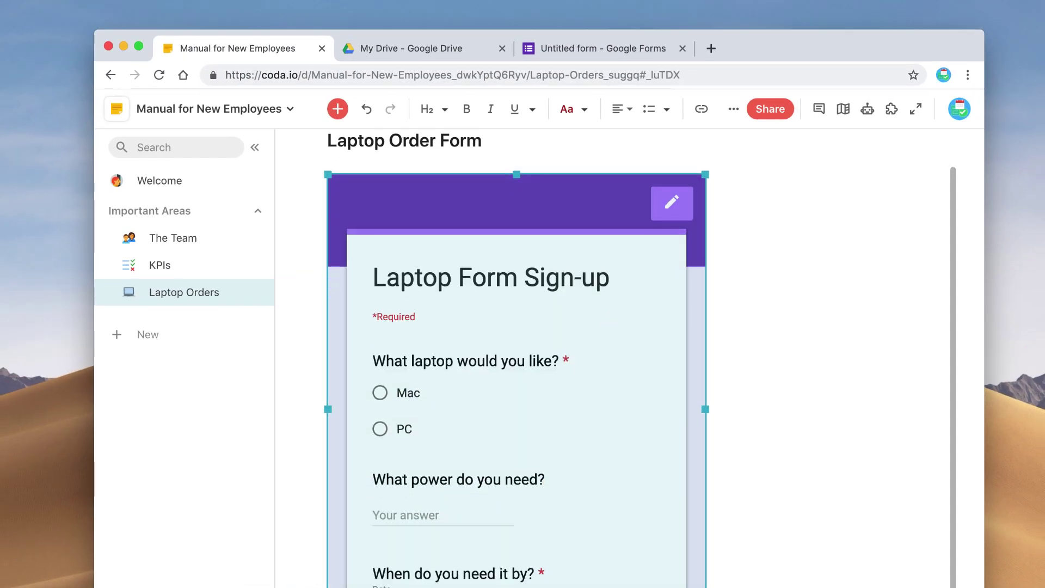
left_click_drag(706, 587, 749, 587)
scroll(593, 467, "down", 1)
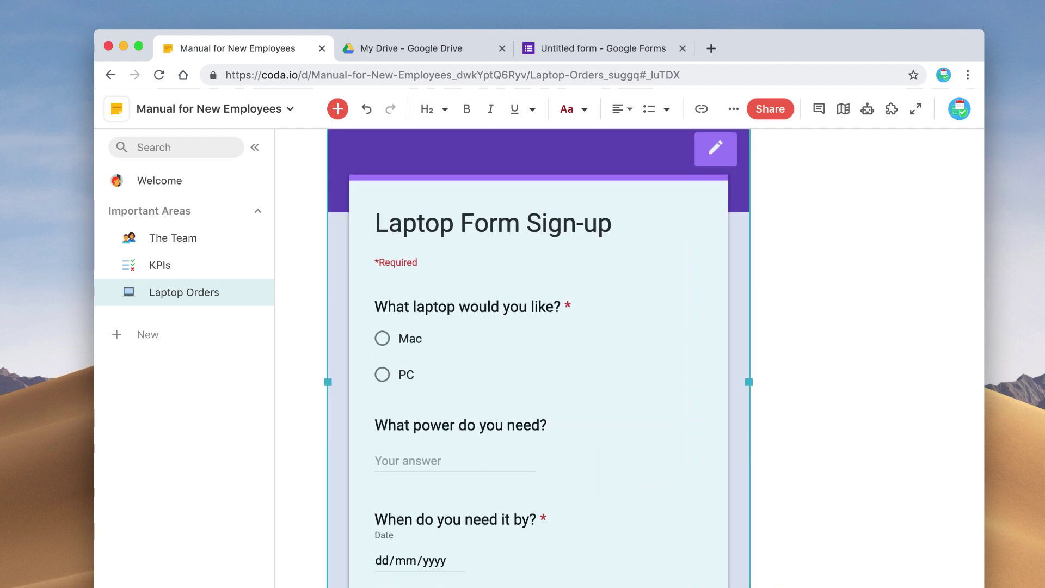
- Visit the Welcome checklist, then try out the embedded laptop form by choosing Mac and activating the date answer
left_click(199, 188)
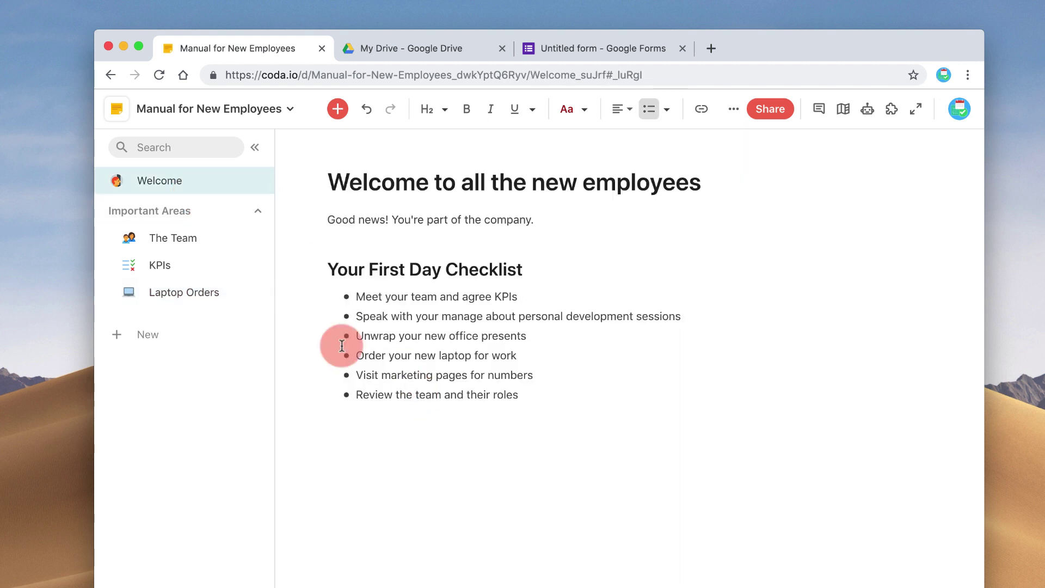
left_click(204, 294)
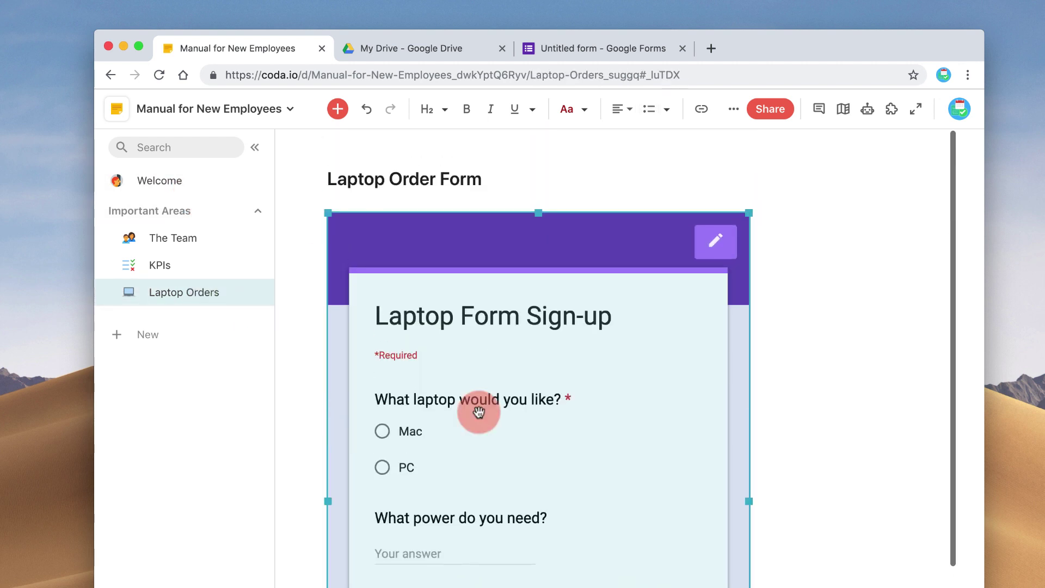
scroll(762, 364, "down", 2)
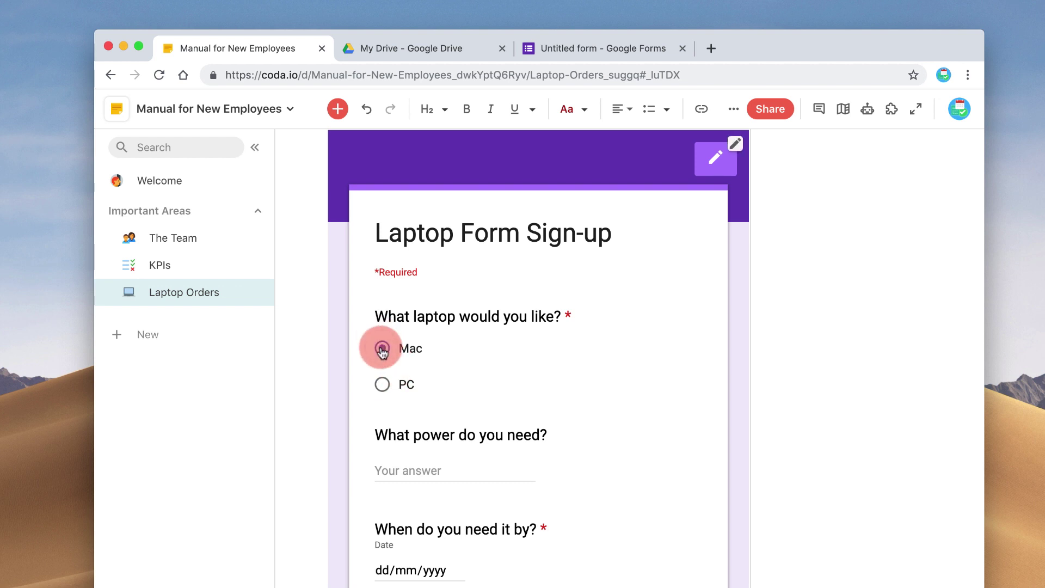
left_click(382, 349)
scroll(401, 435, "down", 2)
left_click(402, 482)
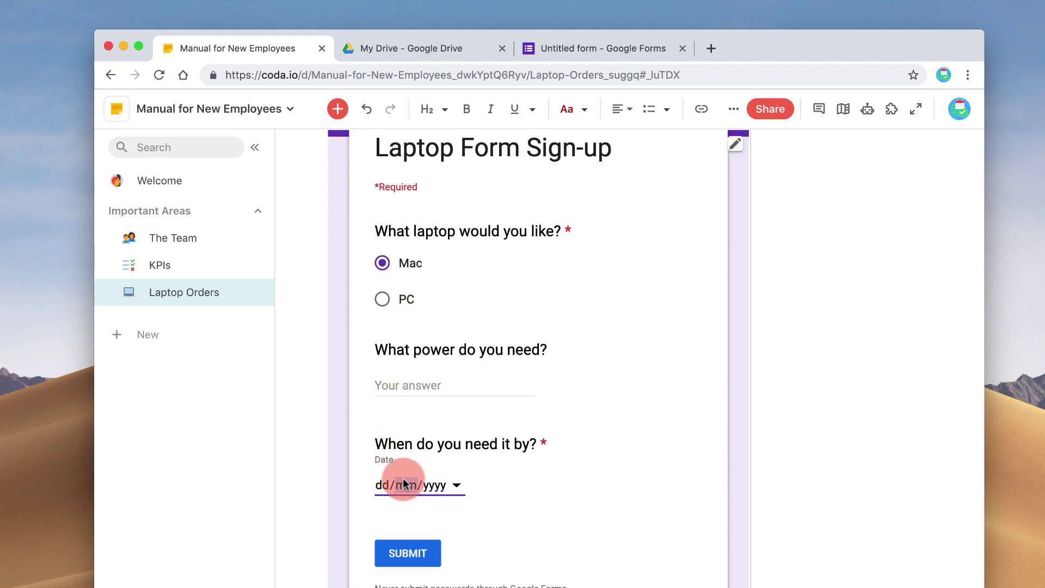
scroll(777, 400, "up", 2)
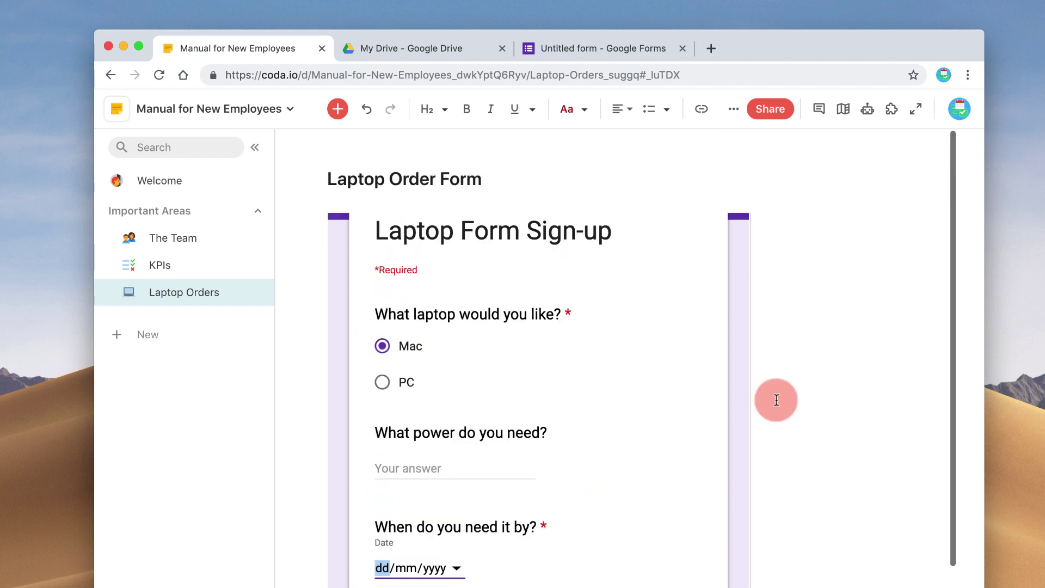
left_click(822, 364)
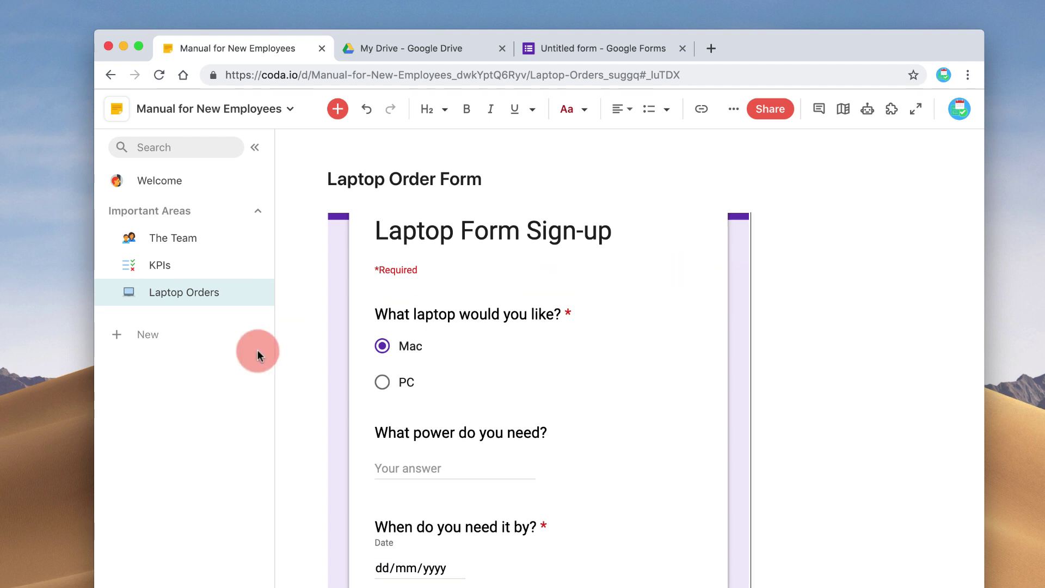
- Look through the embed types that can be inserted and review the embedded form without adding anything
left_click(340, 109)
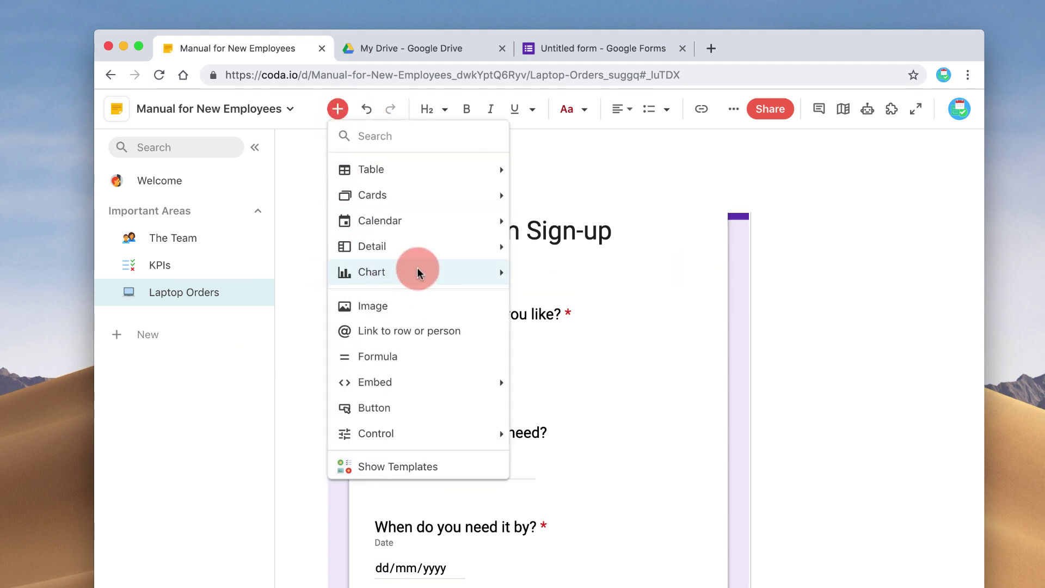
mouse_move(443, 381)
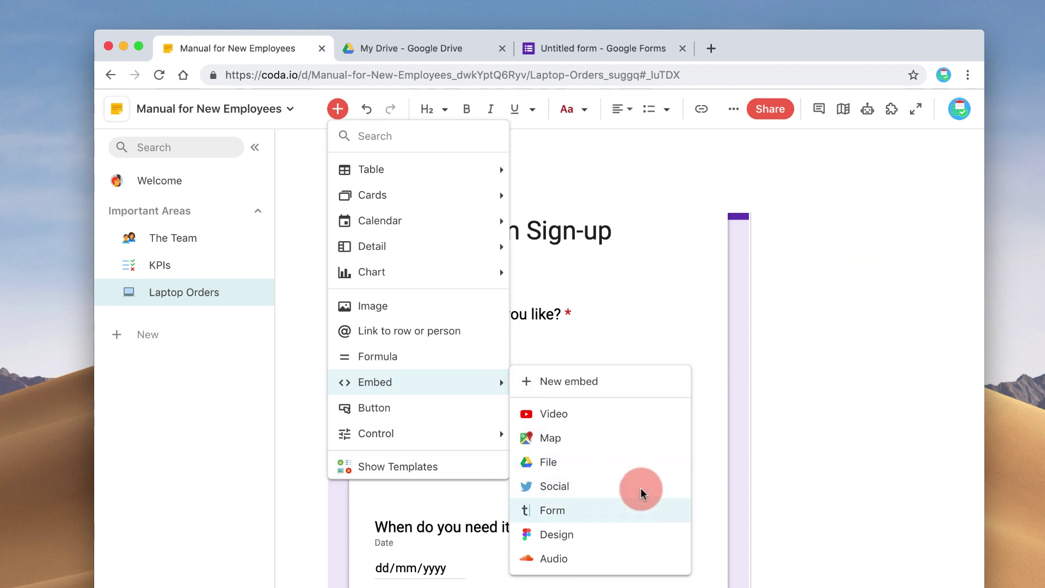
left_click(889, 304)
scroll(890, 304, "down", 2)
scroll(706, 266, "up", 3)
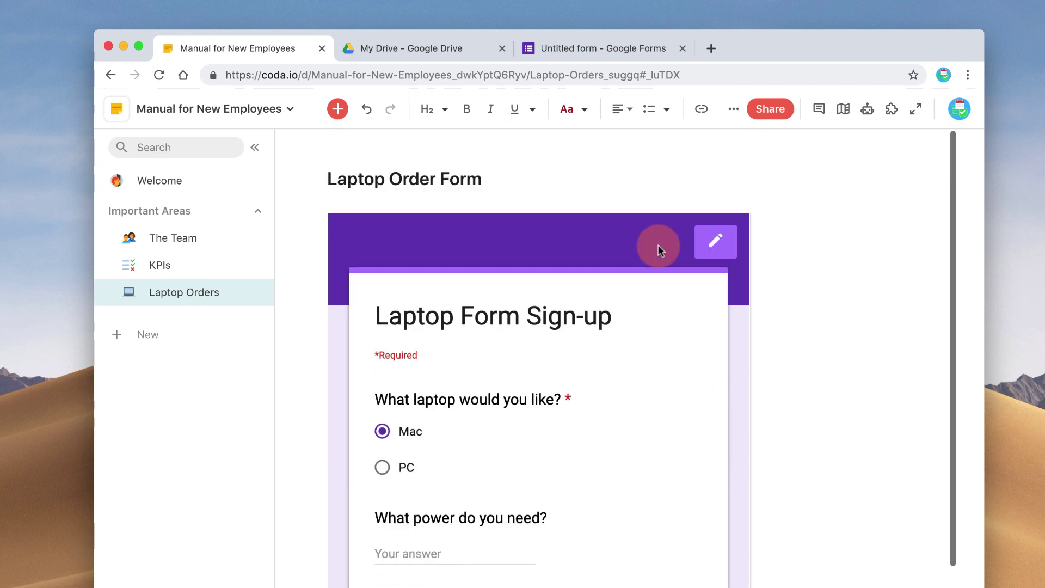
- Add a section named "Progress" with a green check mark icon and place it between KPIs and Laptop Orders
left_click(177, 190)
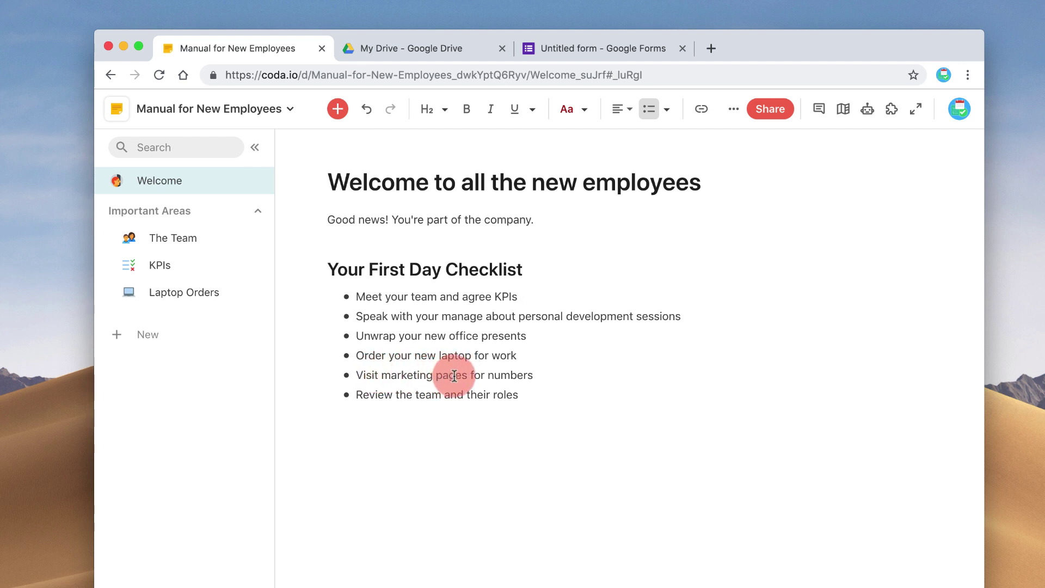
left_click(148, 329)
left_click(147, 365)
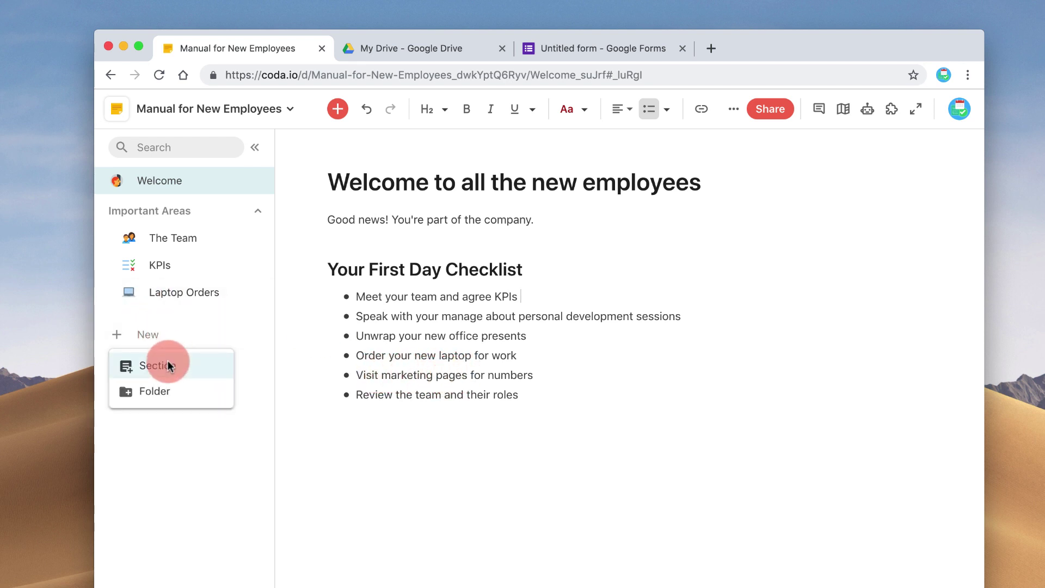
type("S")
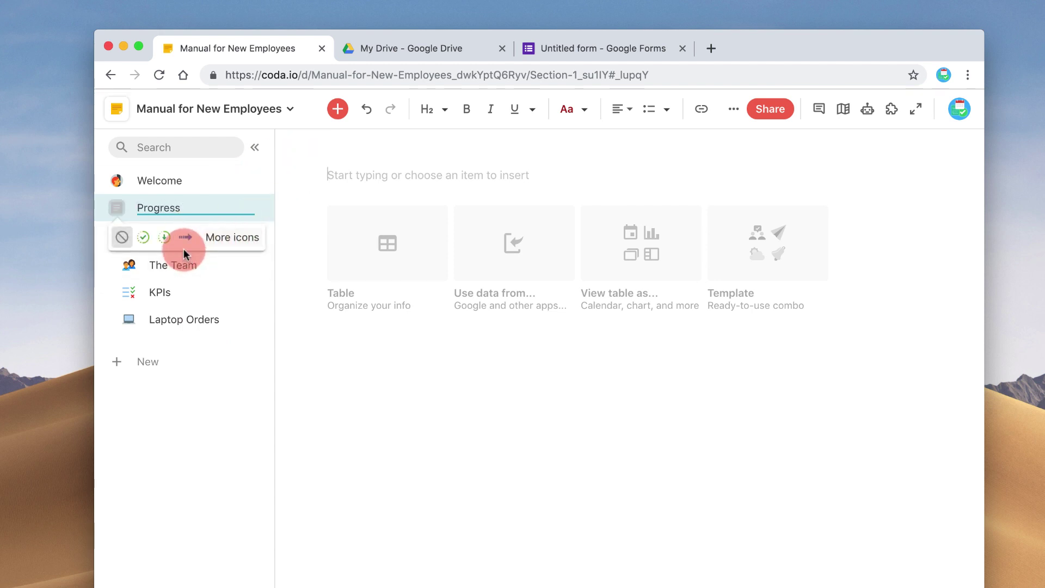
left_click(144, 238)
left_click_drag(136, 206, 185, 301)
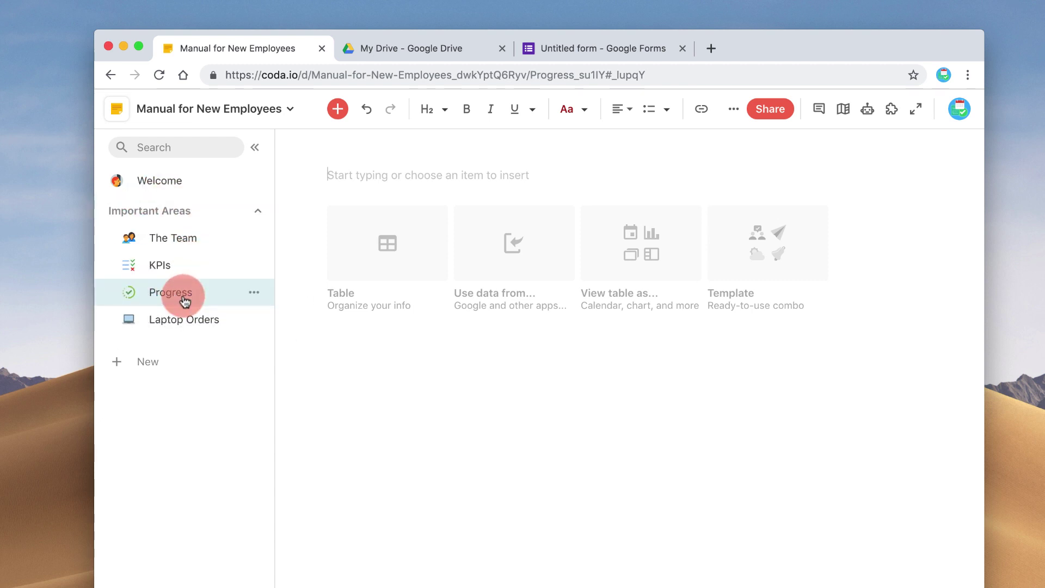
- Insert a blank table in the Progress section and title it "Performance So Far"
left_click(383, 225)
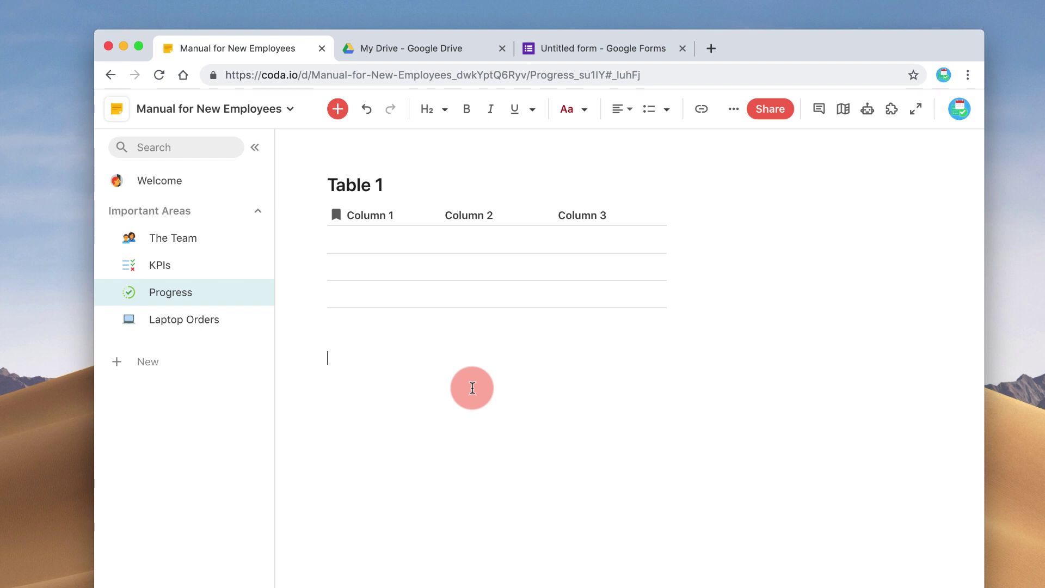
left_click(356, 177)
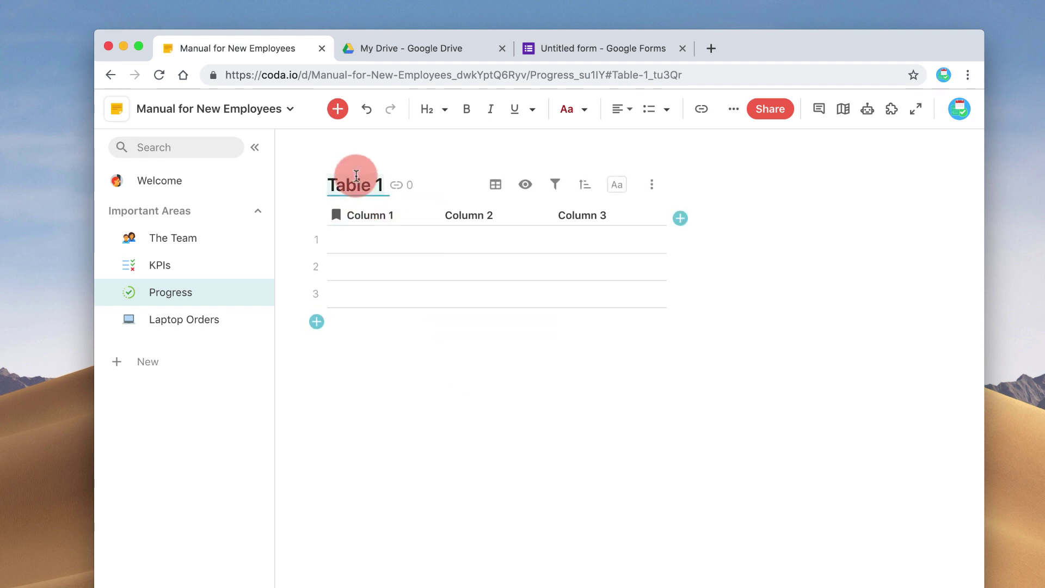
type("Performance")
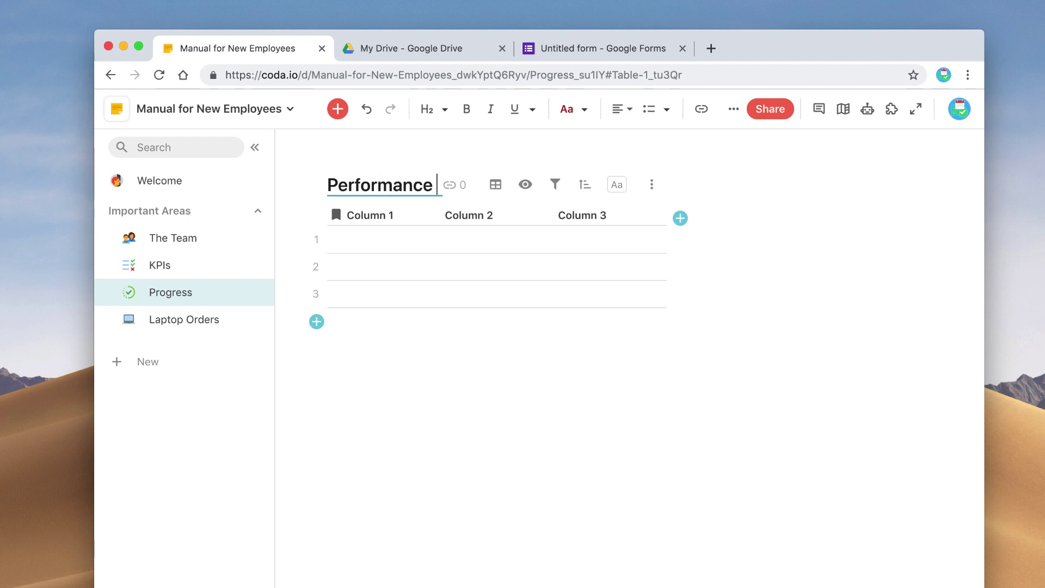
type(" So Far")
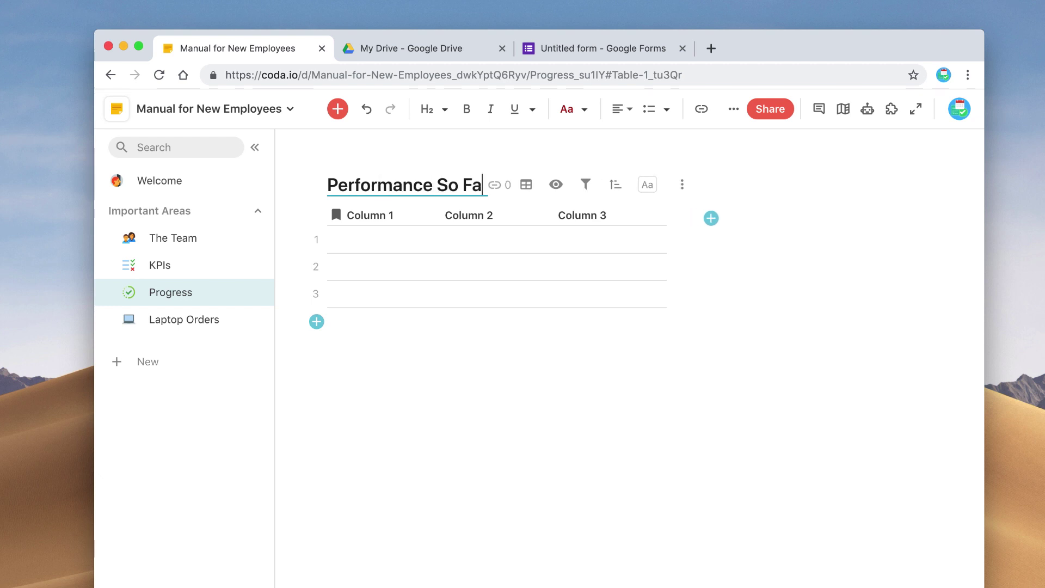
- Rename the first column of the Performance So Far table to "Platform"
left_click(383, 236)
left_click(379, 215)
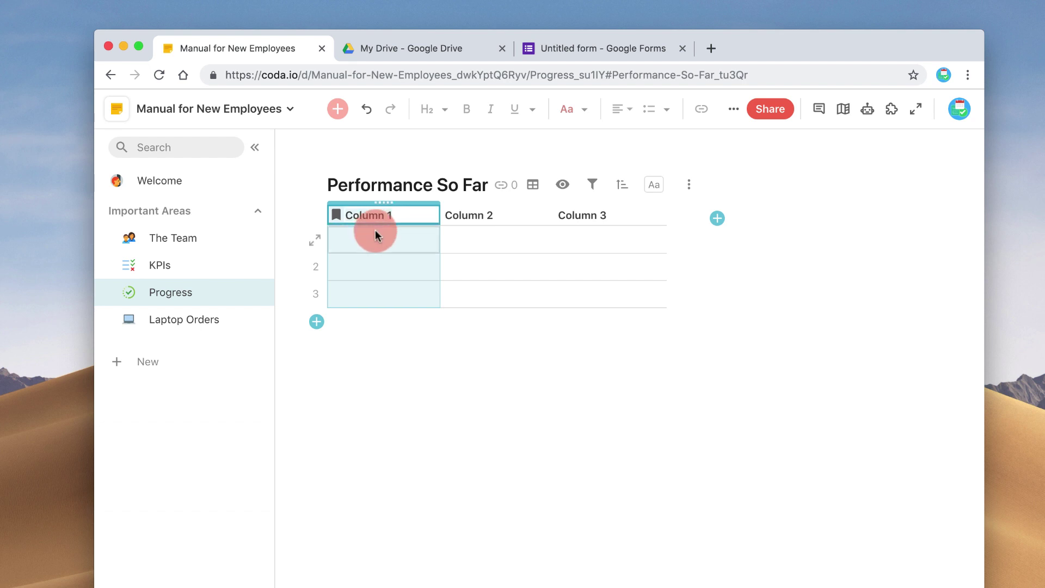
type("Platform")
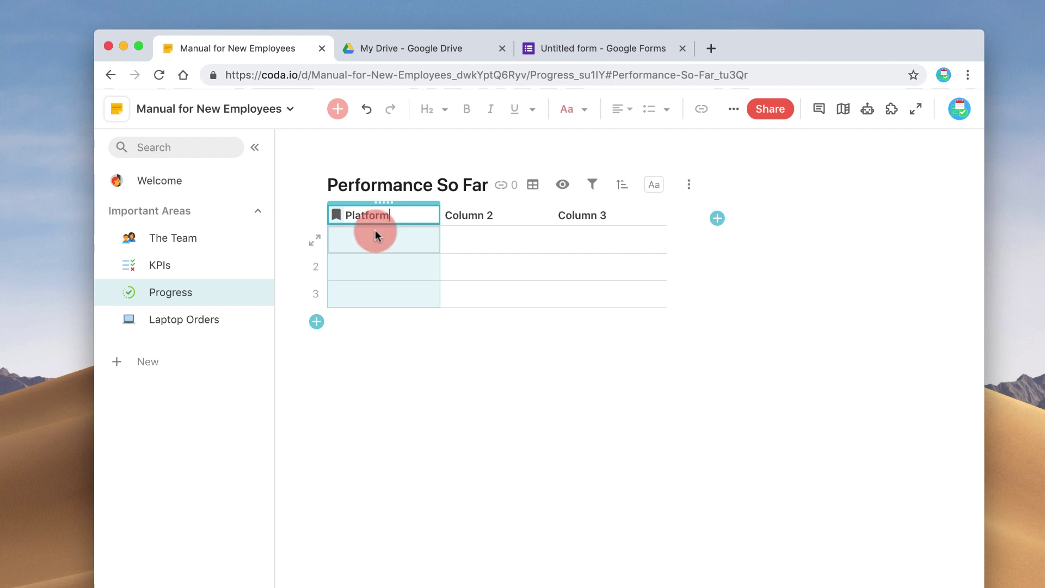
- Set the format of the table's second column to Number
left_click(462, 217)
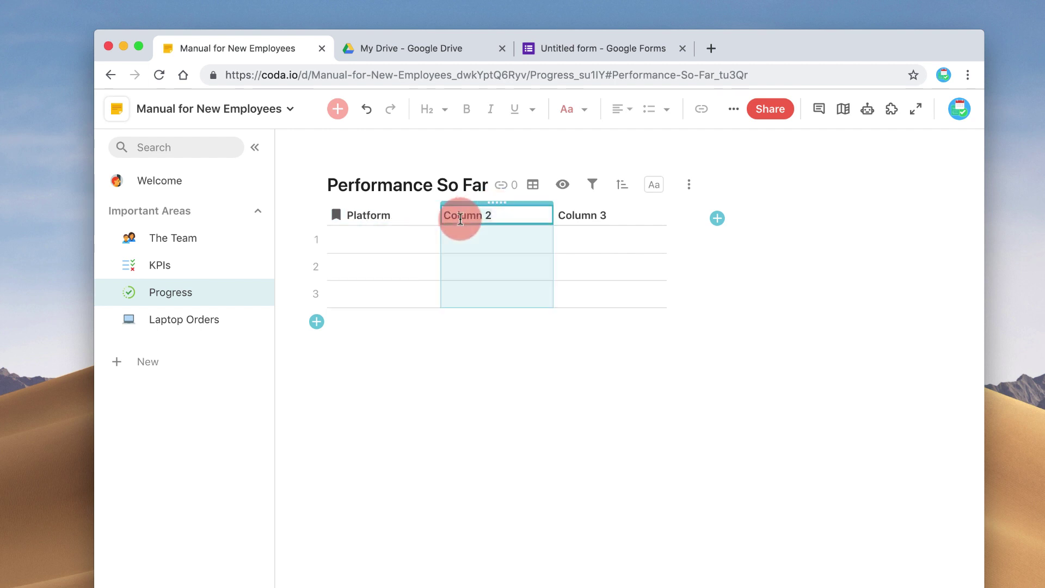
left_click(574, 216)
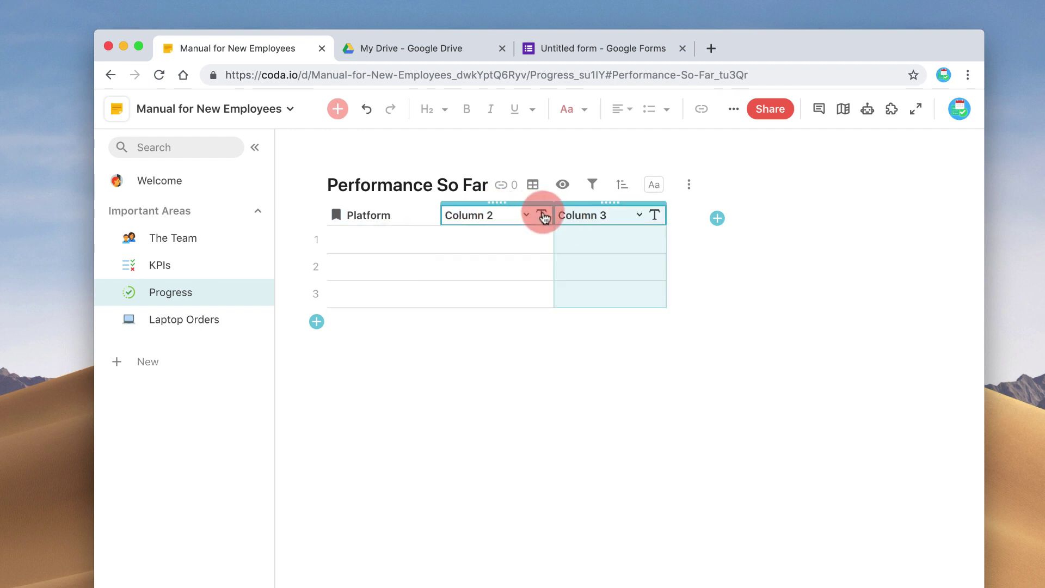
left_click(543, 217)
left_click(574, 269)
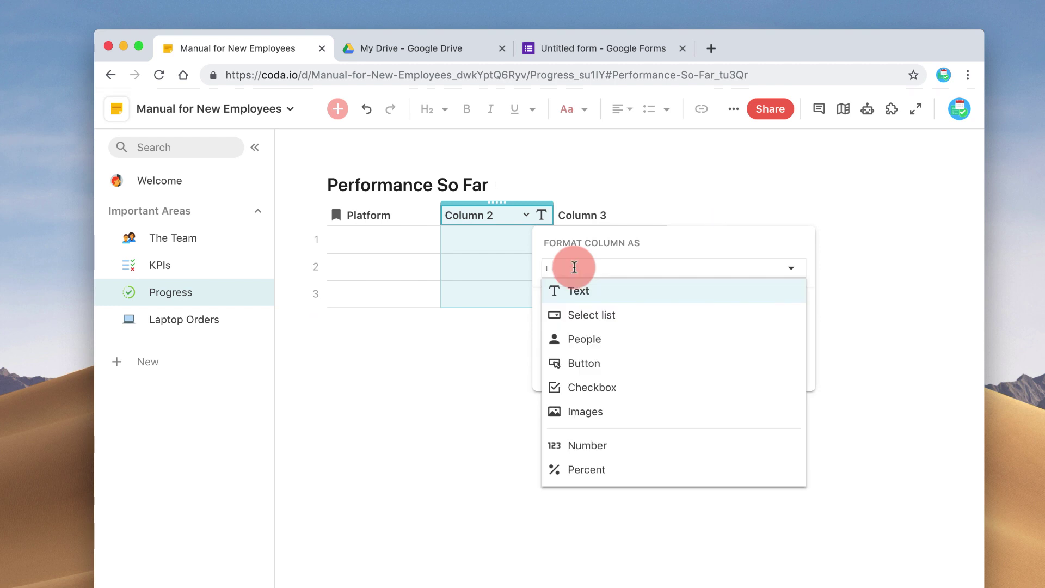
scroll(608, 408, "down", 2)
left_click(609, 411)
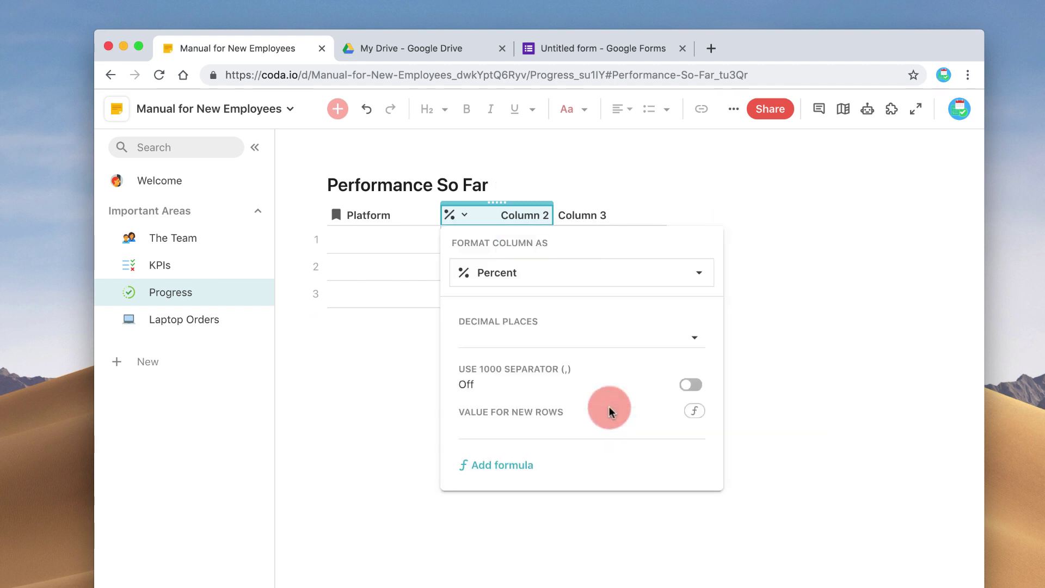
left_click(532, 277)
scroll(537, 462, "down", 1)
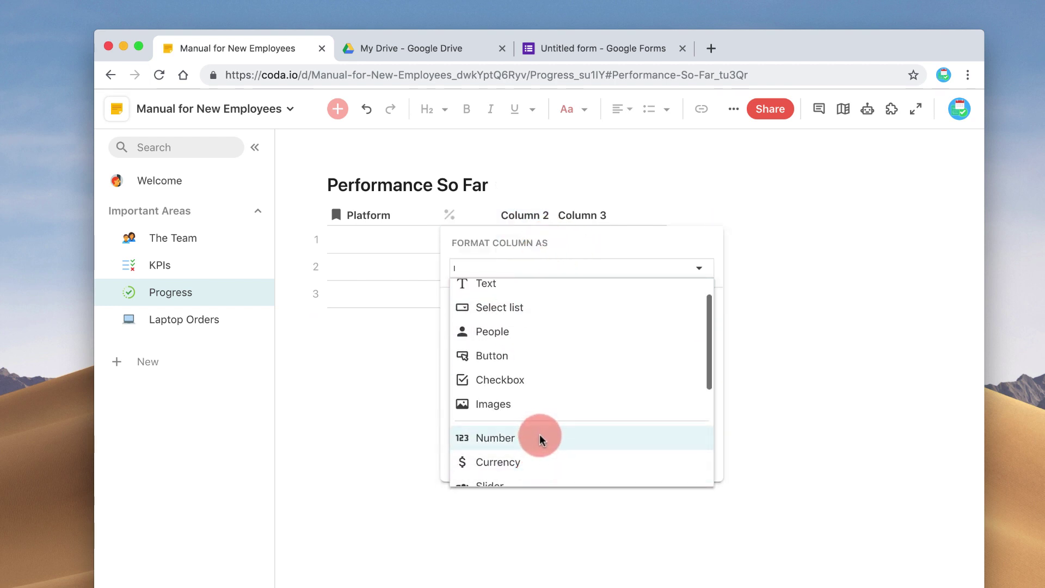
left_click(540, 433)
left_click(422, 380)
- Rename the second column to "Current Followers"
left_click(515, 212)
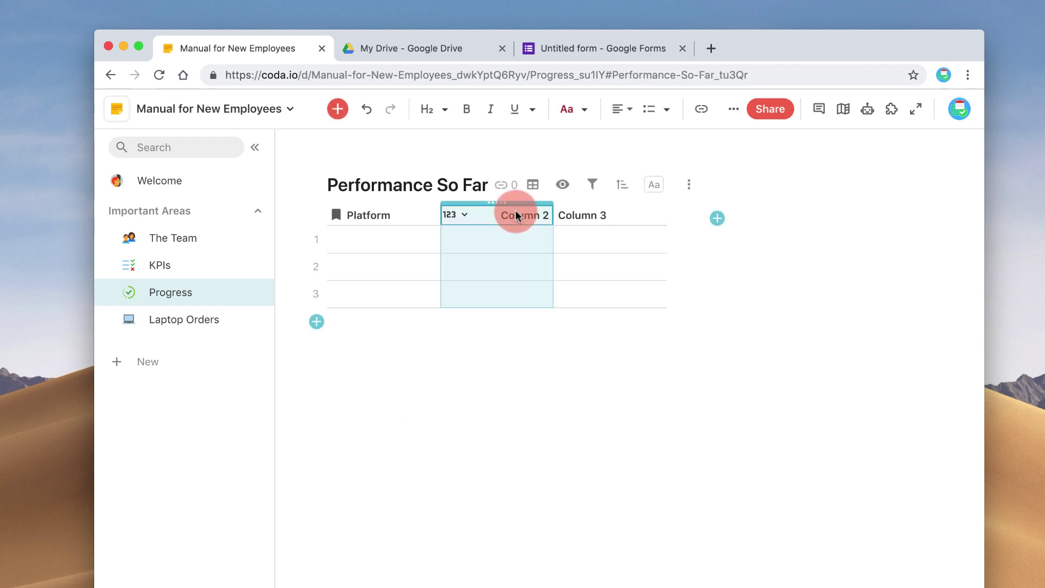
left_click(516, 212)
type("Current Followers")
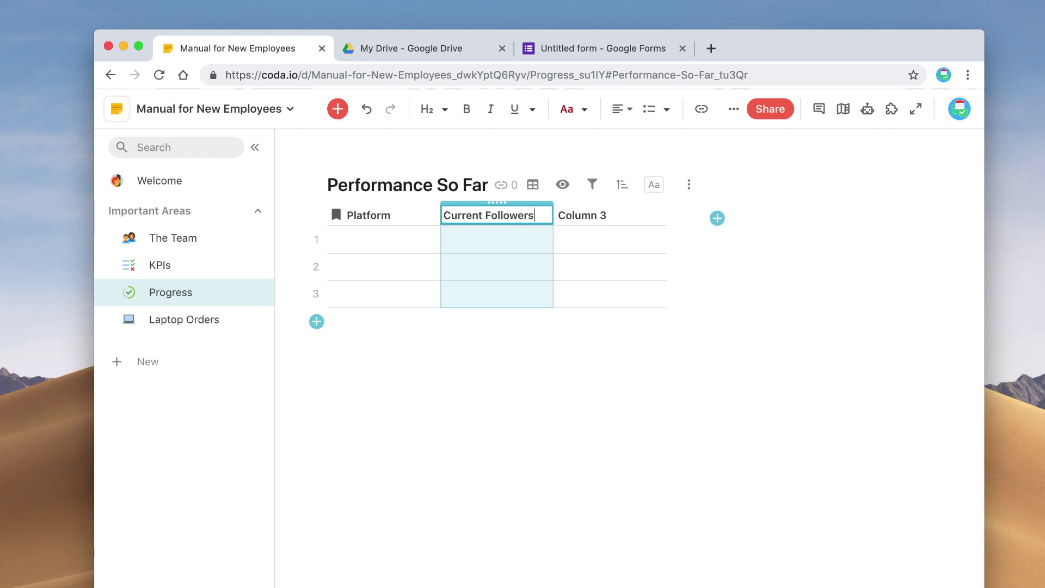
- Confirm the second column's name and widen the Current Followers column so its full heading fits
key("Return")
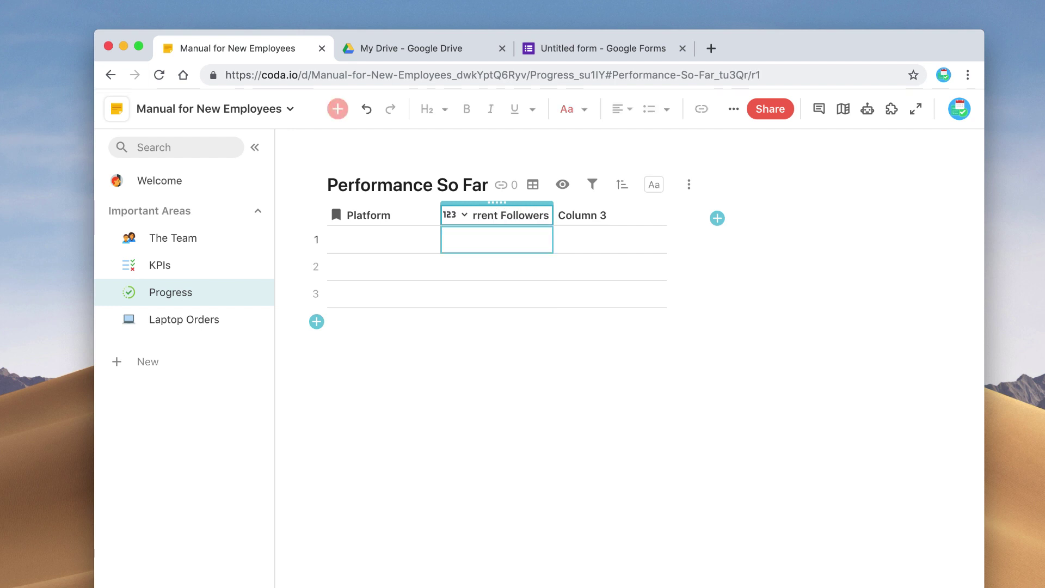
left_click_drag(550, 205, 636, 213)
left_click(554, 214)
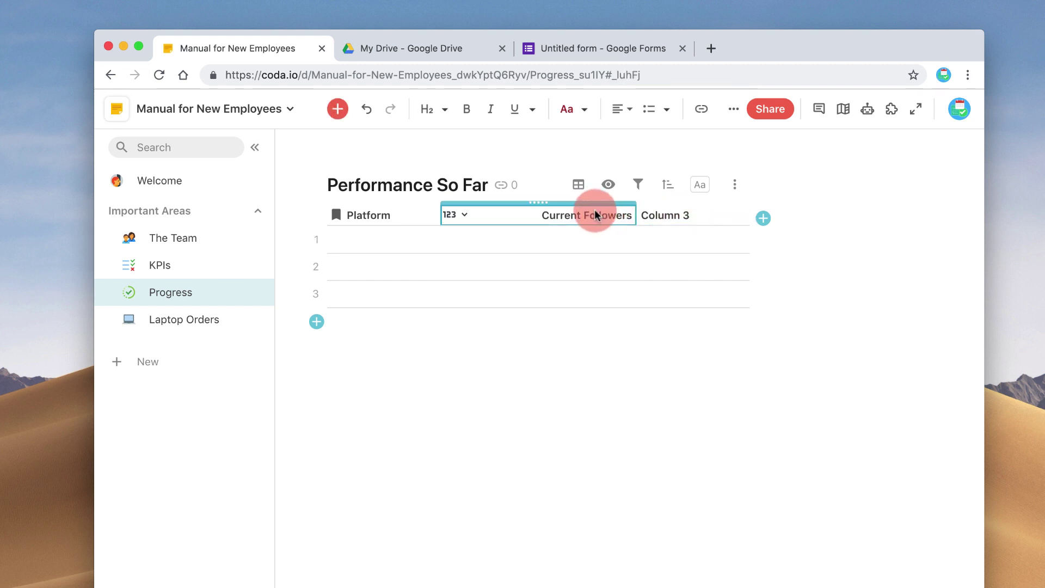
- Format Column 3 of the Performance So Far table as People and turn on Display Avatar Only
left_click(659, 217)
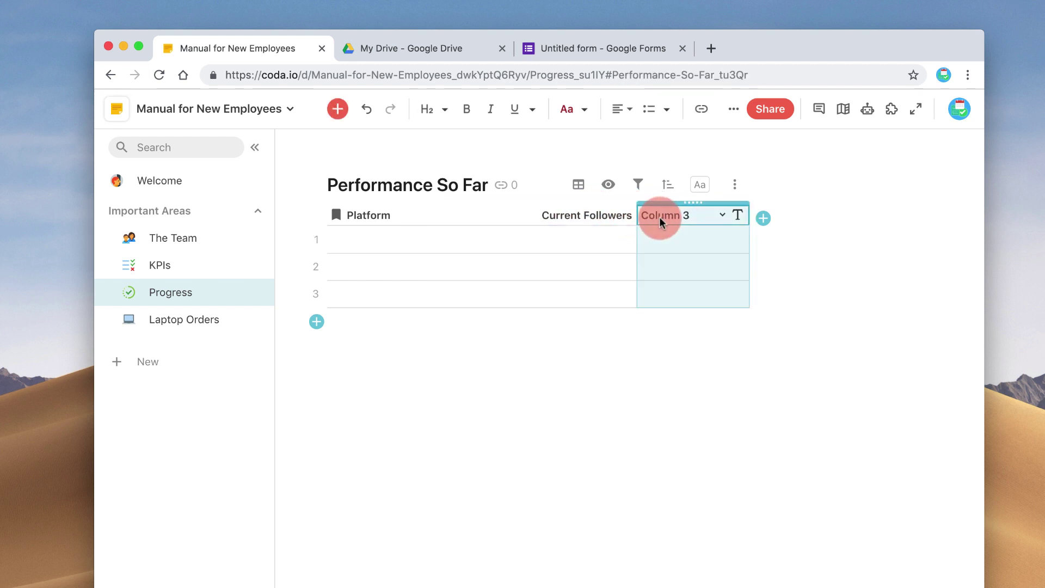
left_click(736, 215)
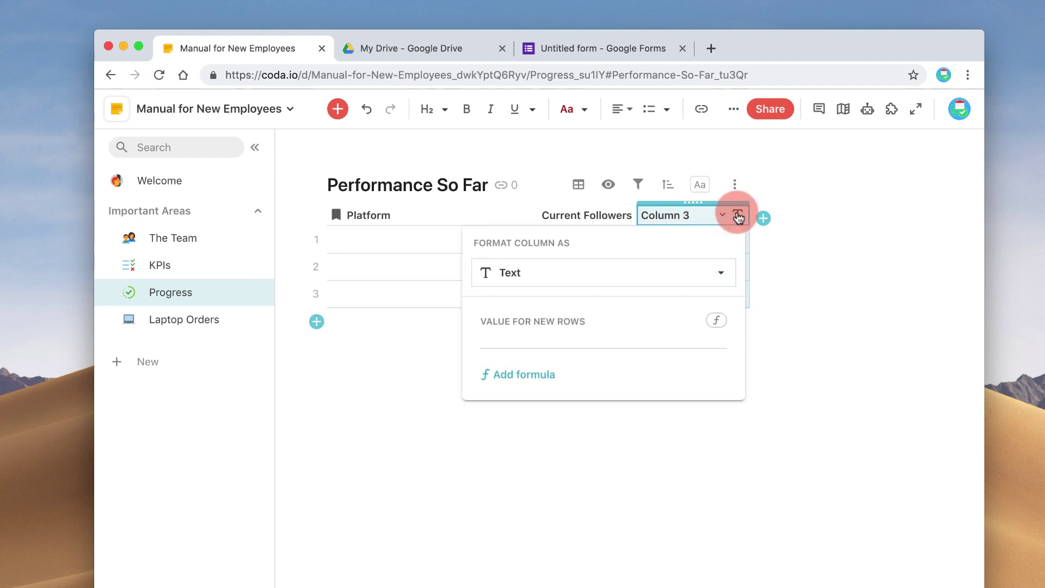
left_click(667, 276)
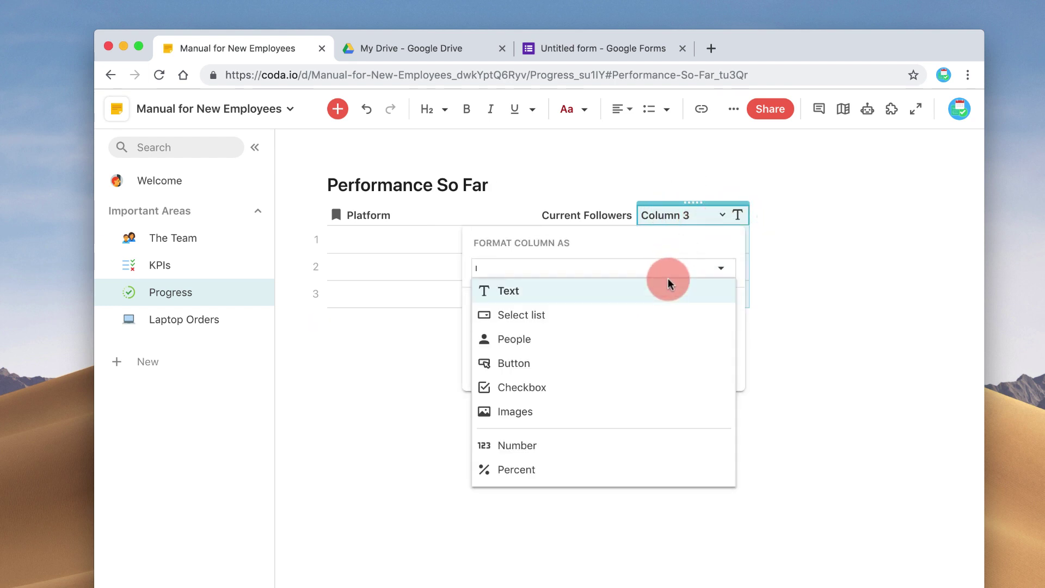
left_click(626, 339)
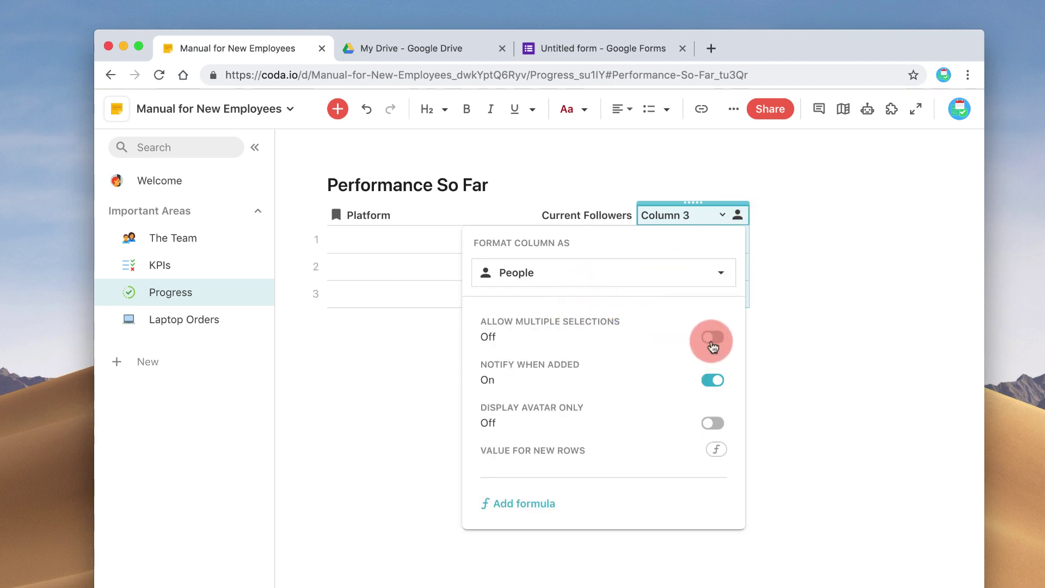
left_click(708, 425)
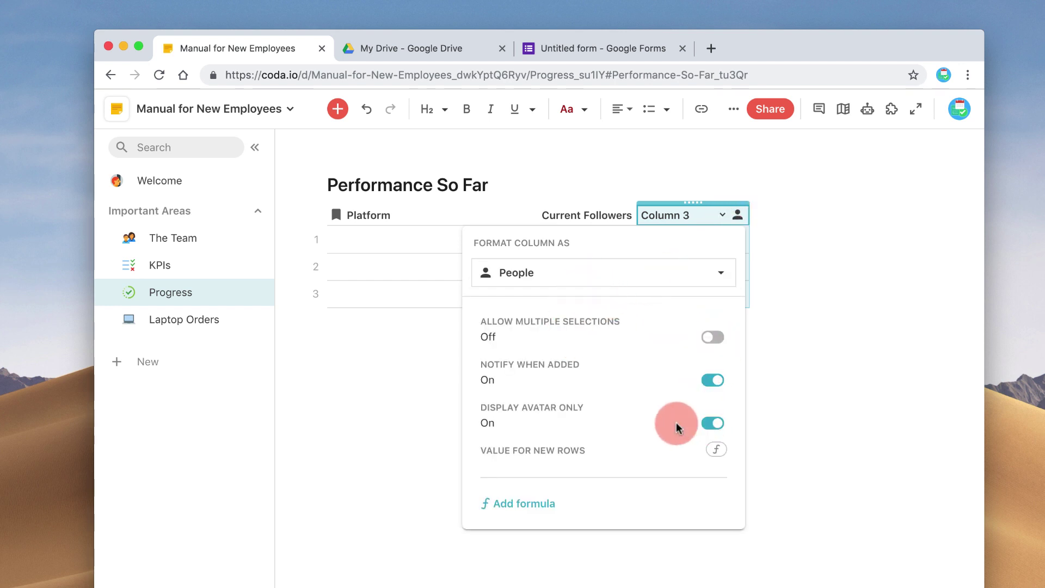
- Rename the third column of the Performance So Far table to "Role"
left_click(725, 214)
left_click(689, 216)
left_click(688, 215)
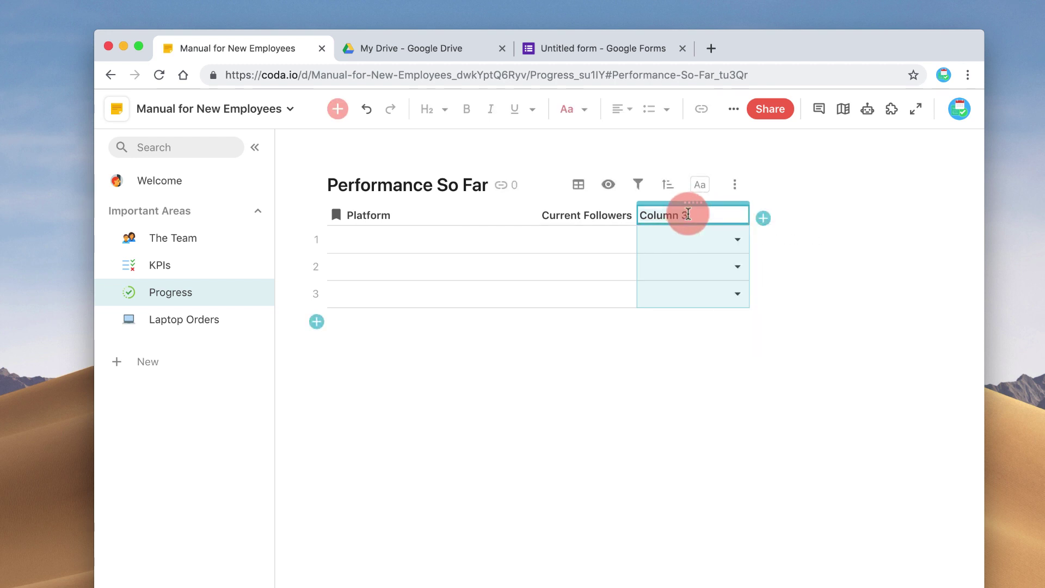
type("P")
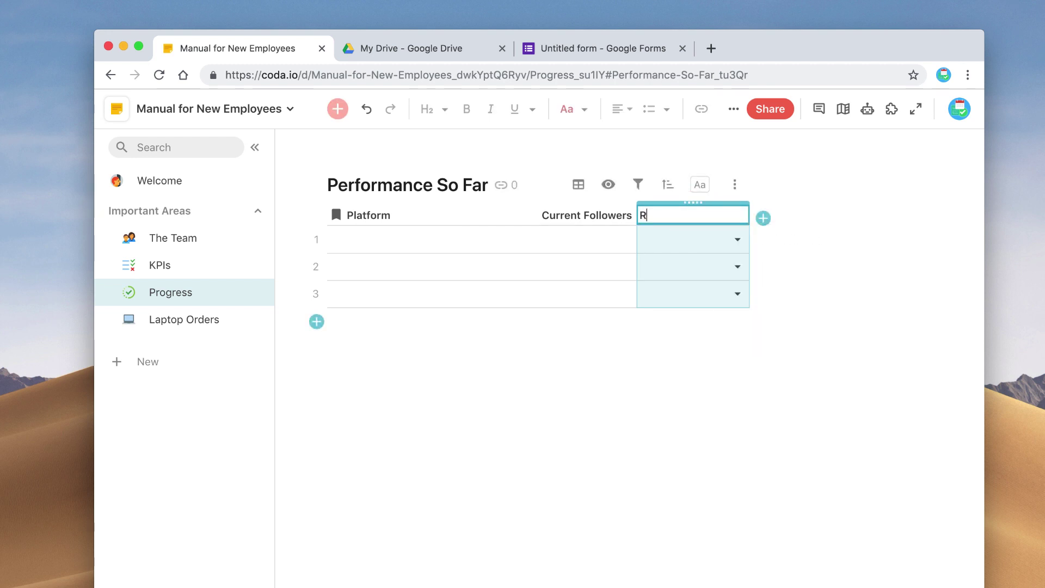
type("ole")
key("Return")
- Add a Checkbox column after the Role column and name it "Done?"
left_click(764, 218)
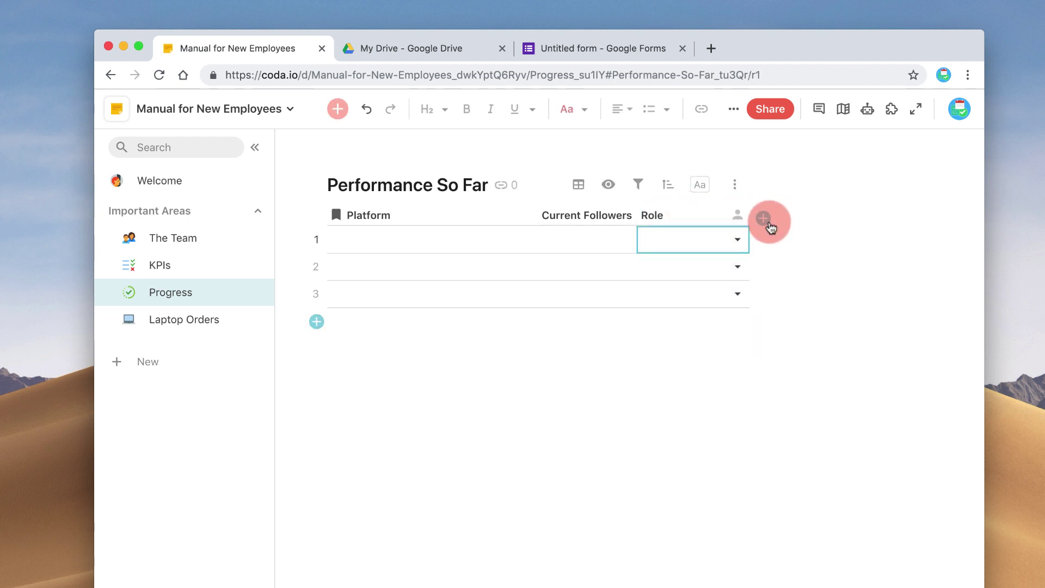
left_click(813, 225)
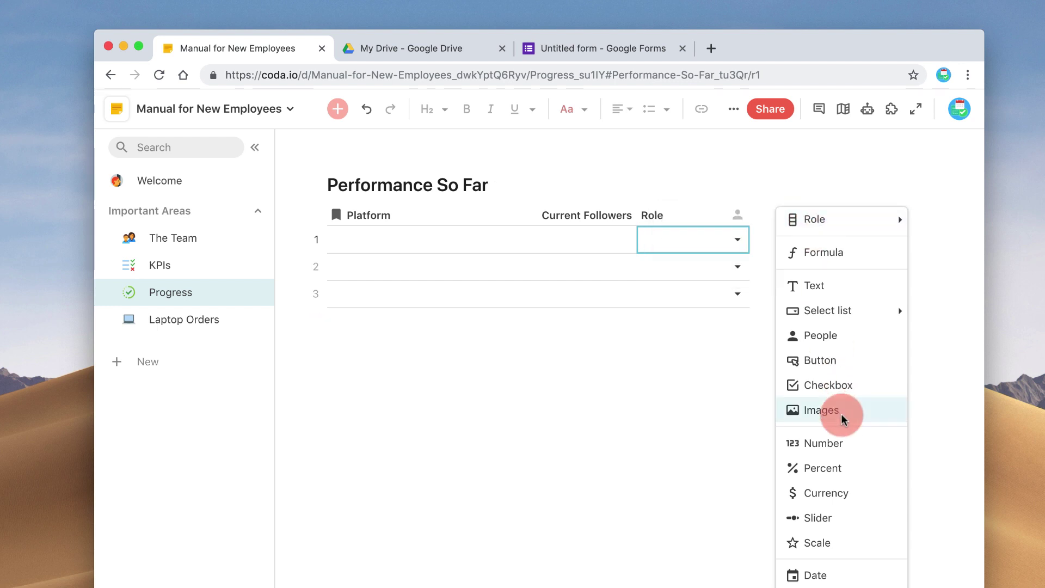
mouse_move(825, 312)
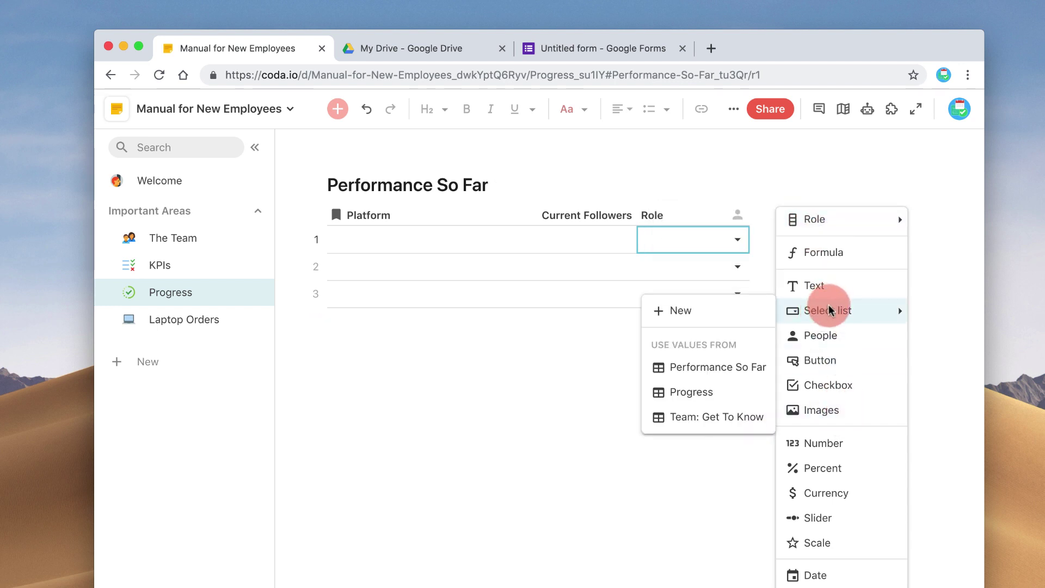
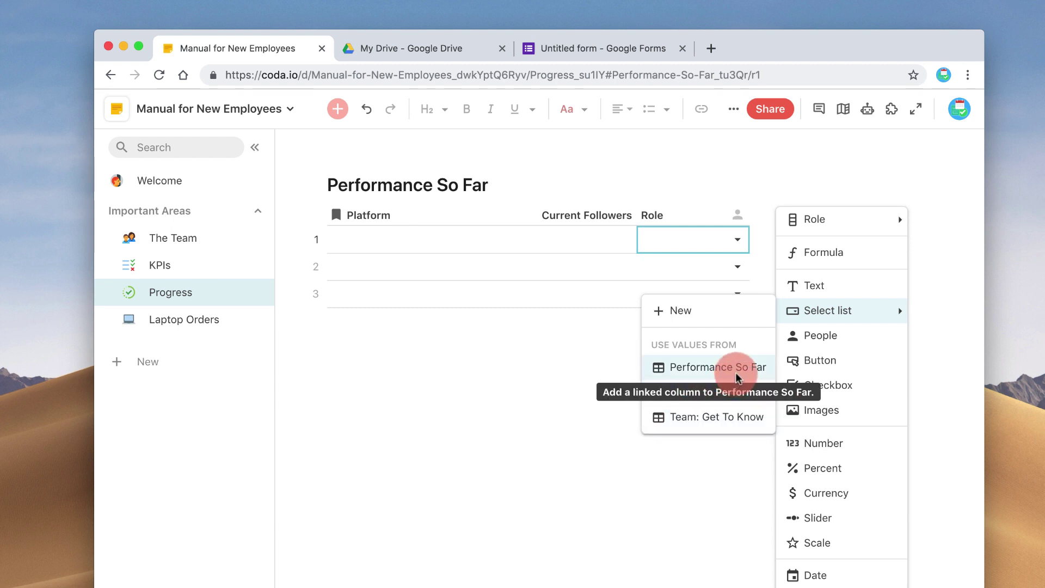
left_click(874, 385)
left_click(784, 216)
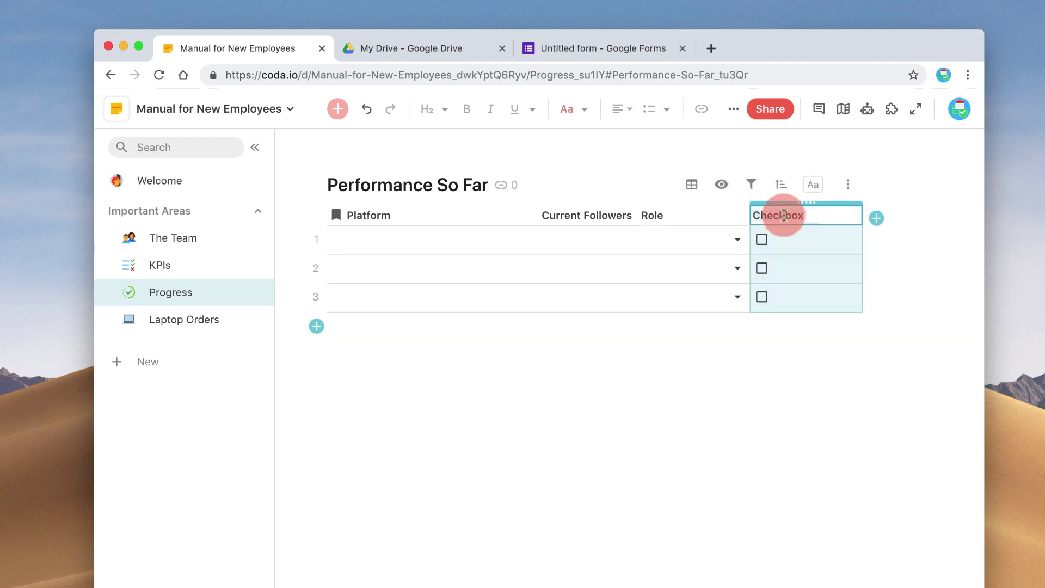
type("Do")
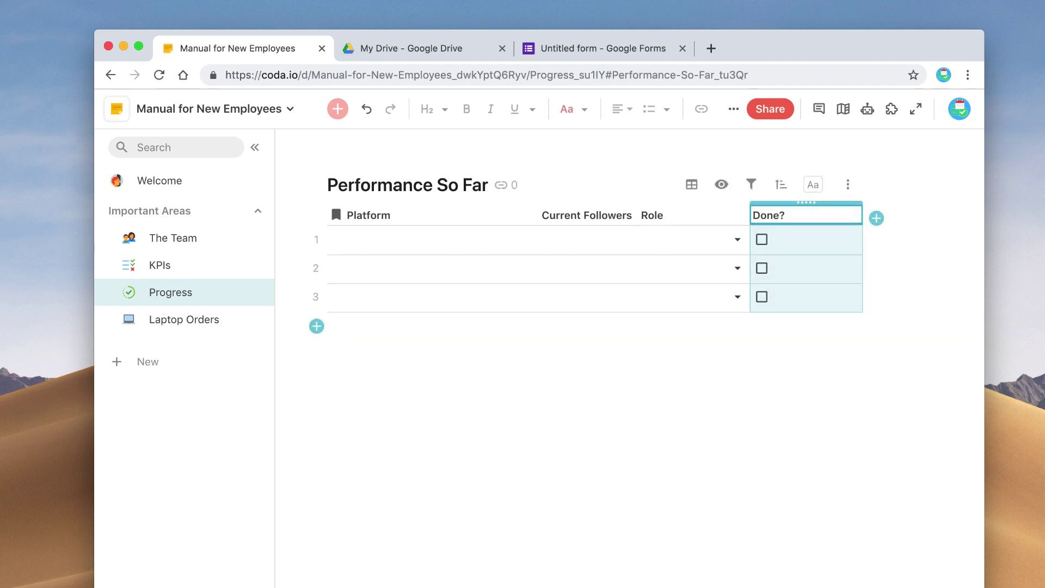
left_click(756, 390)
- Fill the first row with platform Twitter and 3000 current followers, and assign Keep Productive in the Role column
left_click(418, 246)
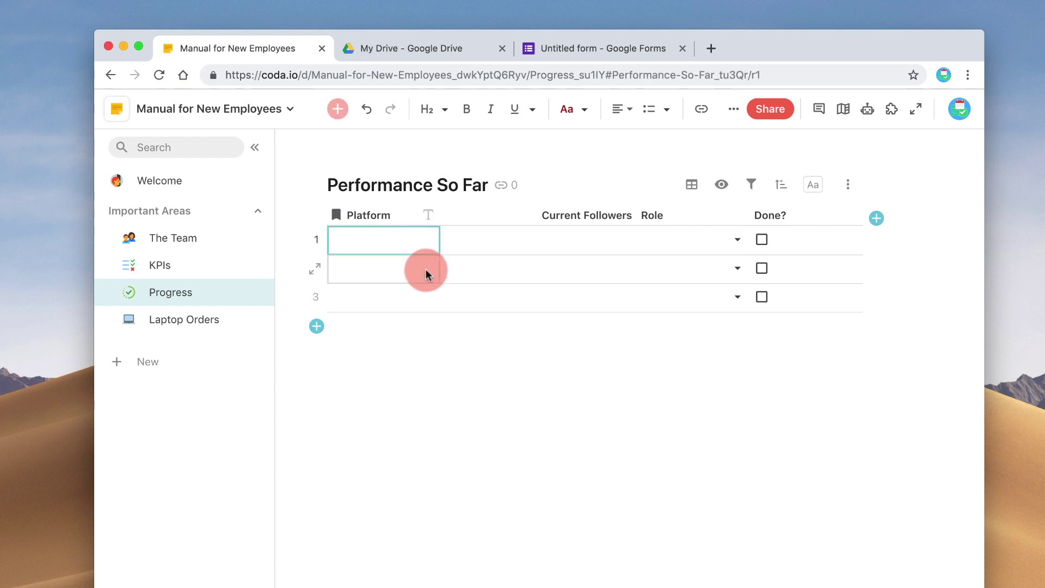
left_click(400, 243)
type("T")
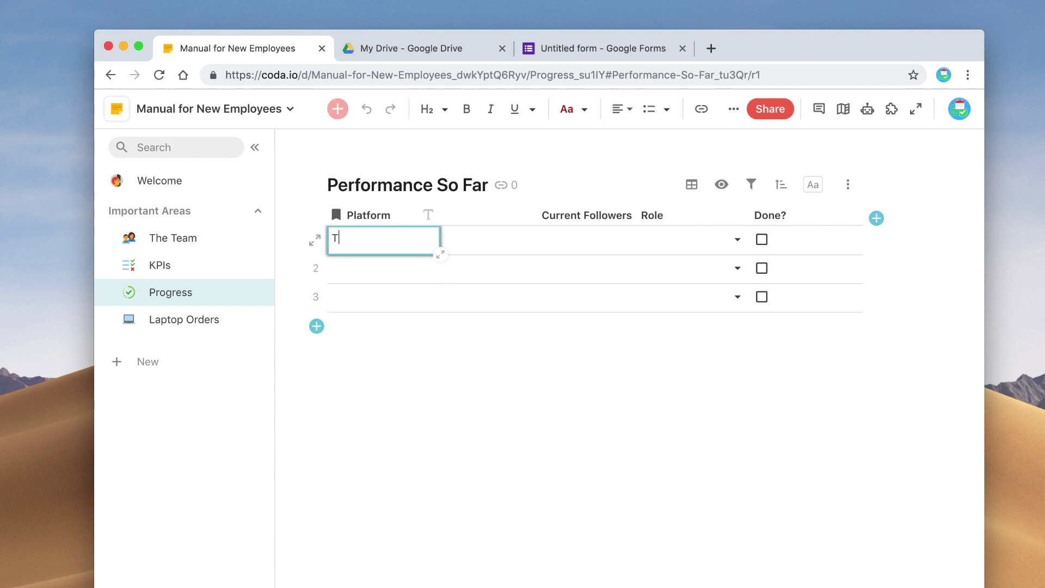
type("witter")
key("Tab")
type("3000")
key("Tab")
key("Return")
left_click(700, 262)
- Fill the second row with platform Instagram and 200 current followers
left_click(390, 268)
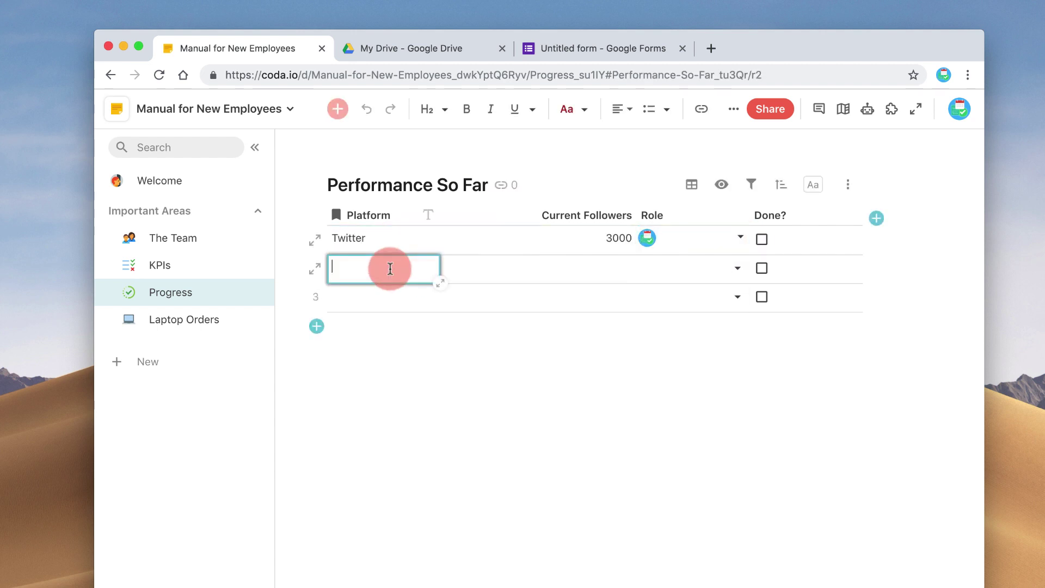
type("Instagram")
key("Tab")
type("200")
key("Tab")
- Fill the third row with Facebook, 4000 followers and Keep Productive as Role, and narrow the Current Followers column
left_click(390, 288)
type("Facebook")
key("Tab")
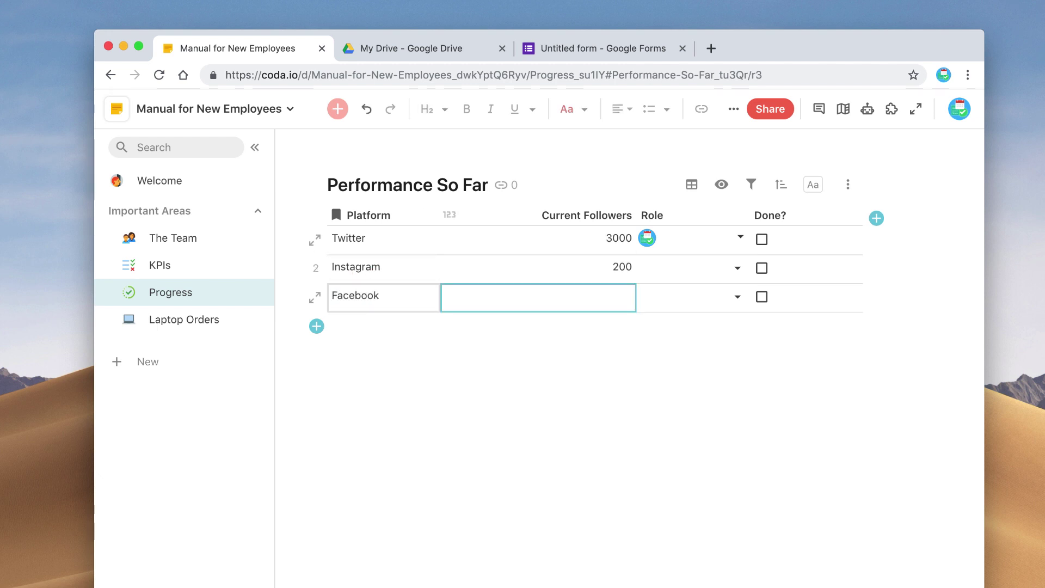
type("4000")
key("Tab")
key("Return")
left_click(733, 378)
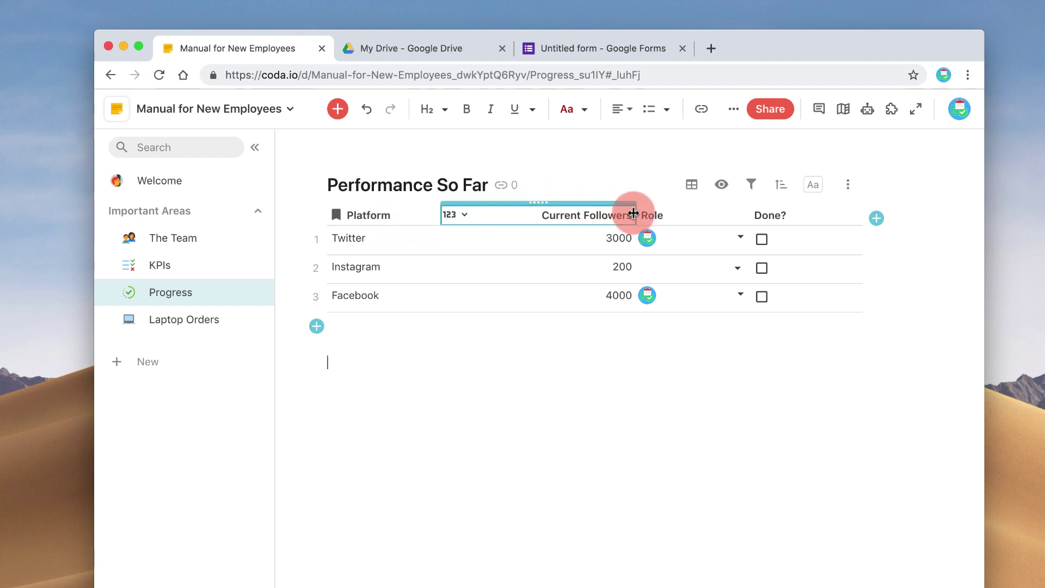
left_click_drag(634, 207, 591, 207)
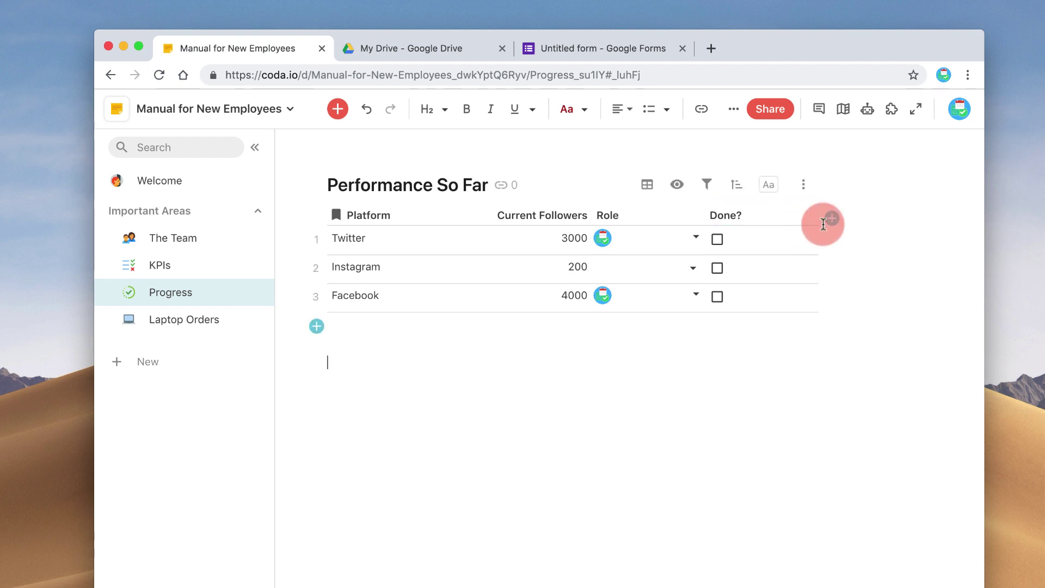
left_click(793, 219)
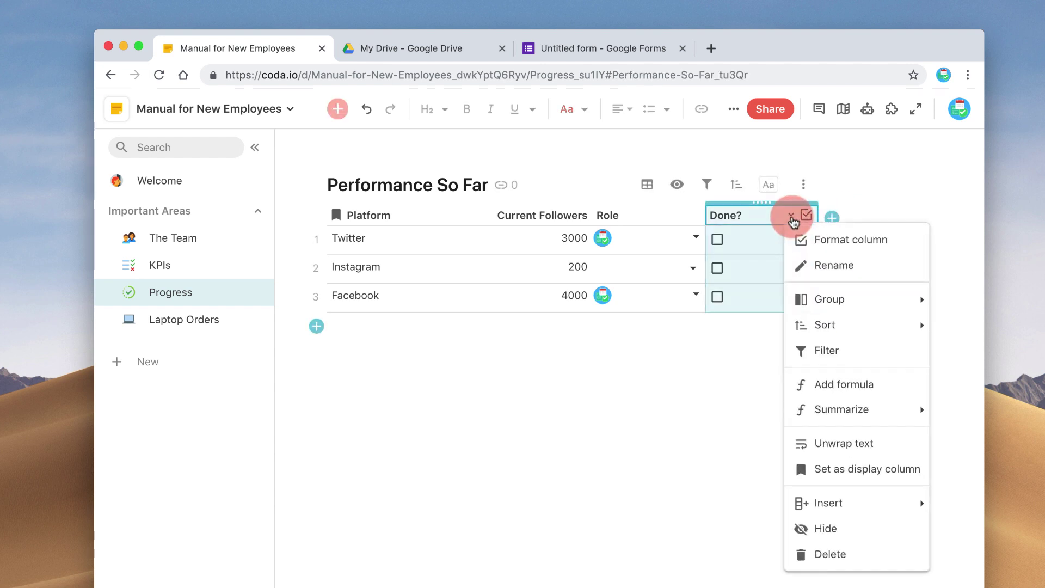
left_click(825, 329)
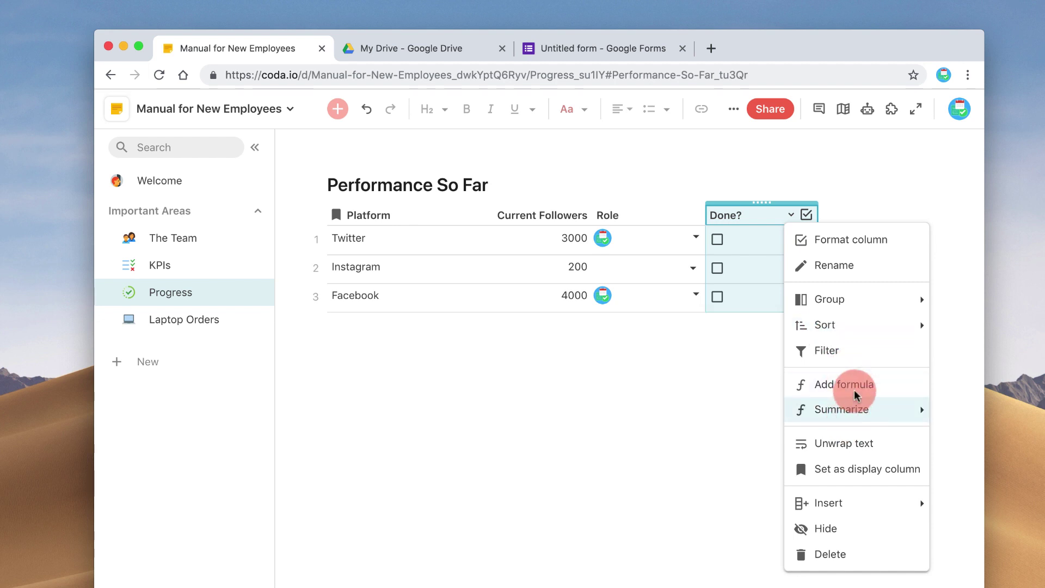
mouse_move(865, 415)
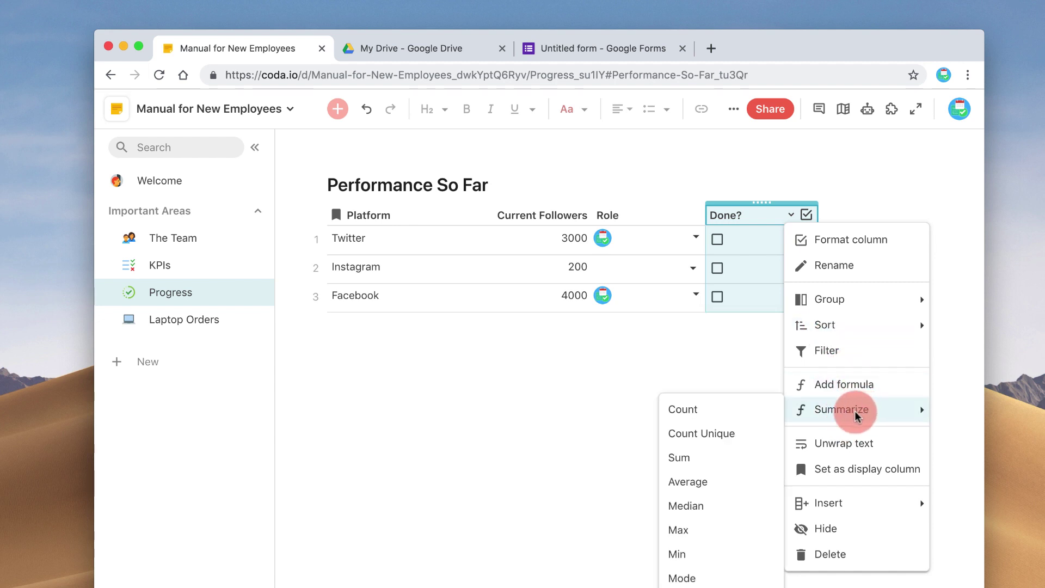
left_click(667, 370)
- Summarize the Current Followers column with Sum and the Platform column with Count
left_click(566, 212)
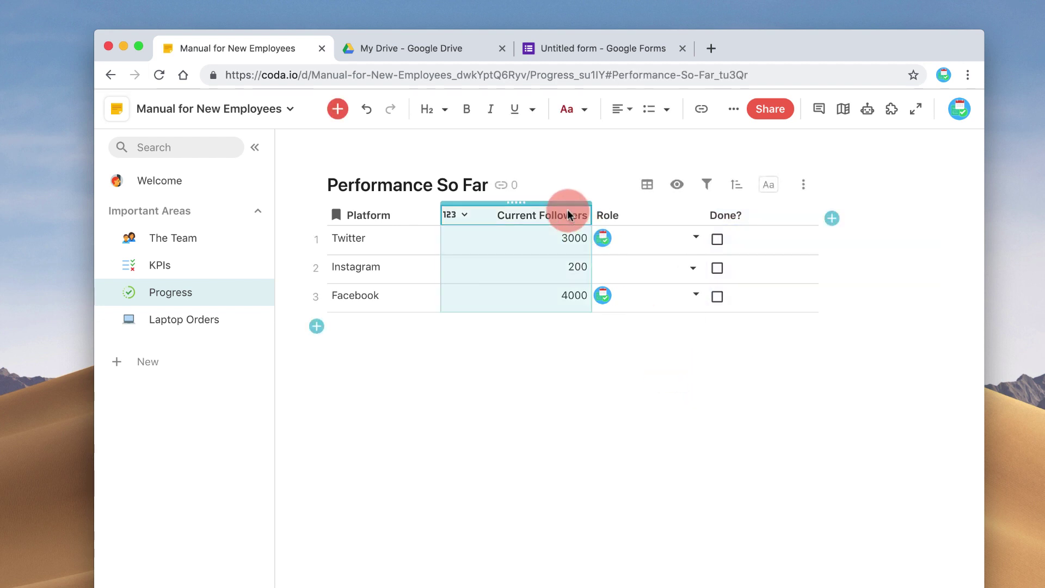
left_click(470, 215)
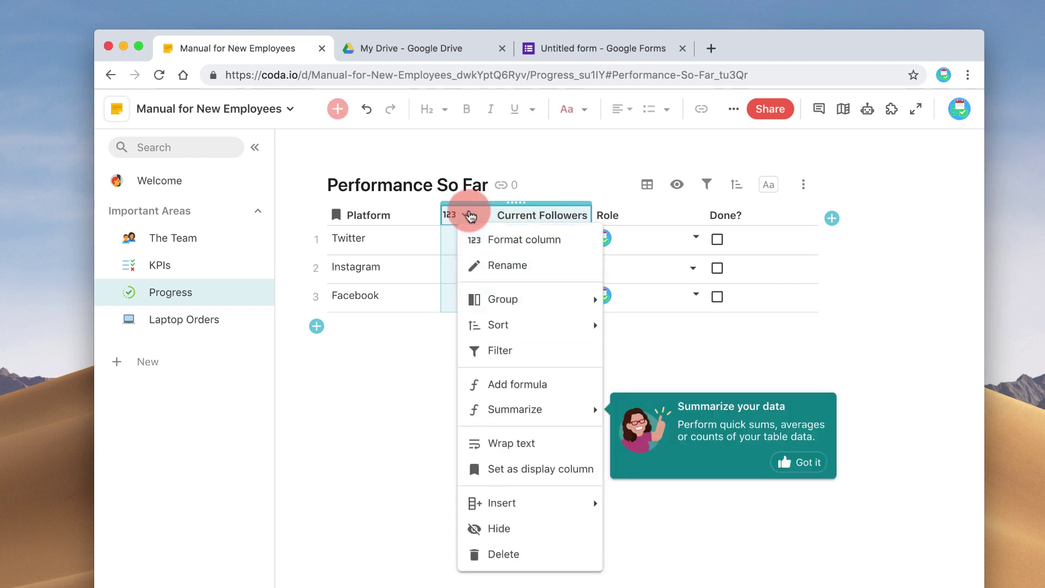
mouse_move(531, 405)
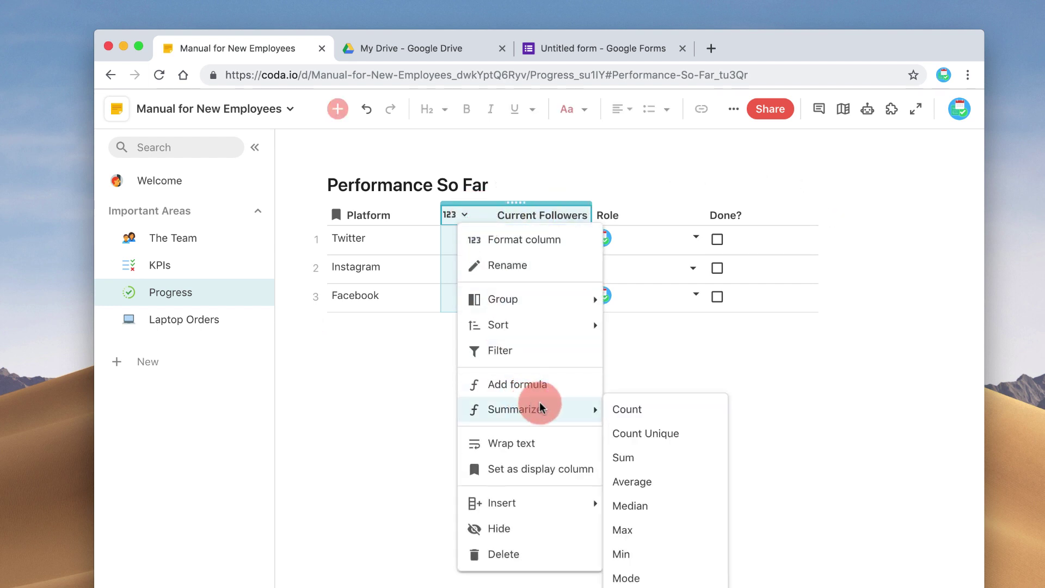
left_click(642, 456)
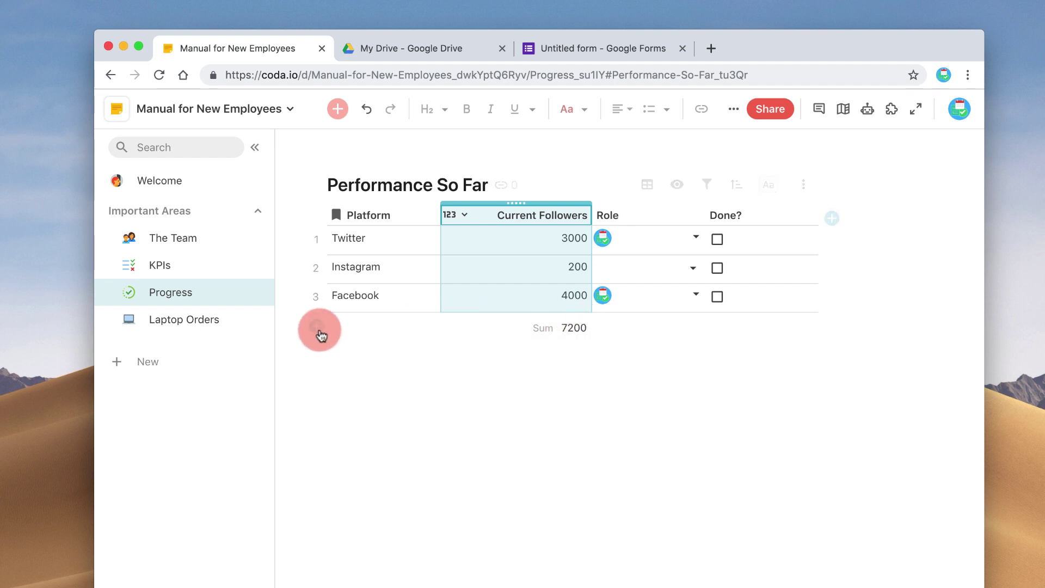
left_click(362, 329)
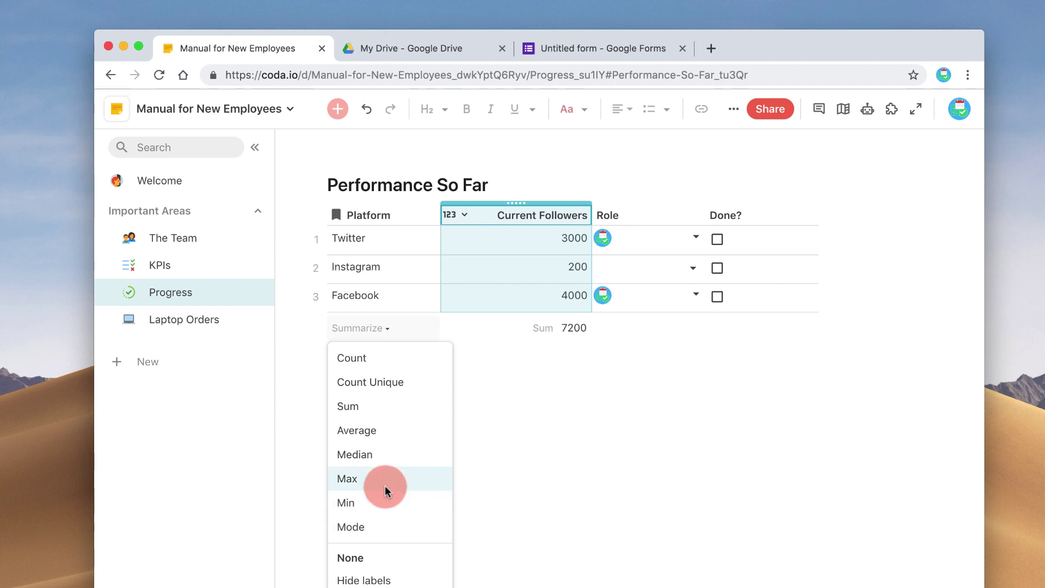
left_click(376, 361)
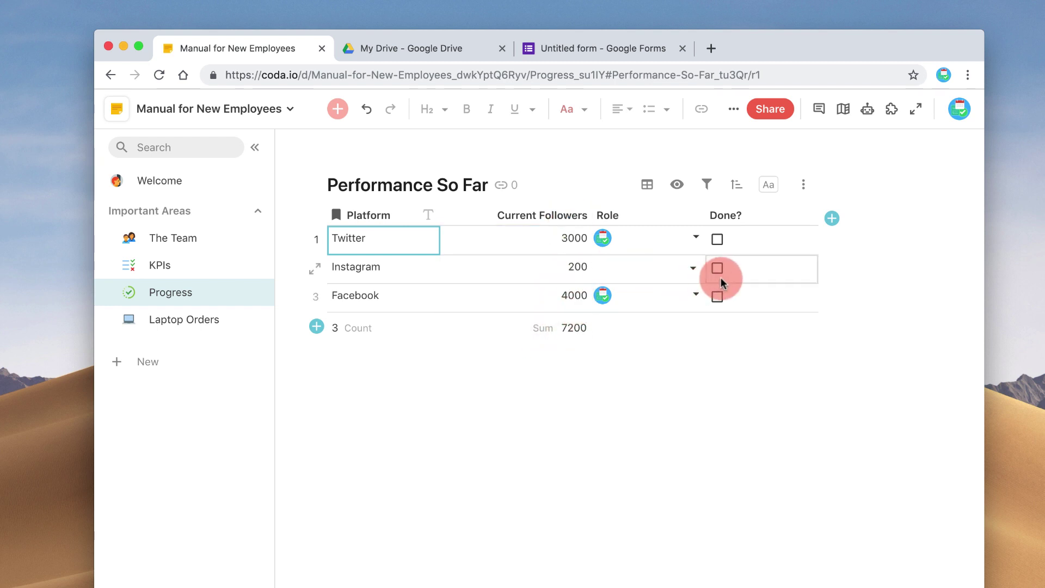
- Mark the Twitter row as done in the Done? column
left_click(717, 239)
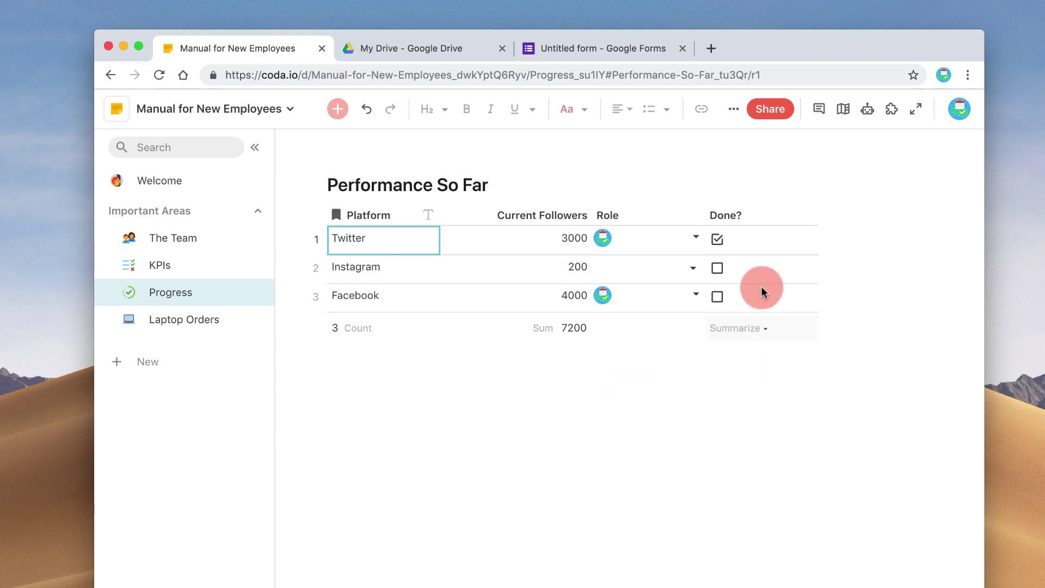
- View the options for inviting a person from the Twitter row's Role cell, and close them without sharing the doc
left_click(659, 234)
left_click(696, 239)
left_click(669, 316)
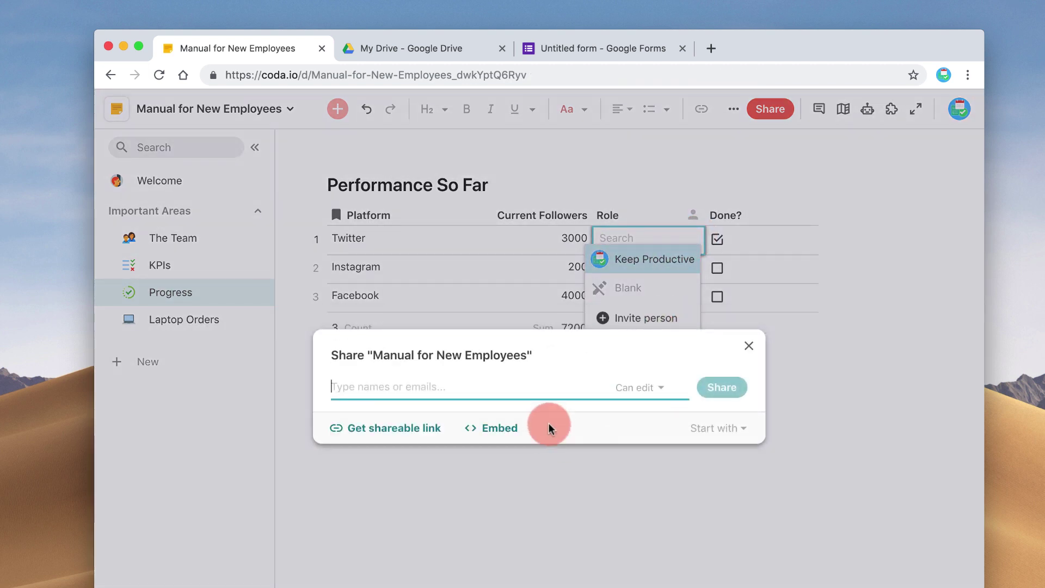
left_click(750, 349)
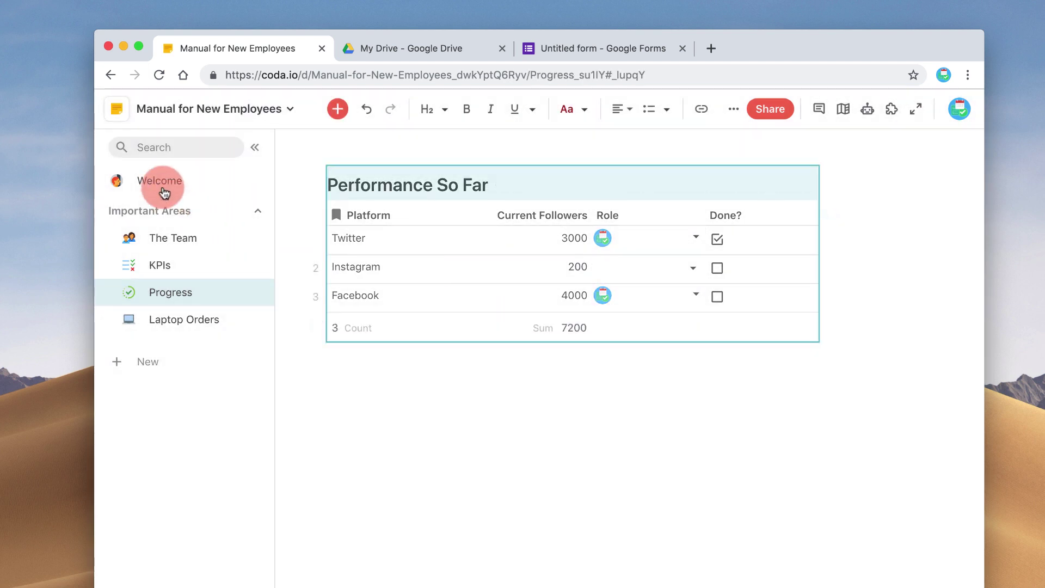
- Go to the Welcome section and place the cursor in the first item of Your First Day Checklist
left_click(163, 185)
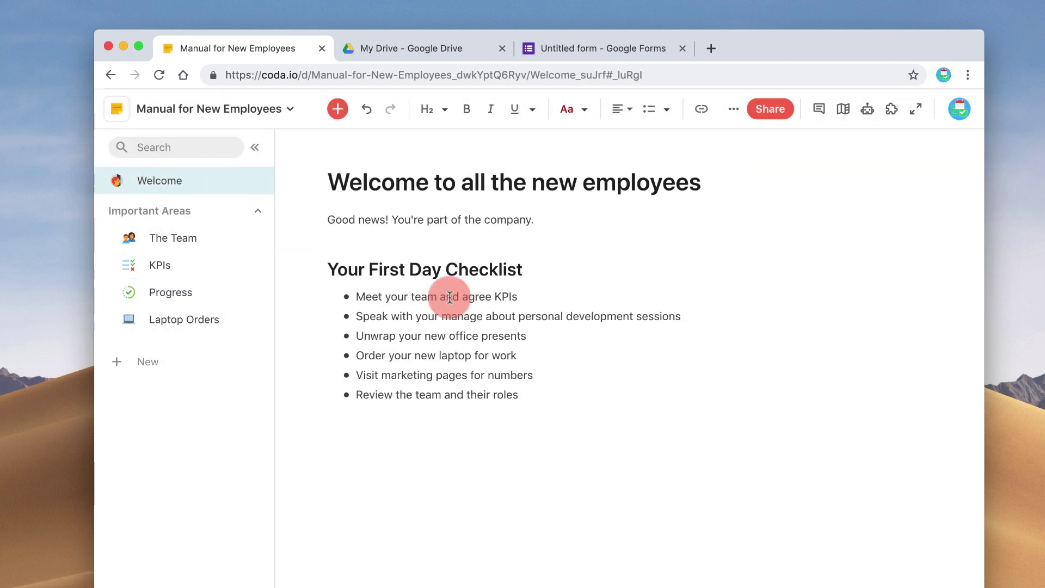
left_click(449, 296)
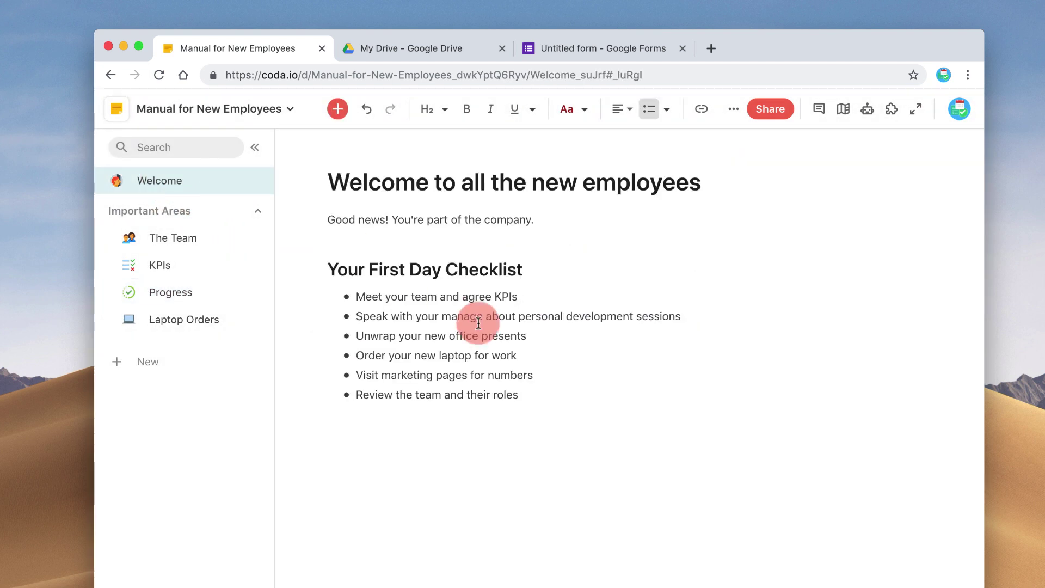
- Delete the last item, "Review the team and their roles", from Your First Day Checklist
left_click_drag(548, 393, 357, 398)
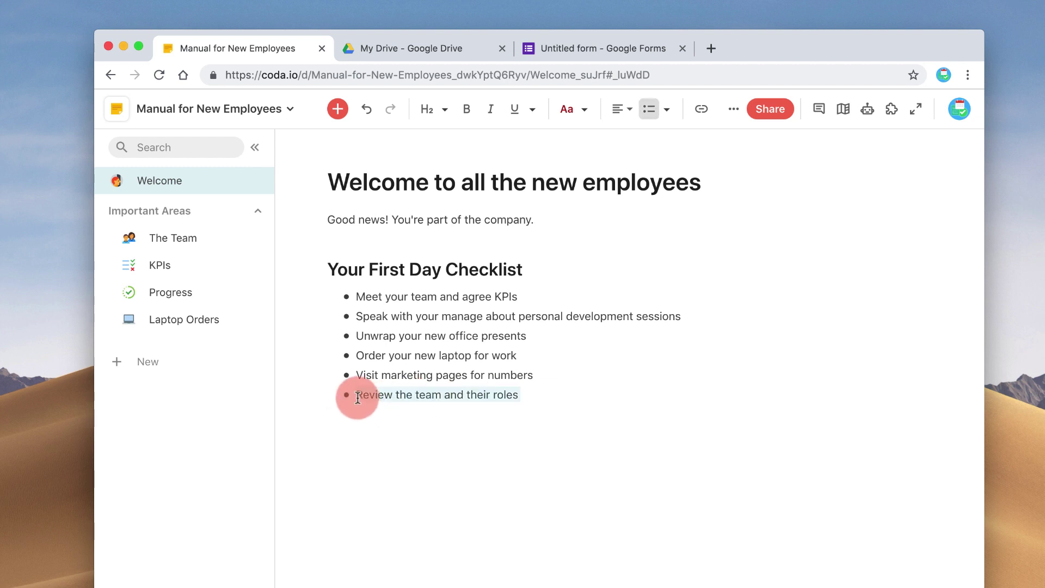
key("BackSpace")
left_click(450, 314)
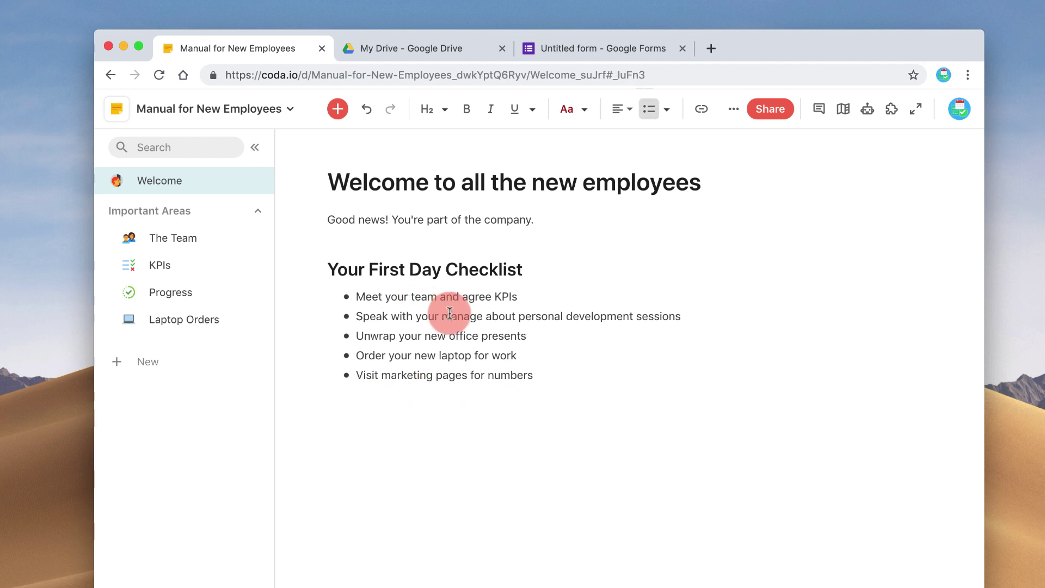
- Replace the word "team" in the first checklist item with a link to the Team: Get To Know table
left_click(206, 245)
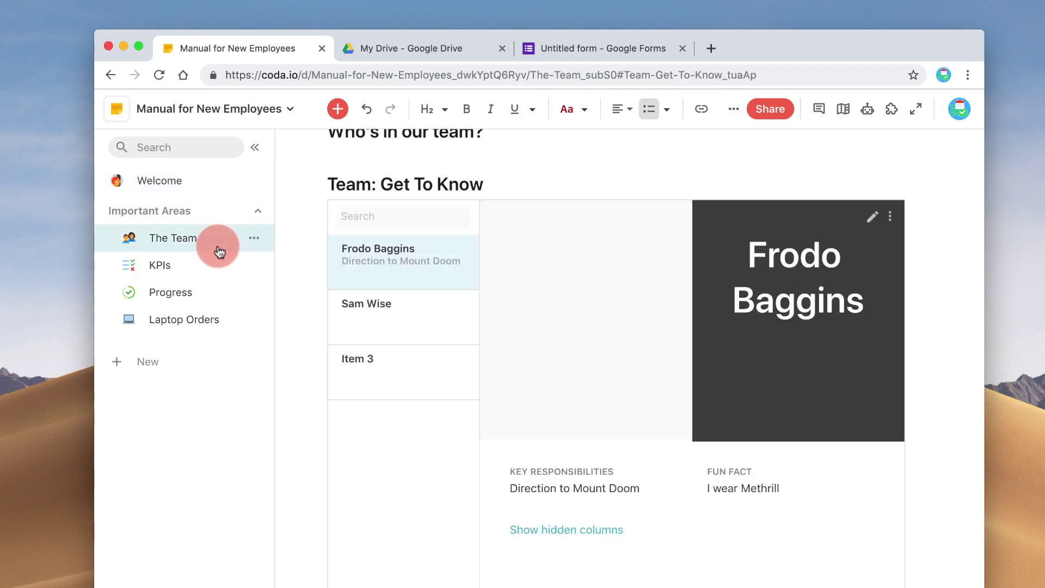
left_click(452, 71)
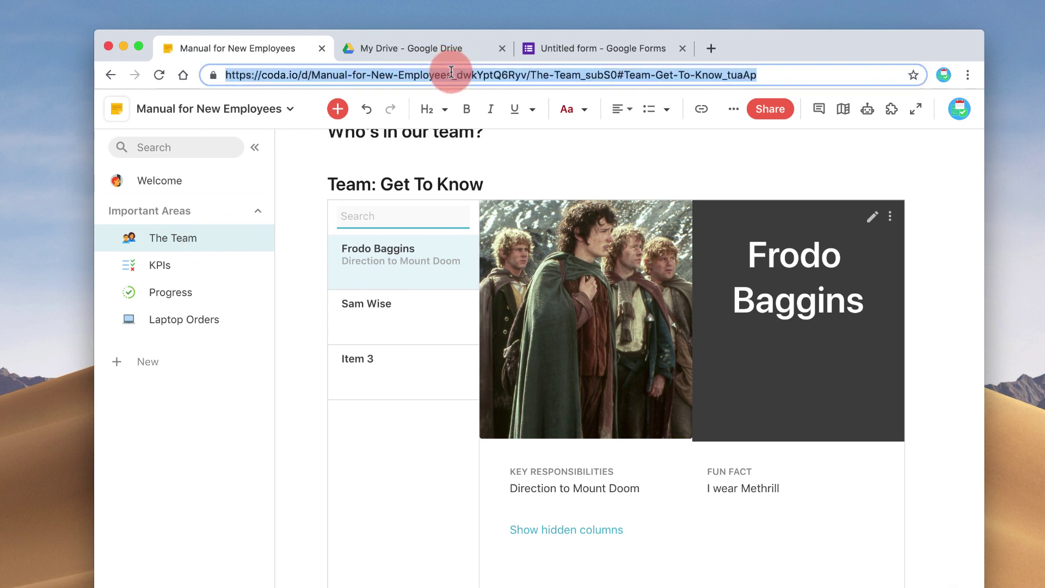
left_click(182, 187)
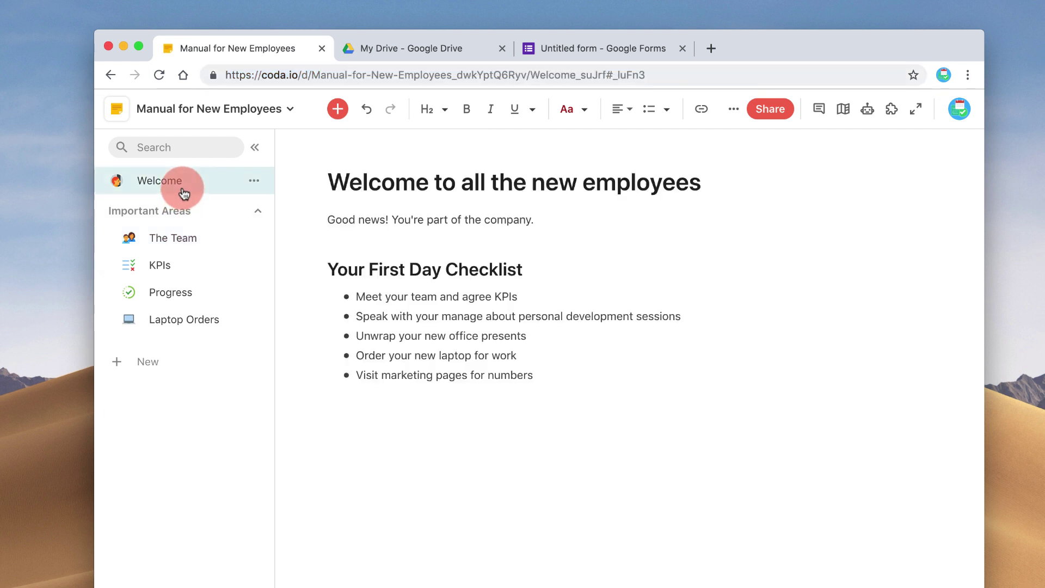
left_click(424, 296)
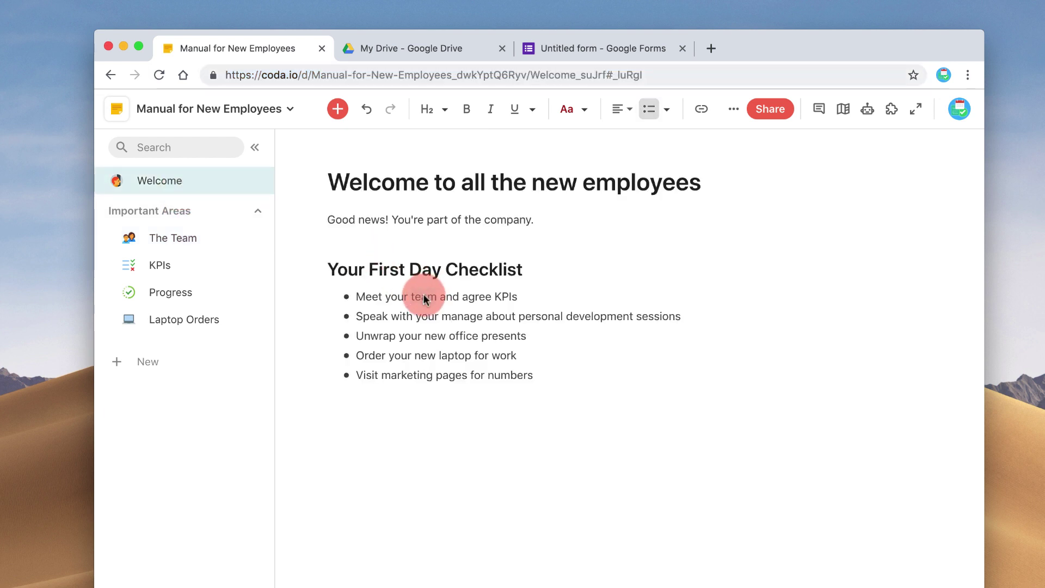
type("Team: Get To Know")
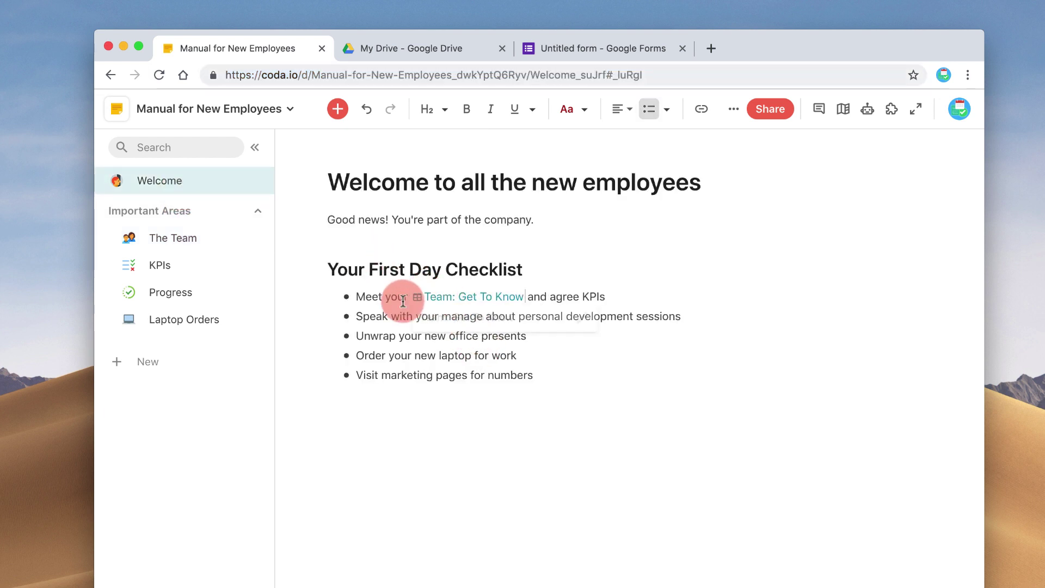
- Follow the Team: Get To Know link to check its target and return to the Welcome section
left_click(502, 296)
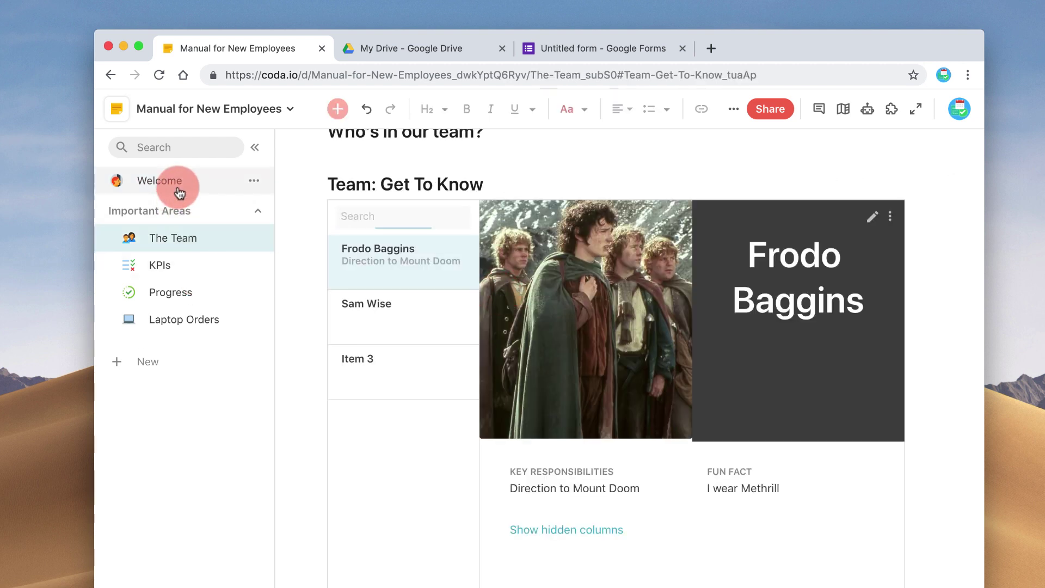
left_click(179, 193)
left_click(257, 211)
left_click(258, 211)
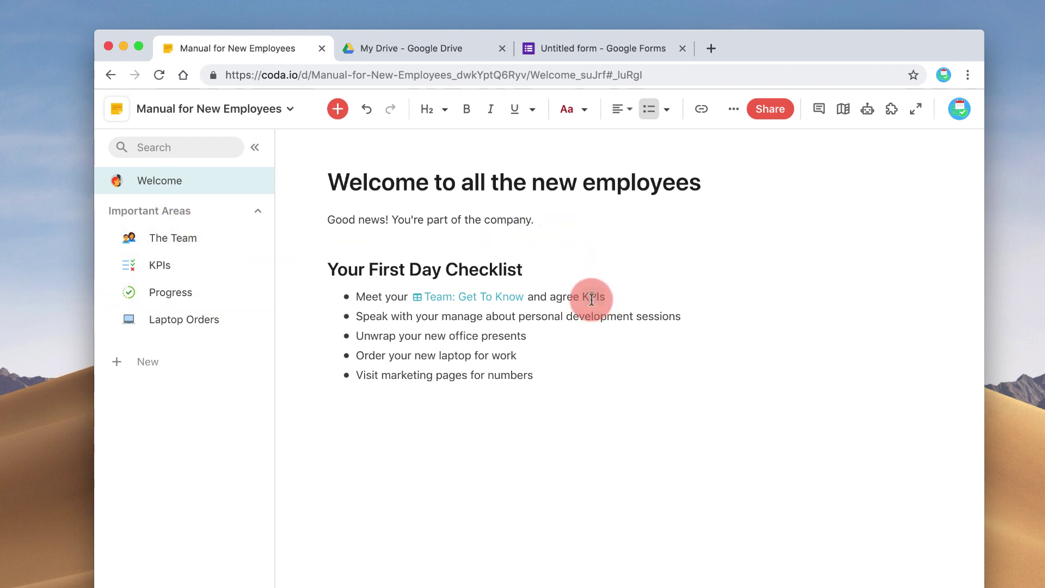
- Replace the word "KPIs" in the first checklist item with a link to the KPIs section
left_click(170, 265)
left_click(461, 76)
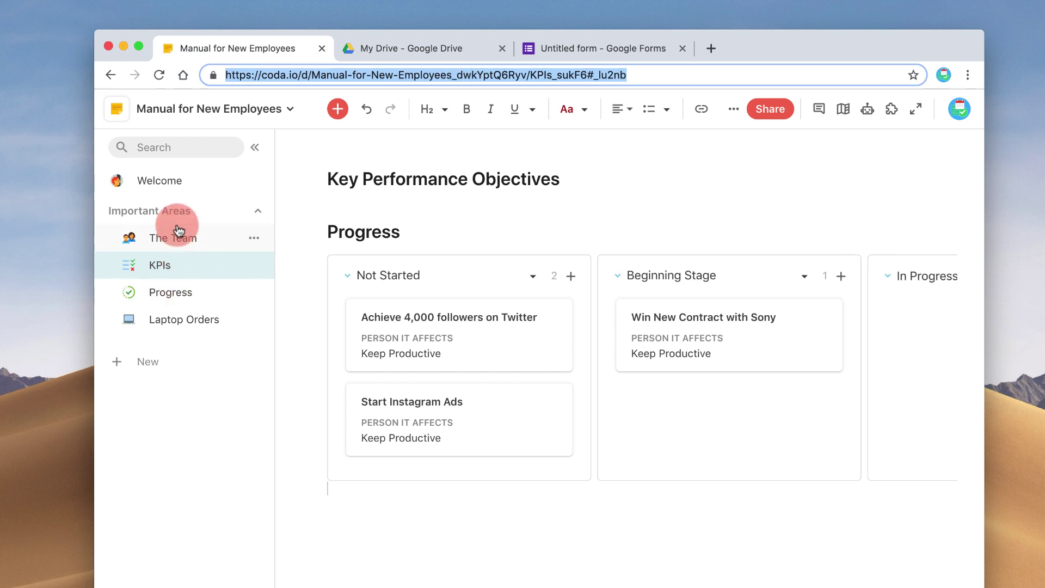
left_click(211, 183)
type("KPIs")
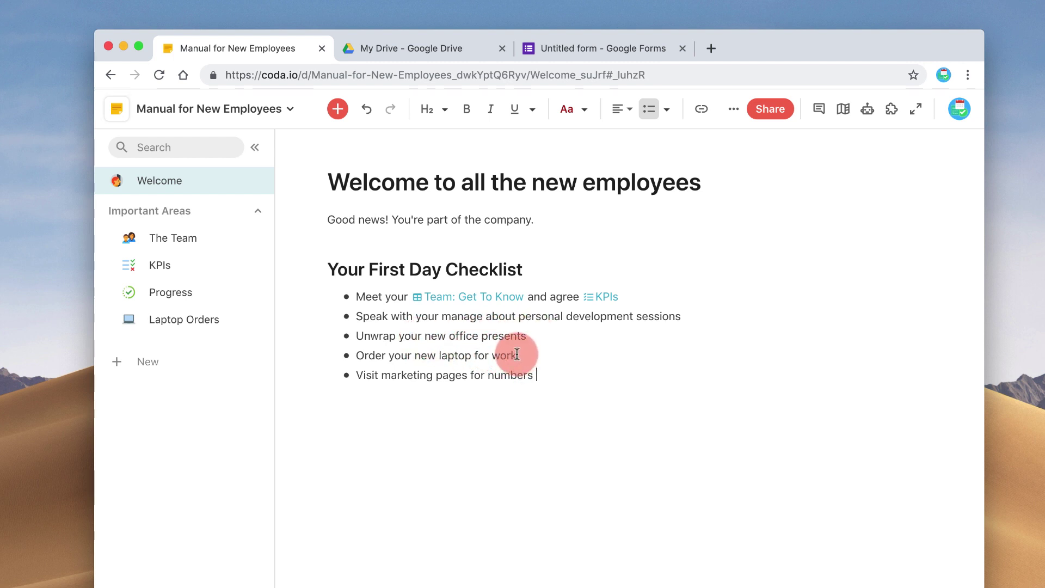
- Replace "new laptop for work" in the fourth checklist item with a link to the Laptop Orders section
left_click_drag(518, 357, 412, 356)
key("BackSpace")
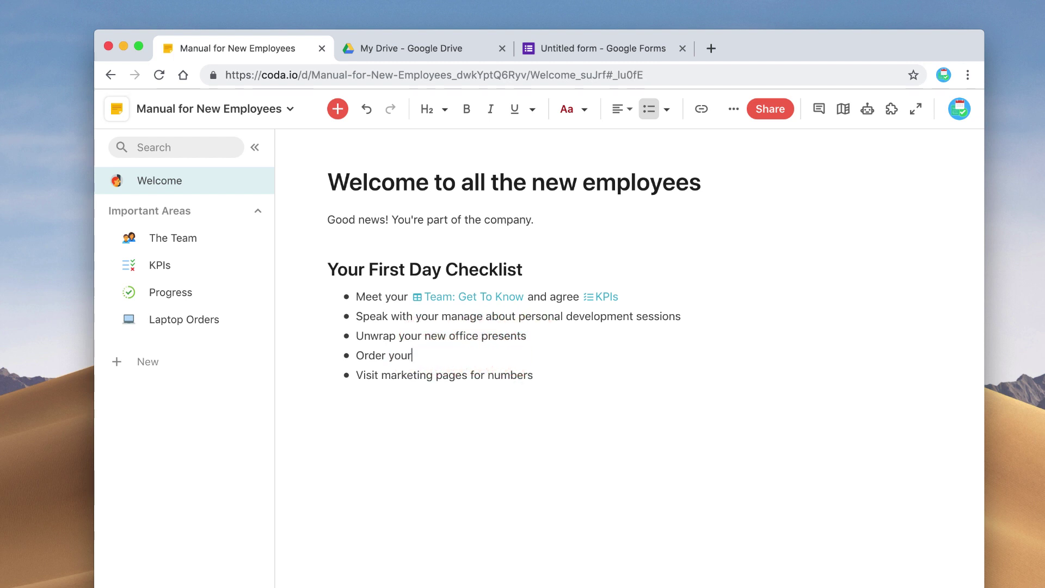
left_click(163, 319)
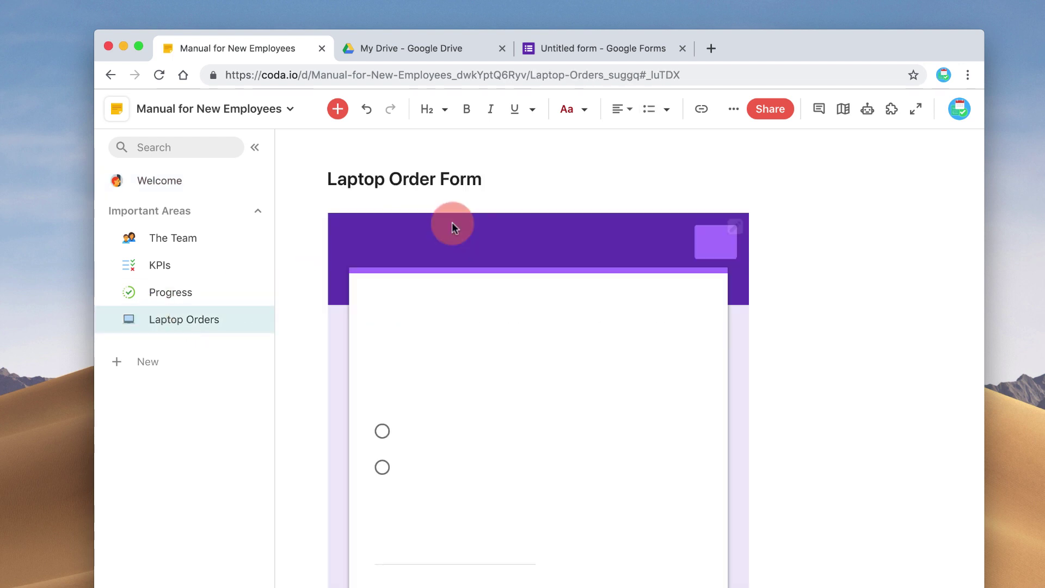
left_click(304, 75)
left_click(175, 184)
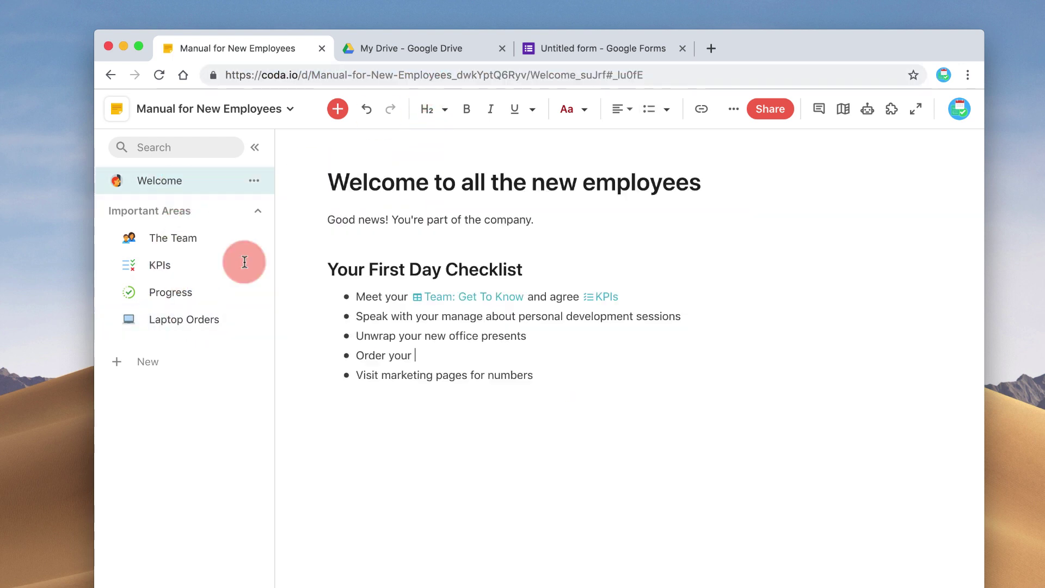
- Add the H2 heading "Admin for Coda" below the checklist
left_click(614, 404)
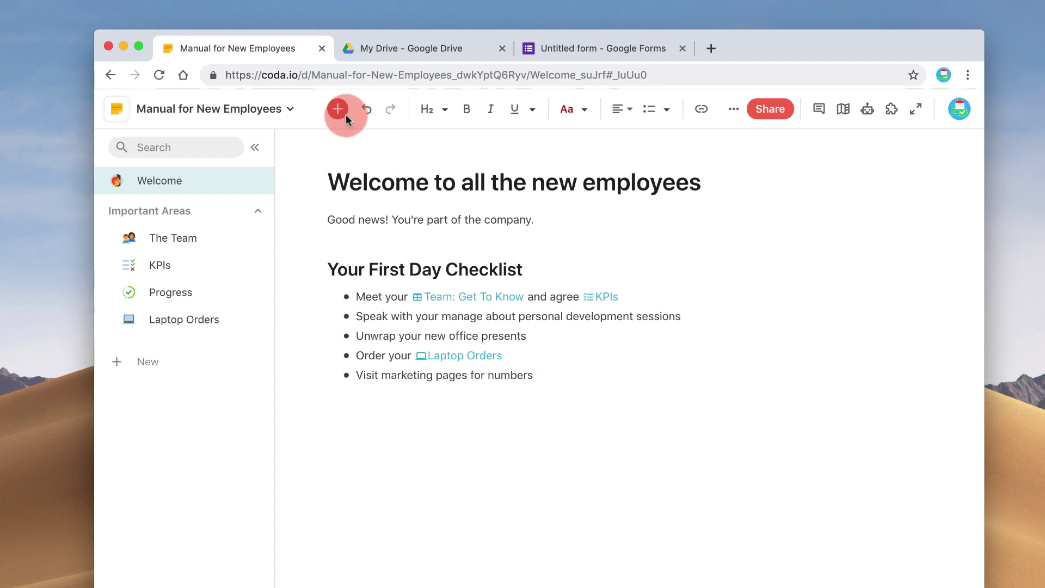
left_click(427, 110)
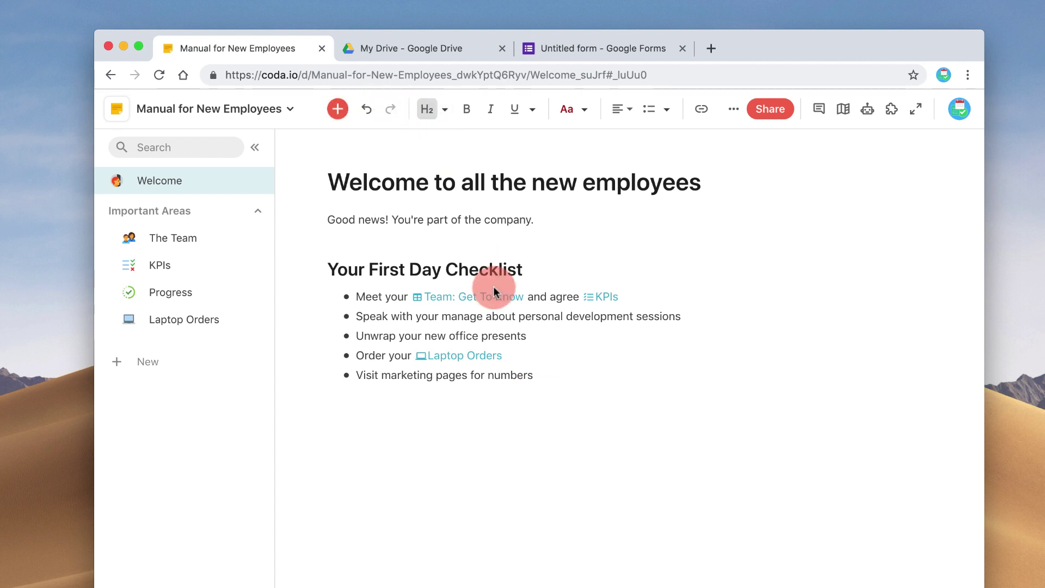
type("Admin for Cod")
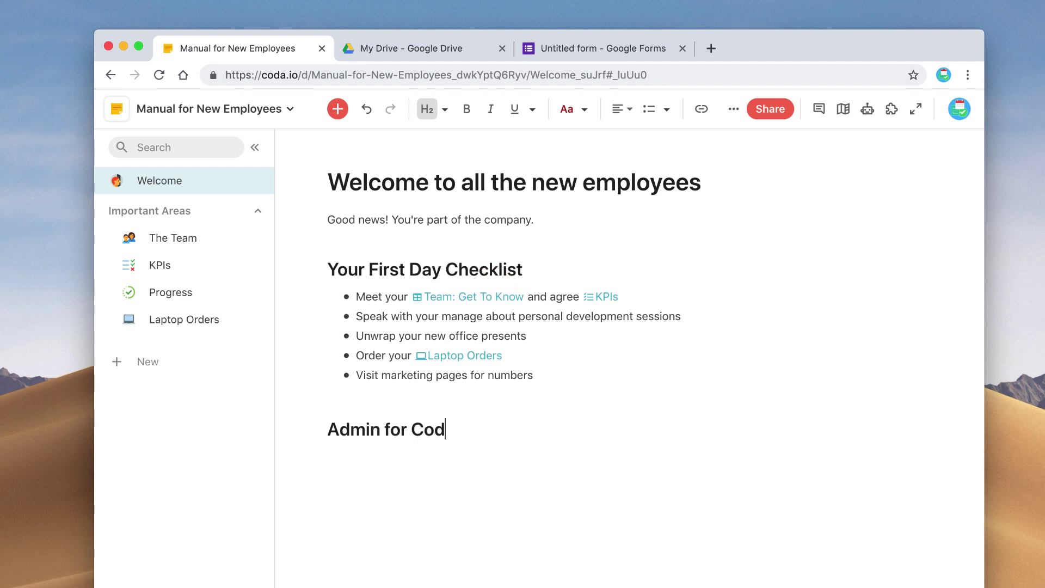
type("a")
key("Return")
- Mention Keep Productive under the Admin for Coda heading, followed by a dash and the contact e-mail address
key("BackSpace")
type("@ kep")
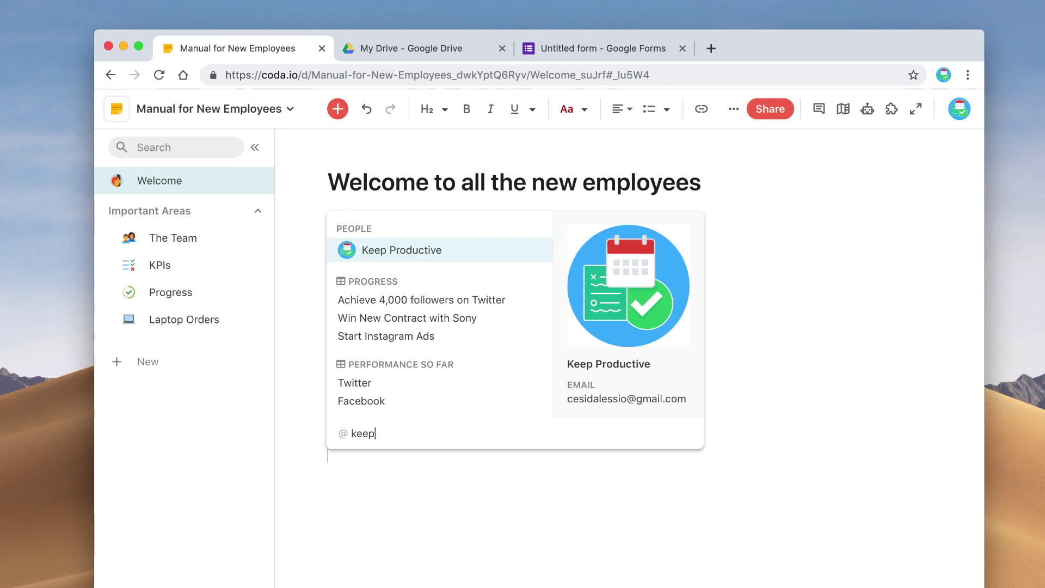
left_click(434, 251)
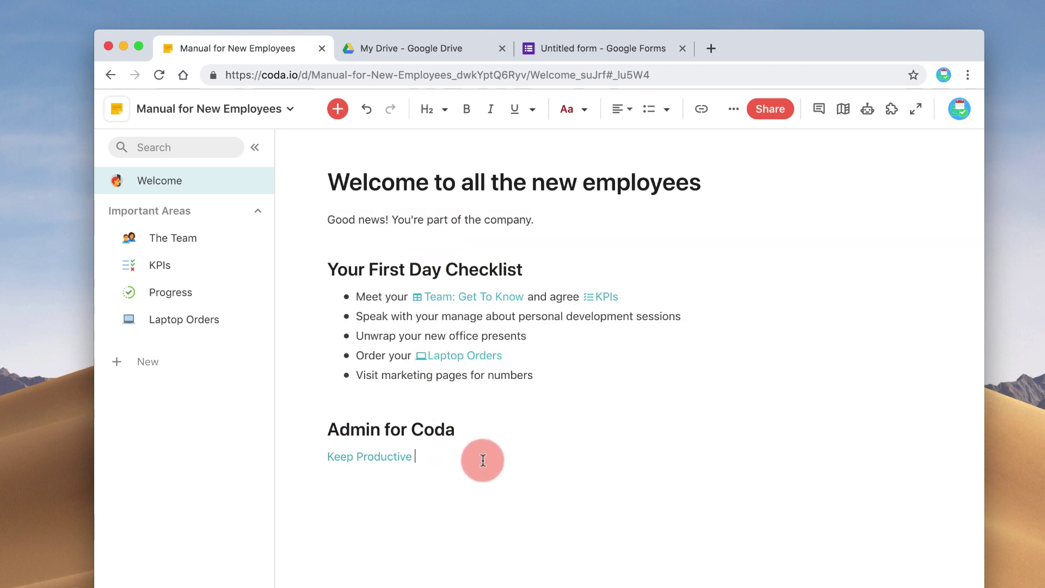
type("-")
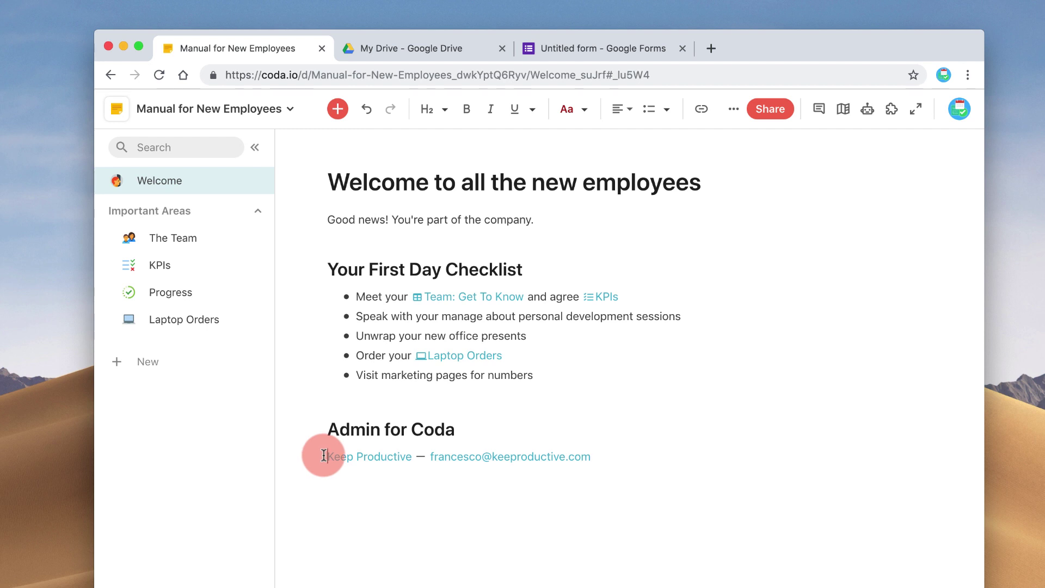
- Insert a smiley emoji before the Keep Productive mention and switch the browser window to full screen
left_click(736, 112)
left_click(703, 131)
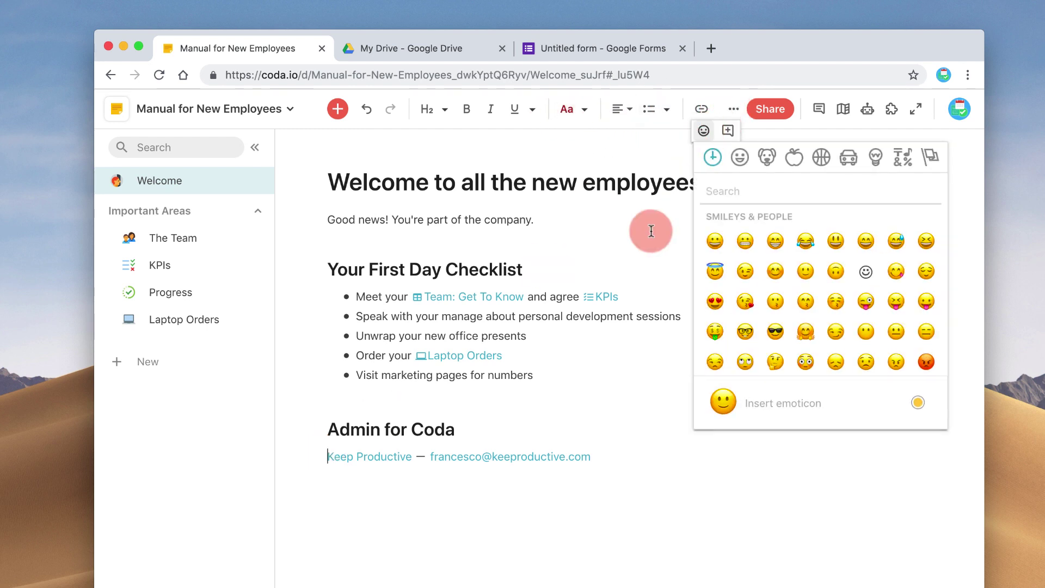
left_click(781, 240)
left_click(586, 379)
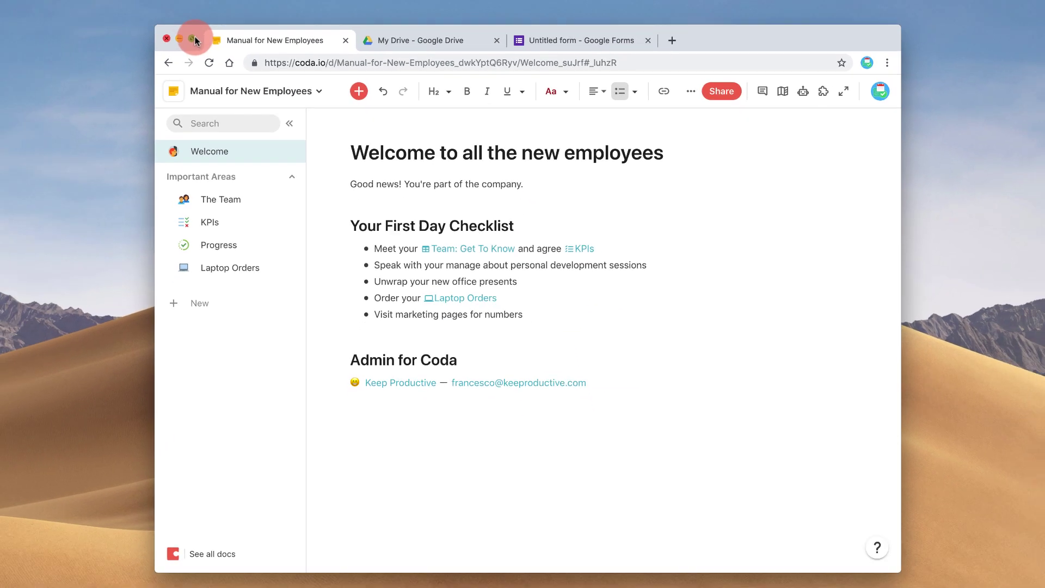
left_click(193, 39)
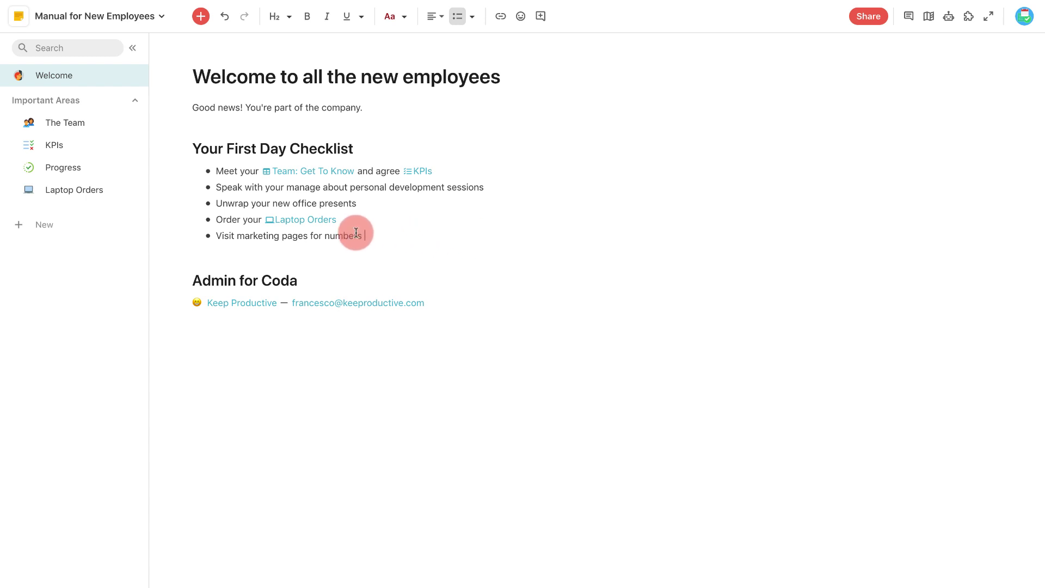
- Insert a reference to the "Achieve 4,000 followers on Twitter" row below the admin contact line and preview its card
left_click(493, 339)
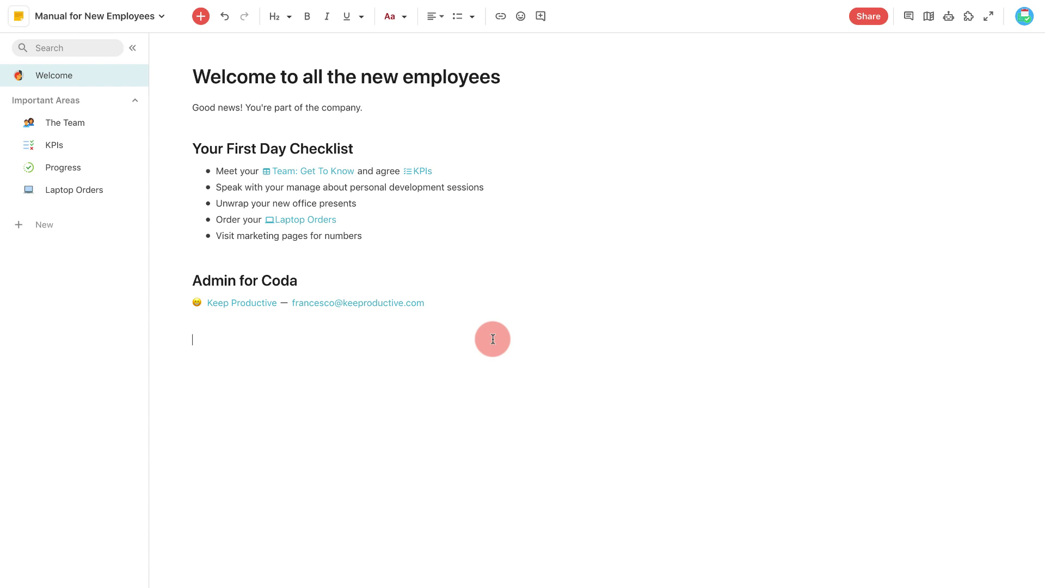
type("@ ")
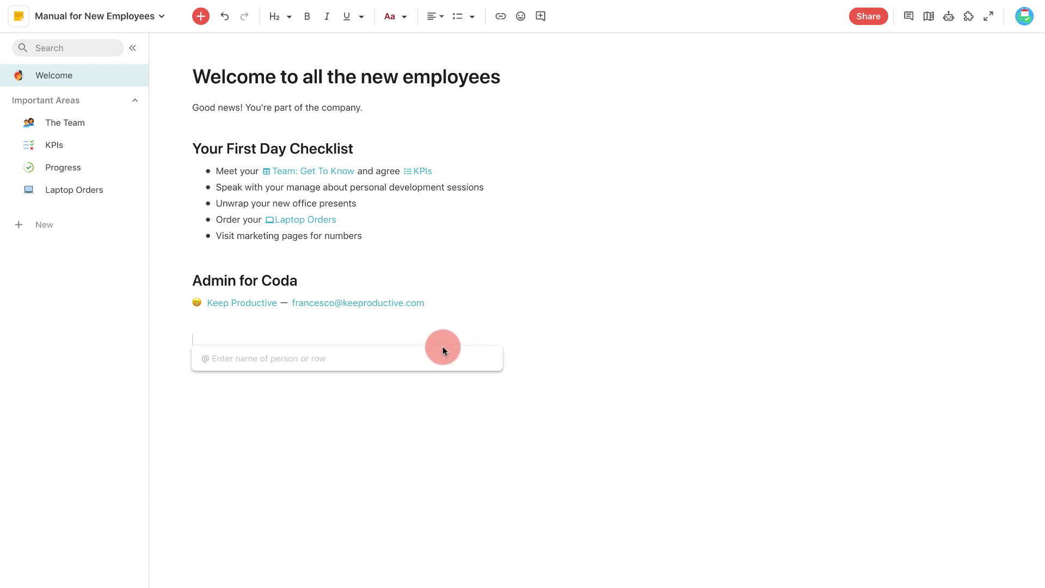
type("kp")
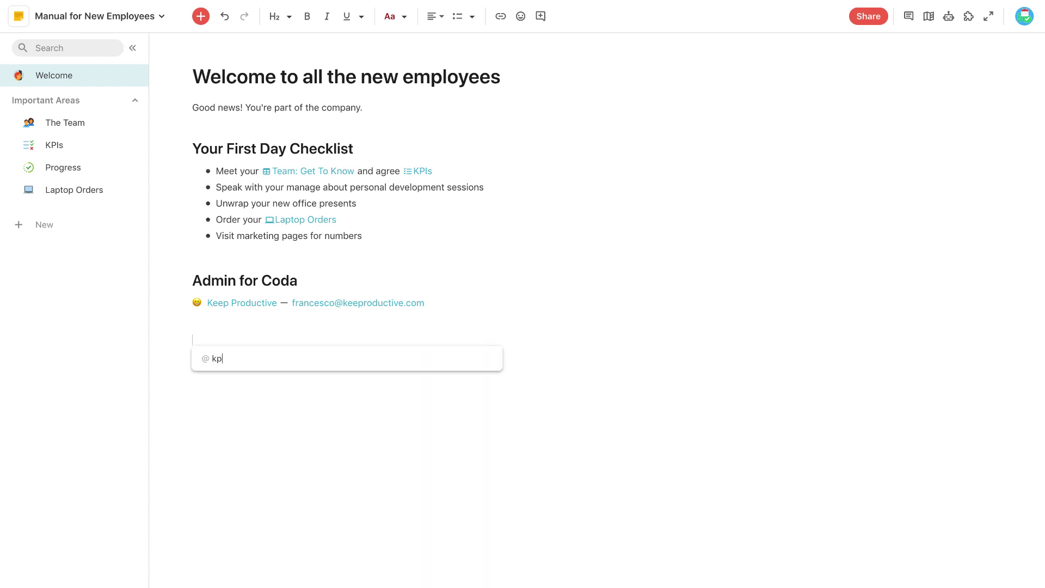
key("BackSpace")
type("k")
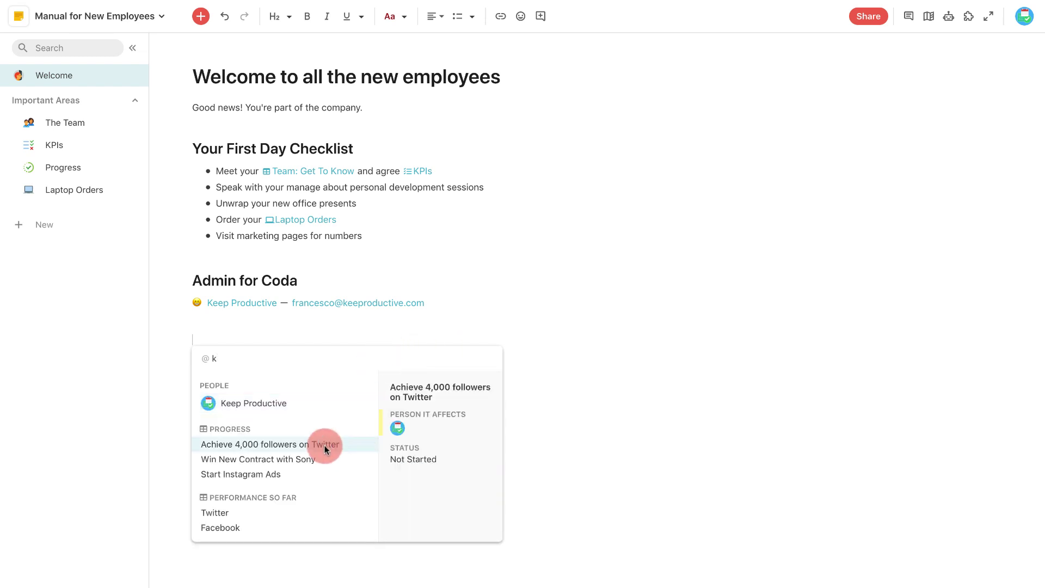
left_click(325, 449)
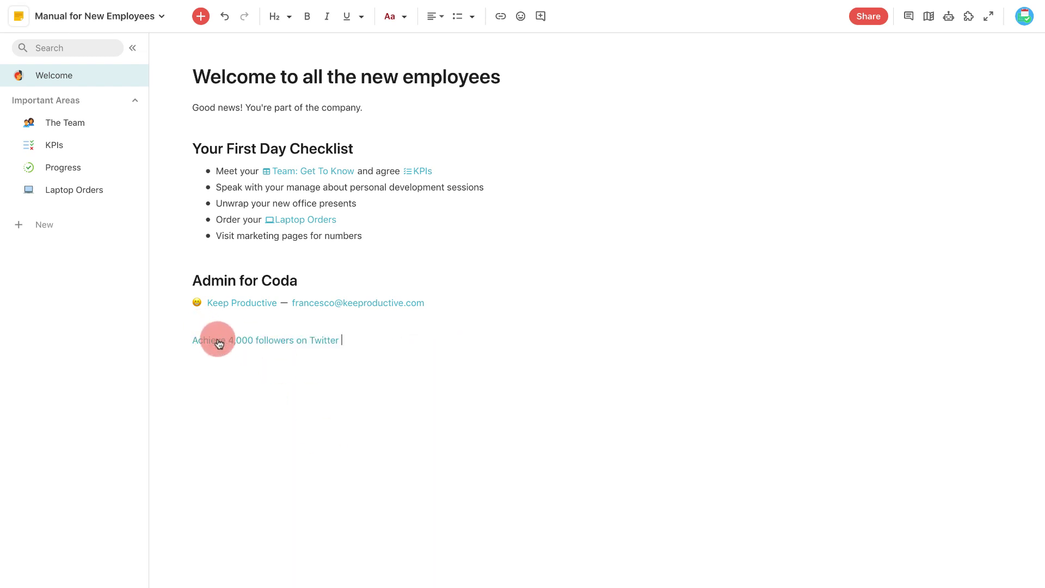
mouse_move(225, 347)
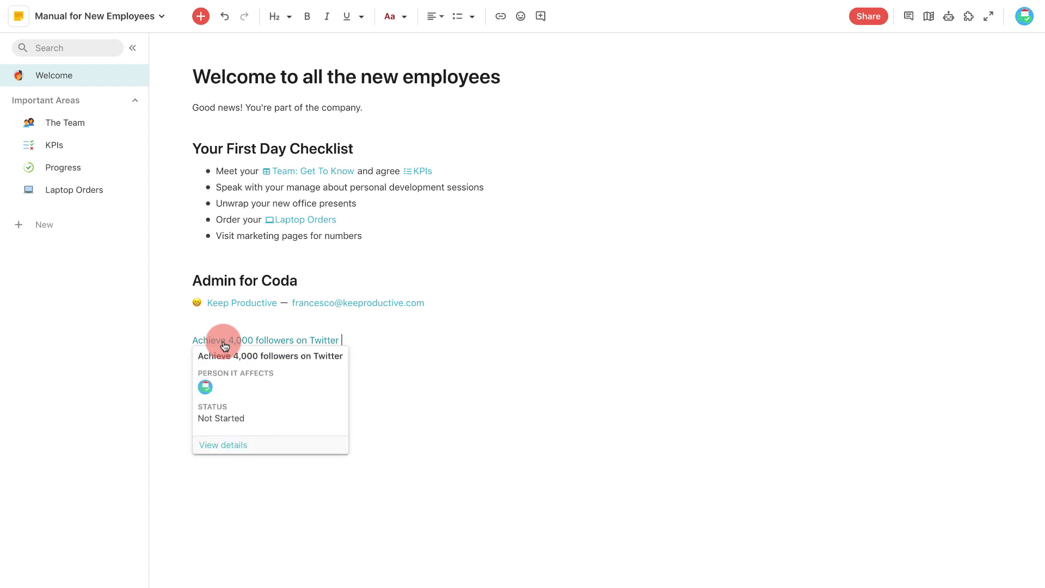
- Add the checklist item "Get started on your first project:" and move the Twitter followers row reference to its end
left_click(376, 235)
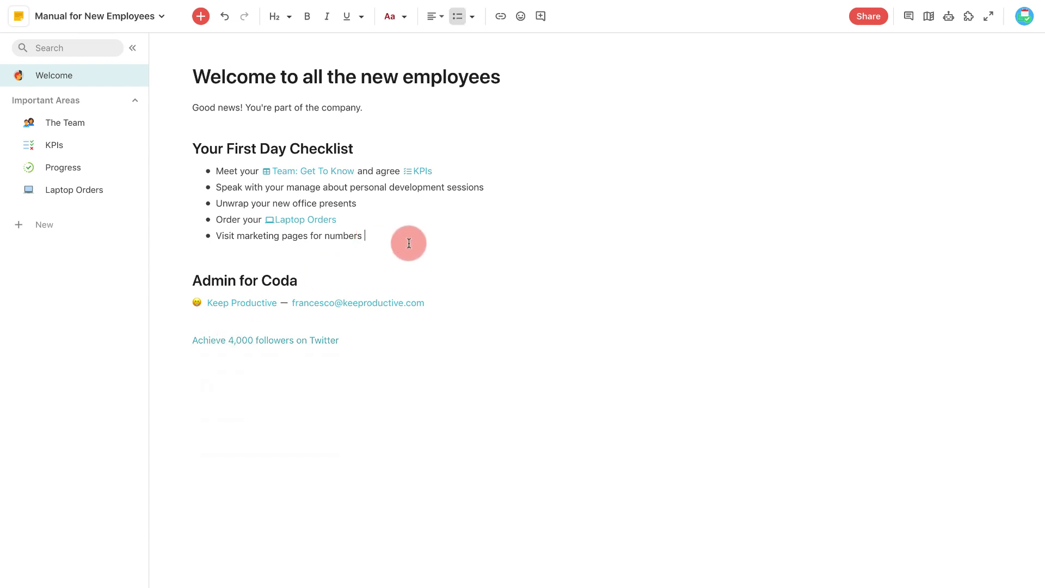
key("Return")
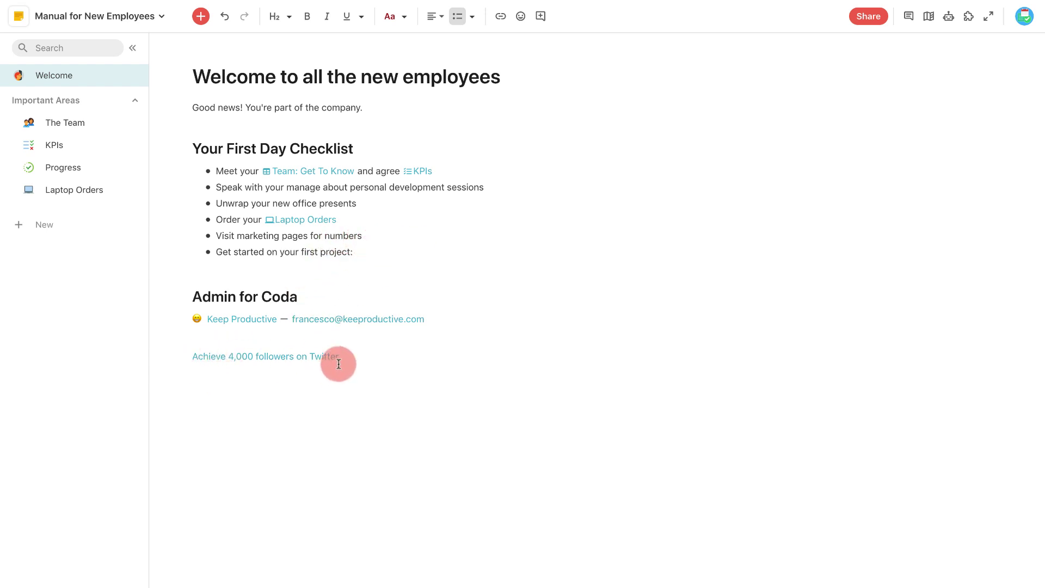
triple_click(241, 361)
left_click_drag(234, 364, 387, 252)
left_click(320, 391)
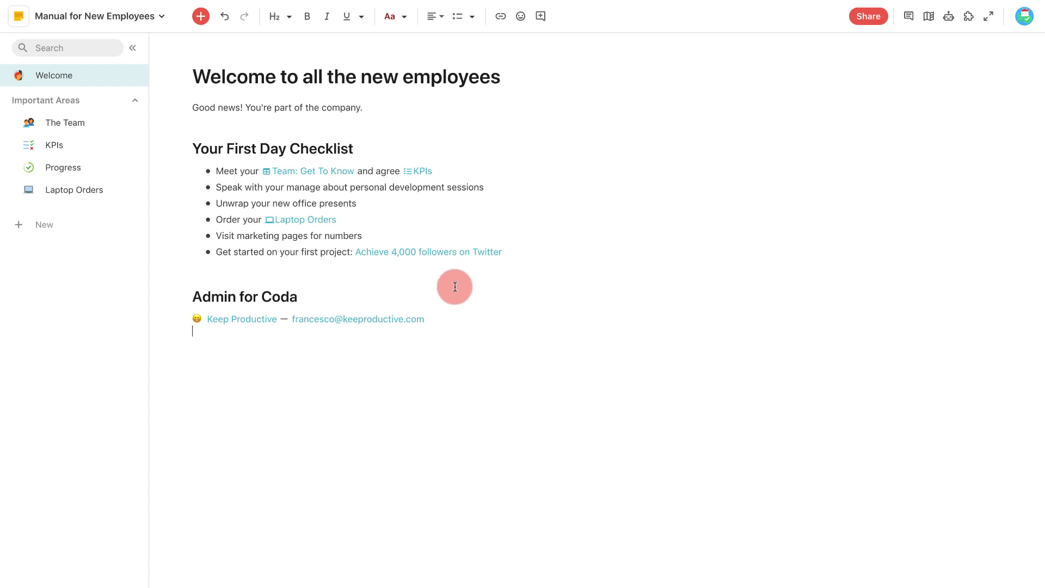
- Open the details of the "Achieve 4,000 followers on Twitter" row from the checklist and close them
left_click(409, 255)
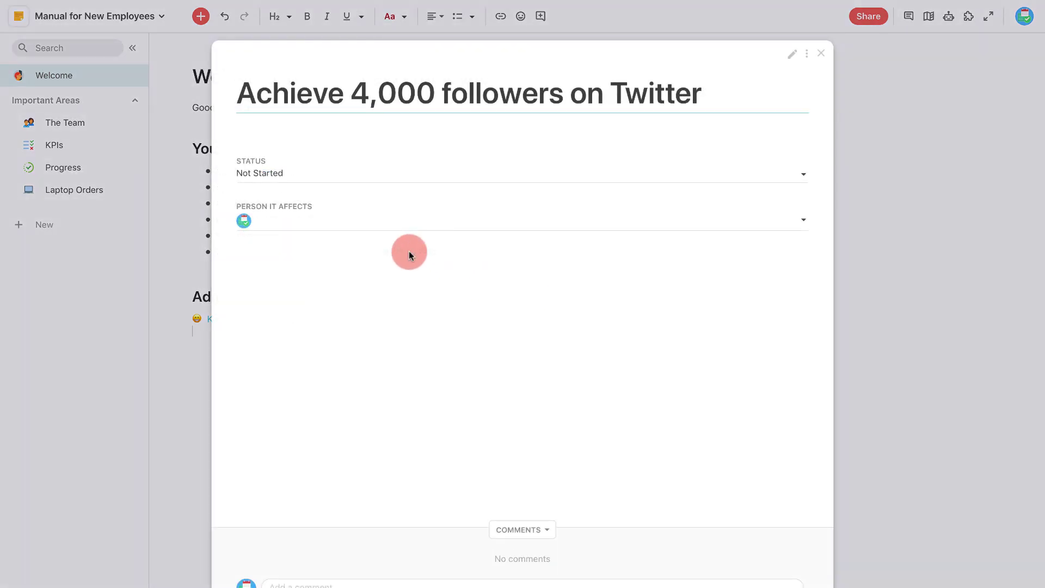
left_click(996, 191)
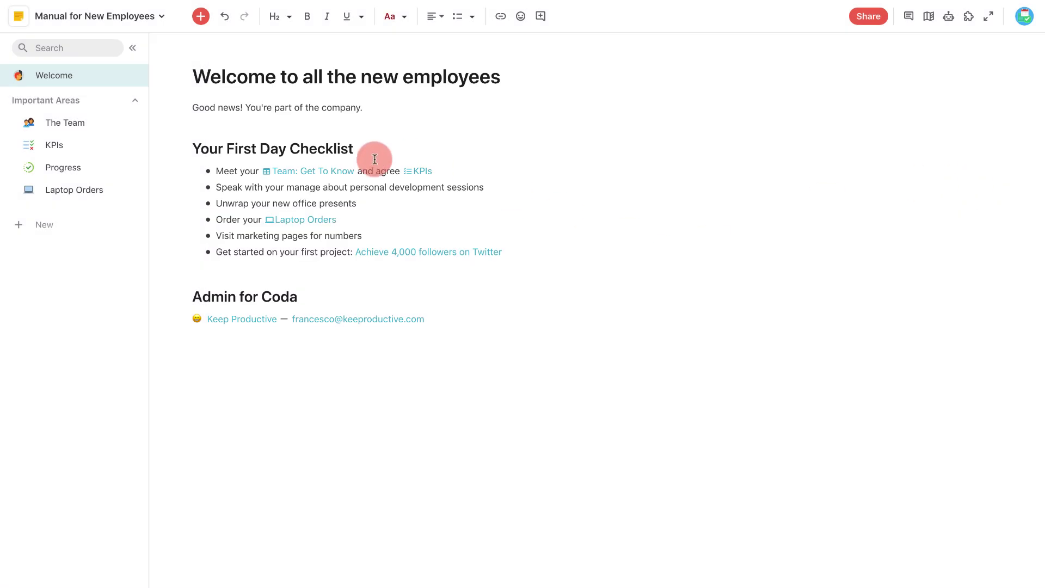
left_click(191, 109)
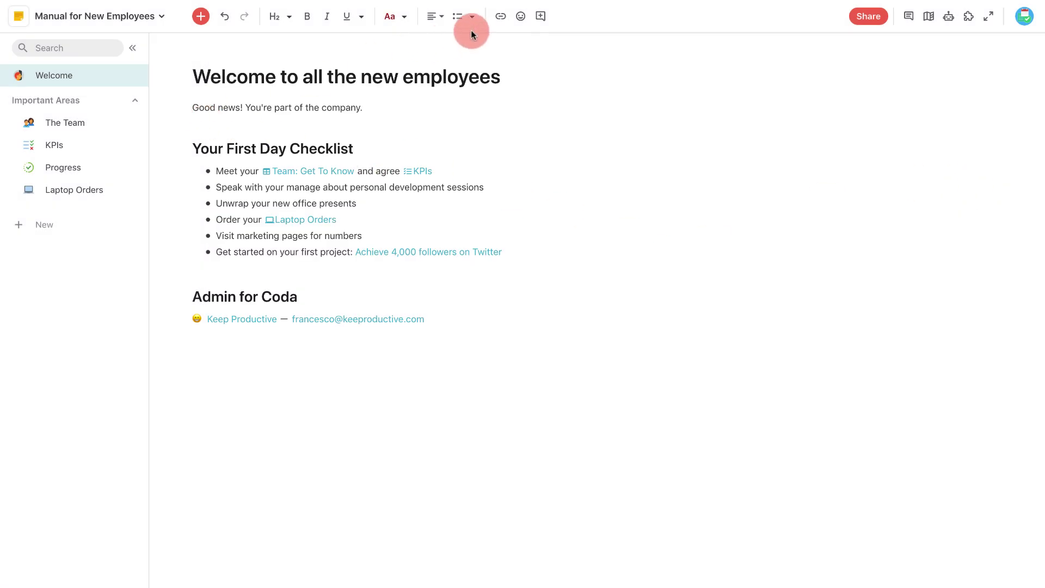
- Insert a newspaper emoji in front of the "Good news! You're part of the company." line, finding it by searching "new"
left_click(521, 16)
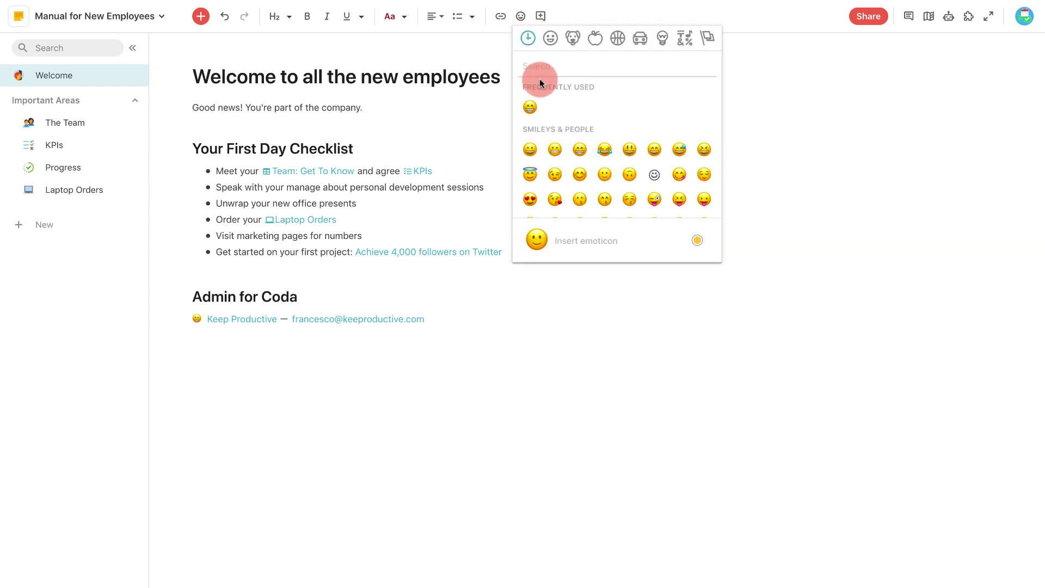
left_click(540, 82)
type("new")
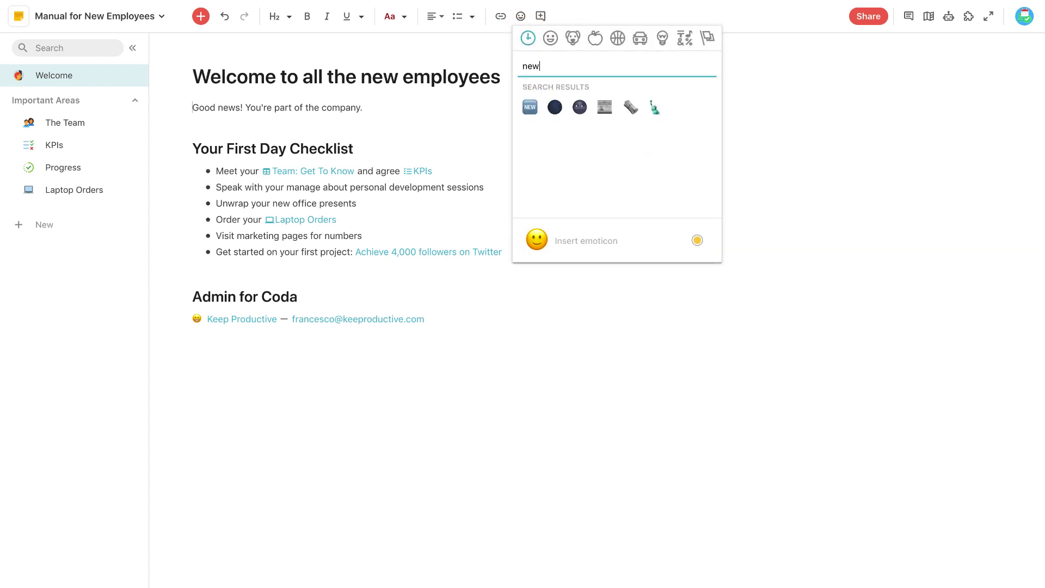
left_click(605, 106)
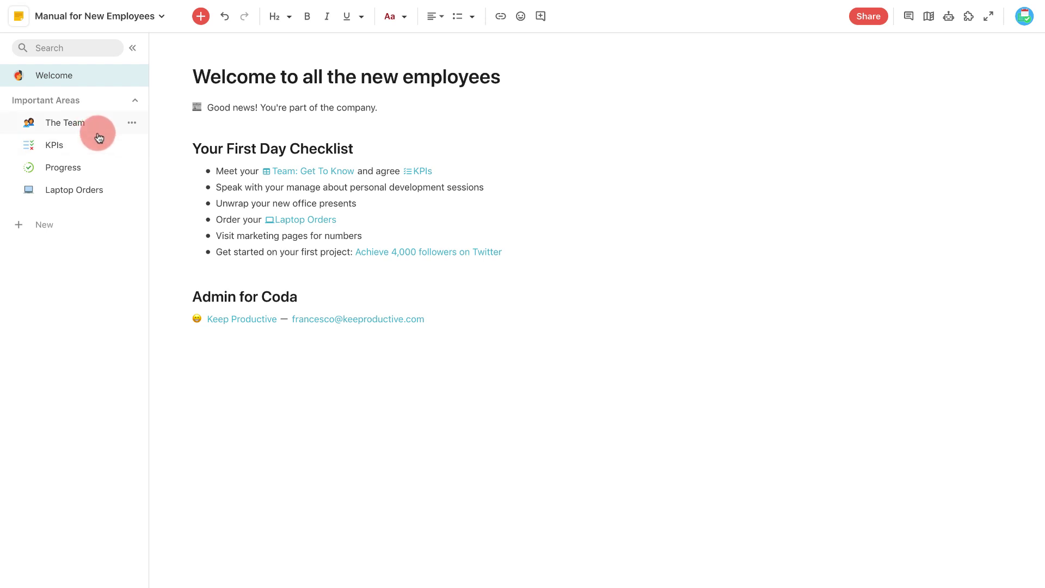
- Open the "Win New Contract with Sony" card in the KPIs section and show its activity together with its comments
left_click(70, 145)
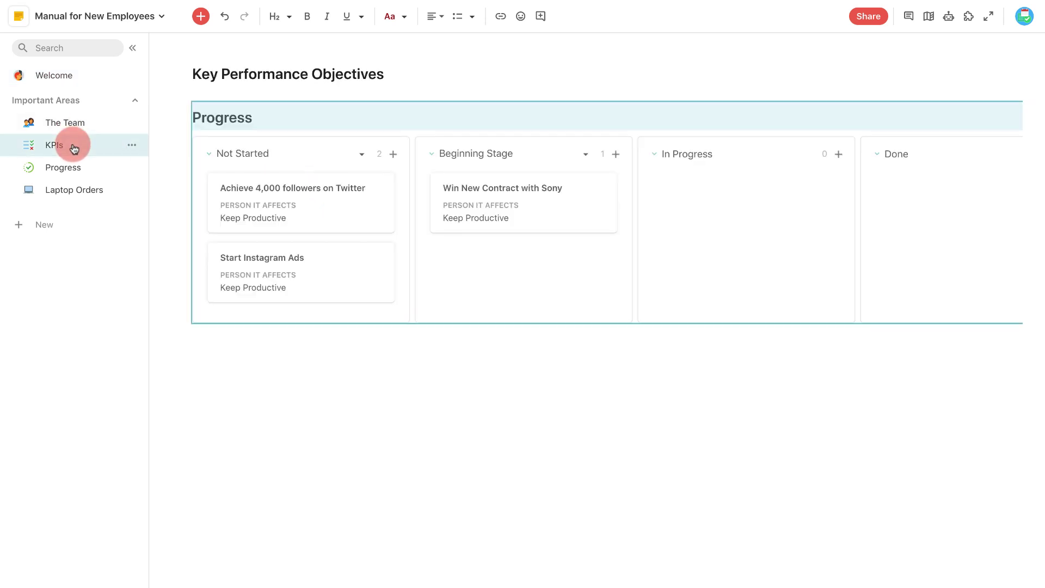
left_click(357, 367)
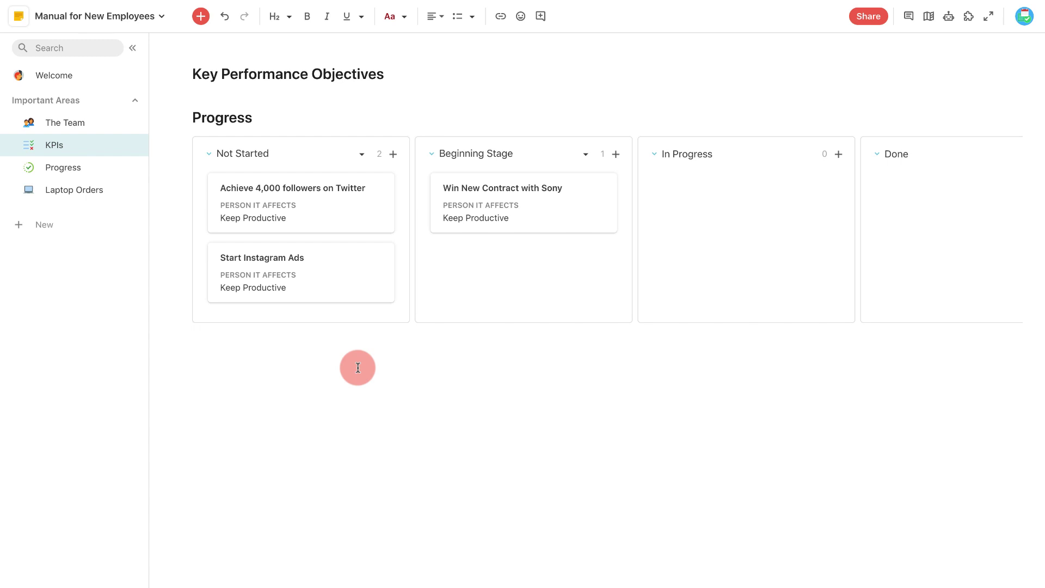
left_click(559, 207)
left_click(603, 218)
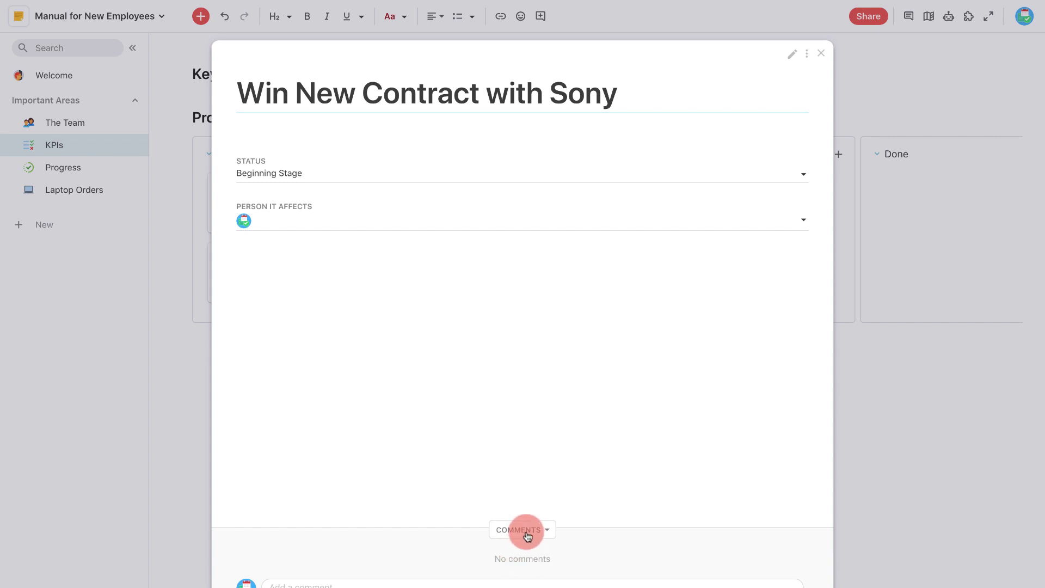
left_click(528, 533)
left_click(549, 567)
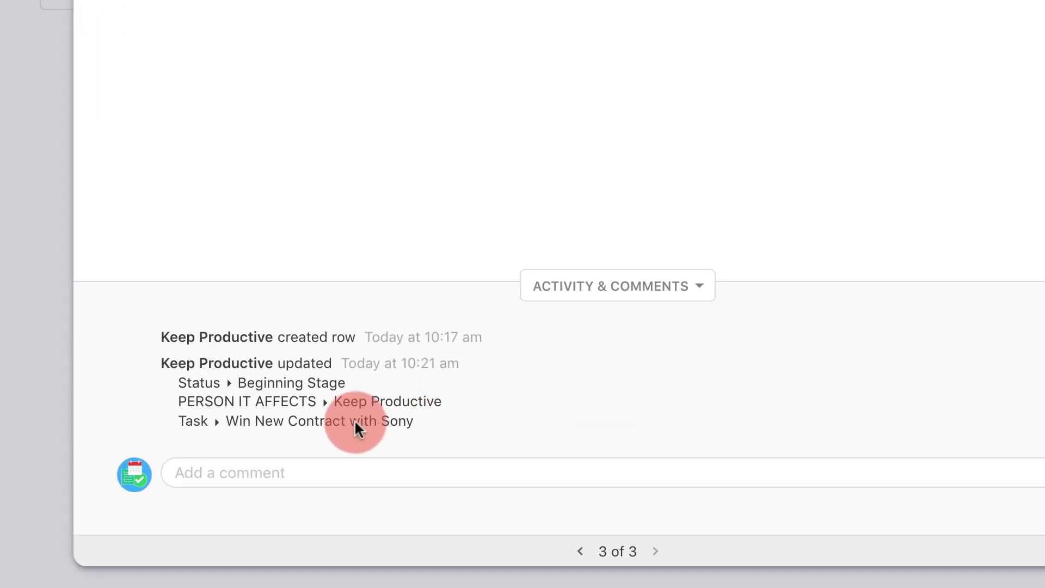
- Write a comment starting with "Let's c" on the "Win New Contract with Sony" row
left_click(331, 479)
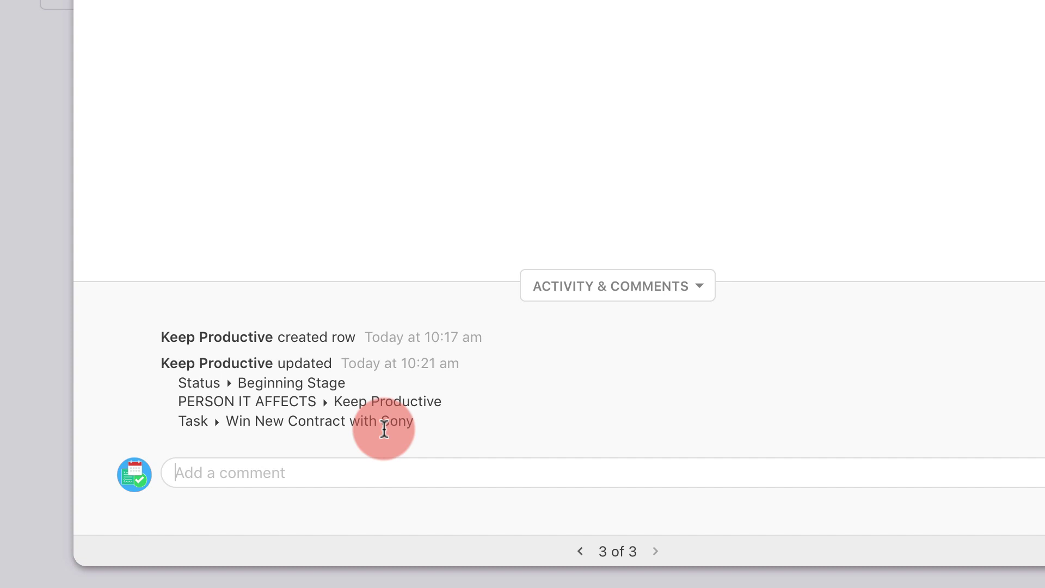
type("Let's c")
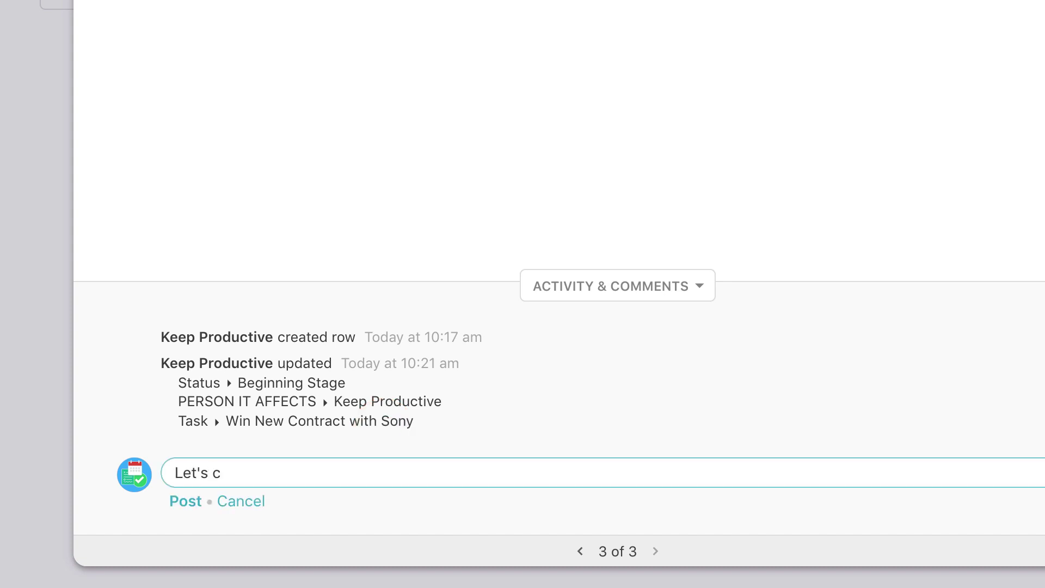
- Post the comment "Let's check this out!" on the Win New Contract with Sony row and close the row's detail view
type("heck this out!")
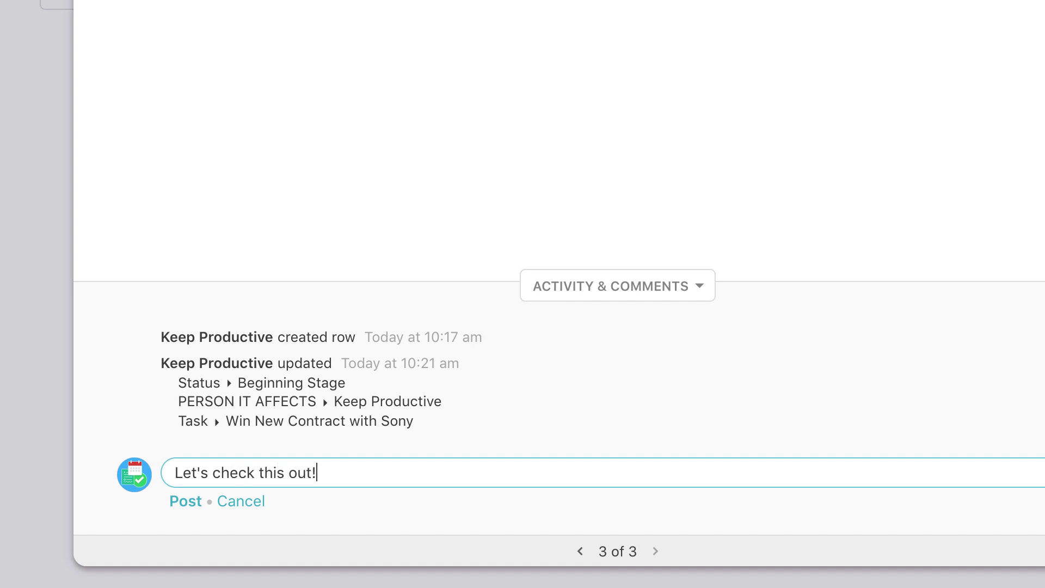
key("Return")
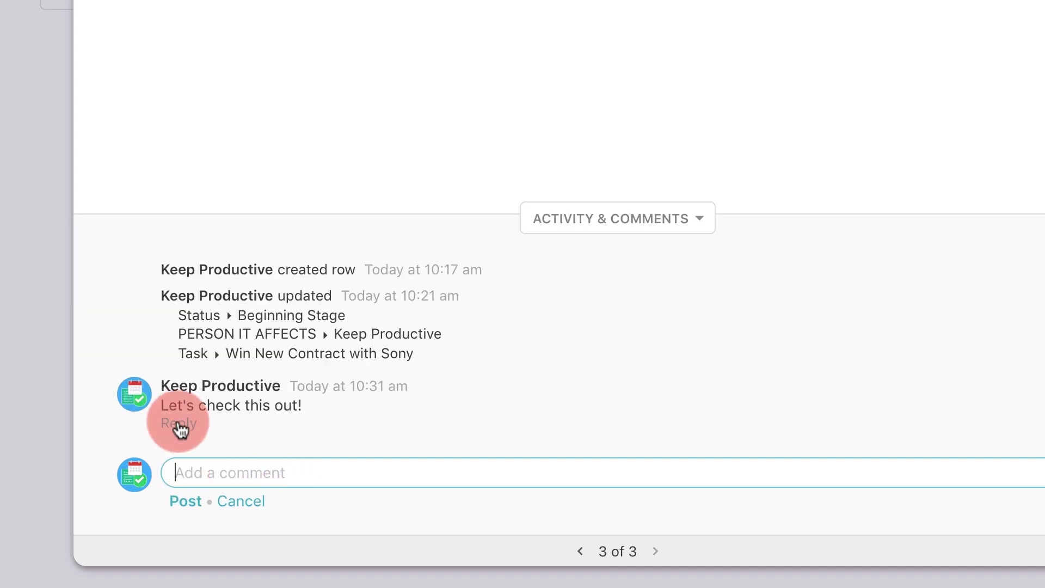
left_click(178, 423)
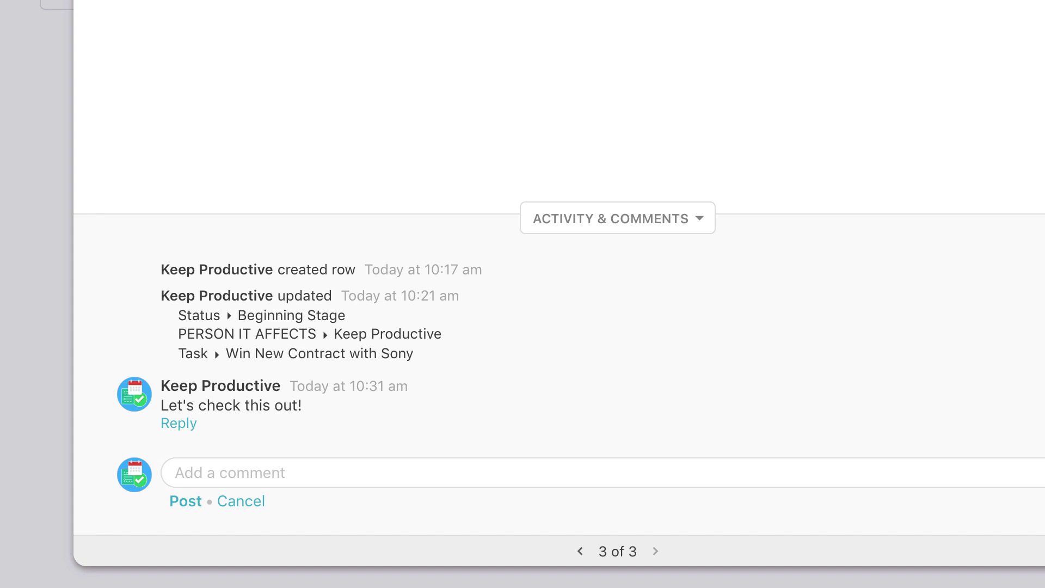
key("Escape")
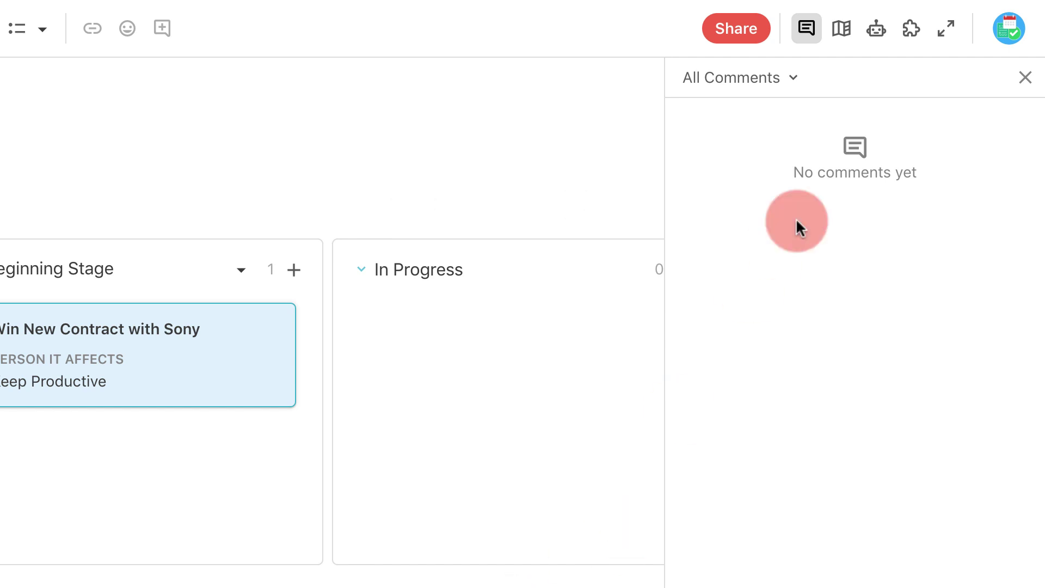
- Review the doc map, dismissing its introduction, and inspect the details of the Performance So Far table and the available map options
left_click(842, 27)
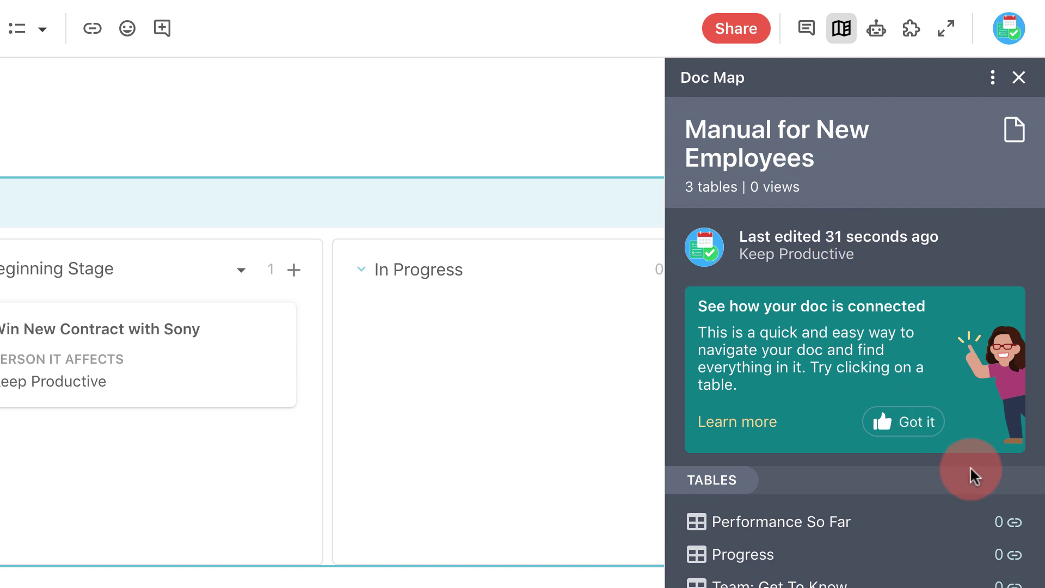
left_click(891, 419)
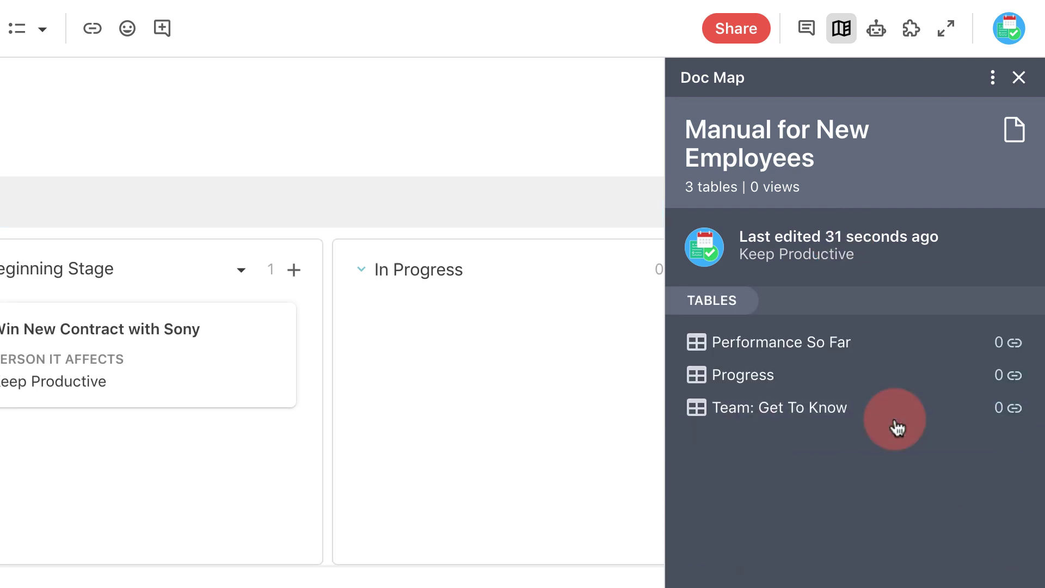
left_click(989, 343)
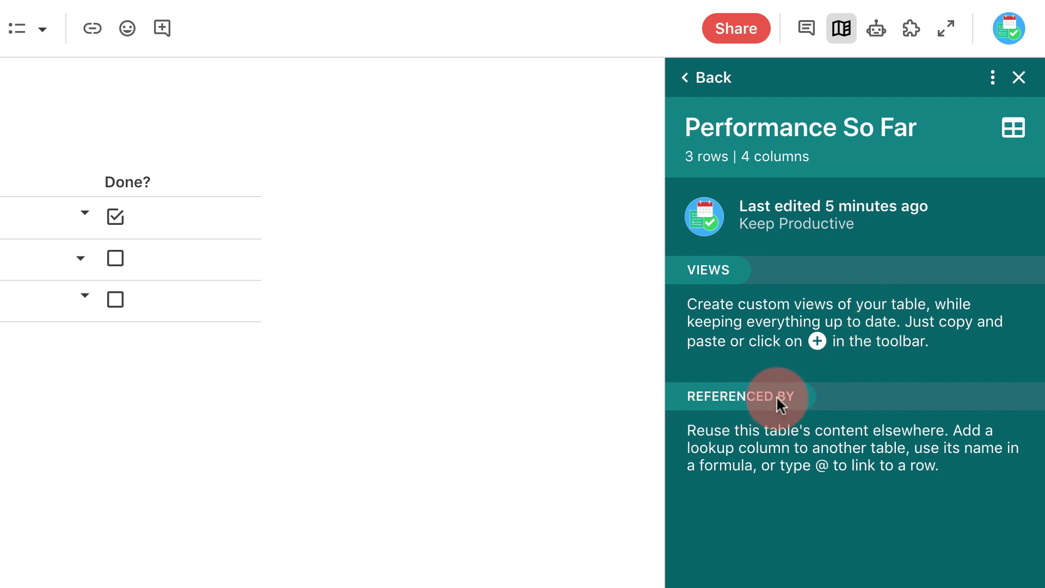
left_click(702, 79)
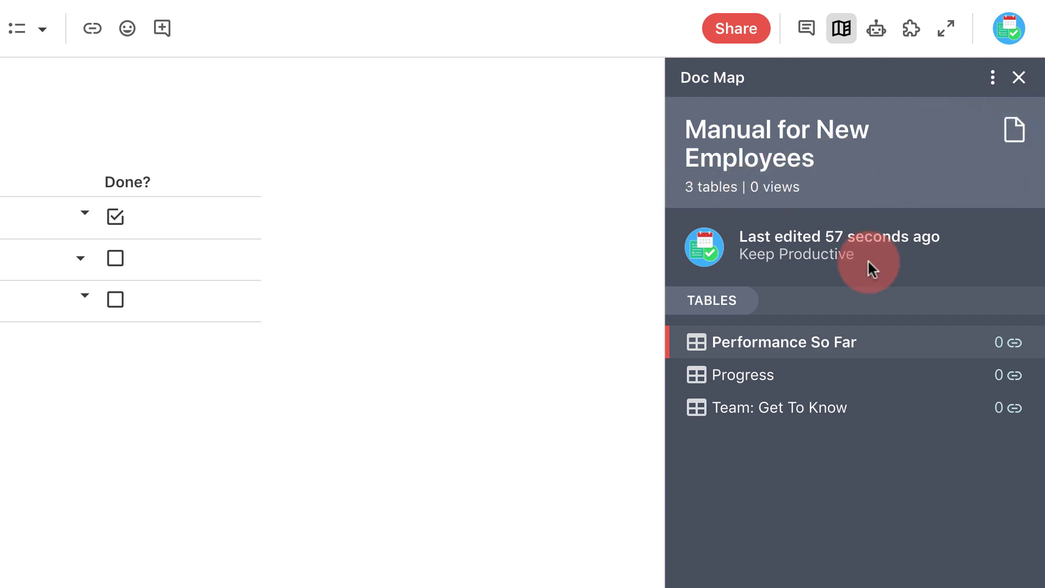
left_click(993, 77)
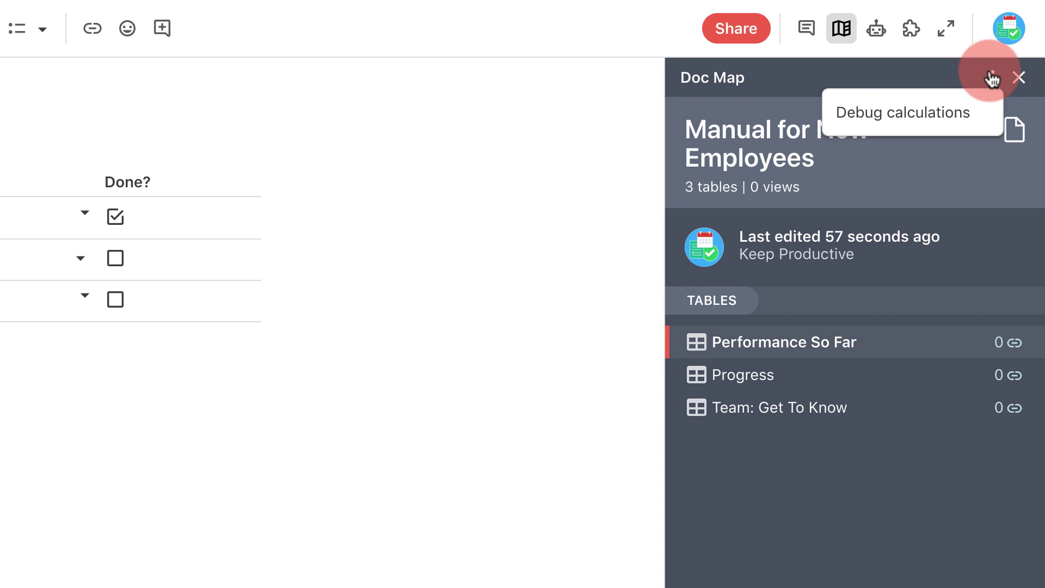
left_click(876, 123)
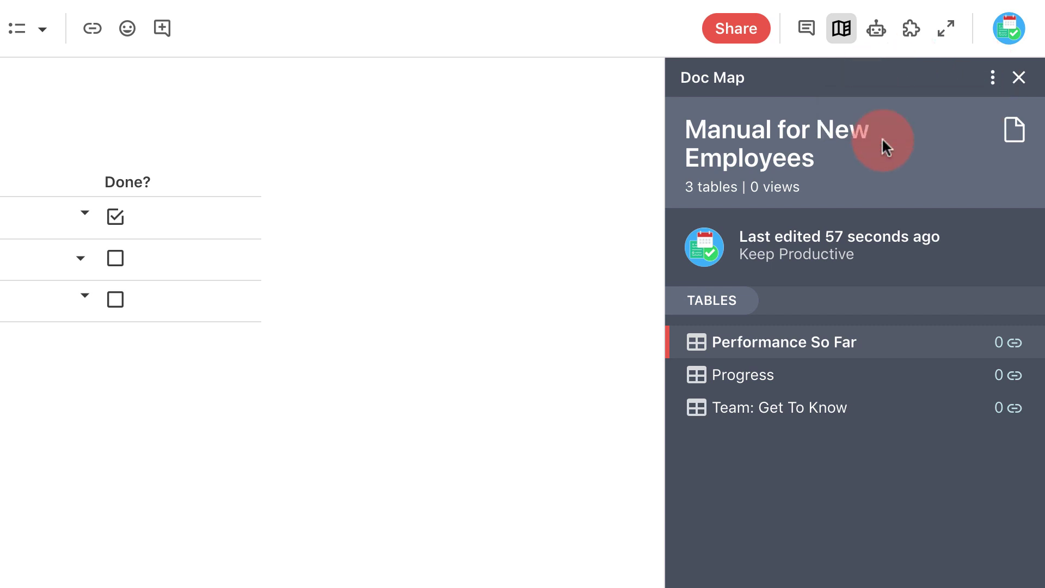
- Create an automation from the "Notify when row is updated" template
left_click(878, 29)
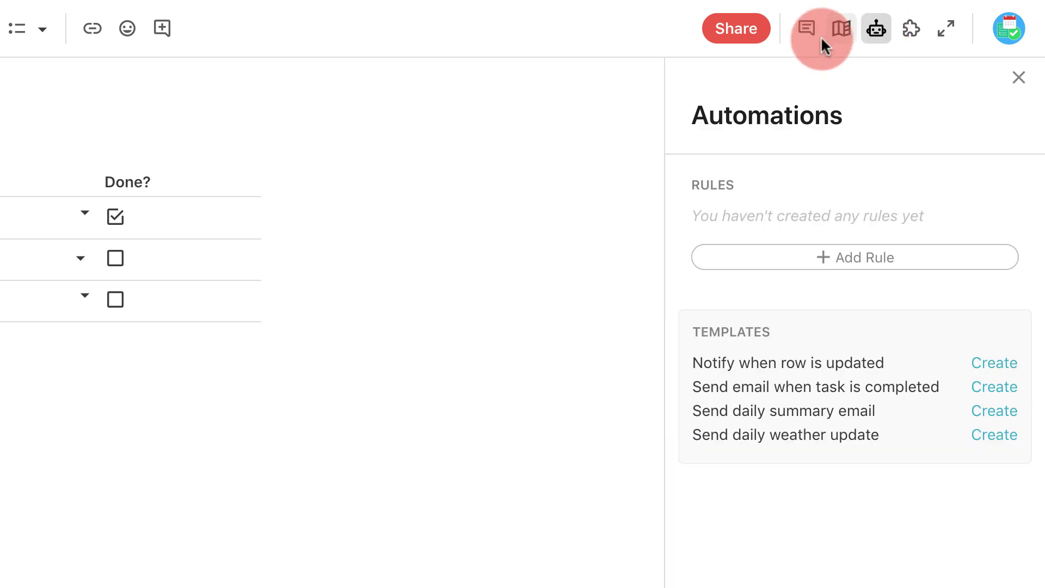
left_click(228, 223)
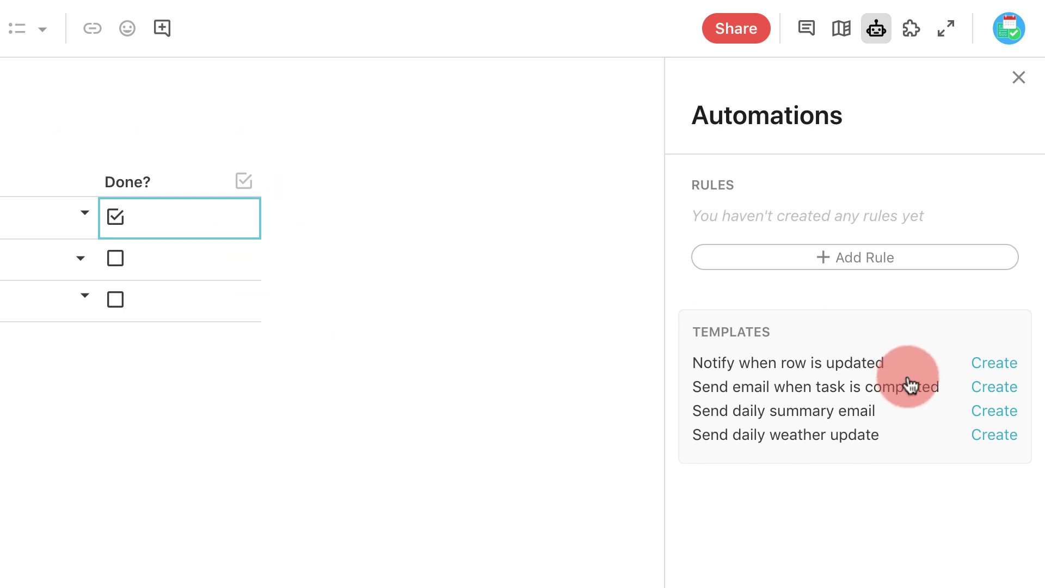
left_click(1008, 388)
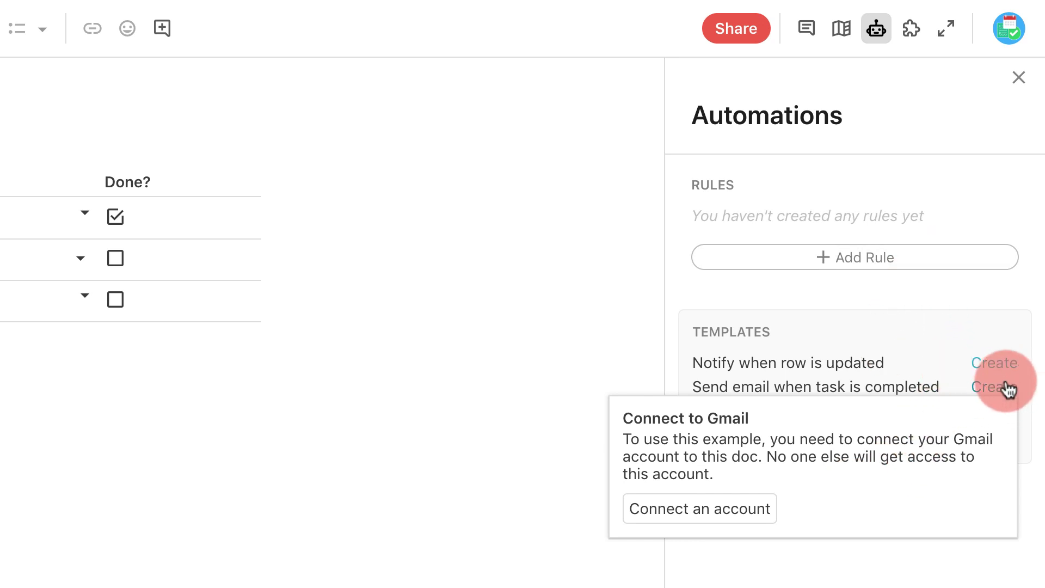
left_click(973, 370)
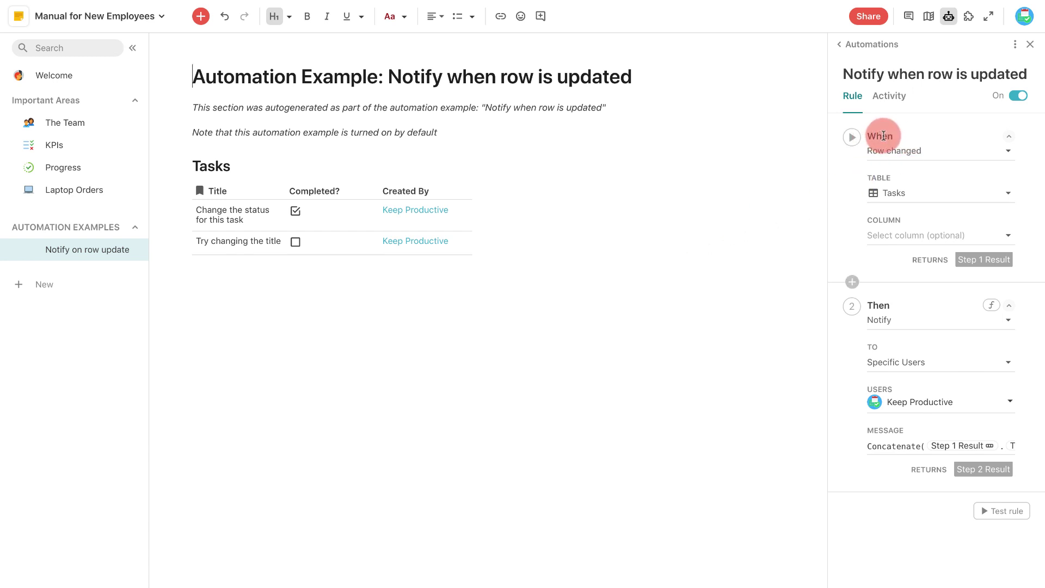
- Keep the rule's Row changed trigger and limit it to the Completed? column of the Tasks table
left_click(898, 150)
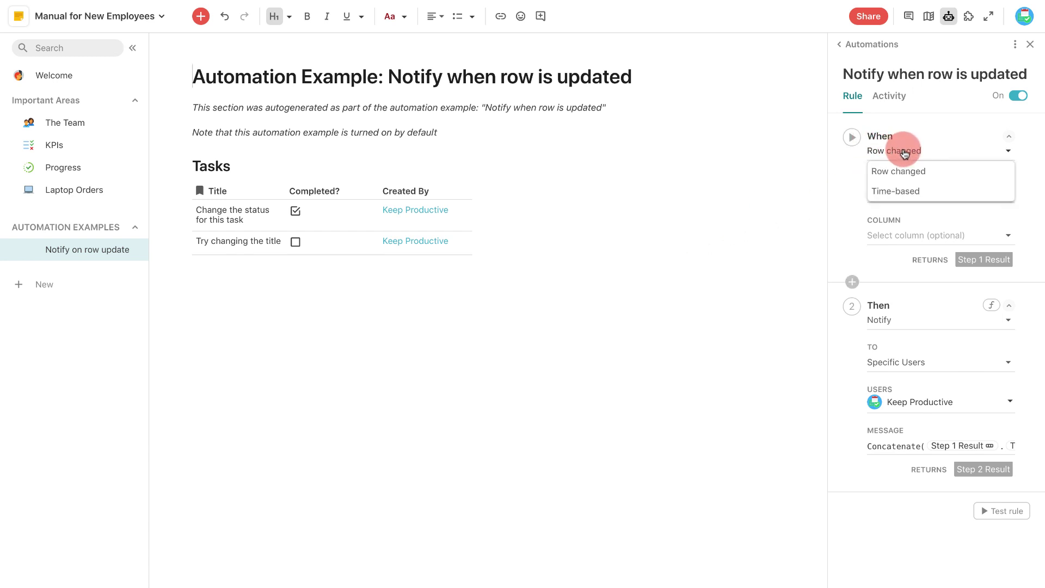
left_click(907, 172)
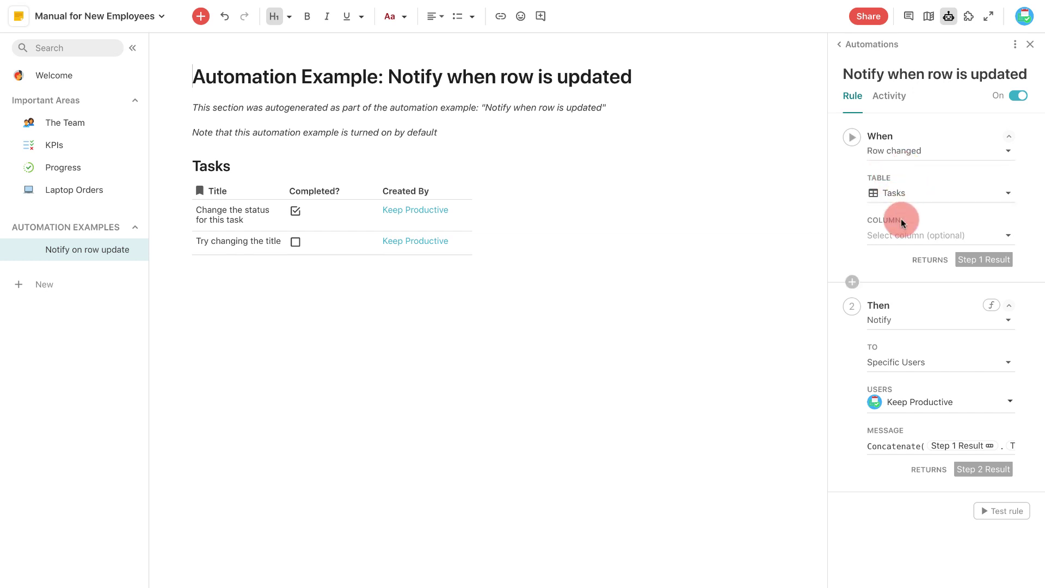
left_click(906, 235)
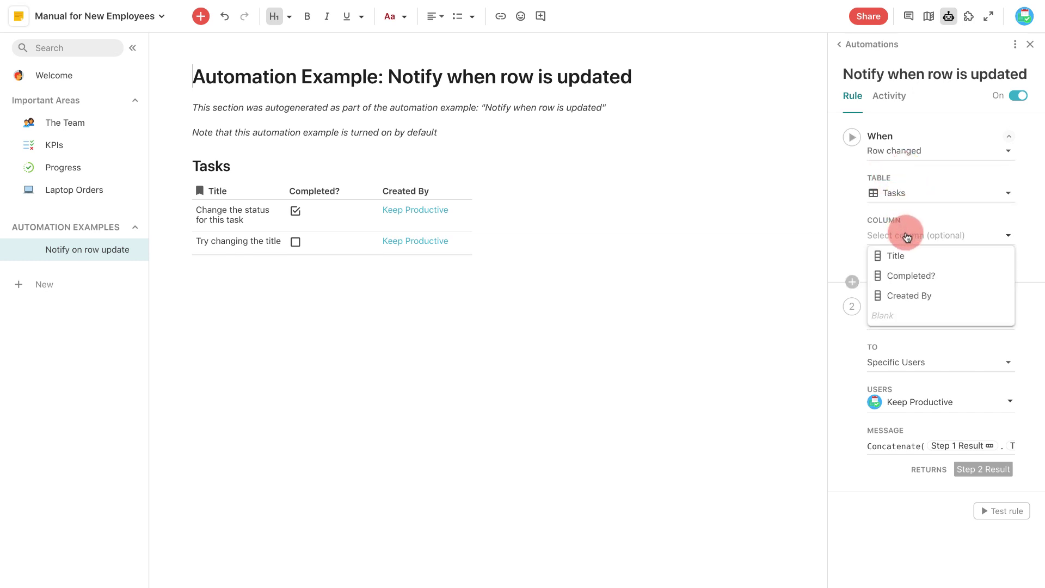
left_click(911, 274)
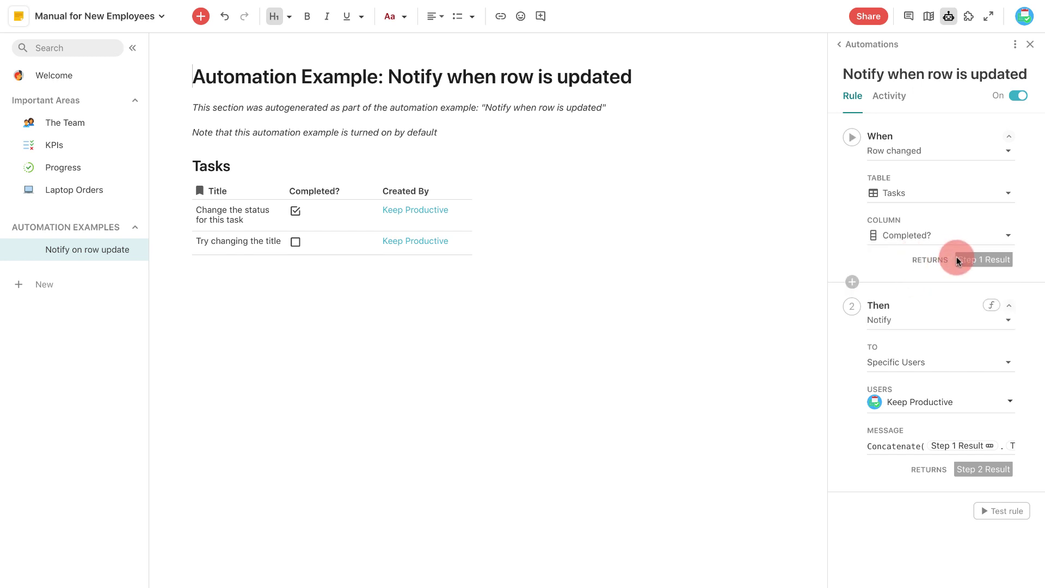
- Test the rule's trigger and its Notify action with Specific Users as recipients
left_click(852, 137)
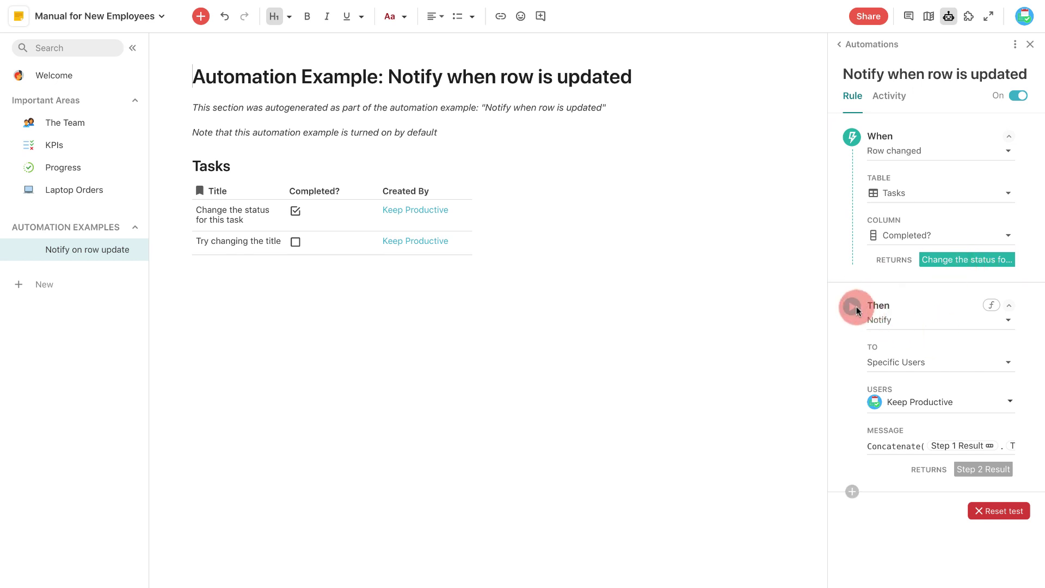
left_click(922, 363)
left_click(922, 383)
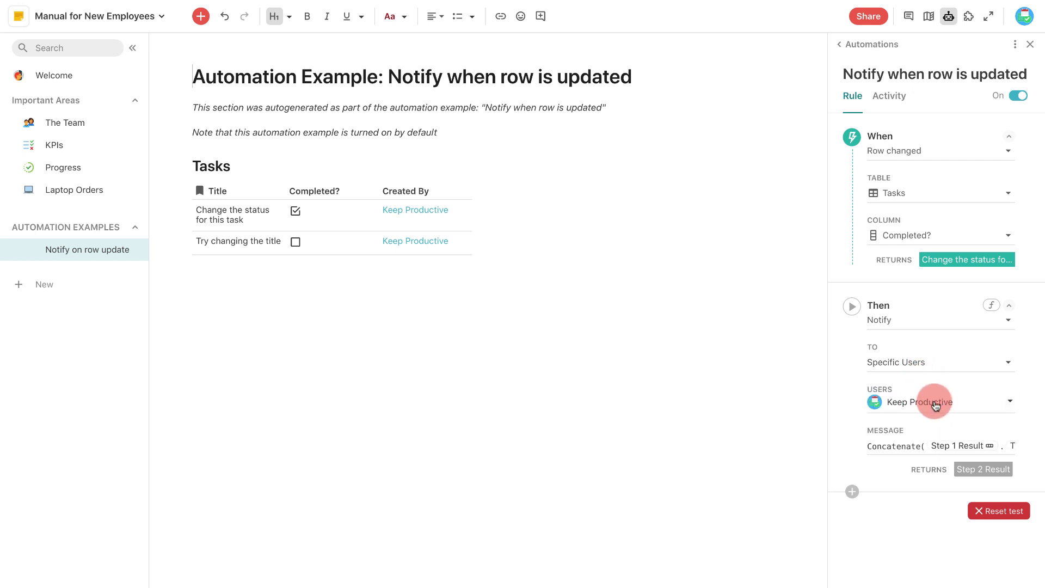
mouse_move(933, 401)
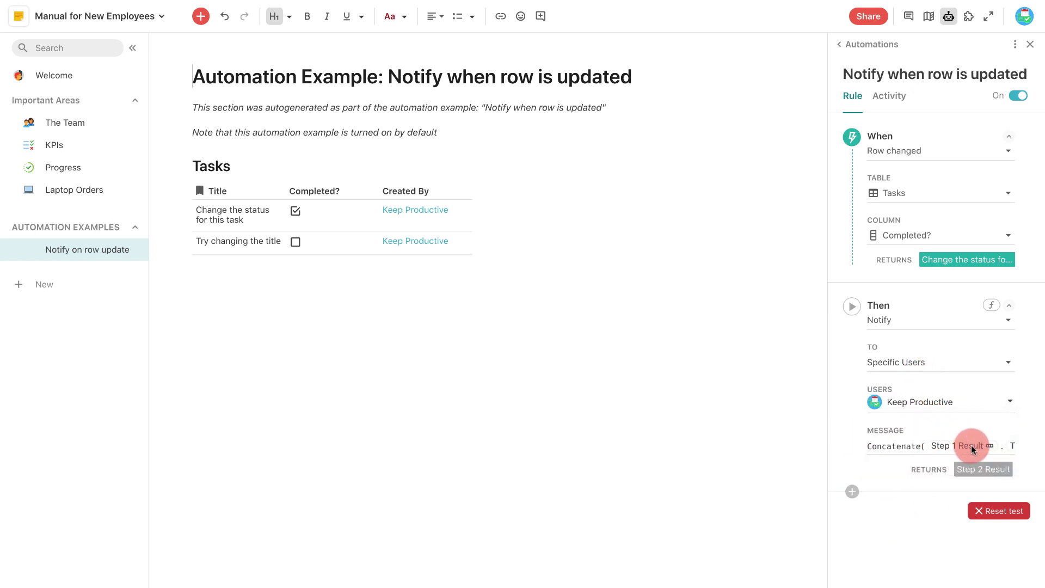
left_click(852, 306)
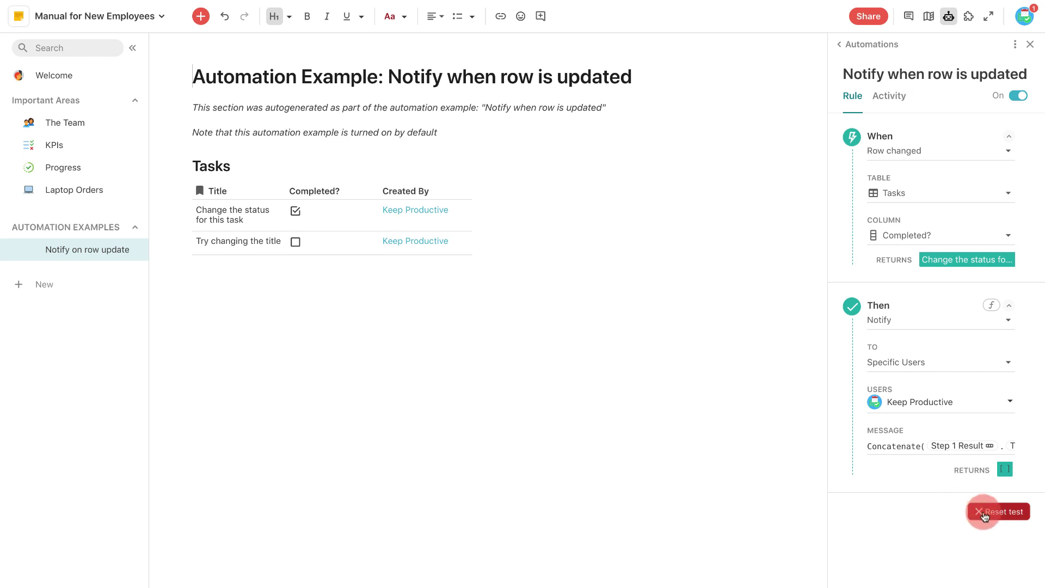
- Check the activity log of the notification rule, expand its test run, and return to the automations overview
left_click(1017, 95)
left_click(897, 102)
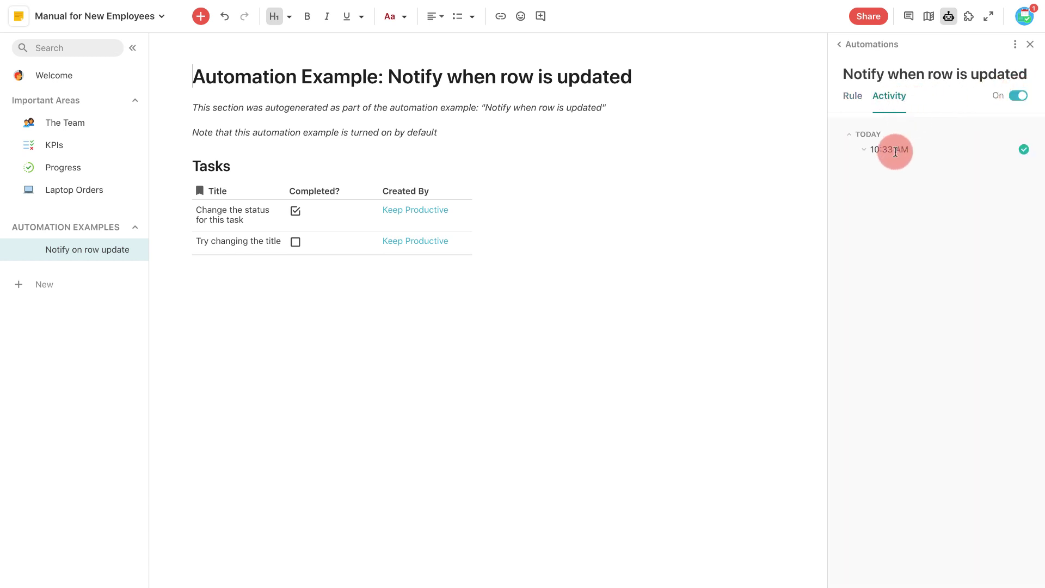
left_click(863, 149)
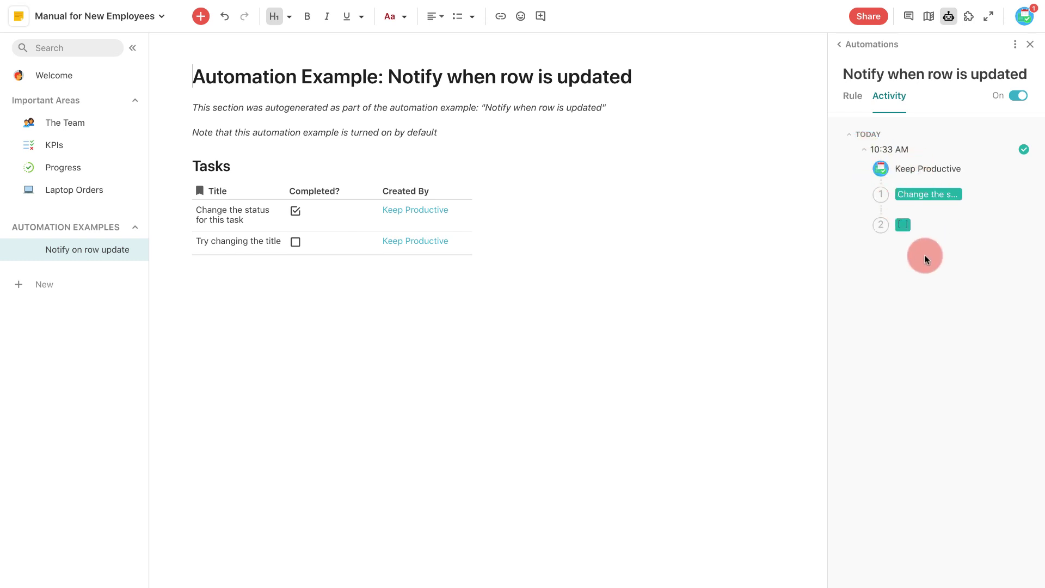
left_click(877, 47)
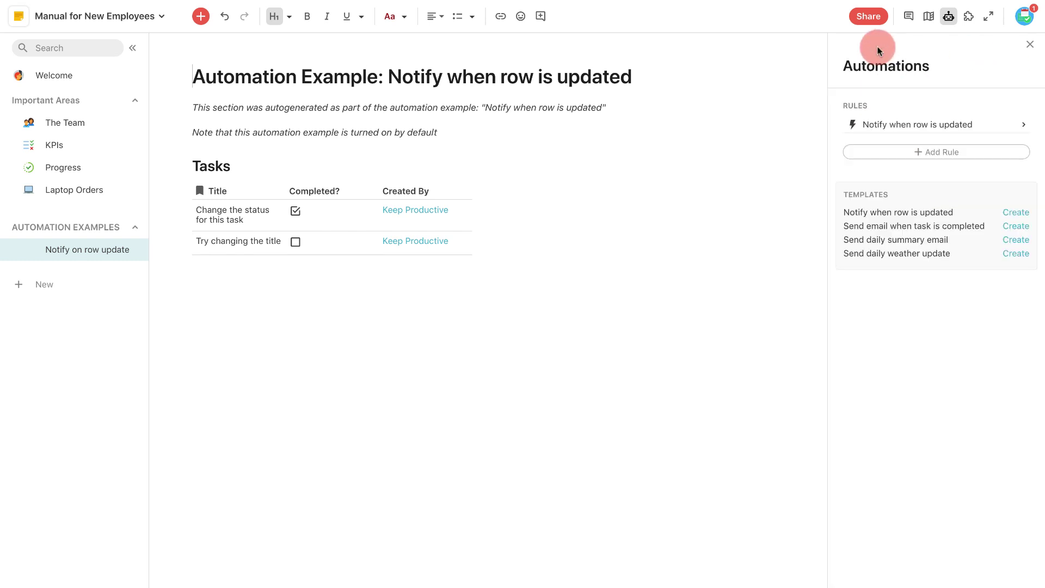
- Mark the "Try changing the title" task as completed and open the notification about the "Change the status for this task" row
left_click(294, 242)
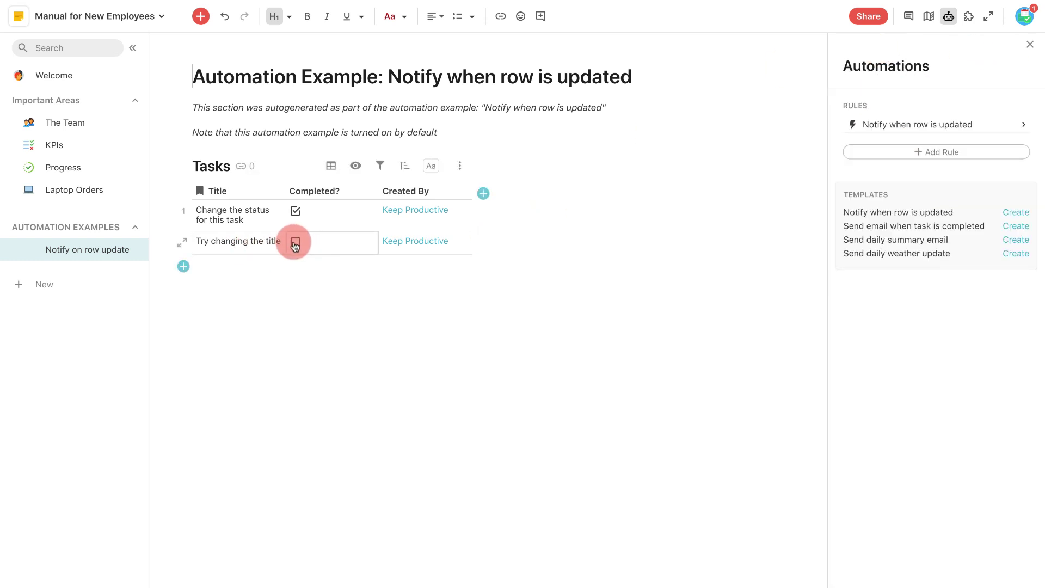
left_click(296, 243)
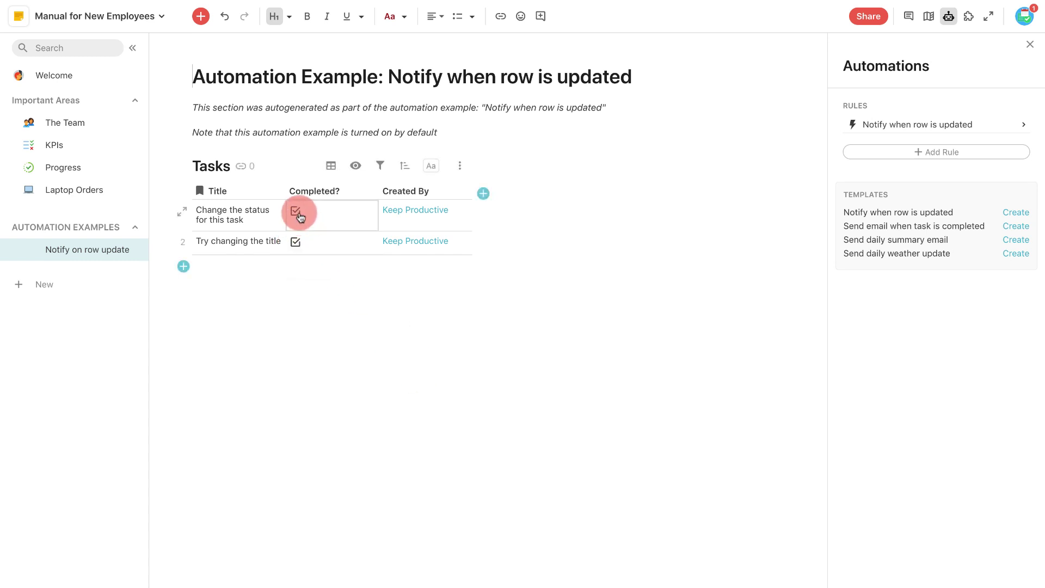
left_click(1018, 21)
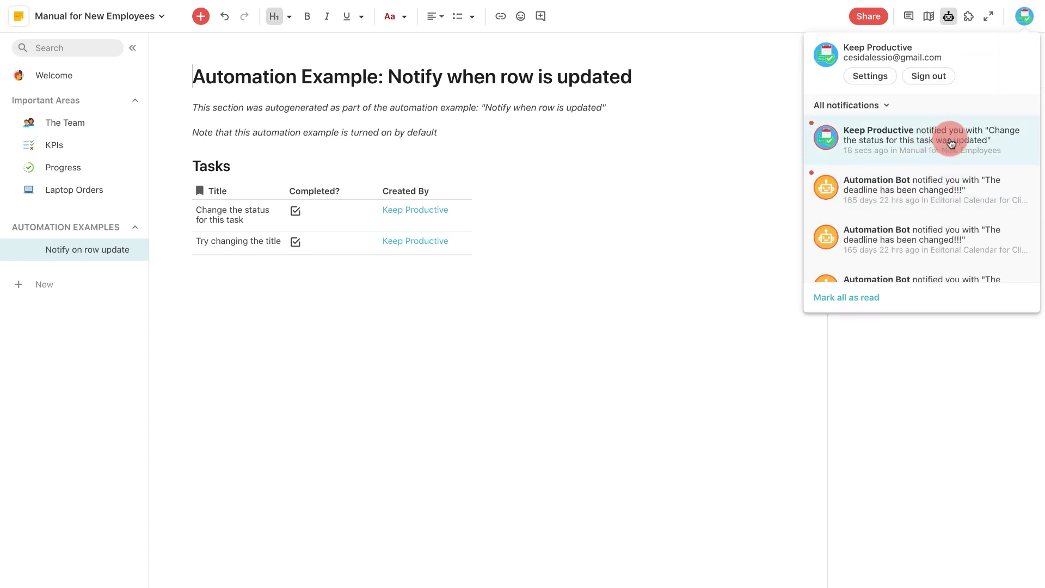
left_click(968, 137)
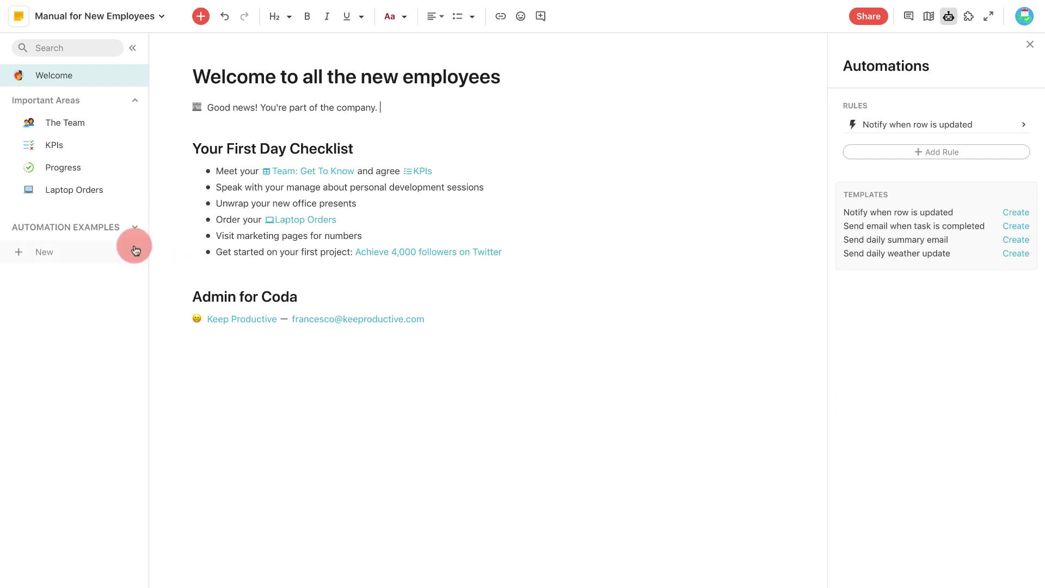
left_click(134, 227)
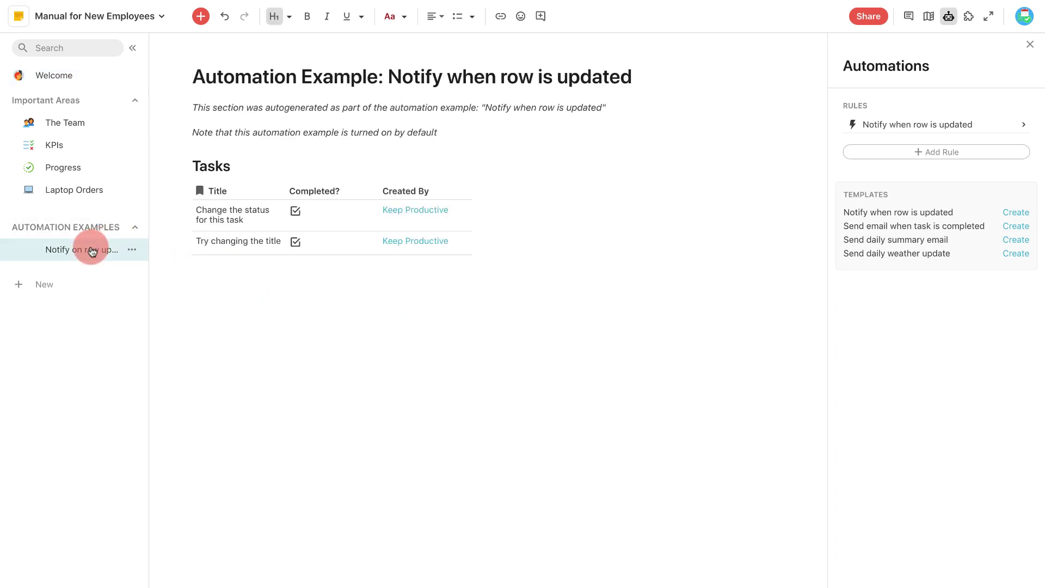
- On the KPIs page, add a new automation rule that uses the Row changed trigger
left_click(82, 148)
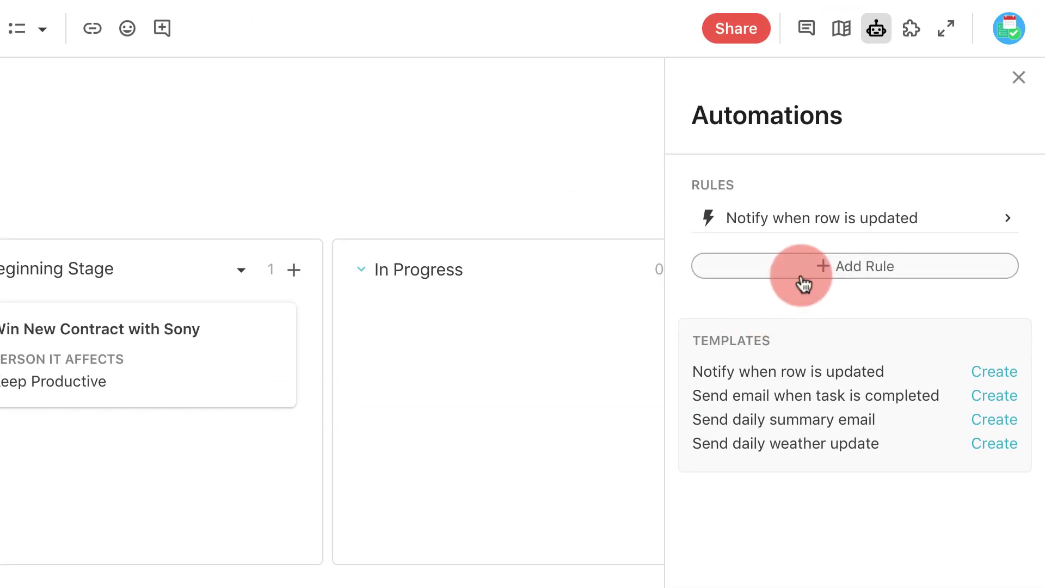
left_click(855, 268)
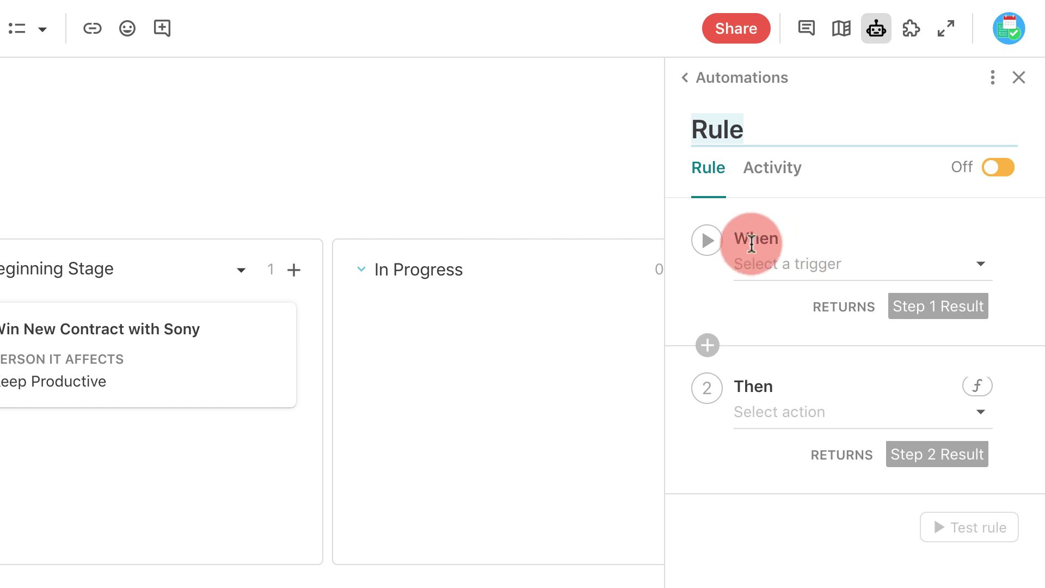
left_click(799, 264)
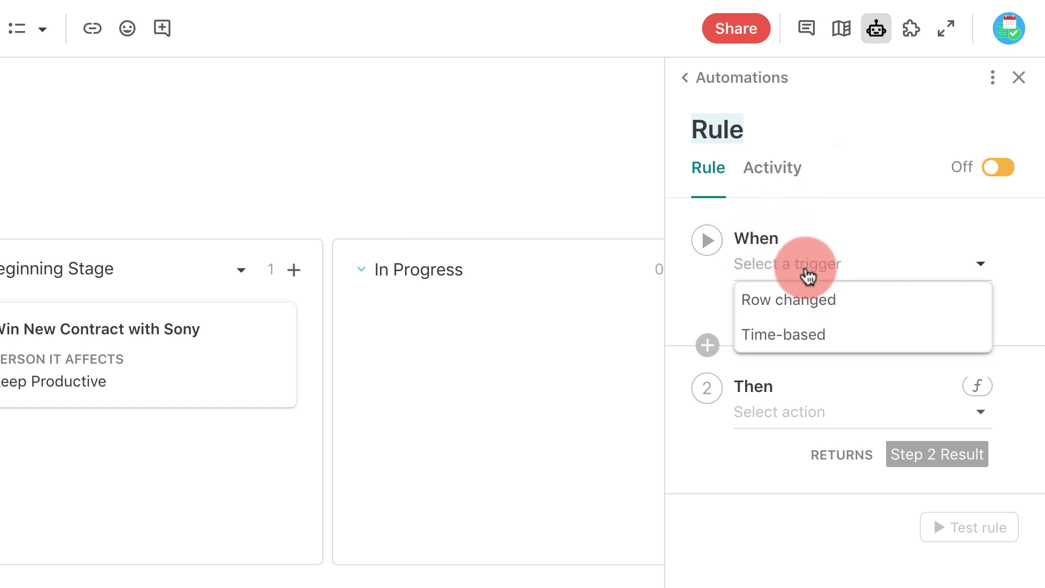
left_click(800, 308)
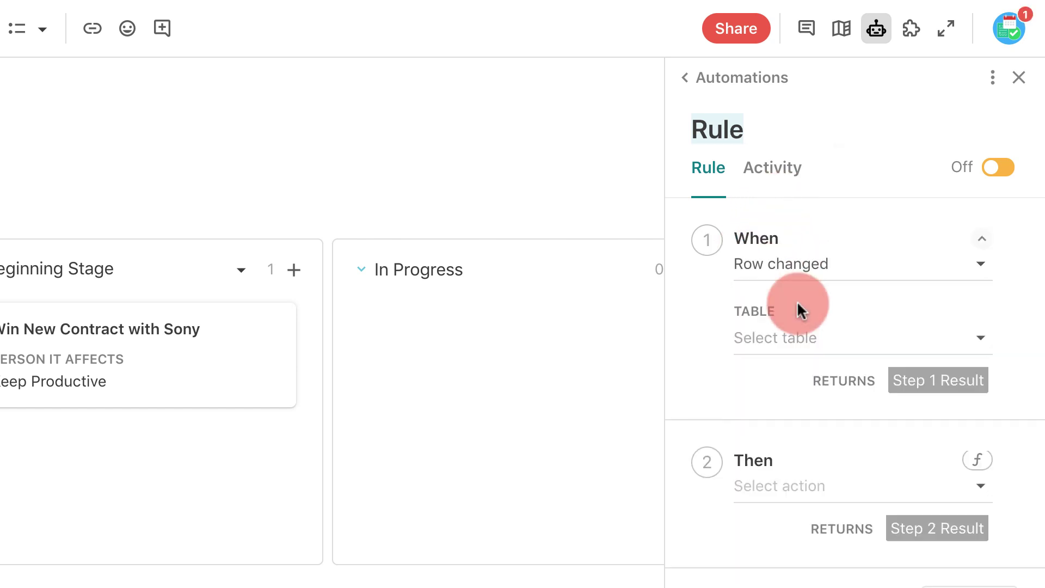
- Limit the new rule's trigger to the Status column of the Progress table and test the trigger
left_click(808, 329)
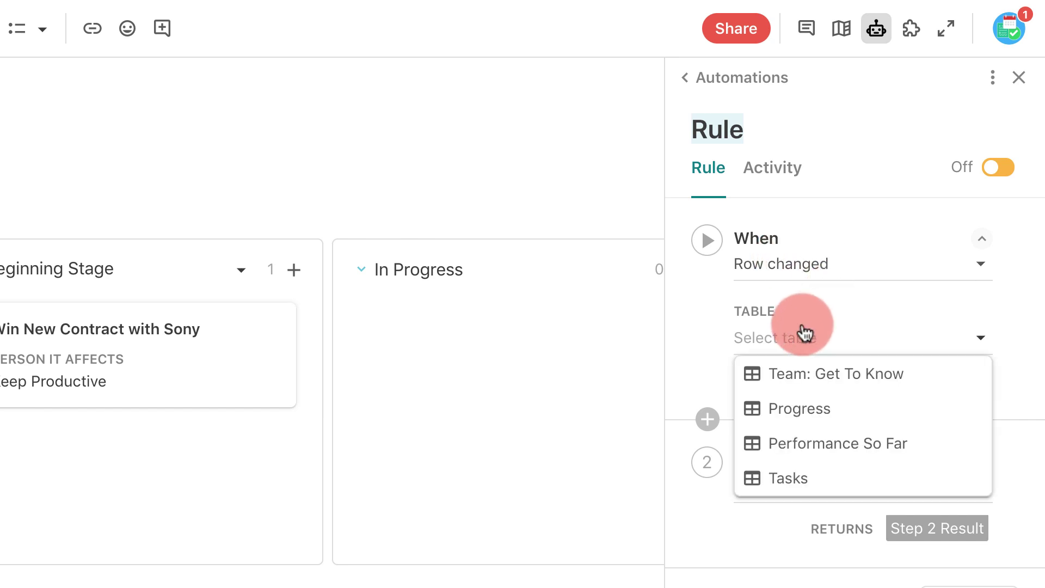
left_click(811, 422)
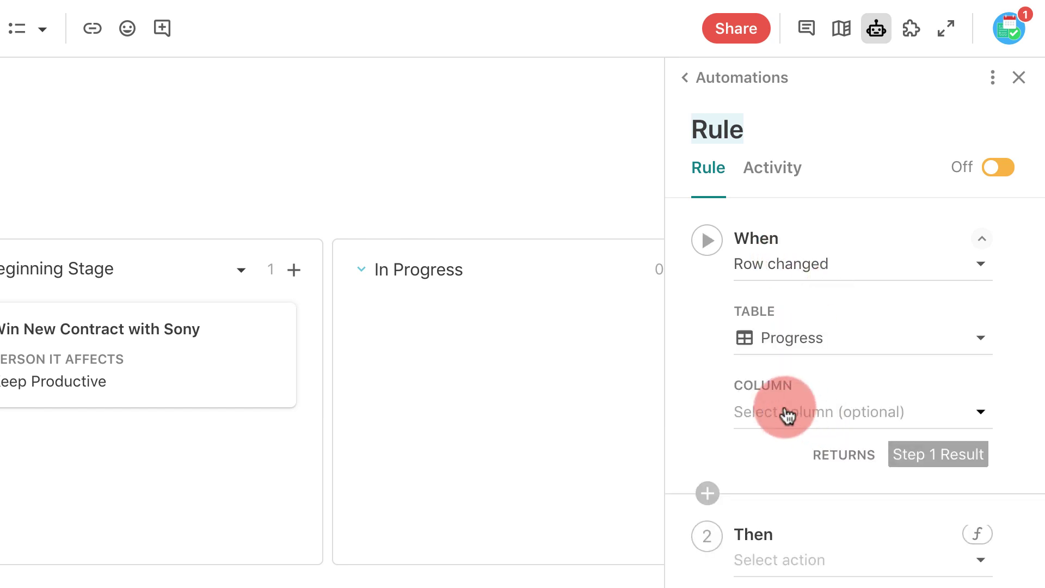
left_click(789, 416)
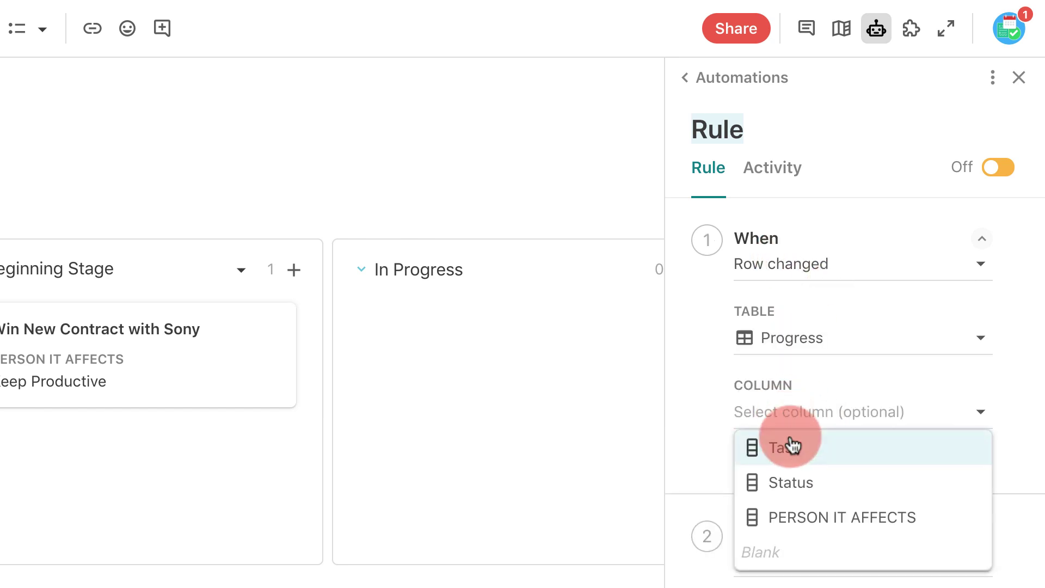
left_click(800, 487)
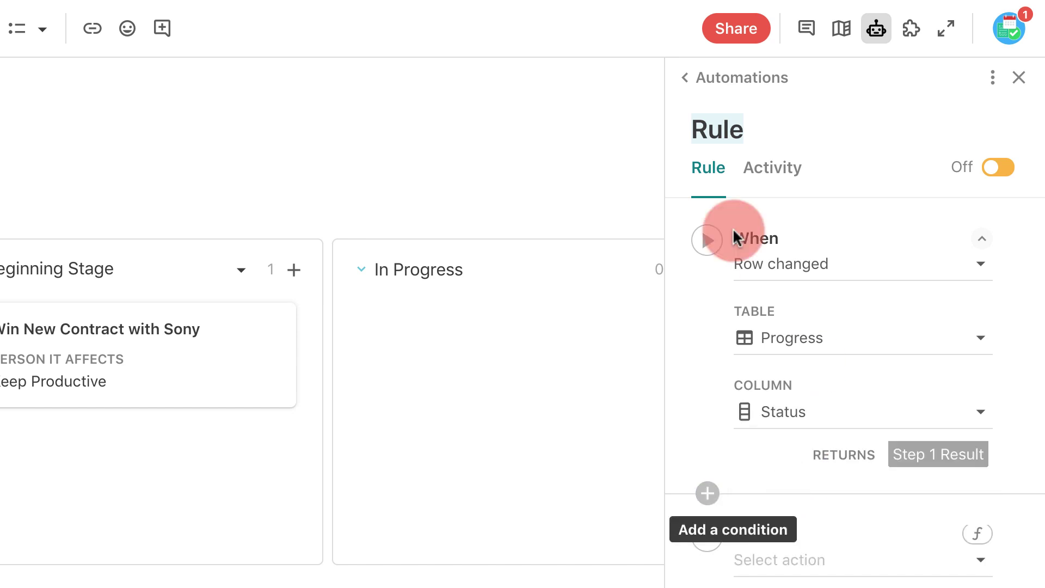
left_click(702, 233)
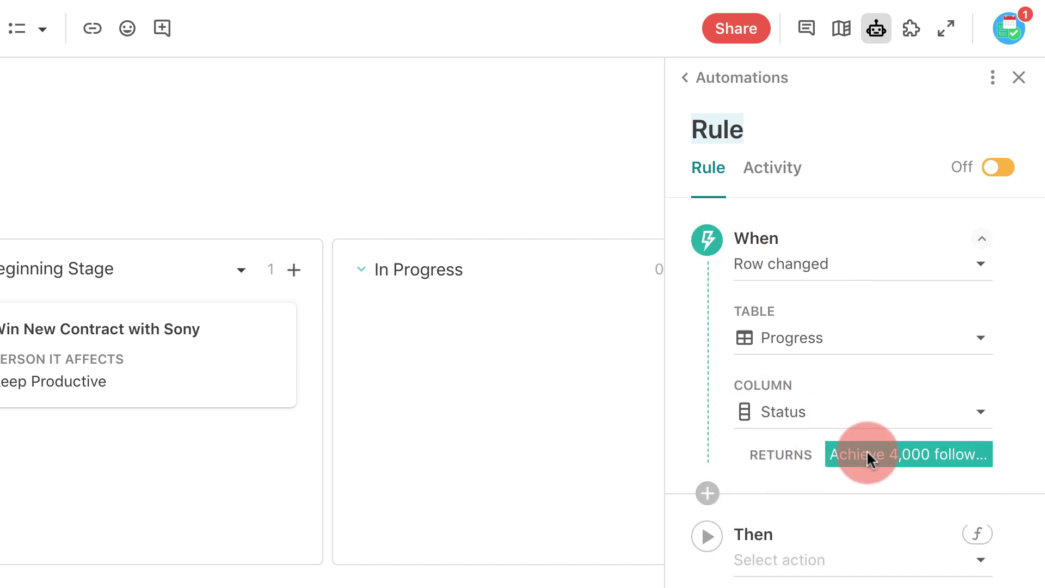
mouse_move(865, 453)
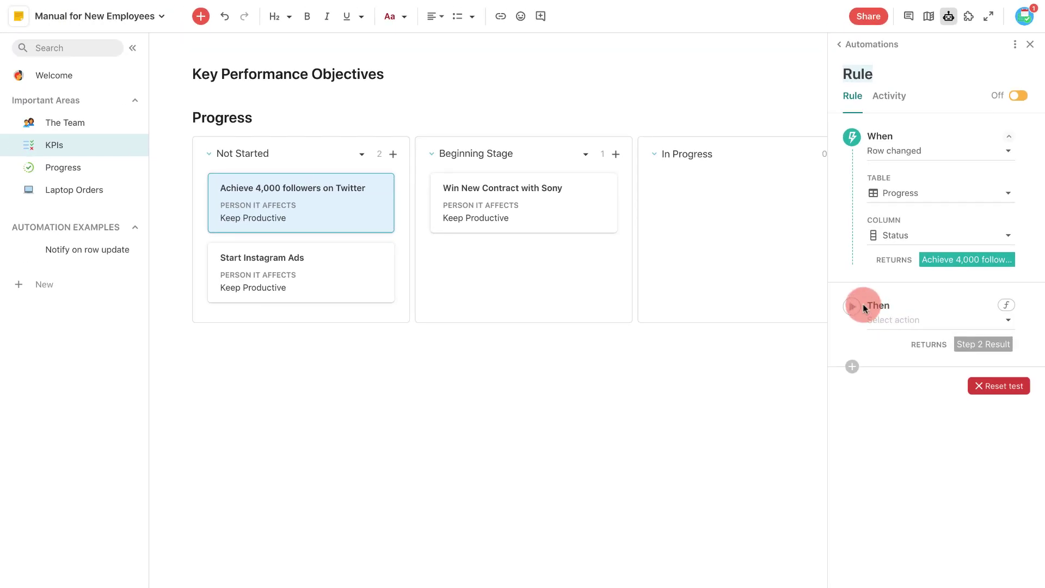
- Set the rule's action to Notify Specific Users and choose Keep Productive as the recipient
left_click(893, 321)
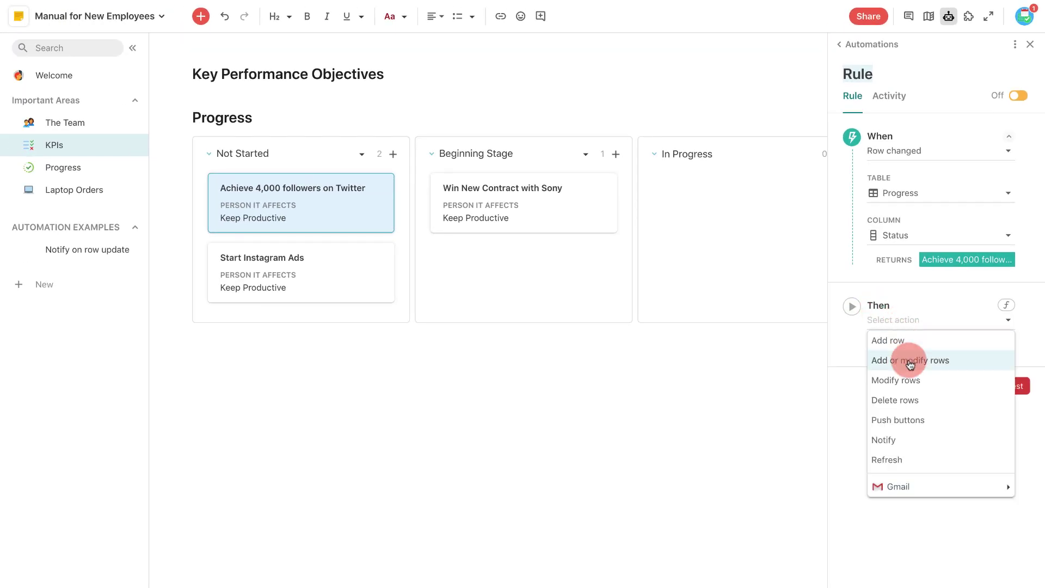
left_click(912, 439)
left_click(910, 363)
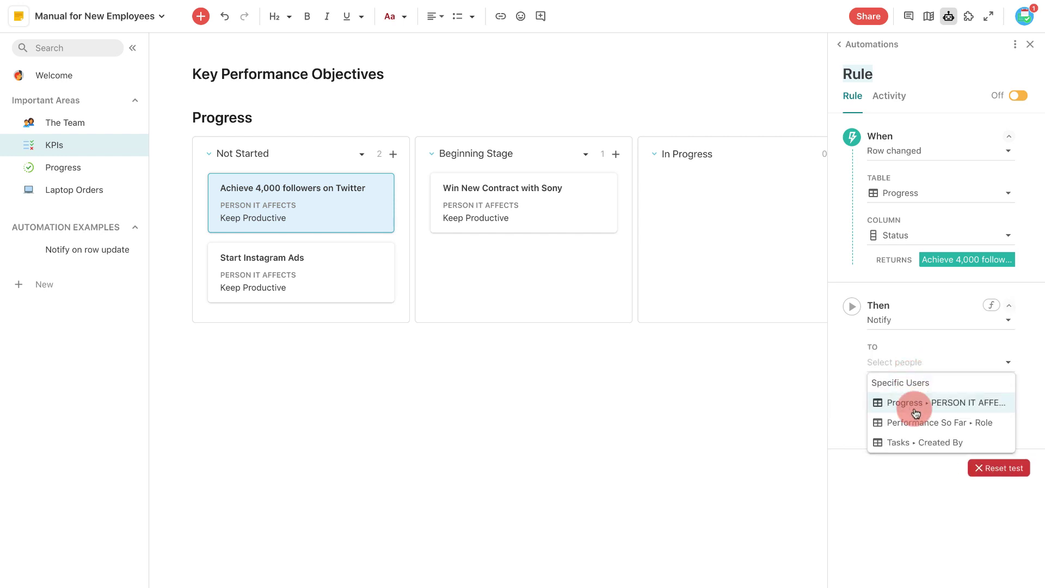
left_click(914, 379)
left_click(915, 403)
left_click(909, 420)
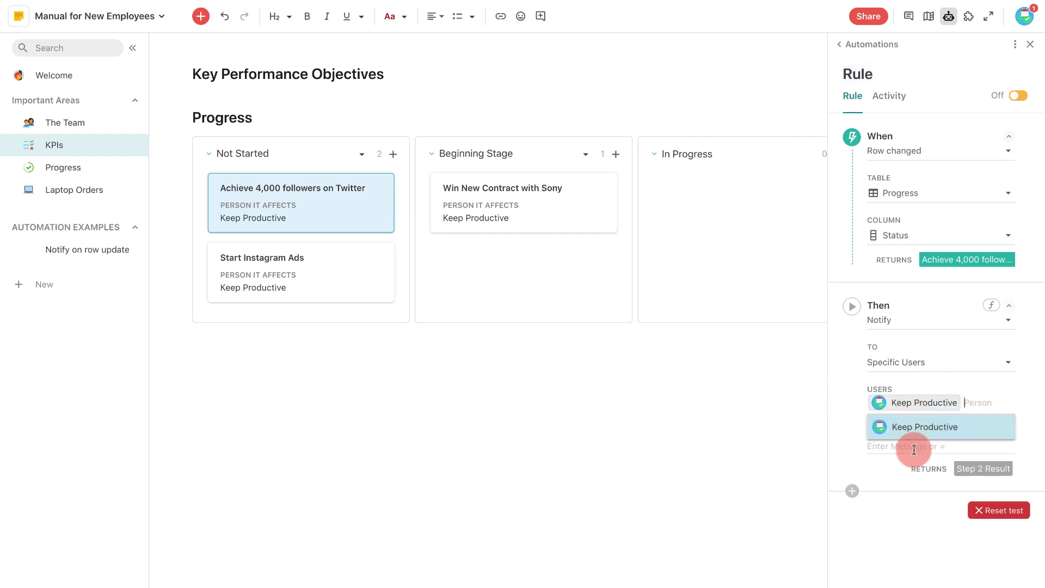
- Use a formula returning Step 1 Result as the Notify action's message
left_click(912, 447)
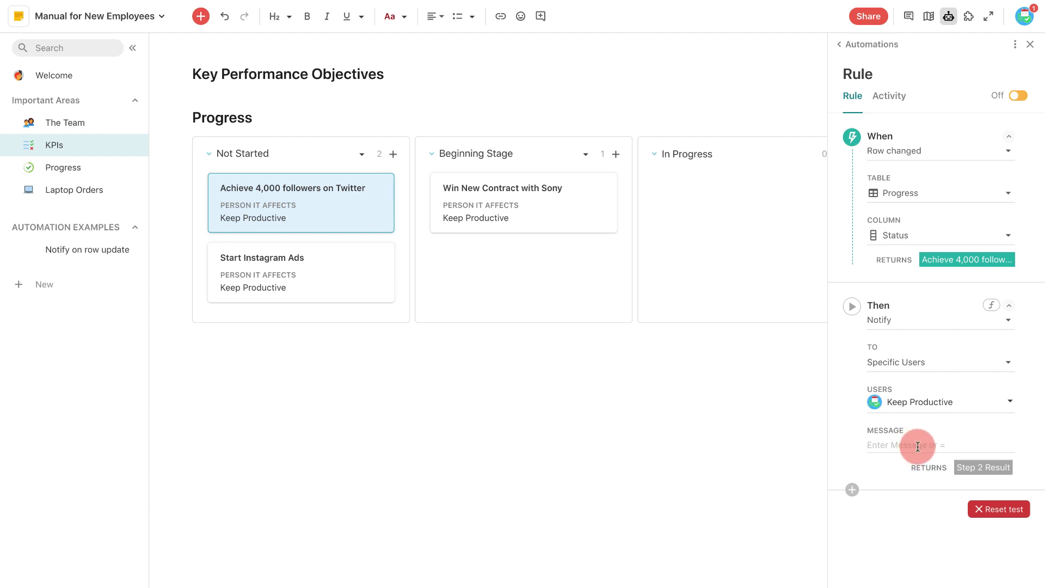
type("=")
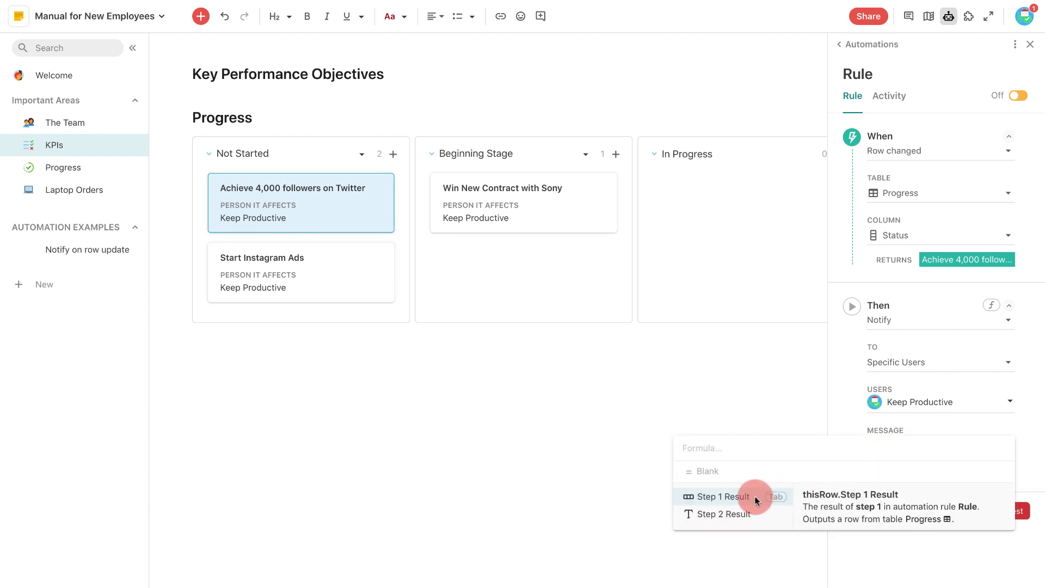
left_click(751, 497)
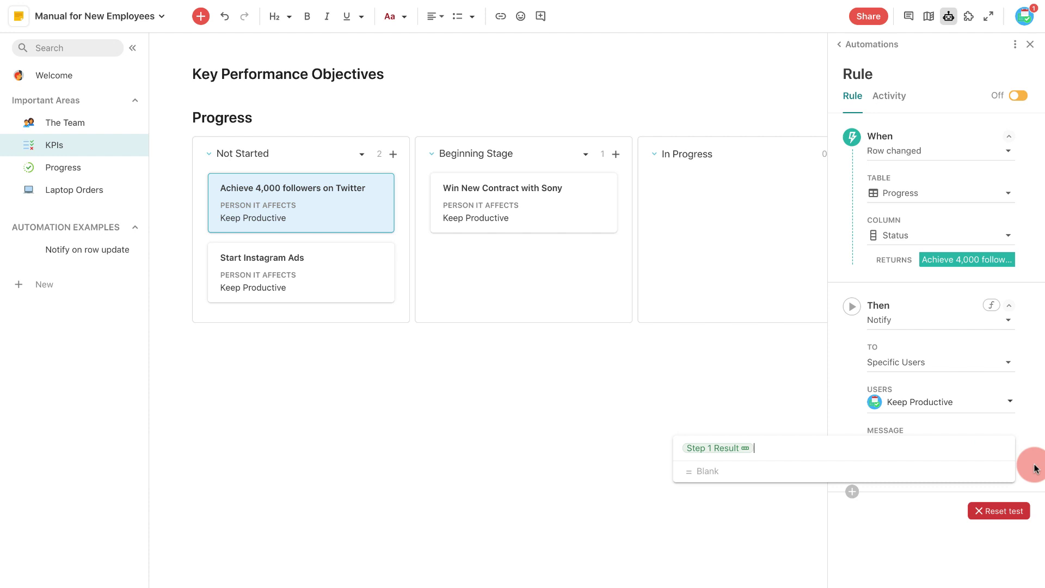
left_click(907, 505)
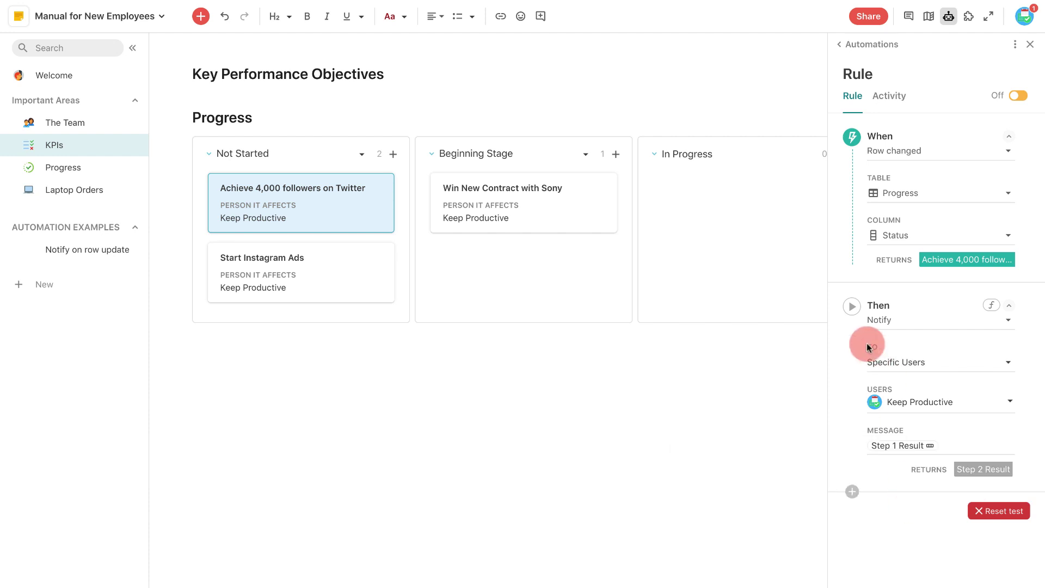
- Test the Notify action, turn the rule on and return to the automations overview
left_click(849, 308)
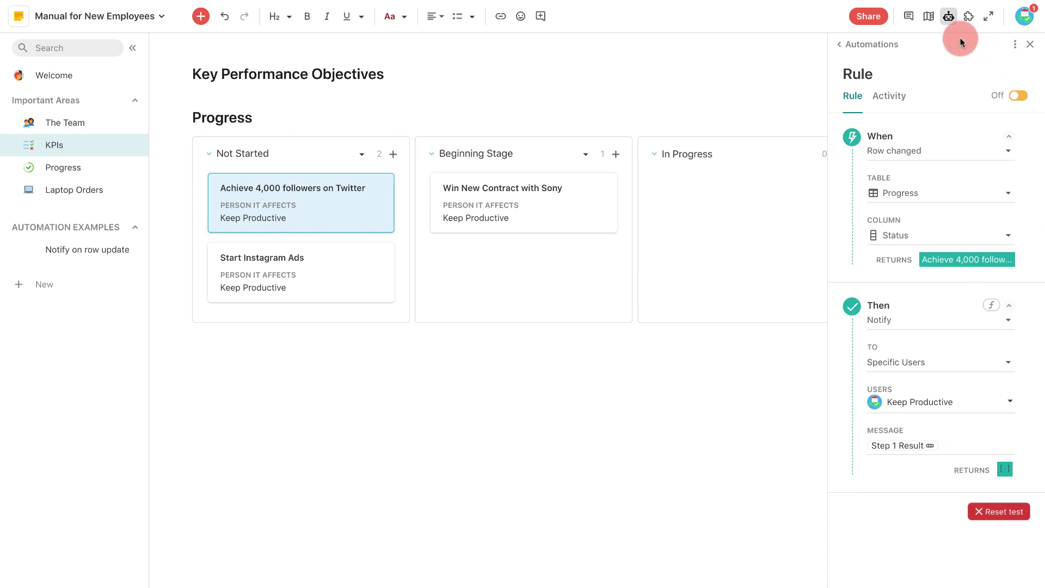
left_click(1017, 97)
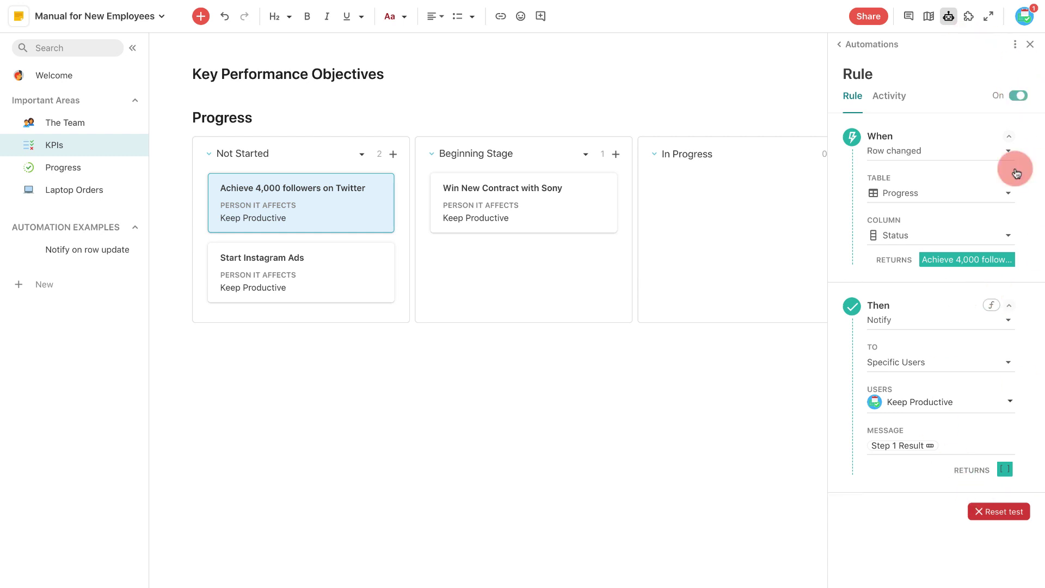
left_click(859, 47)
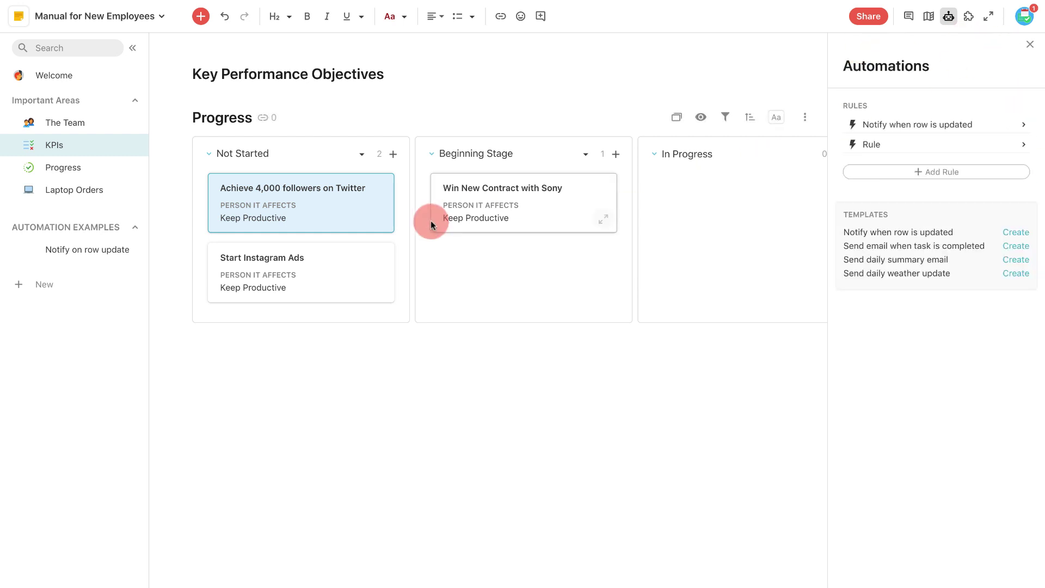
- Move the "Achieve 4,000 followers on Twitter" card to Beginning Stage and check the notifications for the rule's alert
left_click_drag(346, 195, 602, 263)
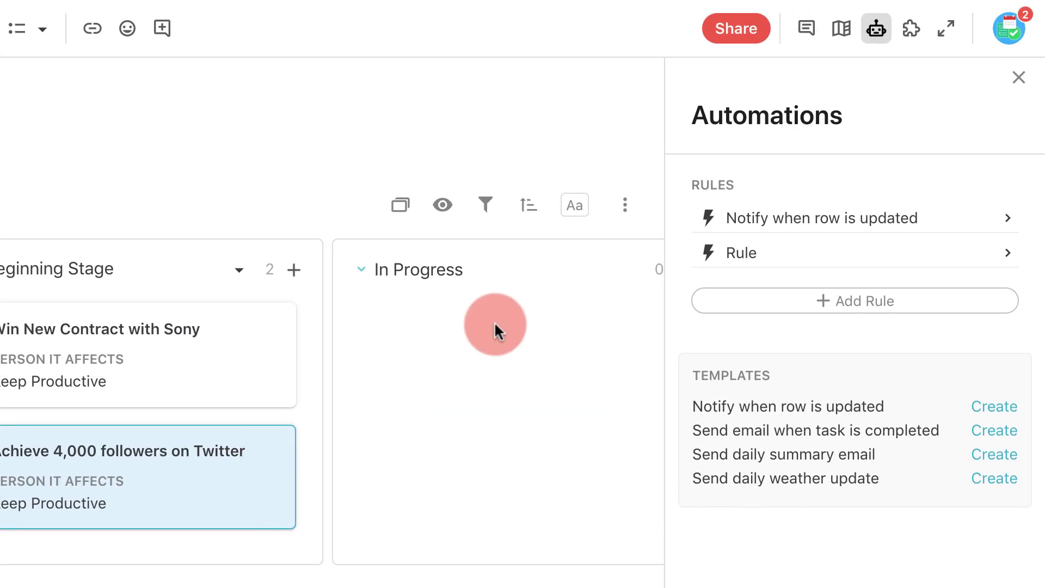
left_click(1023, 42)
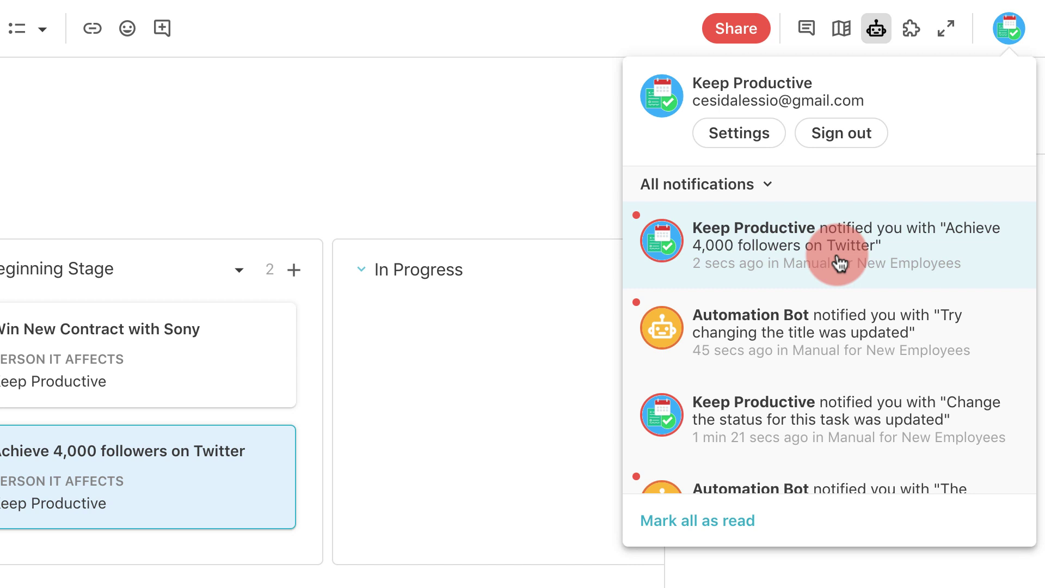
left_click(510, 176)
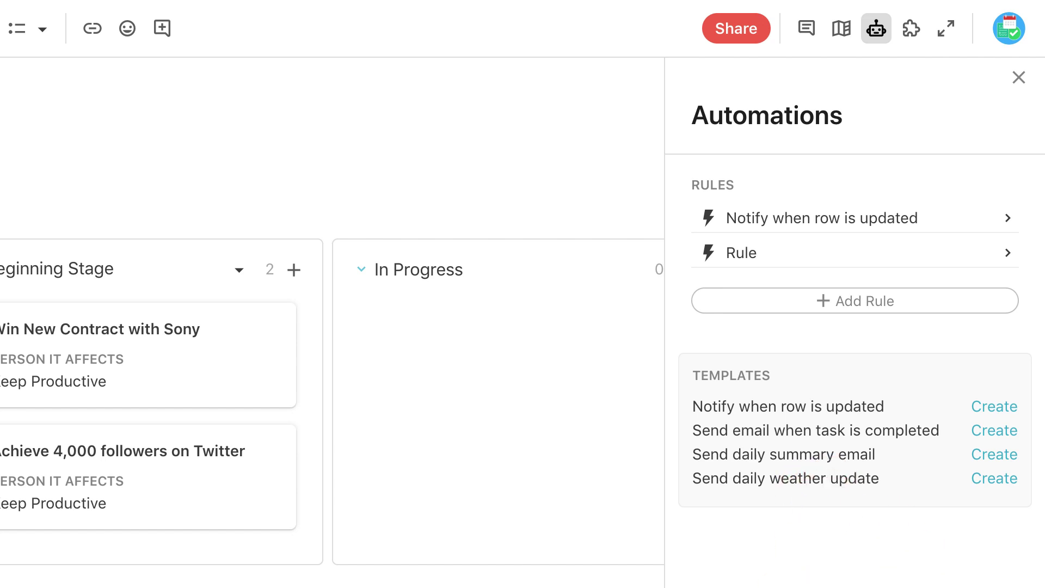
- Open the Packs catalogue and look through the apps that can be connected to the doc
left_click(803, 487)
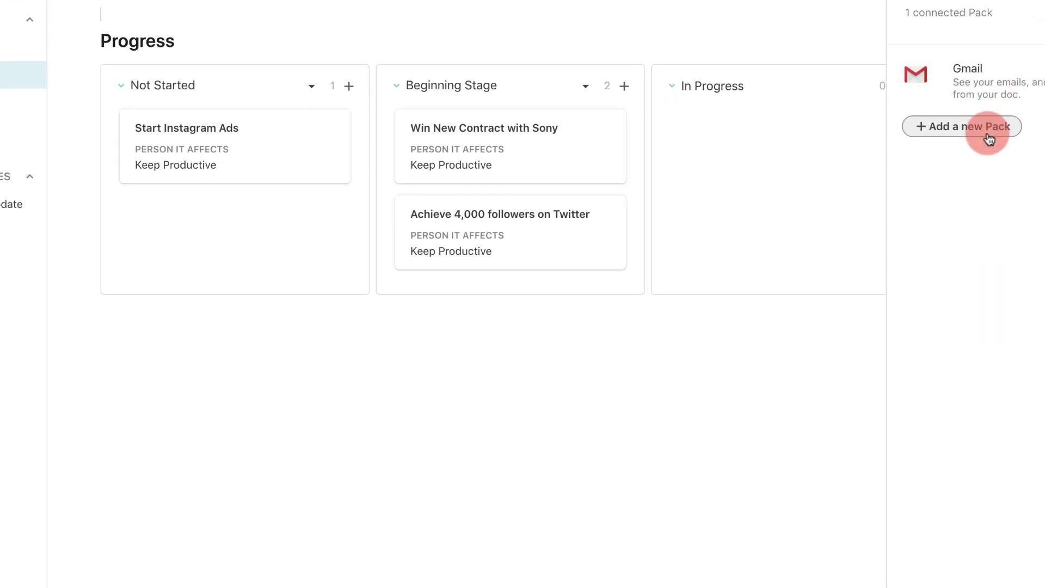
left_click(988, 134)
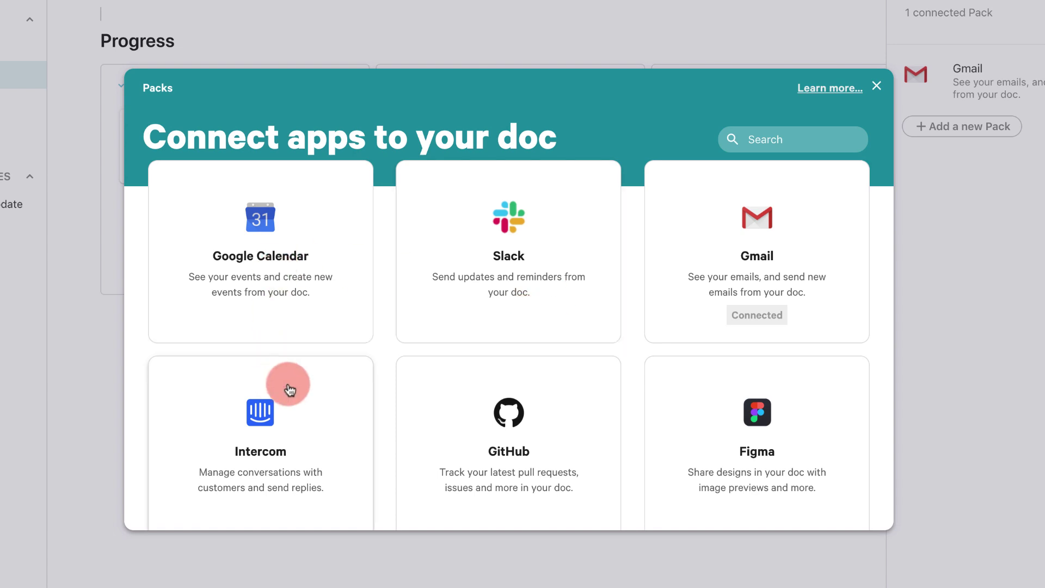
scroll(385, 393, "down", 1)
scroll(385, 393, "down", 6)
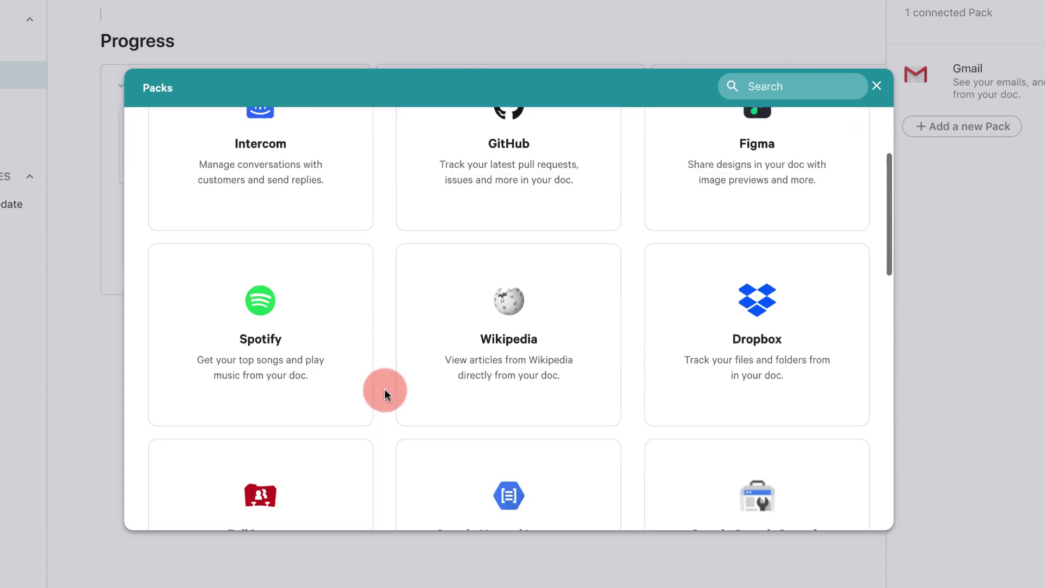
scroll(385, 389, "down", 5)
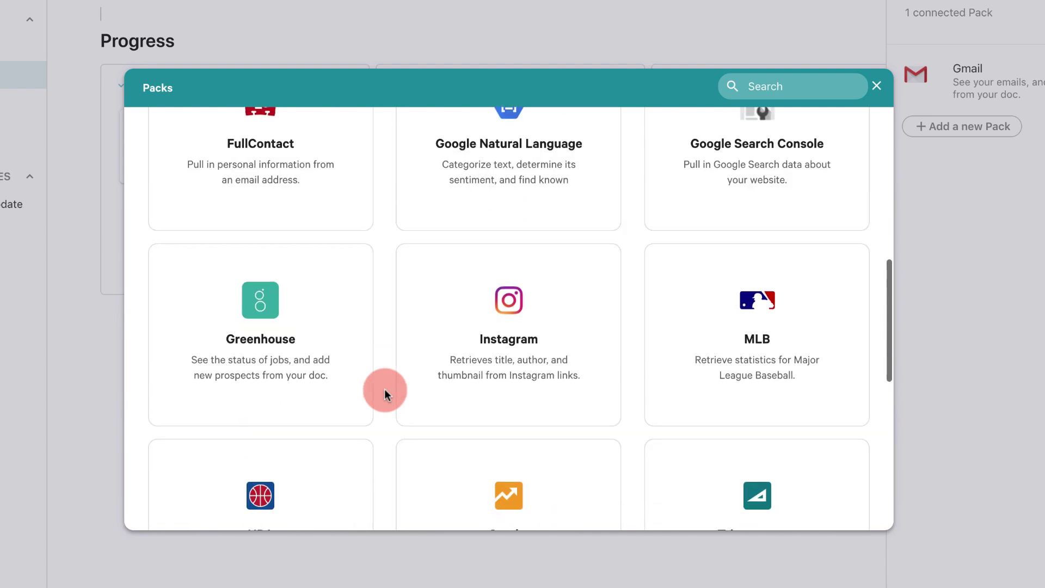
scroll(384, 389, "down", 3)
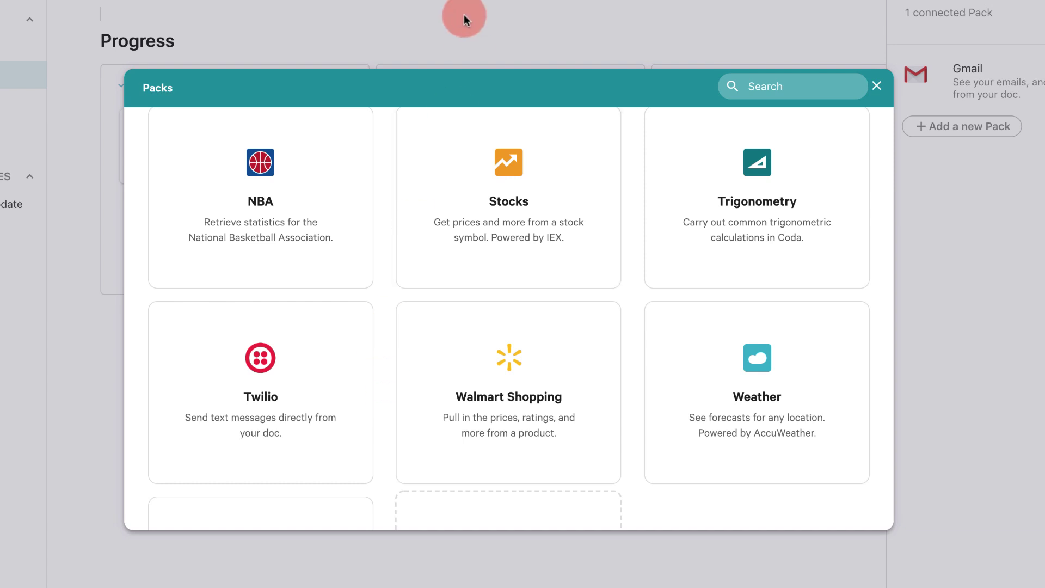
scroll(497, 435, "down", 3)
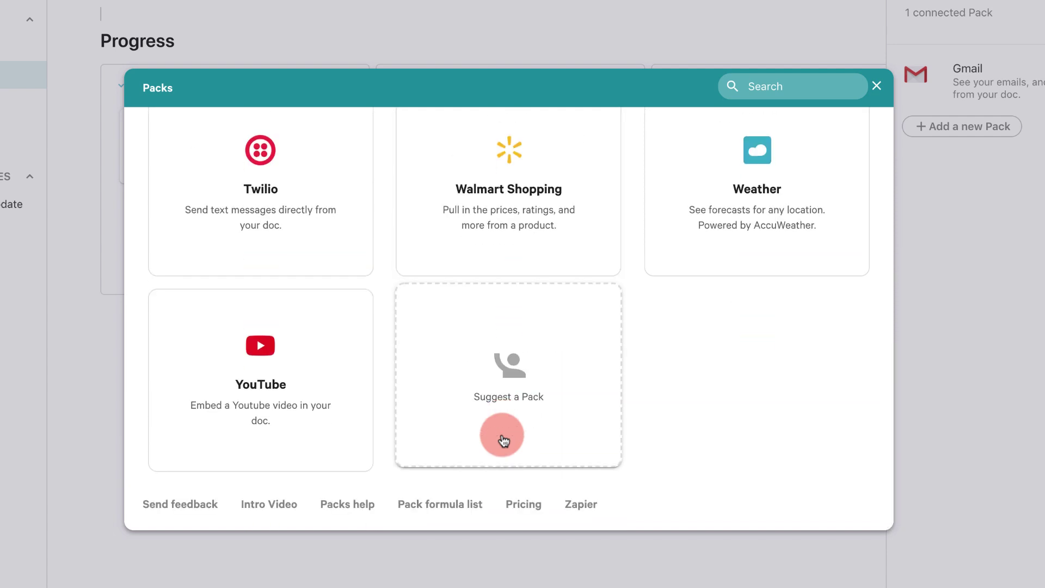
scroll(502, 388, "up", 8)
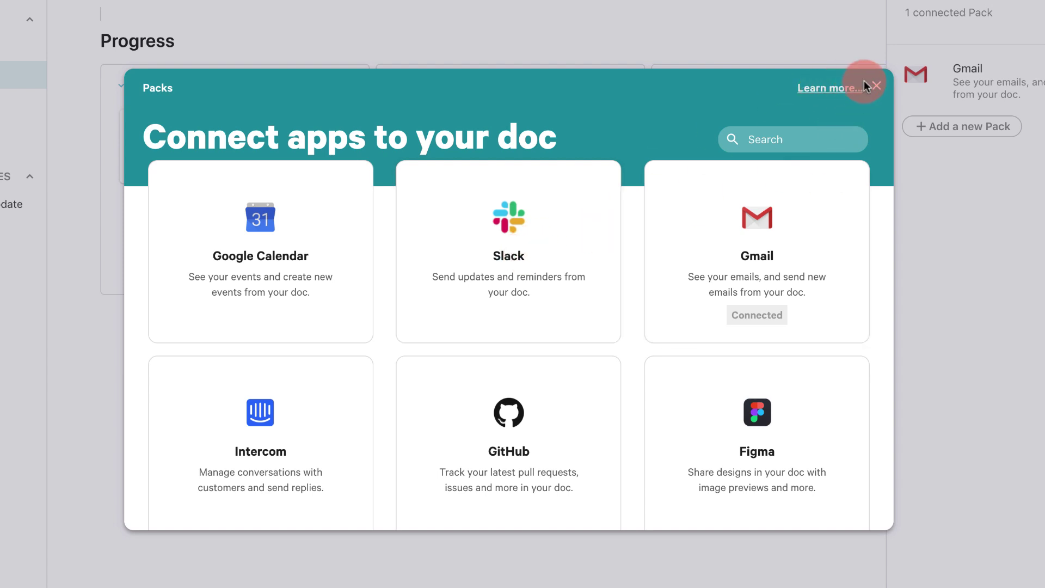
- Install the Slack Pack, authorize Coda on the Slack workspace and let anyone the doc is shared with view its data
left_click(521, 244)
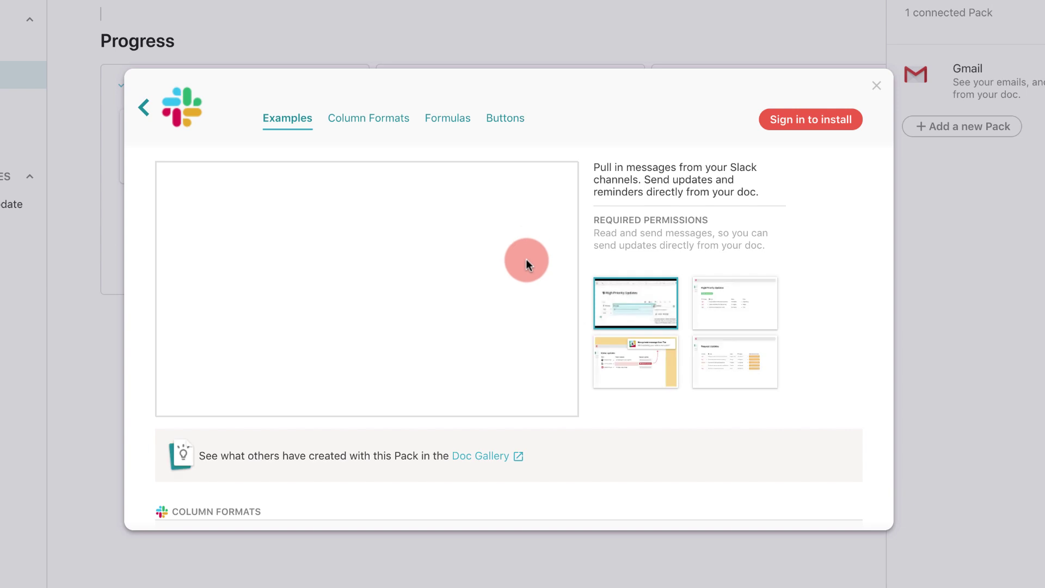
left_click(806, 121)
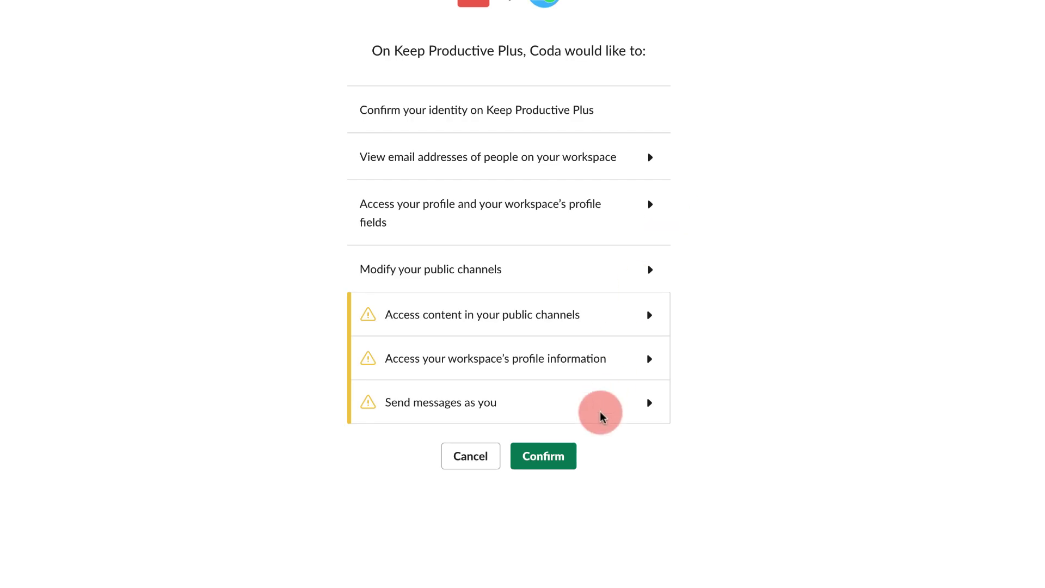
left_click(544, 460)
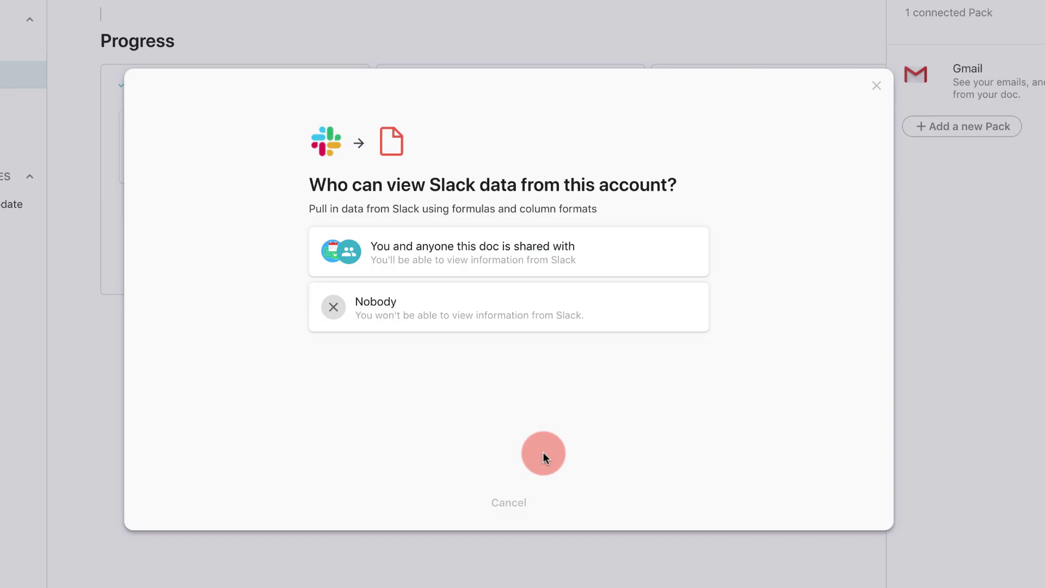
left_click(528, 263)
left_click(519, 282)
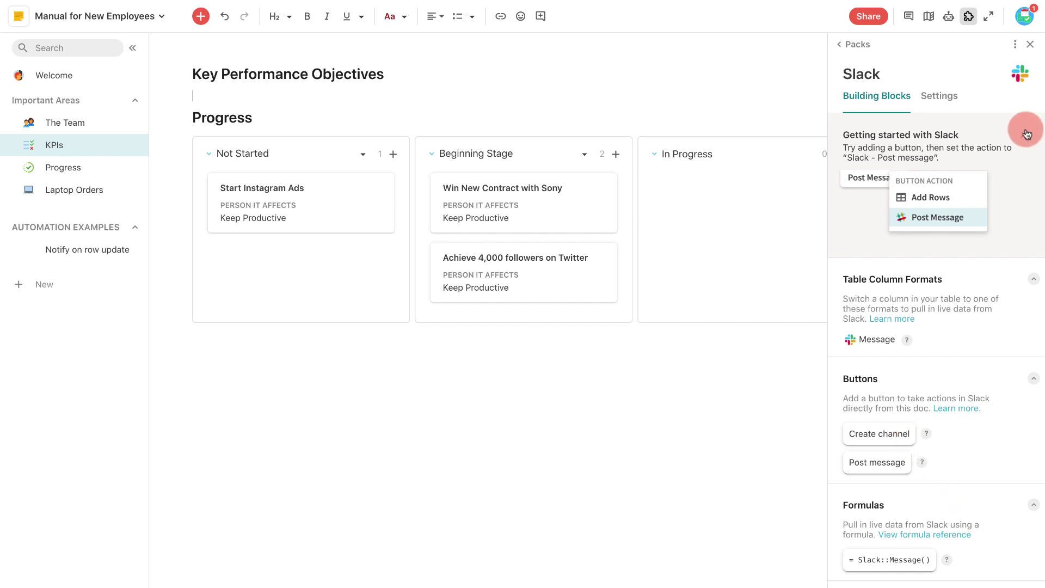
left_click(859, 44)
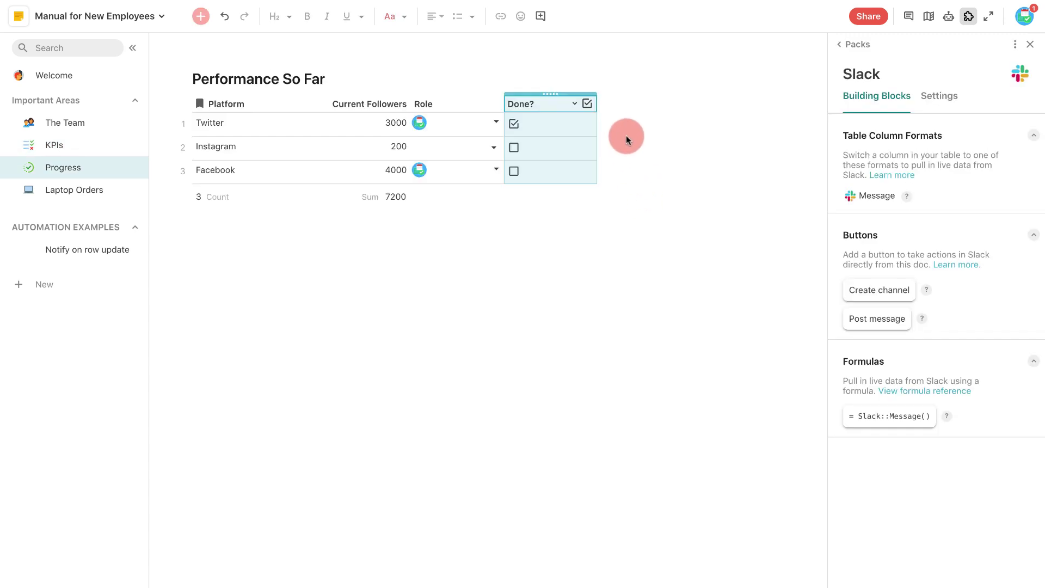
- Add a Button column to the Performance So Far table and set its action to Slack: Post message
left_click(608, 107)
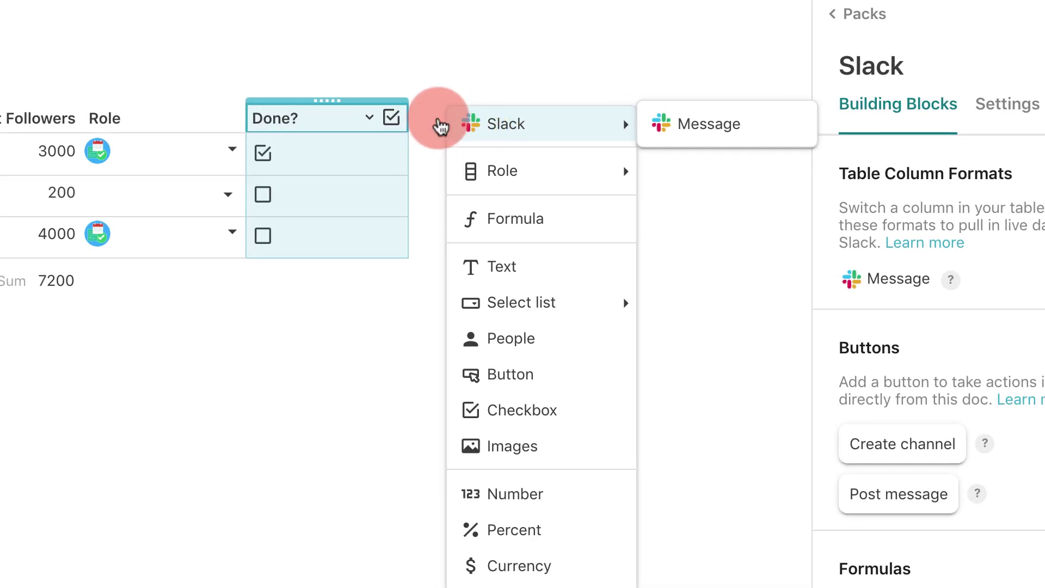
left_click(547, 373)
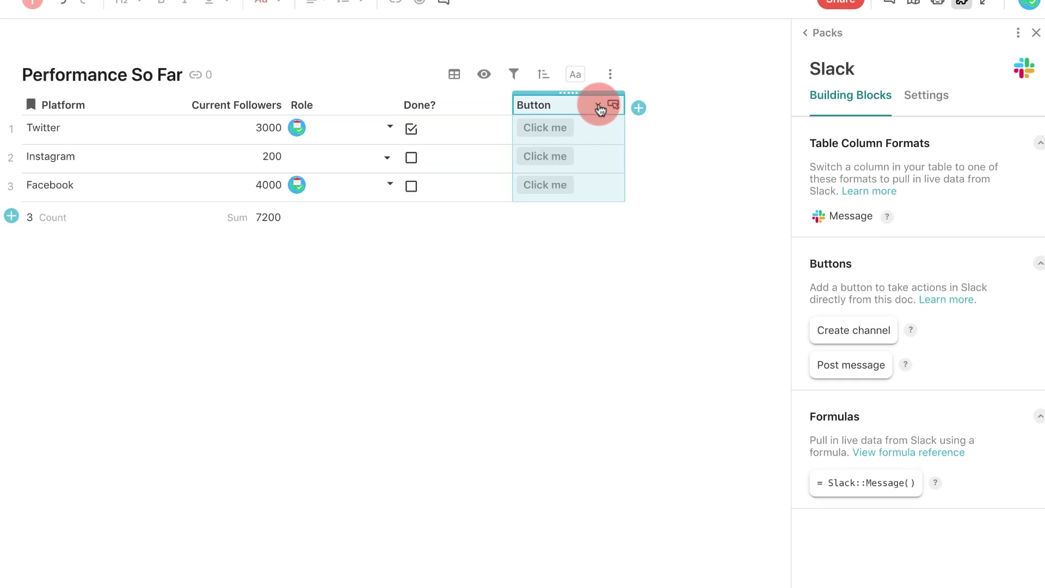
left_click(533, 117)
left_click(618, 128)
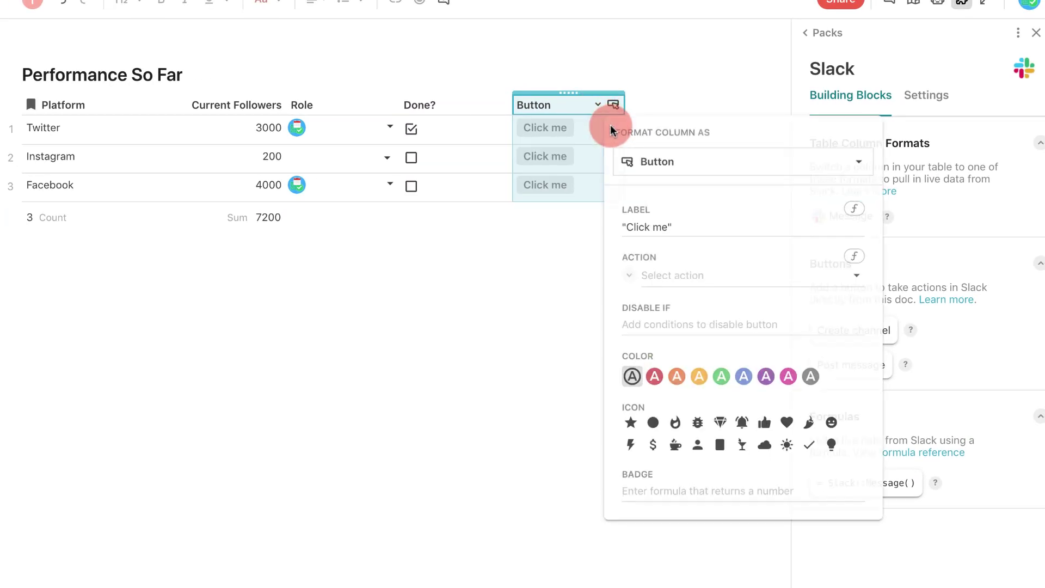
left_click(656, 162)
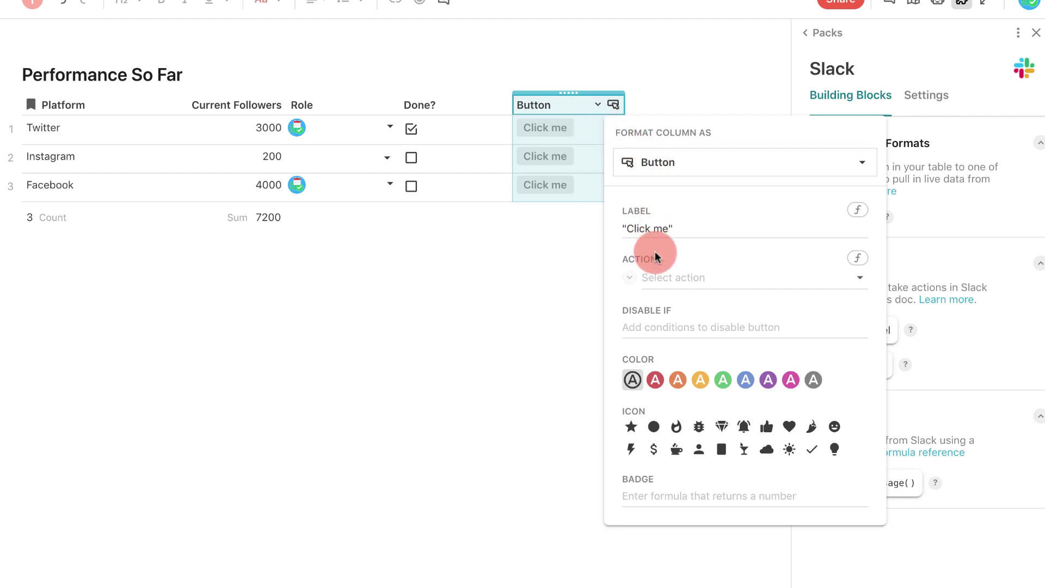
left_click(658, 278)
mouse_move(680, 529)
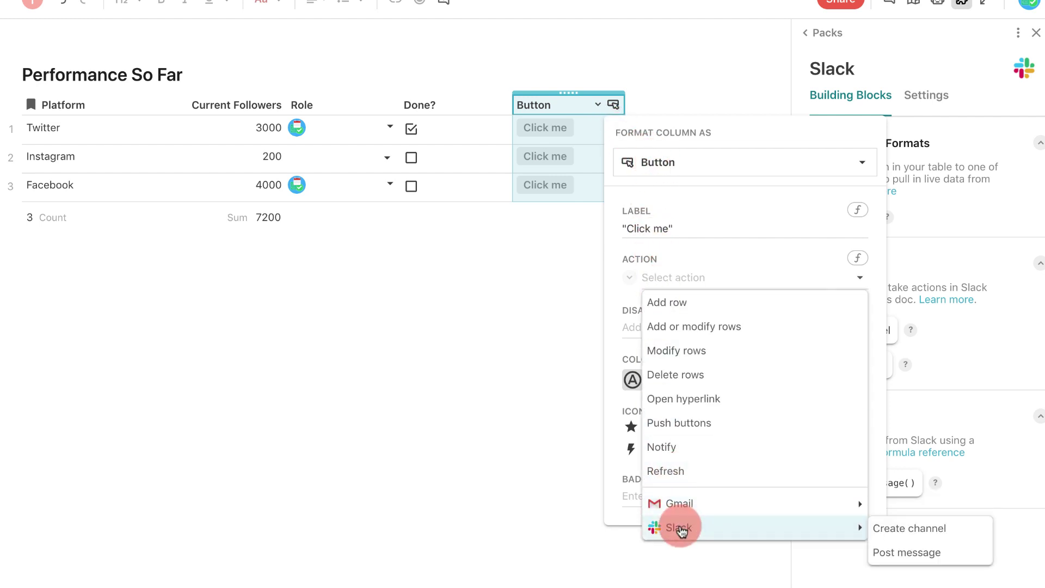
left_click(910, 553)
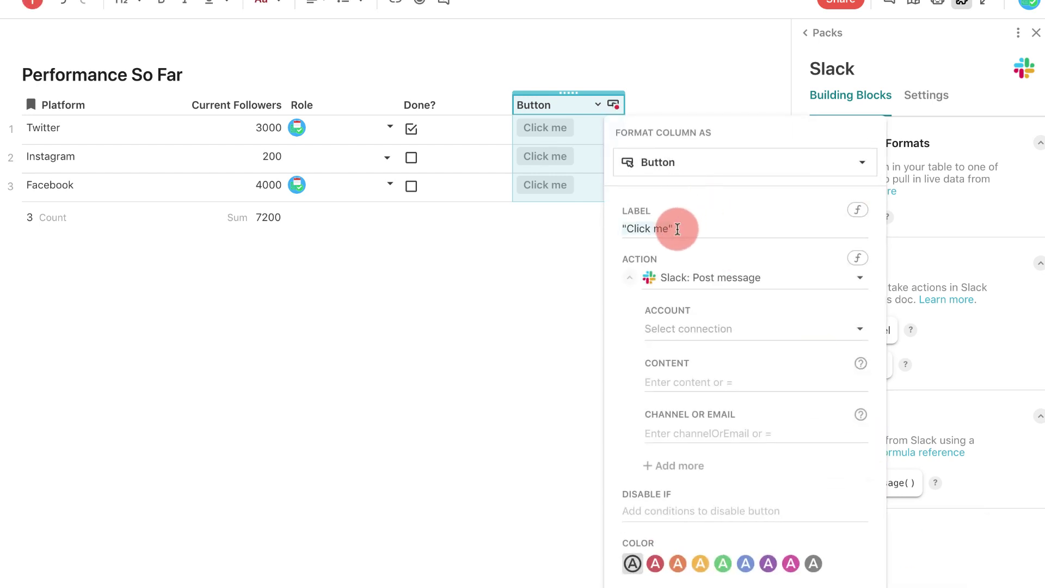
- Label the button "Update me" and set its Slack account to User's private Slack account
type("L")
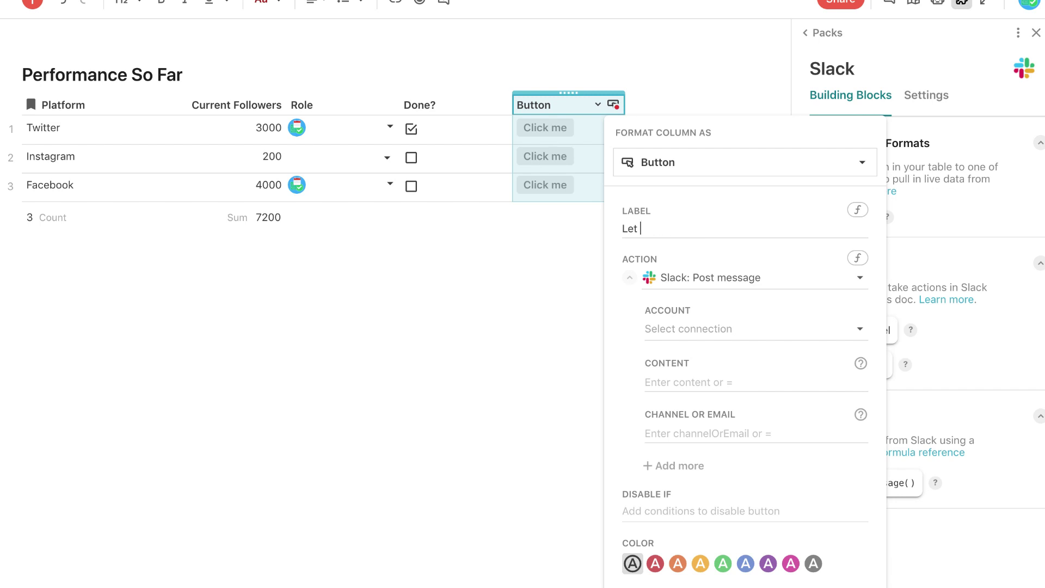
key("BackSpace")
type("Update me")
left_click(687, 333)
left_click(692, 353)
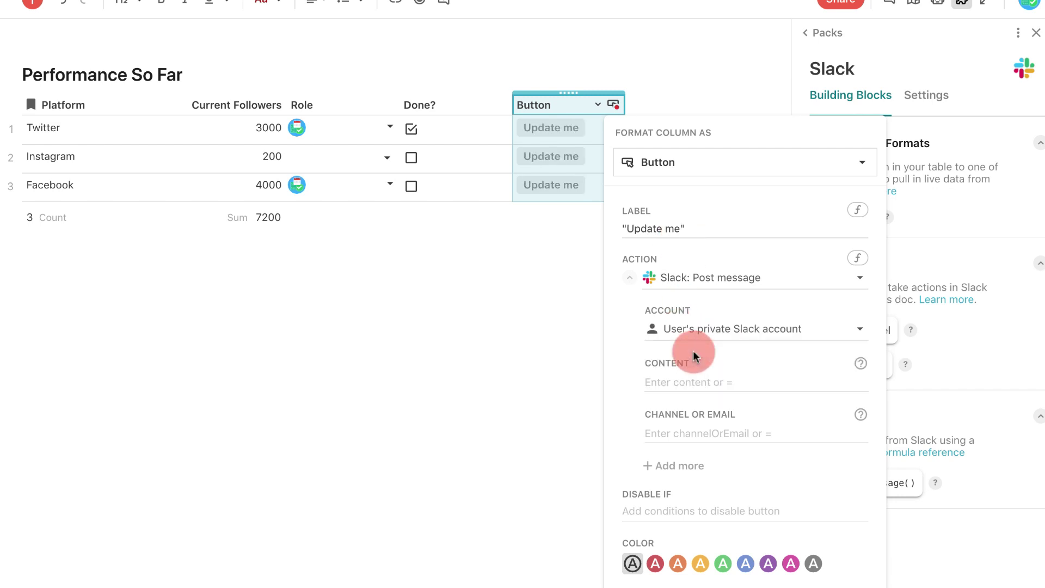
- Use the Current Followers column value as the content of the button's Slack message
left_click(684, 384)
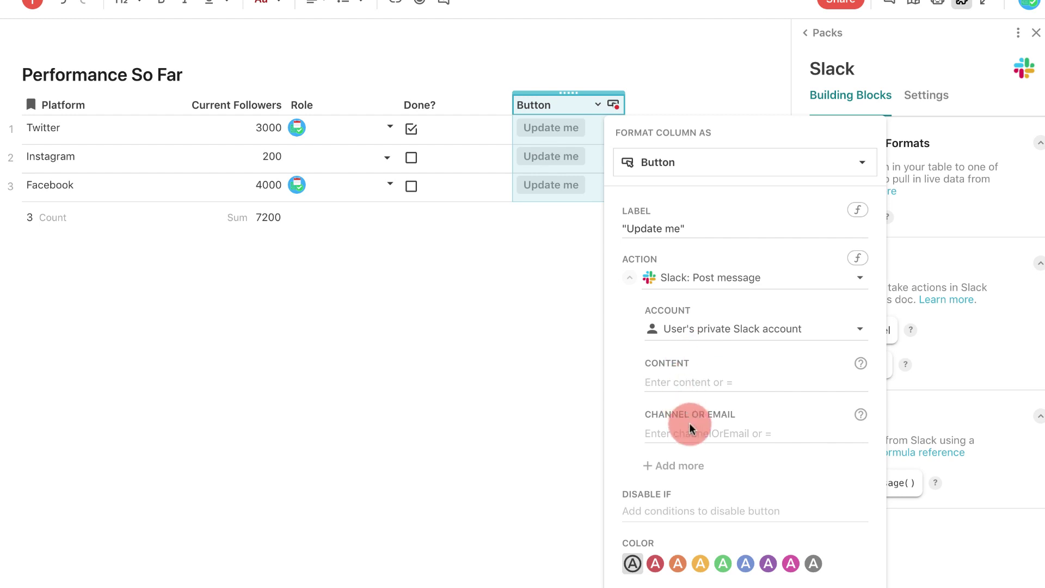
left_click(688, 383)
left_click(688, 383)
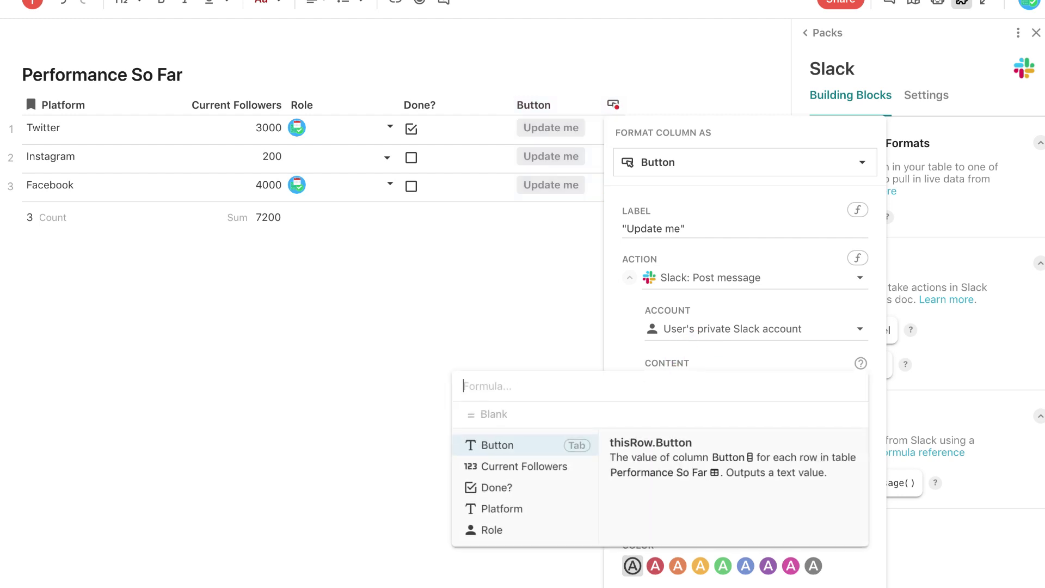
left_click(549, 467)
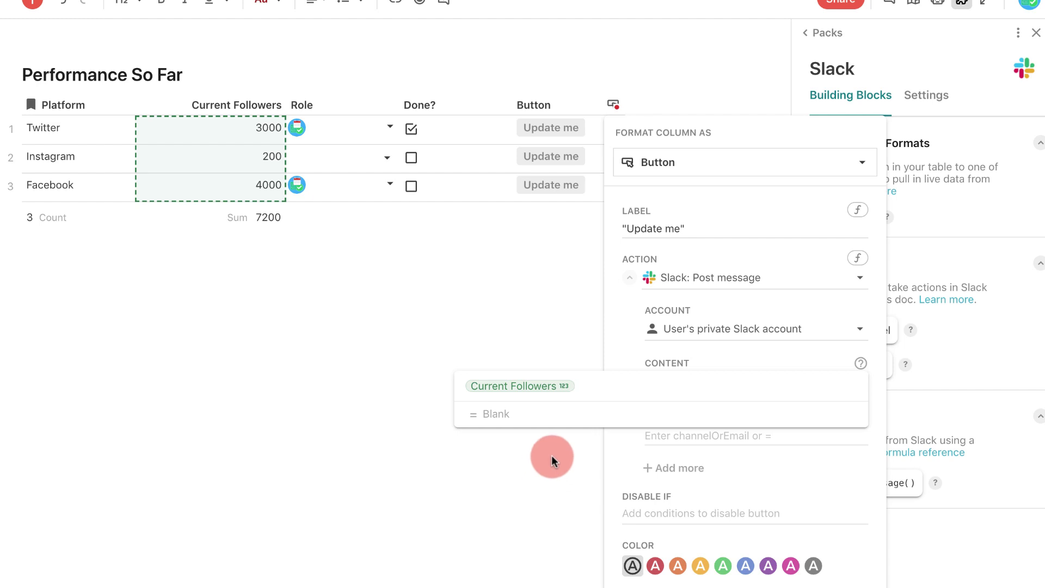
left_click(698, 476)
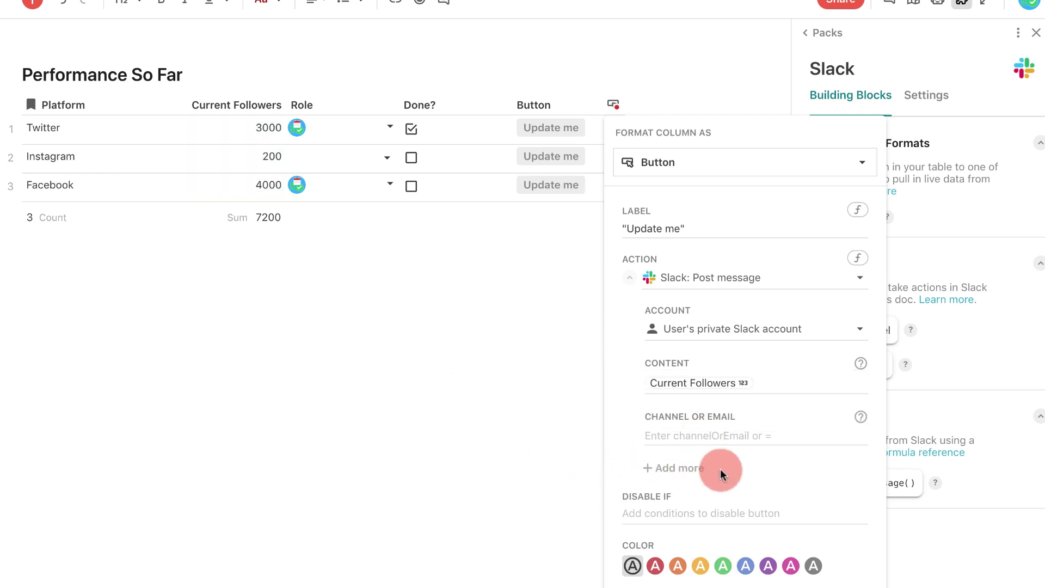
- Give the "Update me" button a blue color and the flame icon, and close its settings
scroll(721, 469, "down", 1)
left_click(746, 509)
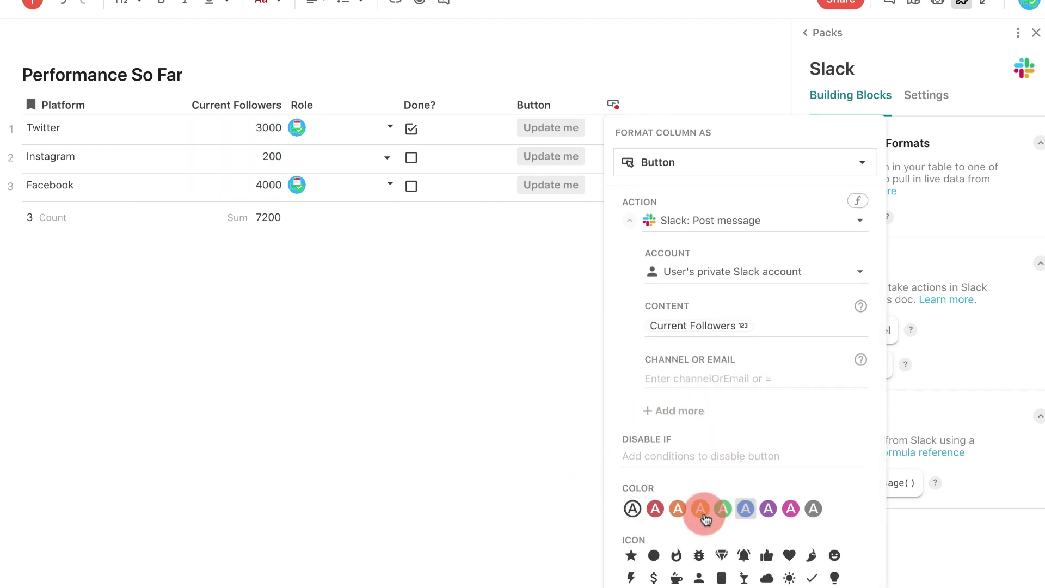
scroll(704, 509, "down", 1)
left_click(677, 539)
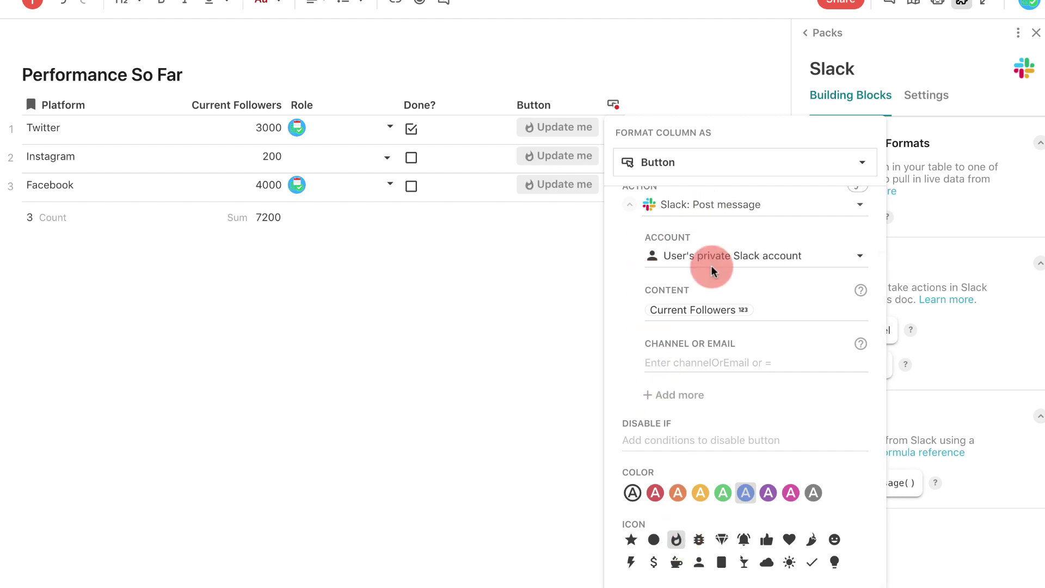
scroll(703, 409, "up", 2)
left_click(568, 310)
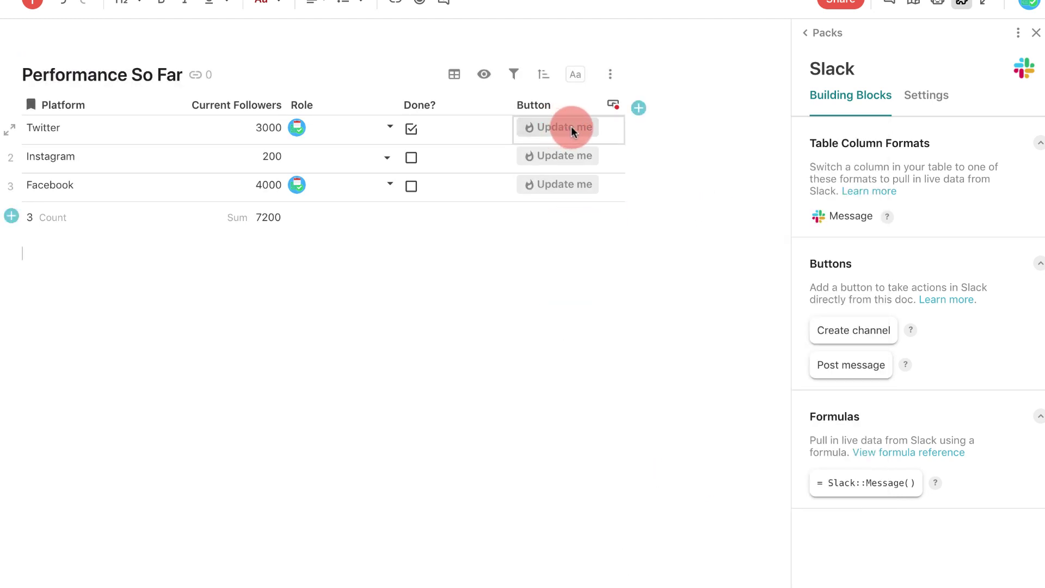
- Change the Twitter row's Current Followers to 3003
left_click(275, 128)
left_click(272, 126)
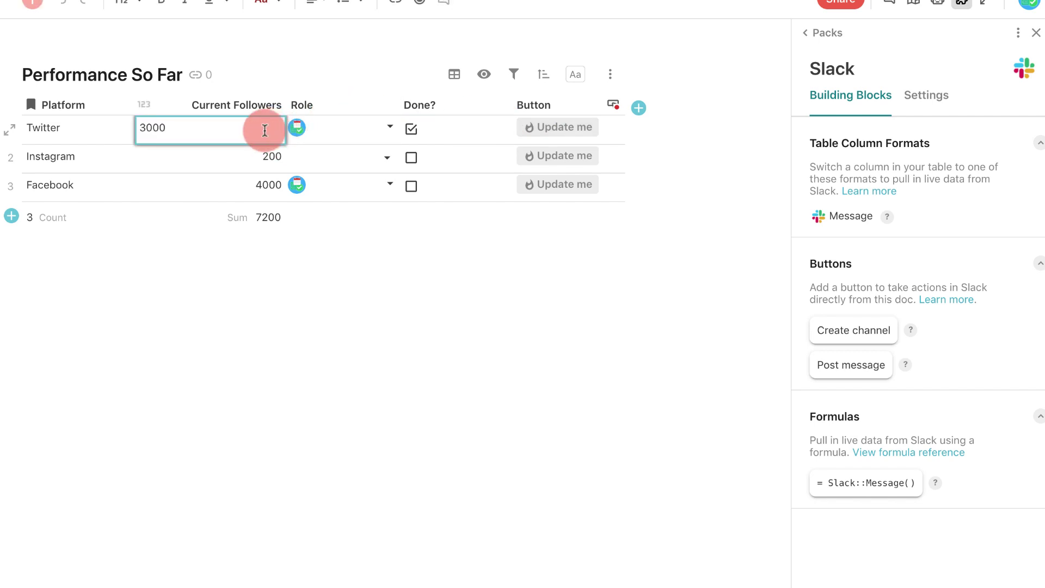
key("BackSpace")
type("3")
key("Return")
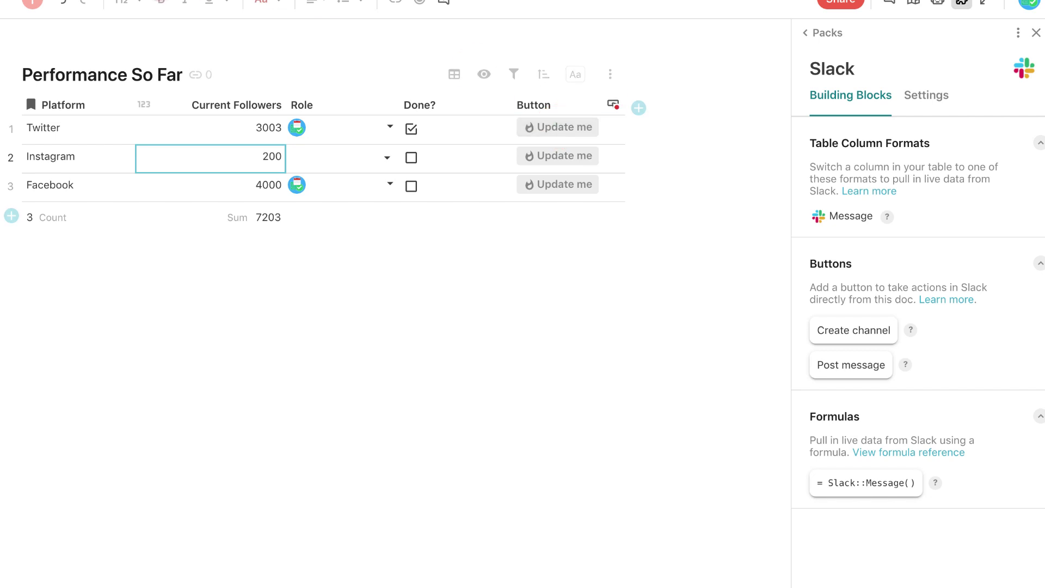
- Set the button's Slack channel to "questions" and run the "Update me" button in the Twitter row
double_click(700, 431)
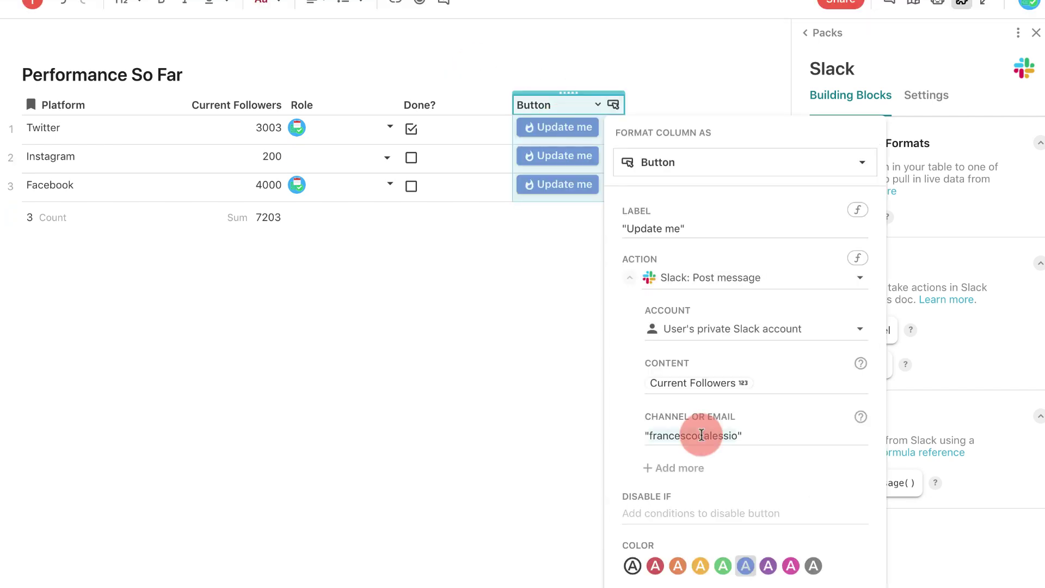
type("questions")
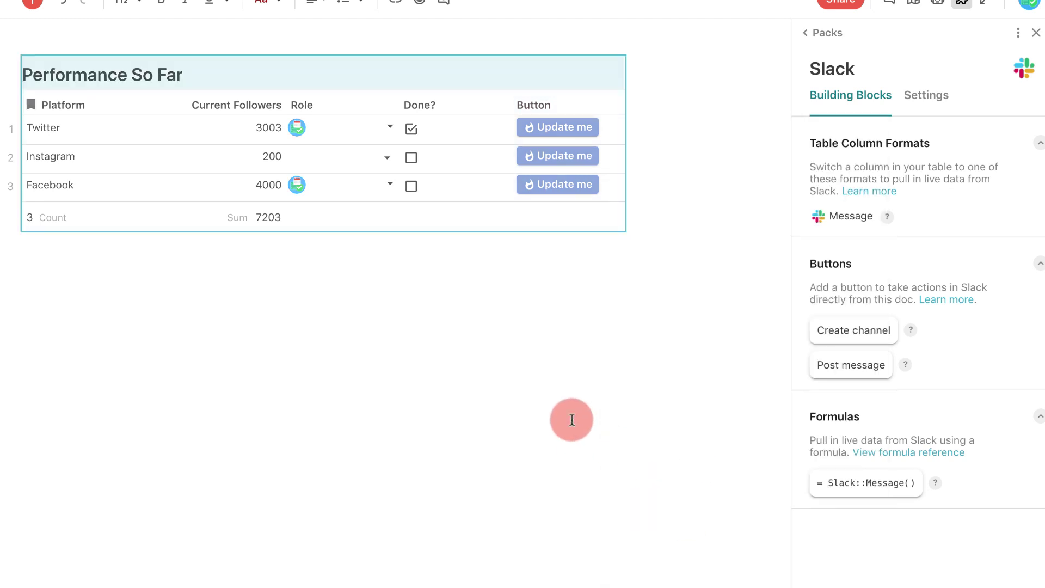
left_click(571, 418)
left_click(550, 136)
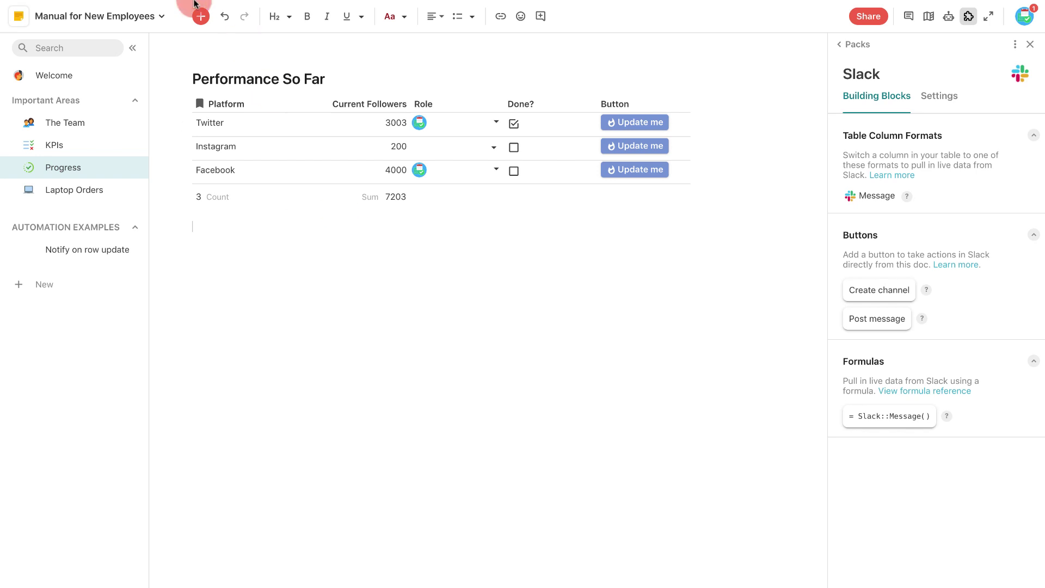
- Switch to the Slack workspace in the browser and check the questions channel for the posted message
mouse_move(135, 9)
left_click(36, 21)
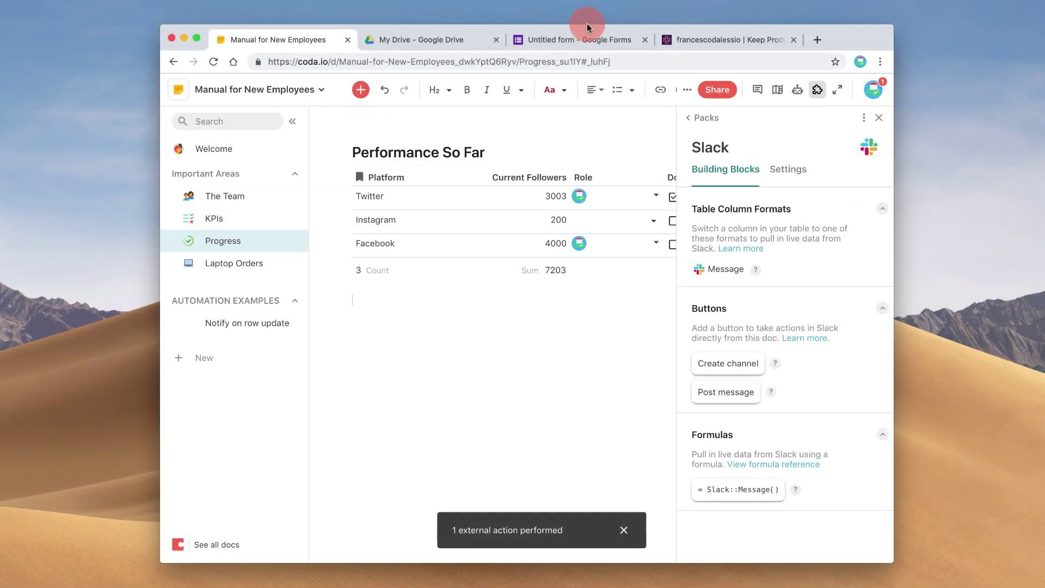
left_click(688, 42)
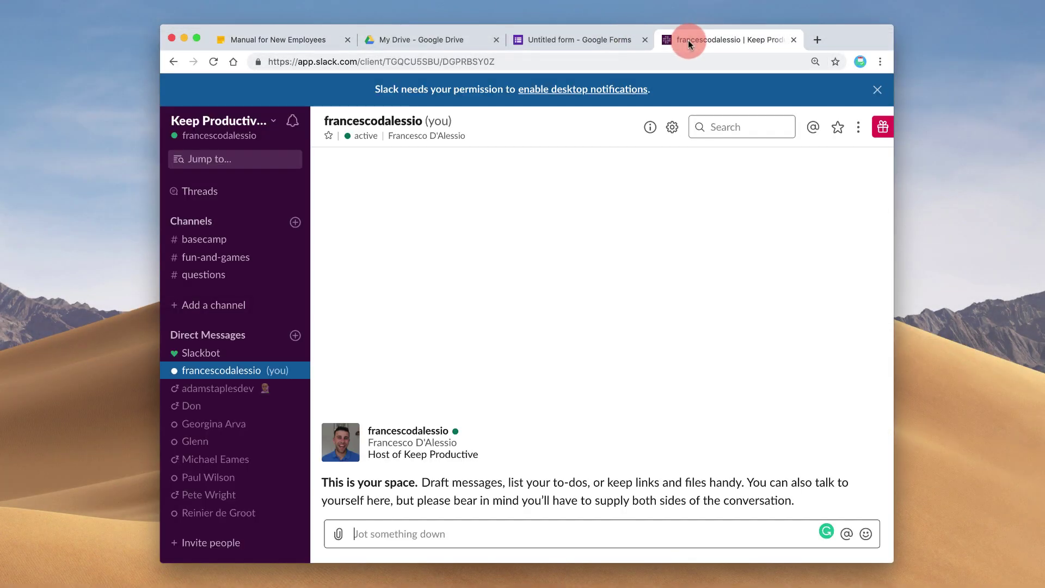
left_click(227, 280)
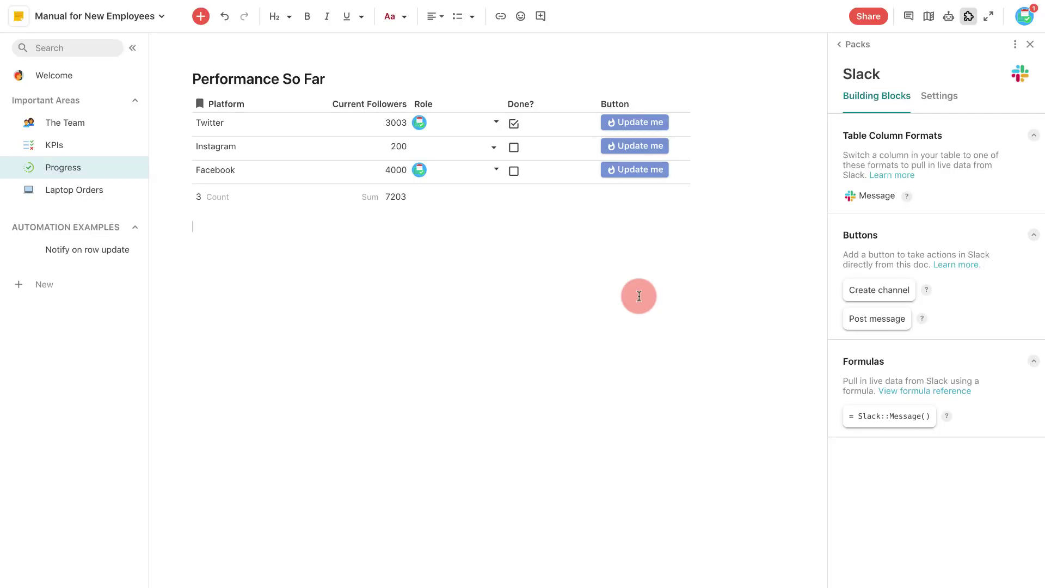
- Go back to the list of connected Packs in the Coda doc and look at adding a new Pack
left_click(971, 16)
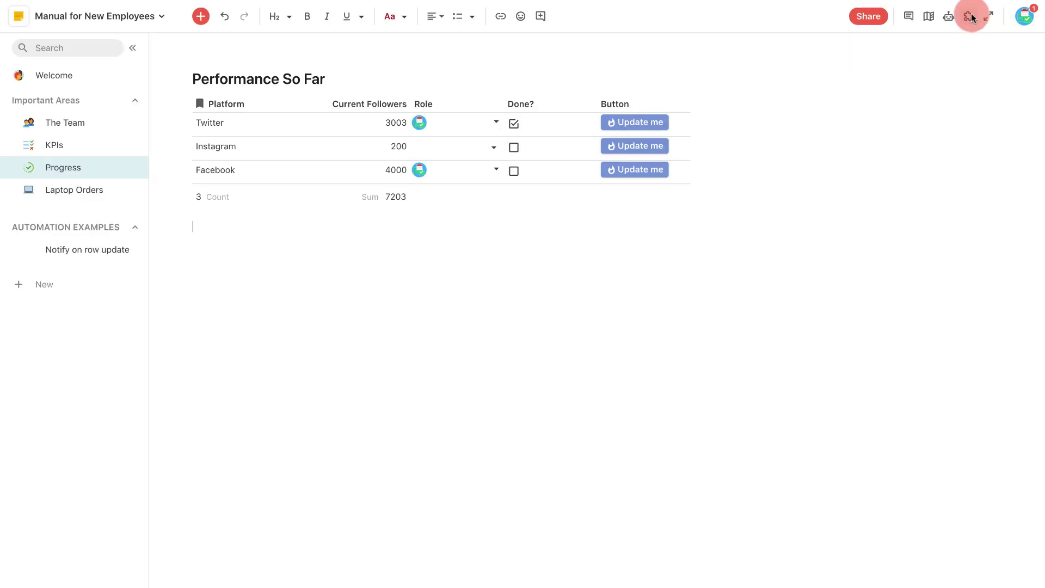
left_click(972, 16)
left_click(857, 48)
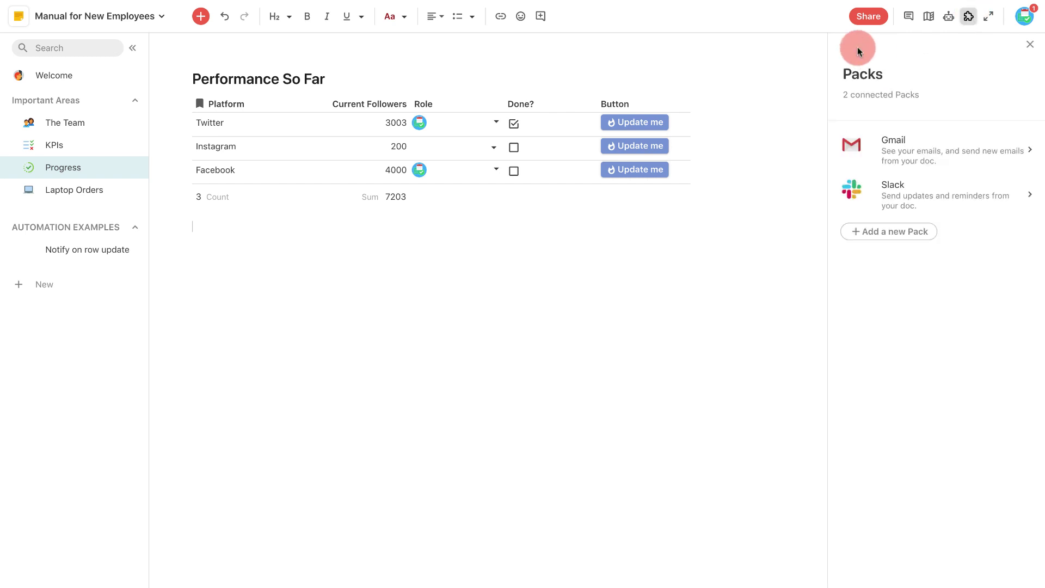
left_click(863, 236)
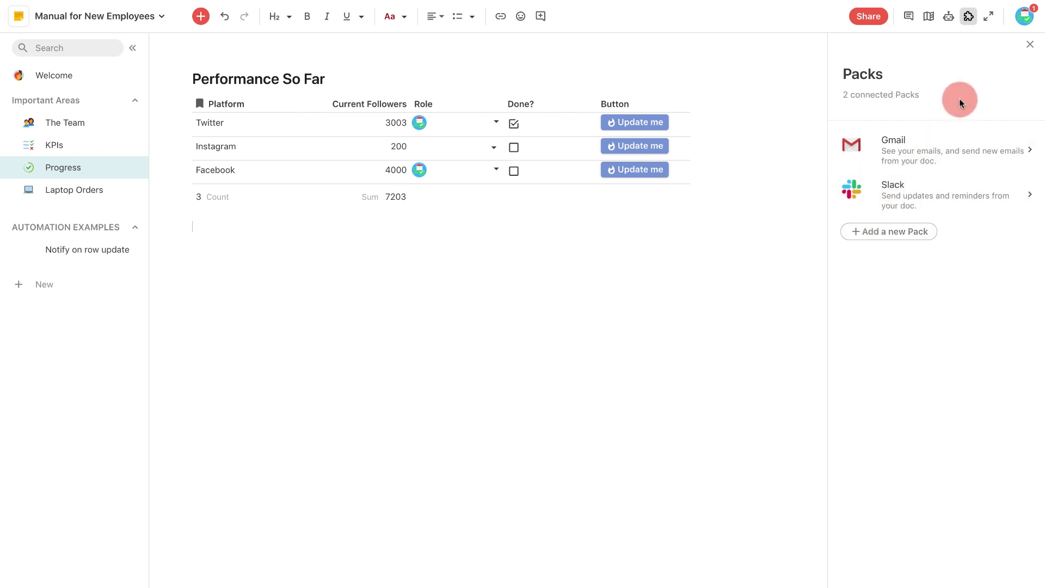
- Present the doc in full screen, browse the team, Welcome and Laptop Orders pages, and exit full screen
left_click(989, 18)
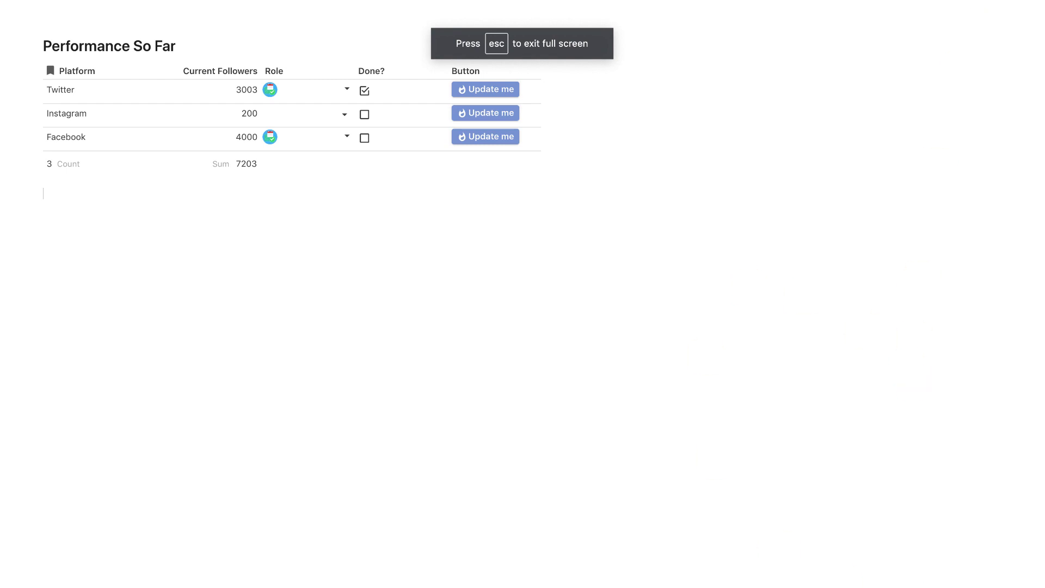
left_click(906, 495)
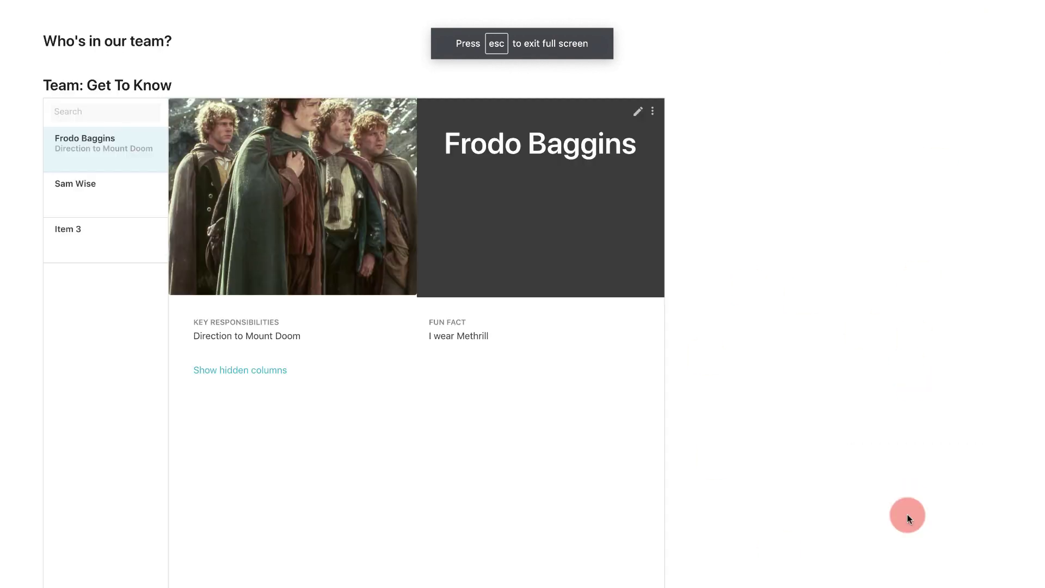
left_click(888, 457)
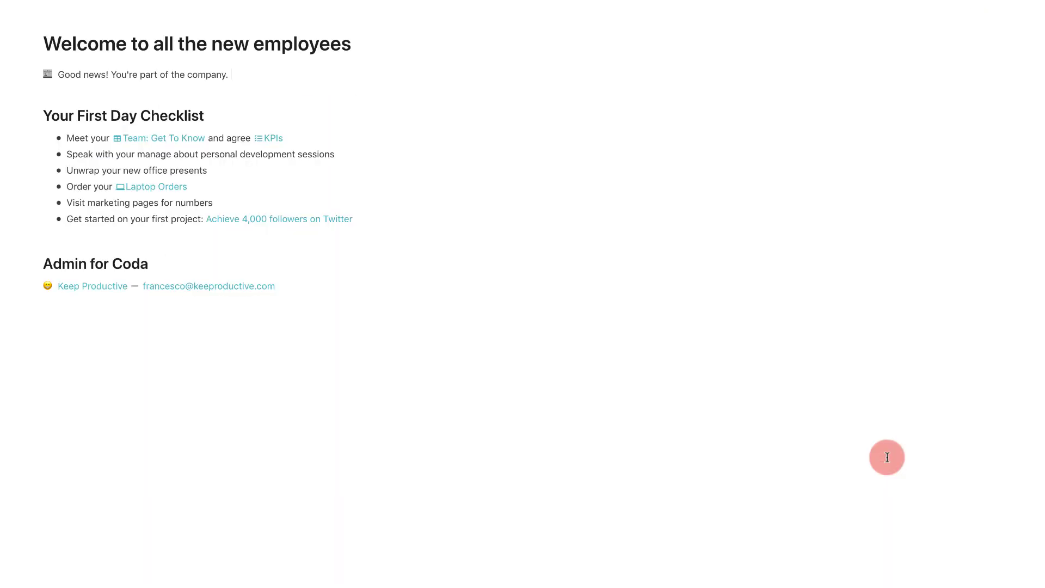
mouse_move(915, 574)
left_click(908, 553)
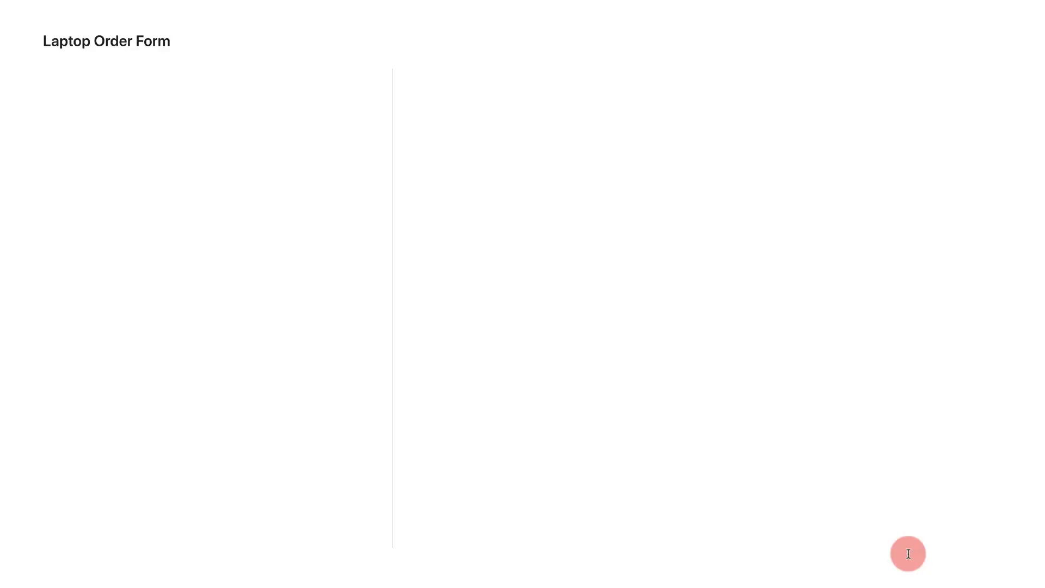
key("Escape")
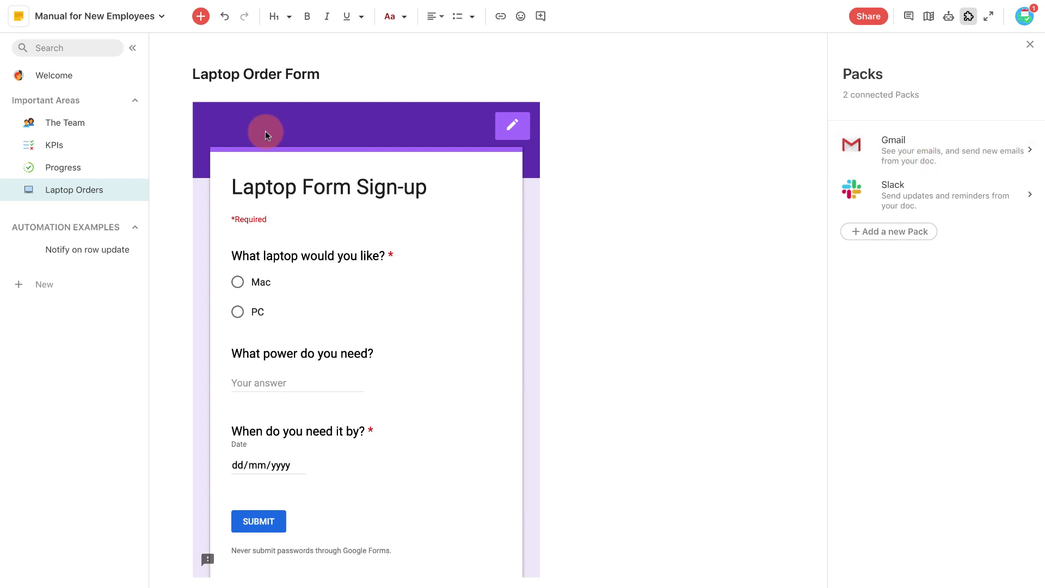
- From the Welcome page, create a shareable link for the doc and set access for anyone with the link to "Can comment"
left_click(95, 78)
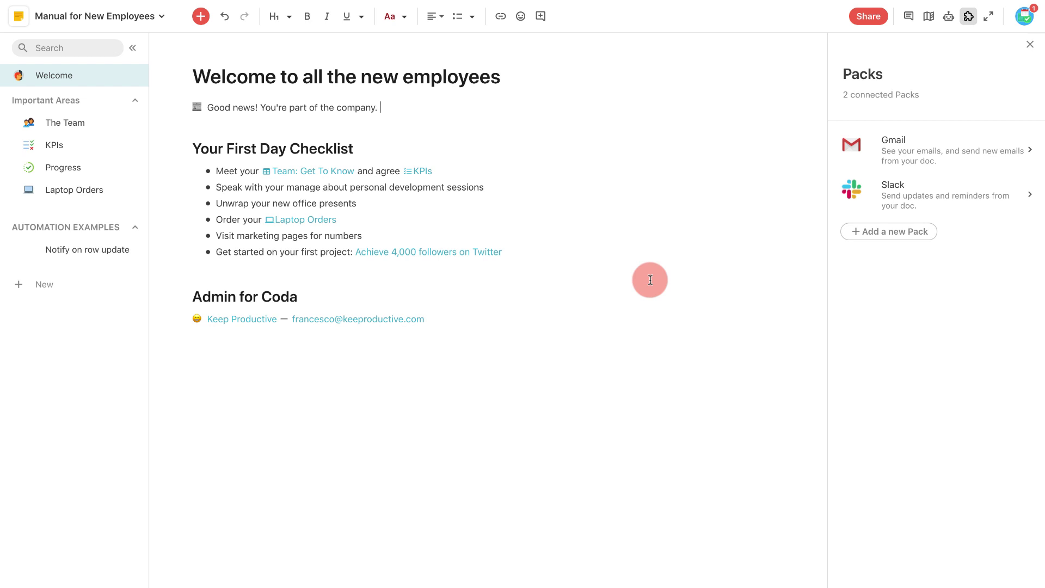
left_click(867, 17)
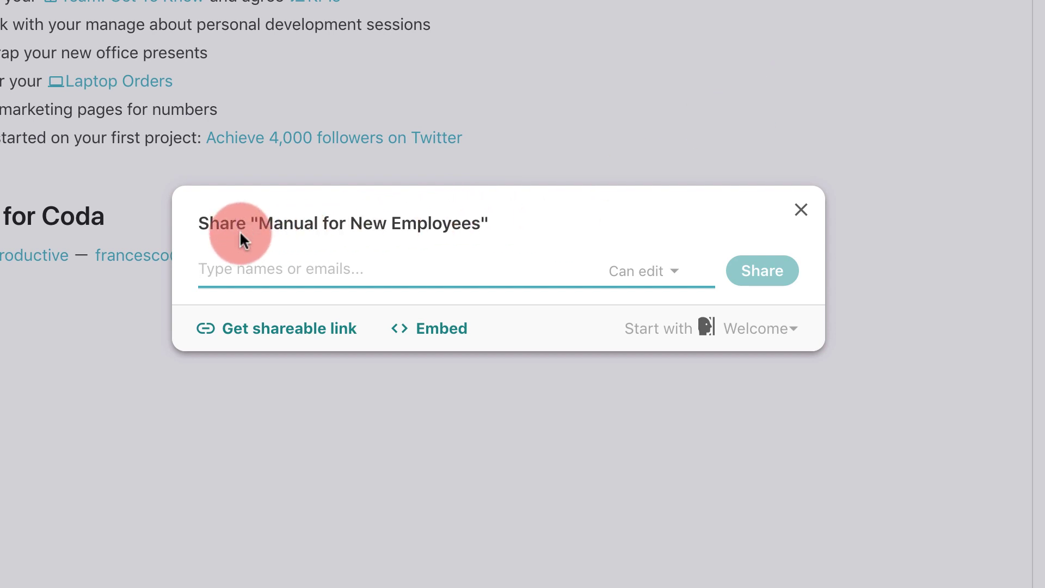
left_click(304, 329)
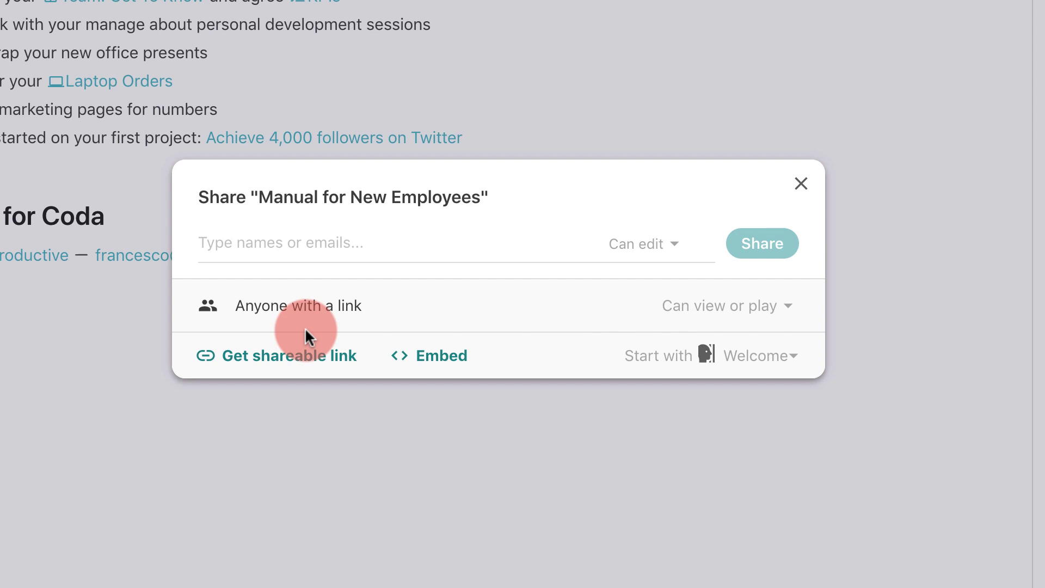
left_click(697, 303)
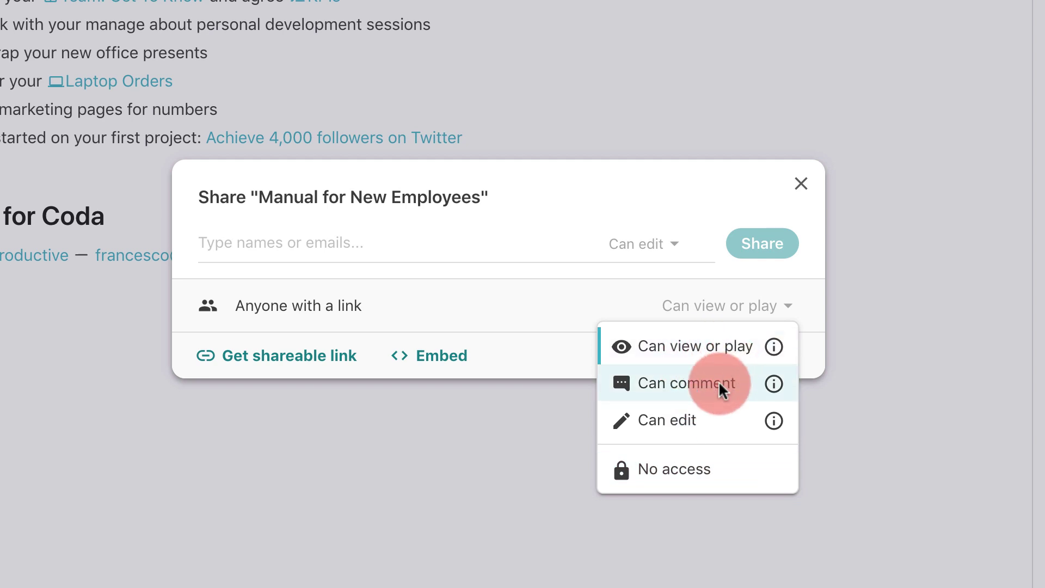
left_click(695, 382)
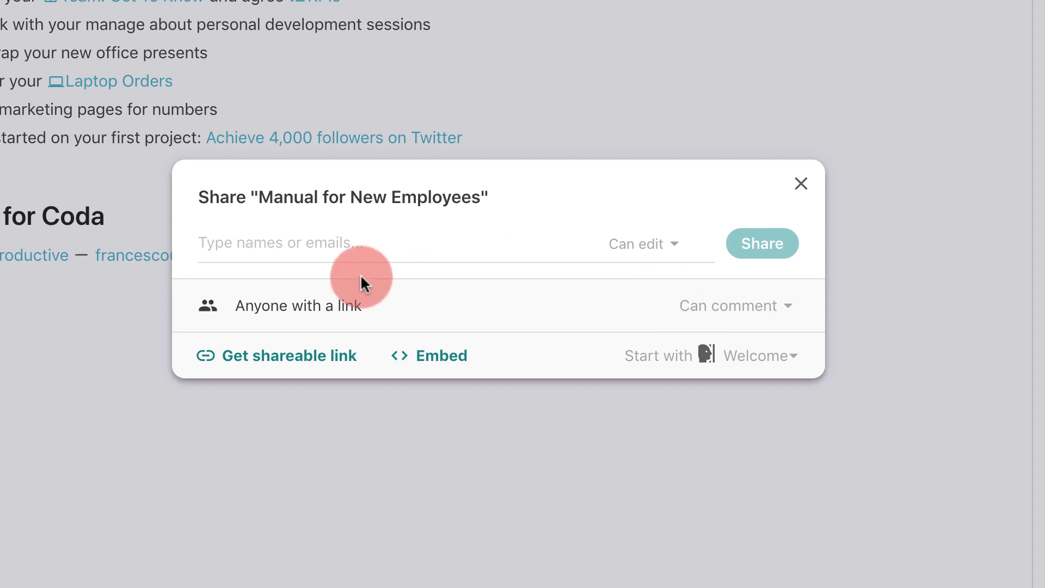
- Review the permission levels for invited people and the choices for the doc's starting page, and close the sharing dialog
left_click(355, 249)
left_click(668, 248)
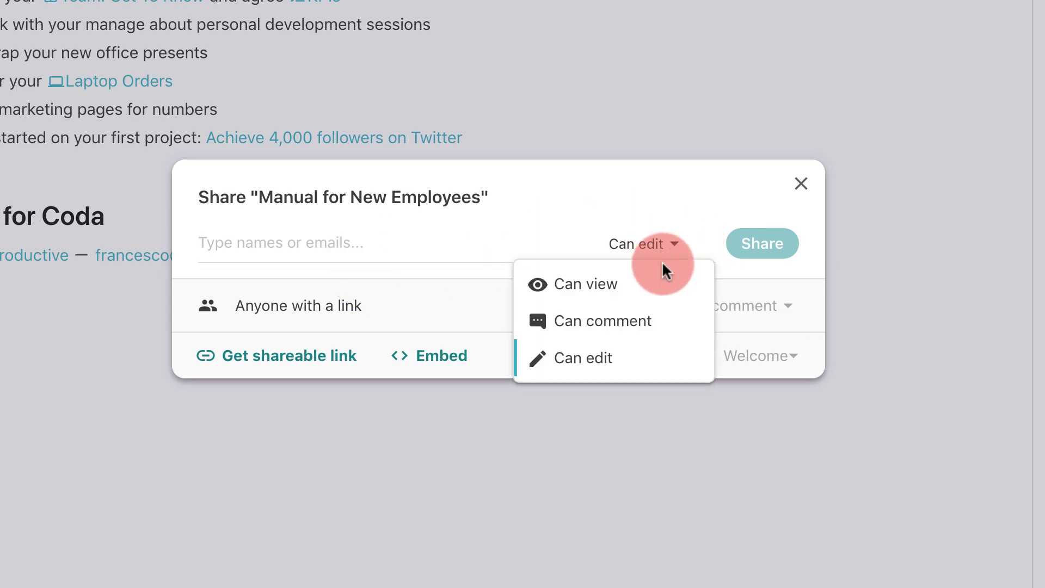
left_click(447, 259)
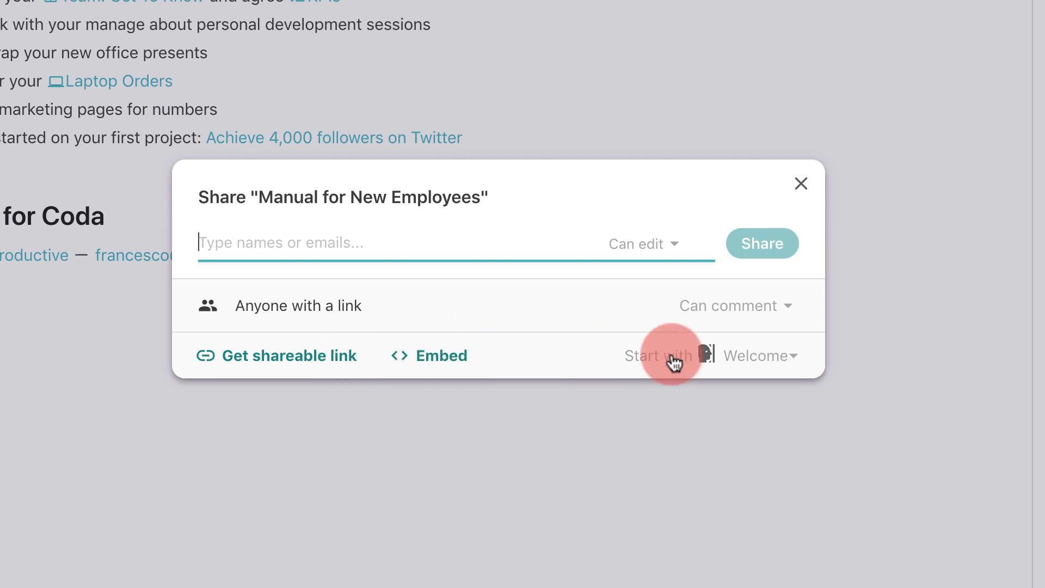
left_click(766, 360)
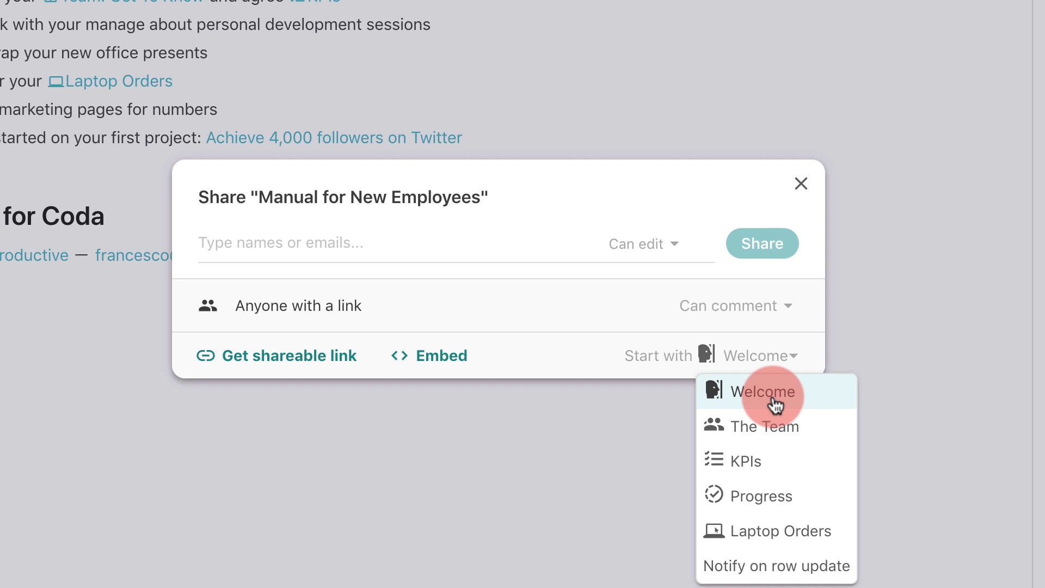
left_click(628, 299)
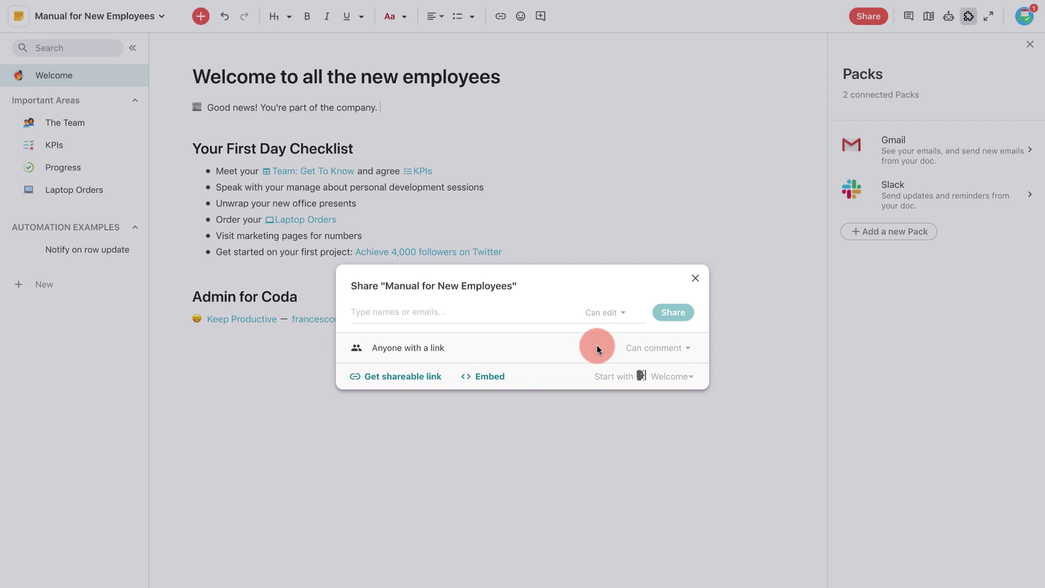
left_click(695, 279)
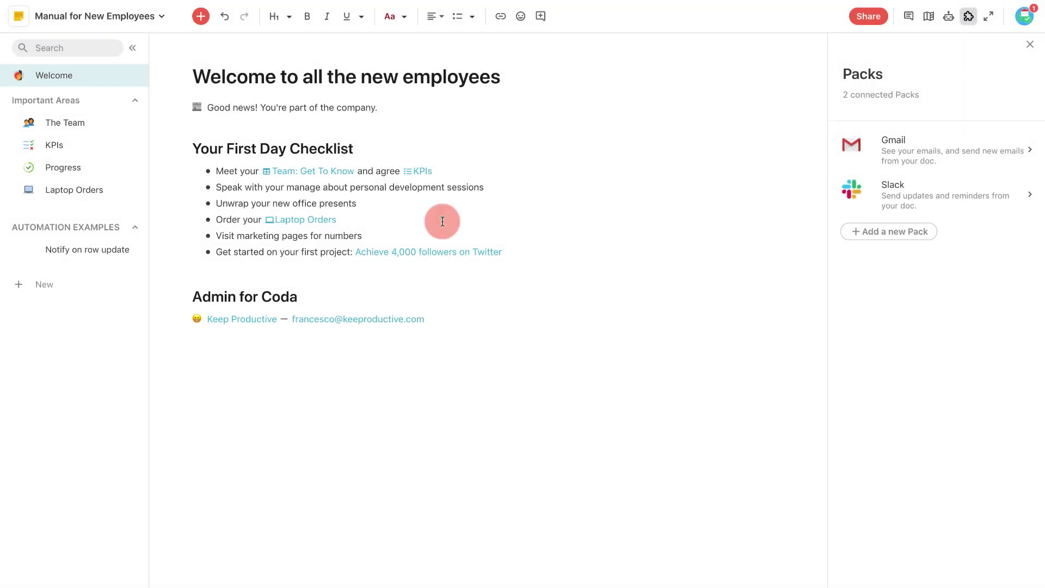
- On The Team page, look through the display layouts of "Team: Get To Know" and switch it to Table
left_click(80, 133)
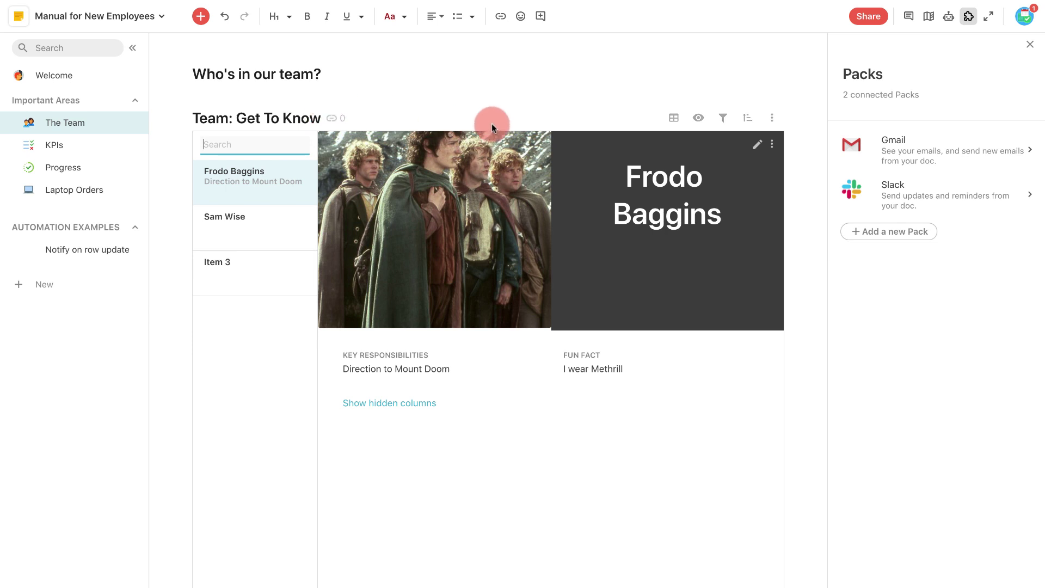
left_click(677, 119)
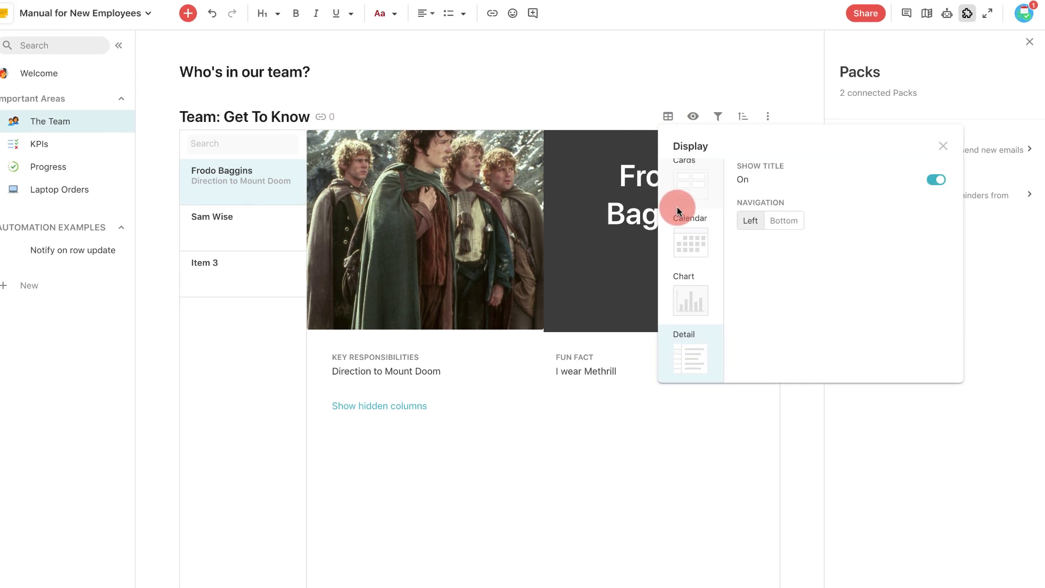
scroll(679, 205, "up", 2)
scroll(683, 206, "down", 2)
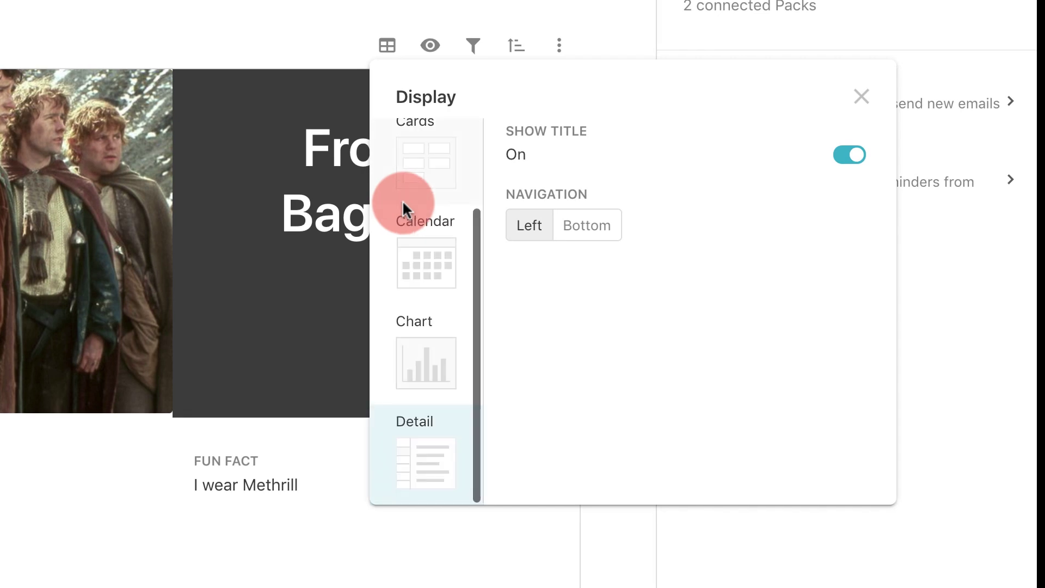
scroll(403, 200, "up", 2)
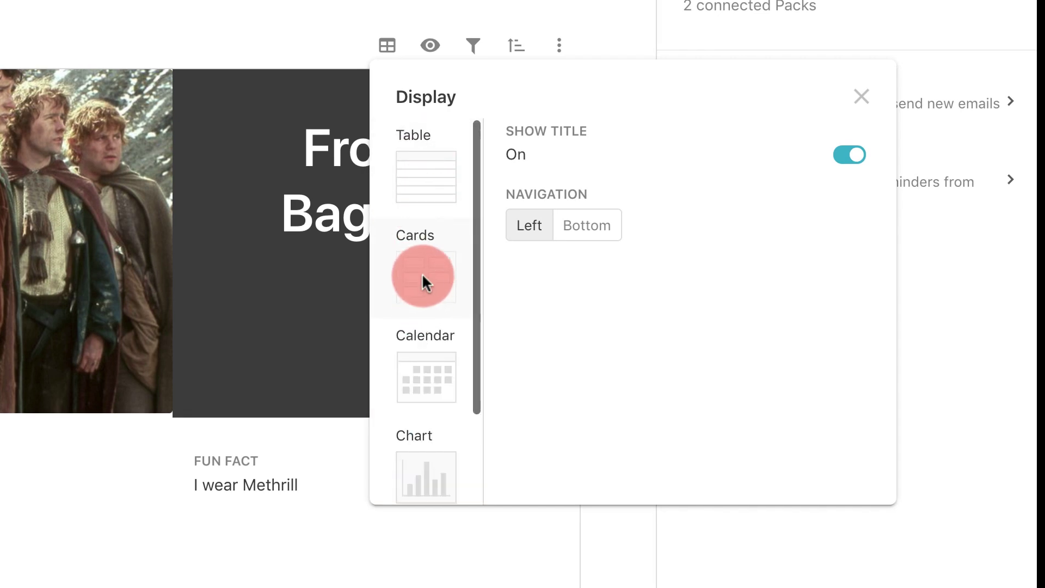
scroll(430, 354, "down", 2)
scroll(427, 359, "down", 1)
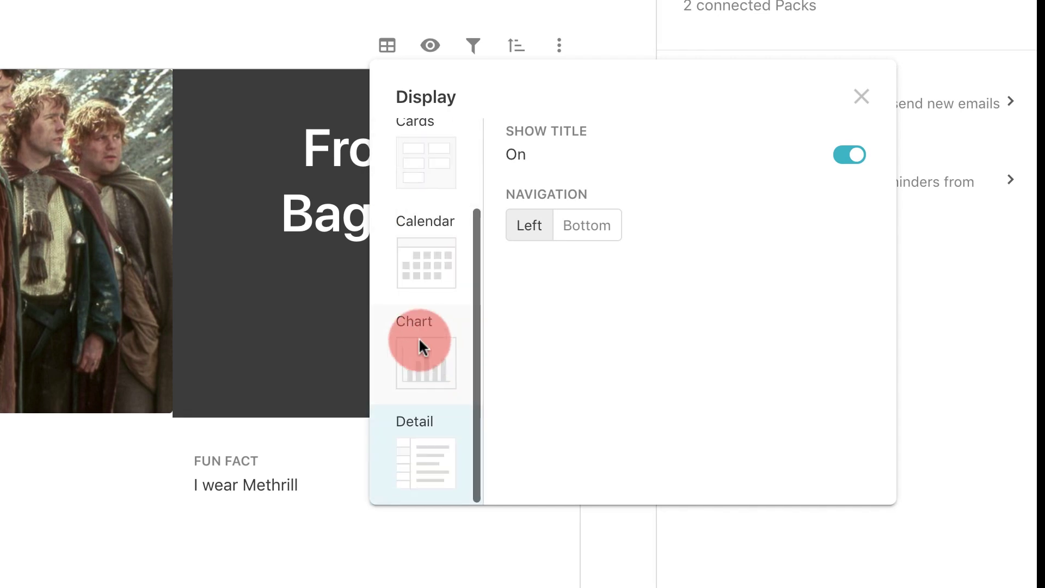
scroll(439, 373, "up", 1)
scroll(436, 367, "up", 1)
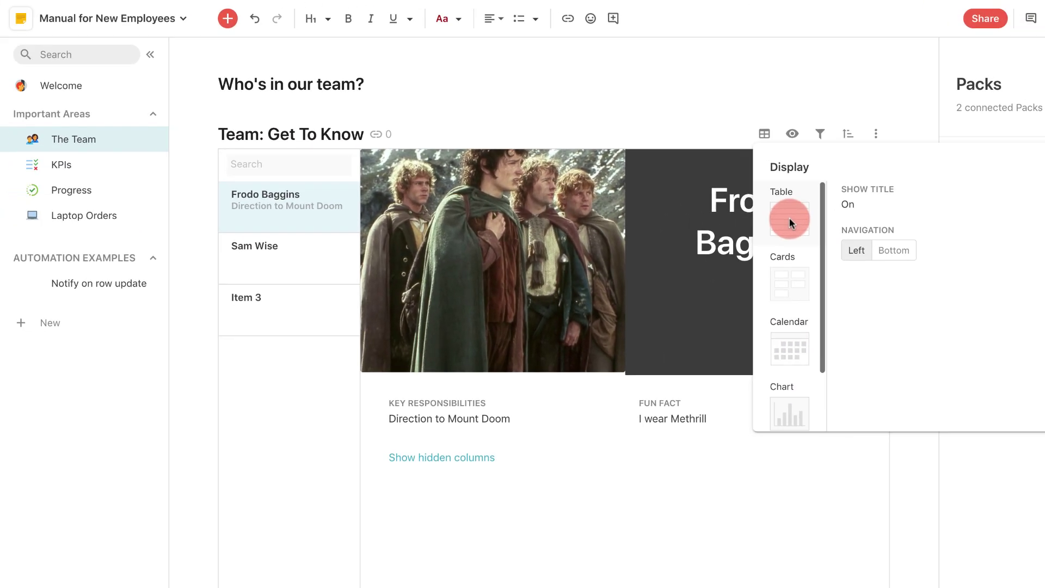
left_click(785, 215)
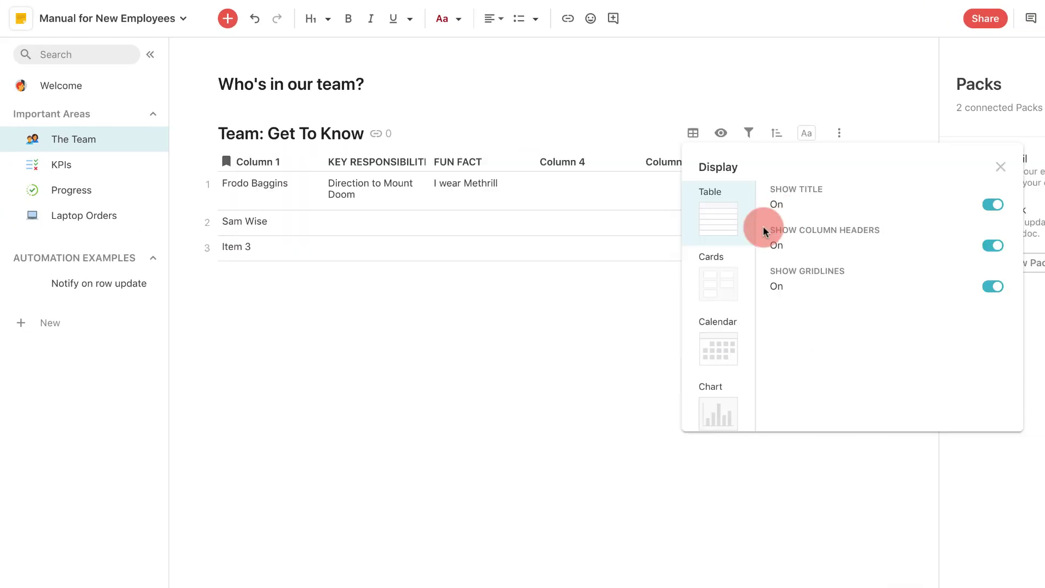
left_click(561, 354)
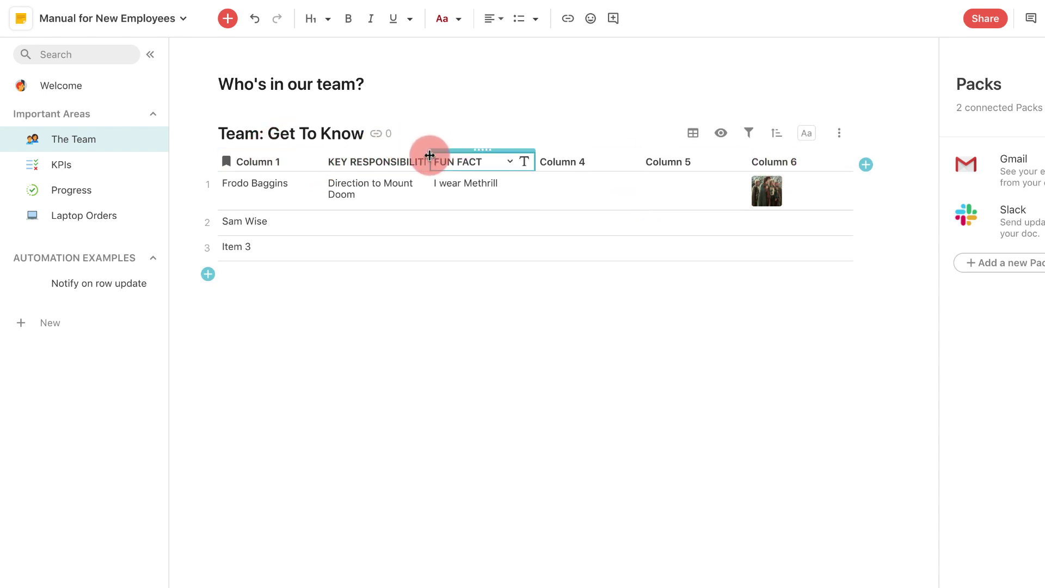
- Widen the KEY RESPONSIBILITIES column to fit its heading and move Column 6 directly after FUN FACT
left_click_drag(427, 157, 486, 155)
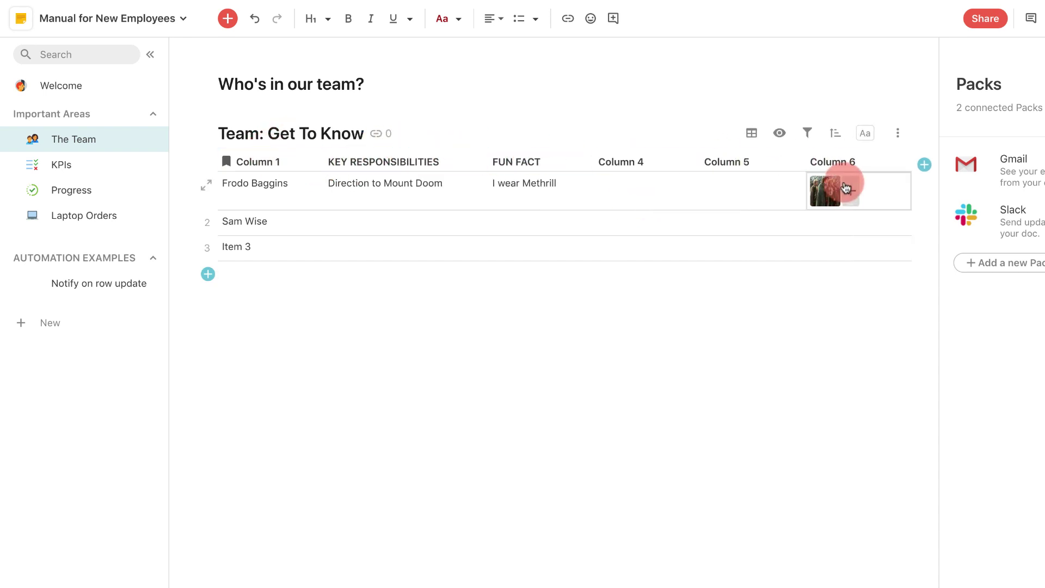
left_click_drag(835, 161, 607, 162)
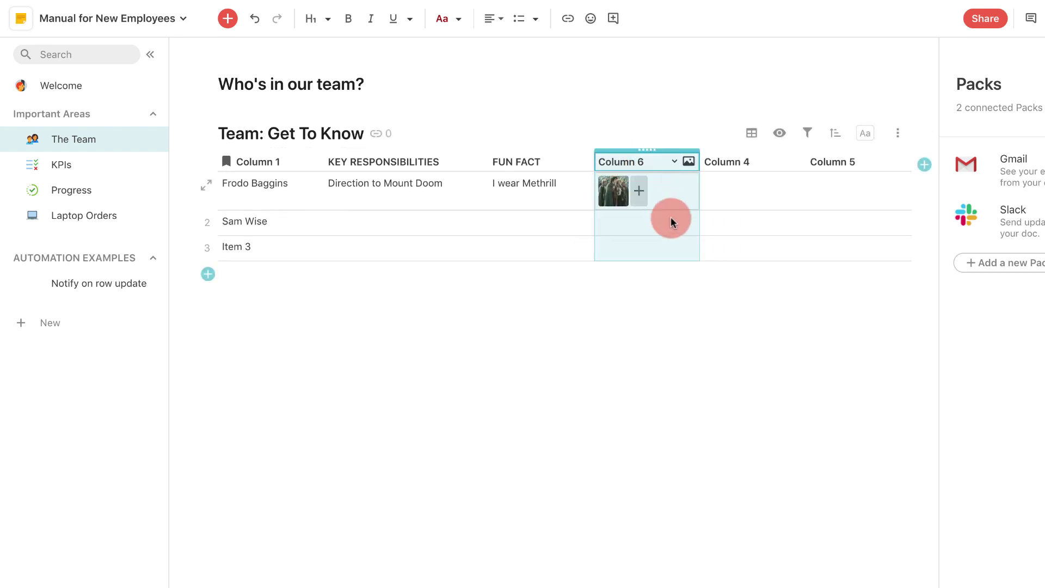
- Delete the empty Column 4 and Column 5 from the "Team: Get To Know" table
left_click(782, 162)
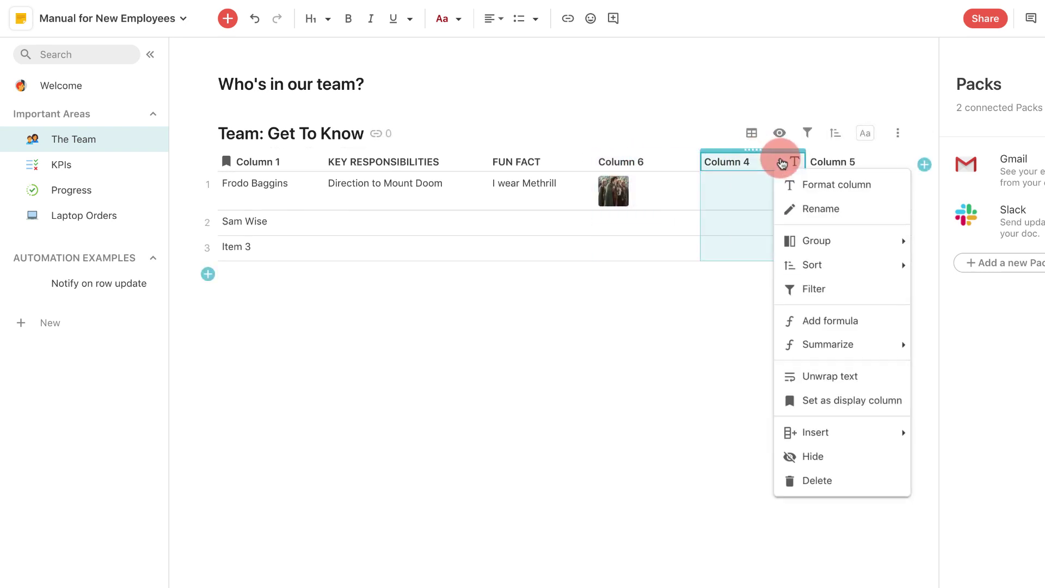
left_click(819, 479)
left_click(784, 162)
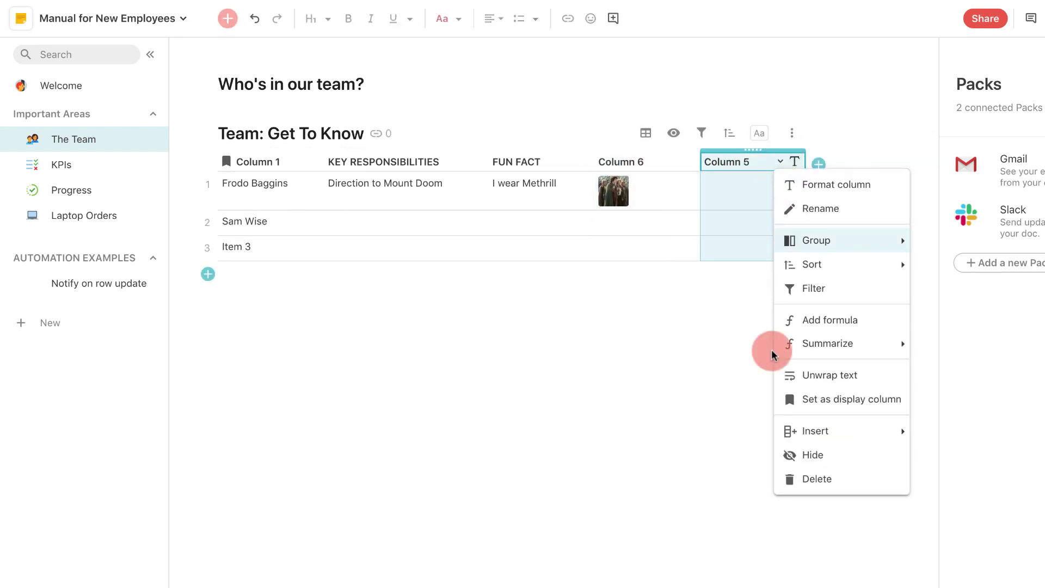
left_click(809, 481)
- Rename Column 6, which holds the team picture, as "Image"
left_click(634, 165)
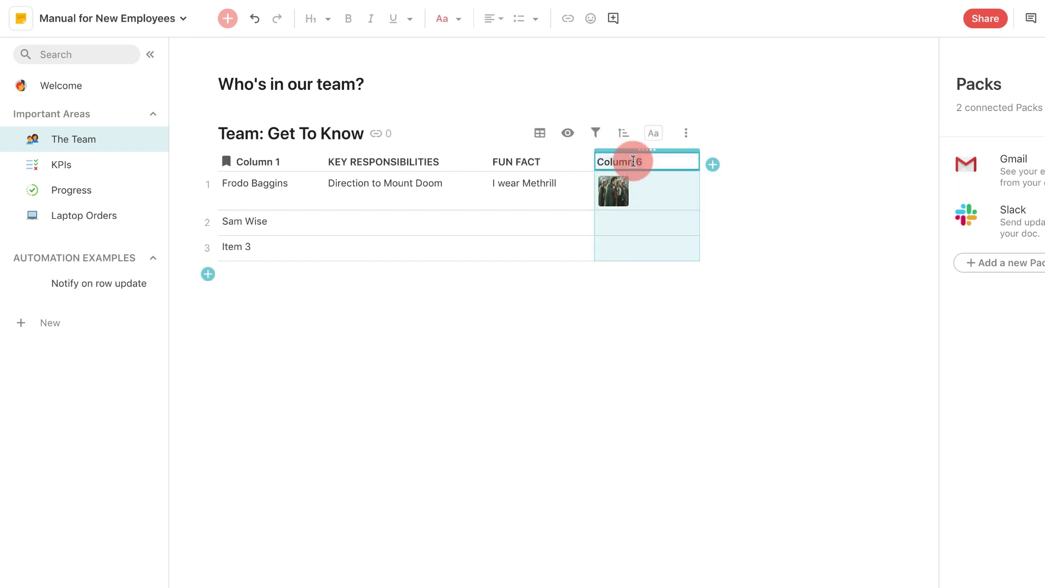
type("Image")
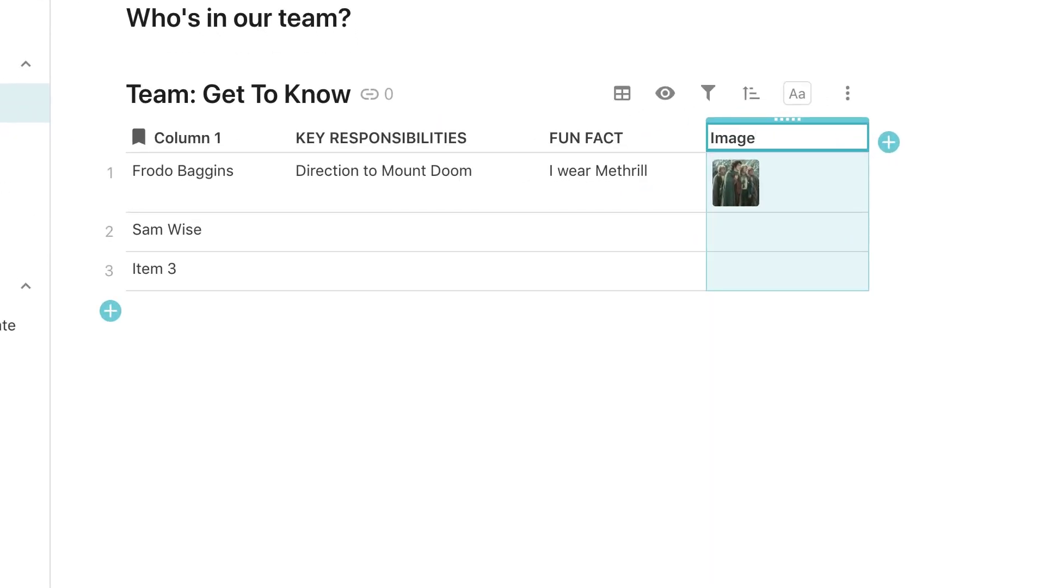
key("Return")
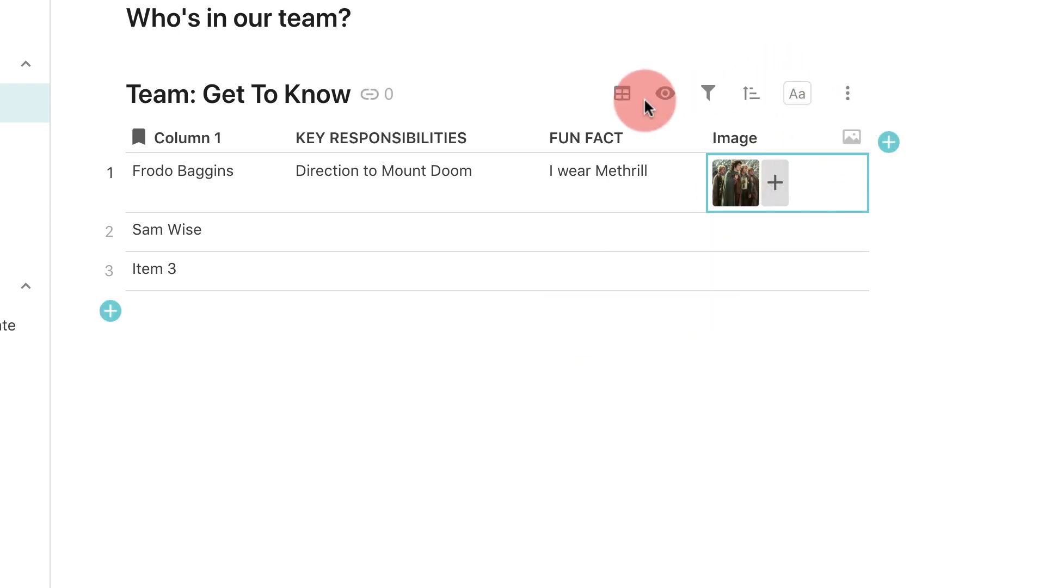
- Try out the Calendar and Chart displays for "Team: Get To Know"
left_click(624, 97)
scroll(681, 326, "down", 2)
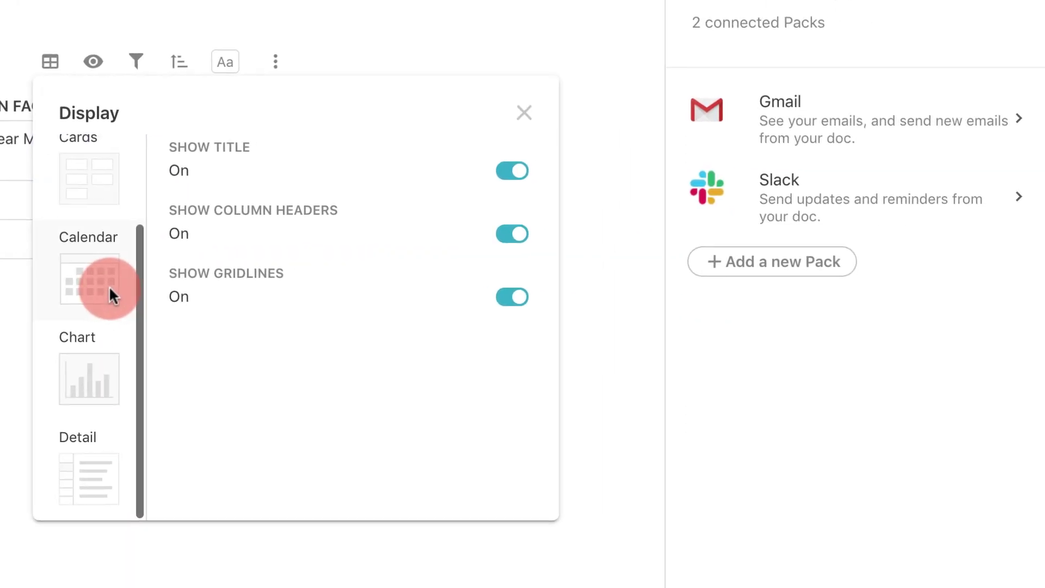
left_click(97, 267)
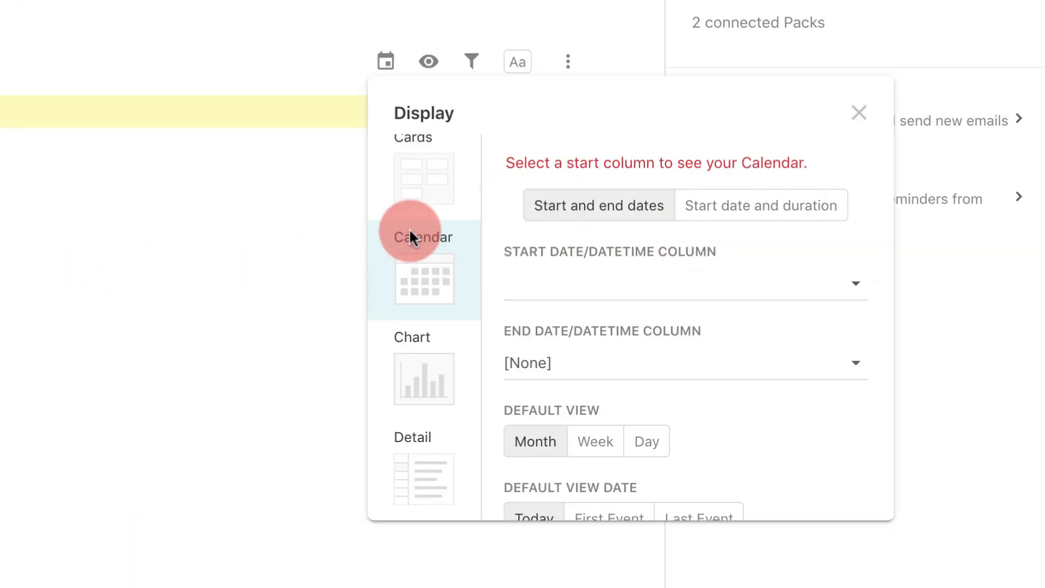
left_click(414, 373)
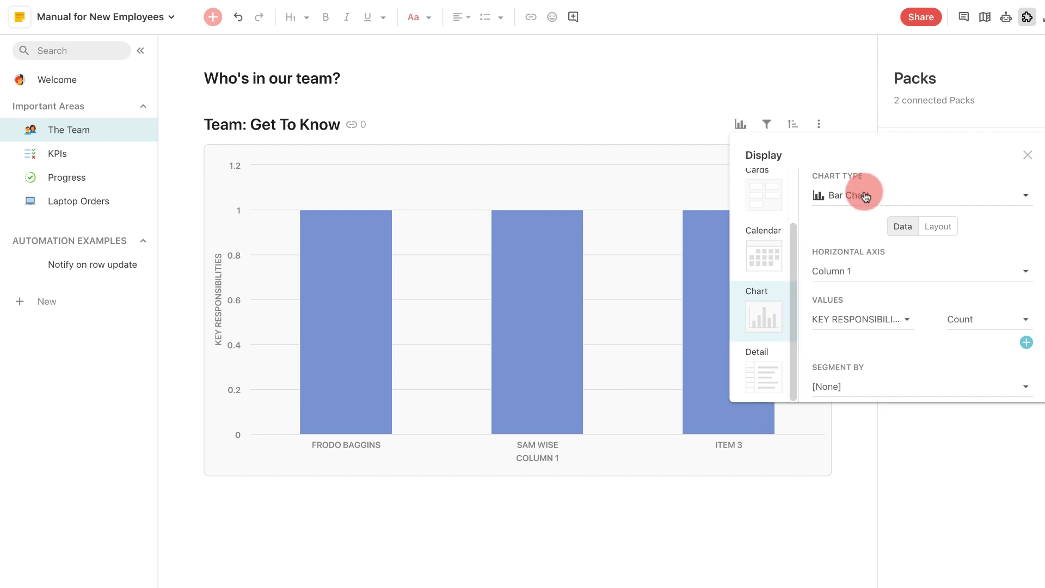
- Display "Team: Get To Know" as Cards, and expand and close the first card's details
scroll(759, 234, "up", 2)
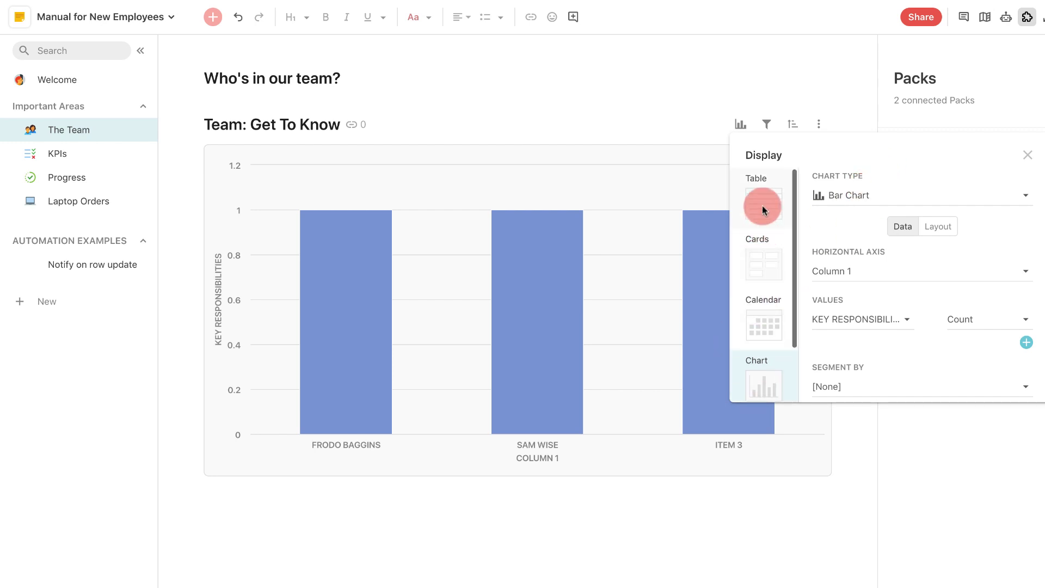
left_click(757, 253)
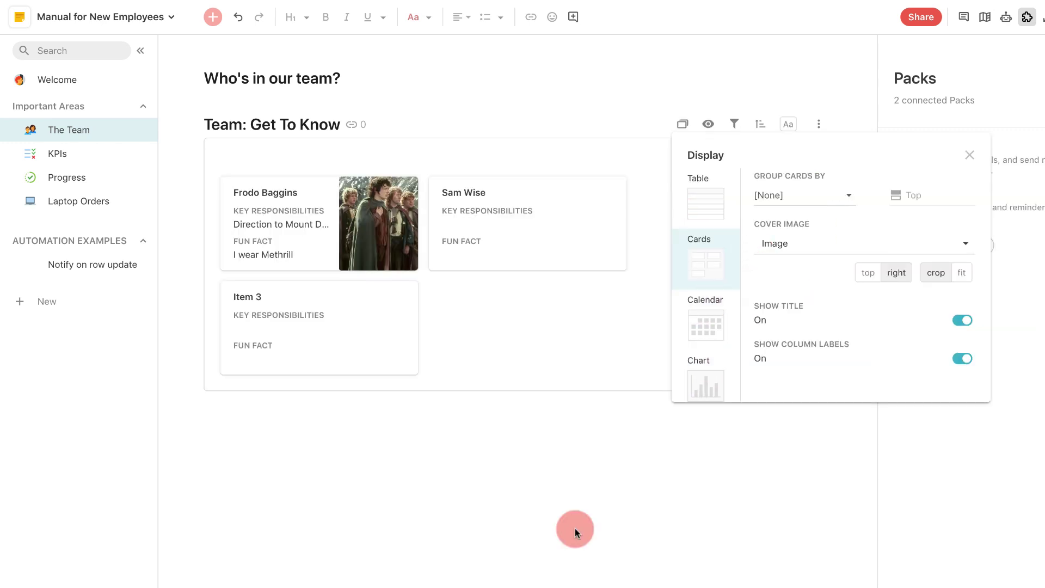
left_click(575, 527)
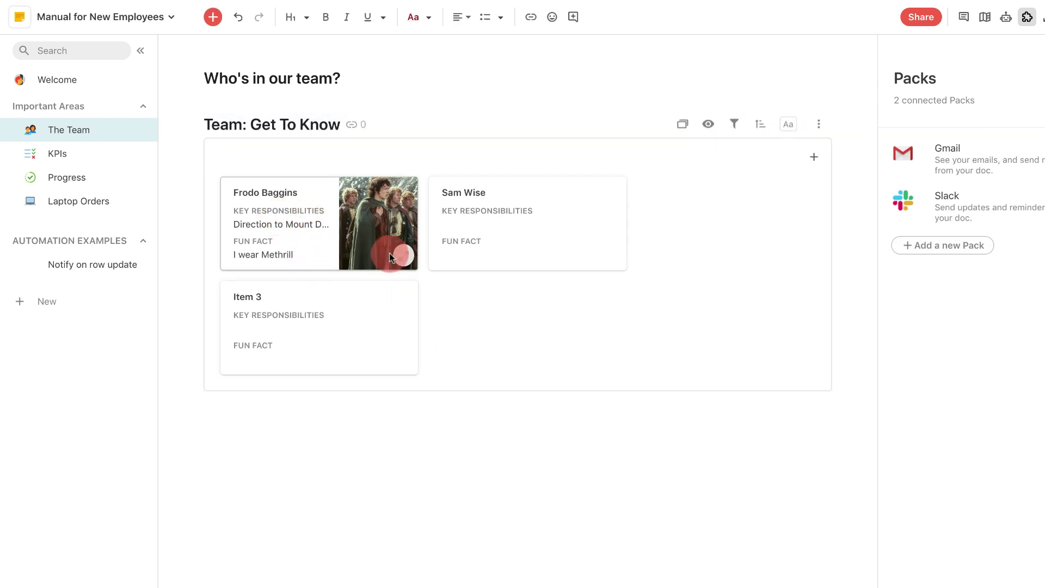
left_click(403, 255)
left_click(954, 259)
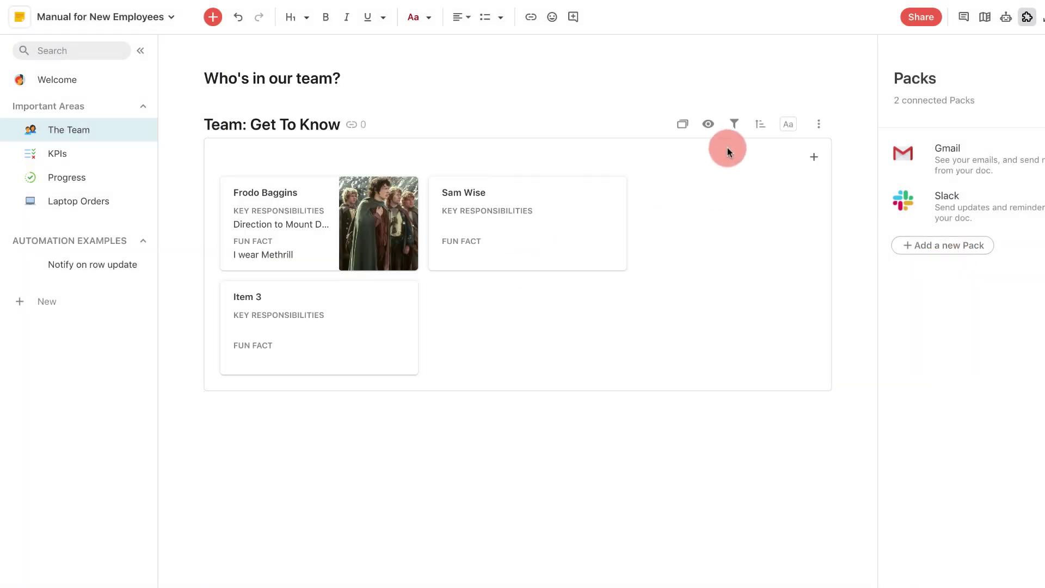
- Switch the display of "Team: Get To Know" back to the Detail layout and close the display options
left_click(681, 125)
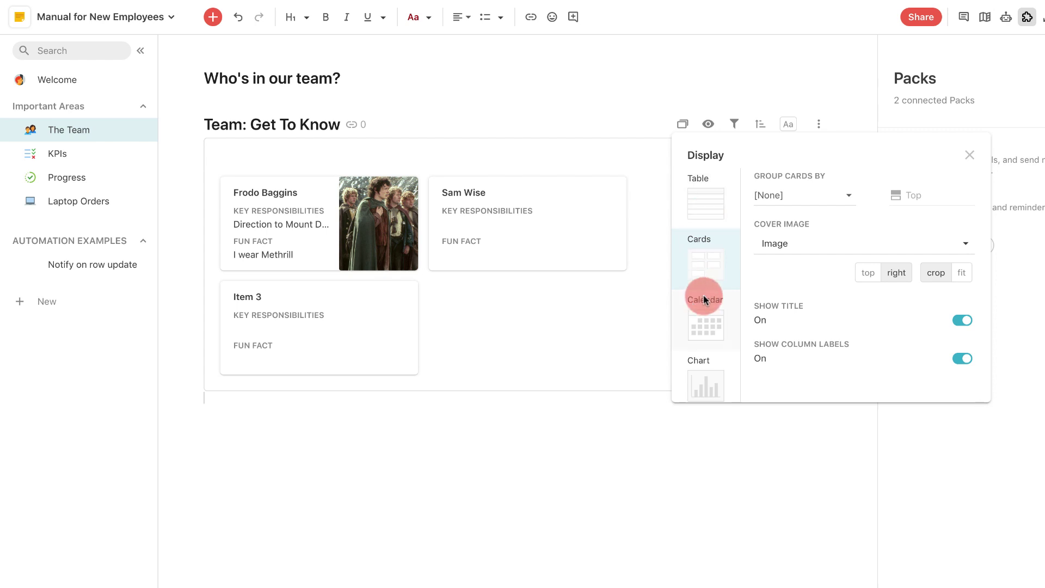
scroll(711, 346, "down", 1)
left_click(704, 356)
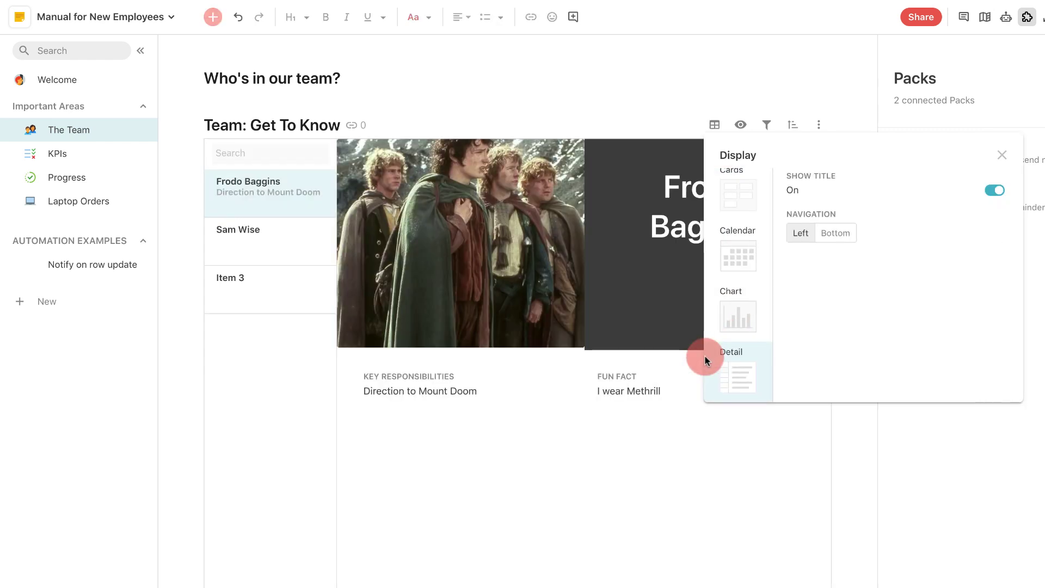
left_click(641, 415)
left_click(382, 217)
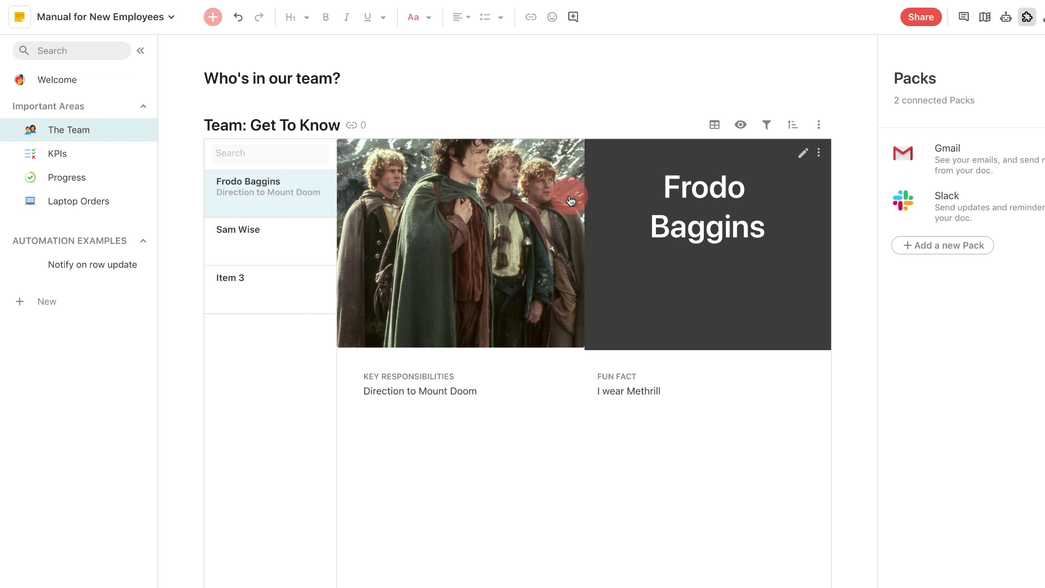
- On the KPIs page, open the "Start Instagram Ads" card and add a "Due Date" column to its layout
left_click(86, 158)
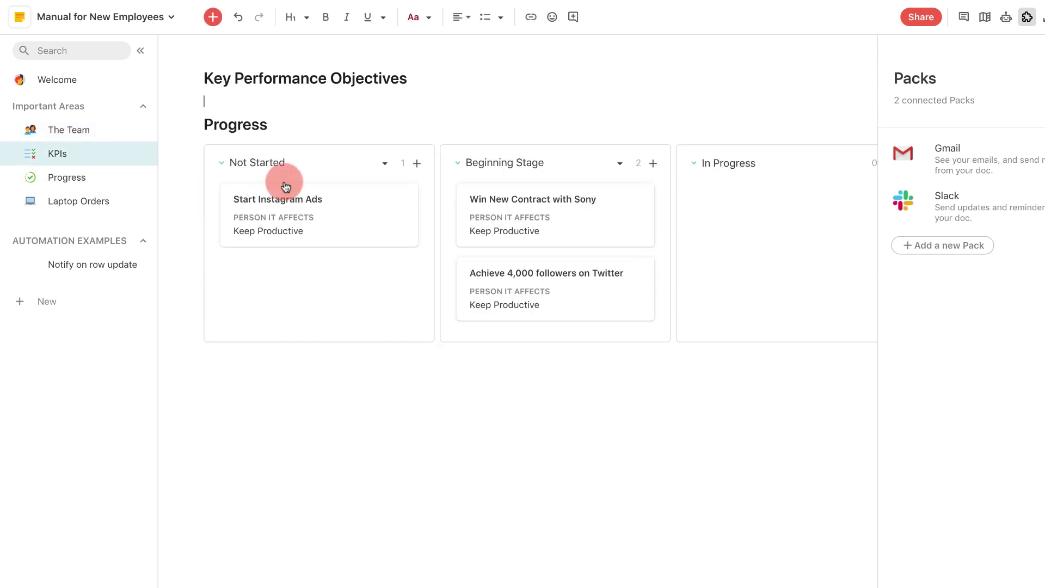
mouse_move(785, 126)
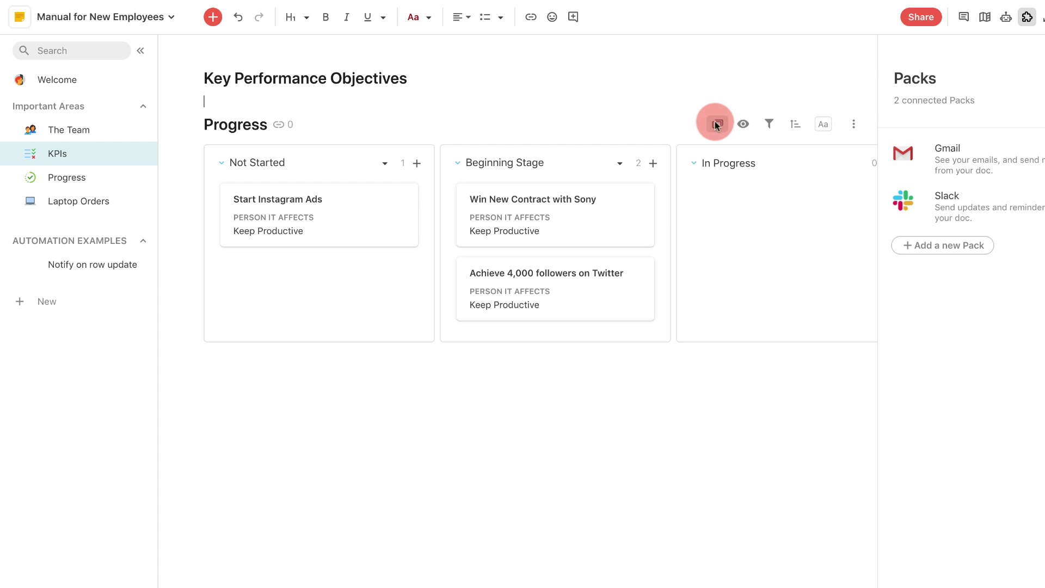
left_click(381, 194)
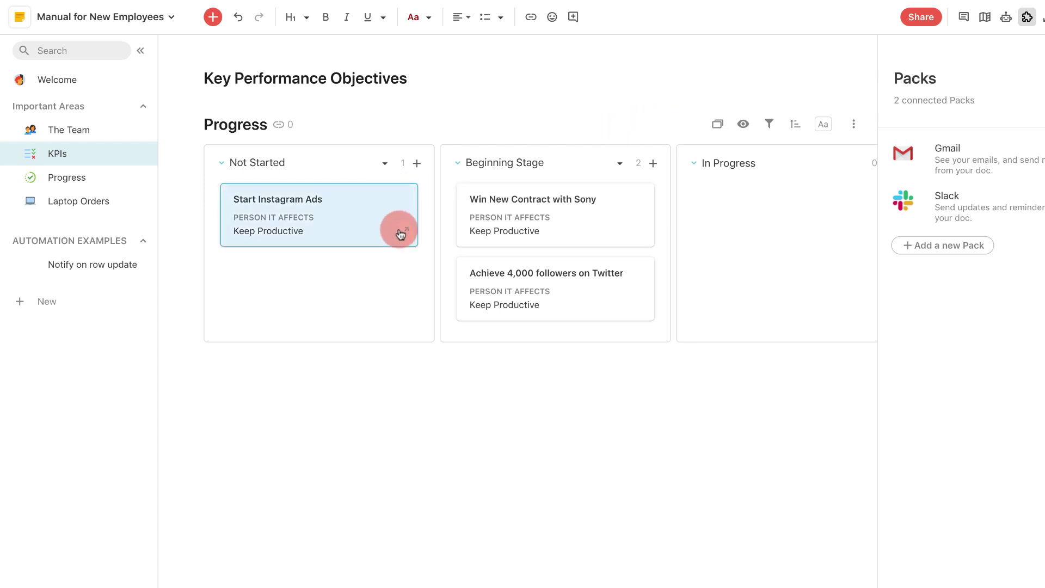
left_click(403, 231)
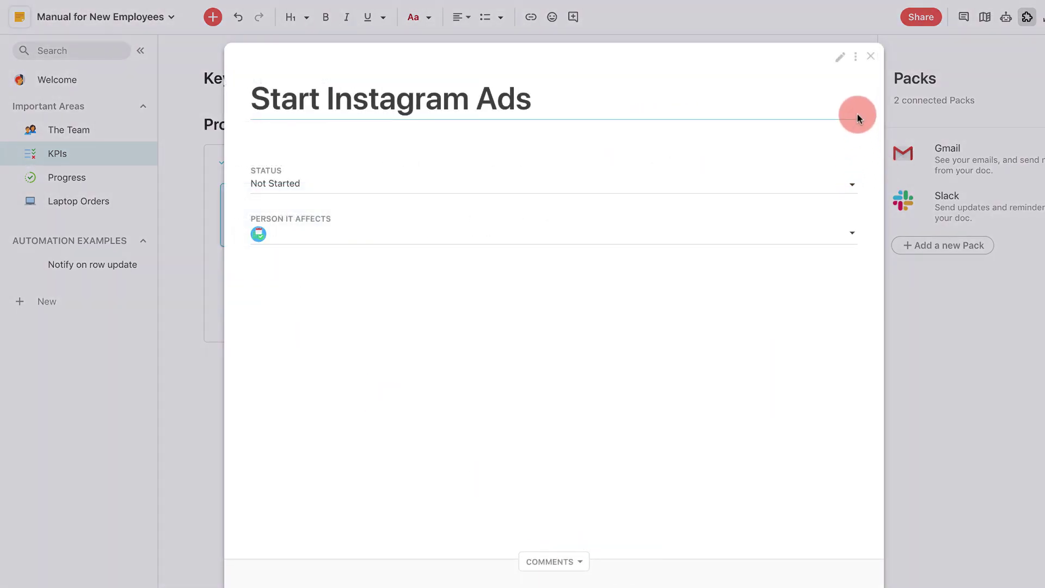
left_click(841, 59)
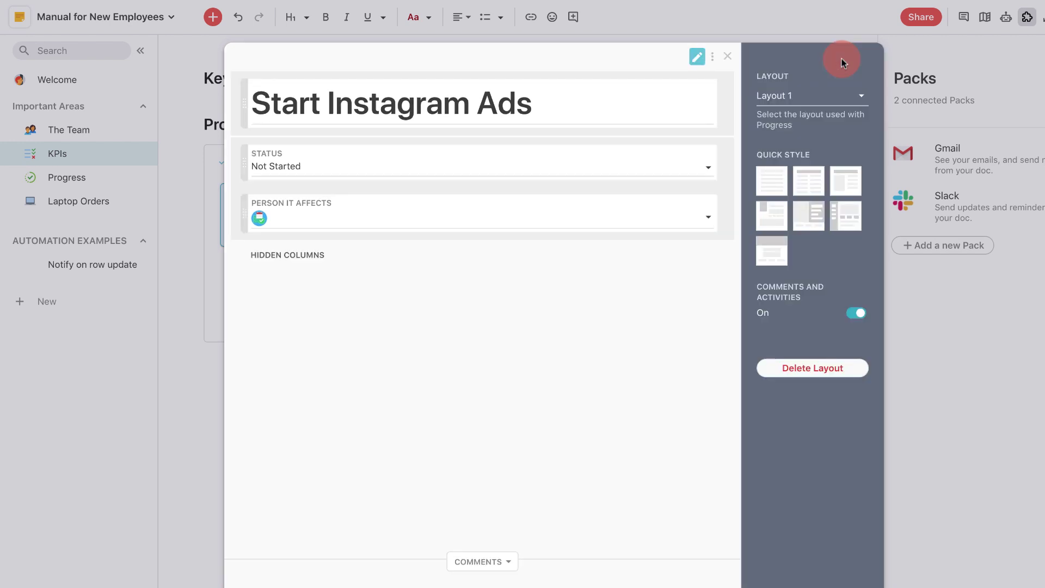
left_click_drag(294, 257, 660, 261)
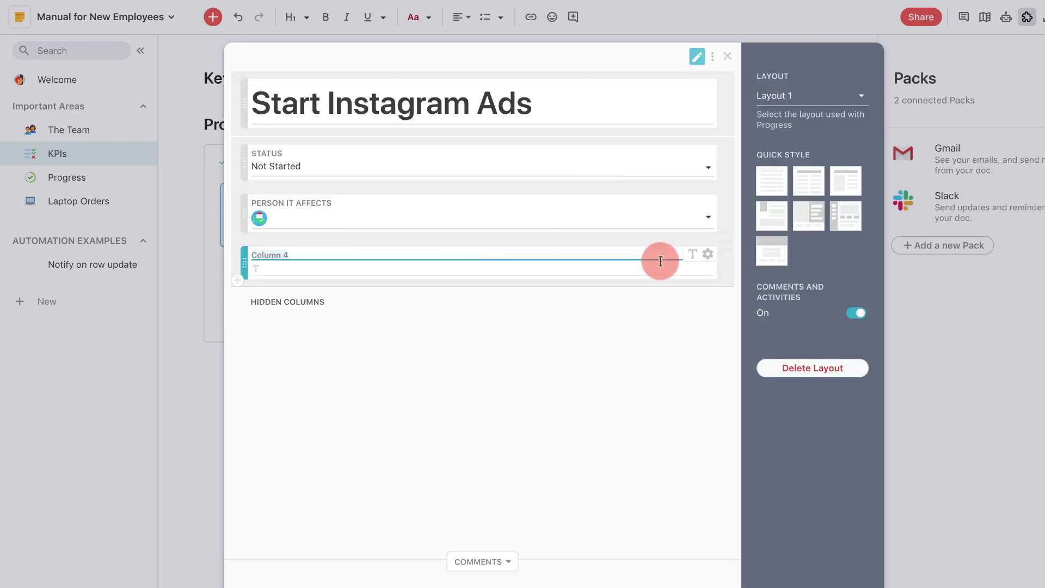
type("DUE DATE")
- Format the Due Date column as Date and time with the 1/20/2019 and 9:53:38 AM formats, and close the card
left_click(707, 253)
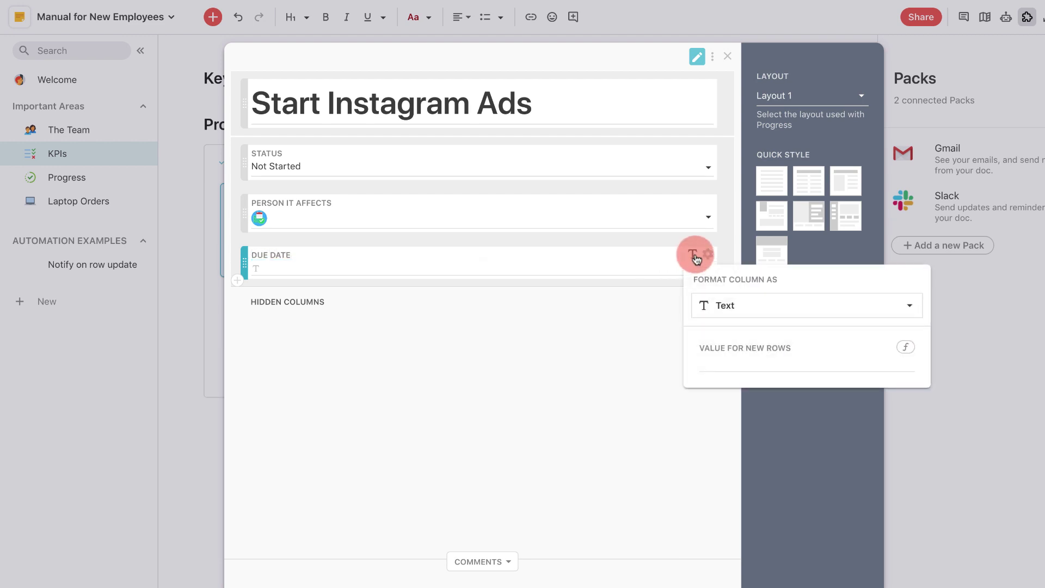
left_click(730, 300)
scroll(736, 416, "down", 5)
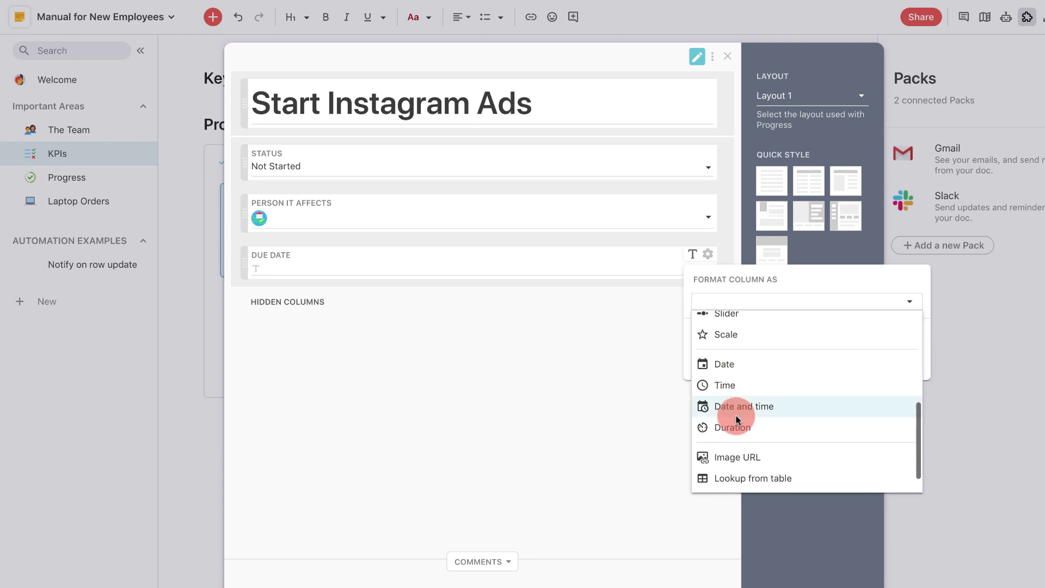
left_click(741, 381)
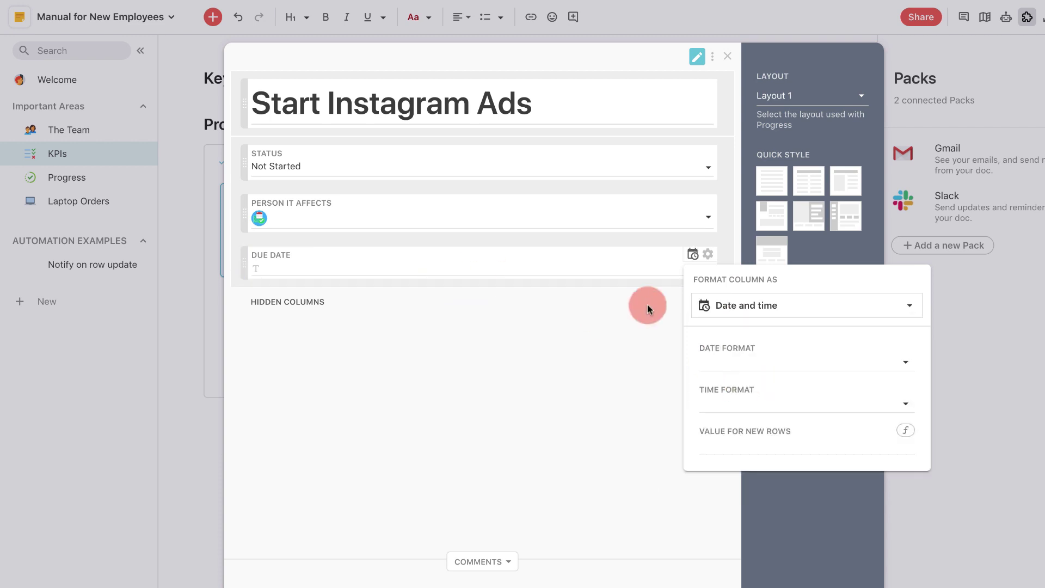
left_click(732, 368)
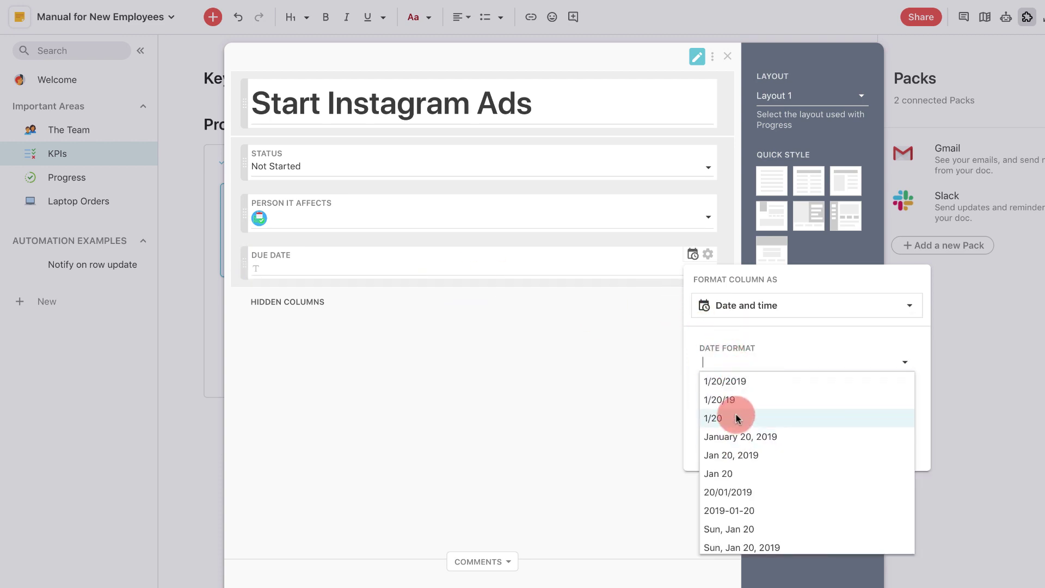
left_click(745, 384)
left_click(739, 406)
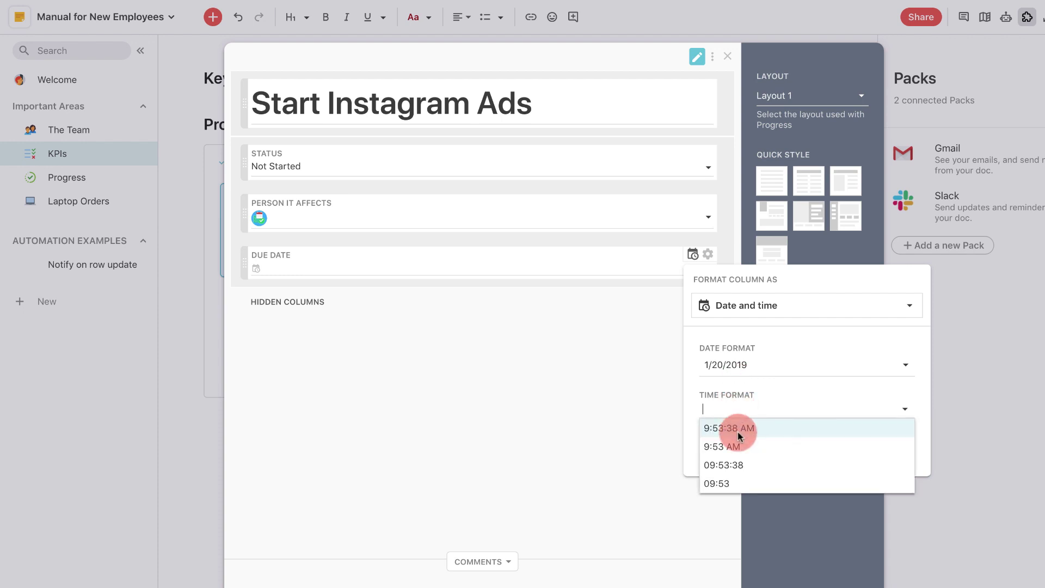
left_click(738, 430)
left_click(557, 341)
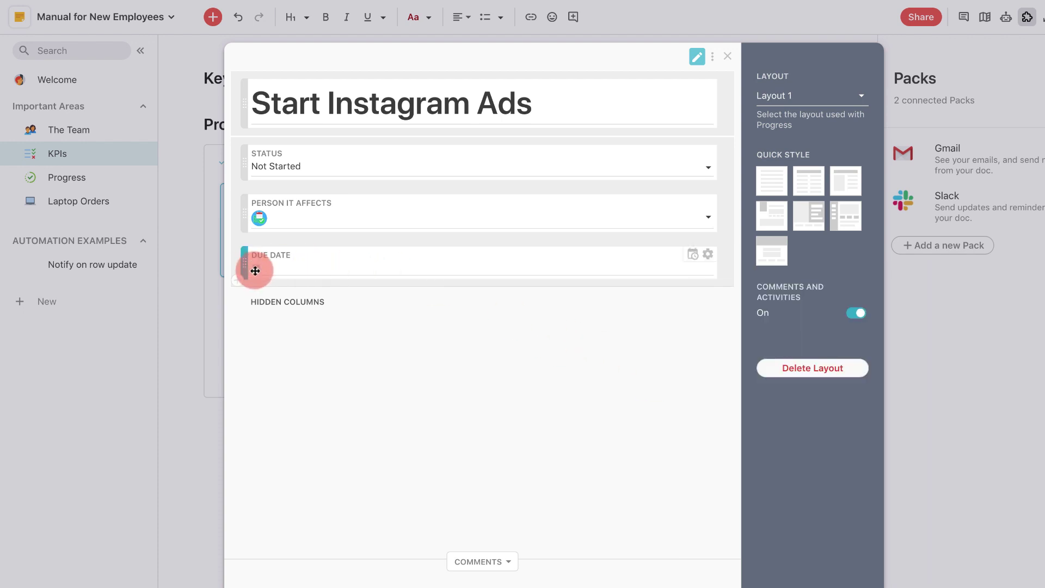
left_click(694, 57)
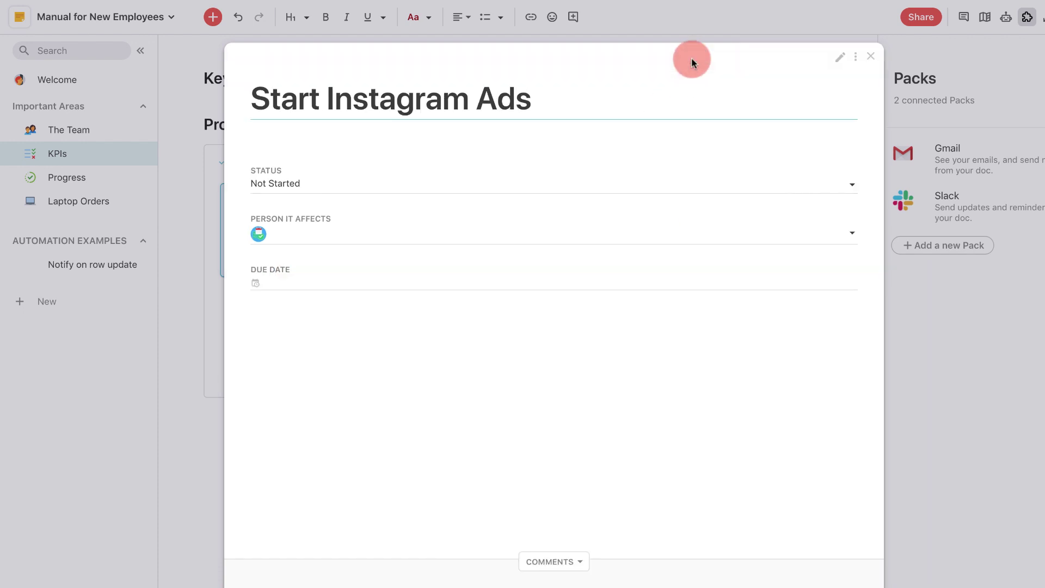
left_click(994, 338)
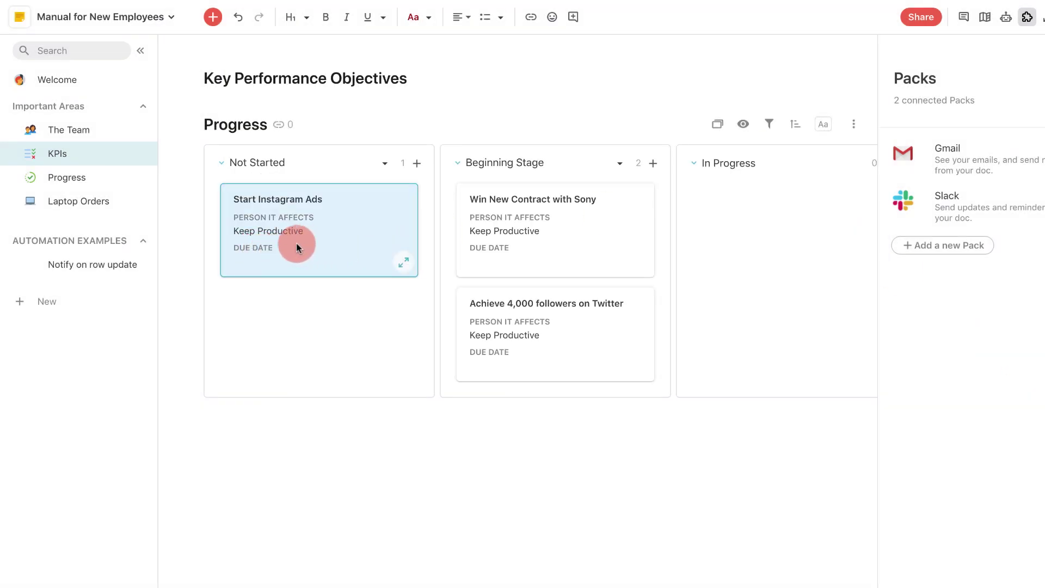
- Reopen the "Start Instagram Ads" card and try entering "31/07/19 9:30am" as its due date
left_click(395, 262)
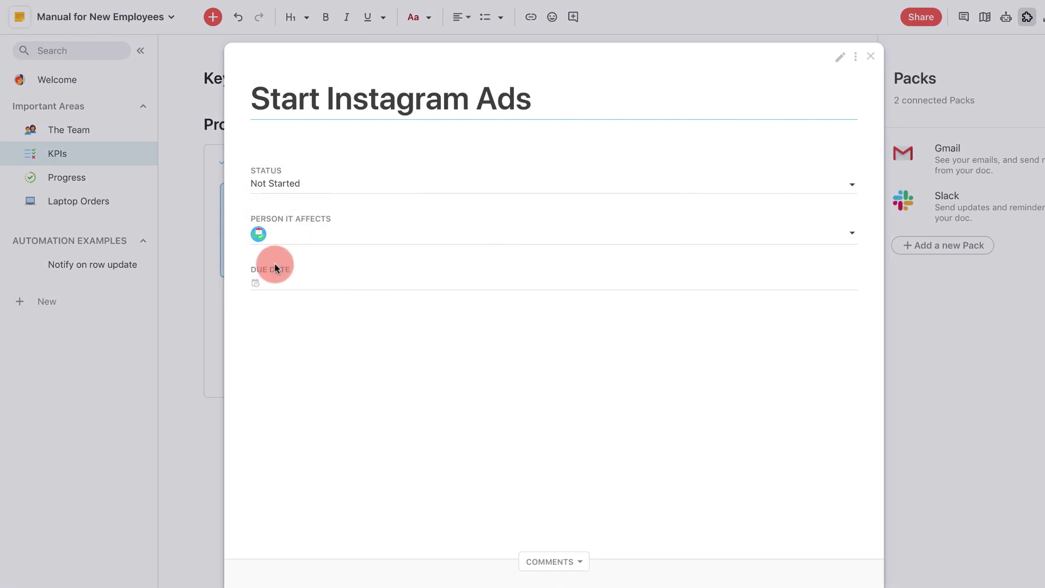
left_click(253, 287)
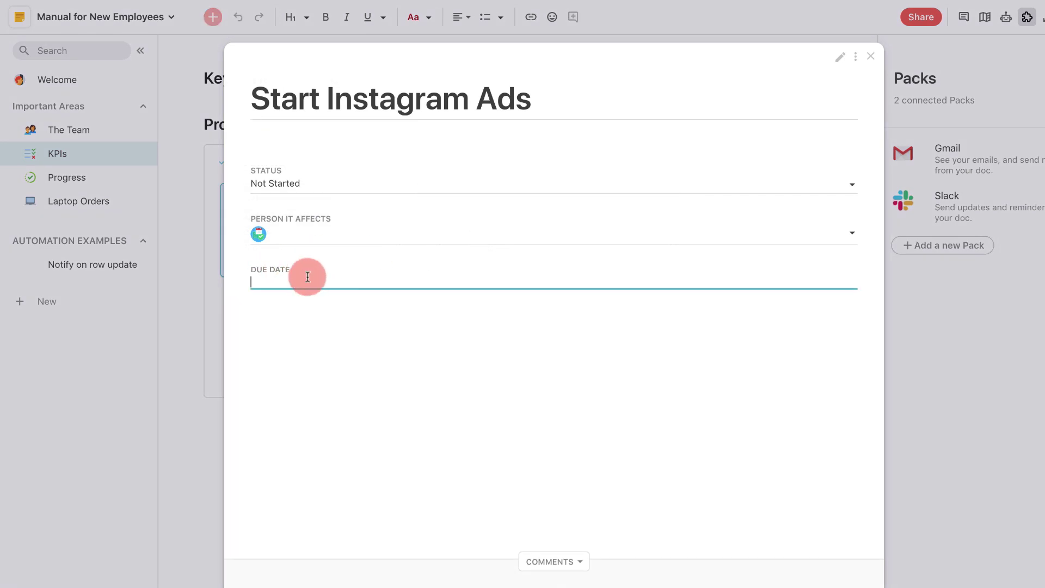
type("31/07/19")
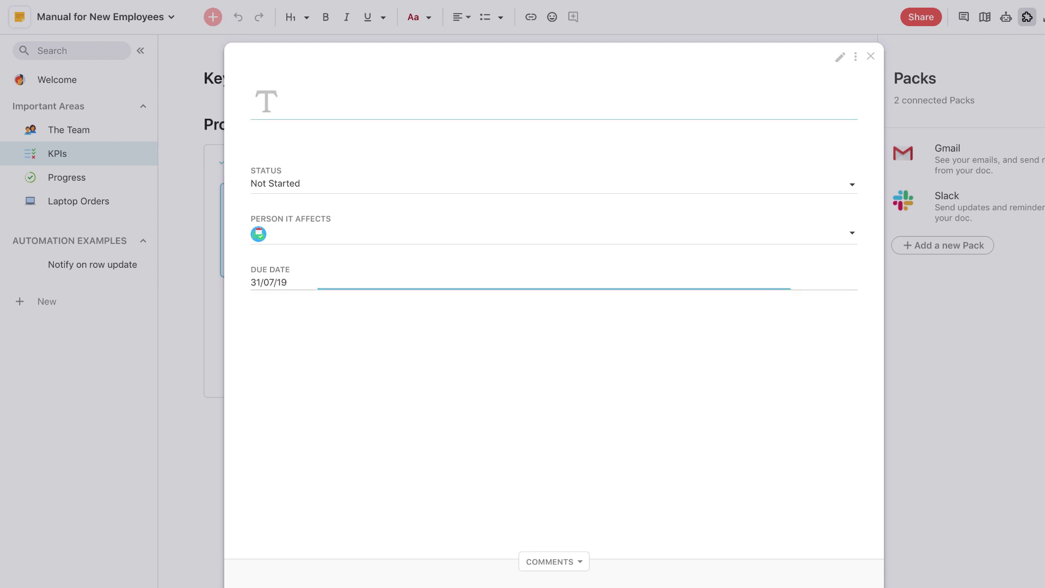
left_click(326, 285)
left_click(240, 276)
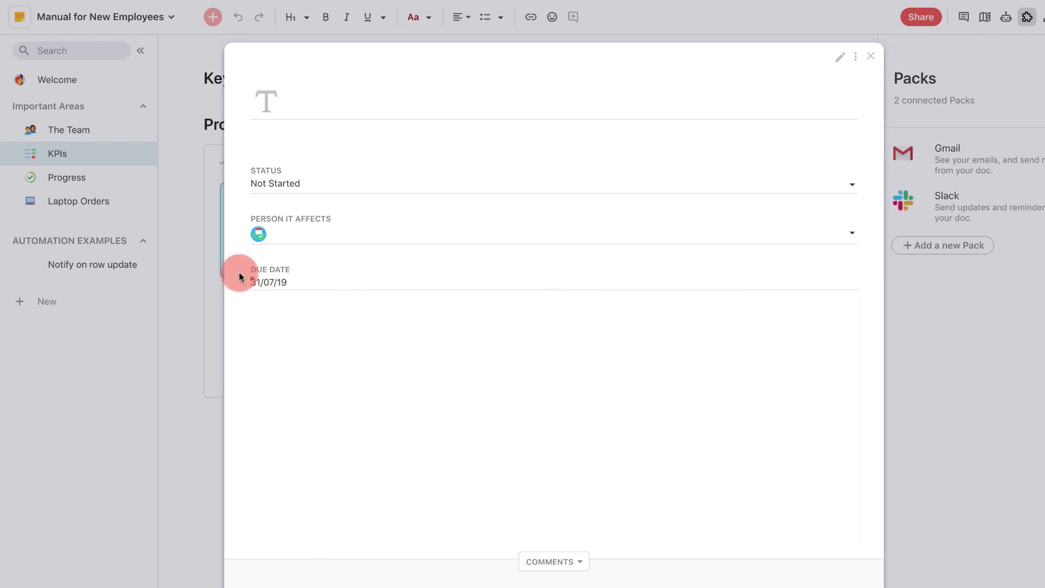
left_click(253, 280)
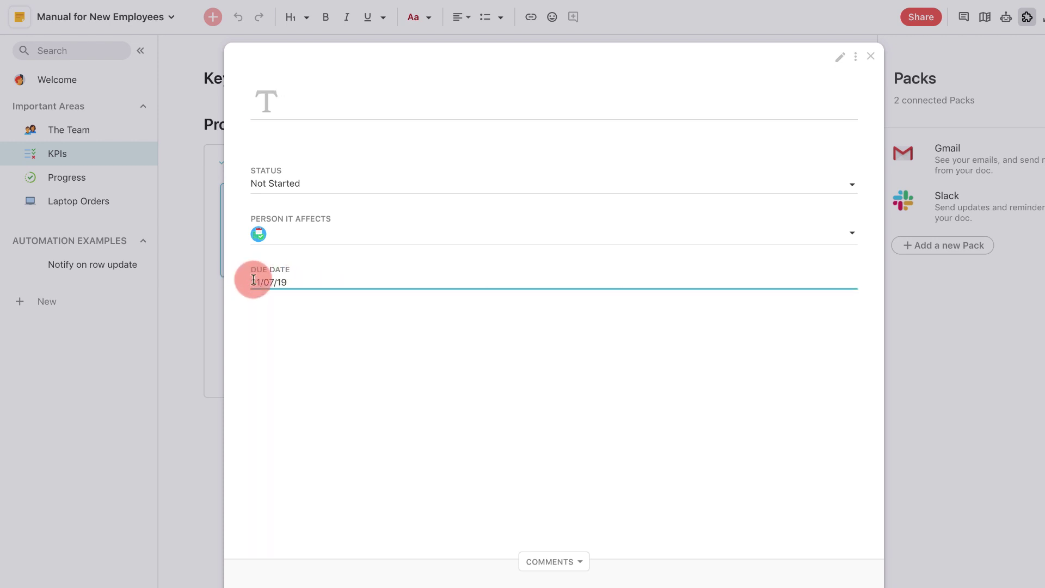
- Change the Due Date column's format to Date with the 1/20/2019 date format and finish editing the layout
left_click(322, 316)
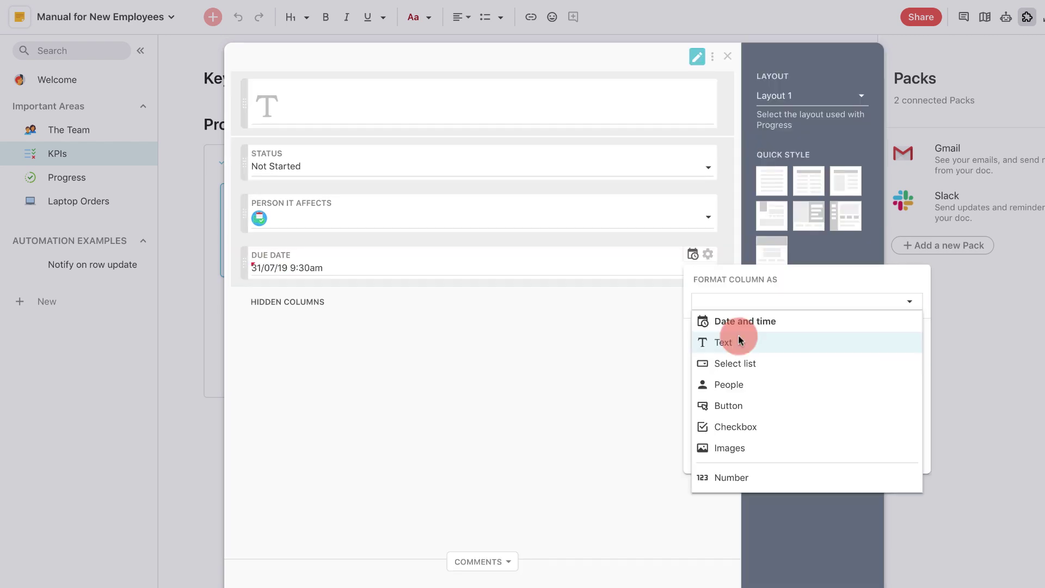
scroll(739, 338, "down", 5)
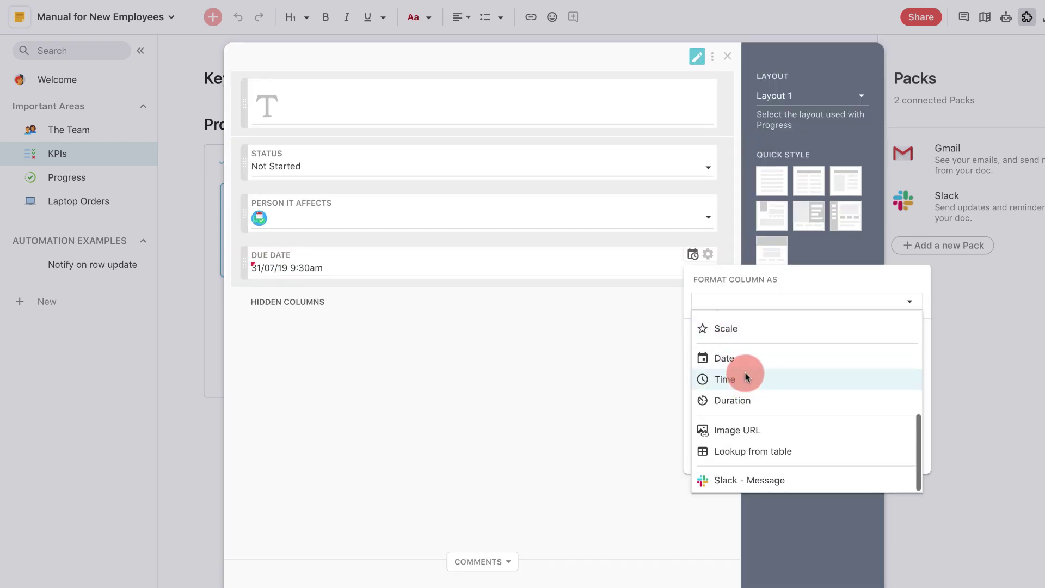
left_click(742, 359)
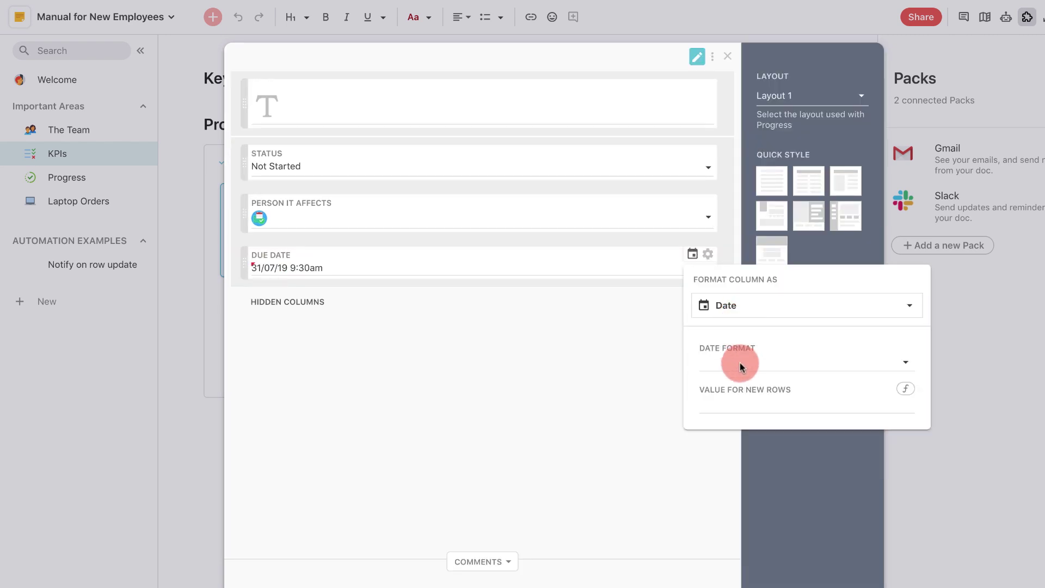
left_click(739, 364)
left_click(740, 388)
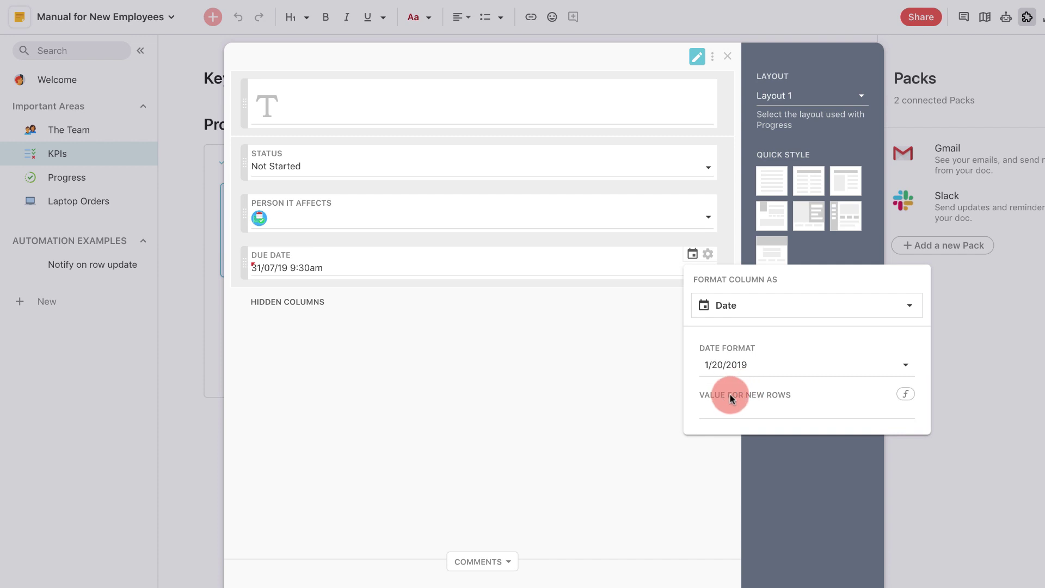
left_click(625, 338)
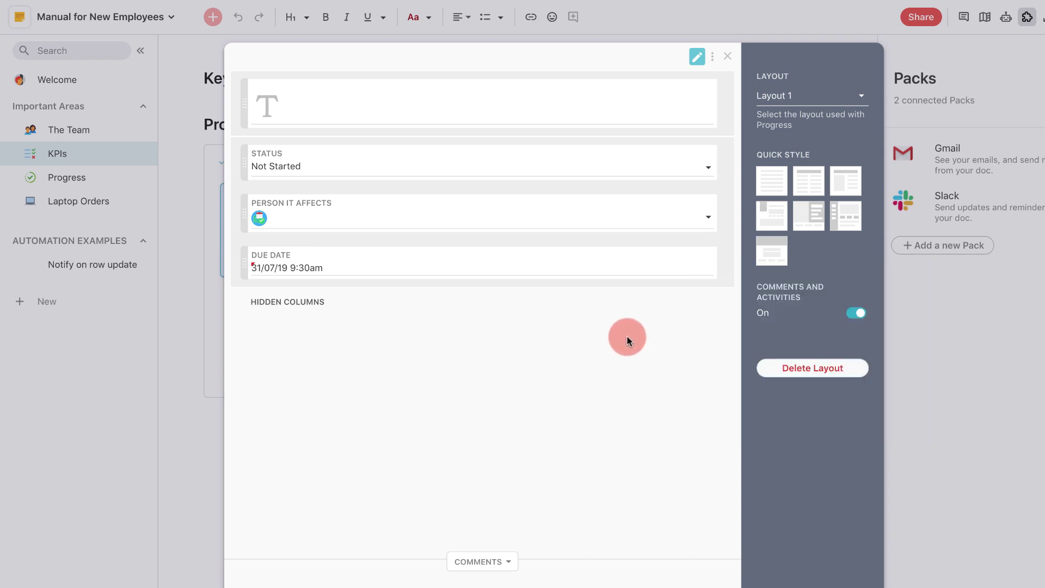
left_click(696, 56)
- Set the due date of the open Not Started card to 7/31/2019 and close the card
left_click(296, 281)
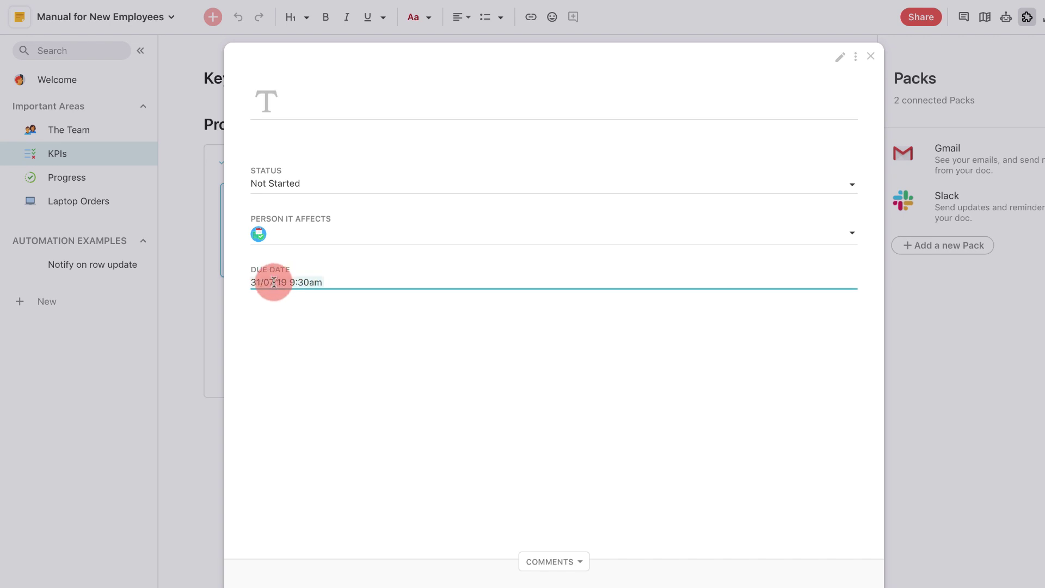
type("019")
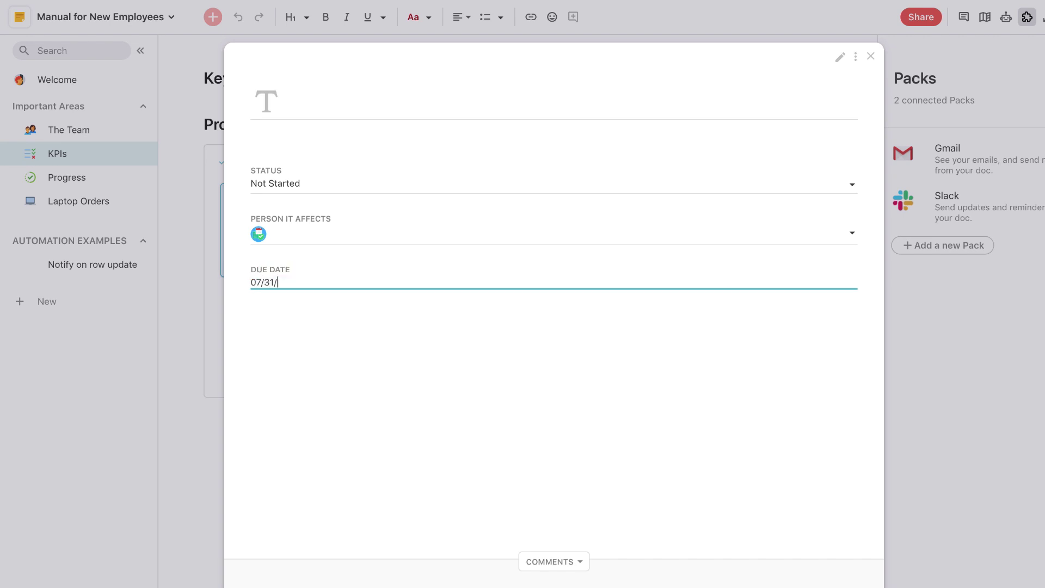
left_click(273, 282)
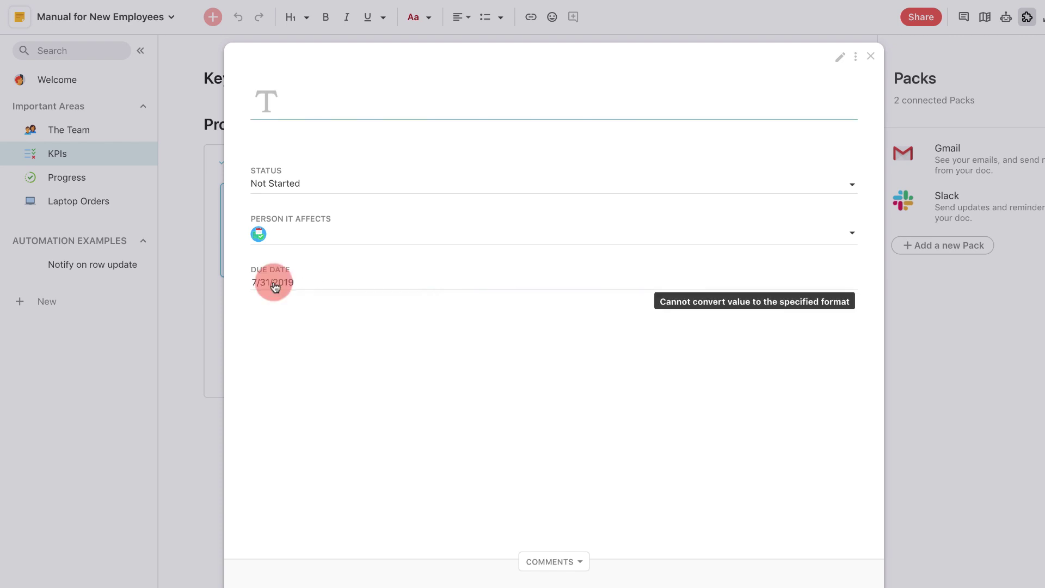
left_click(381, 384)
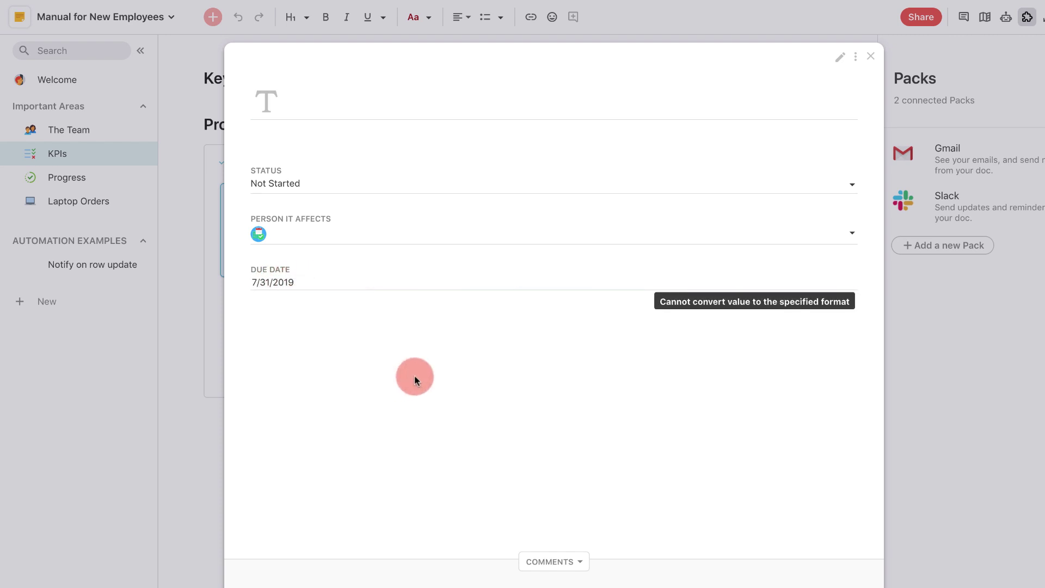
left_click(185, 294)
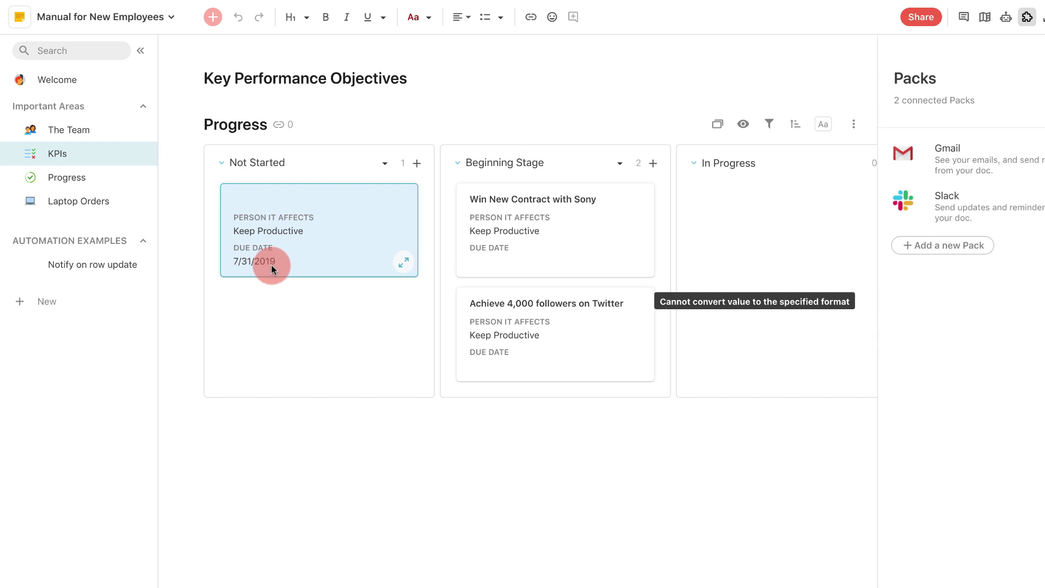
- Open the "Win New Contract with Sony" card, set its due date to 7/31/2019, and close it
left_click(537, 223)
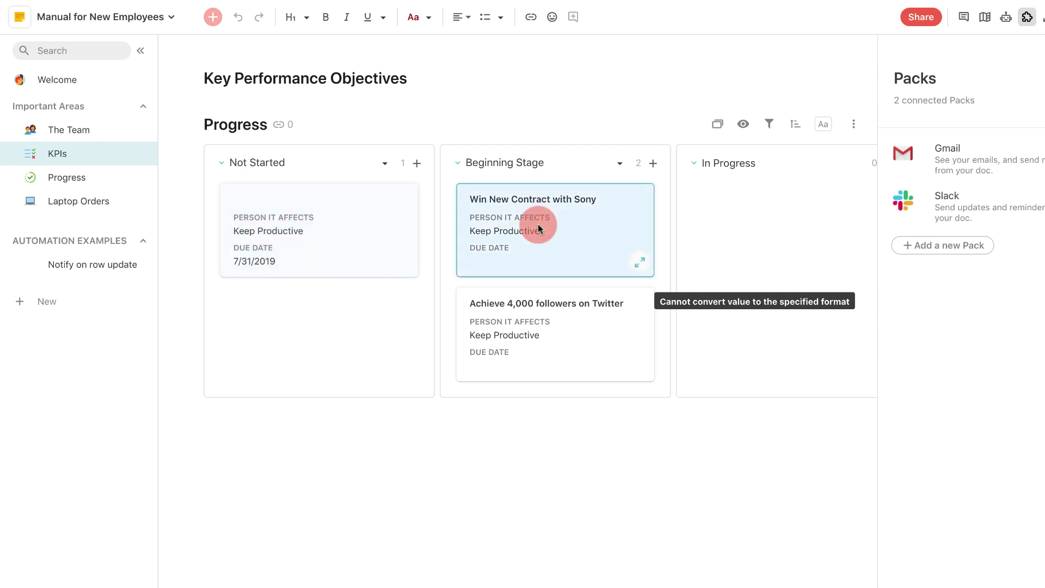
left_click(605, 250)
left_click(638, 261)
left_click(279, 282)
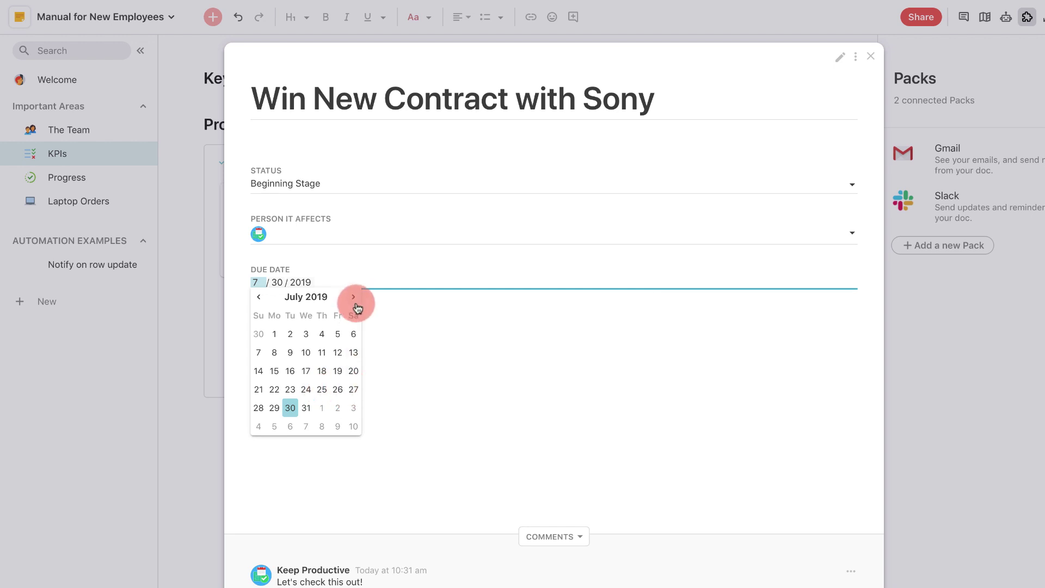
left_click(358, 308)
left_click(303, 335)
left_click(209, 300)
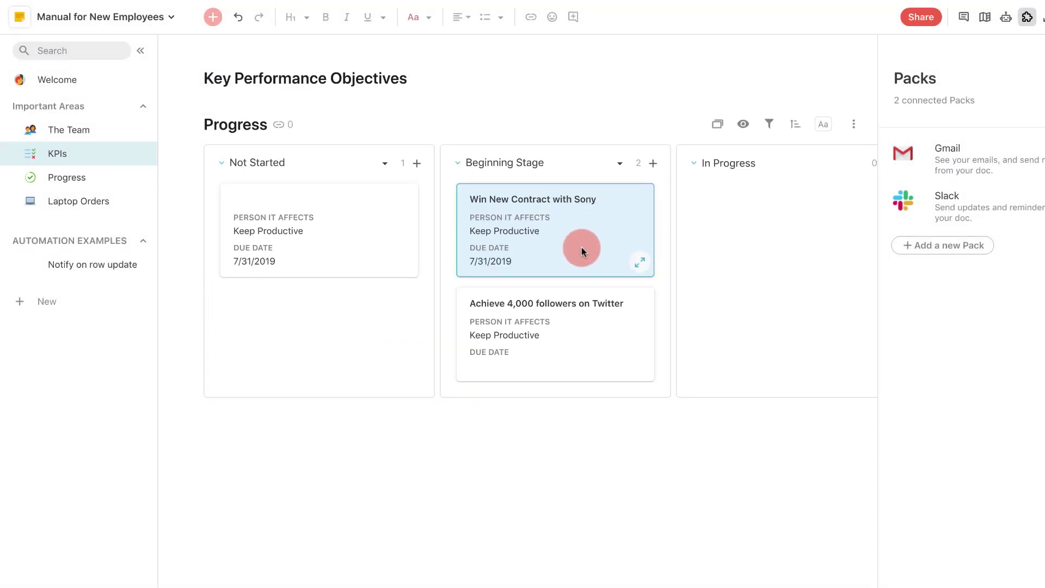
- Open the "Achieve 4,000 followers on Twitter" card, set its due date to 8/13/2019, and close it
left_click(640, 367)
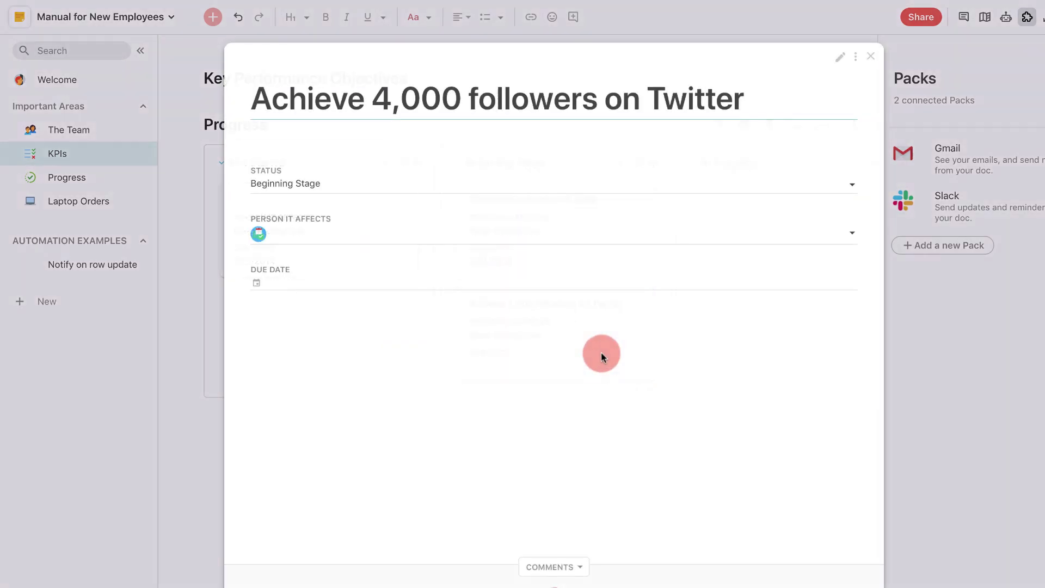
left_click(273, 285)
left_click(354, 296)
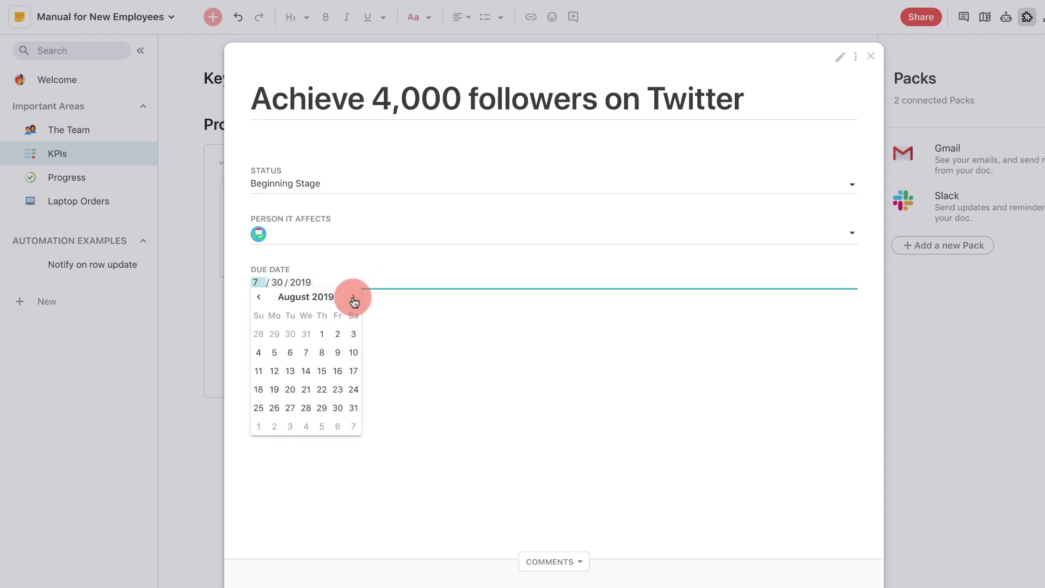
left_click(300, 361)
left_click(209, 319)
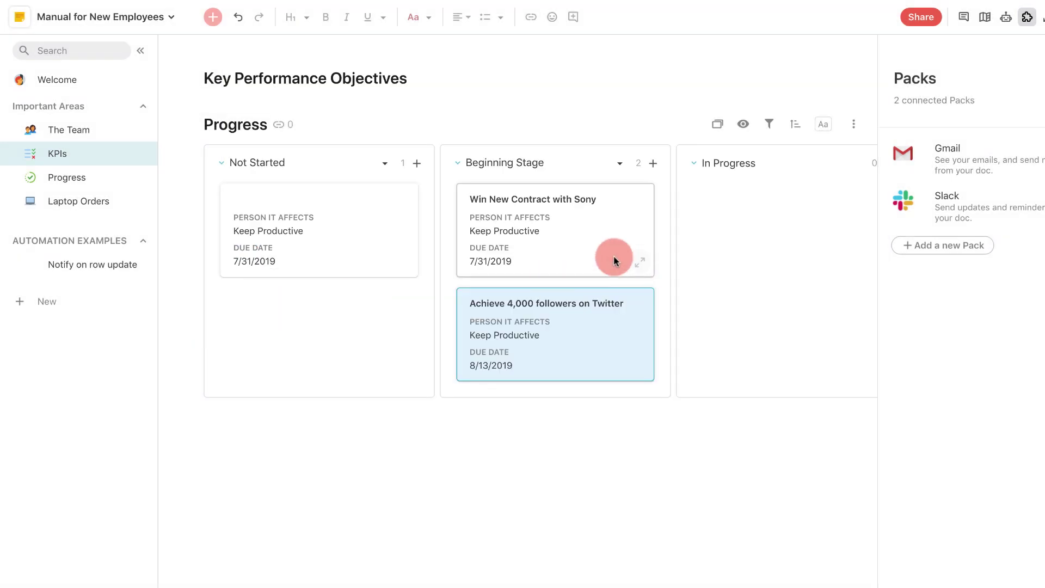
- Close the Packs panel and switch the Progress table's display from cards to a calendar
left_click(802, 139)
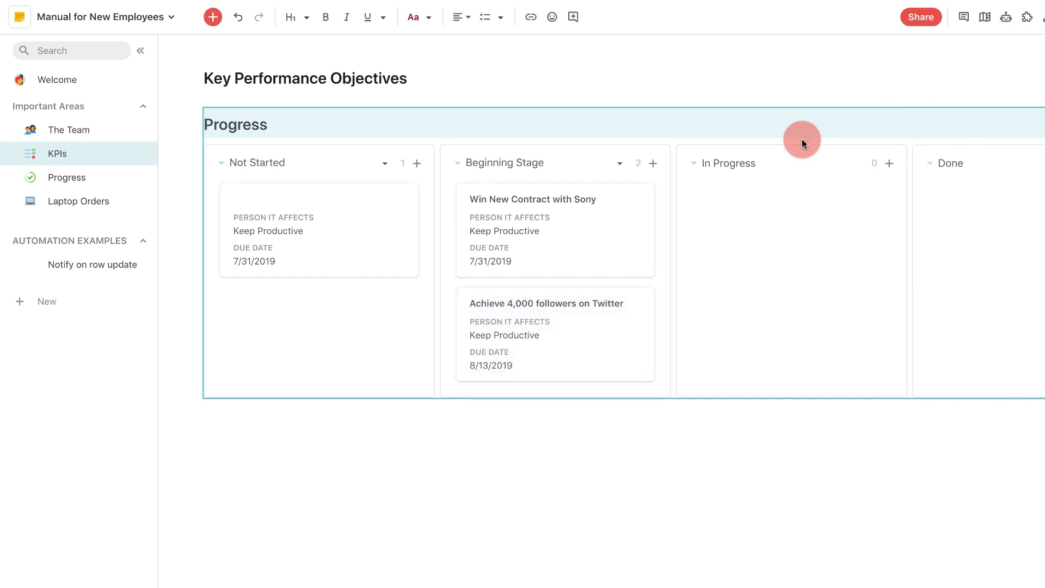
left_click(925, 126)
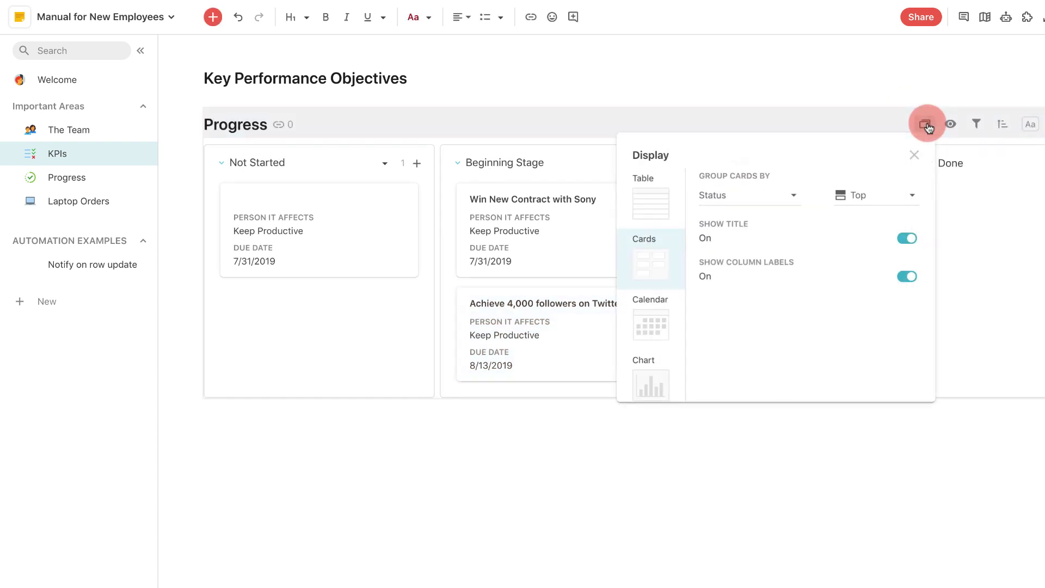
left_click(647, 299)
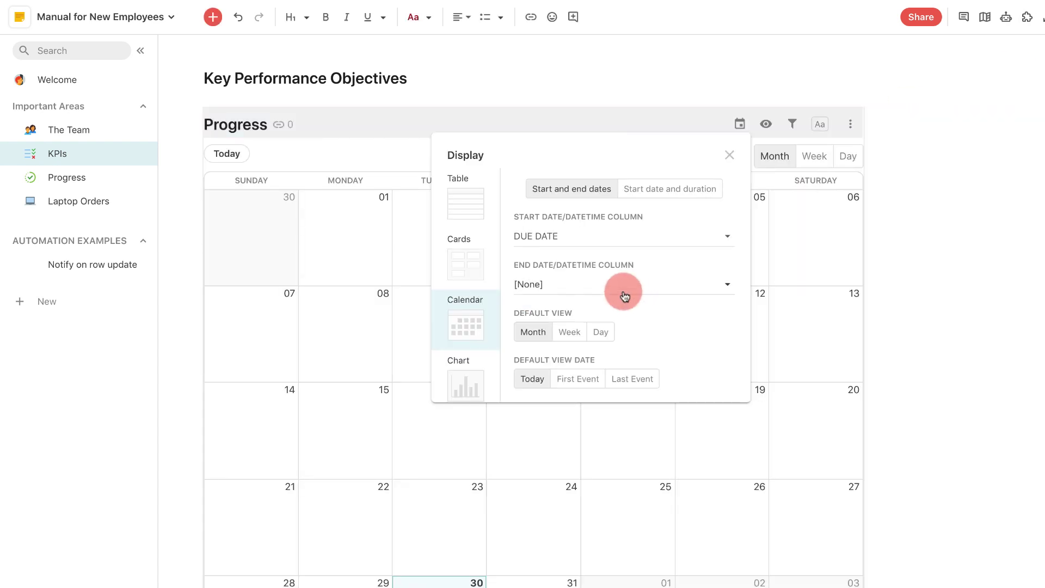
- Set the calendar's default view to Week and its default view date to First Event, and close the display settings
scroll(572, 334, "down", 2)
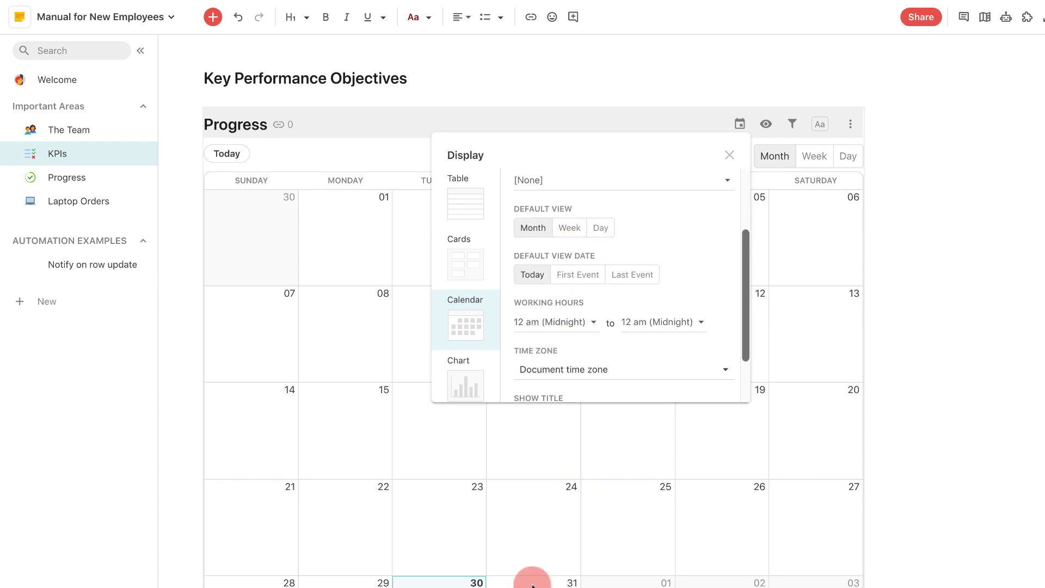
left_click(577, 224)
left_click(600, 226)
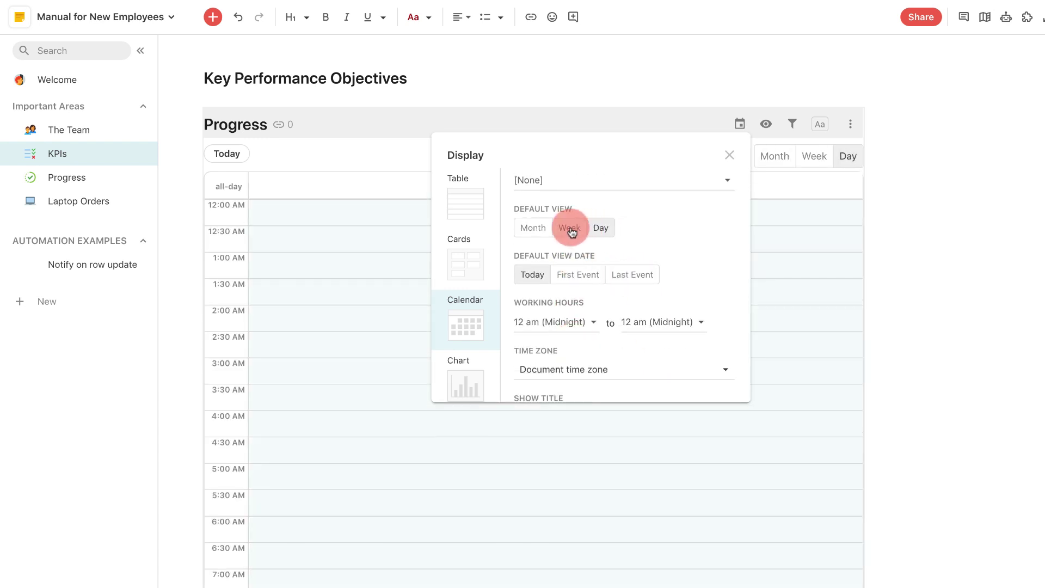
left_click(571, 228)
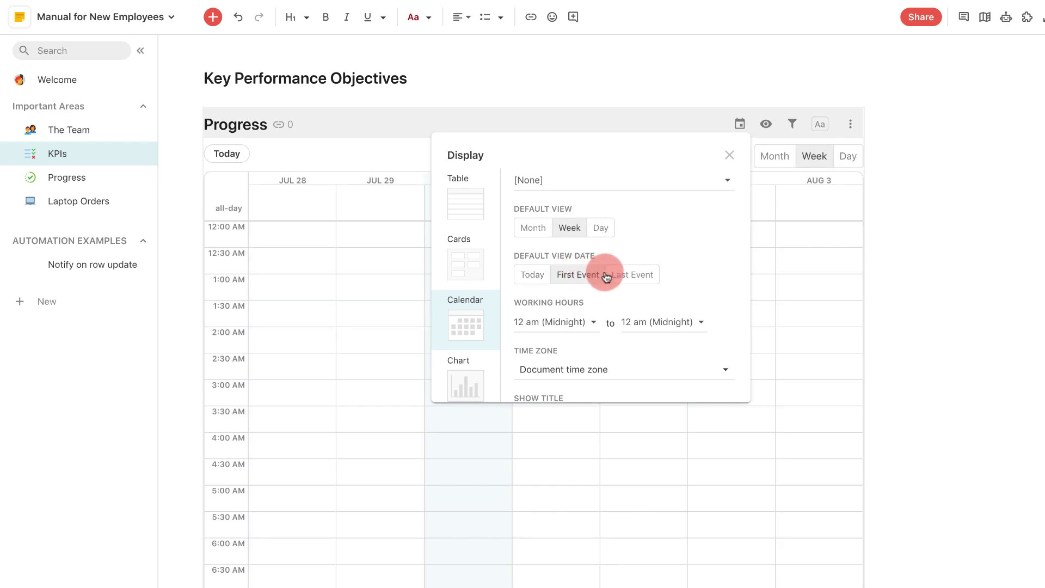
scroll(601, 302, "down", 1)
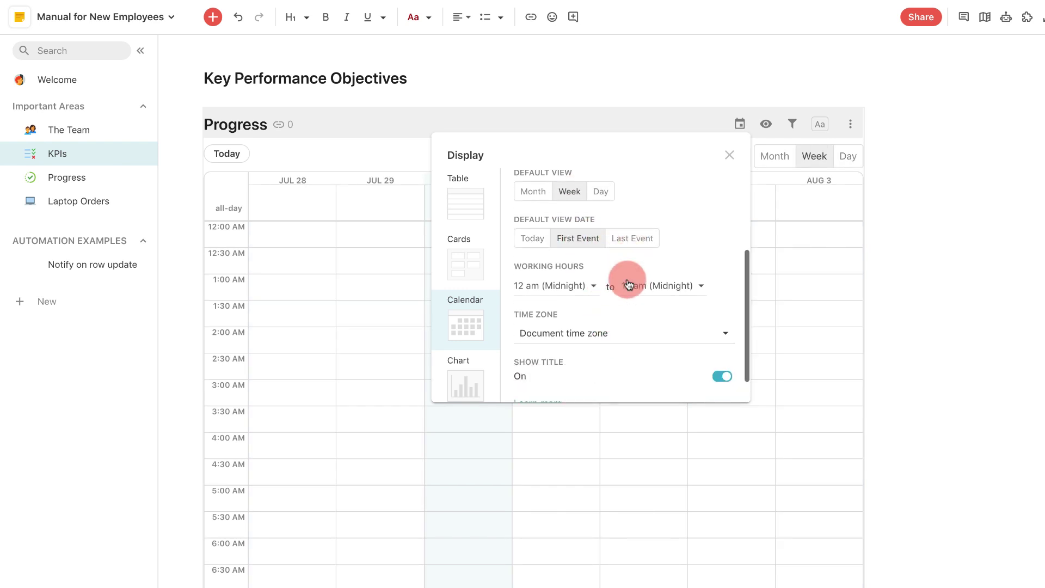
left_click(757, 219)
- Reschedule the "Win New Contract with Sony" event to about 5:45 AM on July 31 and the untitled event to 6:15 AM on August 1
left_click_drag(578, 196, 569, 351)
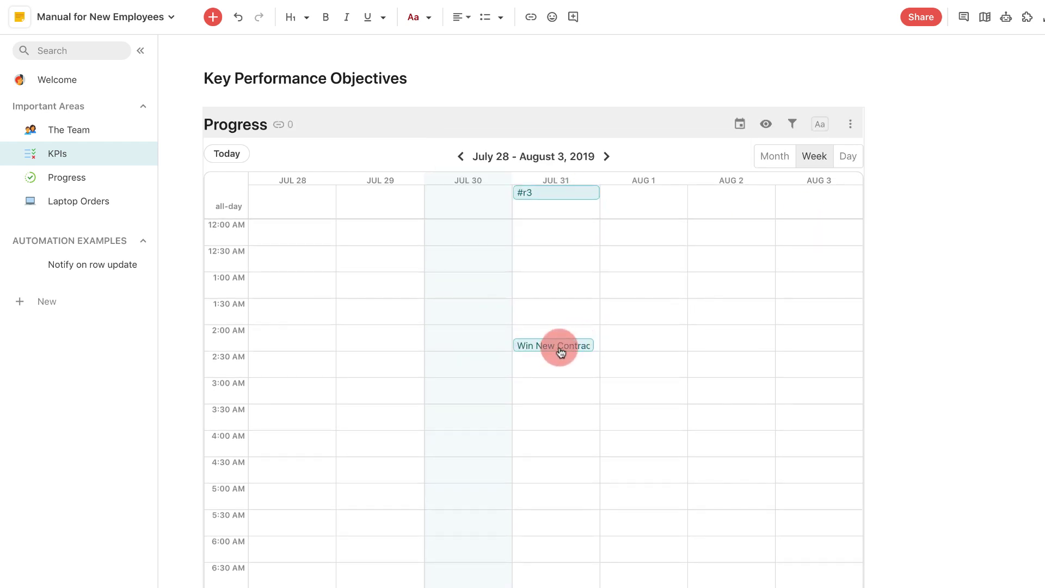
left_click(560, 351)
left_click(937, 305)
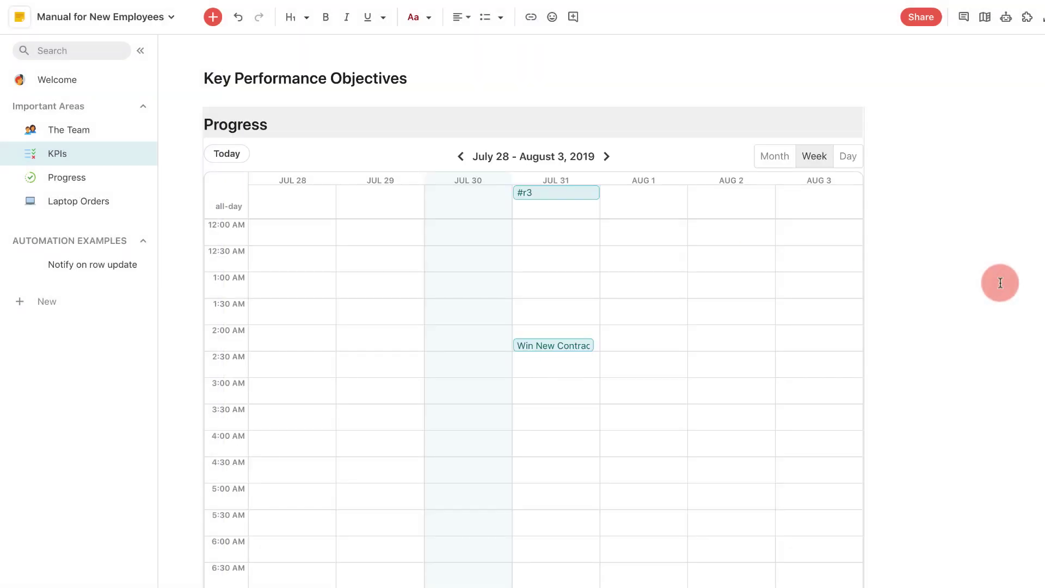
left_click_drag(564, 354, 555, 529)
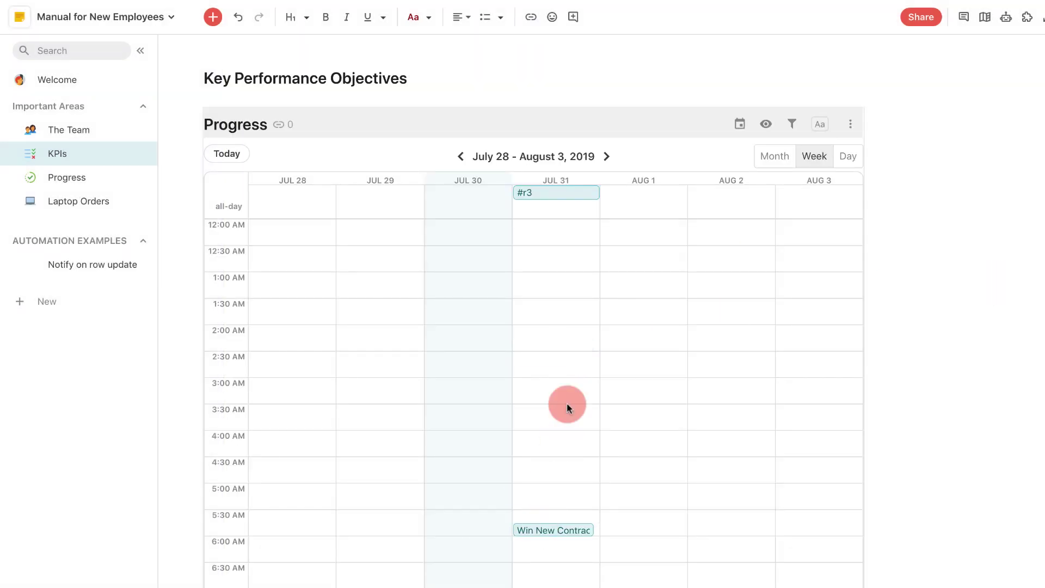
scroll(567, 403, "down", 3)
left_click_drag(561, 199, 676, 396)
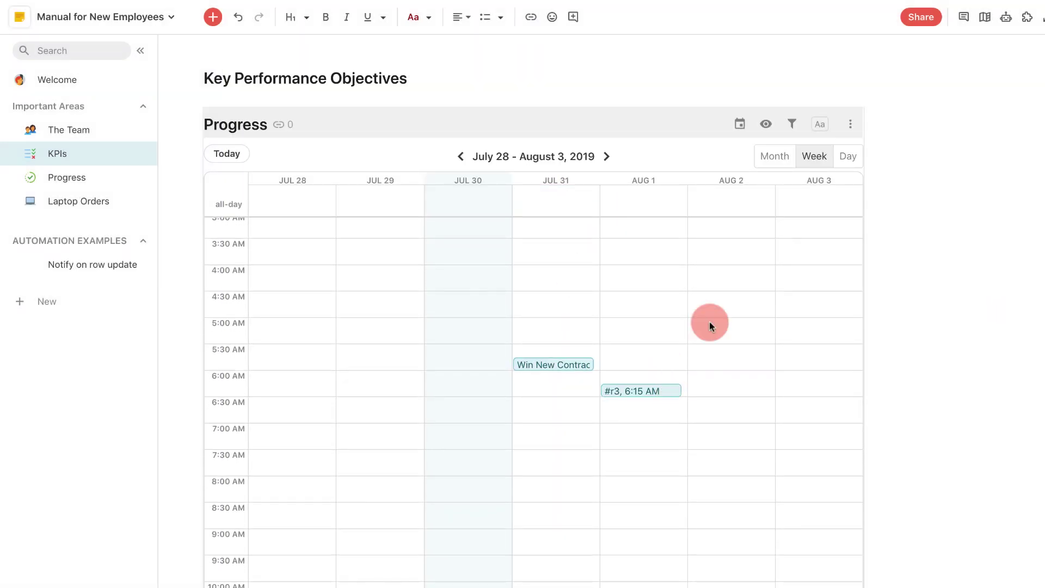
- In the month view for August 2019, move the "Win New Contract with Sony" event to August 15
left_click(775, 157)
scroll(618, 350, "down", 1)
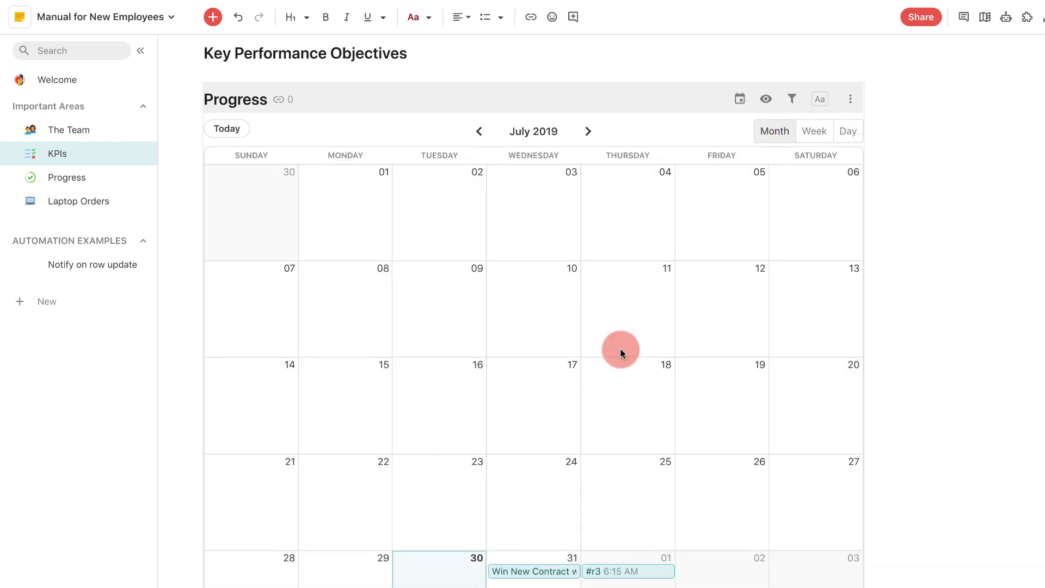
left_click(589, 131)
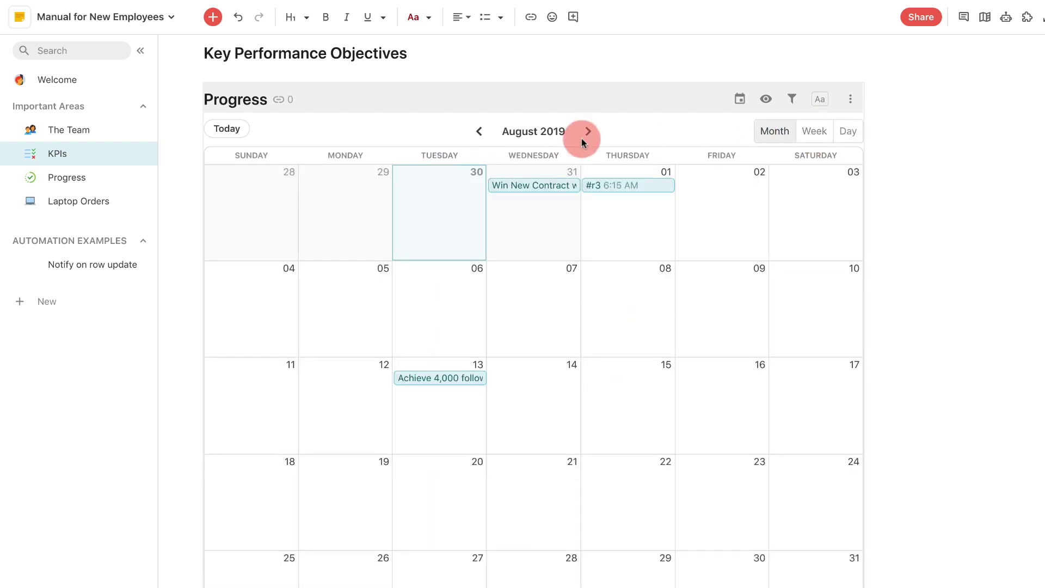
left_click(562, 188)
left_click(1032, 271)
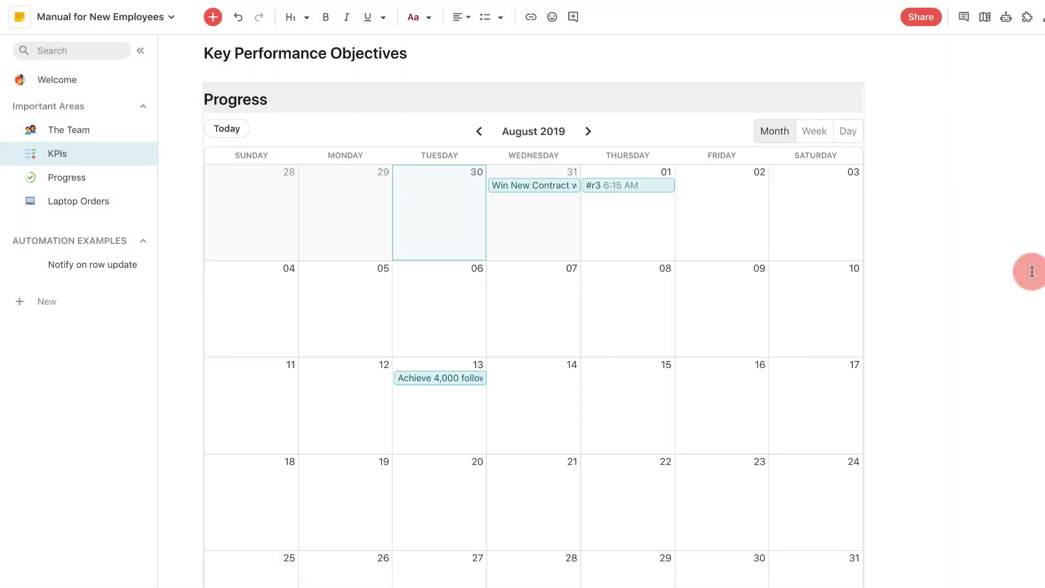
left_click_drag(563, 192, 641, 411)
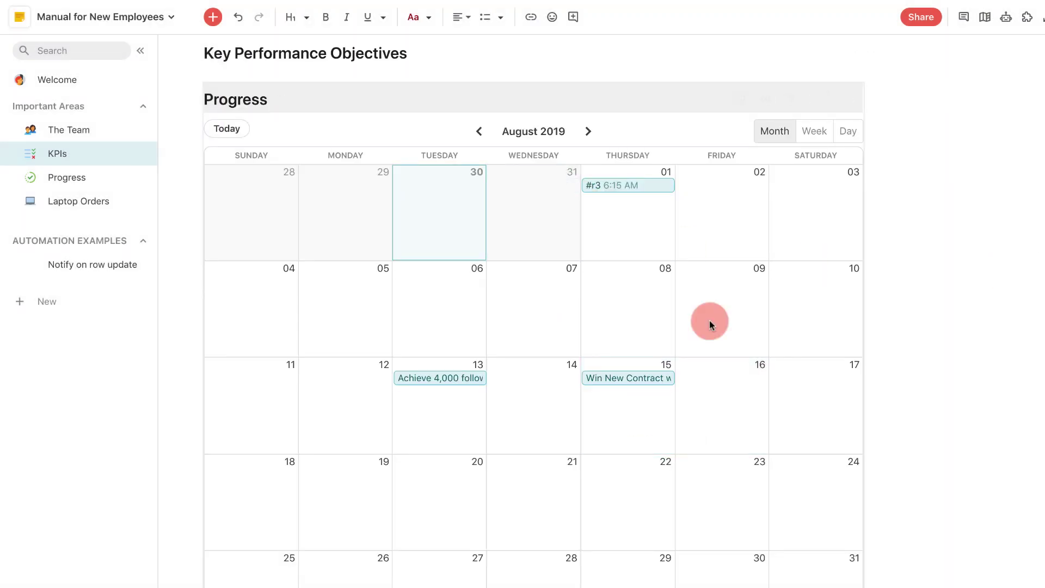
- In week view, move the "Achieve 4,000 followers" event to about 3:45 AM on August 11 and return to the July 28 – August 3 week
left_click(824, 142)
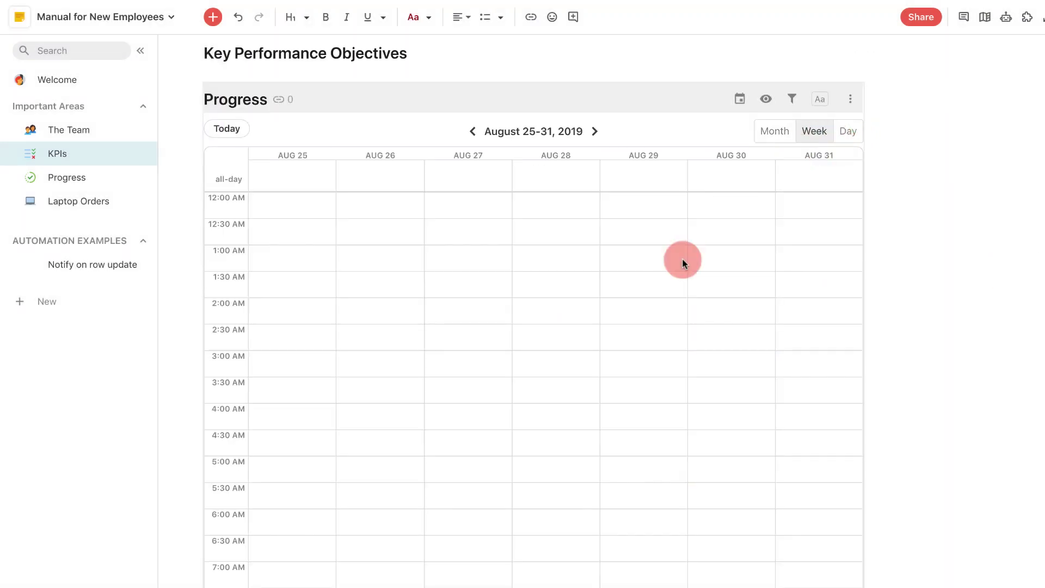
left_click(477, 135)
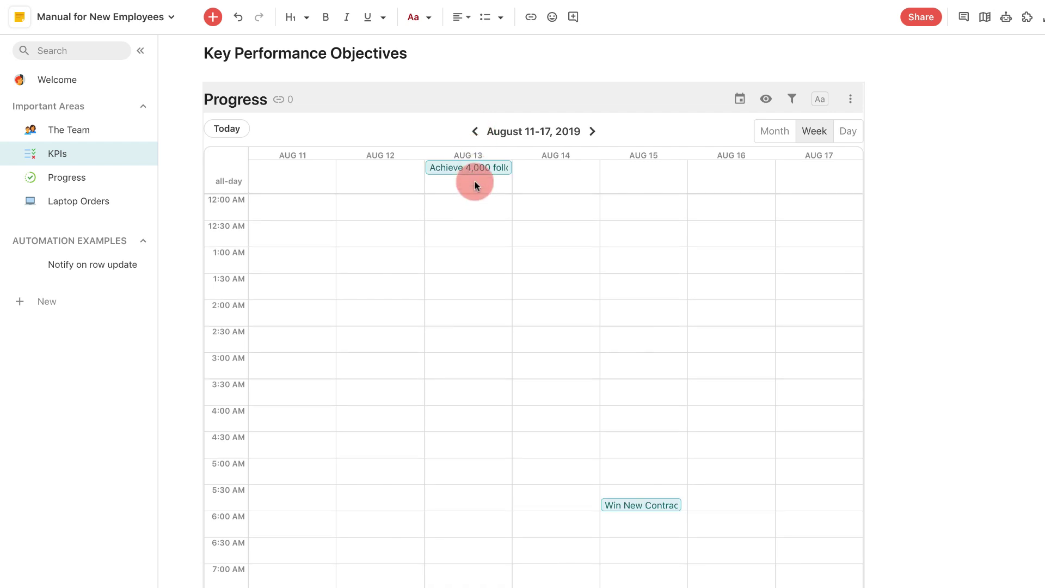
left_click_drag(475, 185, 294, 398)
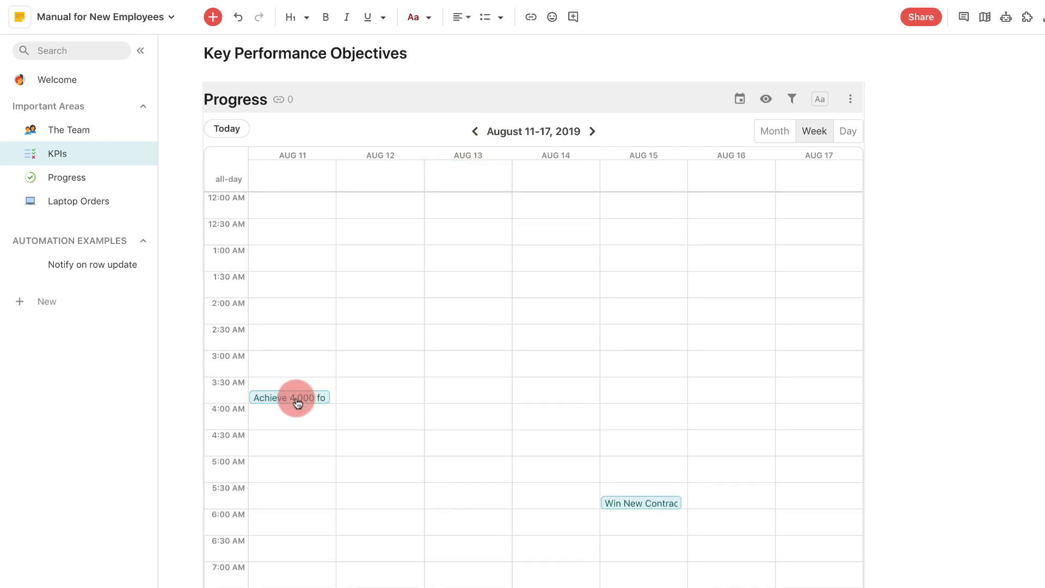
left_click(477, 135)
left_click(462, 131)
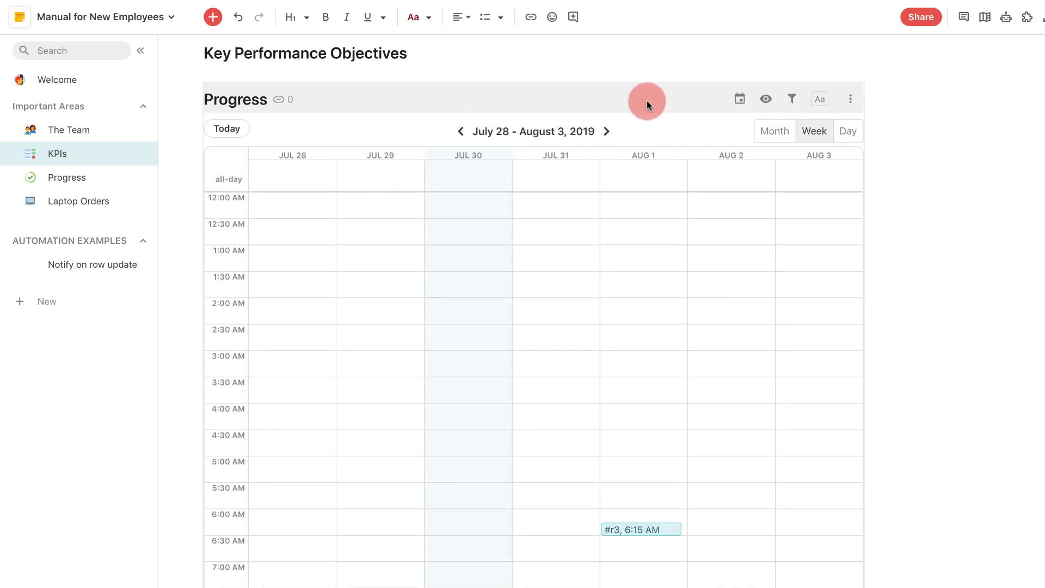
scroll(351, 109, "up", 1)
- Look through the display layouts for the Performance So Far table on the Progress page and return to the KPIs page
left_click(70, 177)
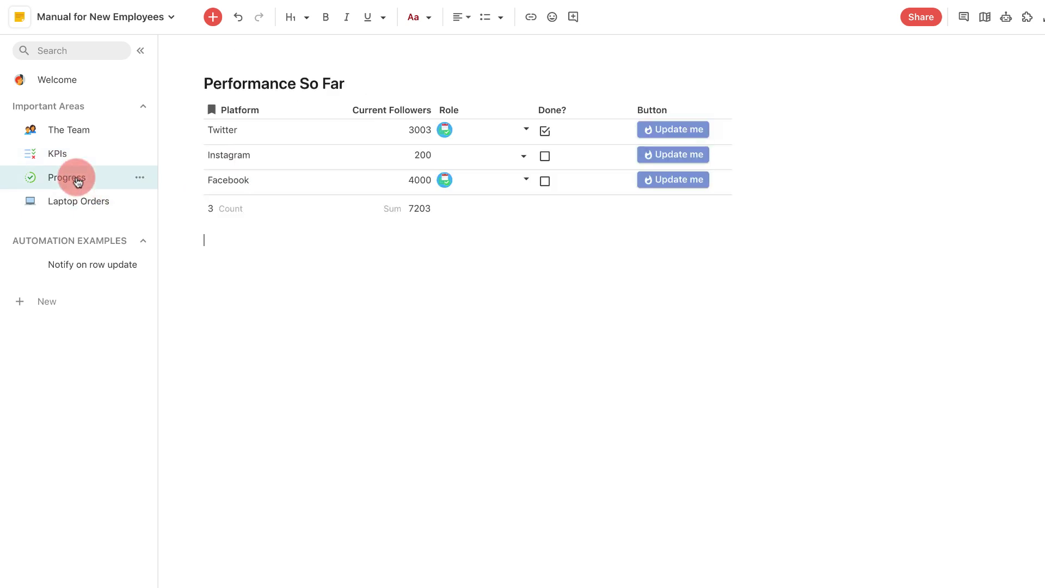
left_click(582, 83)
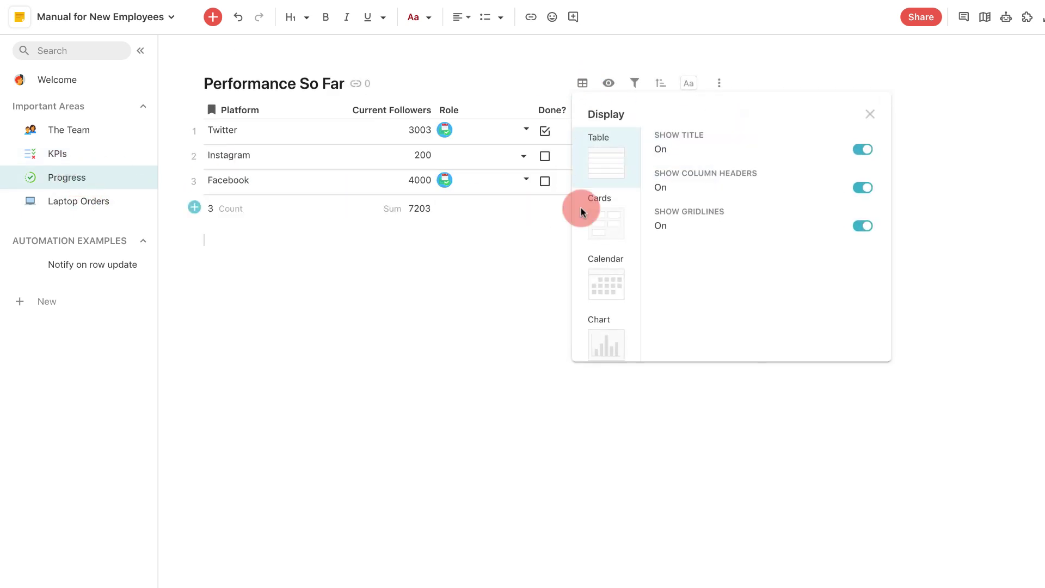
scroll(601, 273, "down", 2)
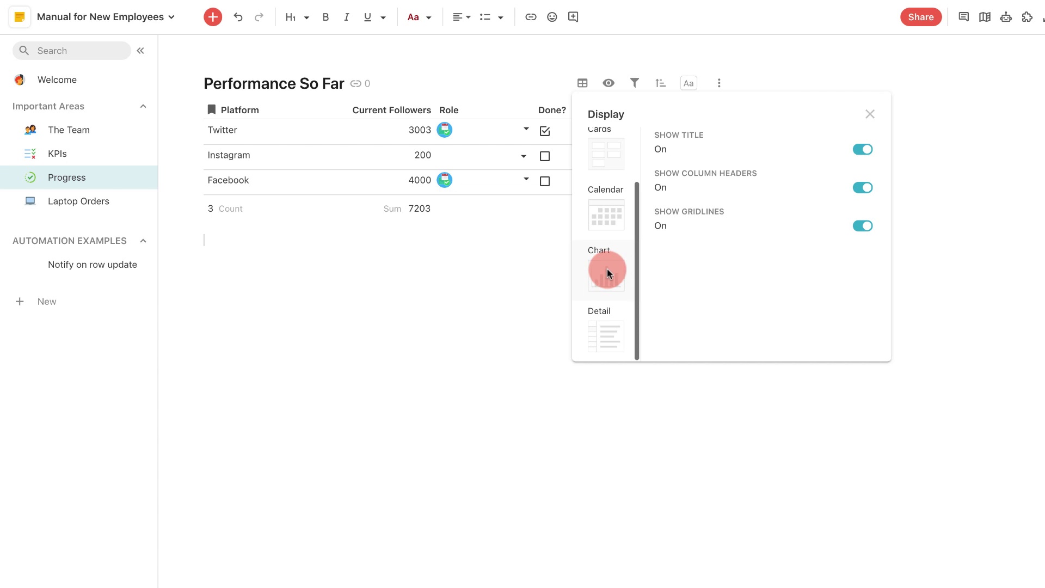
scroll(611, 218, "up", 2)
left_click(609, 216)
left_click(523, 465)
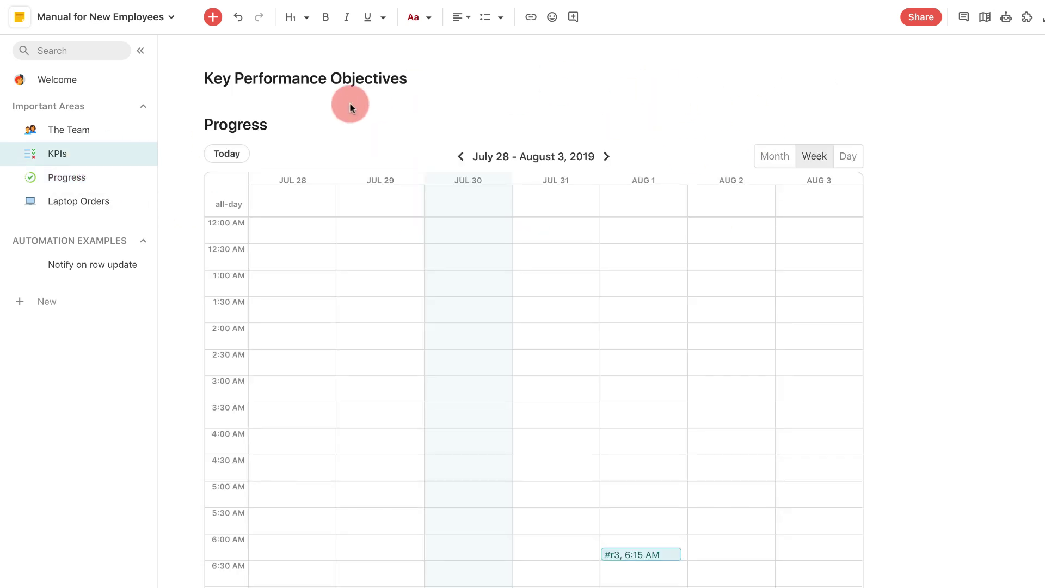
- Switch the KPIs page's Progress table to a chart display with the Gantt Chart type
left_click(739, 128)
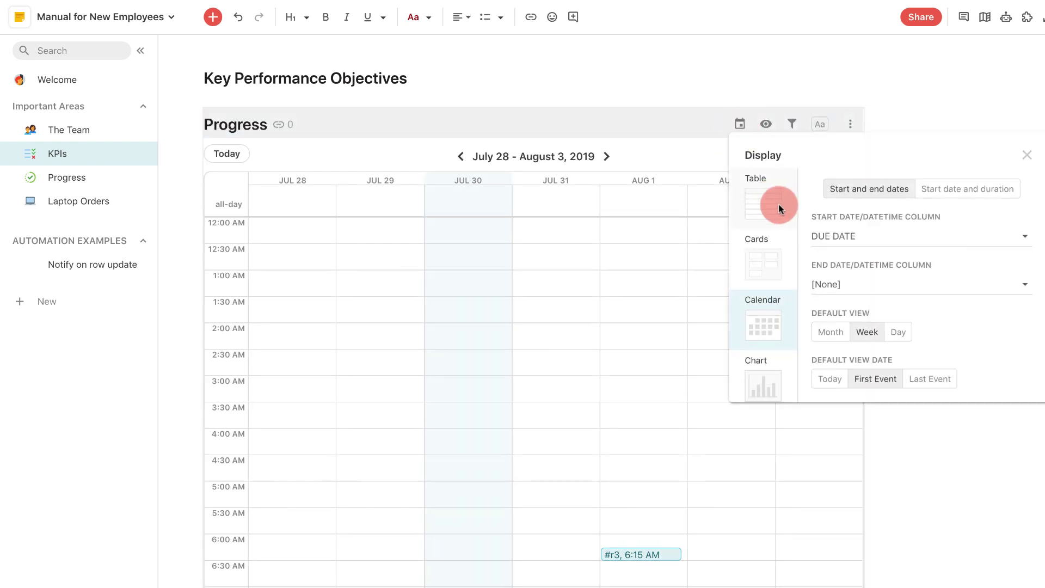
scroll(766, 322, "down", 2)
left_click(766, 319)
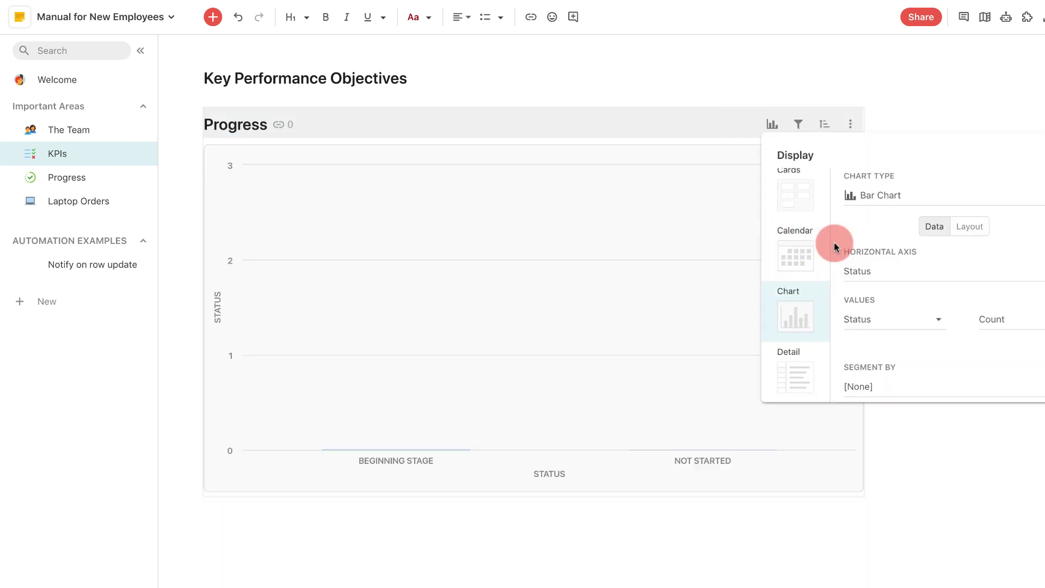
left_click(888, 193)
left_click(889, 218)
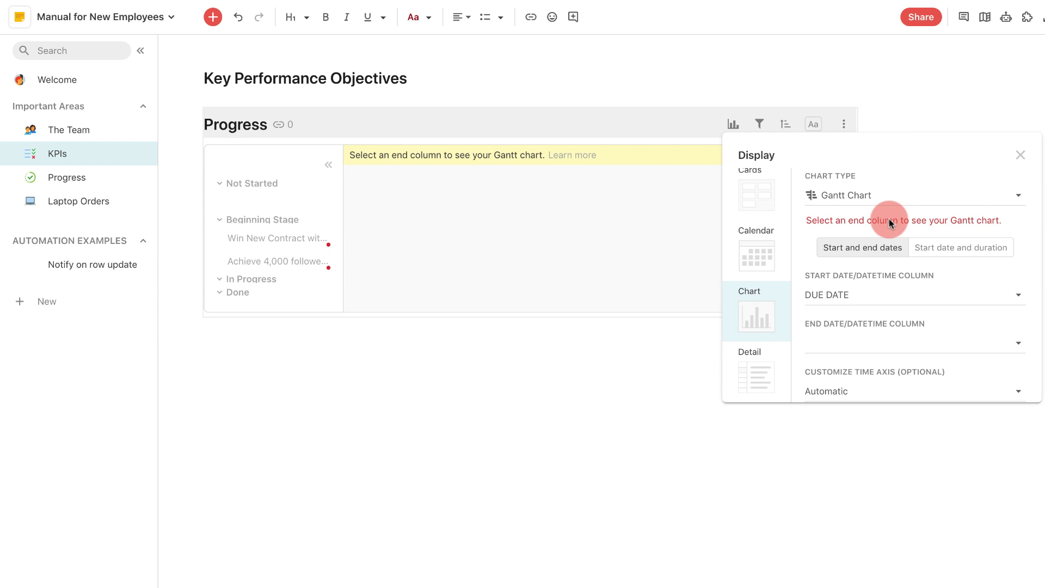
- Base the Gantt chart on start and end dates, use DUE DATE as the end column, and close the display settings
left_click(928, 246)
left_click(877, 246)
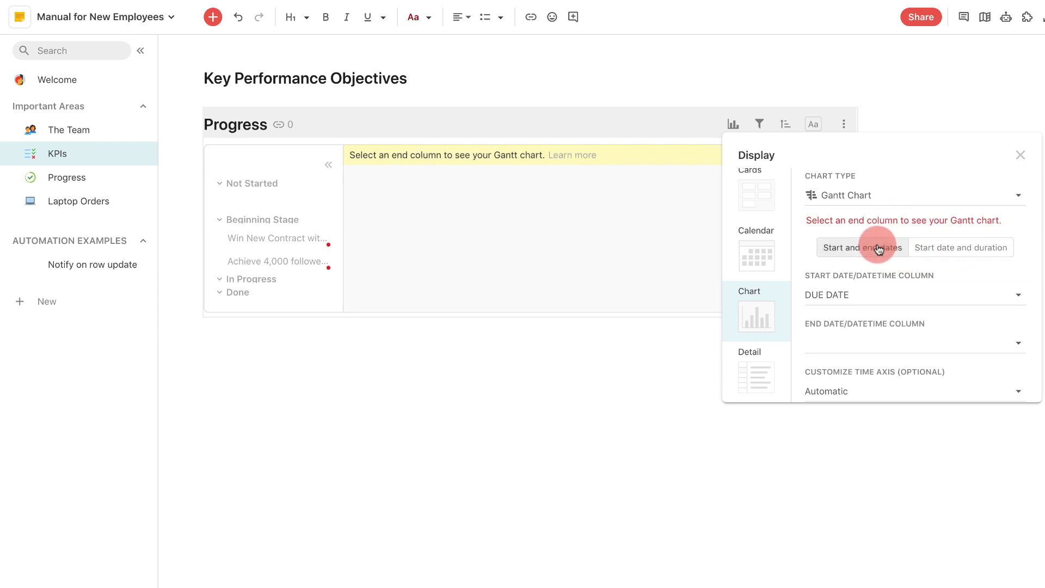
left_click(850, 299)
left_click(835, 296)
left_click(844, 340)
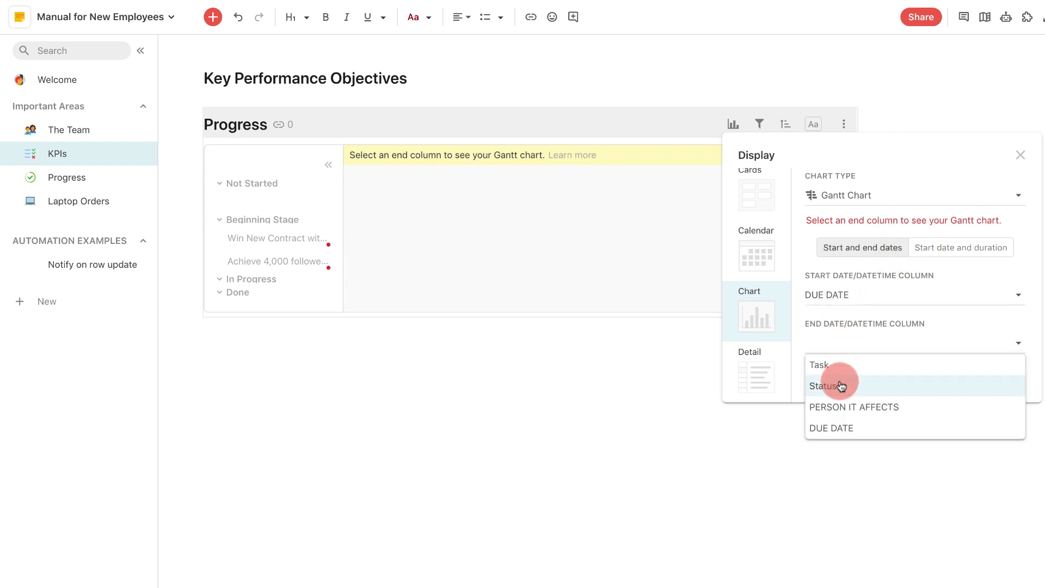
left_click(847, 426)
scroll(847, 415, "down", 3)
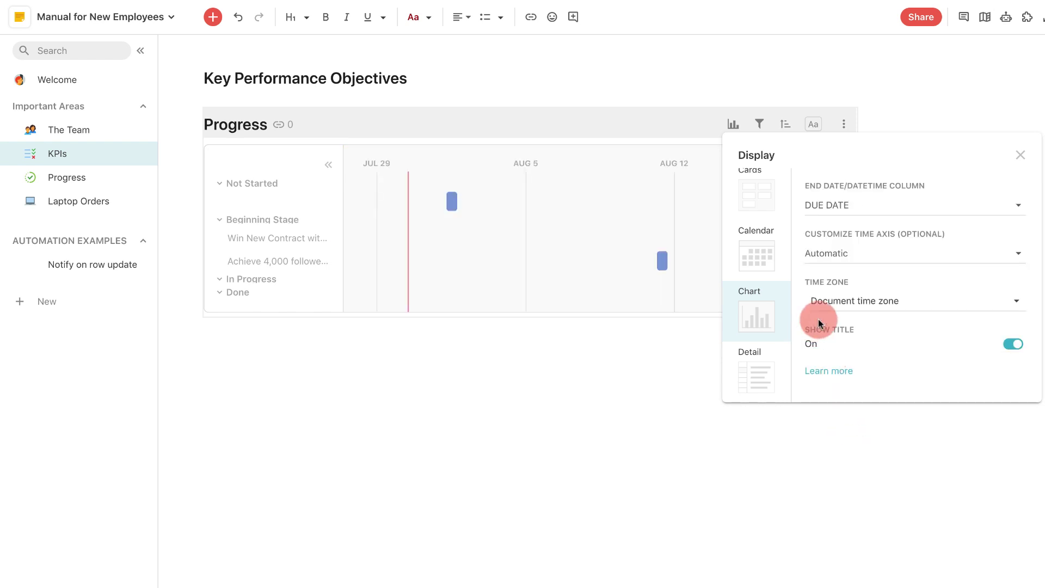
scroll(849, 240, "up", 3)
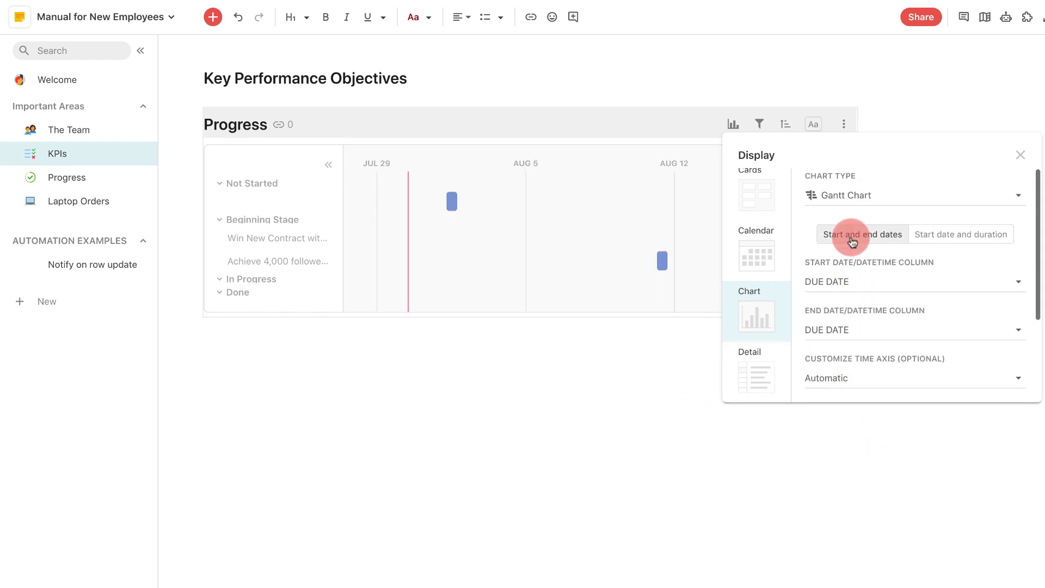
left_click(678, 329)
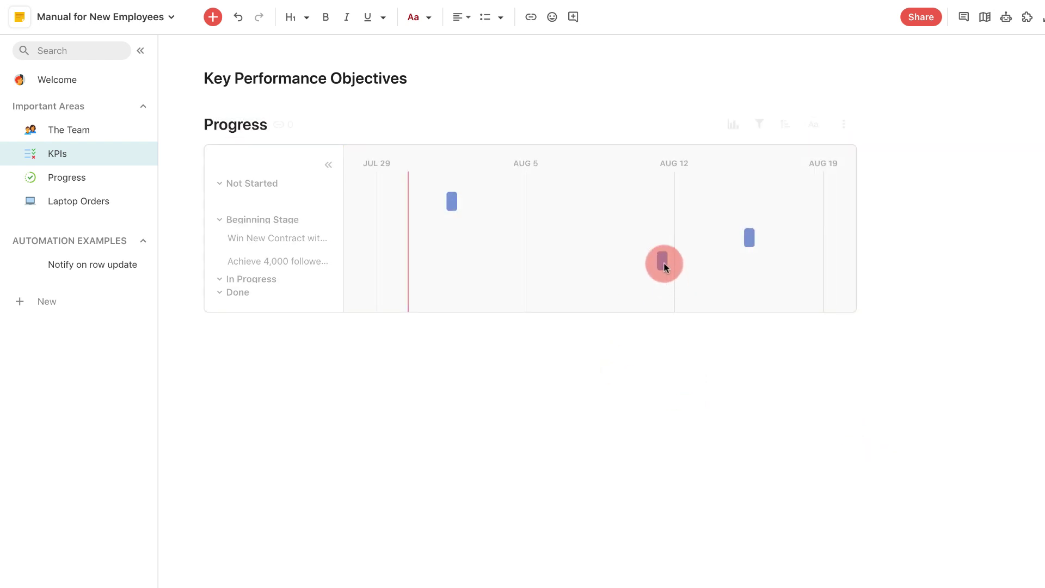
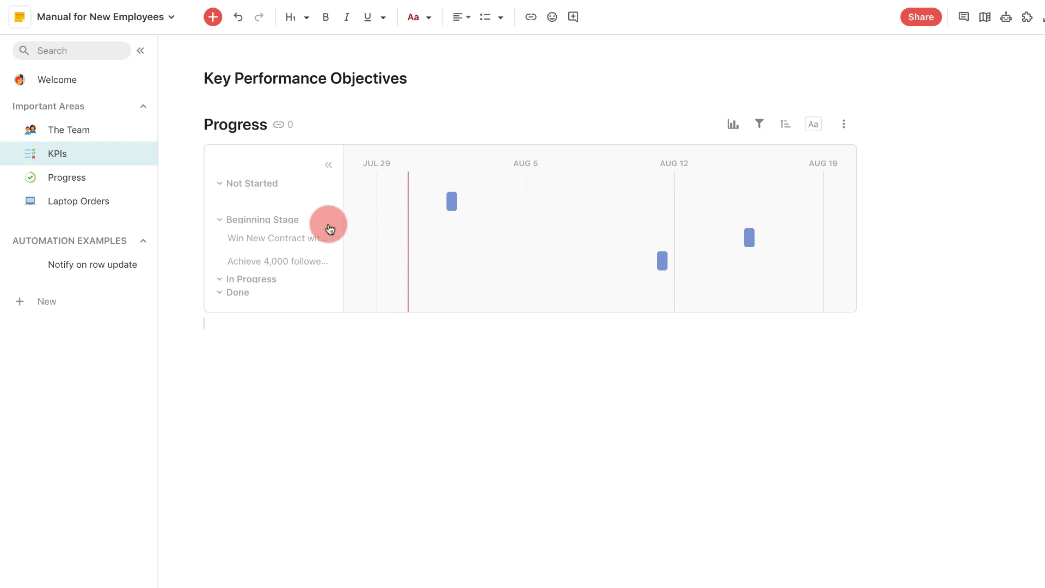
- Open the "Win New Contract with Sony" row's layout for editing and add a column named END DATE
left_click(305, 239)
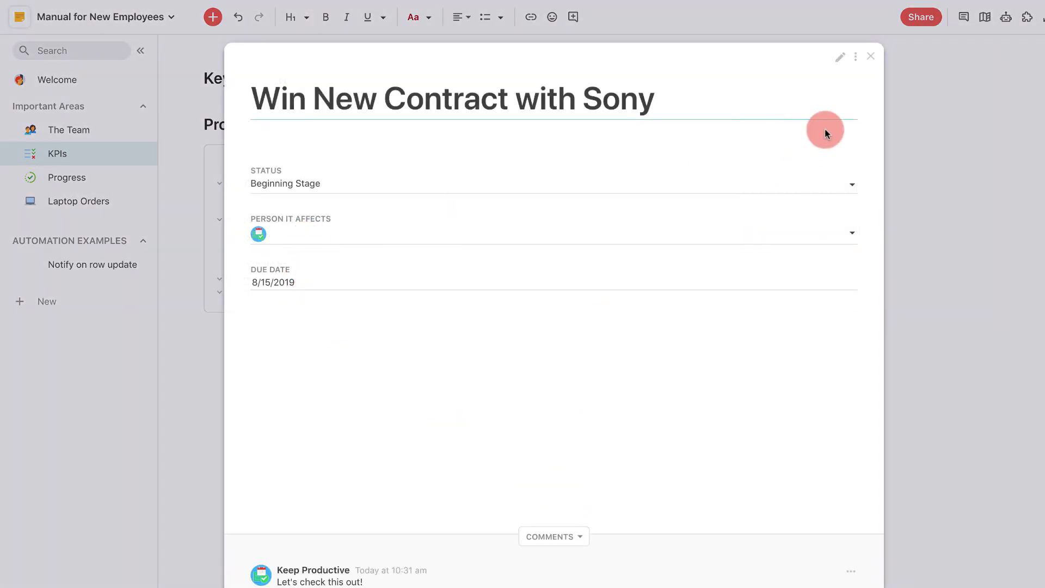
left_click(840, 57)
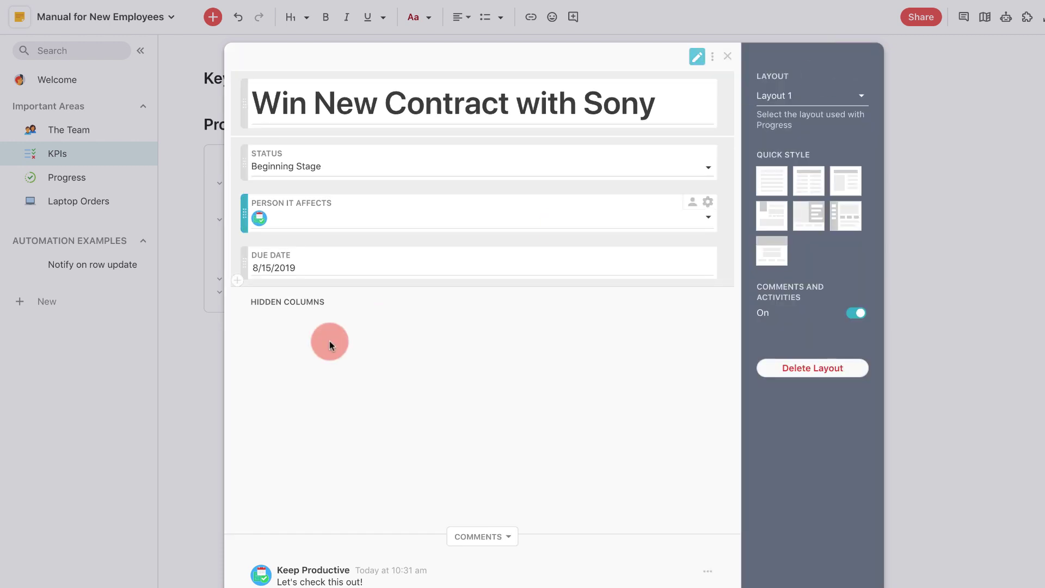
left_click(237, 291)
left_click(283, 302)
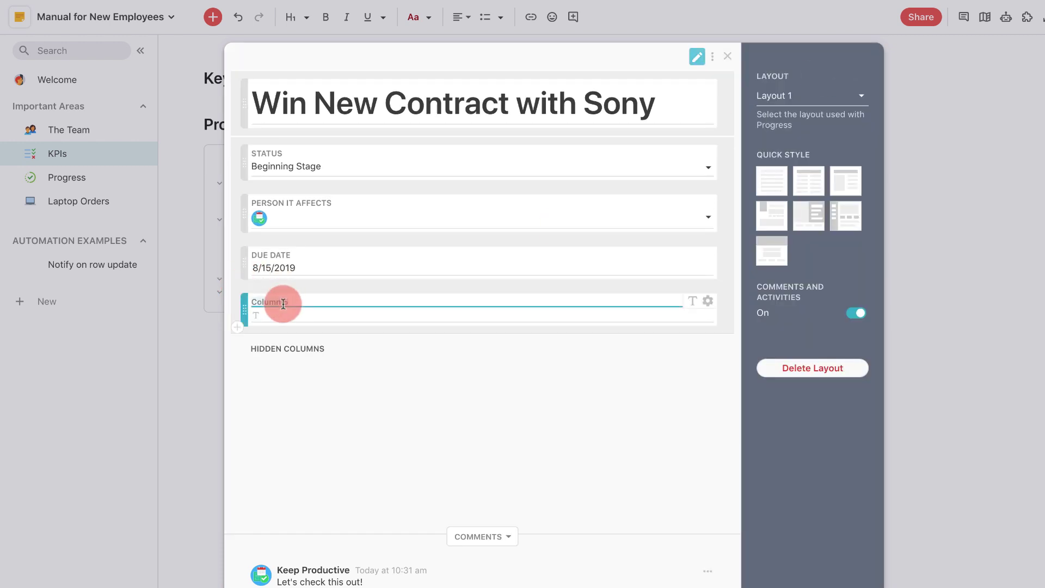
type("END DATE")
- Format the END DATE column as Date with the 1/20/2019 date format and finish editing the row layout
left_click(694, 301)
left_click(738, 351)
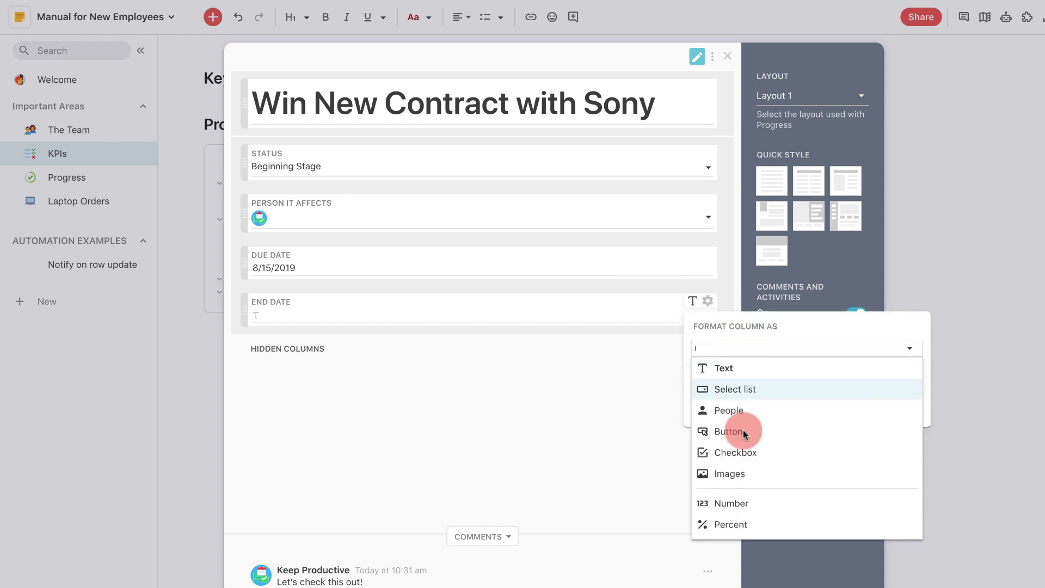
scroll(753, 481, "down", 3)
left_click(746, 383)
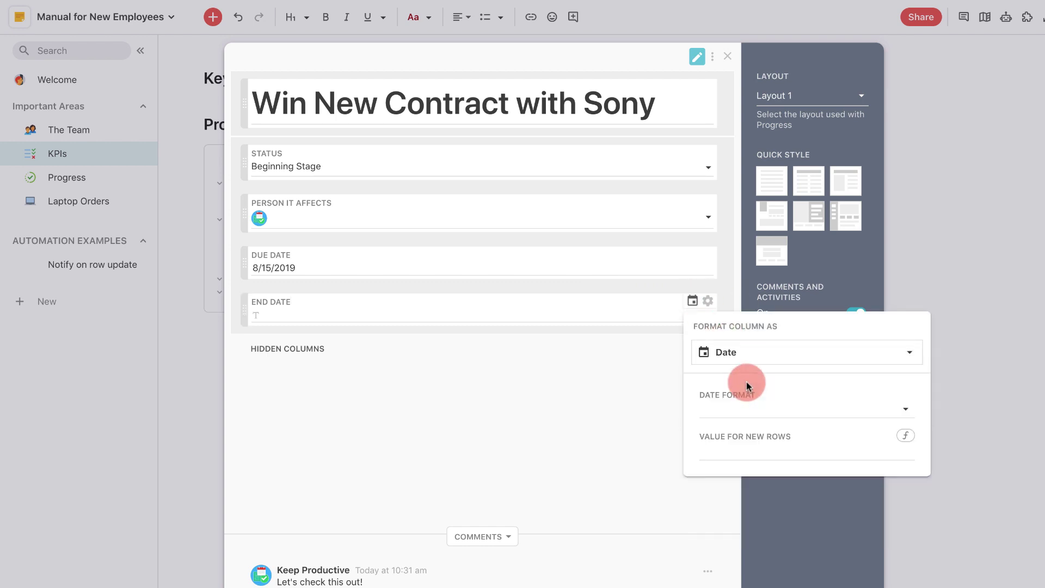
left_click(754, 410)
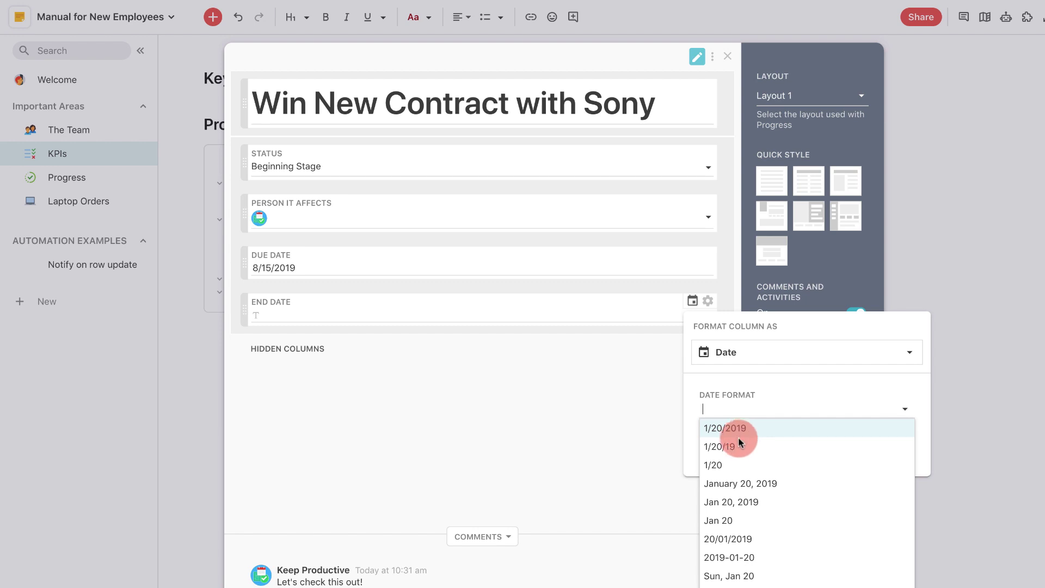
left_click(739, 430)
left_click(537, 386)
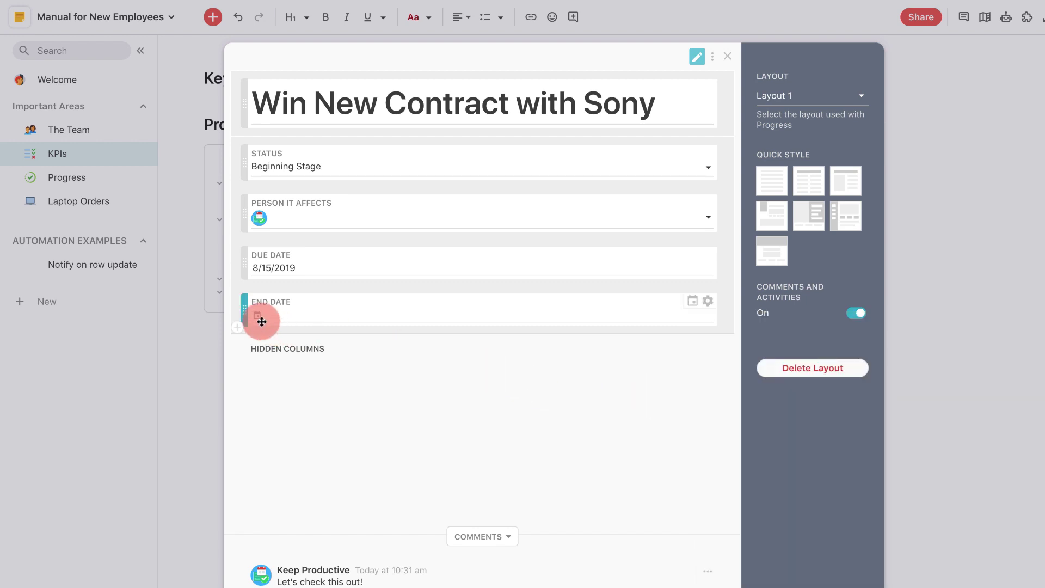
left_click(697, 56)
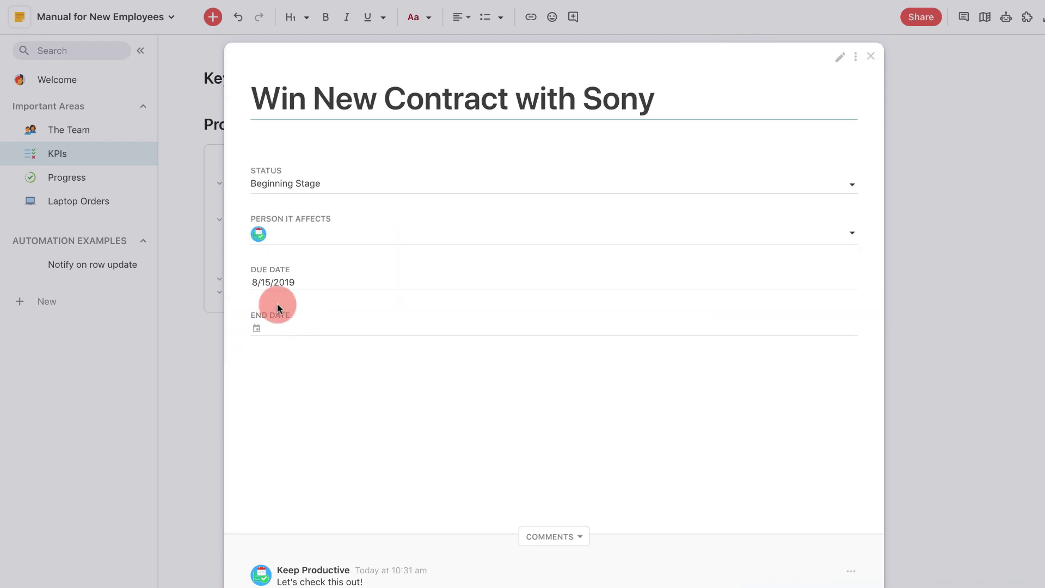
- Set the END DATE of "Win New Contract with Sony" to 9/11/2019 and close the row's details
left_click(260, 328)
left_click(352, 341)
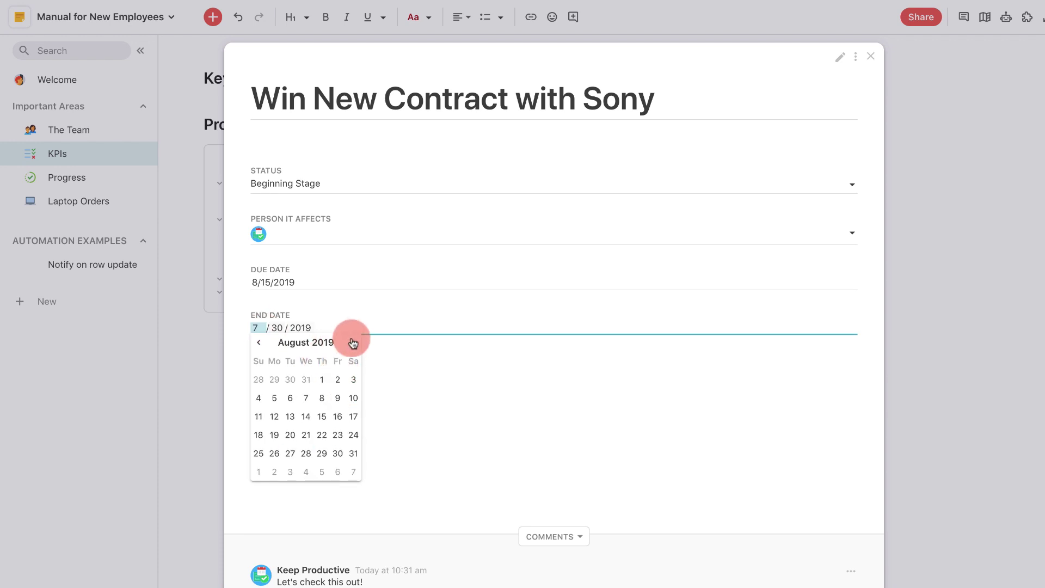
left_click(351, 341)
left_click(310, 417)
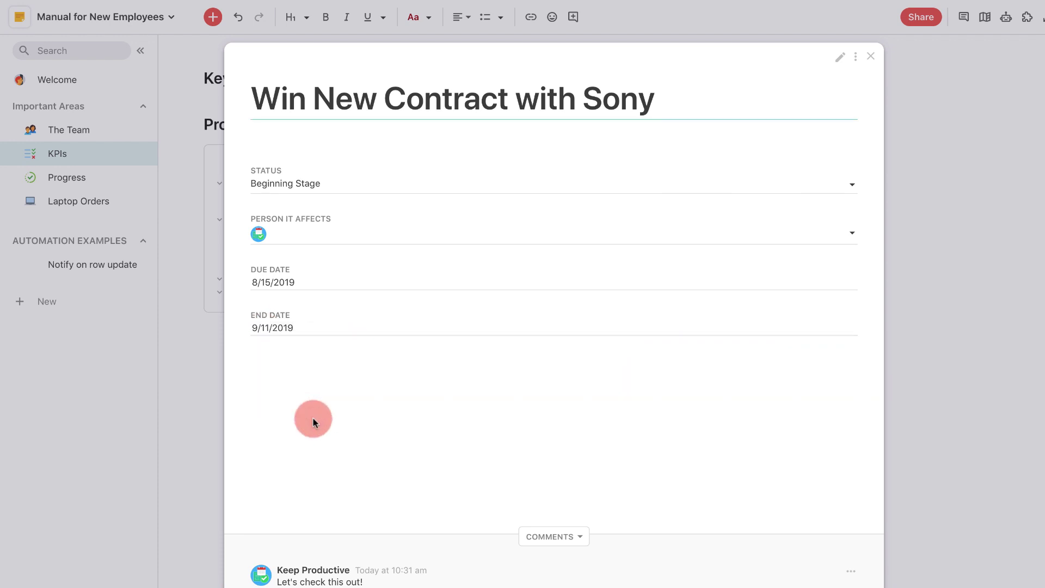
left_click(195, 333)
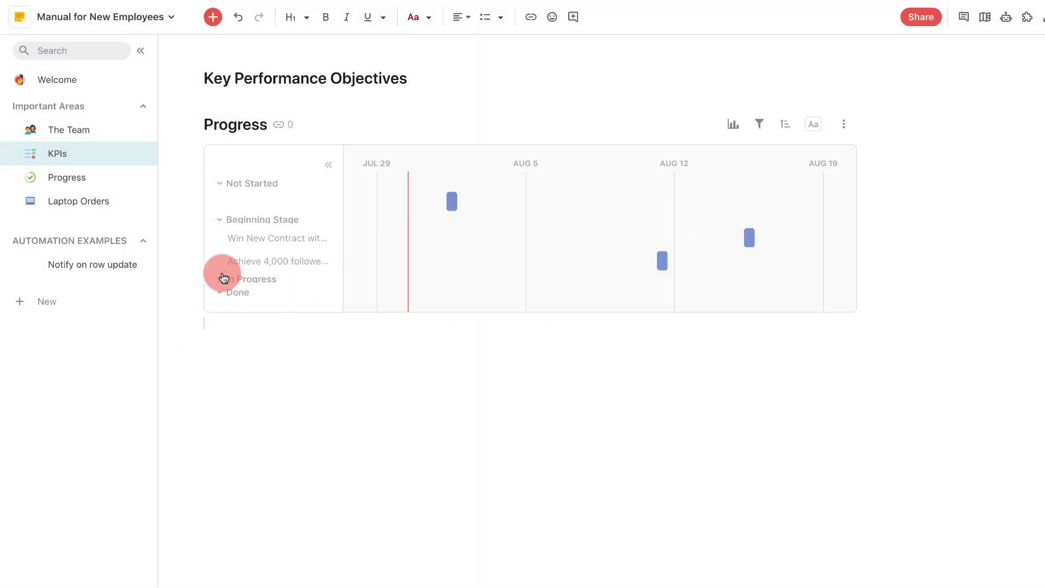
- Check the details of the "Achieve 4,000 followers" and "Win New Contract with Sony" rows, closing each one
left_click(218, 299)
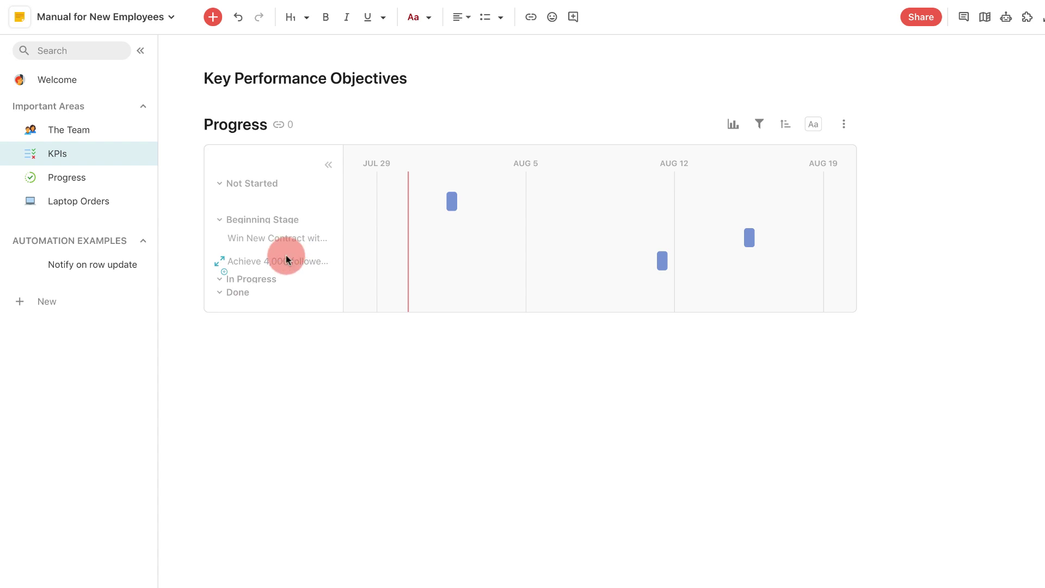
left_click(286, 259)
left_click(236, 310)
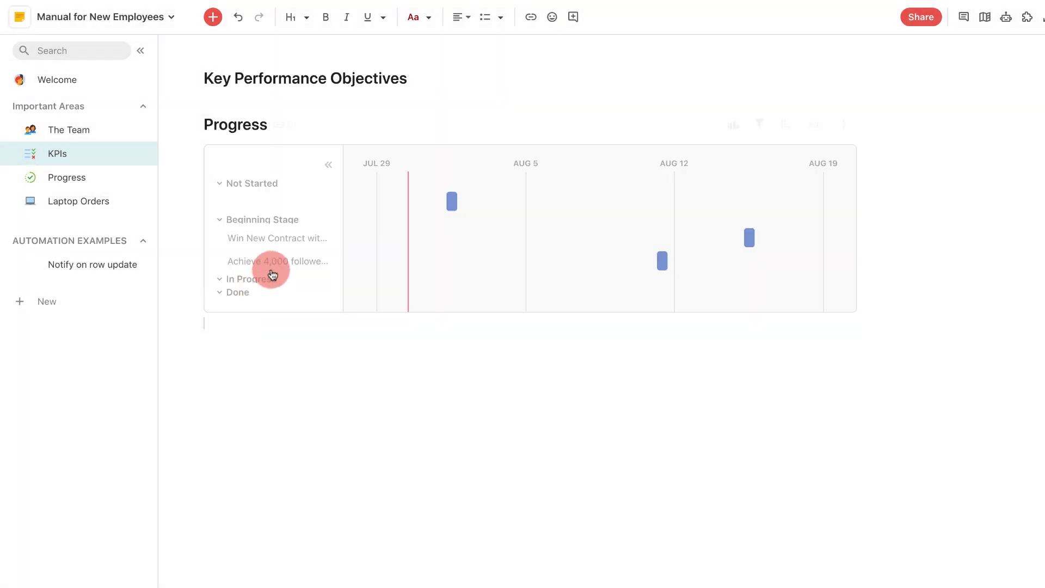
left_click(271, 241)
left_click(192, 324)
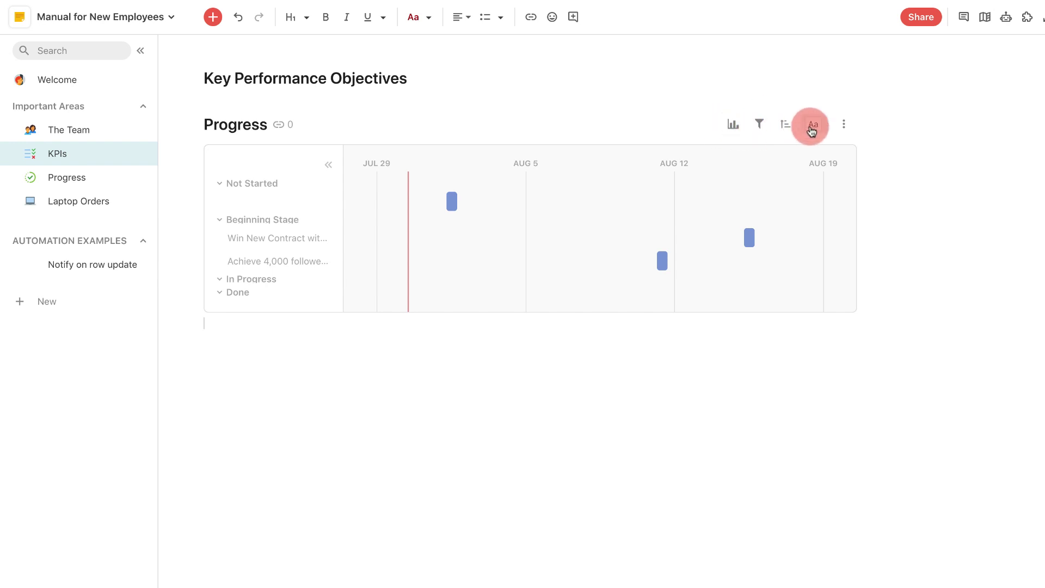
- Use END DATE as the Gantt chart's end date column and close the display settings
left_click(733, 124)
left_click(859, 334)
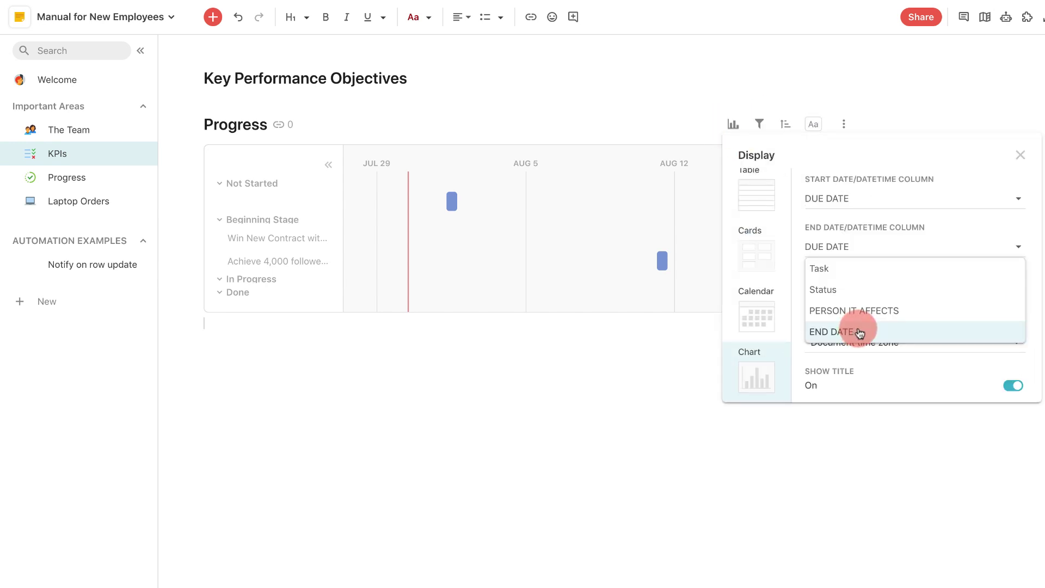
left_click(865, 332)
left_click(653, 439)
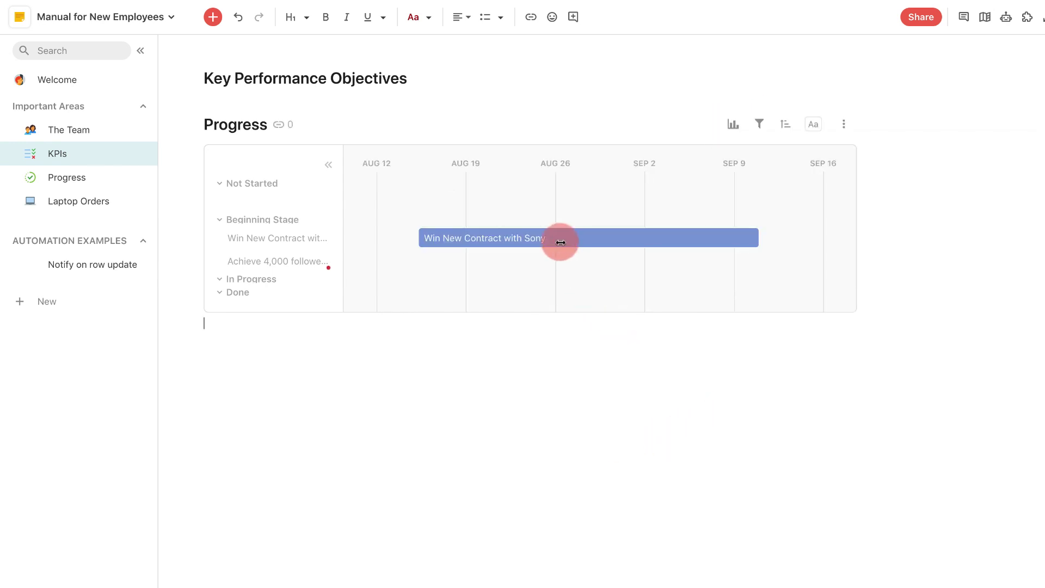
- View the "Win New Contract with Sony" bar's summary, look over the Welcome and The Team pages, and return to the KPIs page
left_click(472, 238)
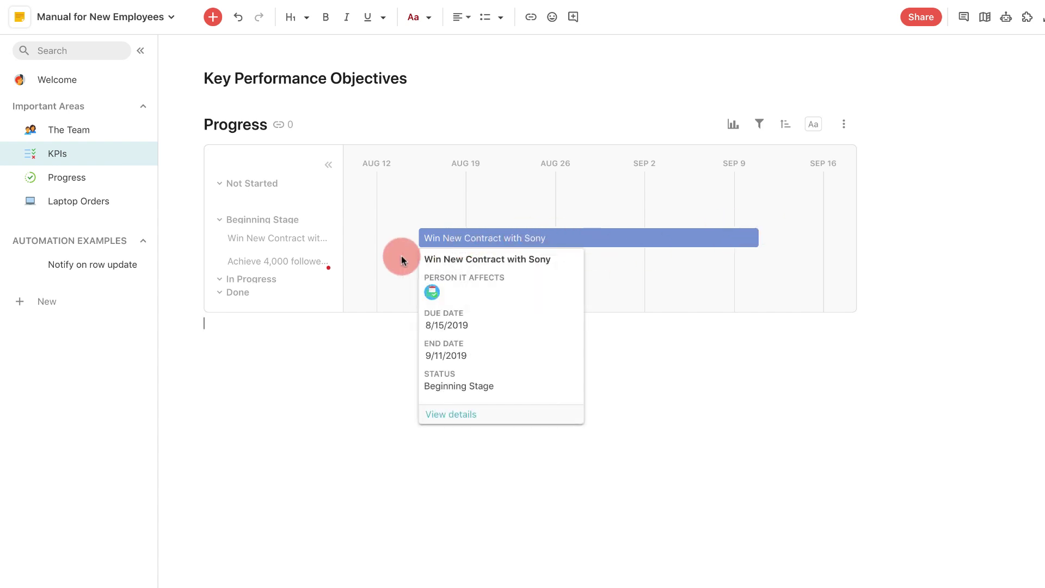
left_click(522, 57)
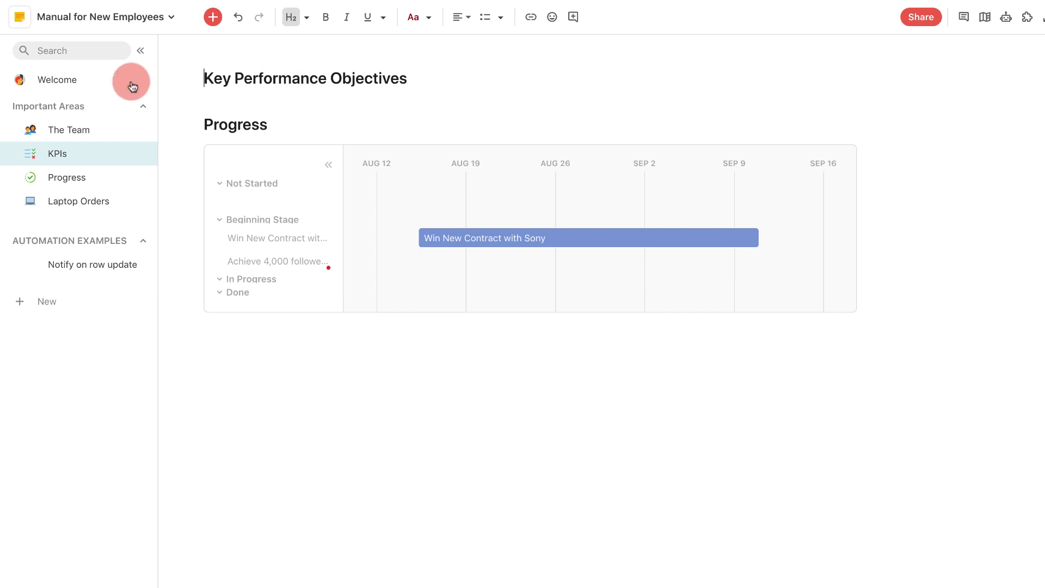
left_click(74, 79)
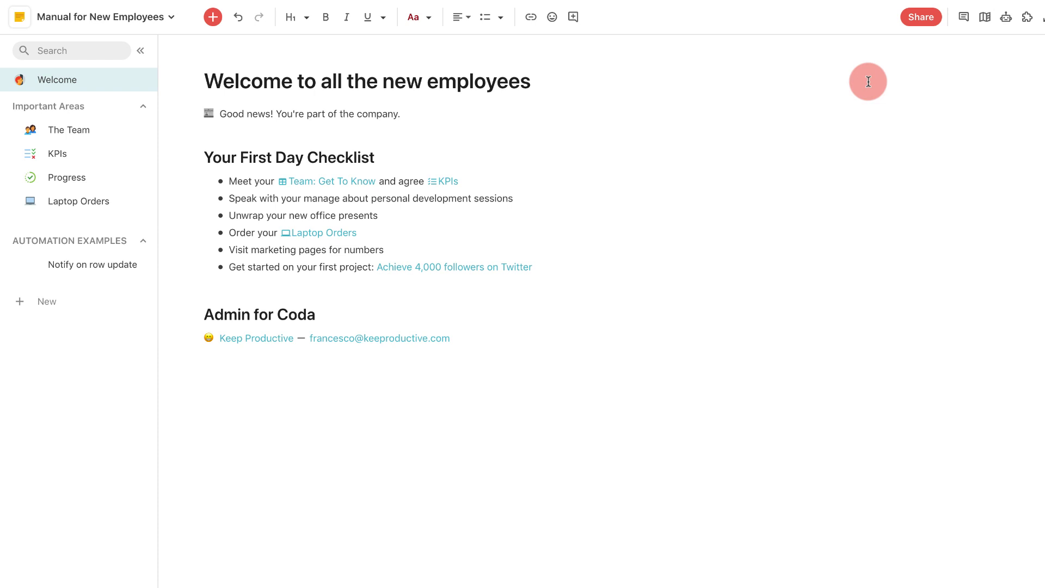
left_click(92, 141)
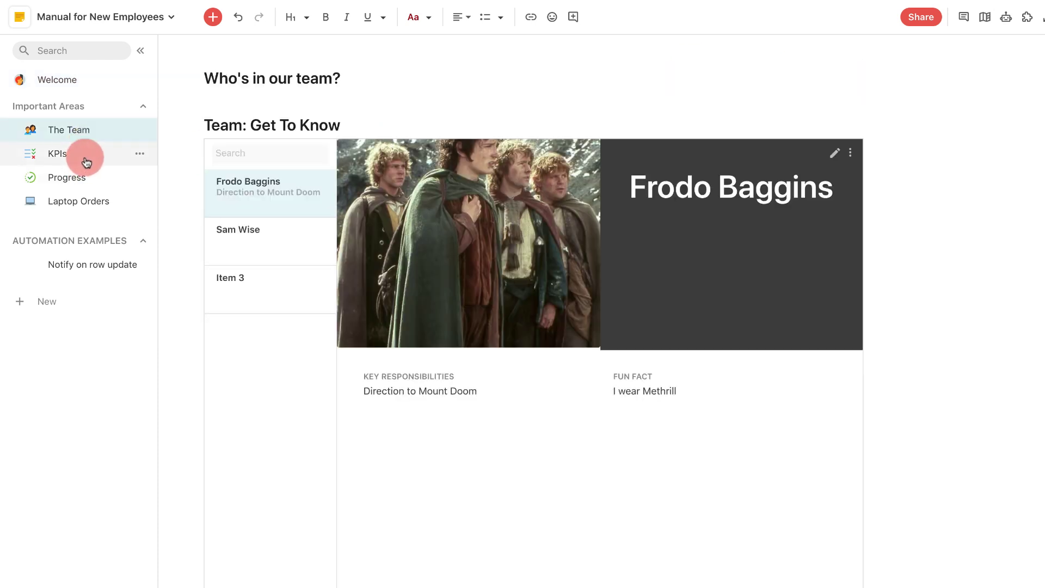
left_click(86, 161)
- Filter the Progress chart to rows whose END DATE is greater than (Today() + 1)
mouse_move(777, 131)
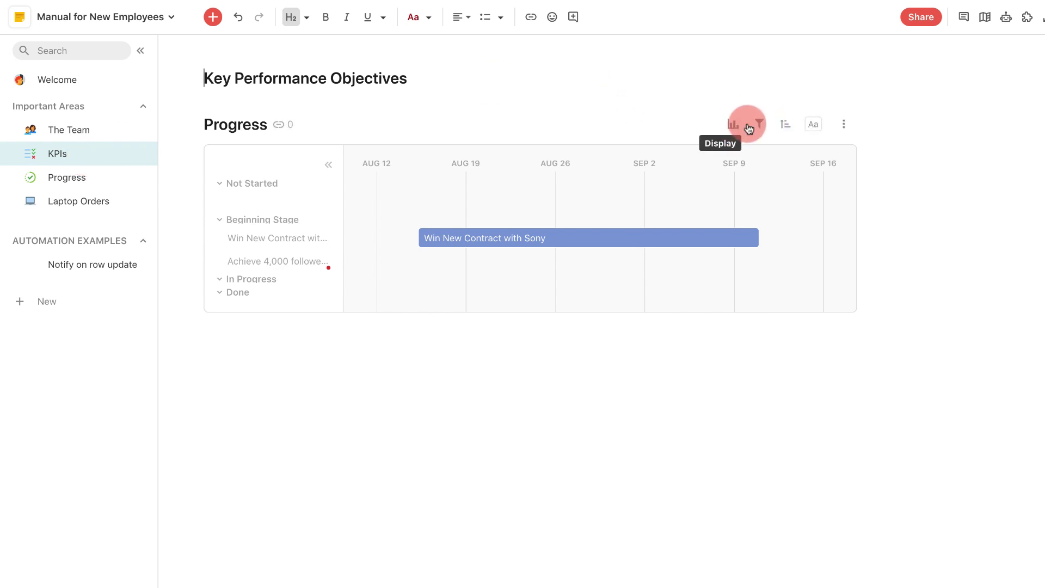
left_click(762, 124)
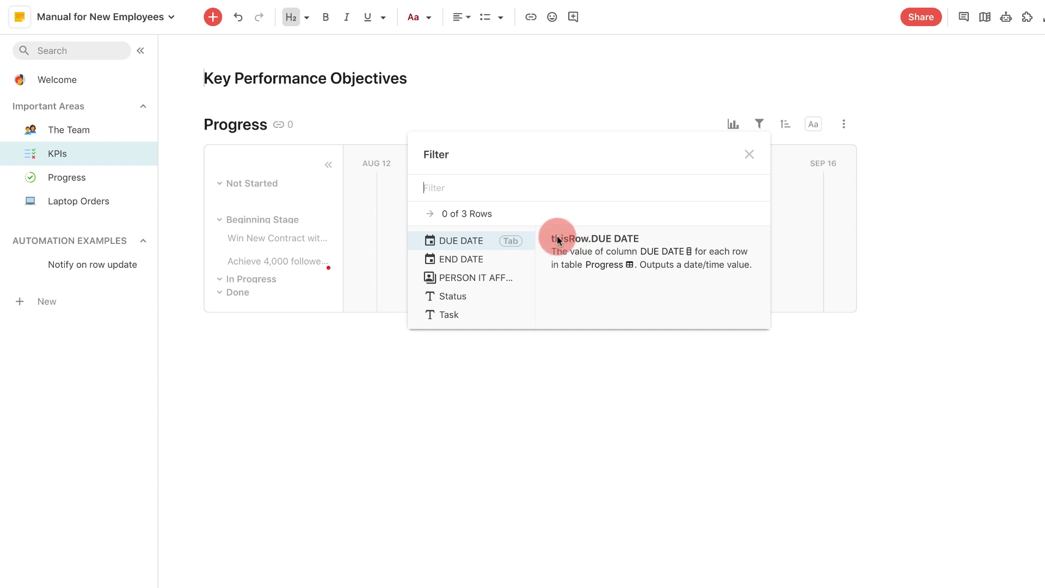
left_click(477, 259)
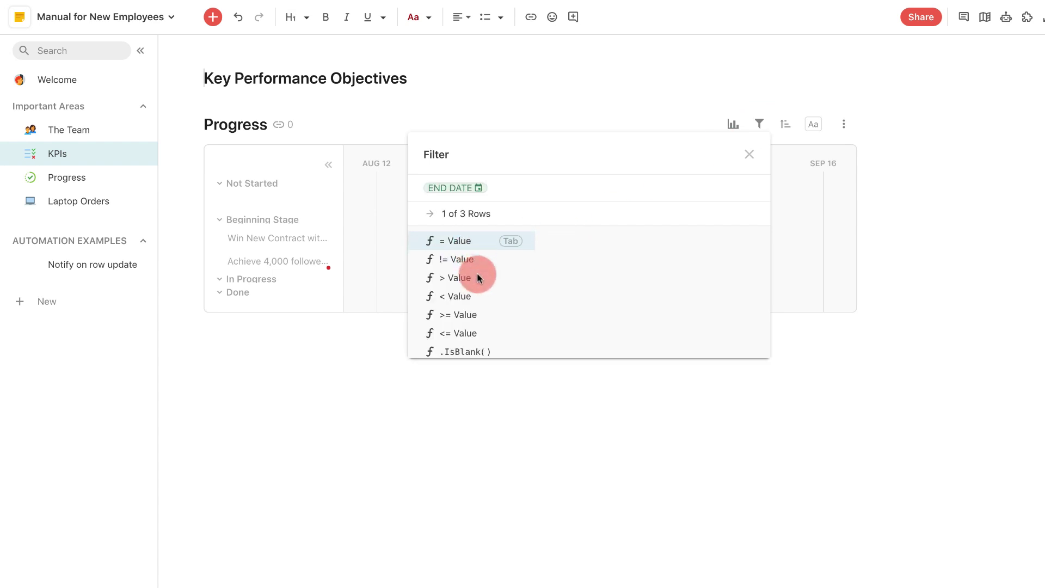
scroll(490, 318, "down", 1)
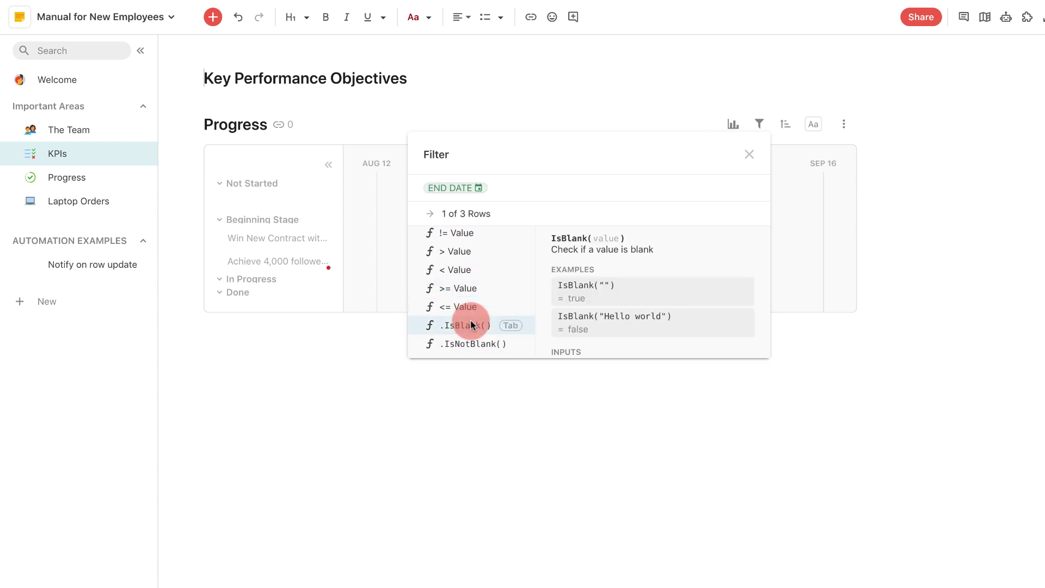
left_click(469, 280)
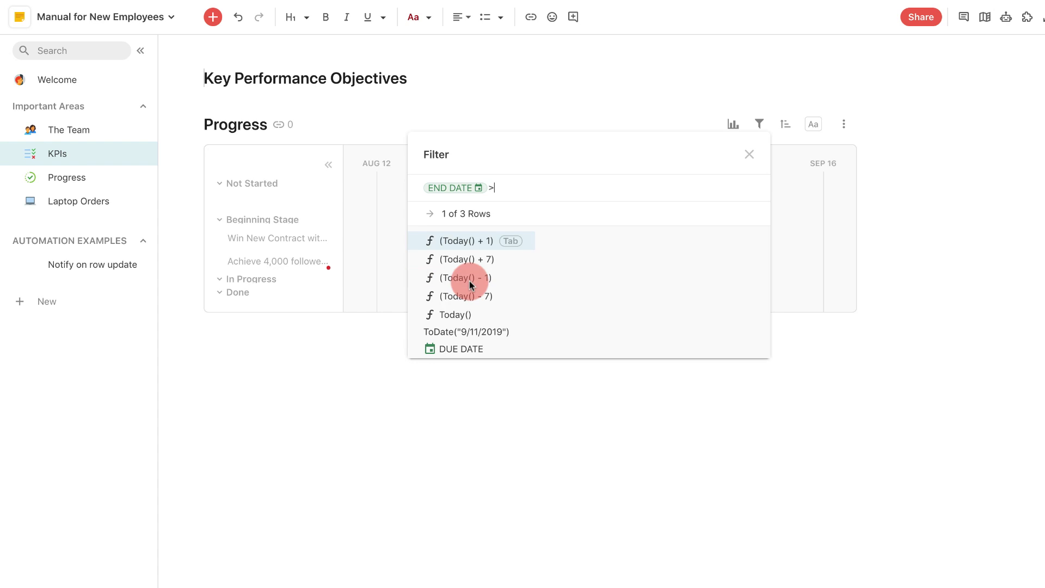
left_click(476, 241)
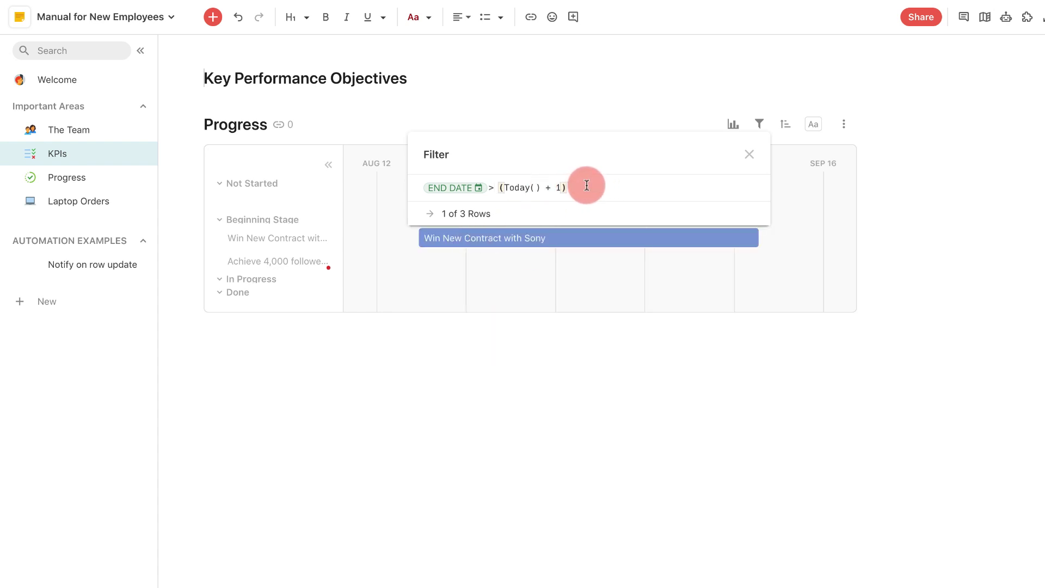
left_click(907, 273)
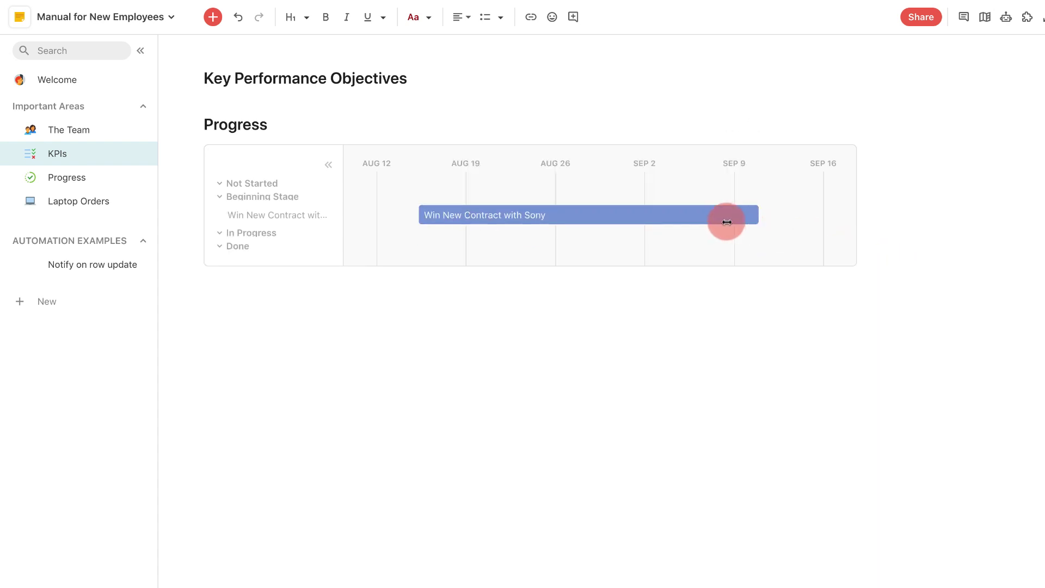
- Review the "Win New Contract with Sony" bar's summary and the Progress chart's filter formula
left_click(439, 220)
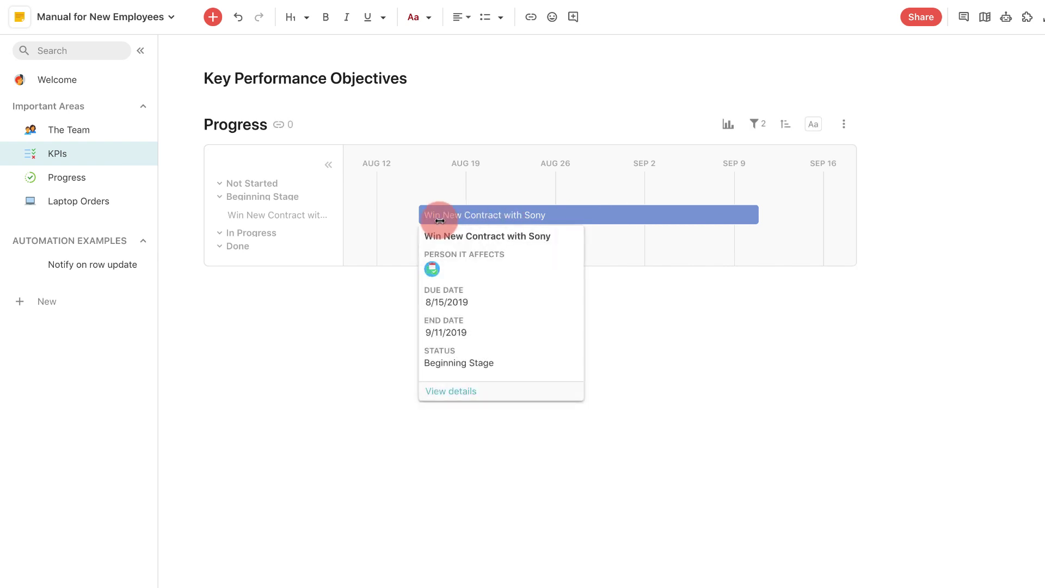
left_click(1020, 189)
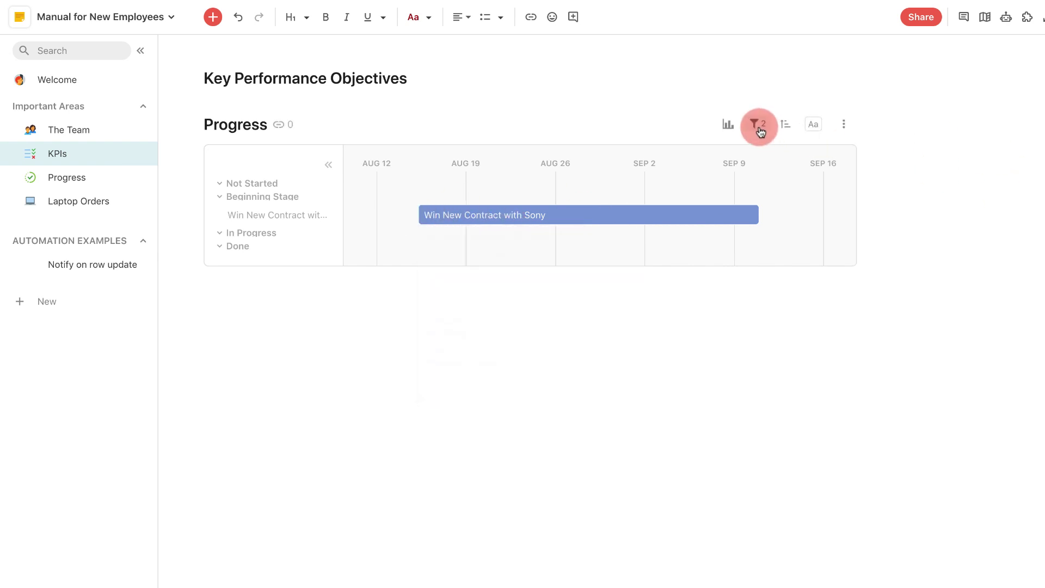
left_click(756, 125)
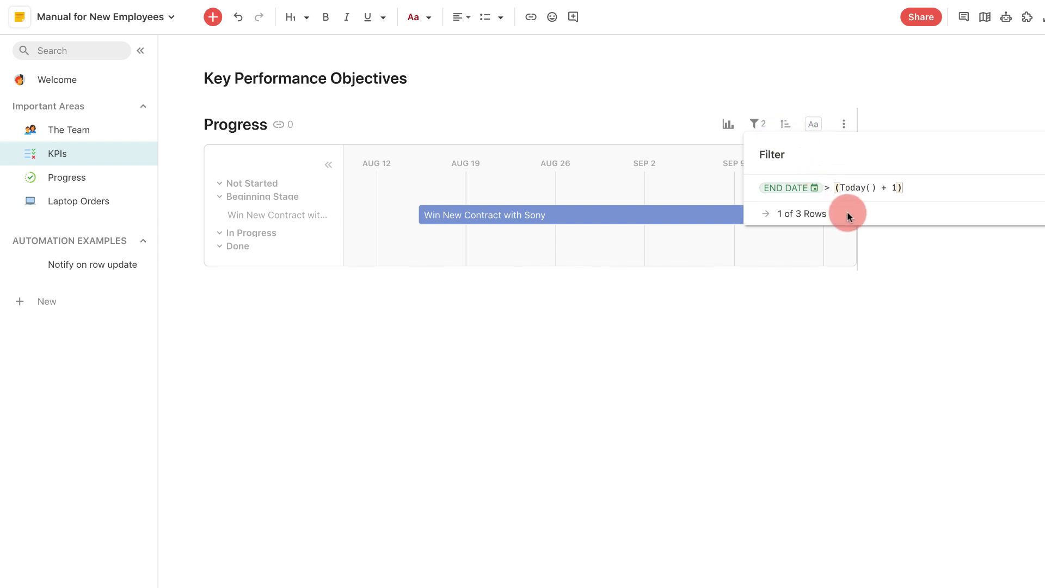
- Try grouping the Progress chart by Task, and set the grouping back to Status
left_click(786, 123)
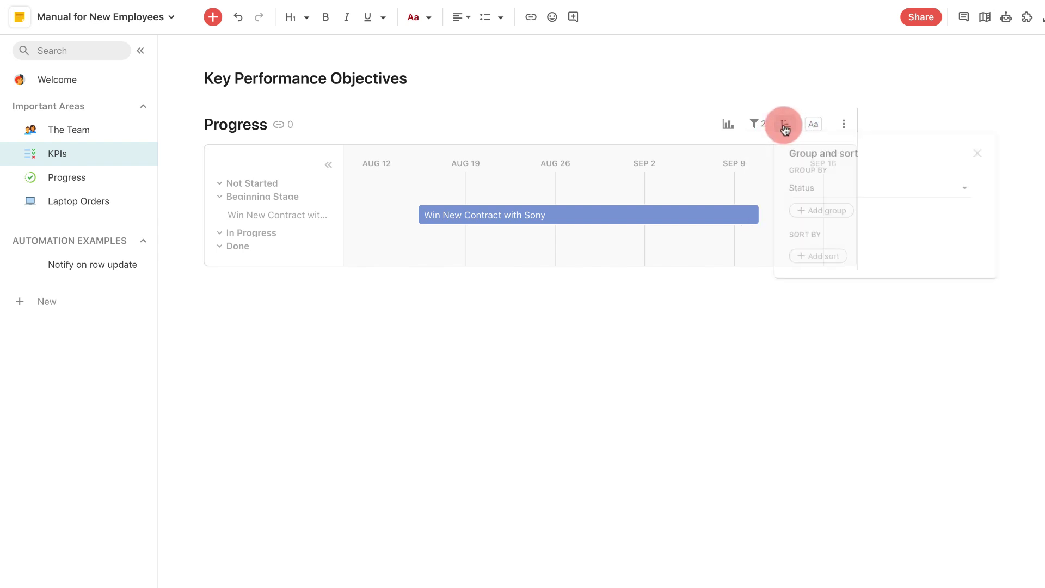
left_click(692, 219)
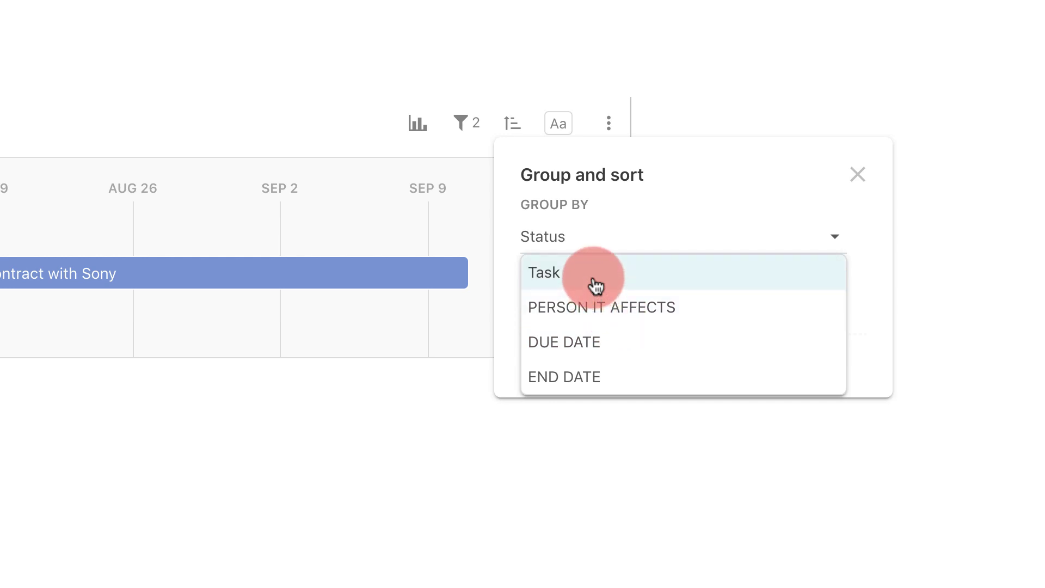
left_click(596, 285)
left_click(583, 235)
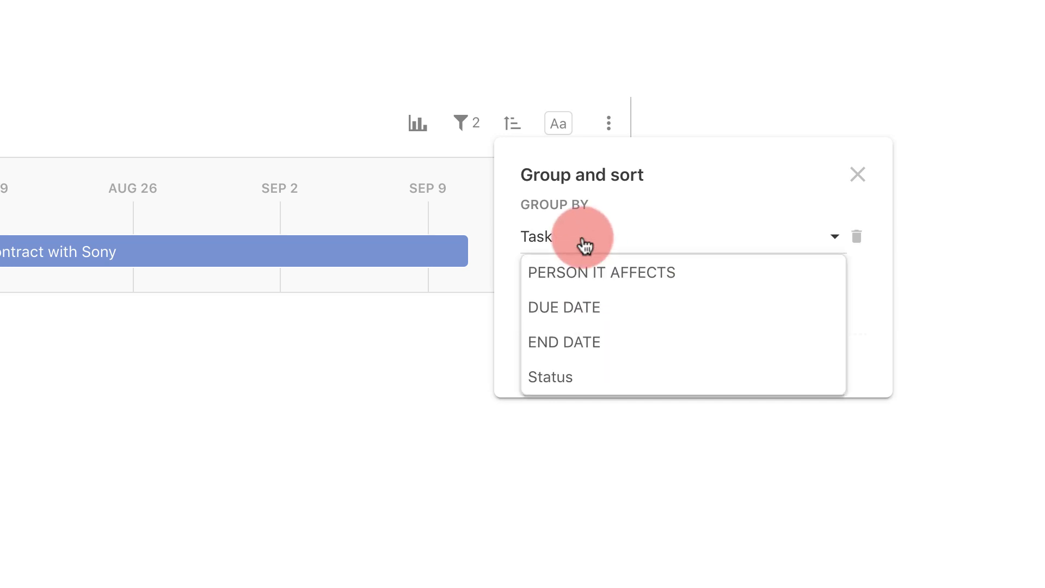
left_click(585, 375)
- Group the Progress chart by PERSON IT AFFECTS
left_click(569, 261)
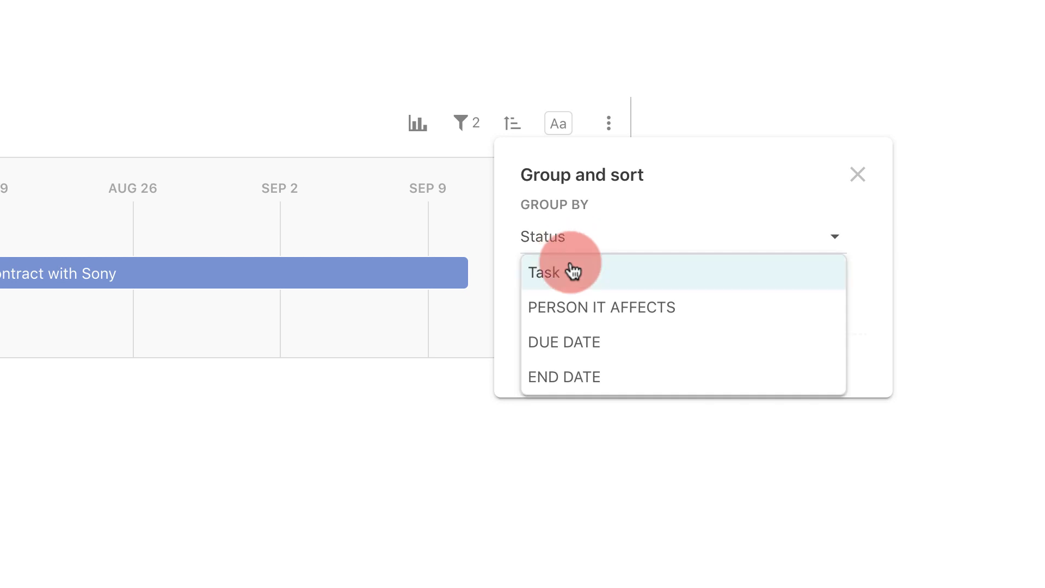
left_click(577, 303)
left_click(559, 251)
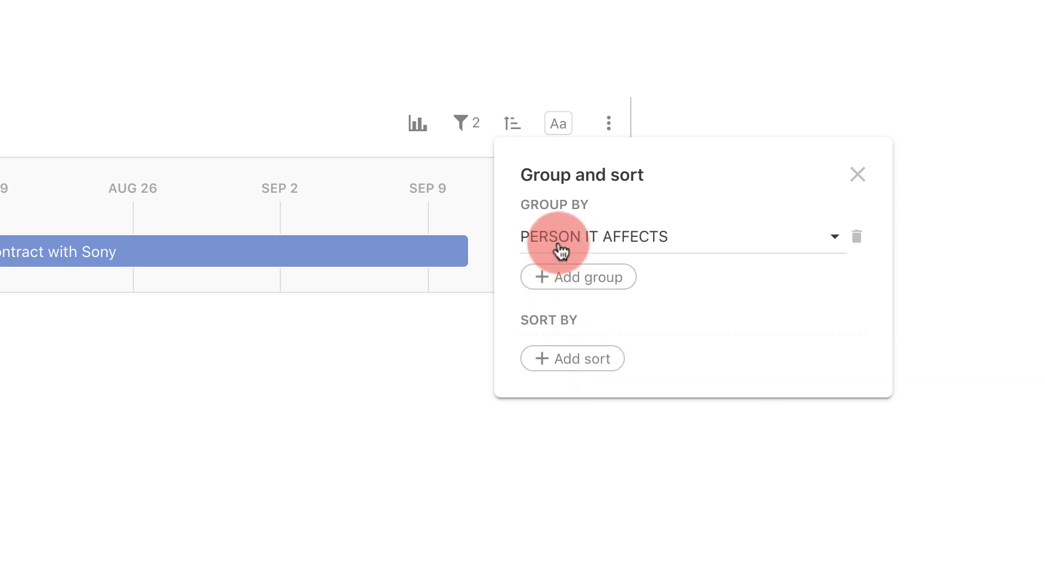
- Set the Progress chart's grouping to Task and sort it by Task in ascending order
left_click(569, 284)
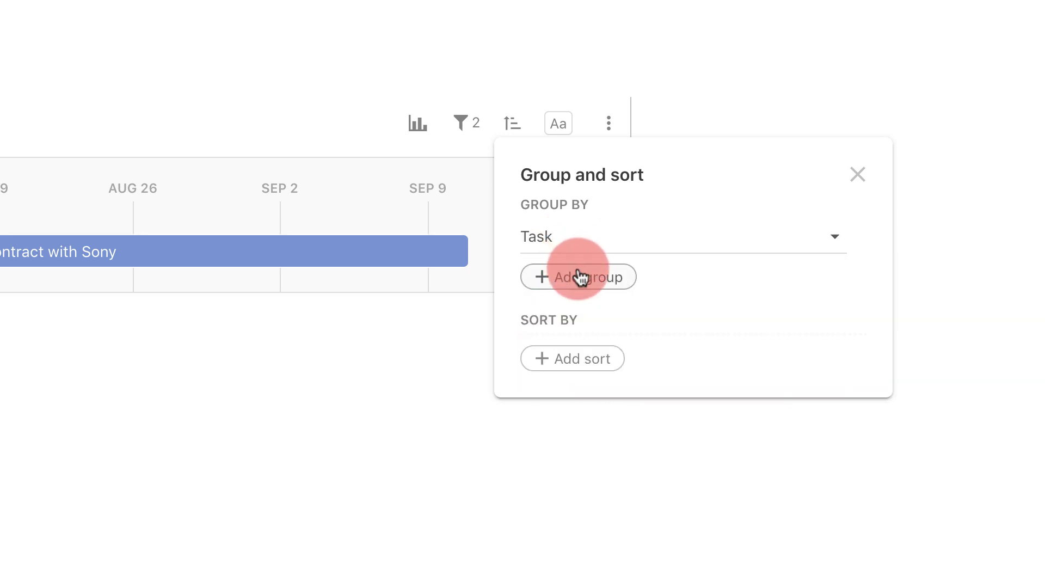
left_click(602, 356)
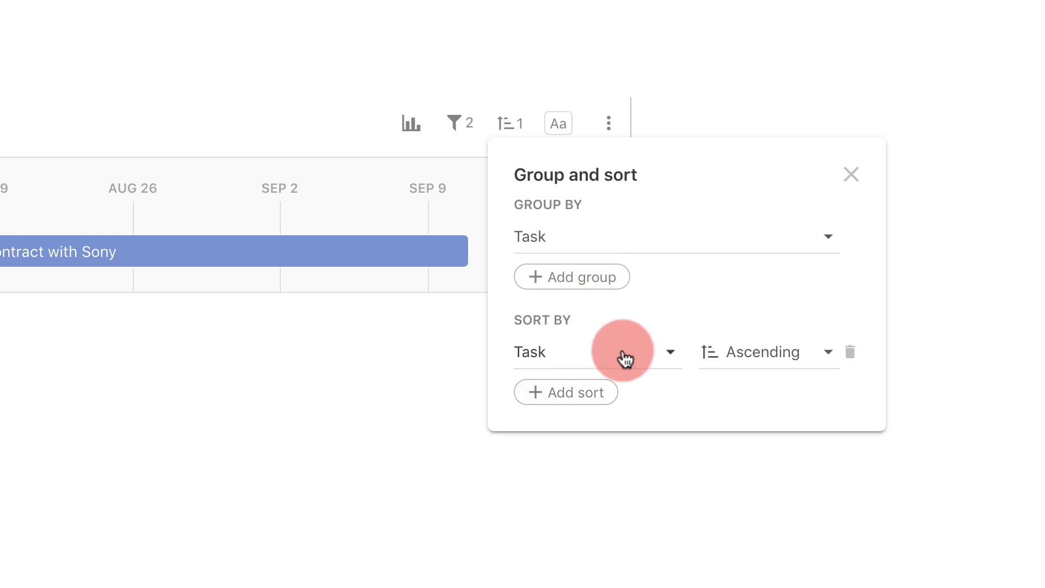
left_click(750, 355)
left_click(579, 351)
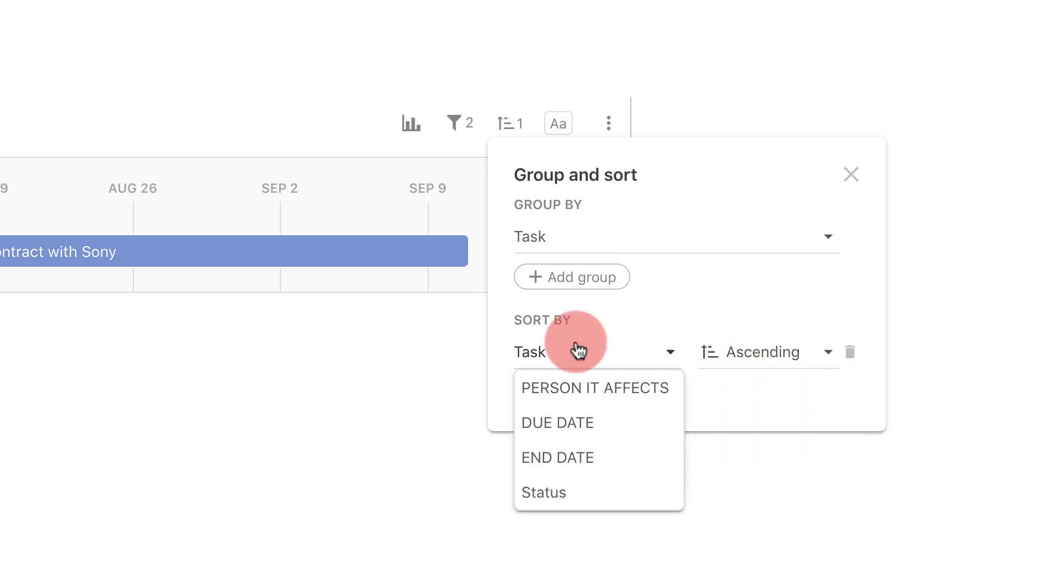
- Check the Progress chart's conditional formatting options and view the chart in full screen before returning to the KPIs page
left_click(558, 123)
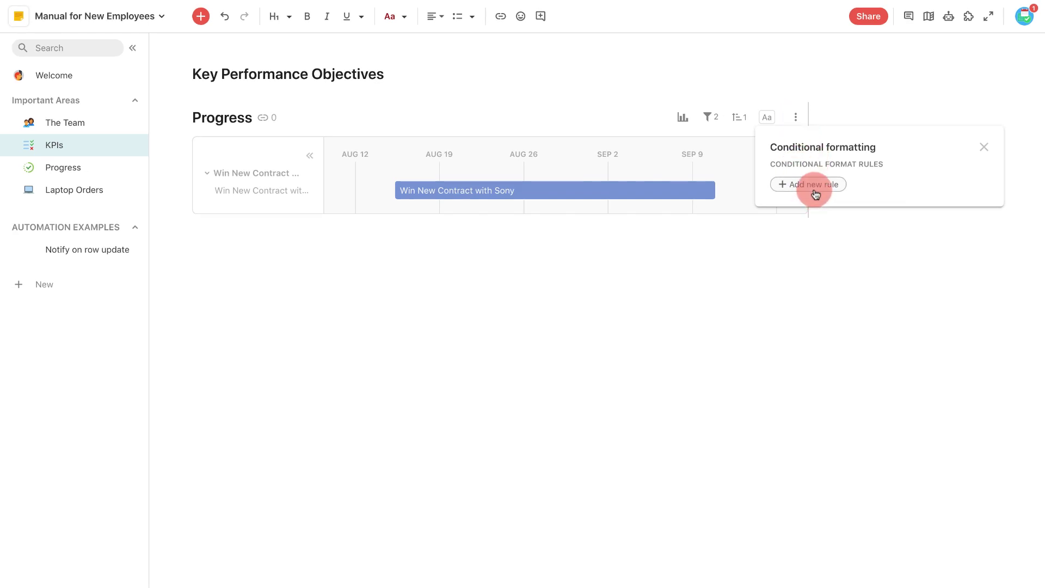
left_click(795, 117)
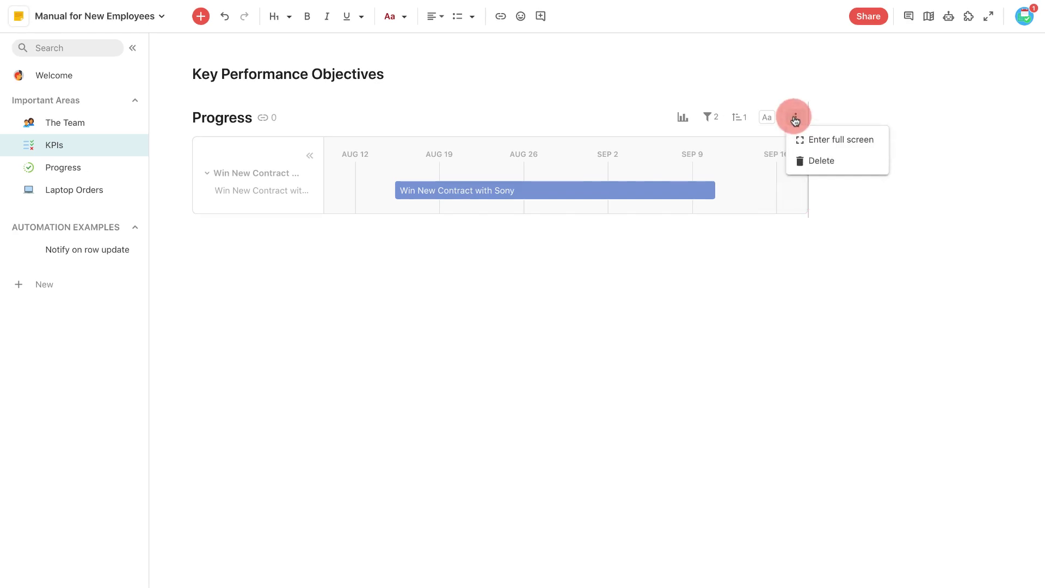
left_click(814, 140)
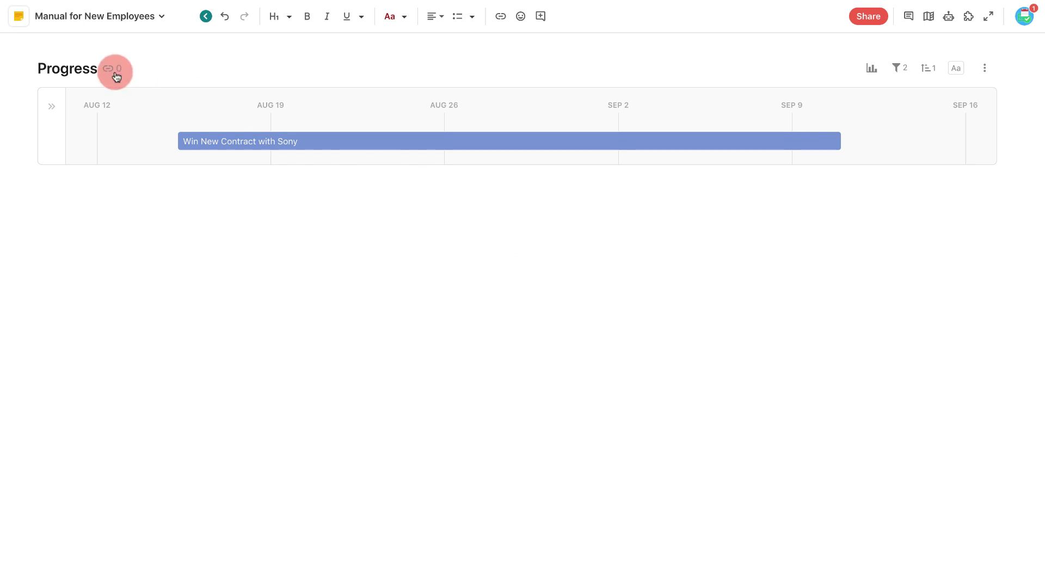
left_click(206, 16)
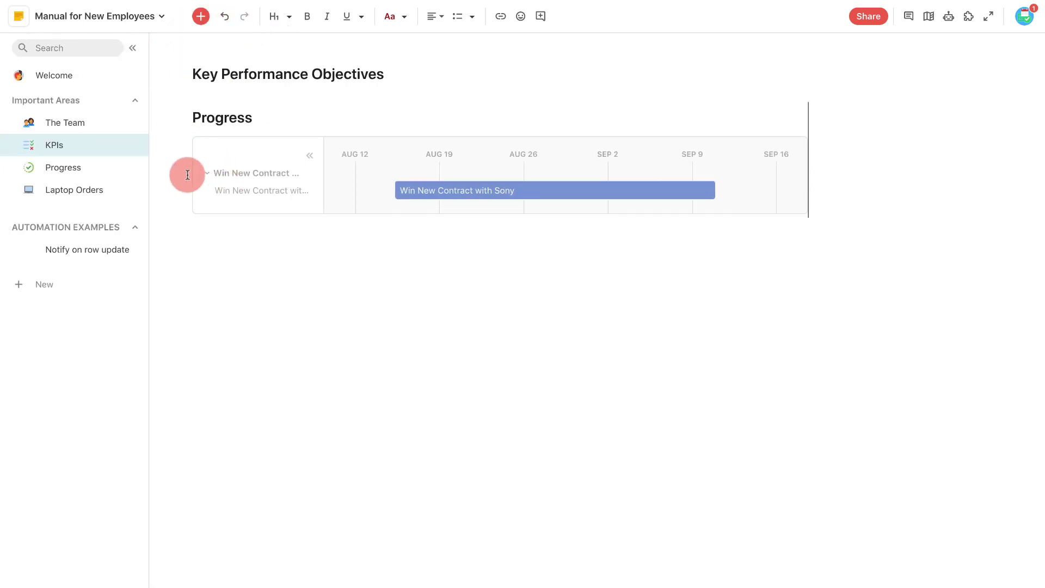
- On the Progress page, make Current Followers the display column of Performance So Far and hide Done? and Button on the cards
left_click(71, 170)
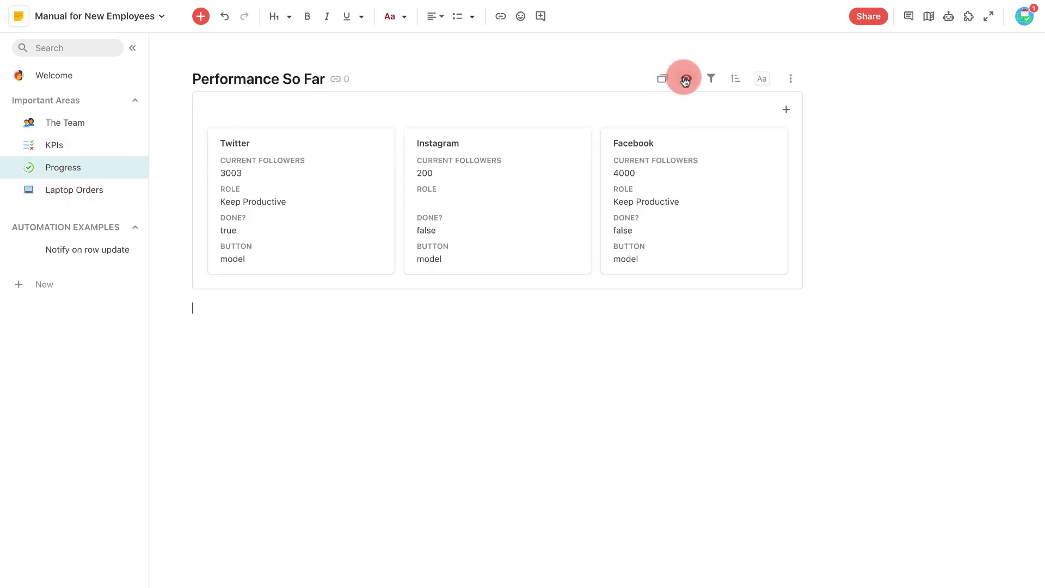
left_click(687, 80)
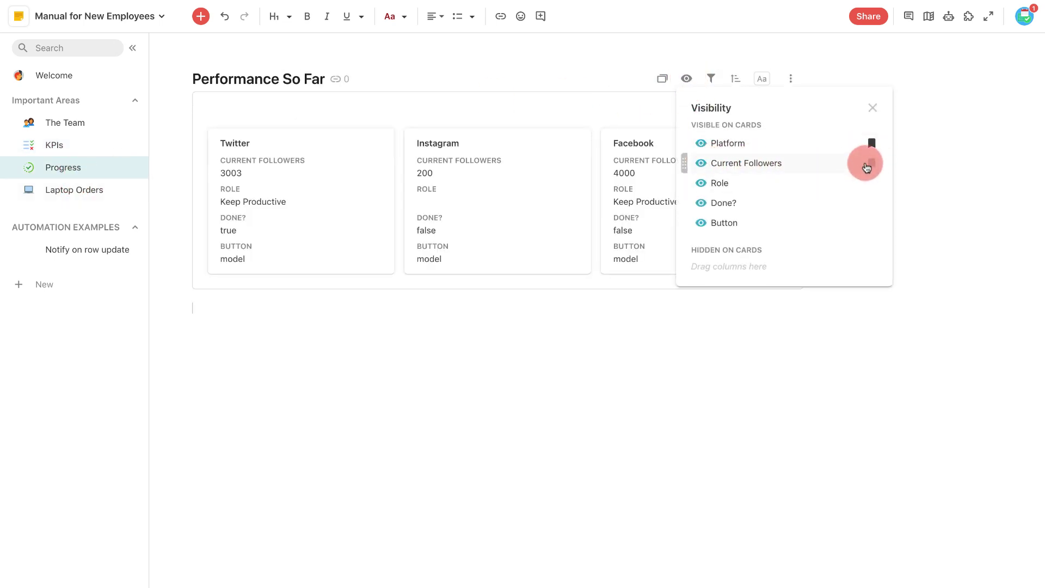
left_click(872, 164)
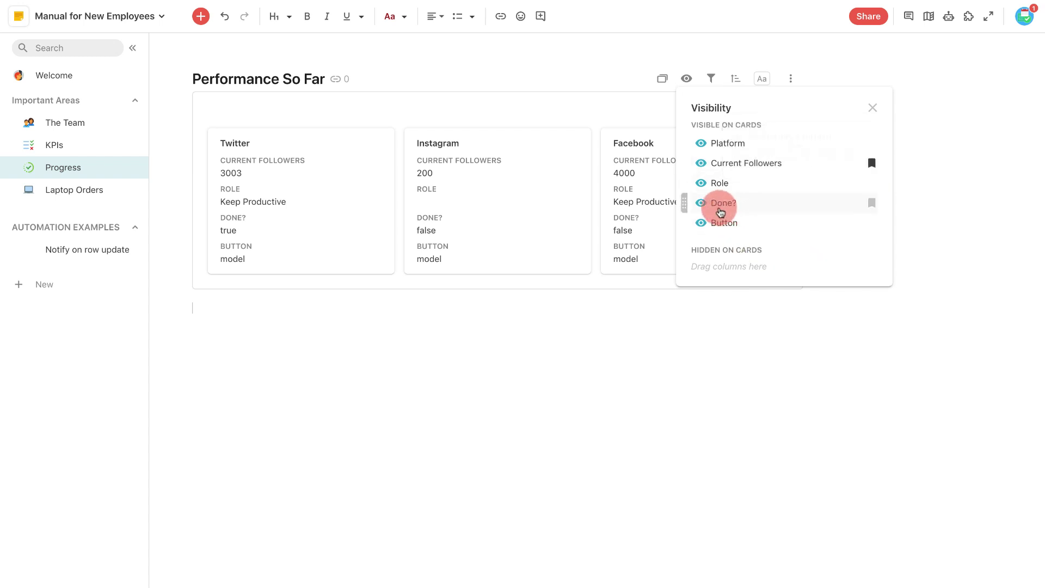
left_click(805, 203)
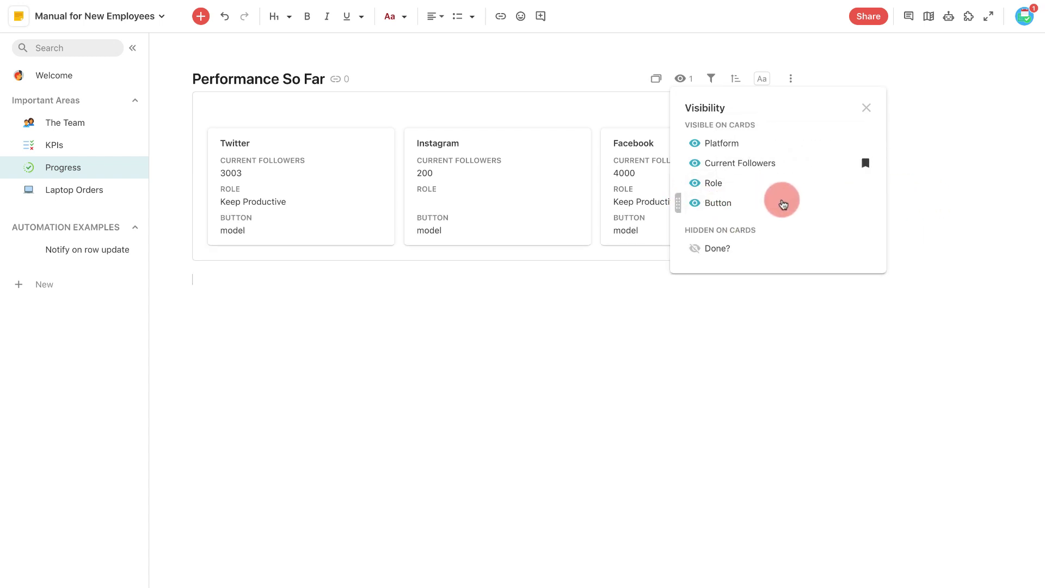
left_click(781, 203)
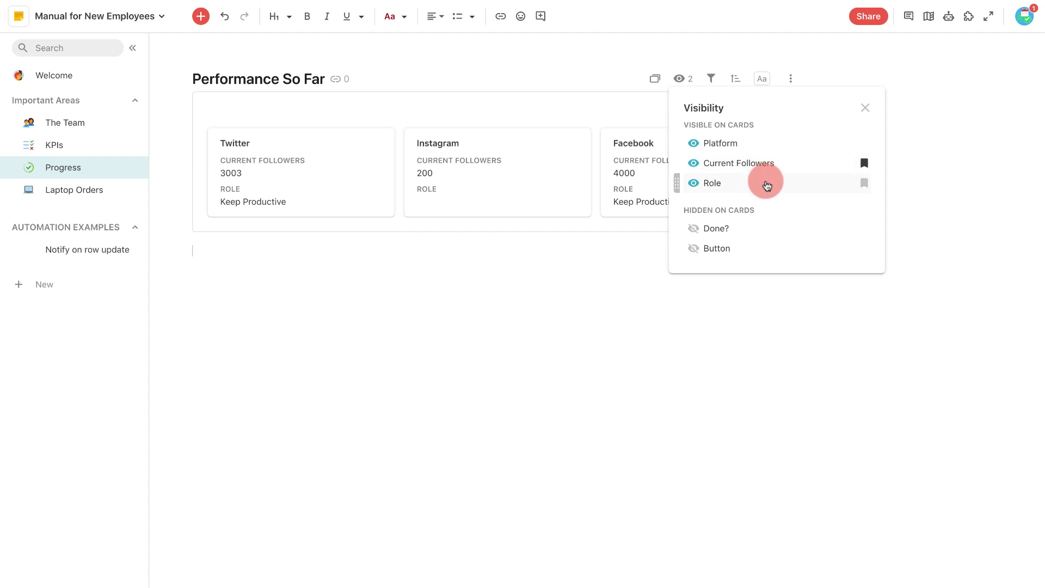
- Filter the Performance So Far cards to rows where Done? = true
left_click(790, 79)
left_click(708, 80)
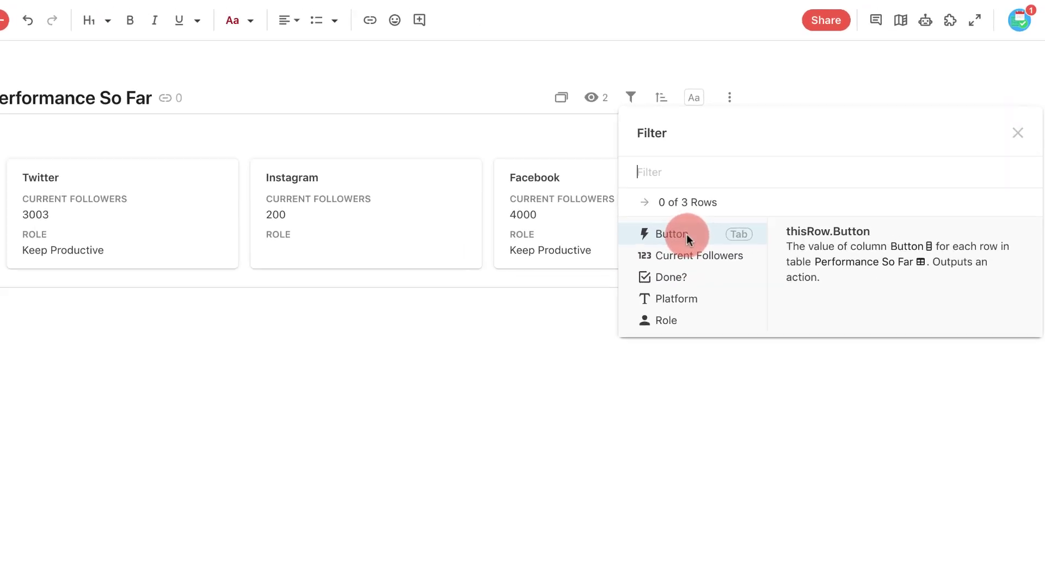
left_click(687, 281)
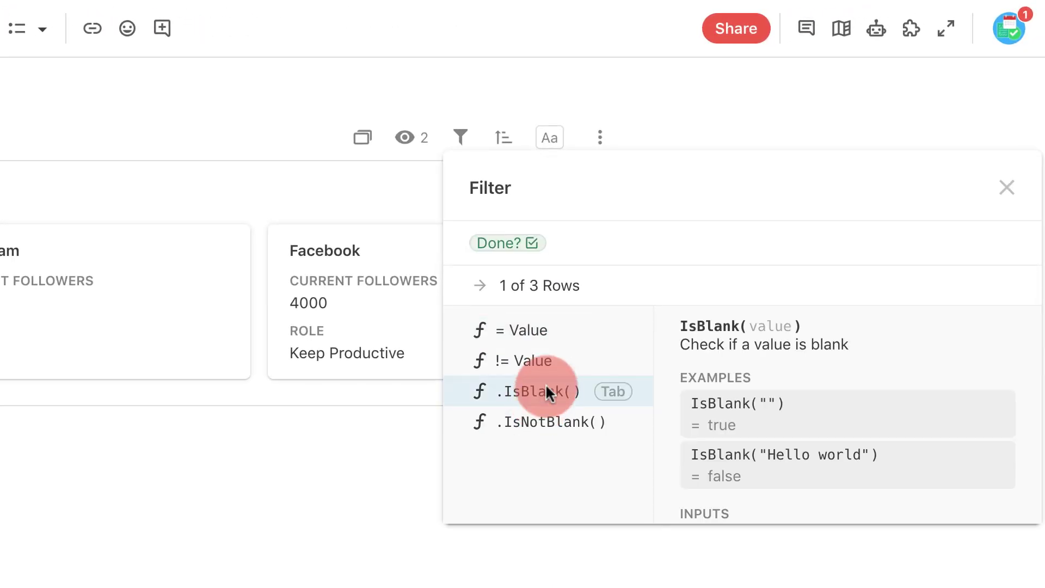
left_click(558, 329)
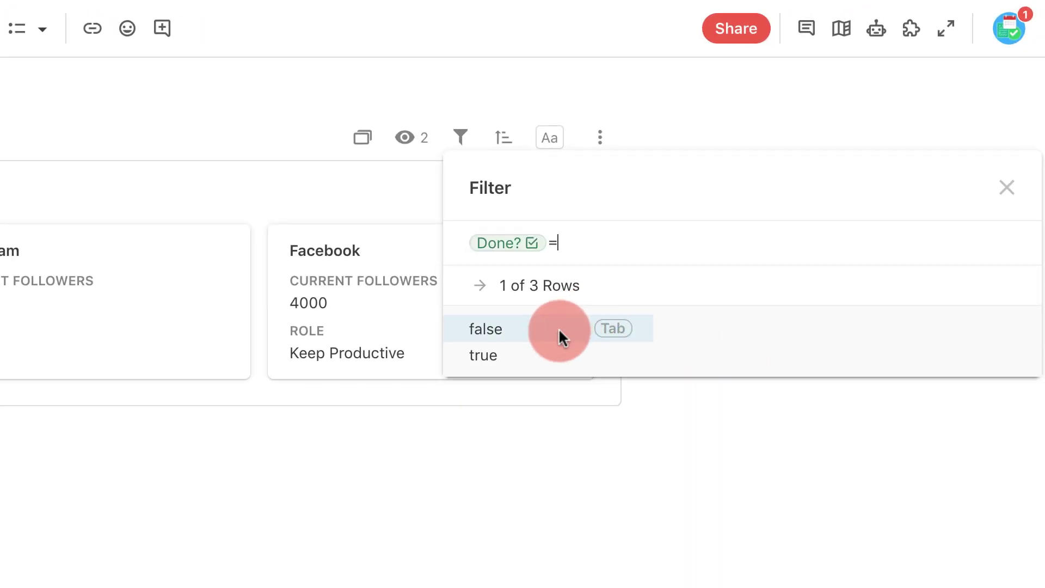
left_click(537, 350)
left_click(571, 464)
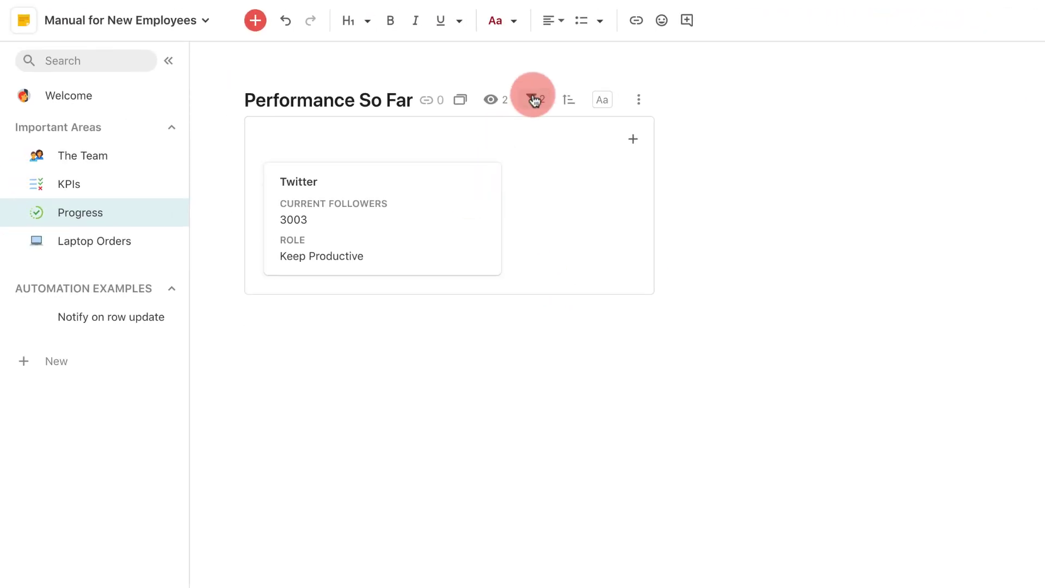
- Change the Performance So Far filter to rows where Done? = false
left_click(533, 99)
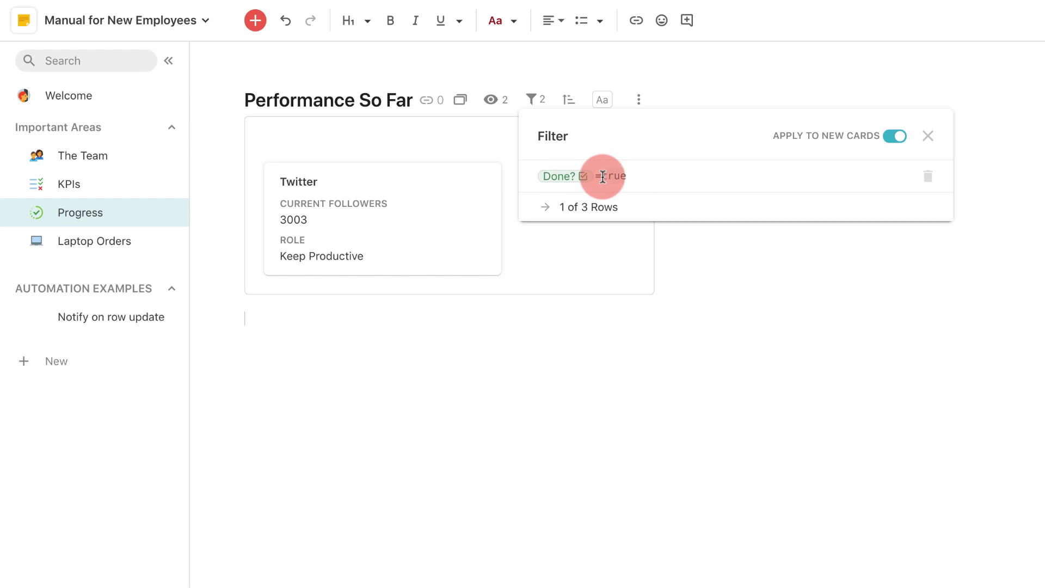
type("false")
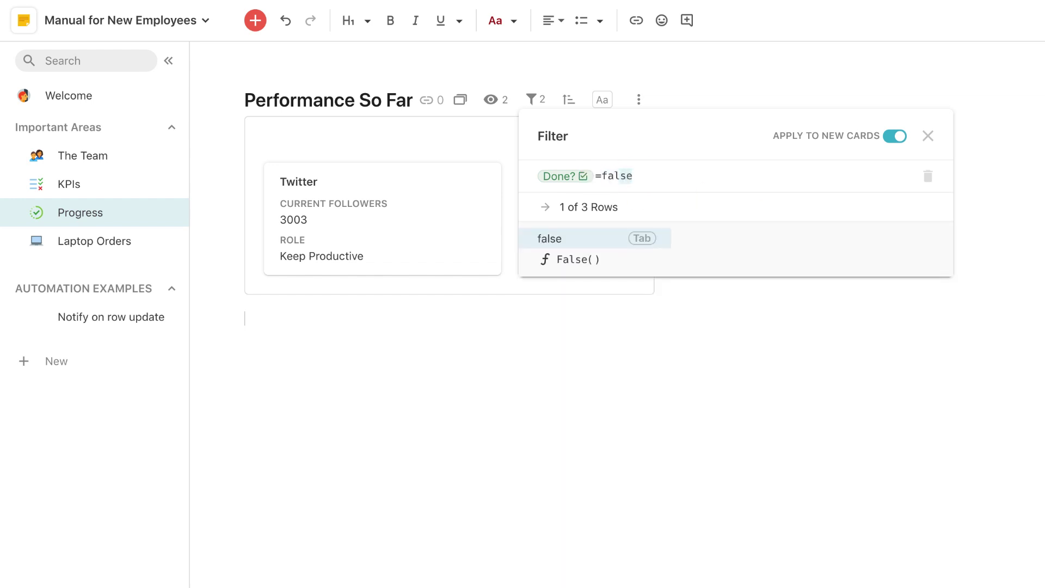
left_click(758, 341)
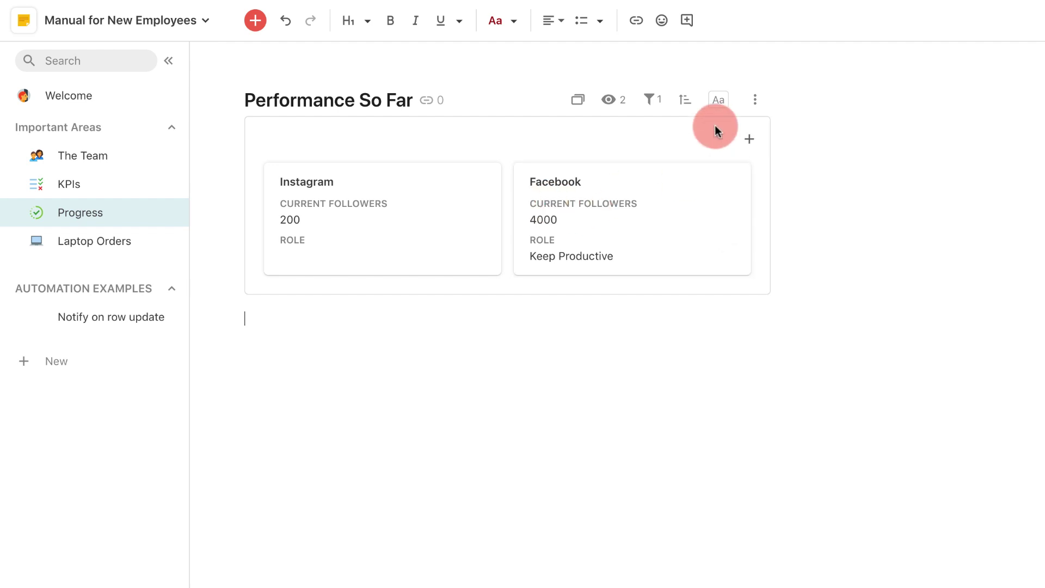
- Switch the Performance So Far view from cards to the Table layout
left_click(578, 99)
left_click(619, 186)
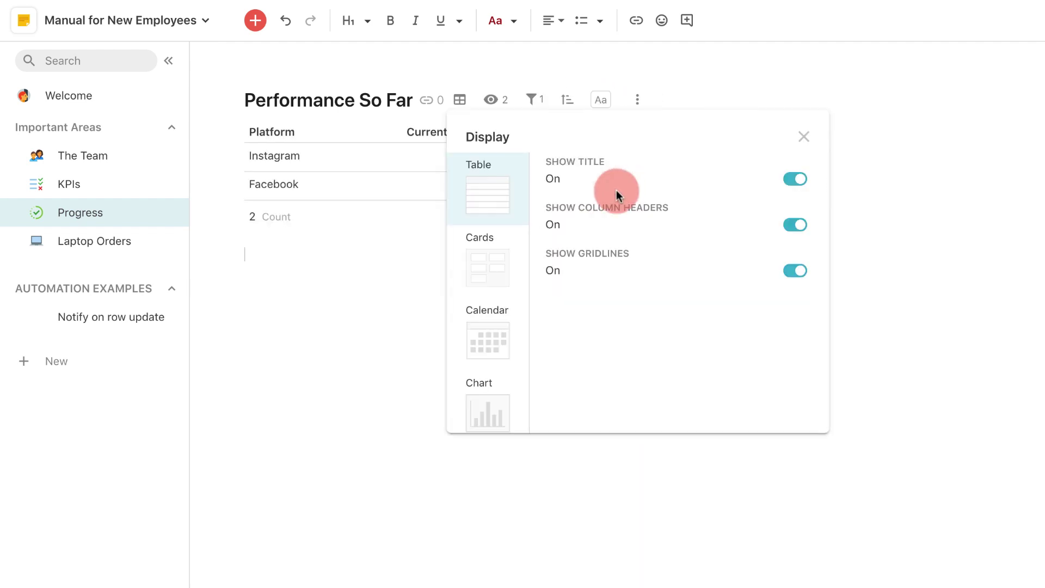
left_click(311, 295)
left_click(574, 168)
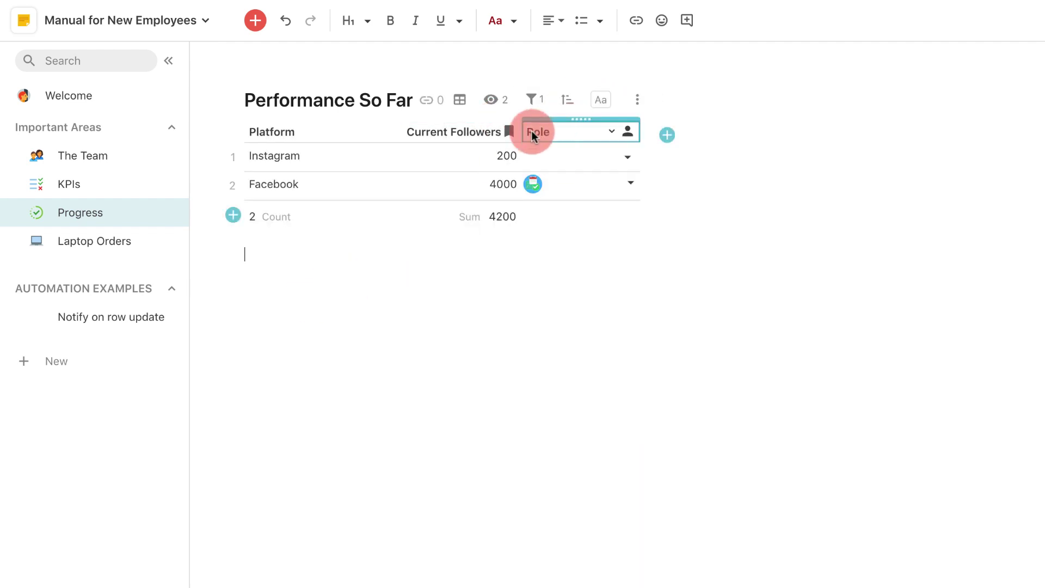
- Make the hidden Done? and Button columns visible in the Performance So Far table
left_click(491, 99)
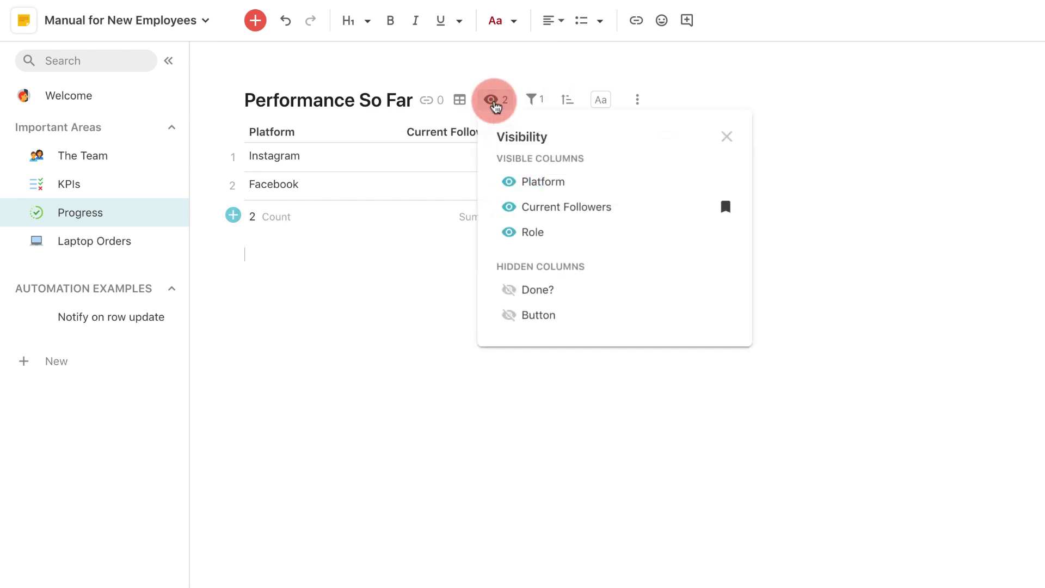
left_click(596, 300)
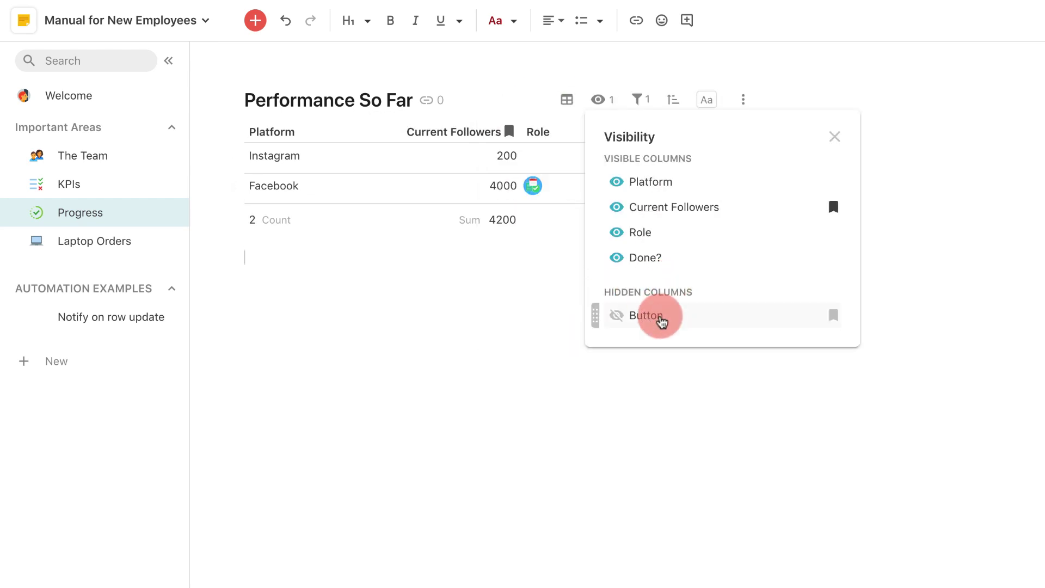
left_click(660, 320)
left_click(525, 387)
left_click(574, 314)
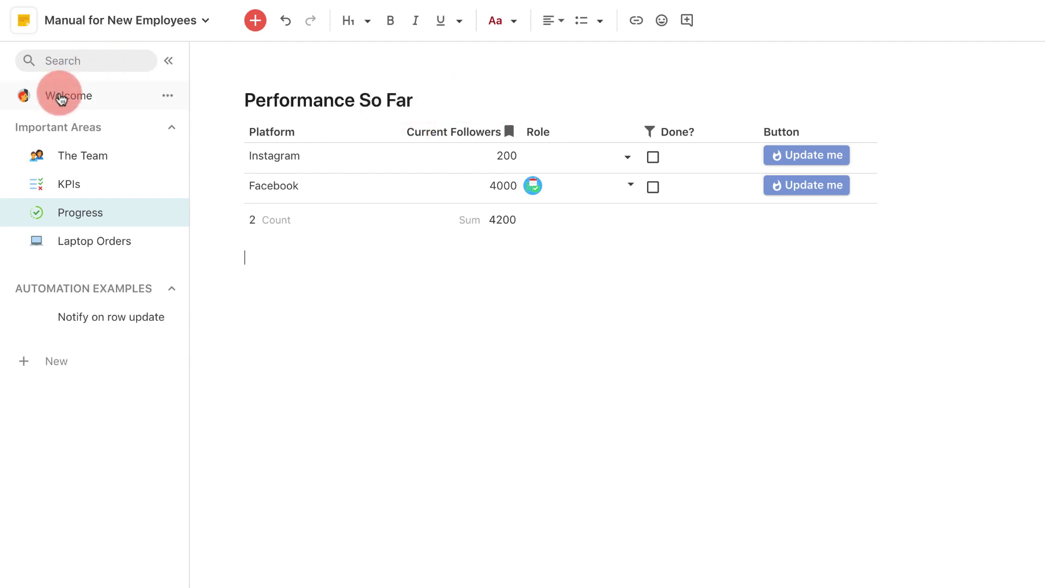
- Open the doc's Welcome page, and go to the list of all docs at coda.io/docs
left_click(61, 98)
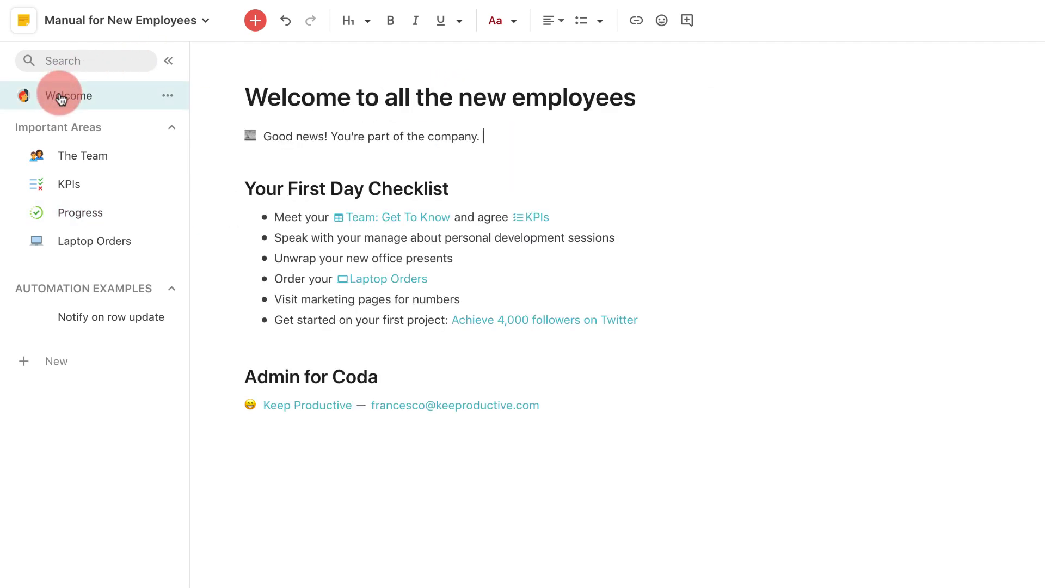
left_click(48, 32)
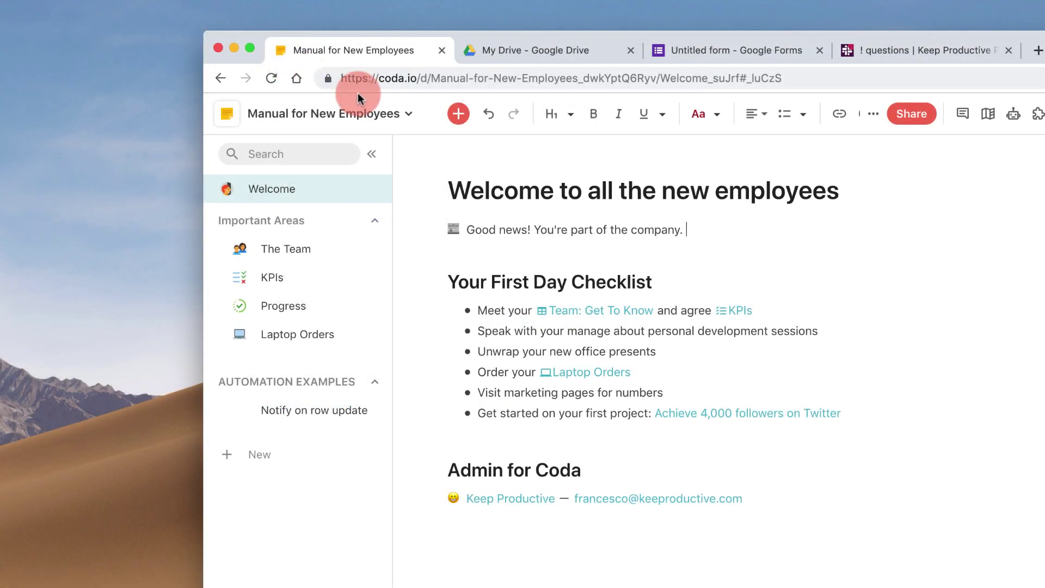
left_click_drag(417, 80, 1003, 200)
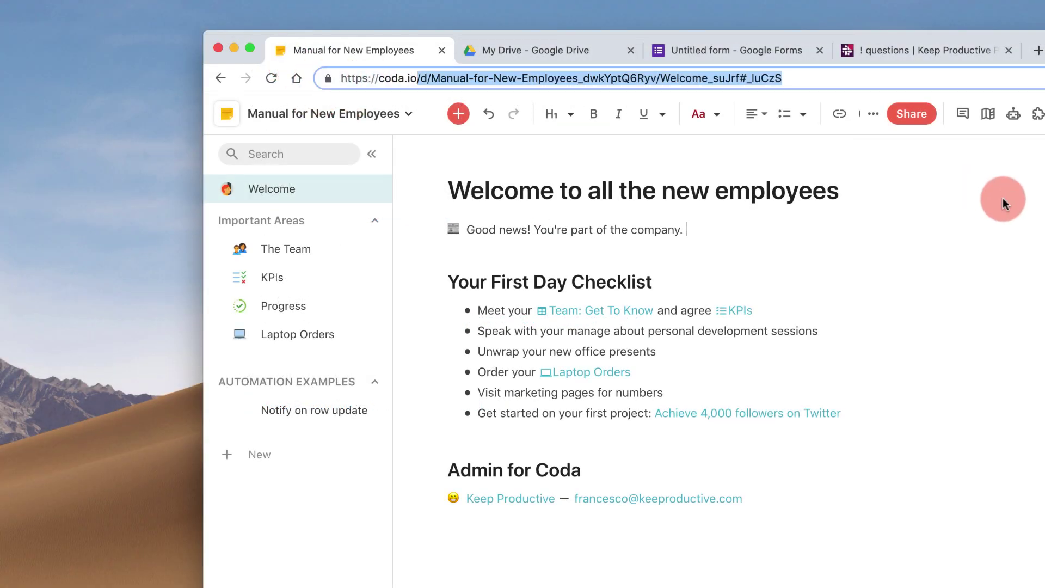
key("BackSpace")
key("Return")
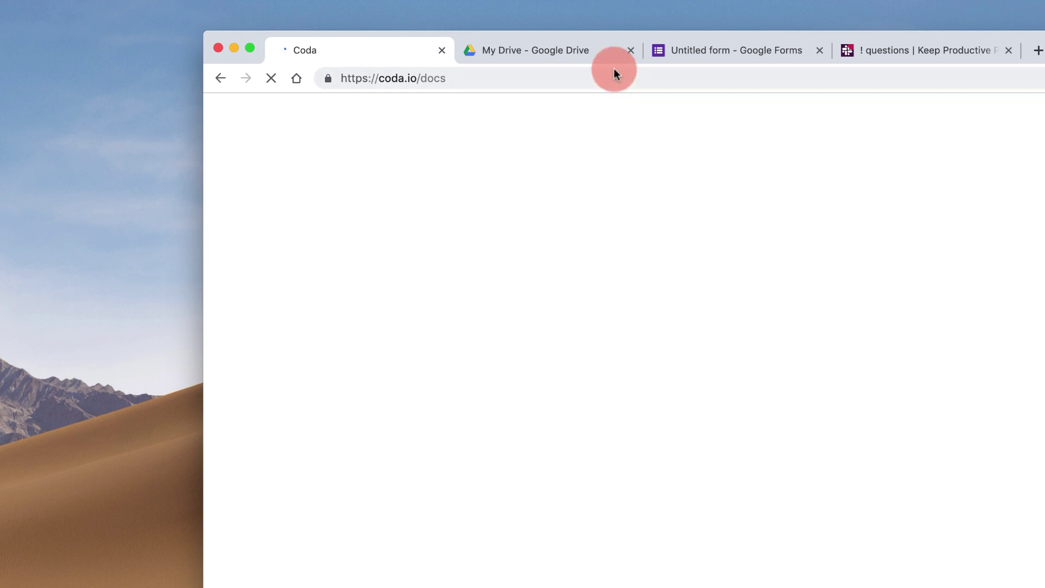
- Close the Google Drive, Google Forms and questions browser tabs, leaving only the Coda docs page open
left_click(632, 51)
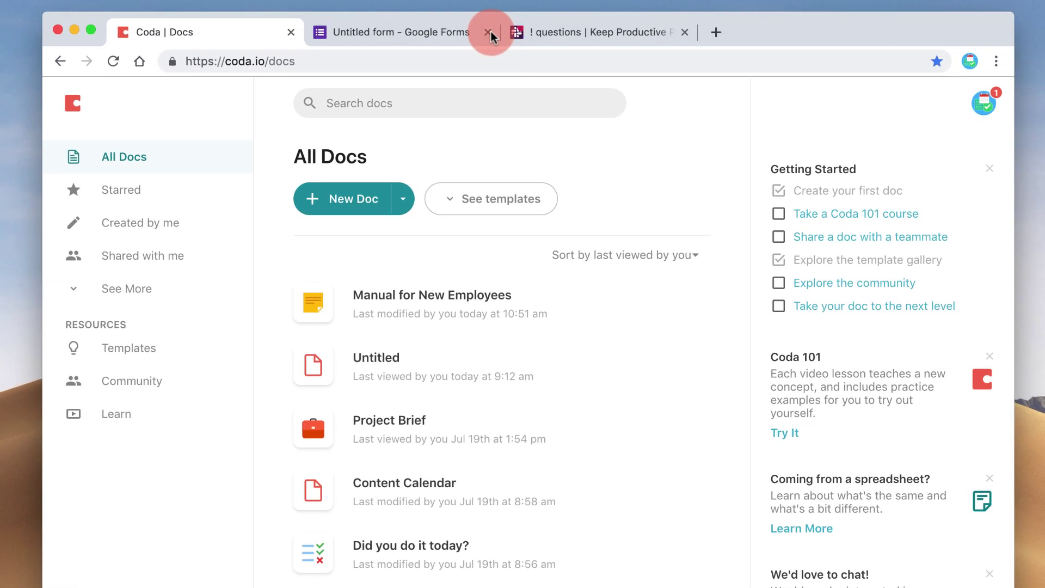
left_click(633, 51)
left_click(488, 32)
left_click(486, 207)
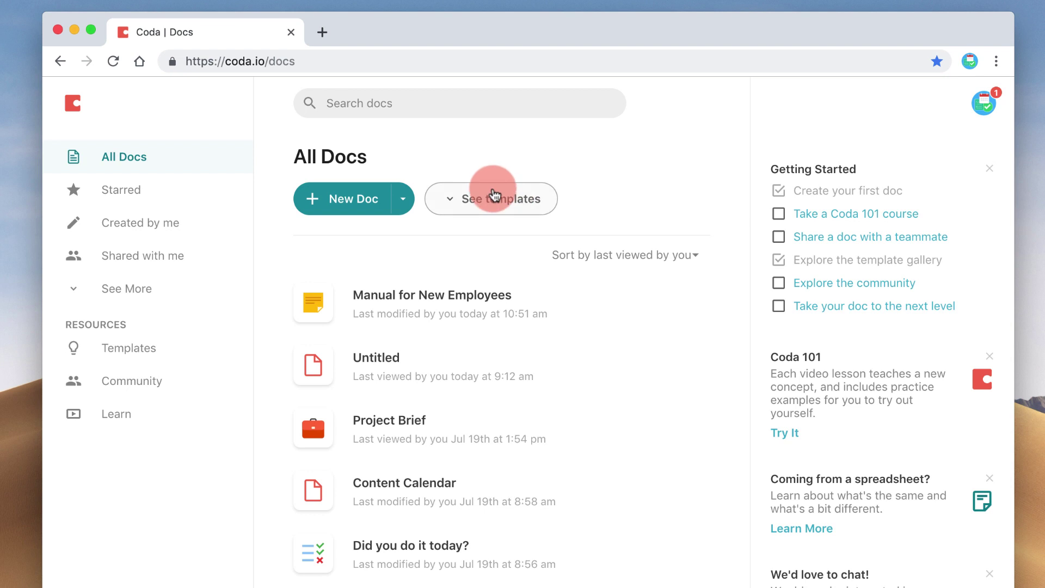
- Show the suggested templates, open the Template Gallery and browse the templates under From our makers
left_click(501, 201)
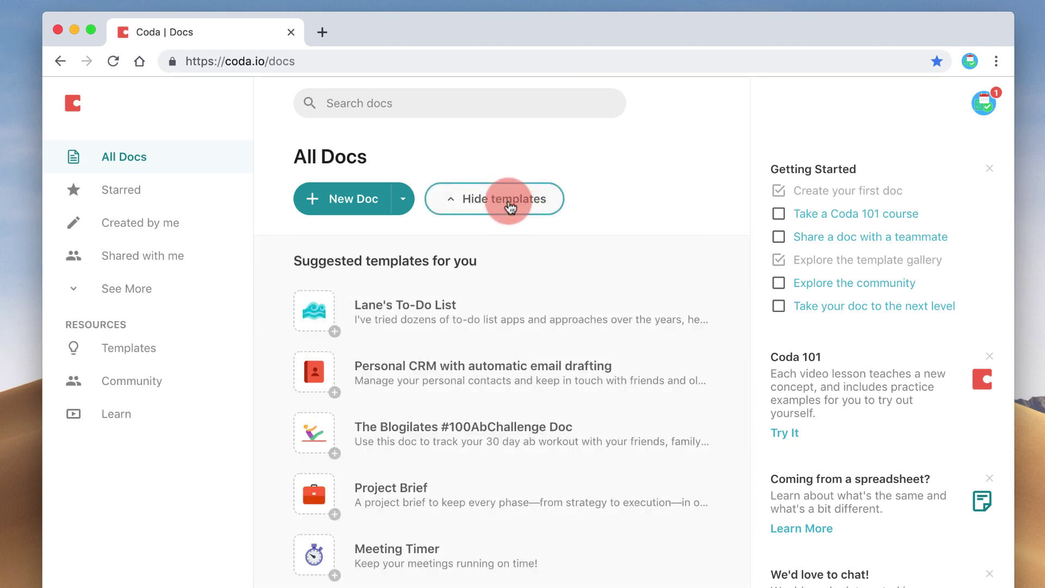
scroll(466, 431, "down", 2)
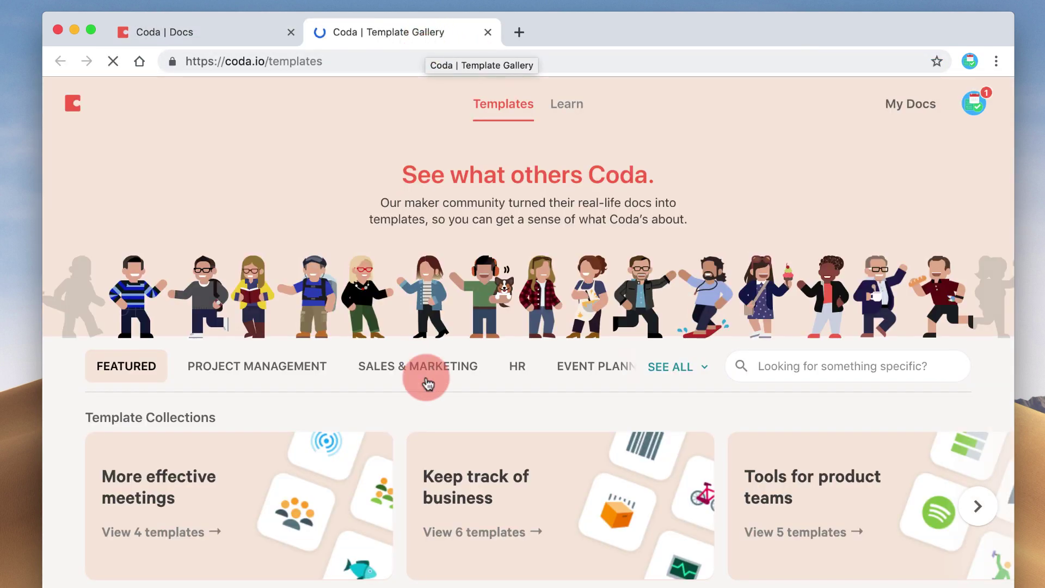
scroll(427, 384, "down", 10)
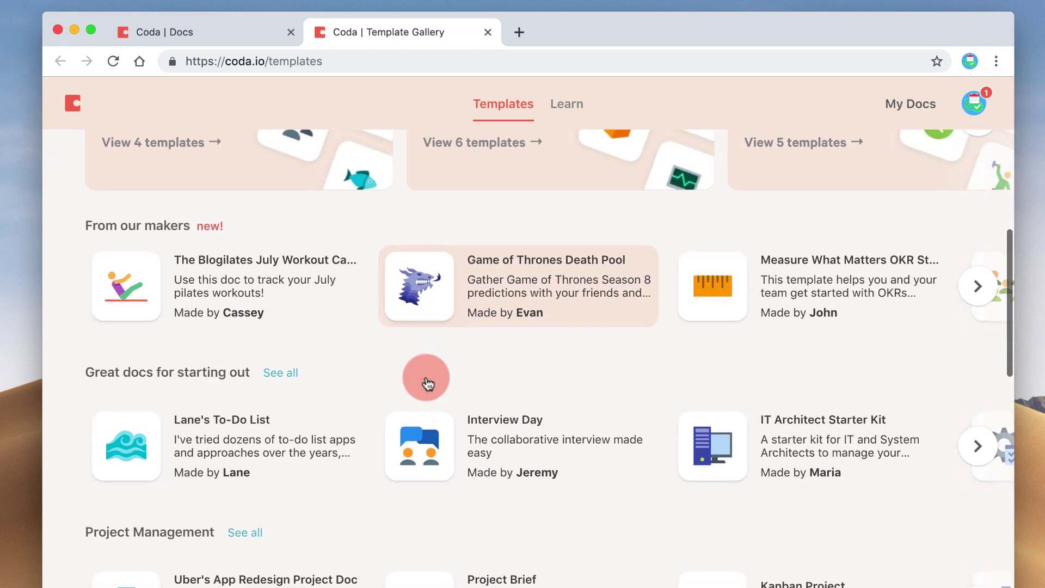
left_click(974, 285)
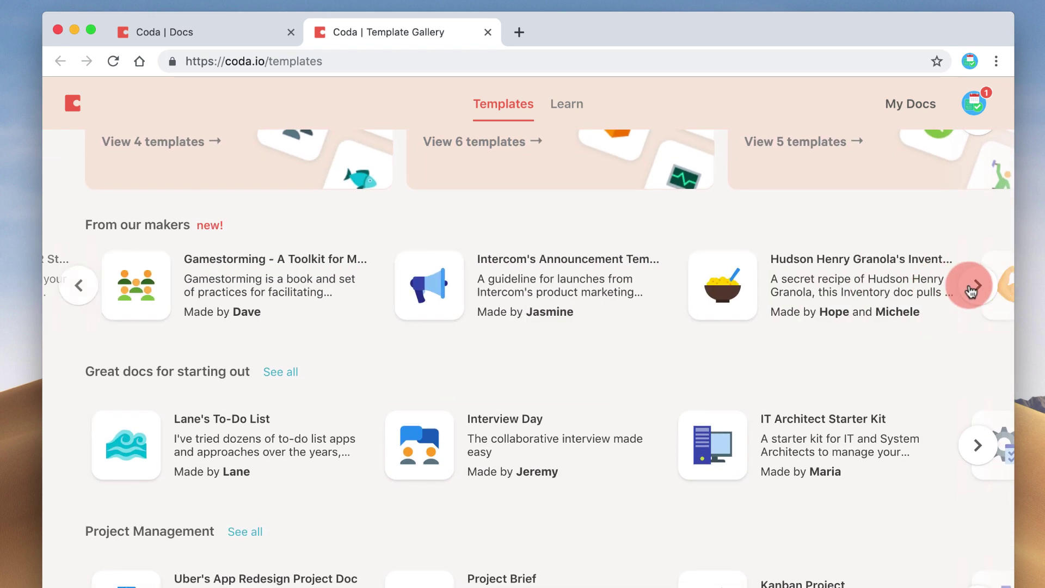
left_click(973, 287)
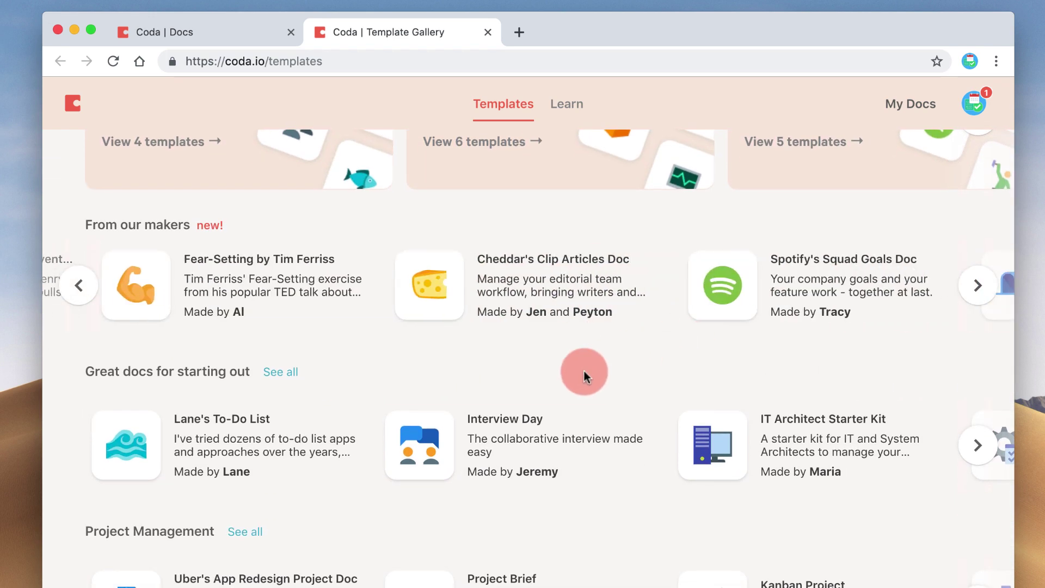
- Open the Lane's To-Do List template under Great docs for starting out and review its description and key features
scroll(490, 422, "down", 3)
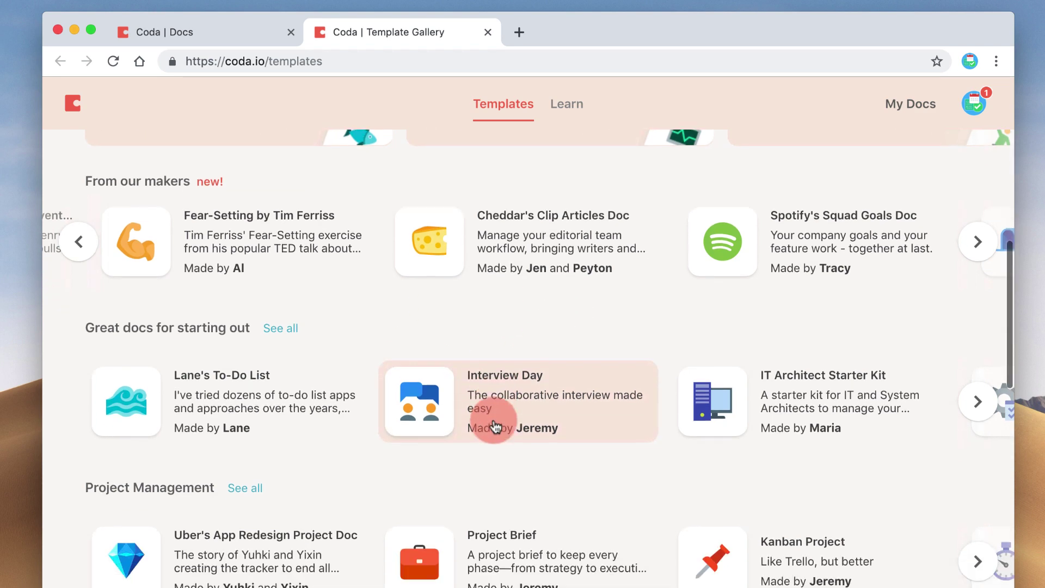
left_click(322, 319)
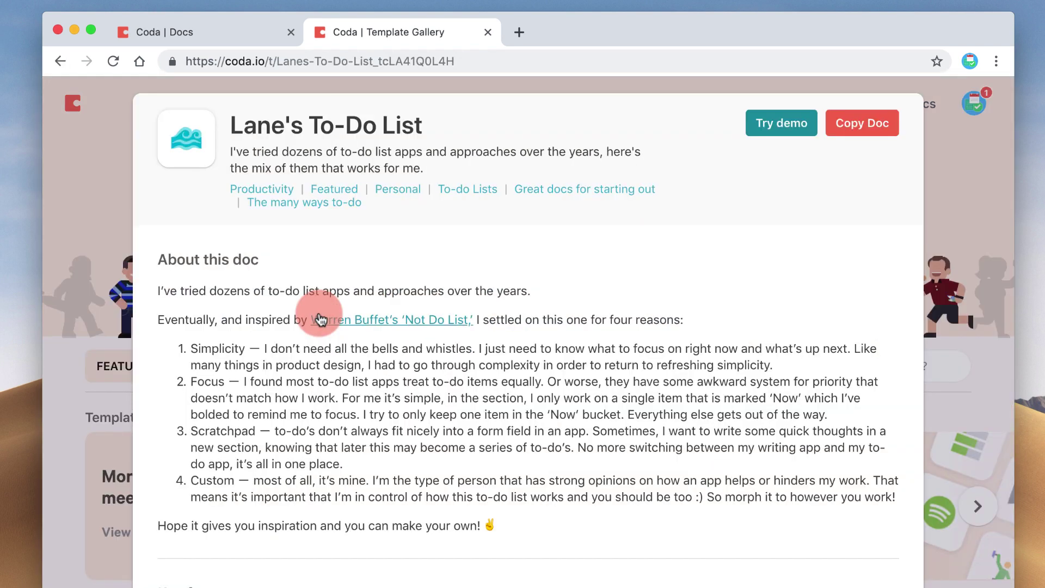
scroll(433, 405, "down", 6)
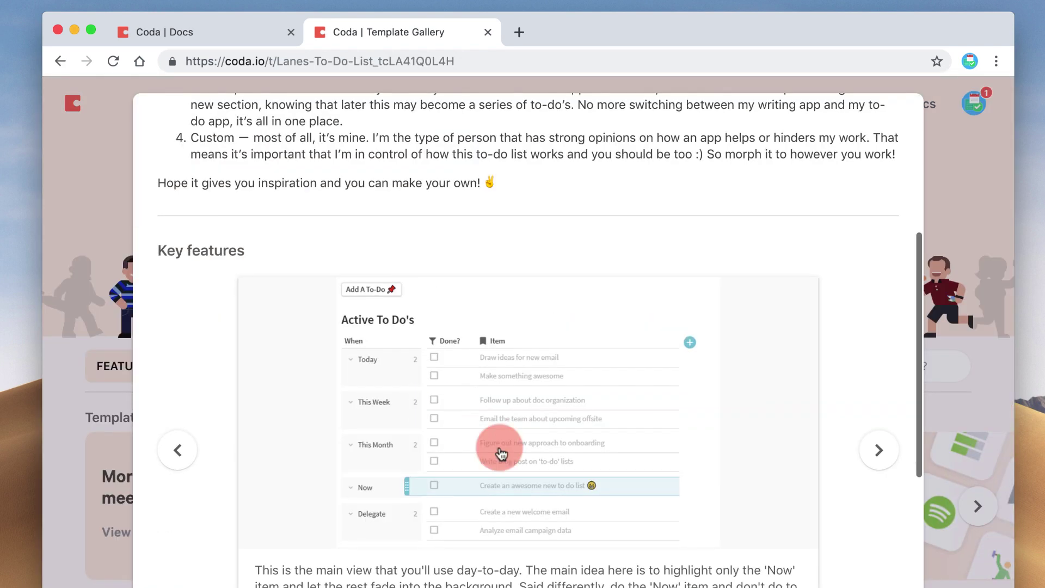
scroll(501, 454, "up", 6)
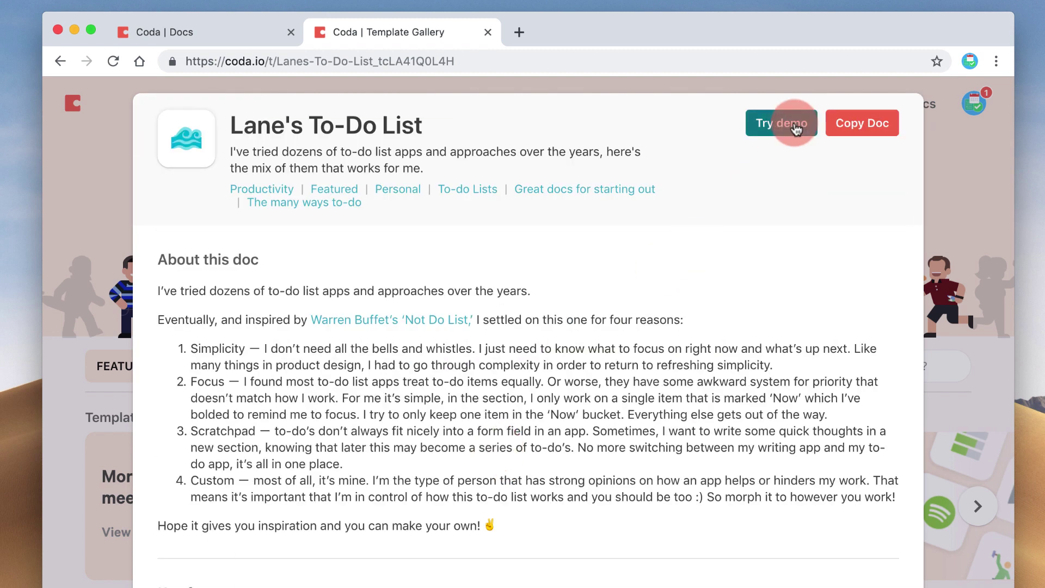
- Try to copy the Lane's To-Do List template, check the list of all docs for the copy, and return to the template
left_click(853, 128)
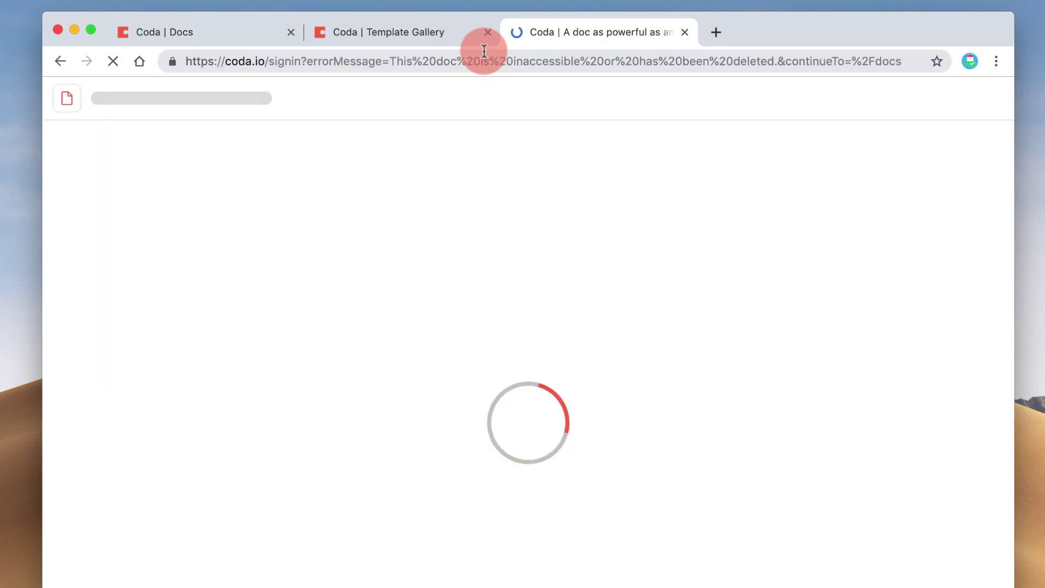
left_click(519, 403)
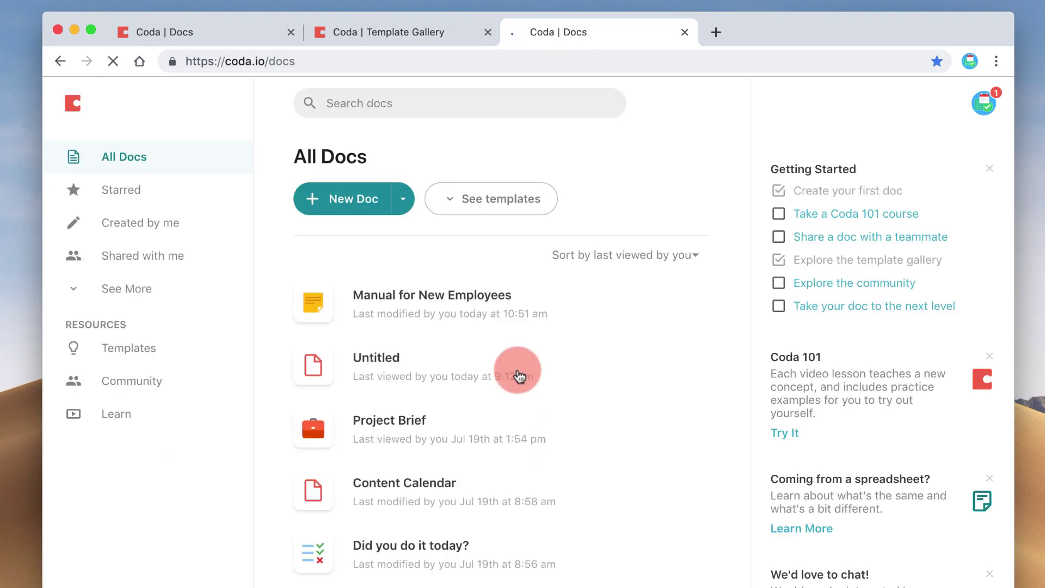
left_click(451, 33)
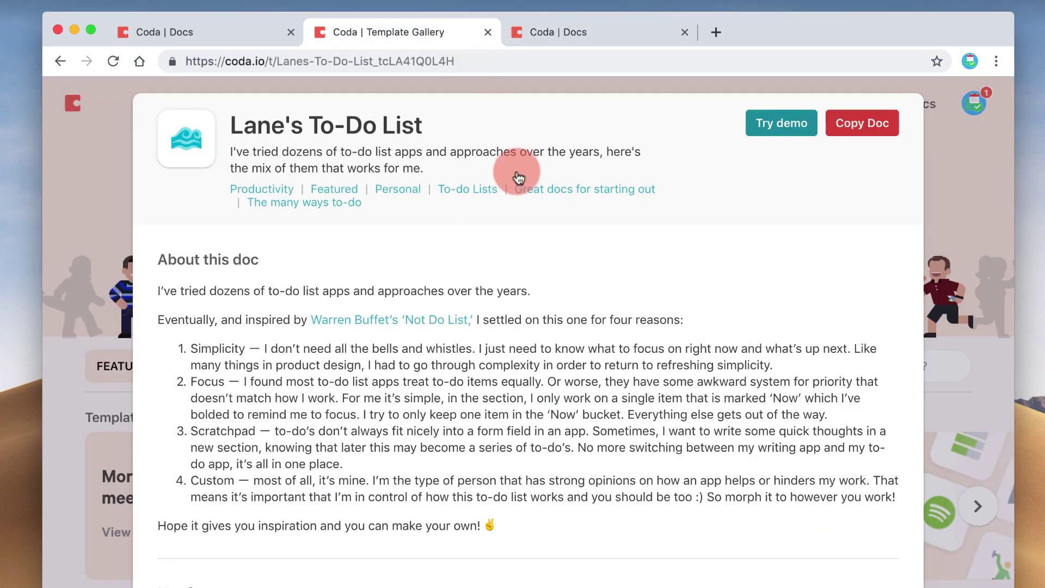
left_click(560, 34)
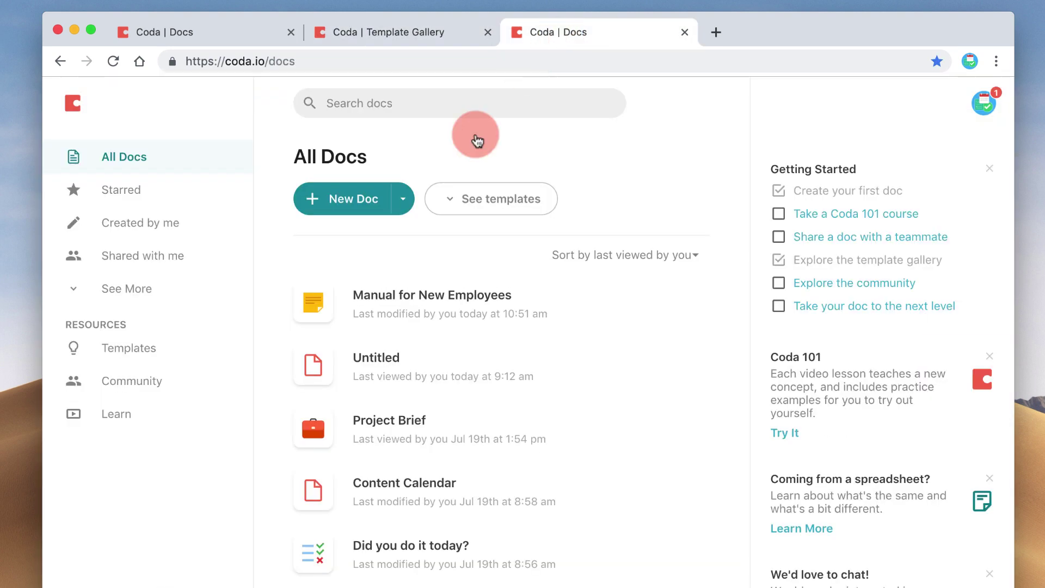
scroll(449, 444, "down", 15)
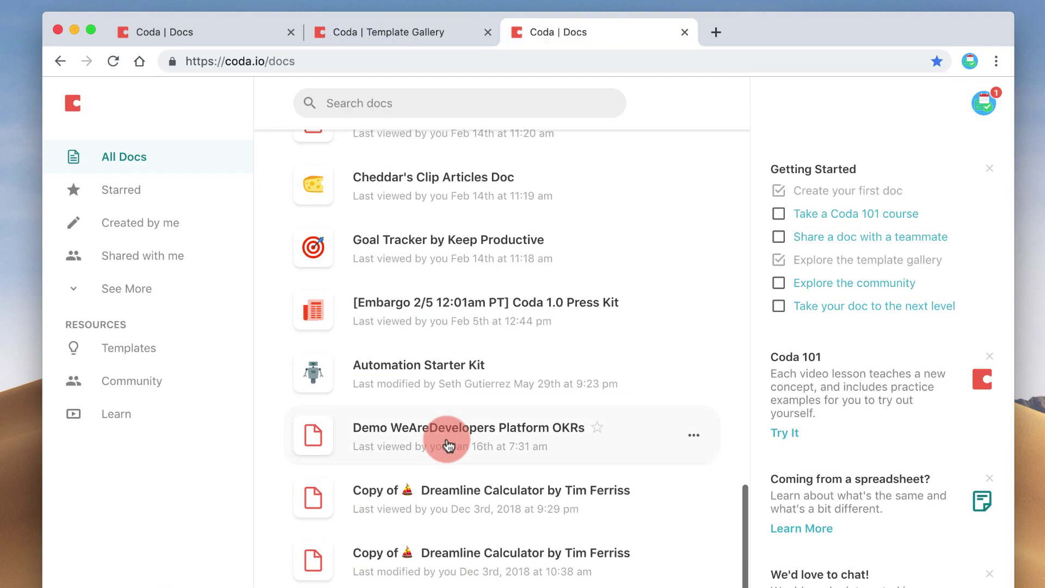
scroll(446, 440, "up", 15)
left_click(443, 28)
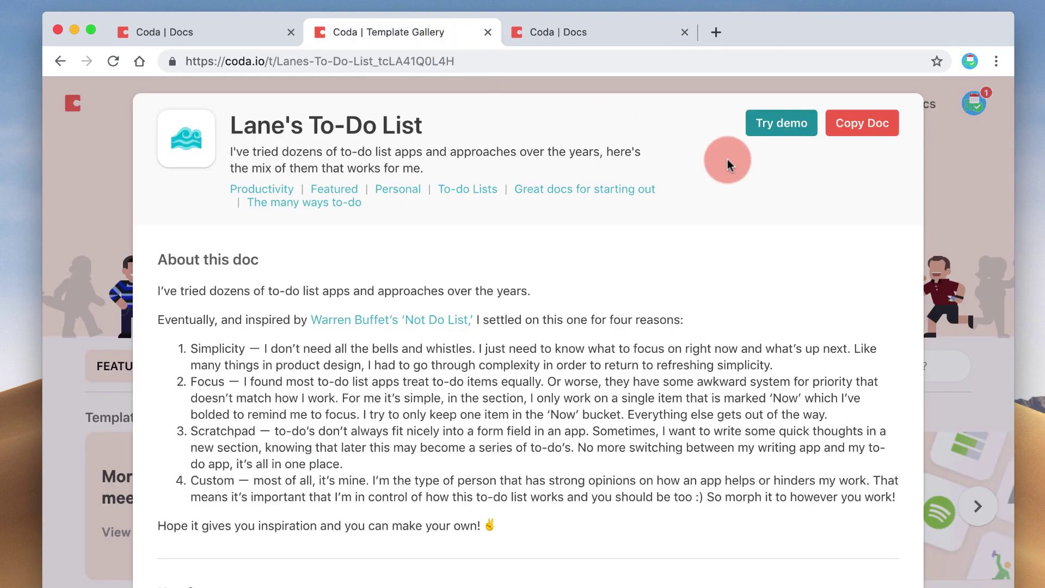
- Copy the Lane's To-Do List template into a doc and look through its Active List page under To do's
left_click(793, 121)
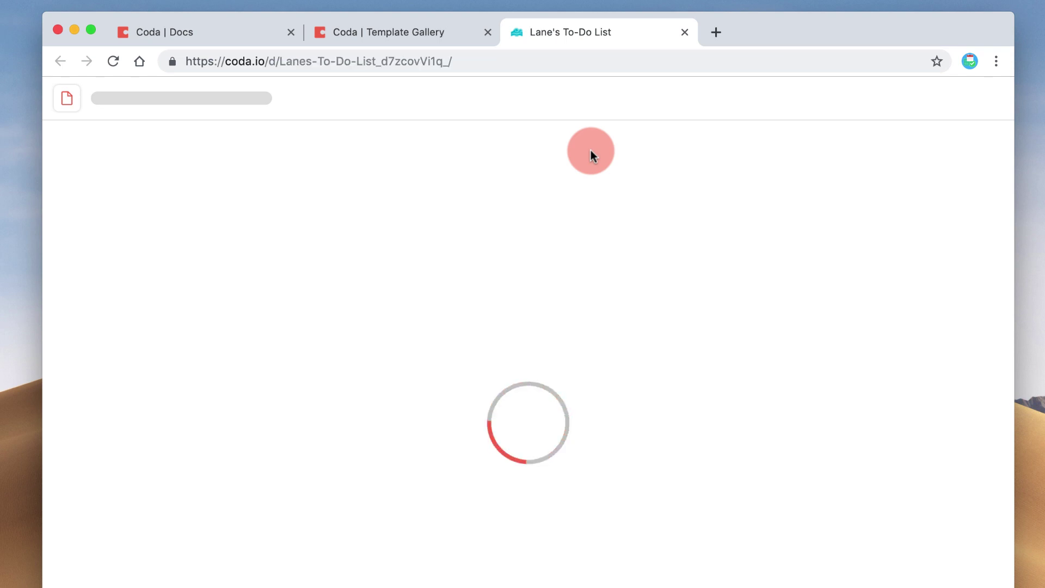
left_click(291, 175)
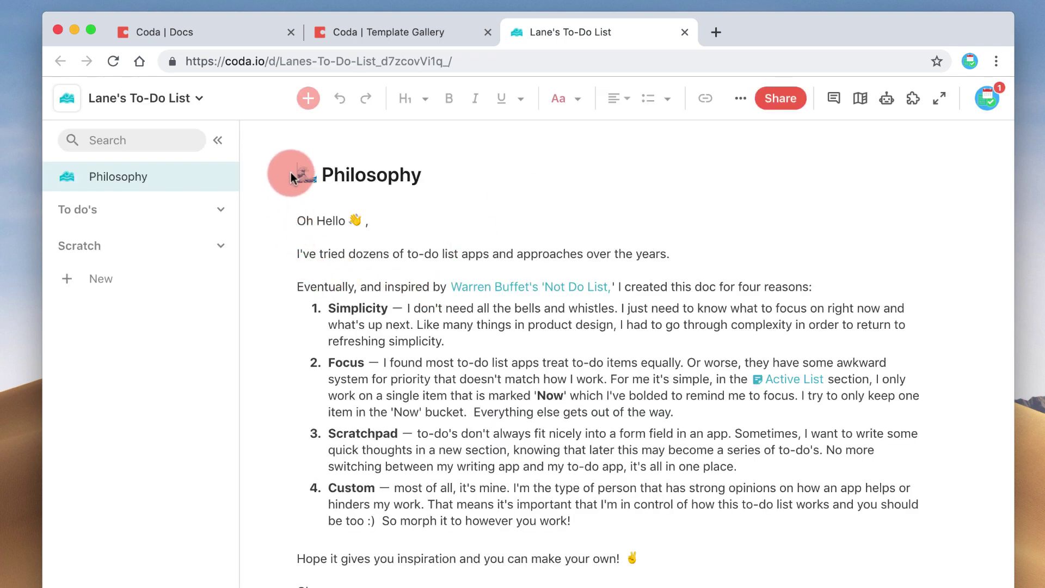
left_click(222, 212)
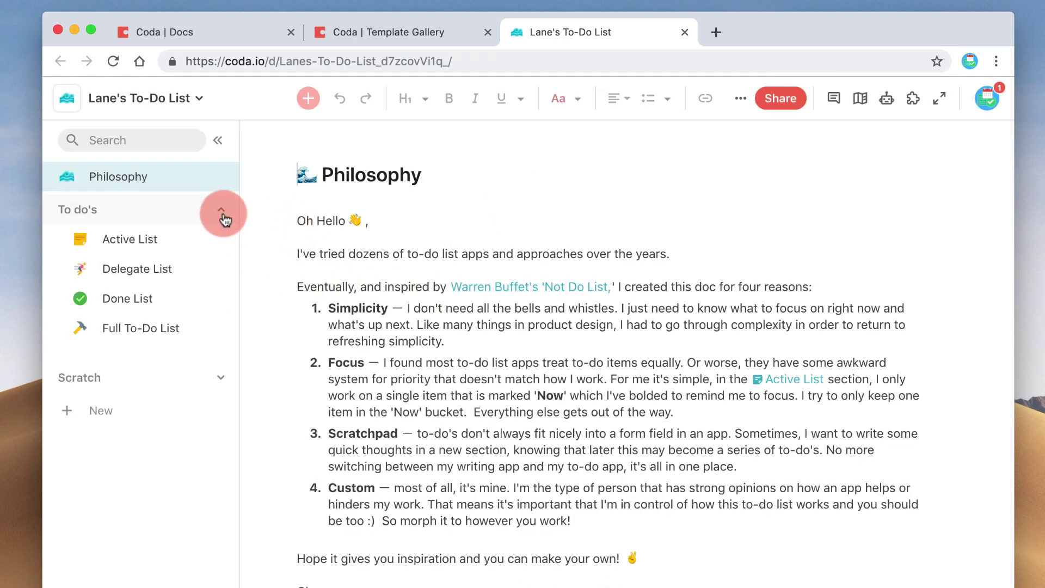
left_click(174, 253)
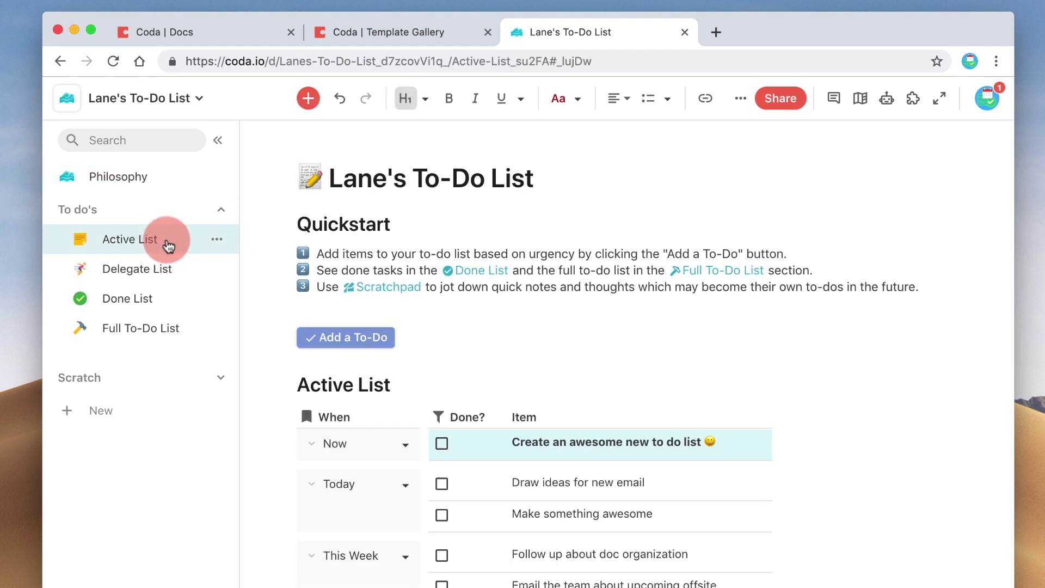
left_click(585, 458)
scroll(585, 459, "down", 3)
scroll(584, 459, "up", 1)
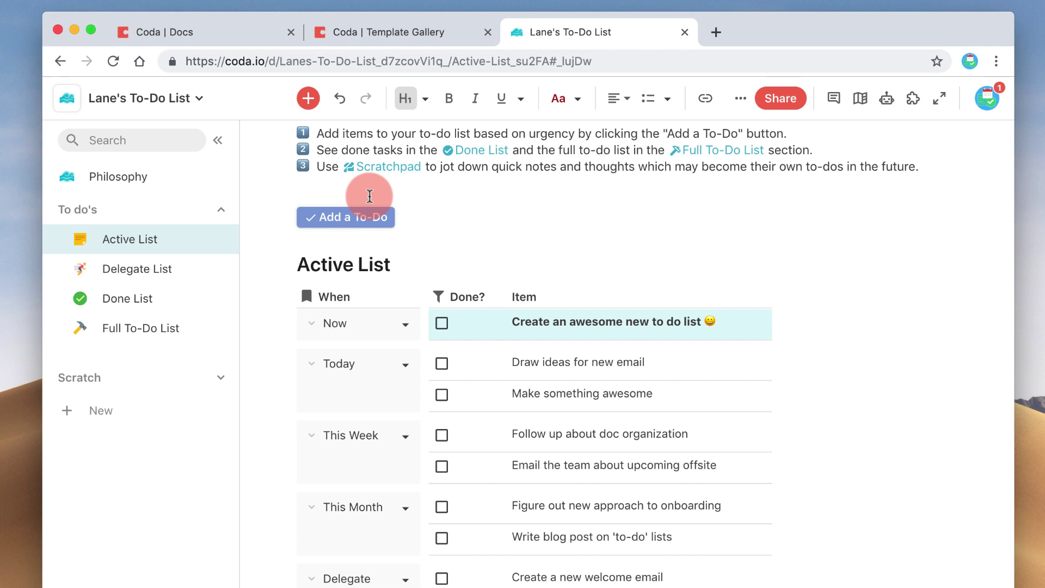
- Open the Done List page and examine its table's filter, column visibility and conditional formatting settings
left_click(124, 269)
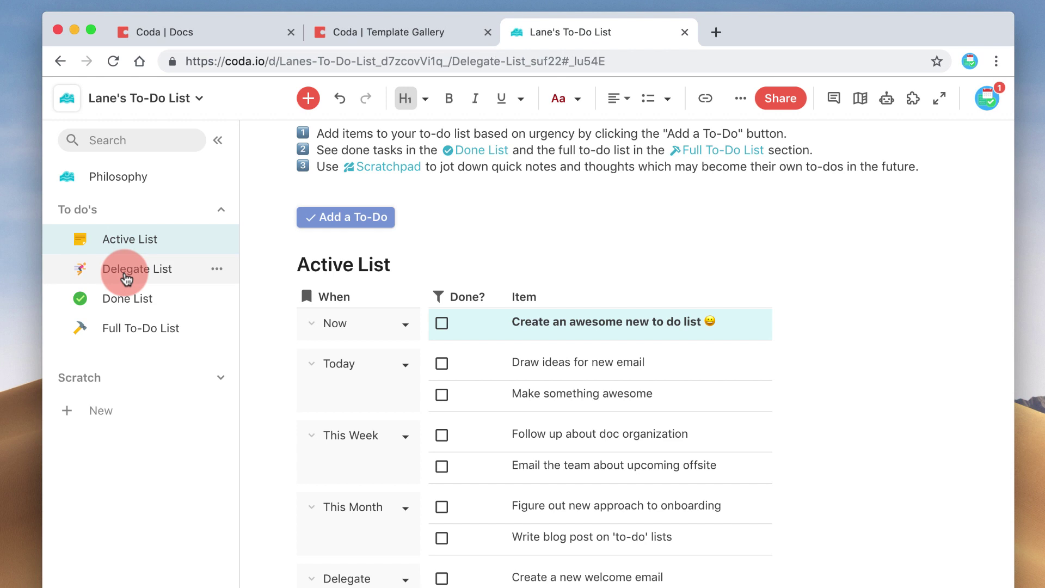
left_click(127, 302)
left_click(381, 279)
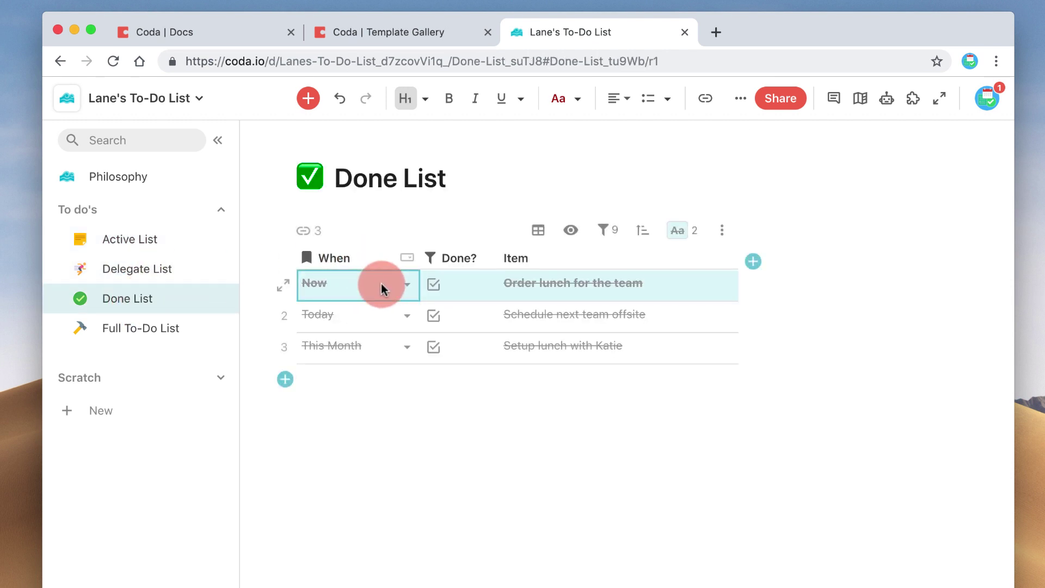
left_click(599, 234)
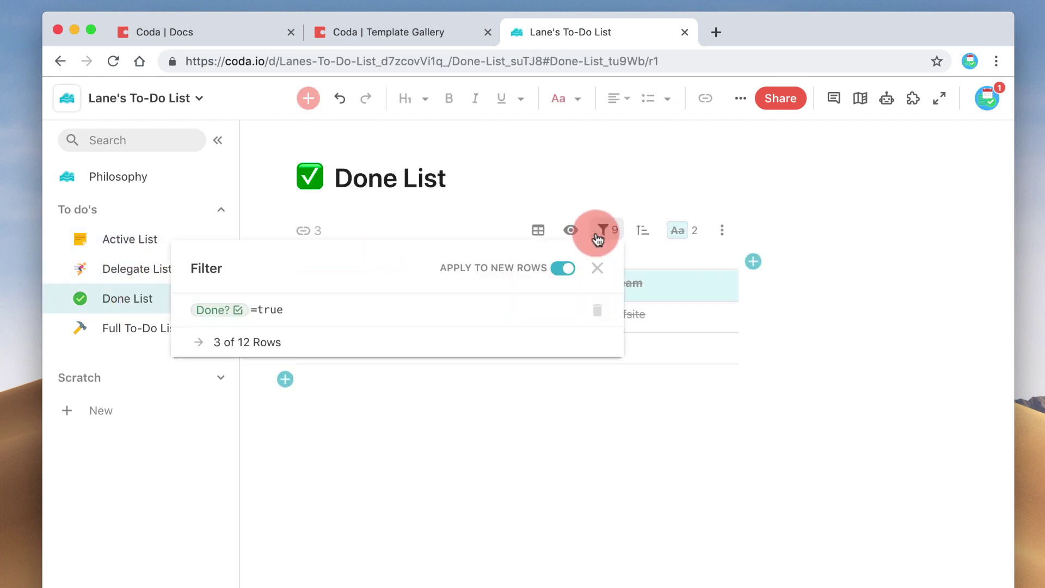
left_click(571, 229)
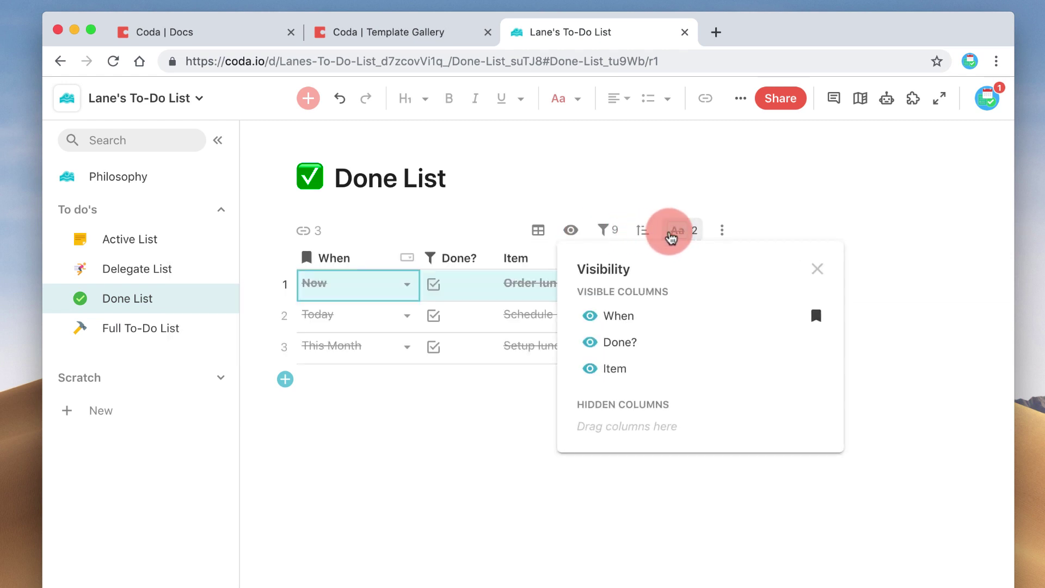
left_click(677, 230)
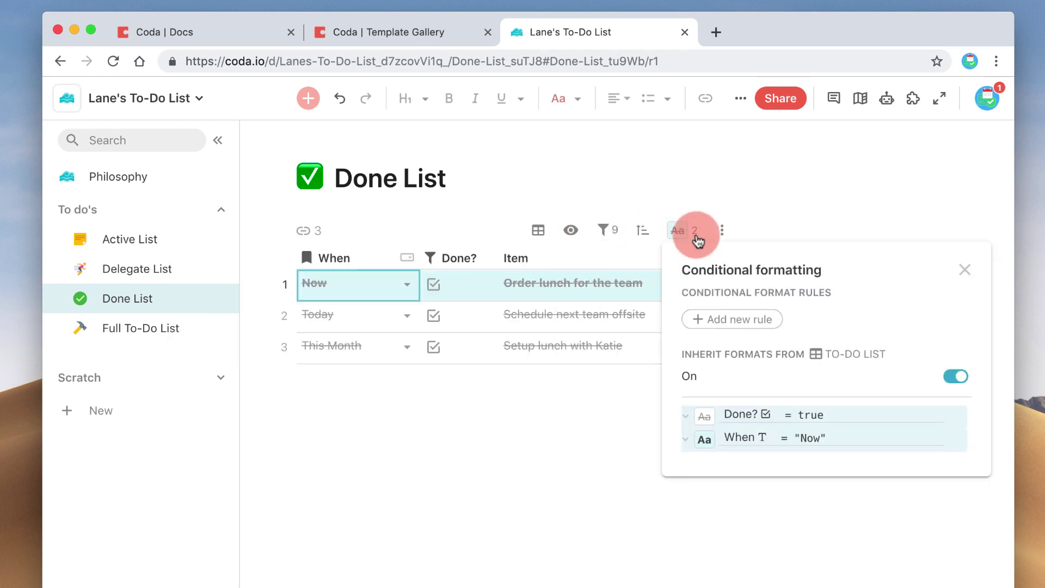
left_click(675, 203)
- Return to the Philosophy page and examine the doc's Packs, automations and Doc Map, expanding the map's Controls entry
left_click(144, 181)
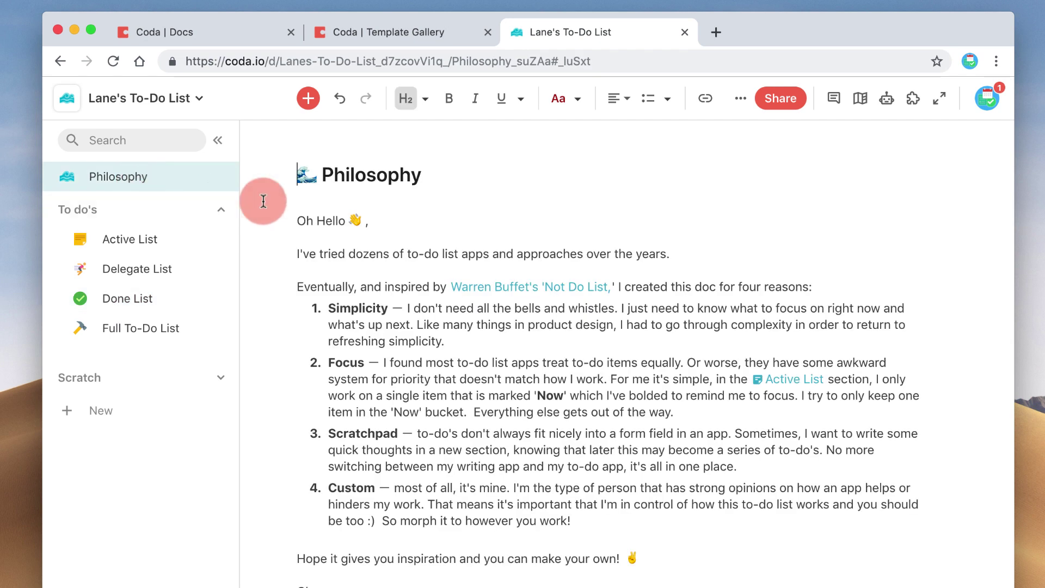
left_click(912, 97)
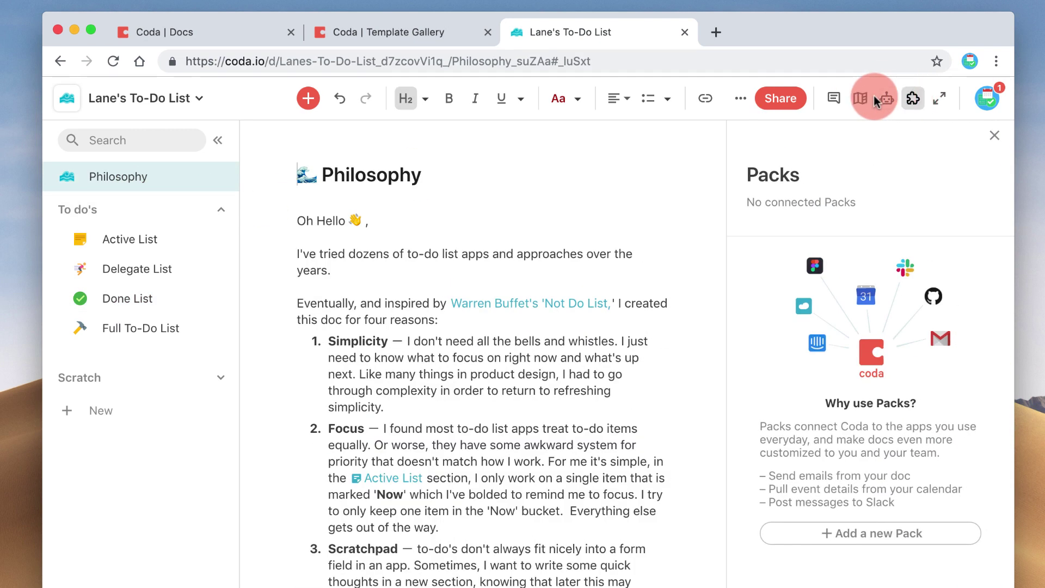
left_click(887, 98)
left_click(859, 99)
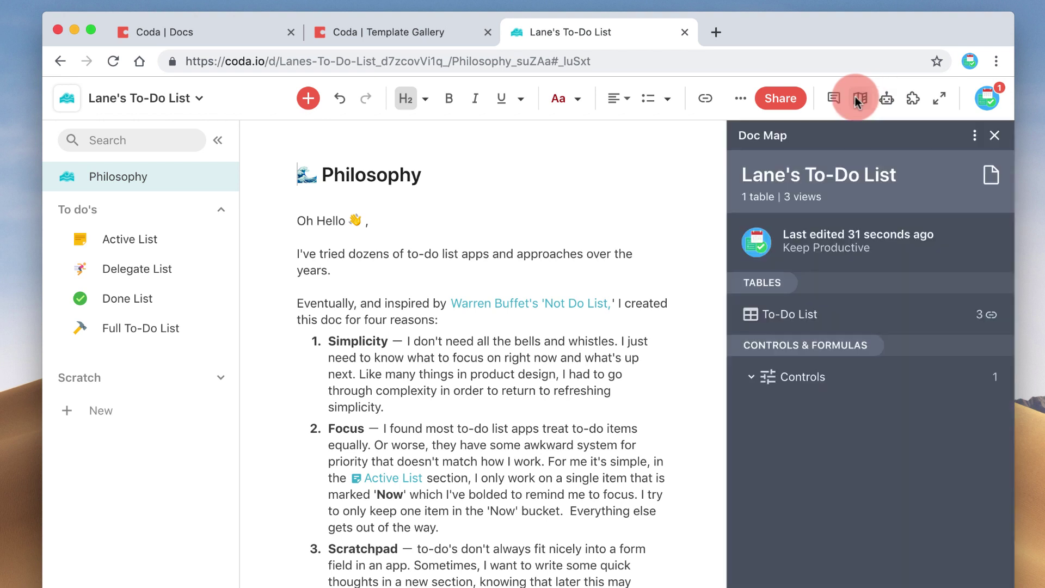
left_click(803, 381)
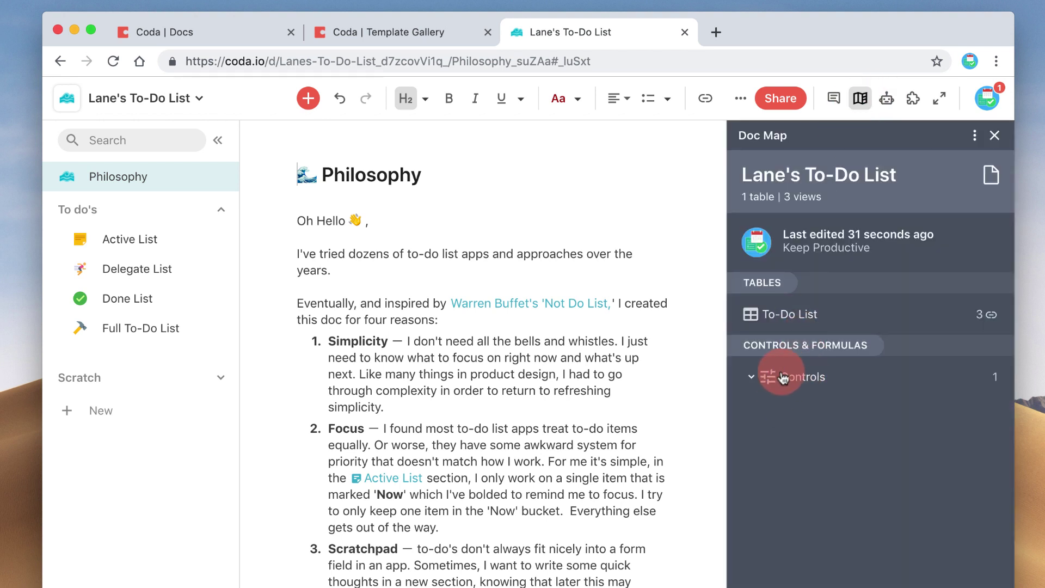
left_click(751, 376)
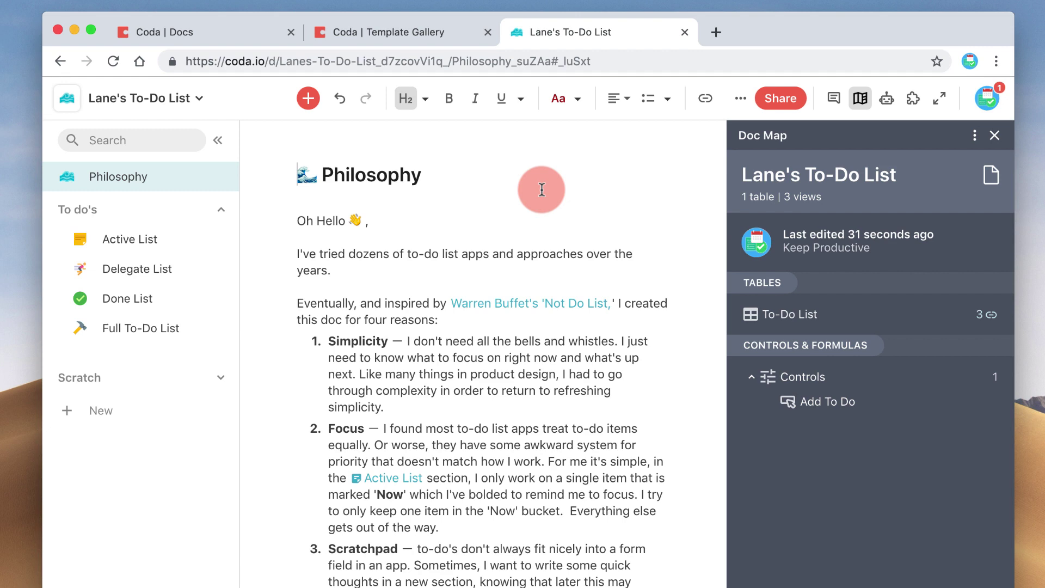
- Return to the Template Gallery, close the Lane's To-Do List details and browse the Template Collections
left_click(371, 32)
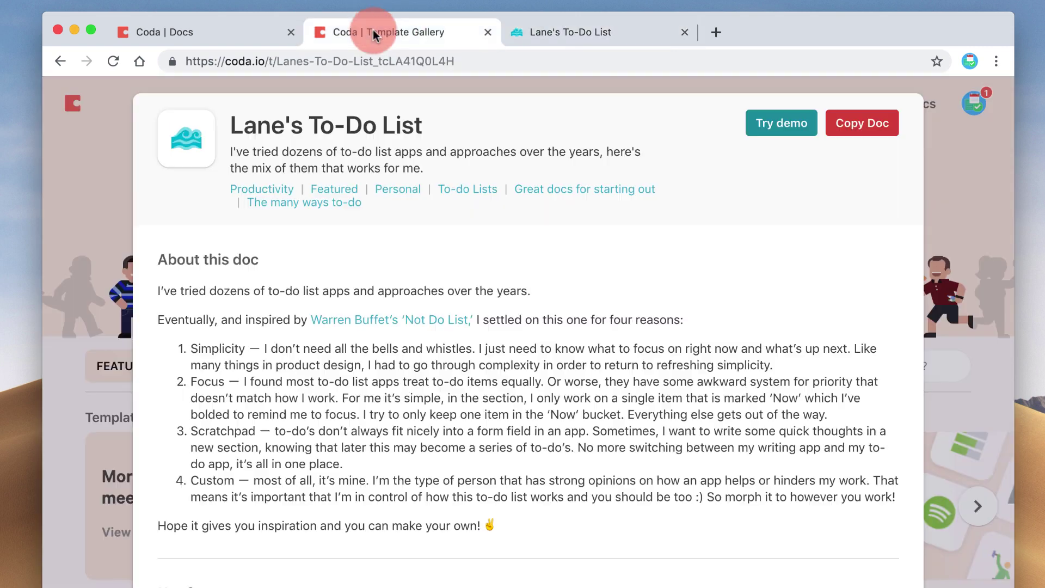
left_click(990, 143)
scroll(753, 345, "down", 6)
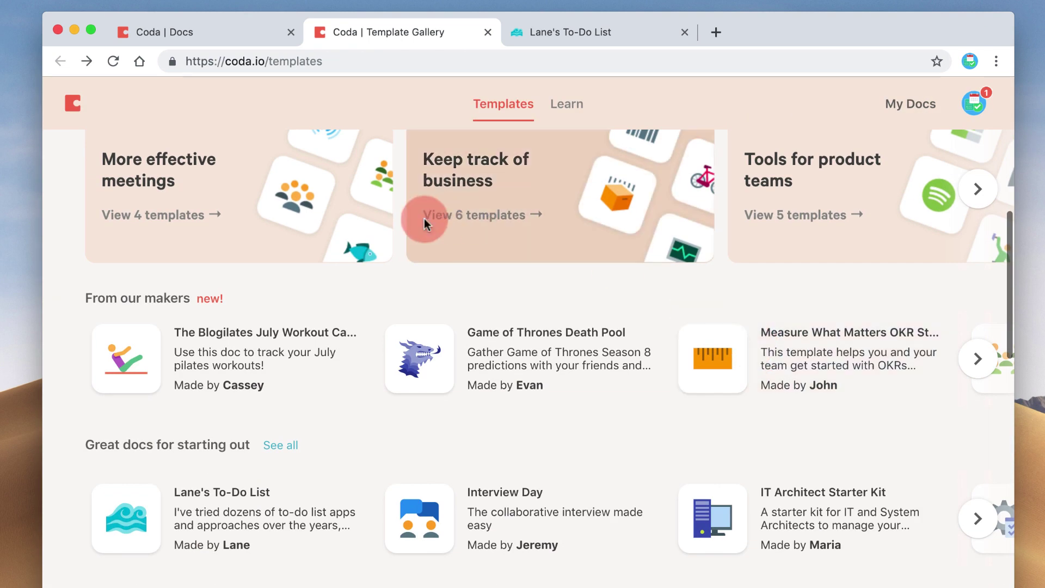
scroll(915, 215, "up", 3)
left_click(978, 267)
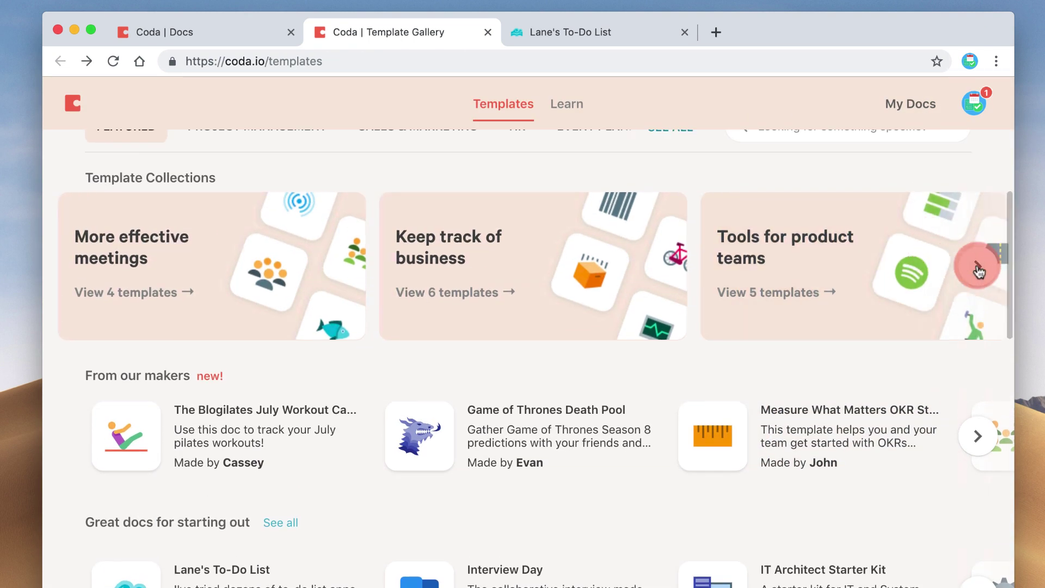
- Go back to the list of all docs and open the Progress page of the Manual for New Employees doc
left_click(163, 33)
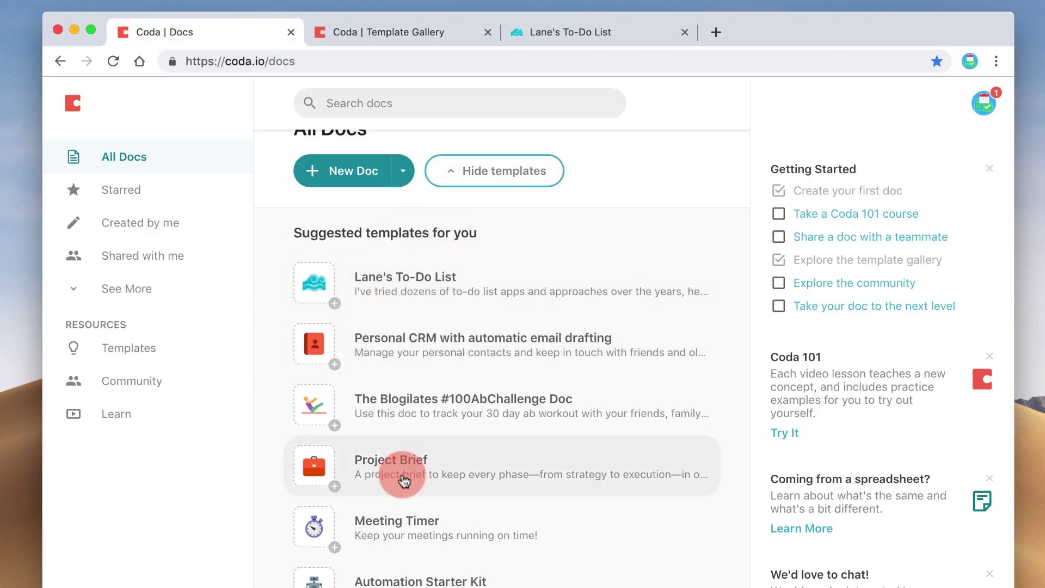
scroll(327, 452, "down", 5)
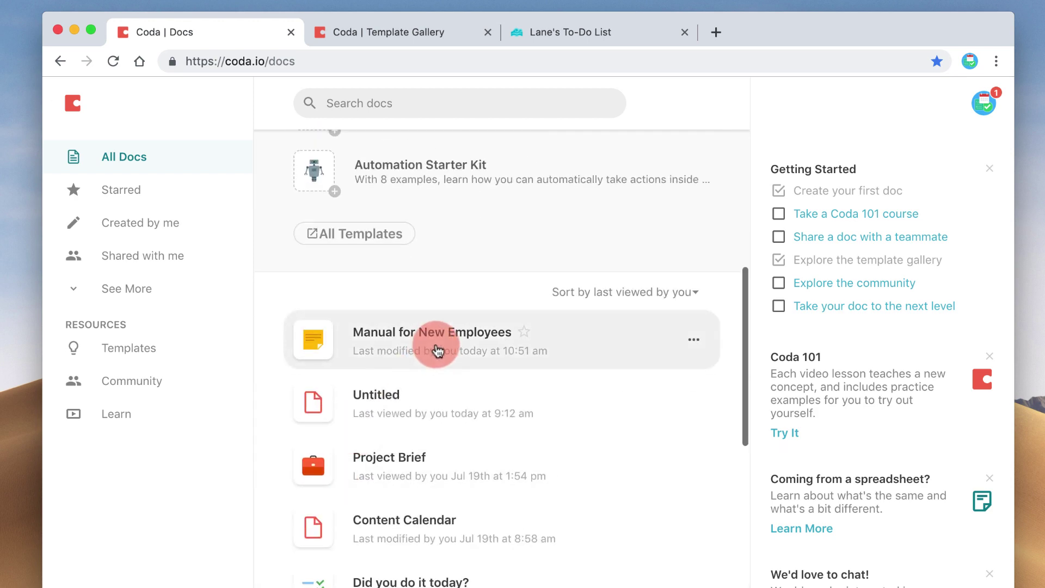
left_click(435, 347)
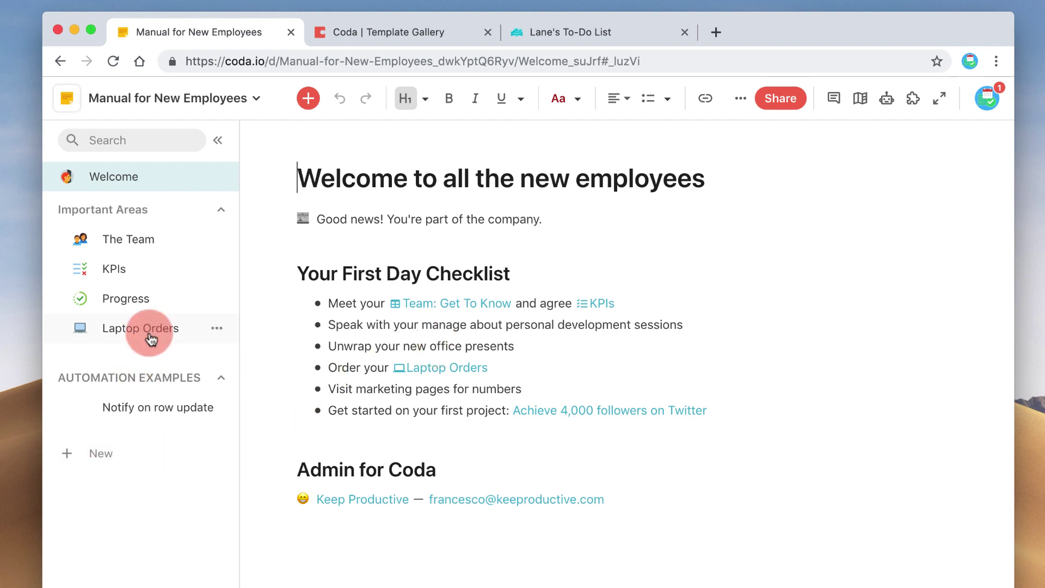
left_click(138, 302)
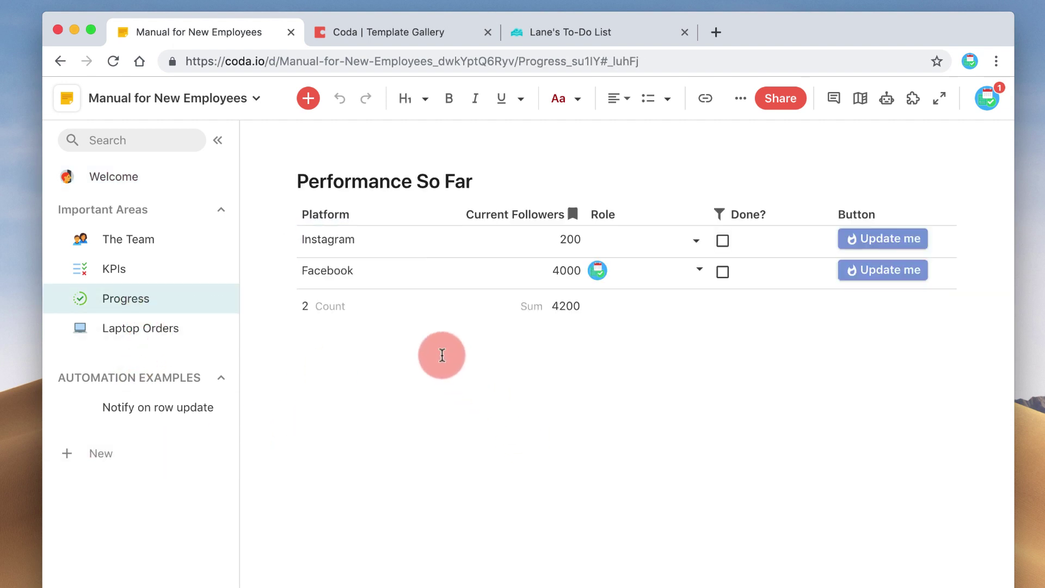
- Add an empty line below the Performance So Far table and show the templates available for insertion
key("Return")
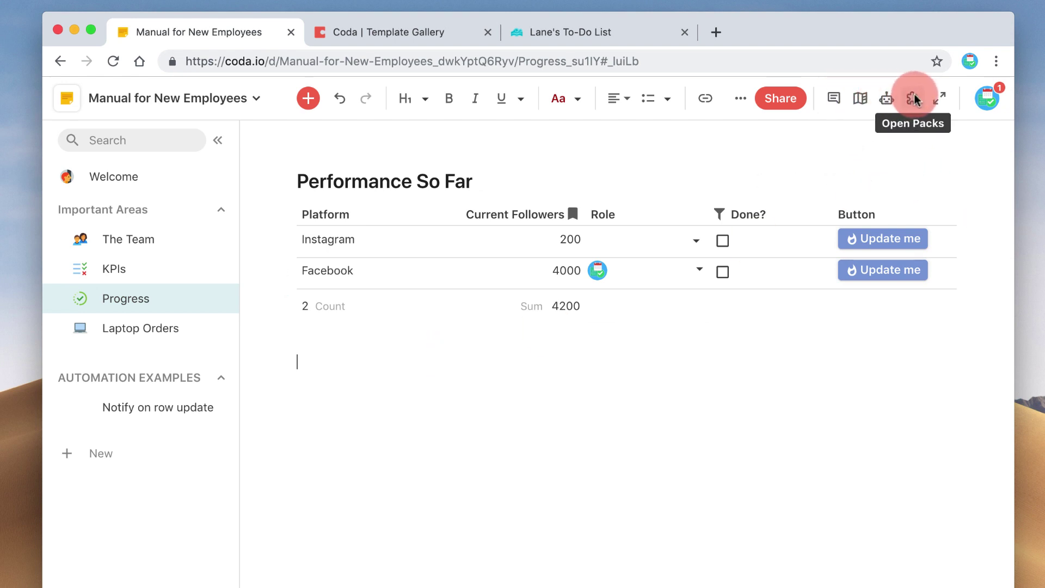
left_click(307, 97)
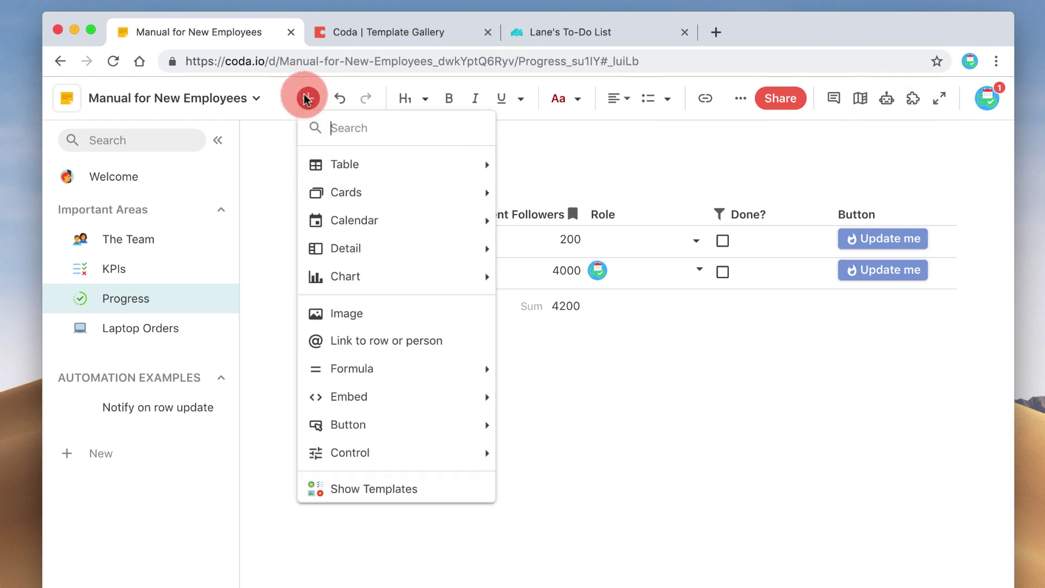
left_click(394, 490)
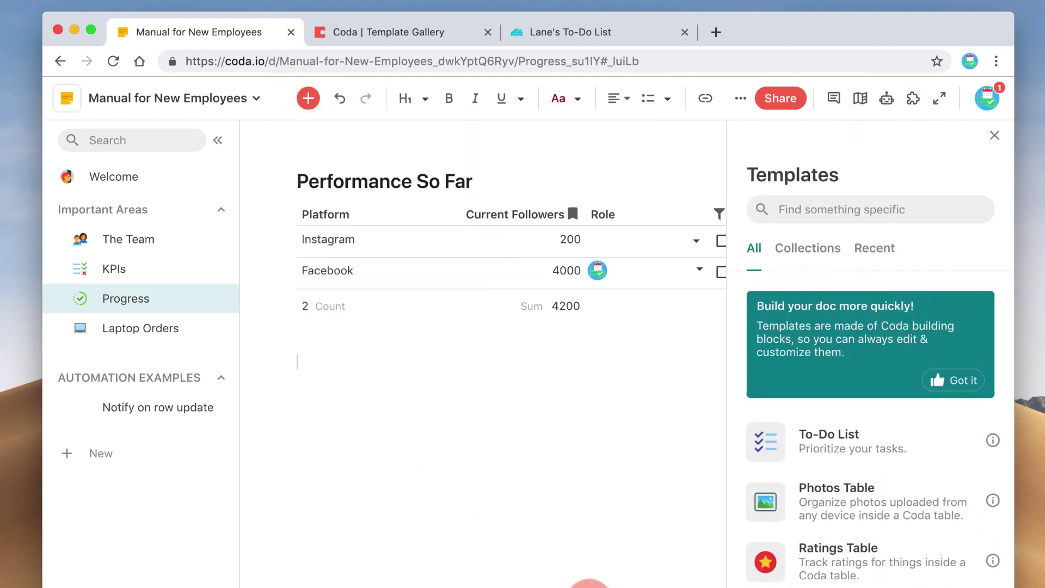
- Search the templates for "content" and insert the Content Calendar template below the Performance So Far table
left_click(837, 222)
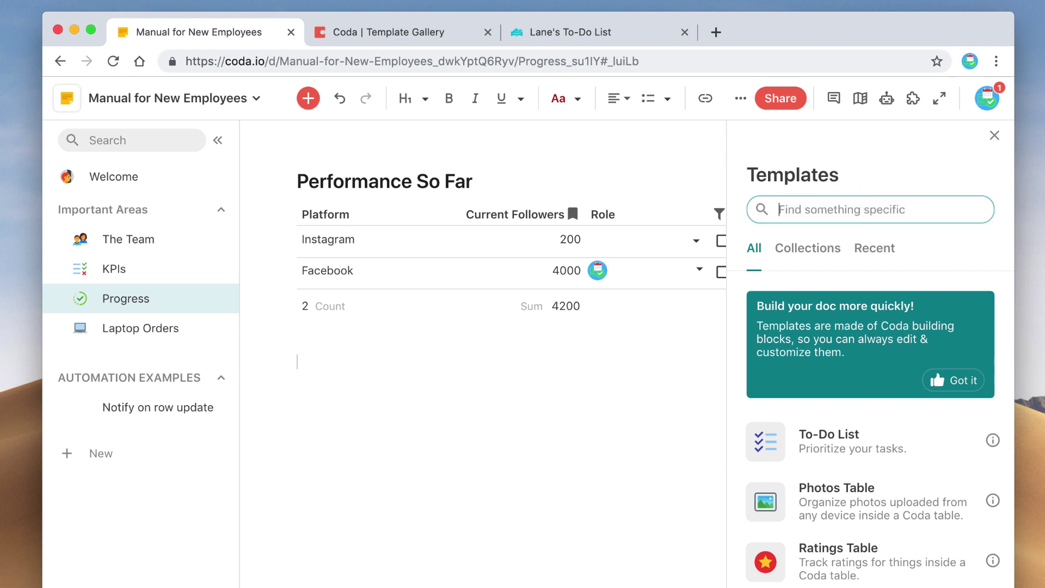
type("content")
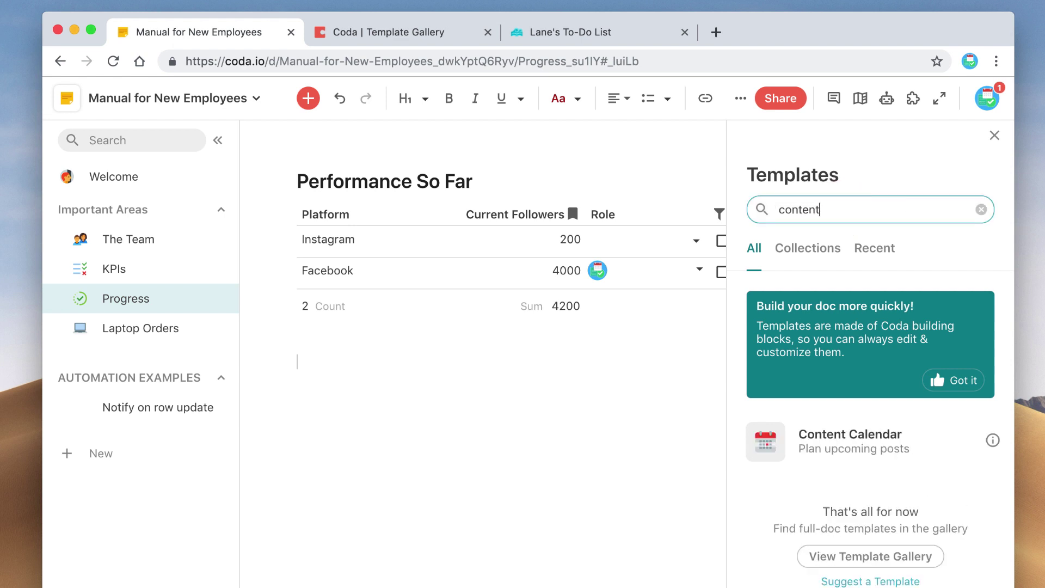
left_click_drag(875, 420, 458, 425)
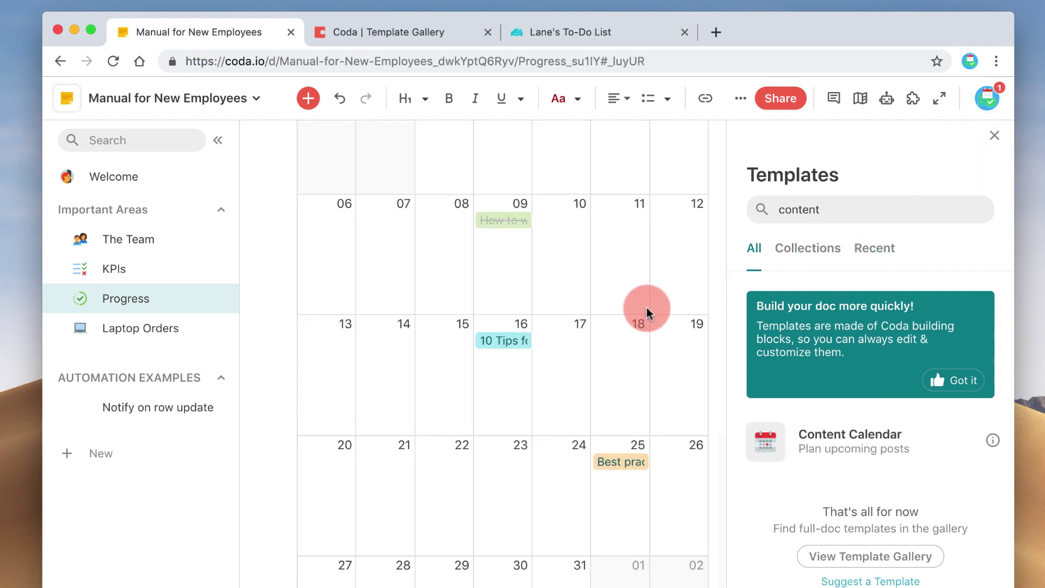
- Examine the inserted content calendar, including its Month, Week and Day options and the Content List table
scroll(647, 312, "up", 4)
scroll(647, 312, "up", 1)
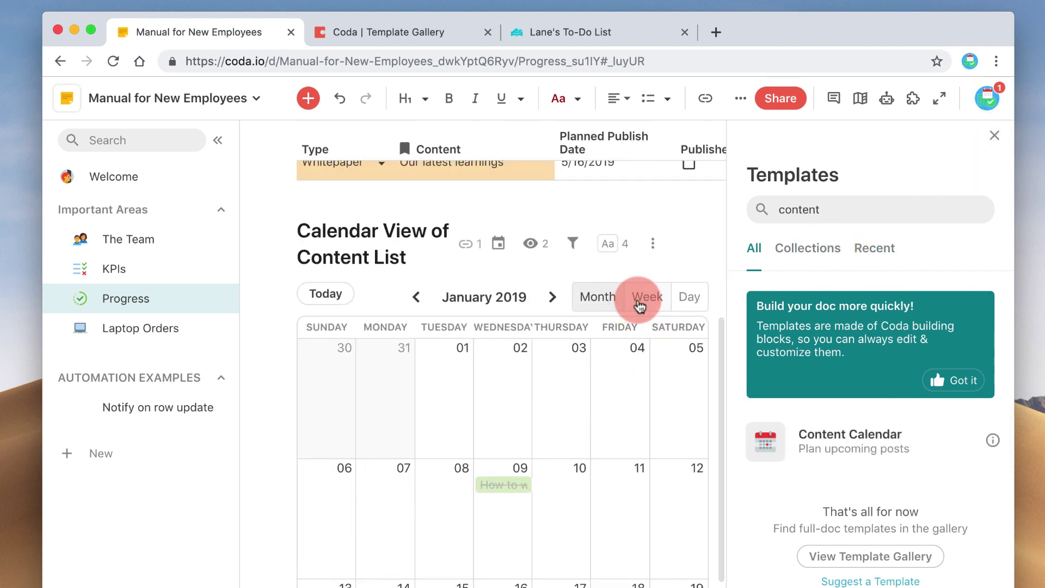
left_click(656, 304)
left_click(683, 304)
left_click(599, 297)
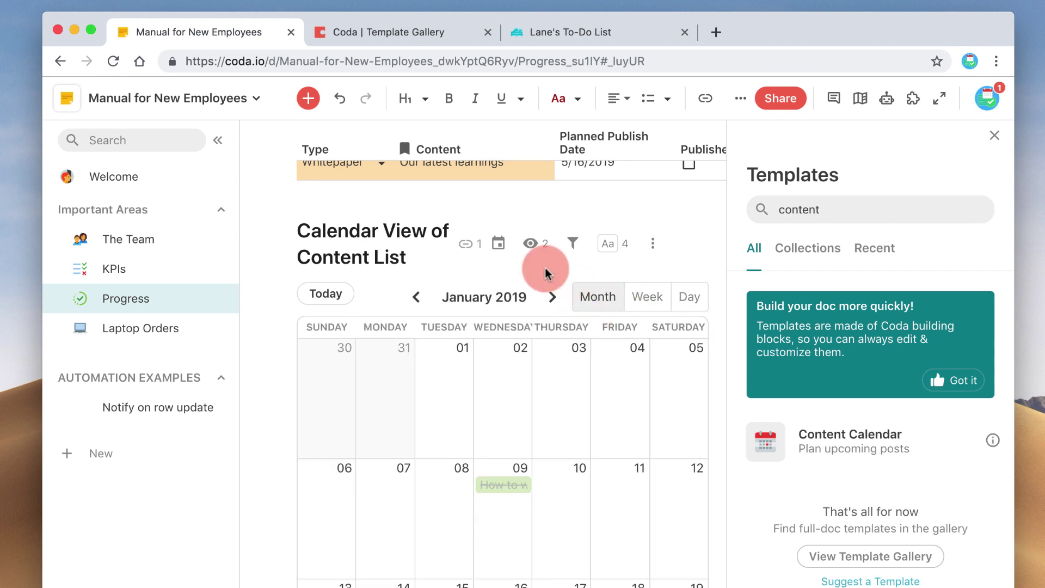
scroll(546, 271, "up", 8)
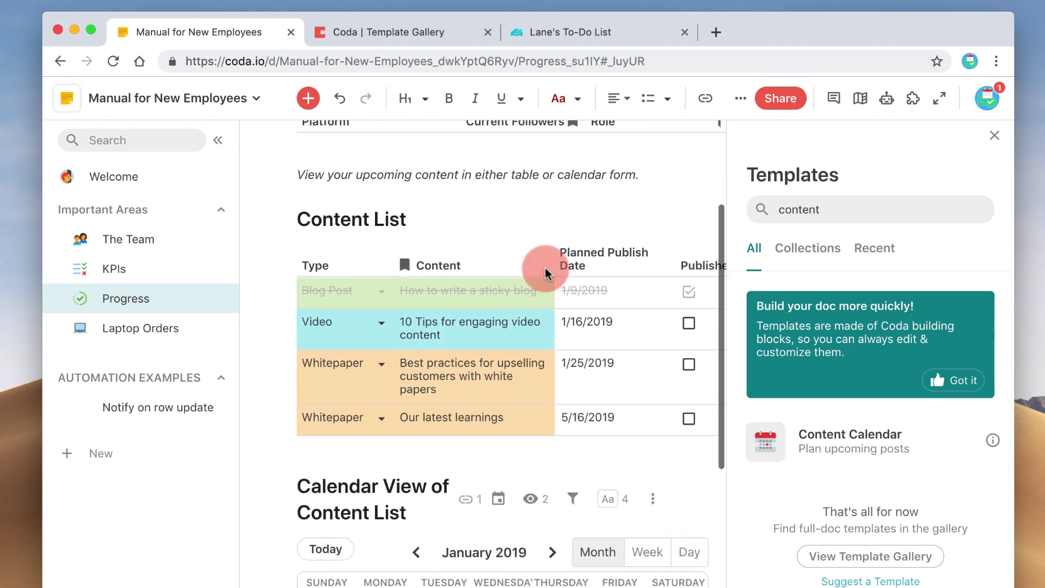
scroll(546, 271, "up", 1)
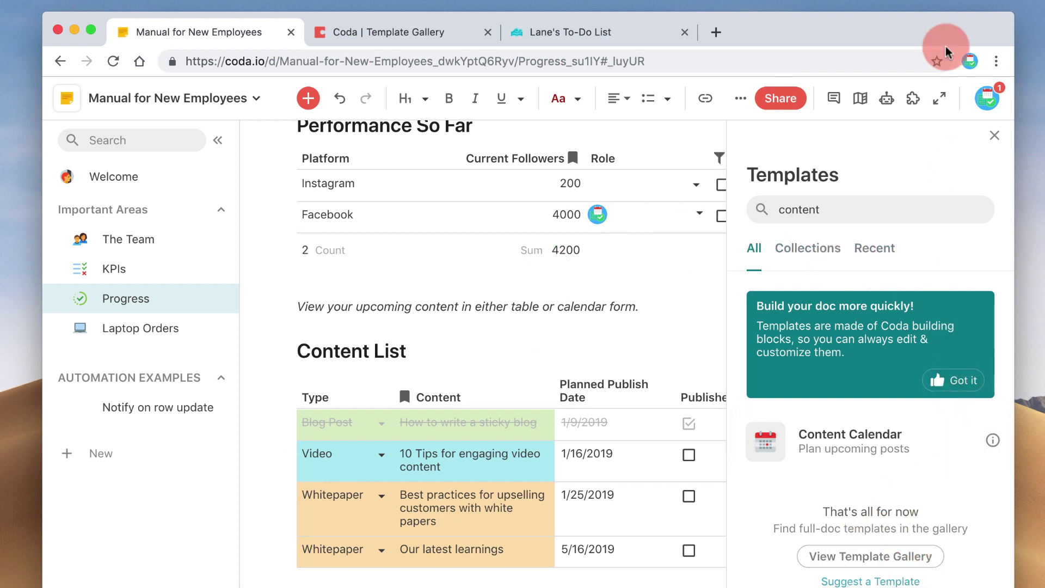
- Clear the template search and browse the full list of insertable templates through to Team Goals
double_click(840, 210)
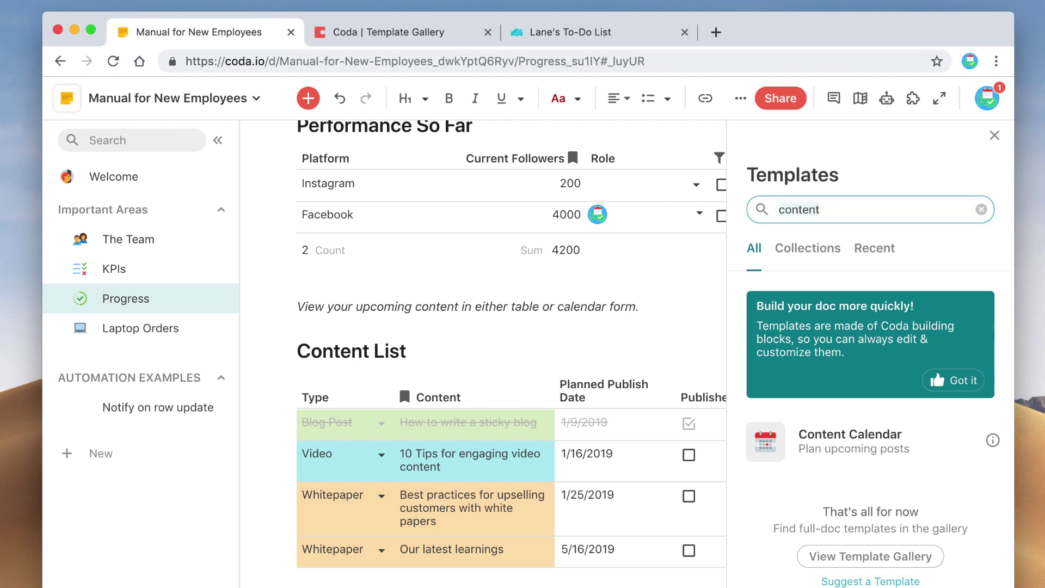
key("BackSpace")
scroll(838, 527, "down", 3)
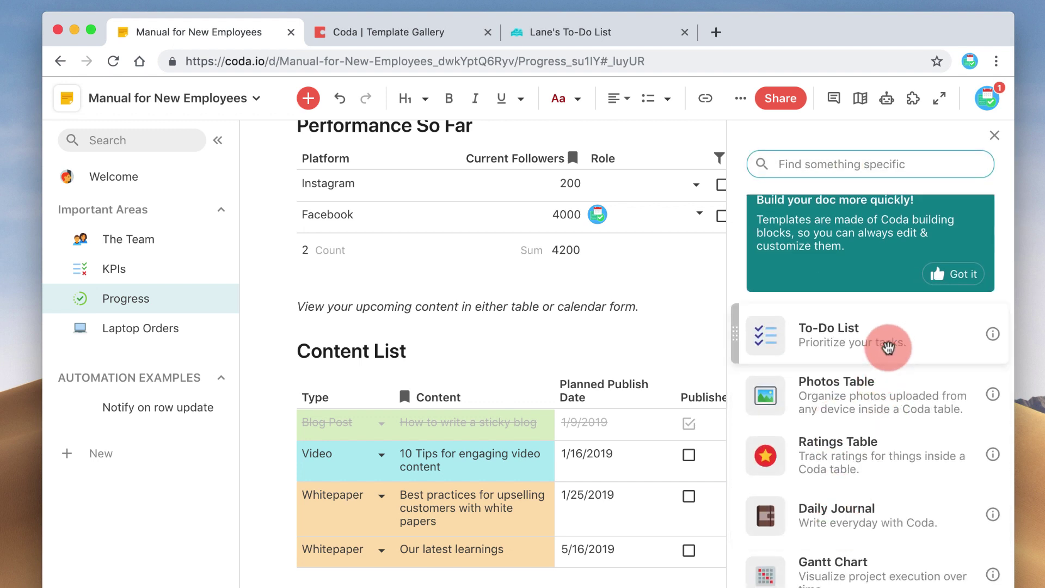
scroll(888, 348, "down", 6)
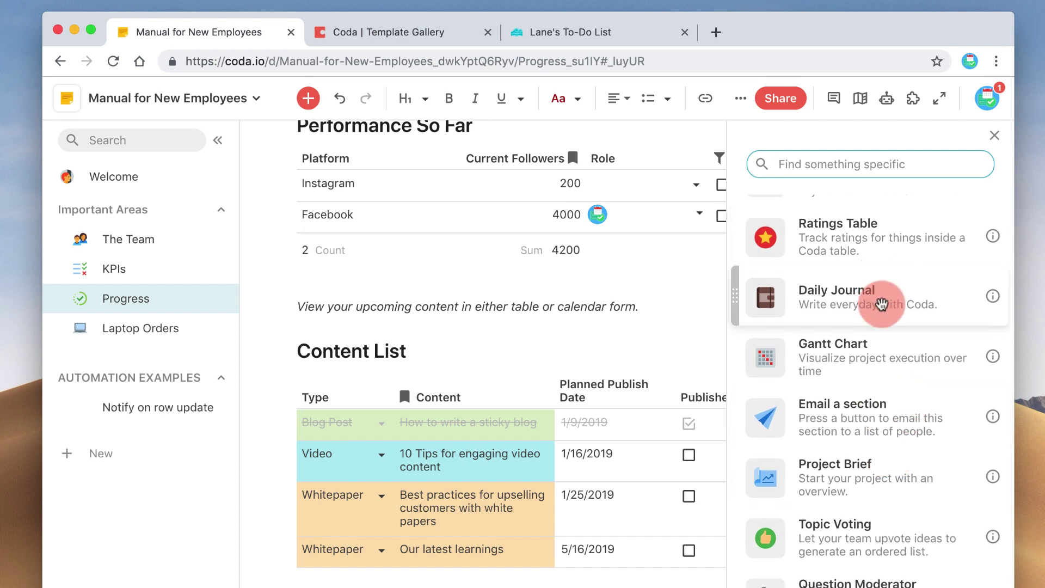
scroll(816, 299, "down", 9)
scroll(860, 485, "down", 8)
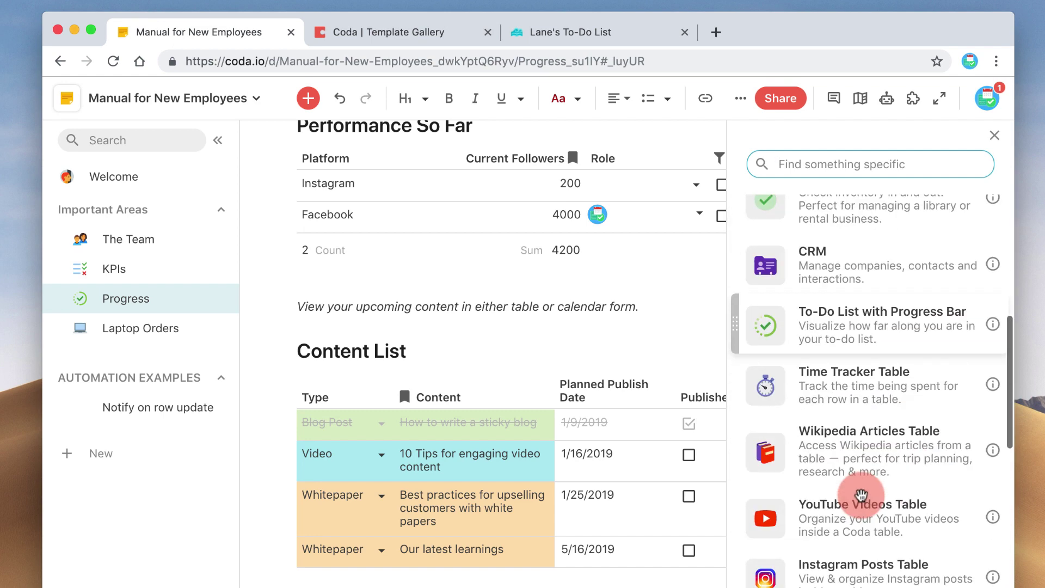
scroll(888, 582, "down", 6)
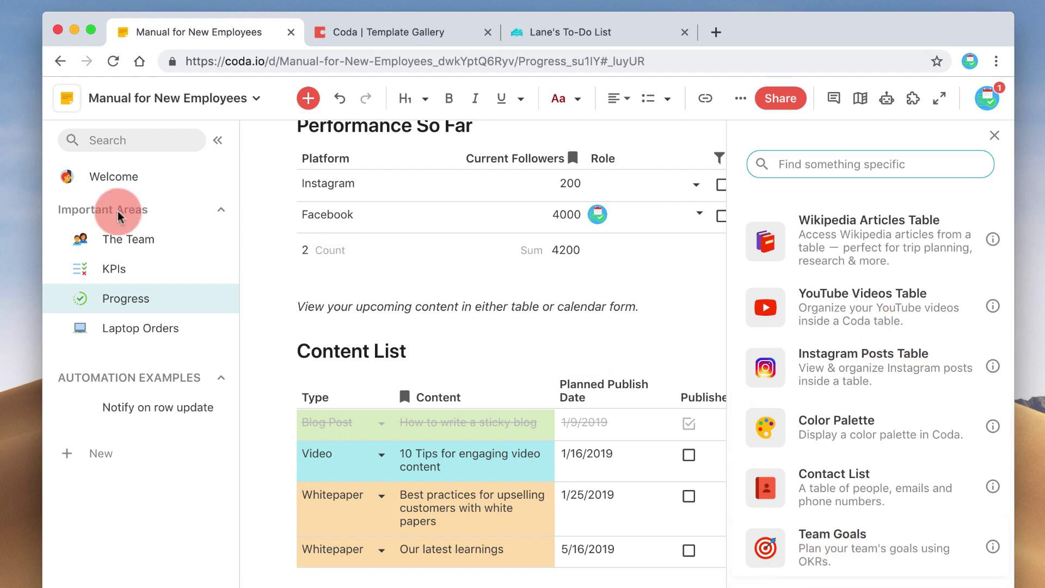
- Open the KPIs page and insert the Team Goals template below the Progress timeline
left_click(141, 239)
left_click(138, 265)
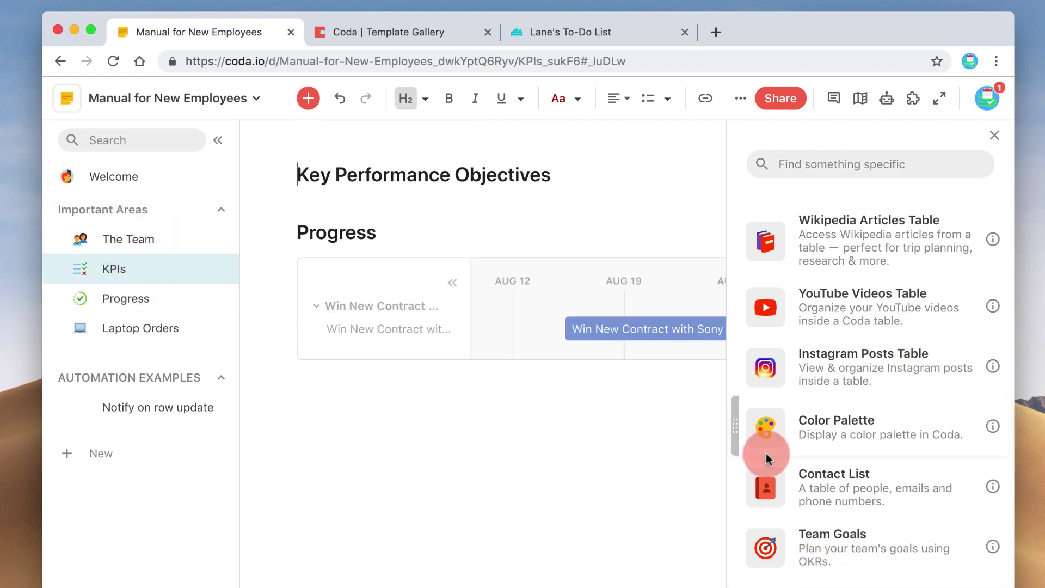
left_click_drag(863, 564, 534, 481)
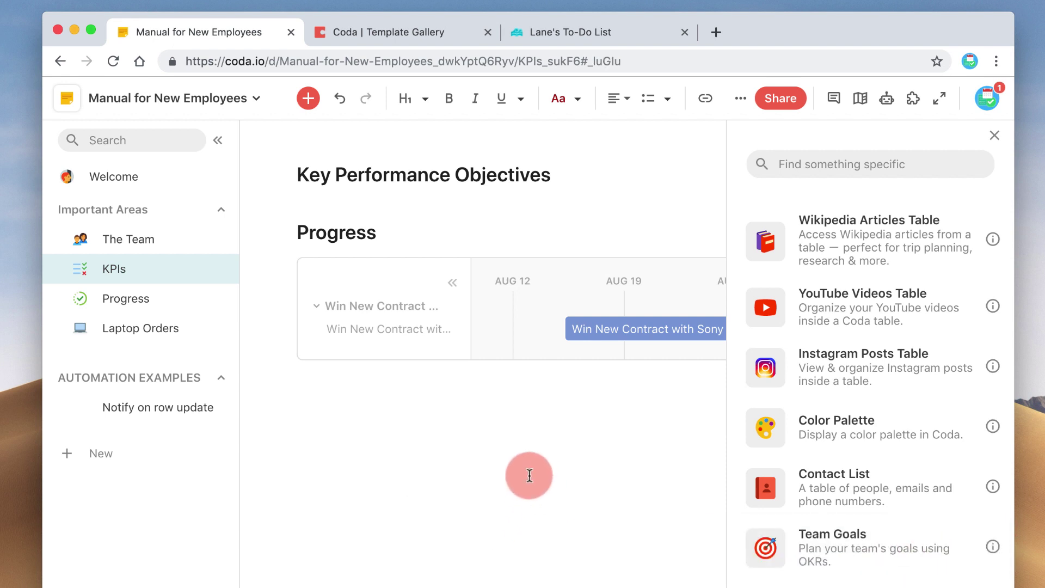
scroll(580, 549, "down", 3)
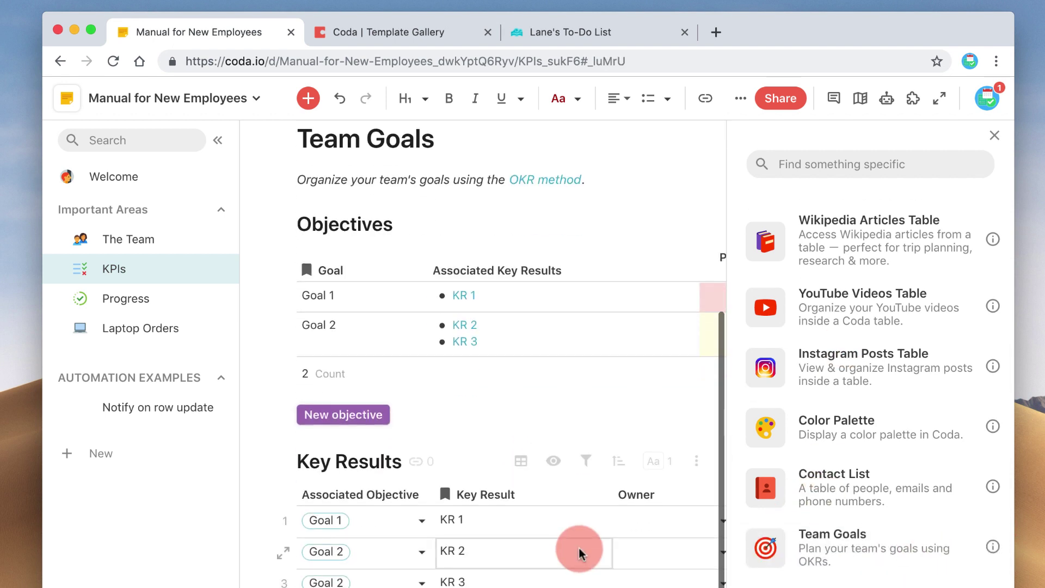